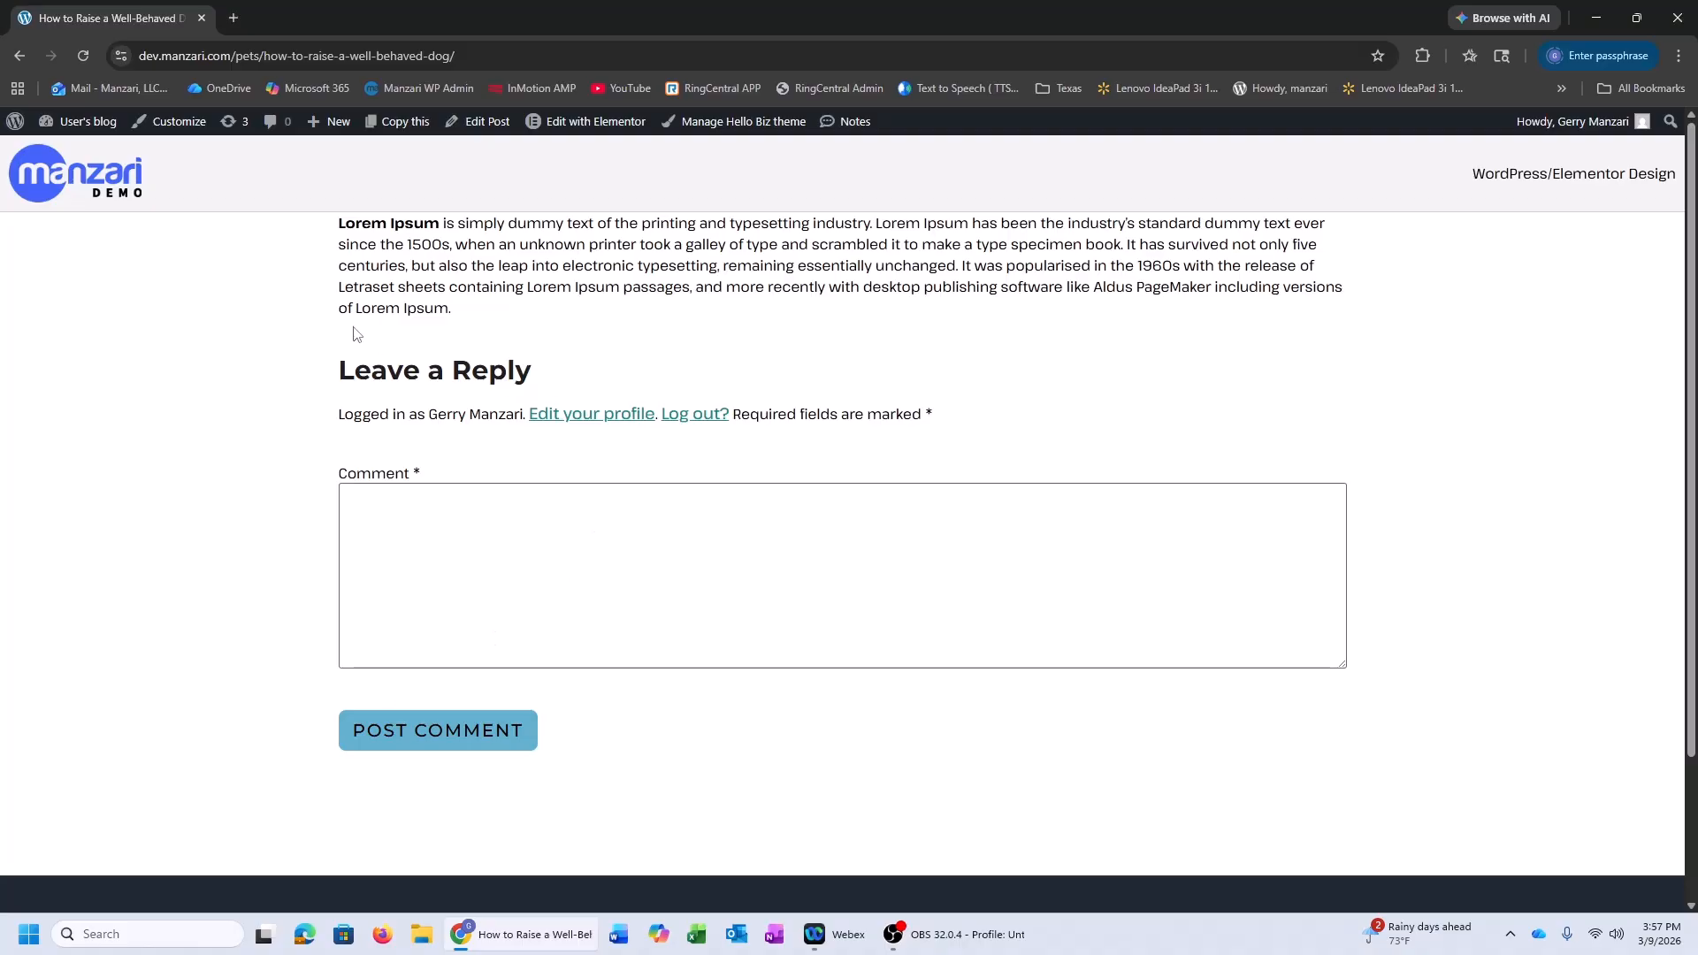
Go to Elementor > Editor > Theme Builder from the WordPress Dashboard sidebar
{"action": "mouse_move", "coordinate": [71, 129]}
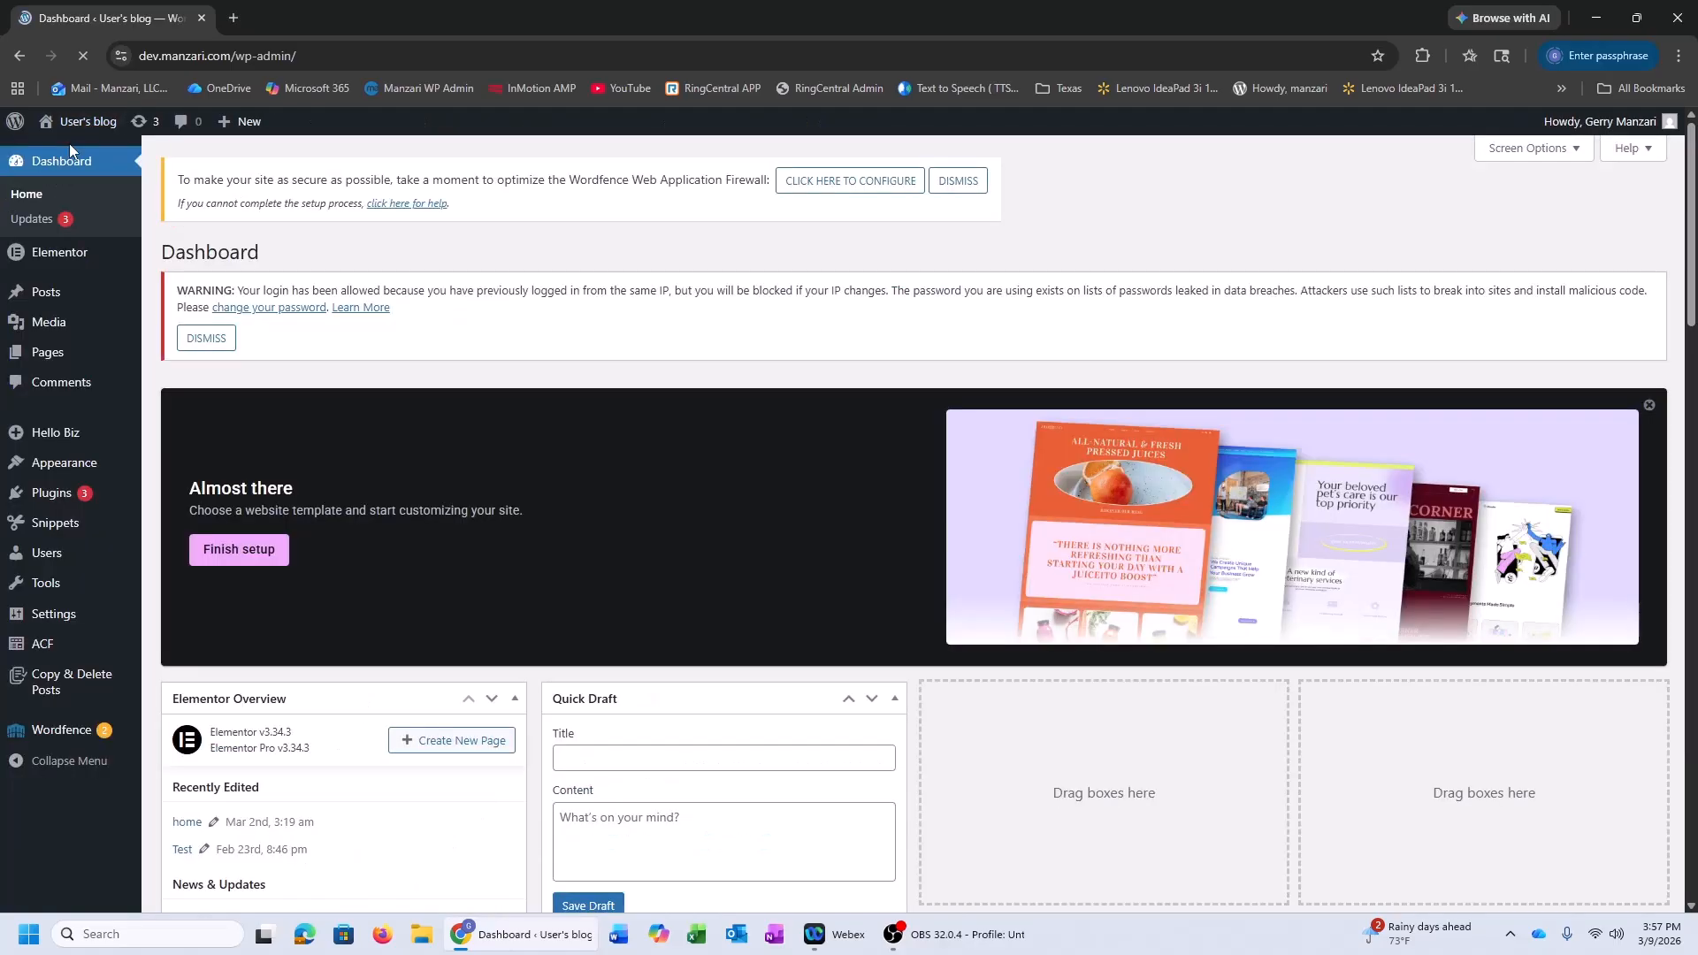
{"action": "mouse_move", "coordinate": [72, 256]}
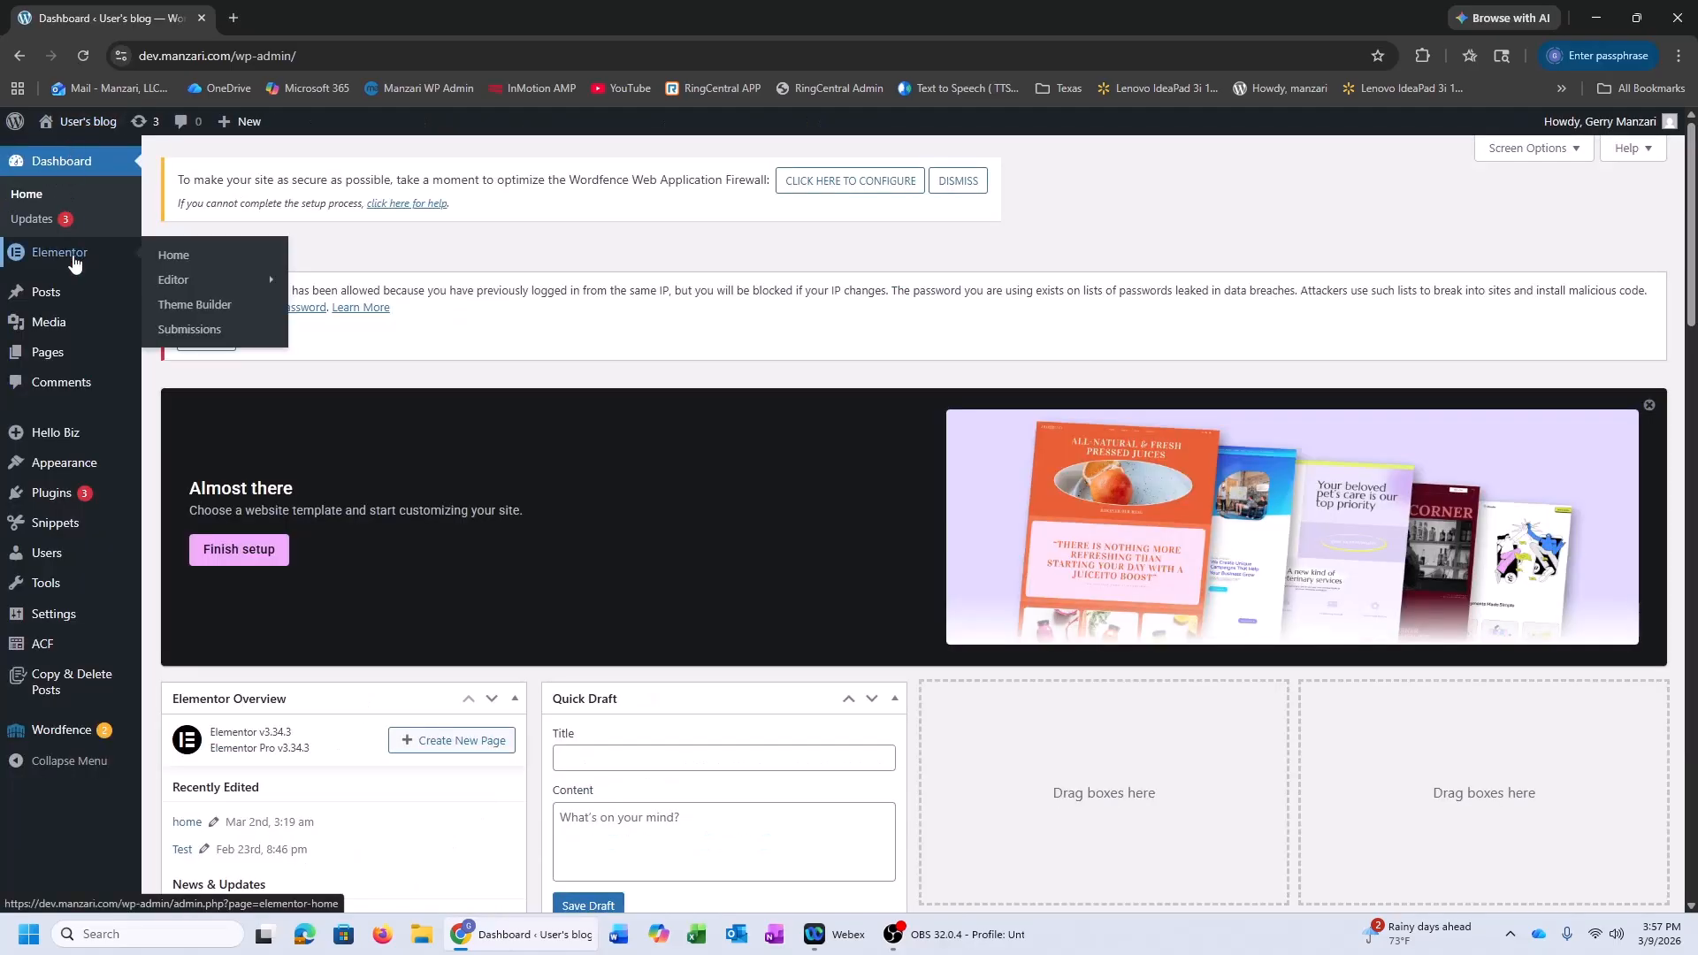
{"action": "left_click", "coordinate": [222, 309]}
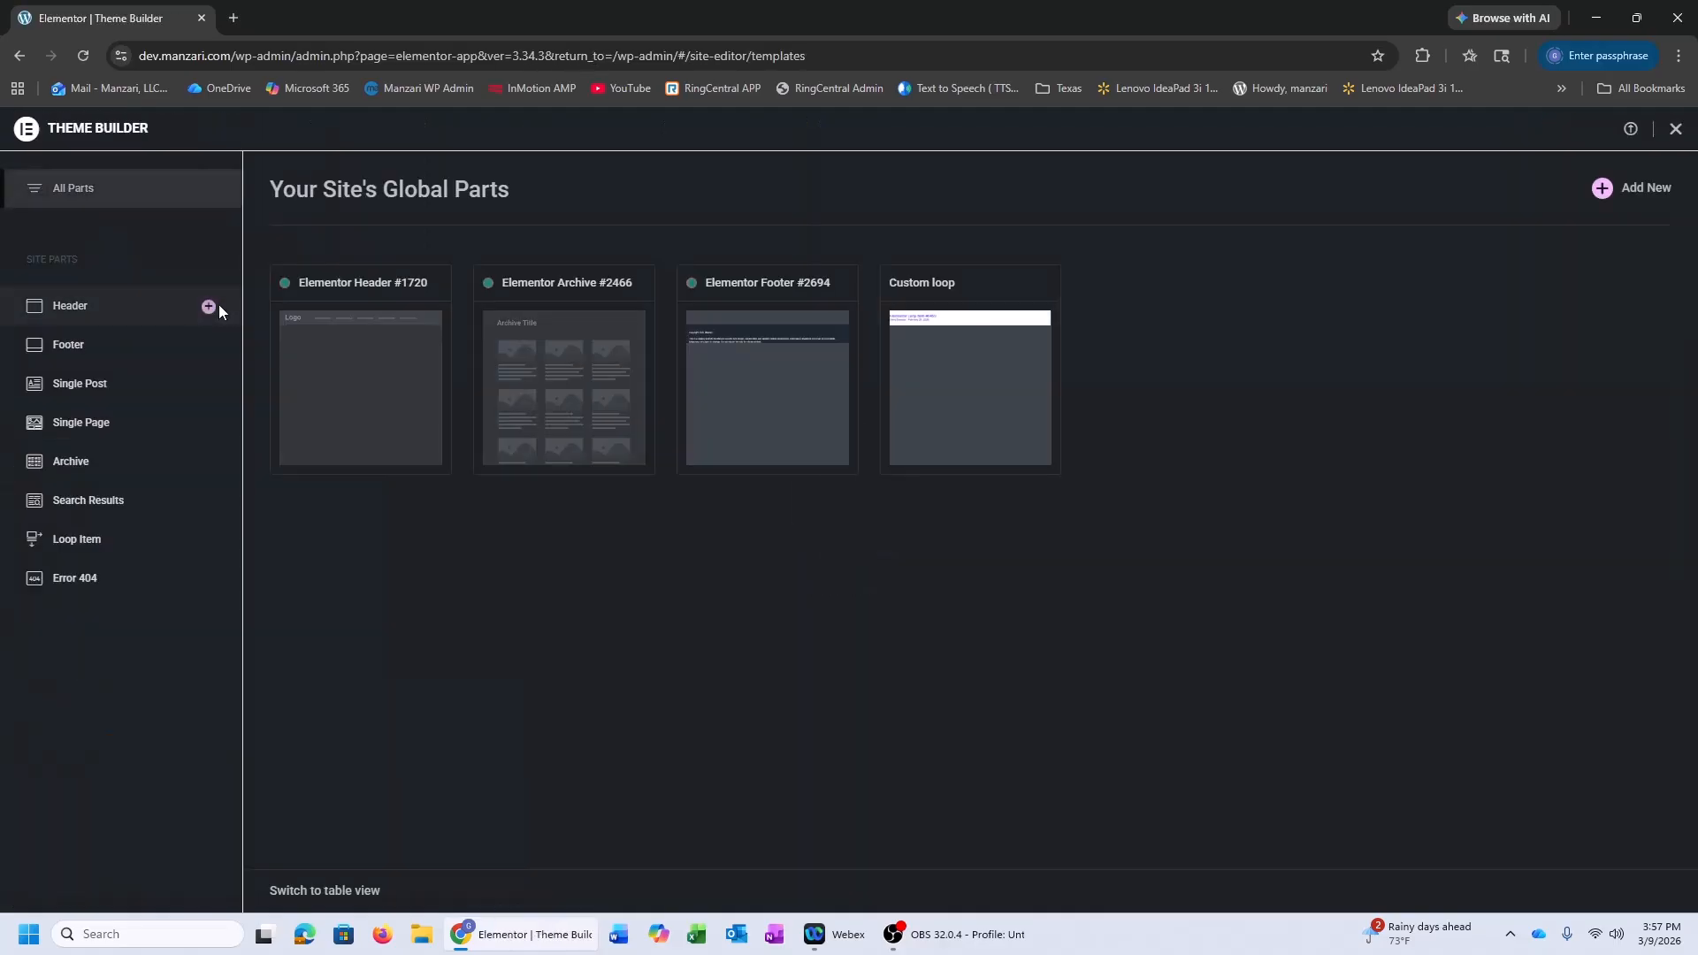
Add a new template from the Theme Builder's Single Post category
{"action": "left_click", "coordinate": [98, 384]}
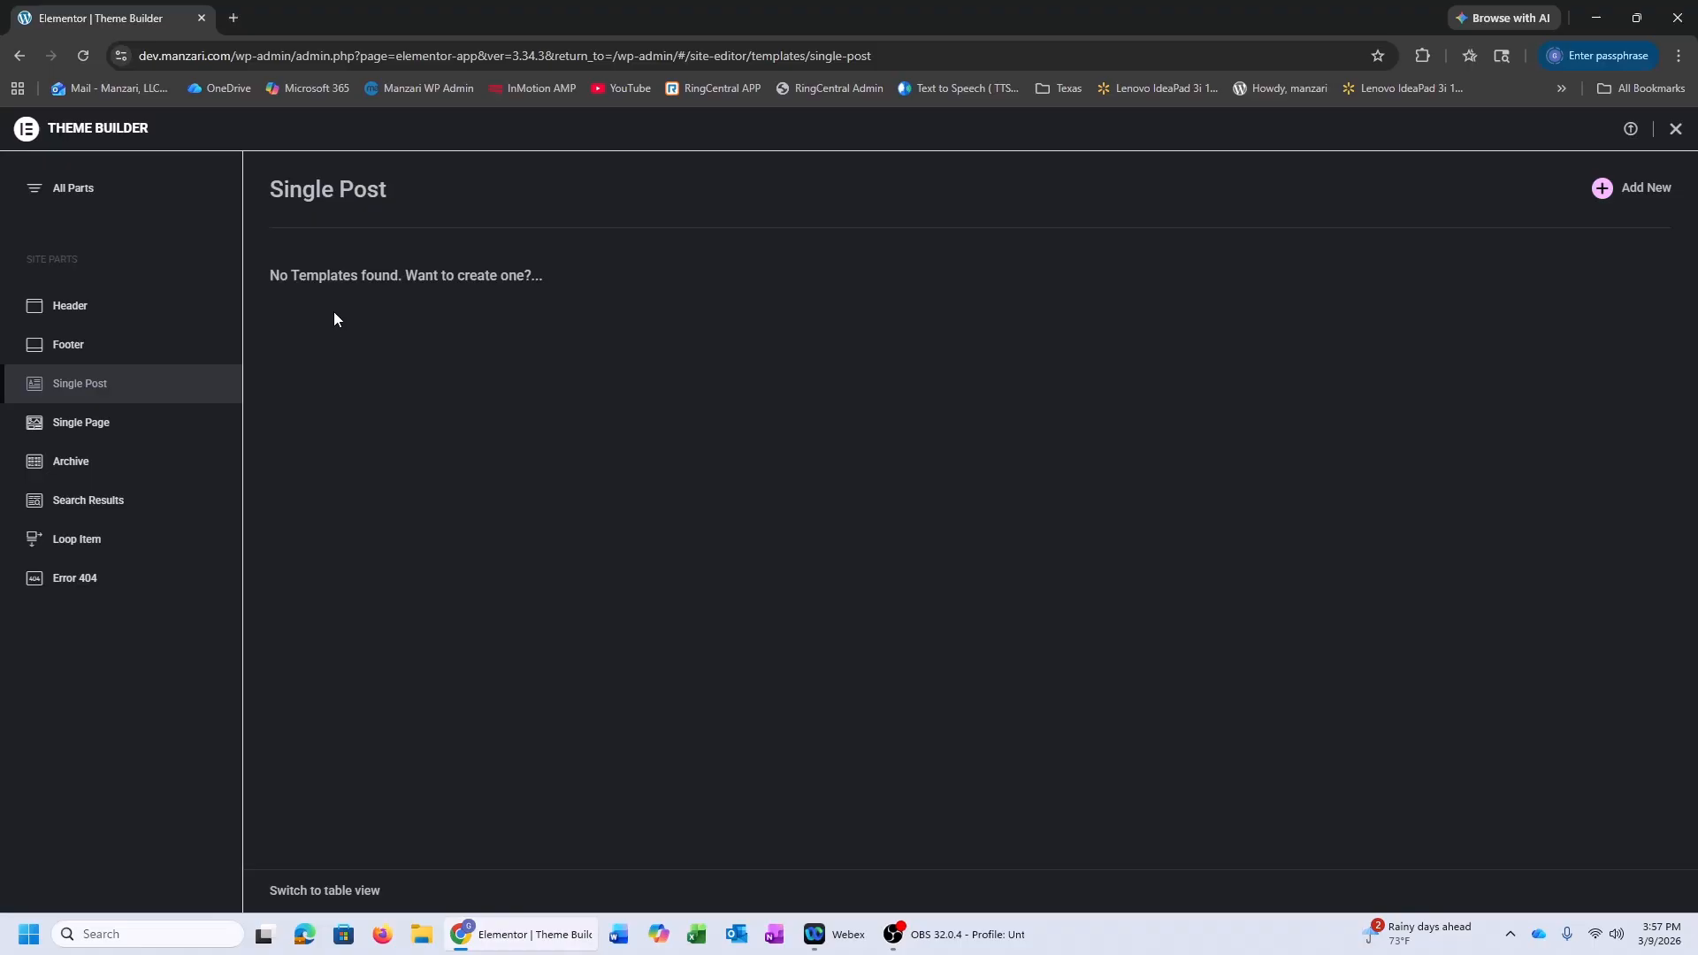
{"action": "left_click", "coordinate": [1605, 191]}
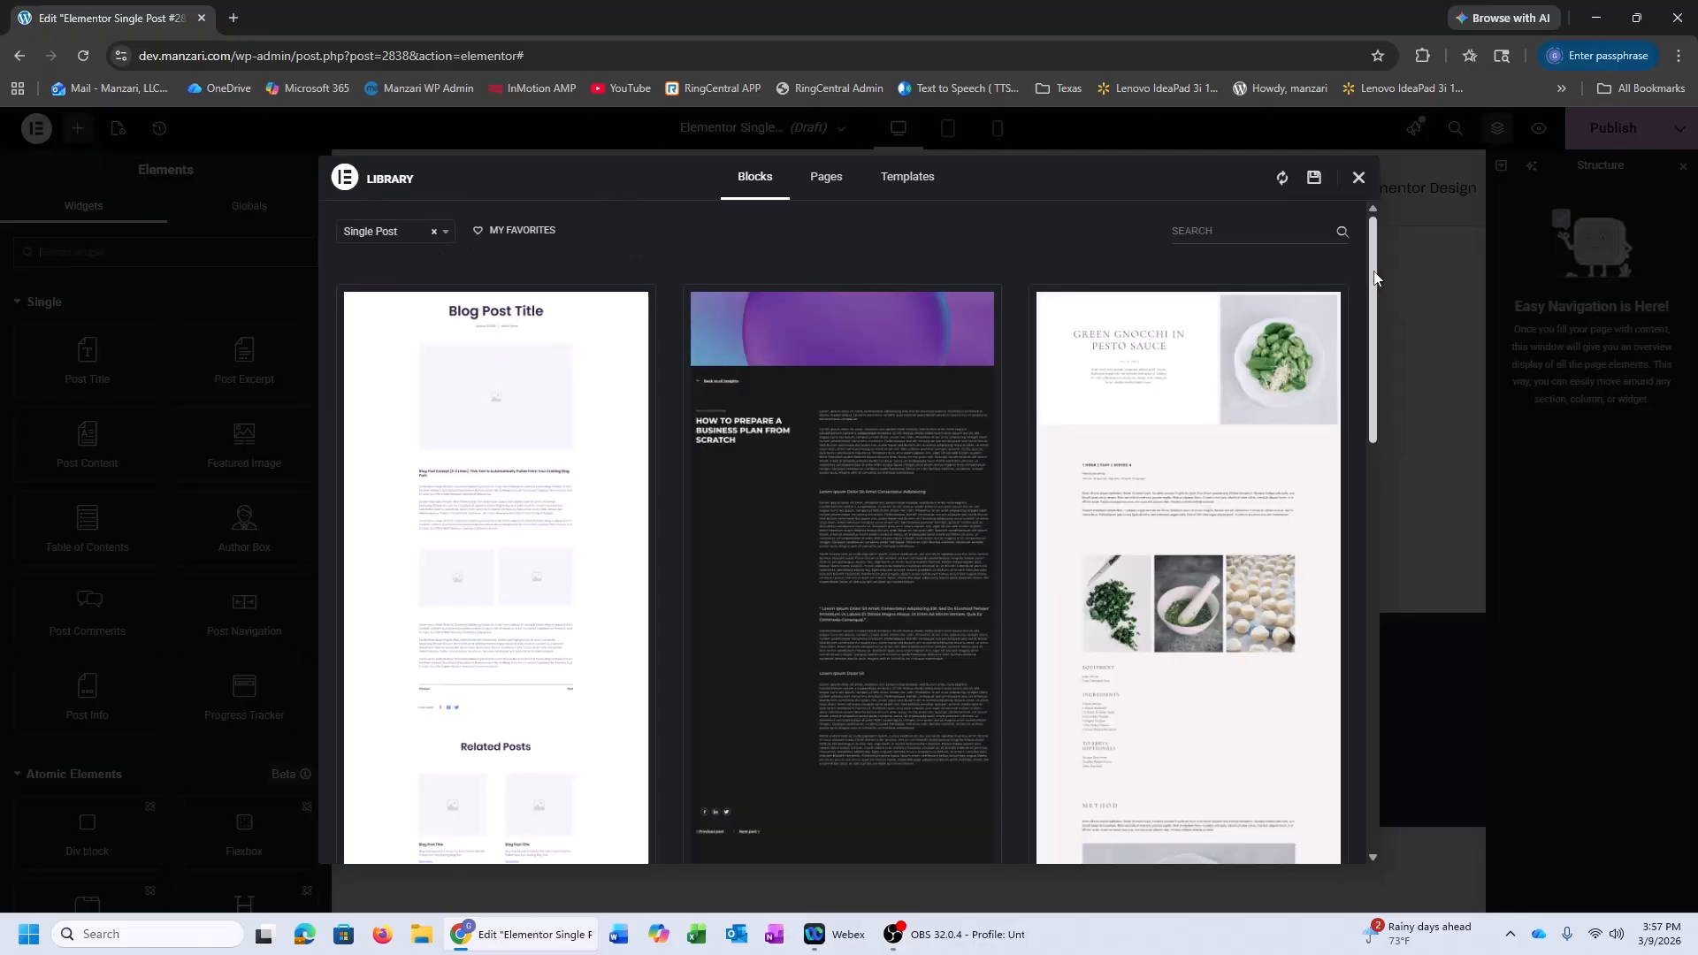
Dismiss the template library and drop a Post Title widget into the empty template
{"action": "left_click", "coordinate": [1359, 179]}
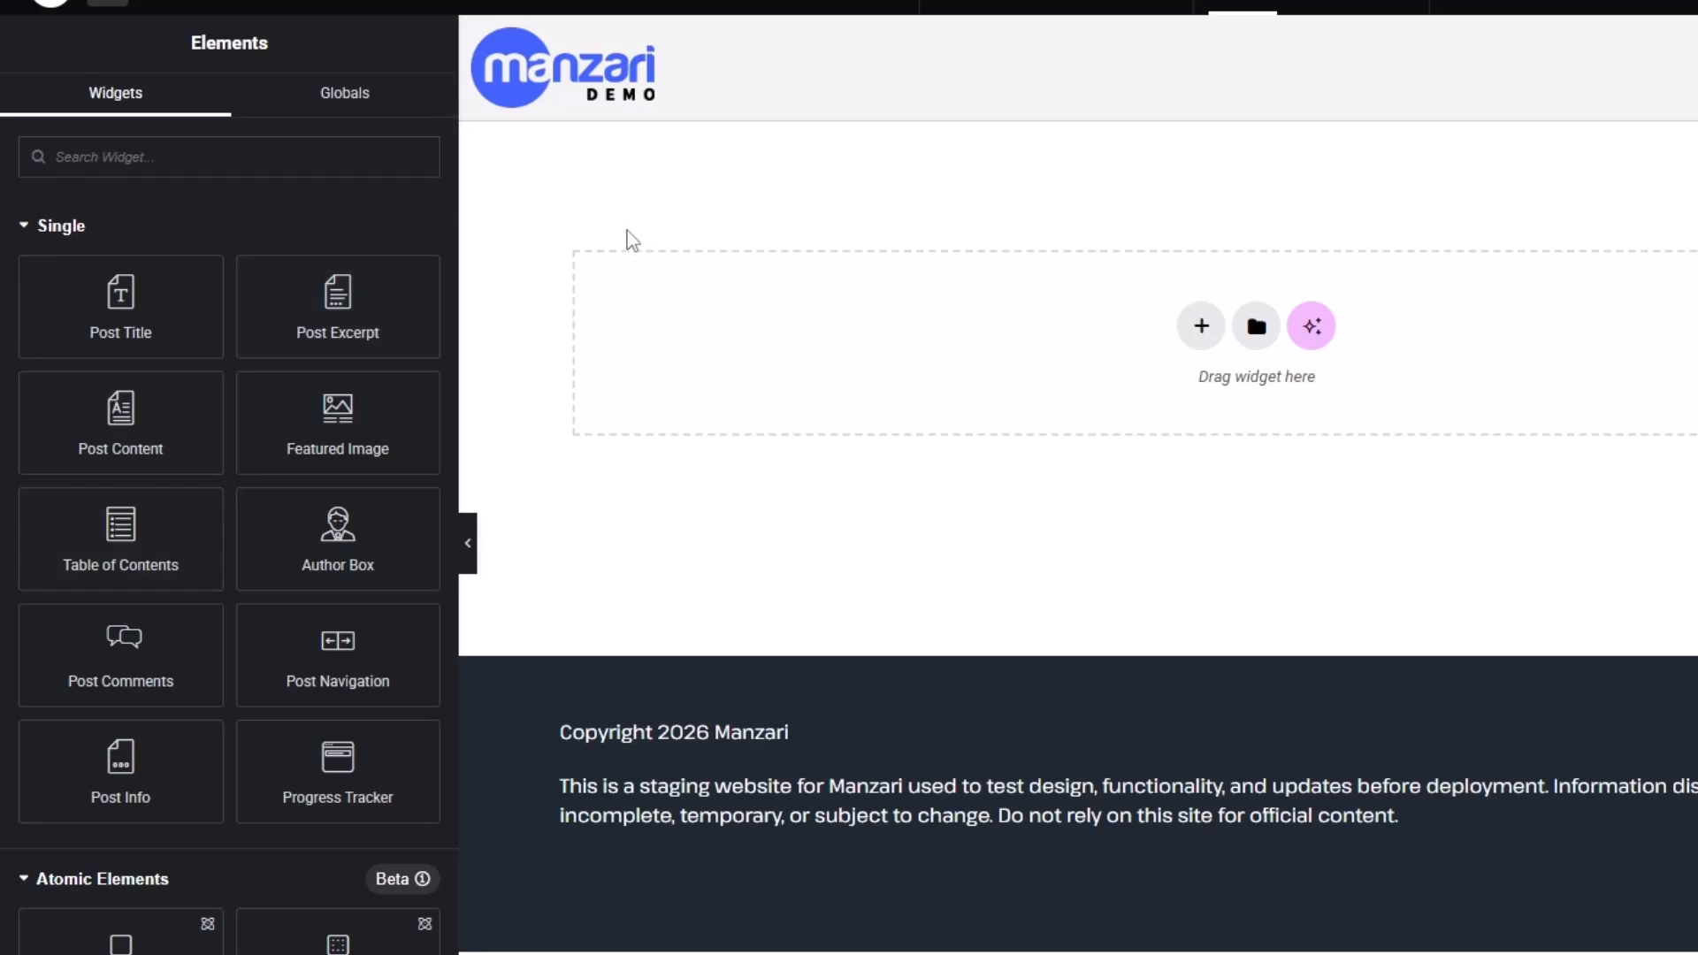
{"action": "left_click_drag", "start_coordinate": [121, 295], "coordinate": [761, 256]}
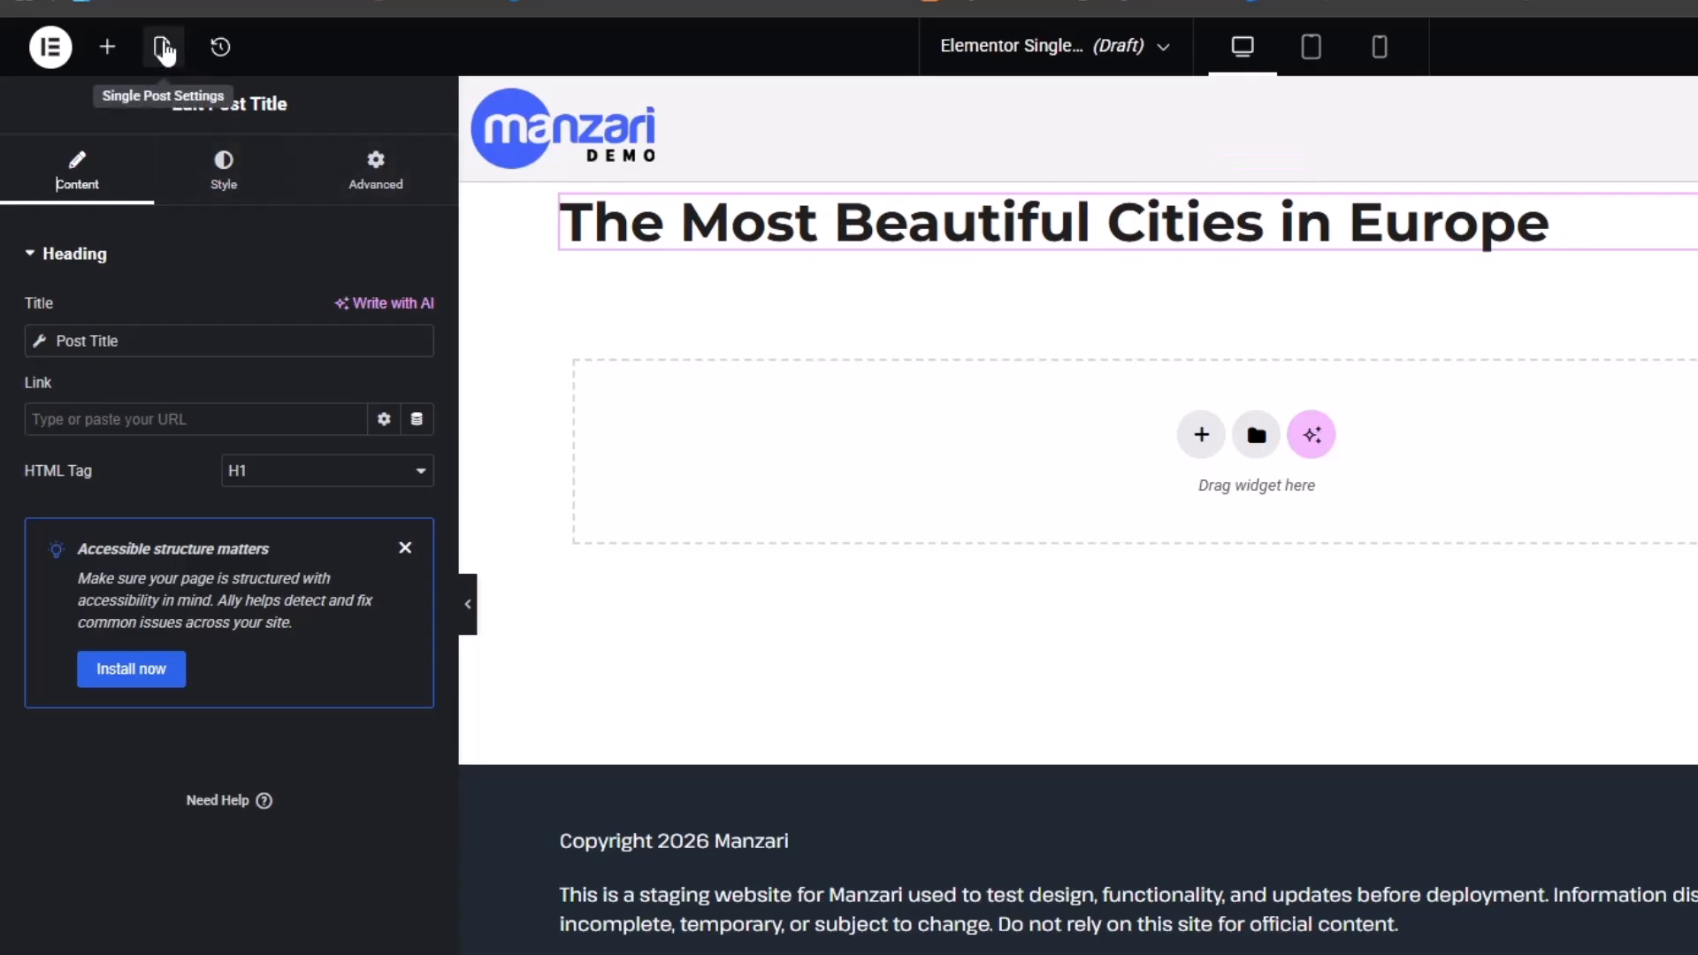
Set the template's preview content to the post '7 Signs Your Cat Is Actually Happy'
{"action": "left_click", "coordinate": [163, 50]}
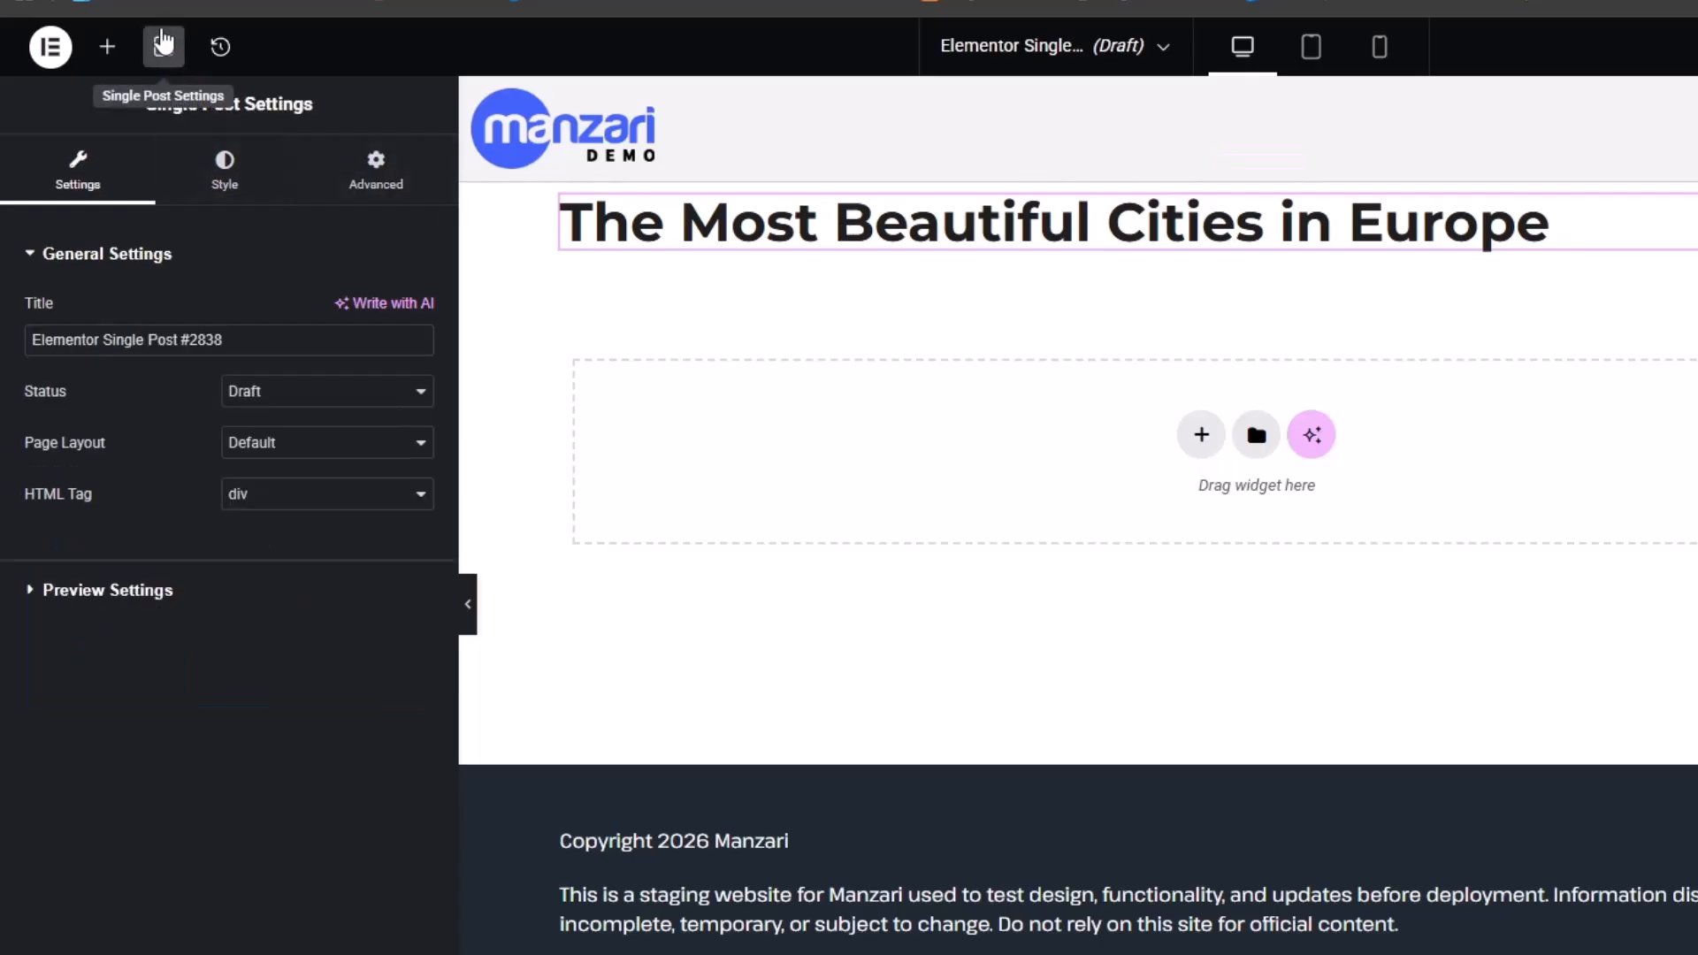
{"action": "left_click", "coordinate": [178, 588]}
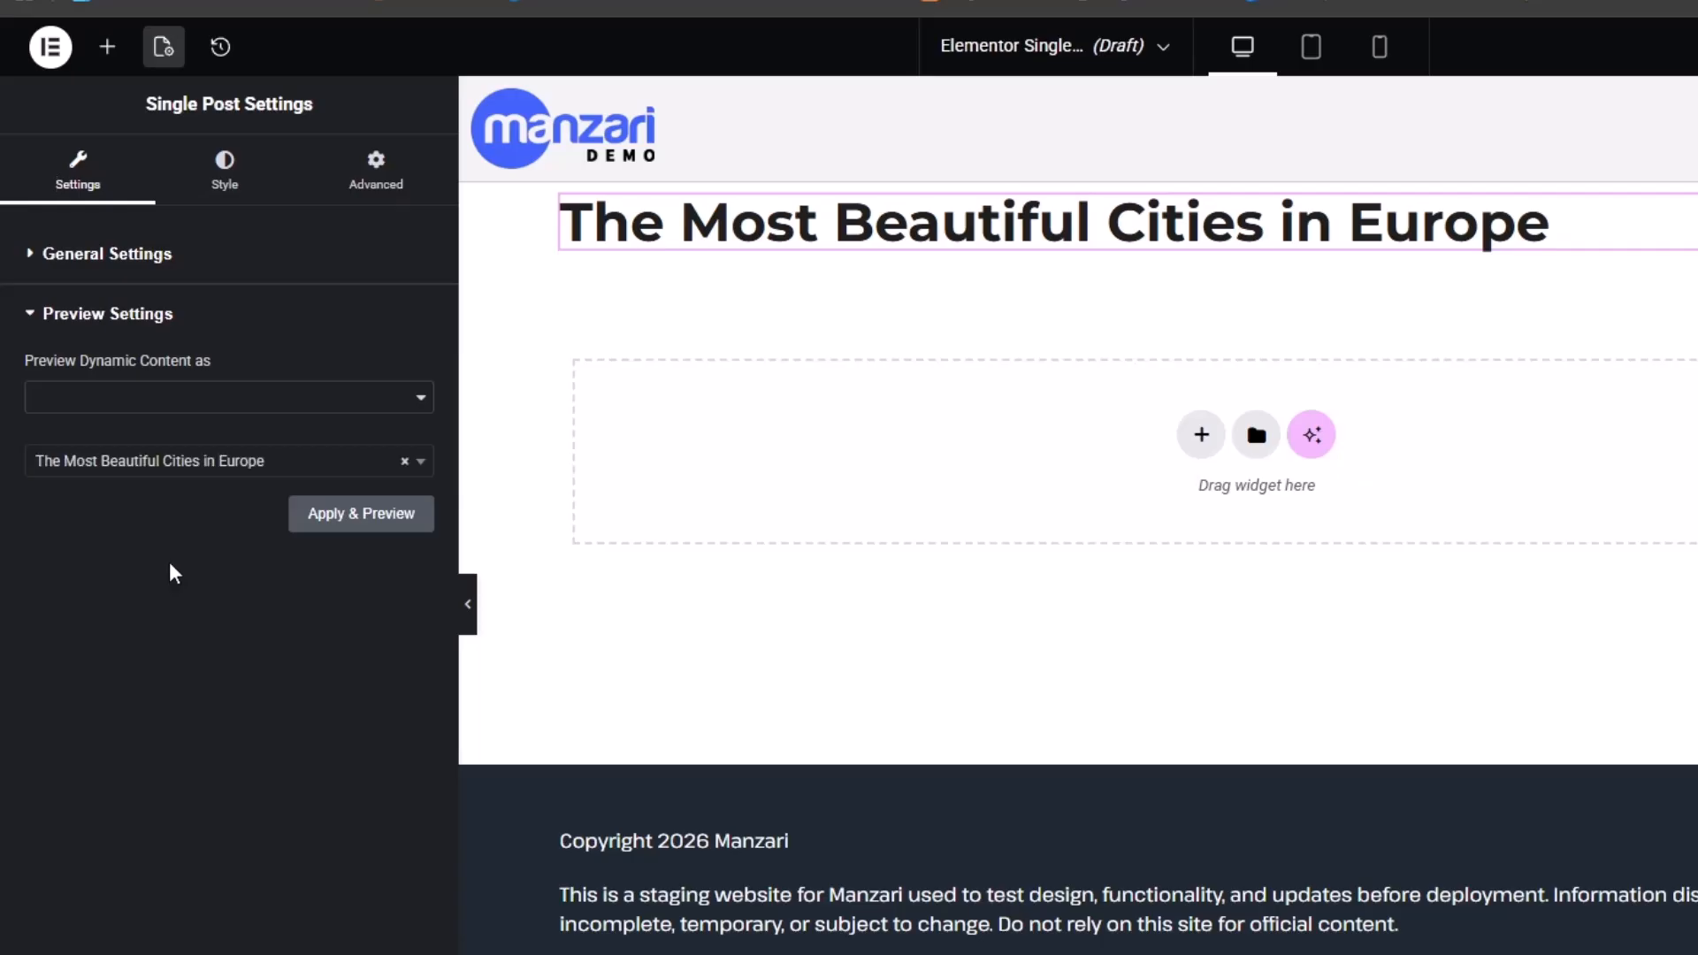
{"action": "left_click", "coordinate": [424, 469]}
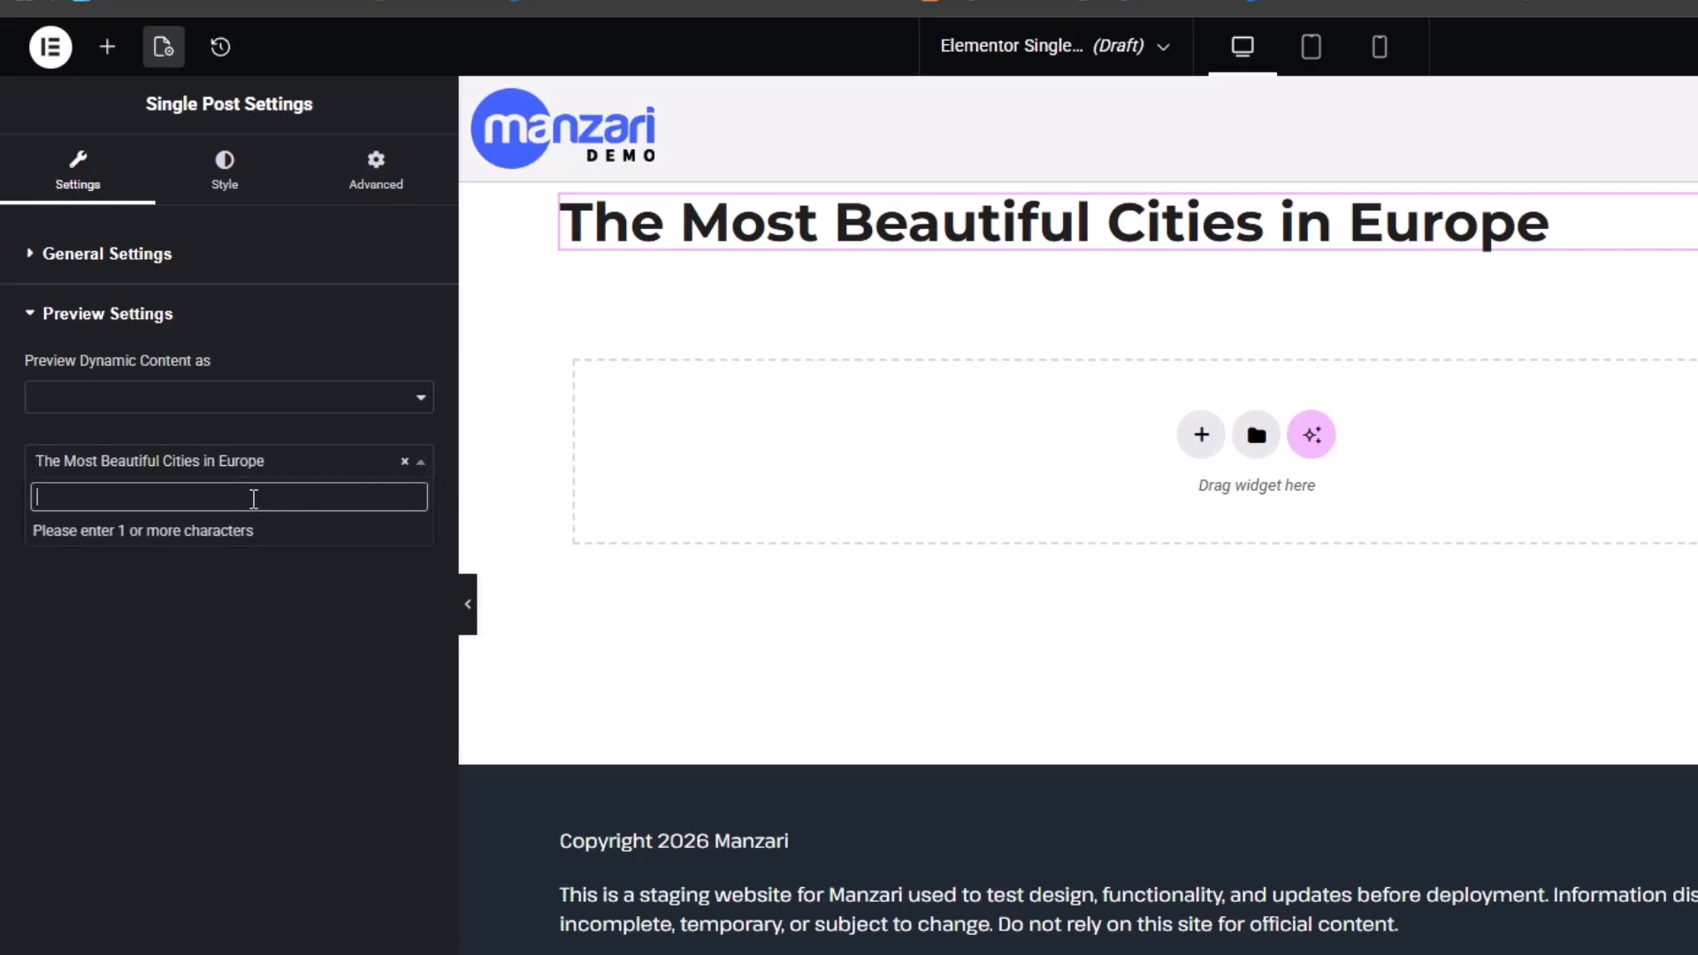
{"action": "type", "text": "e"}
{"action": "scroll", "coordinate": [240, 577], "scroll_direction": "down", "scroll_amount": 3}
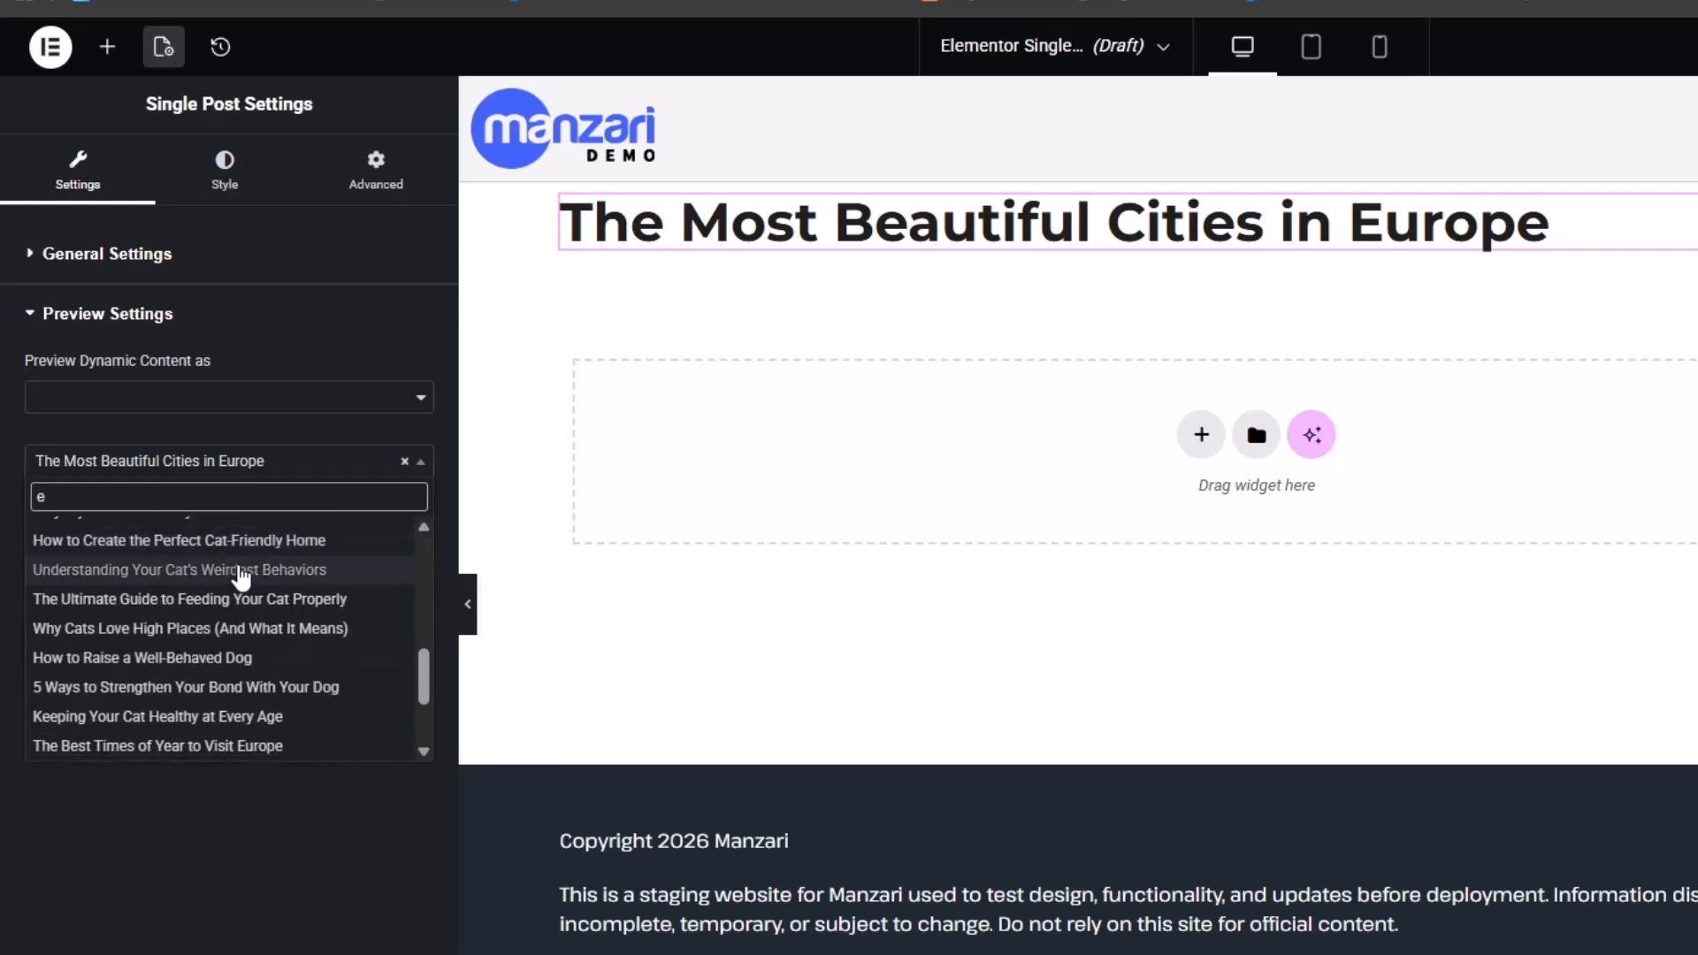
{"action": "scroll", "coordinate": [241, 576], "scroll_direction": "down", "scroll_amount": 2}
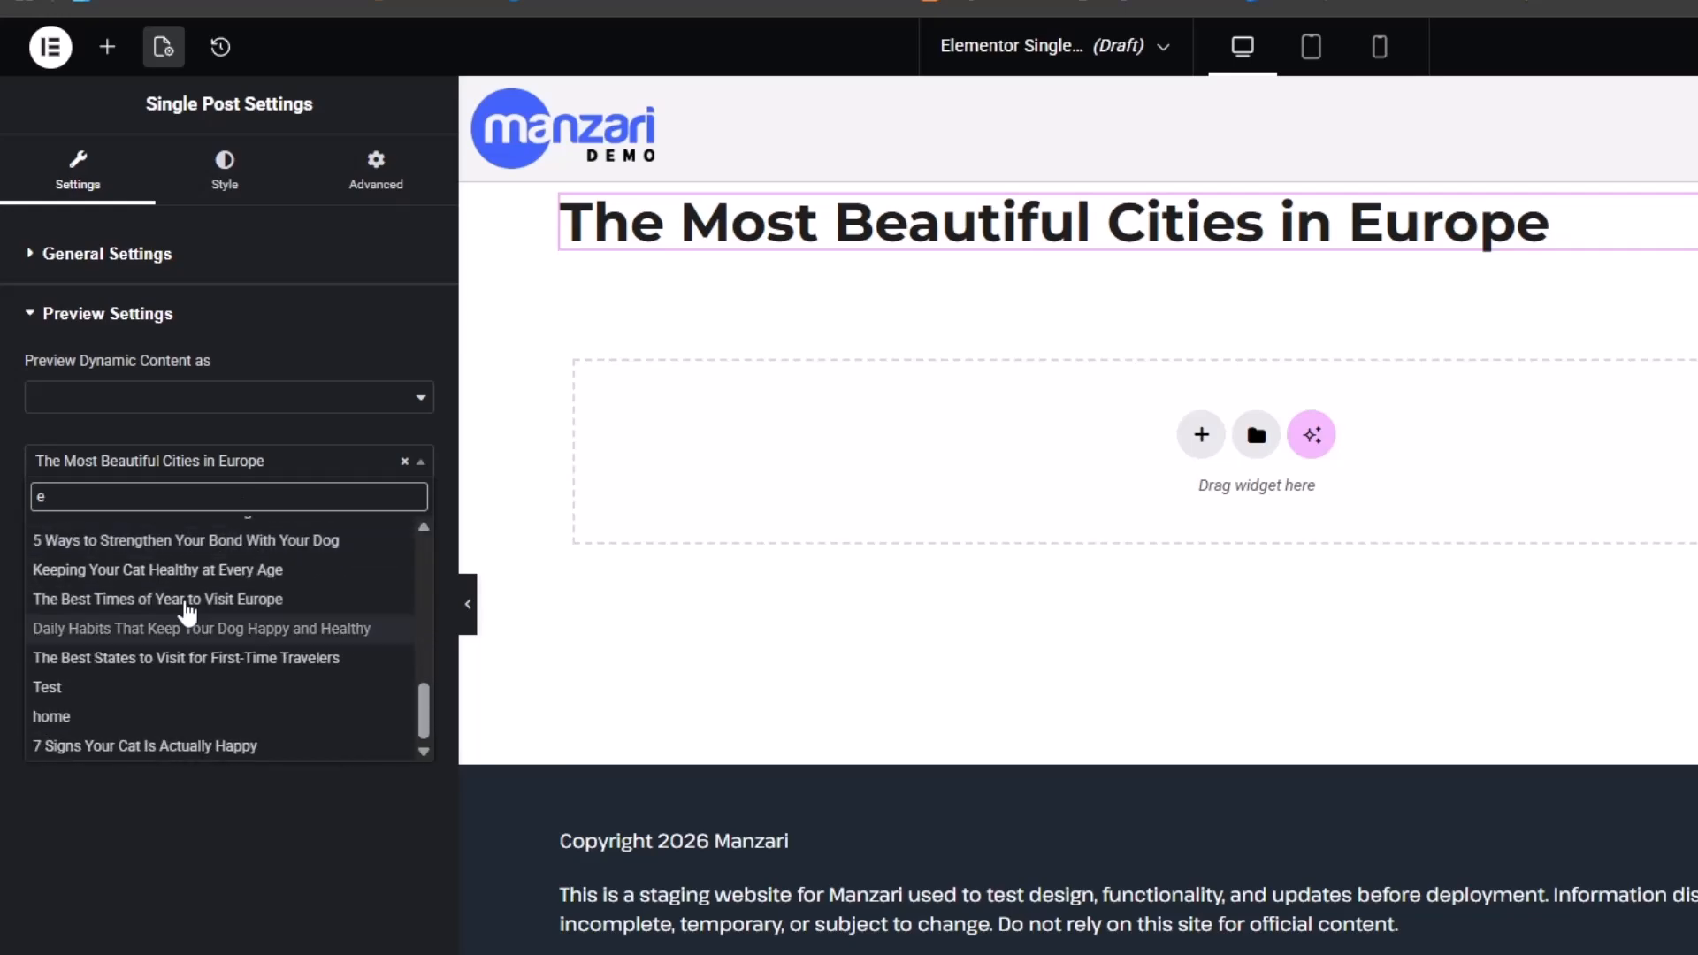
{"action": "left_click", "coordinate": [171, 747]}
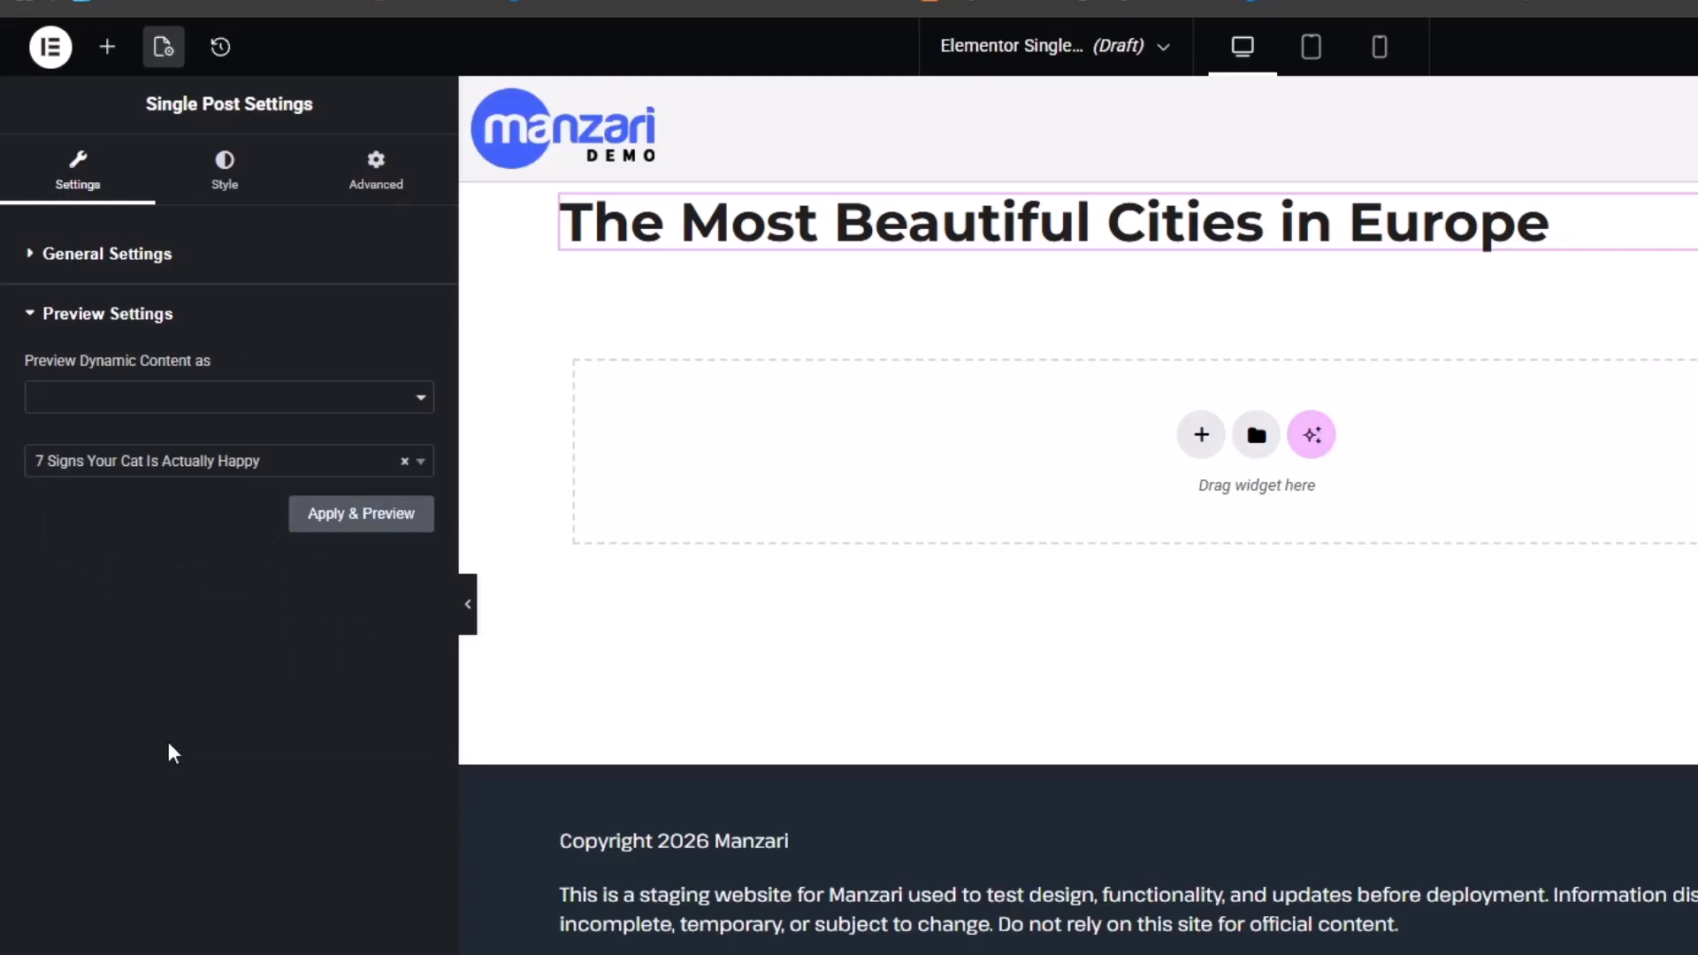
{"action": "left_click", "coordinate": [371, 522]}
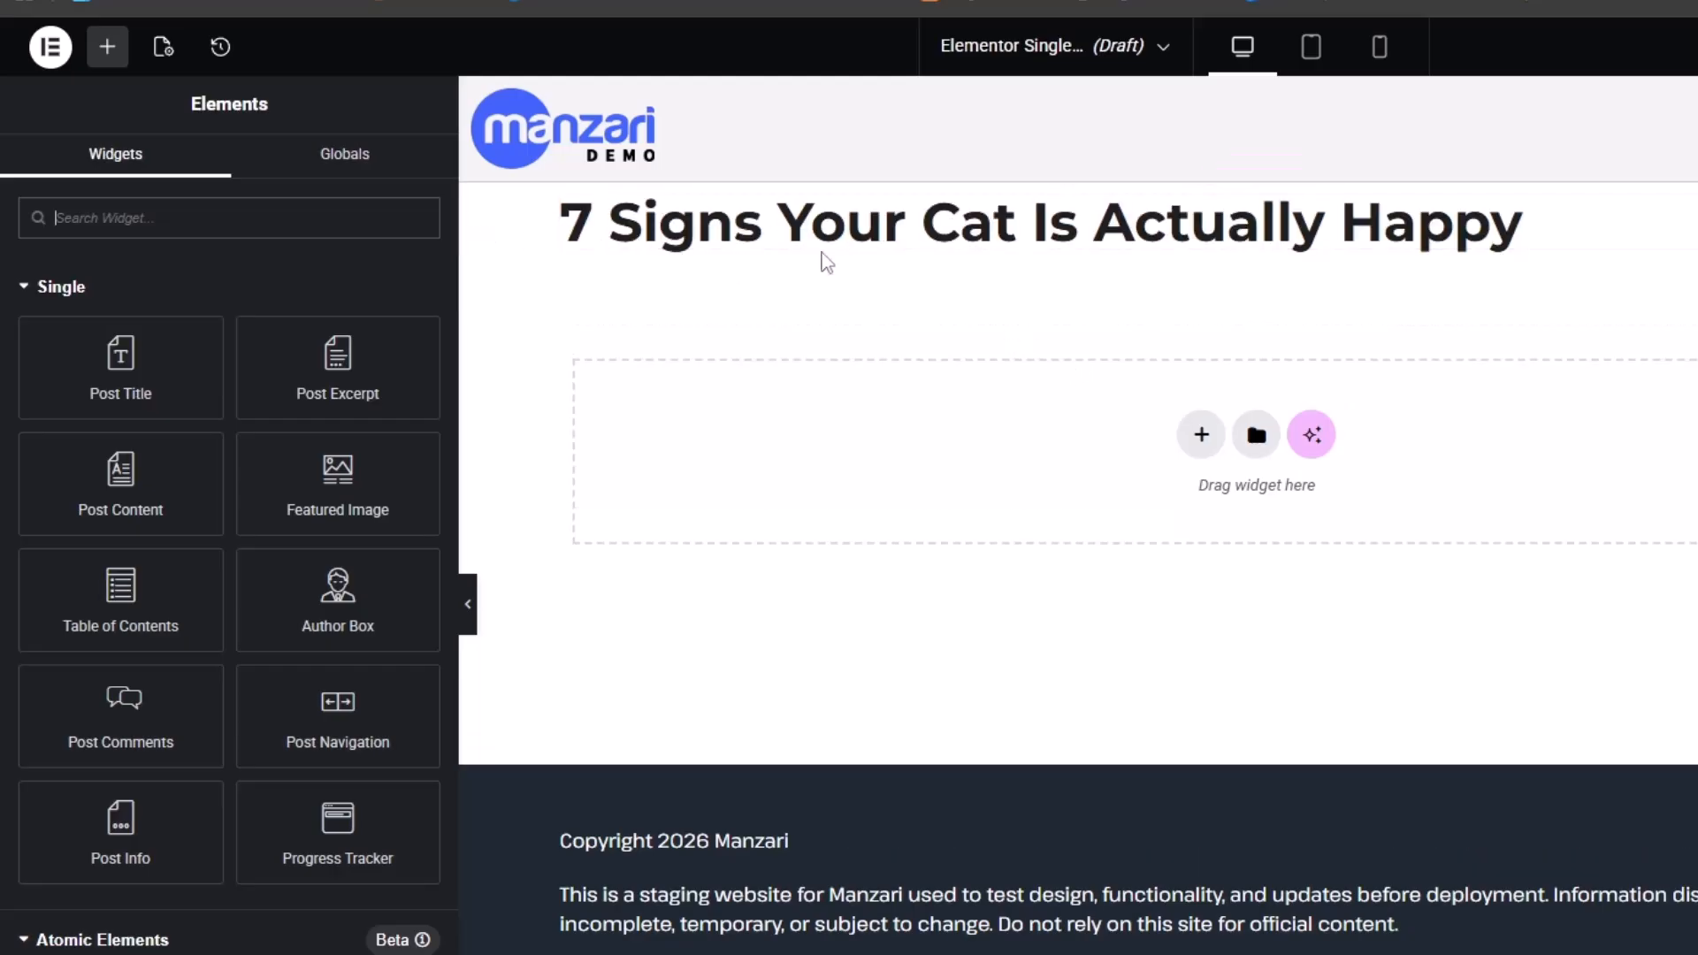
{"action": "left_click_drag", "start_coordinate": [338, 481], "coordinate": [1081, 463]}
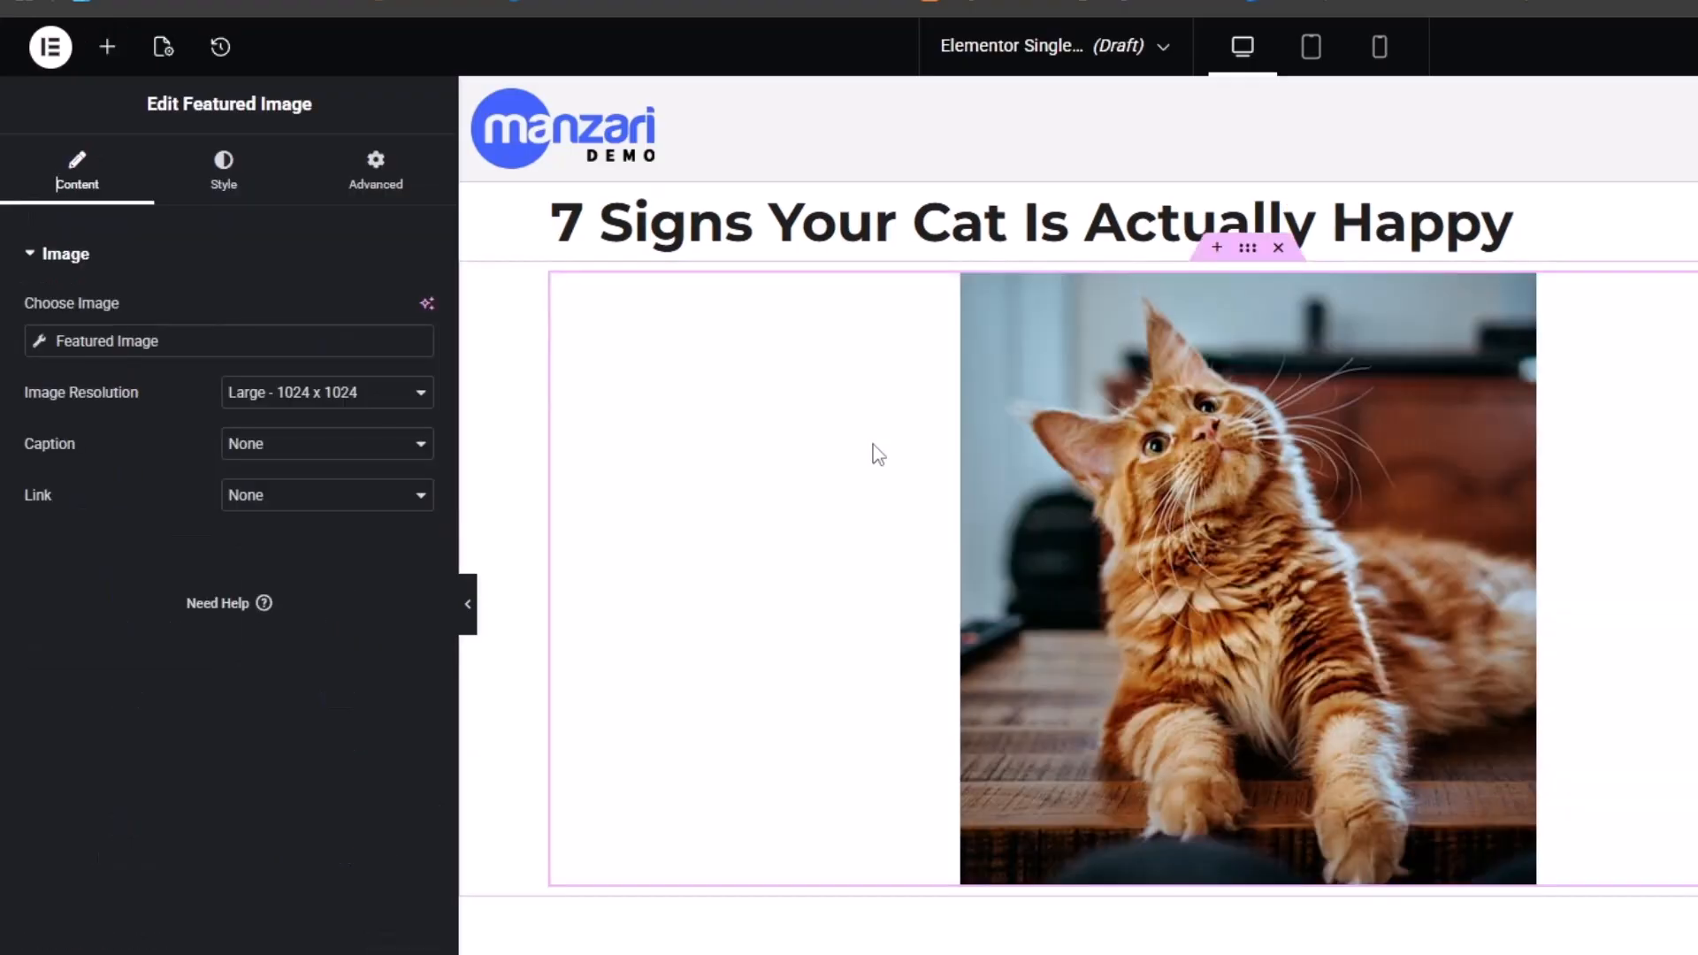
{"action": "left_click", "coordinate": [1277, 248]}
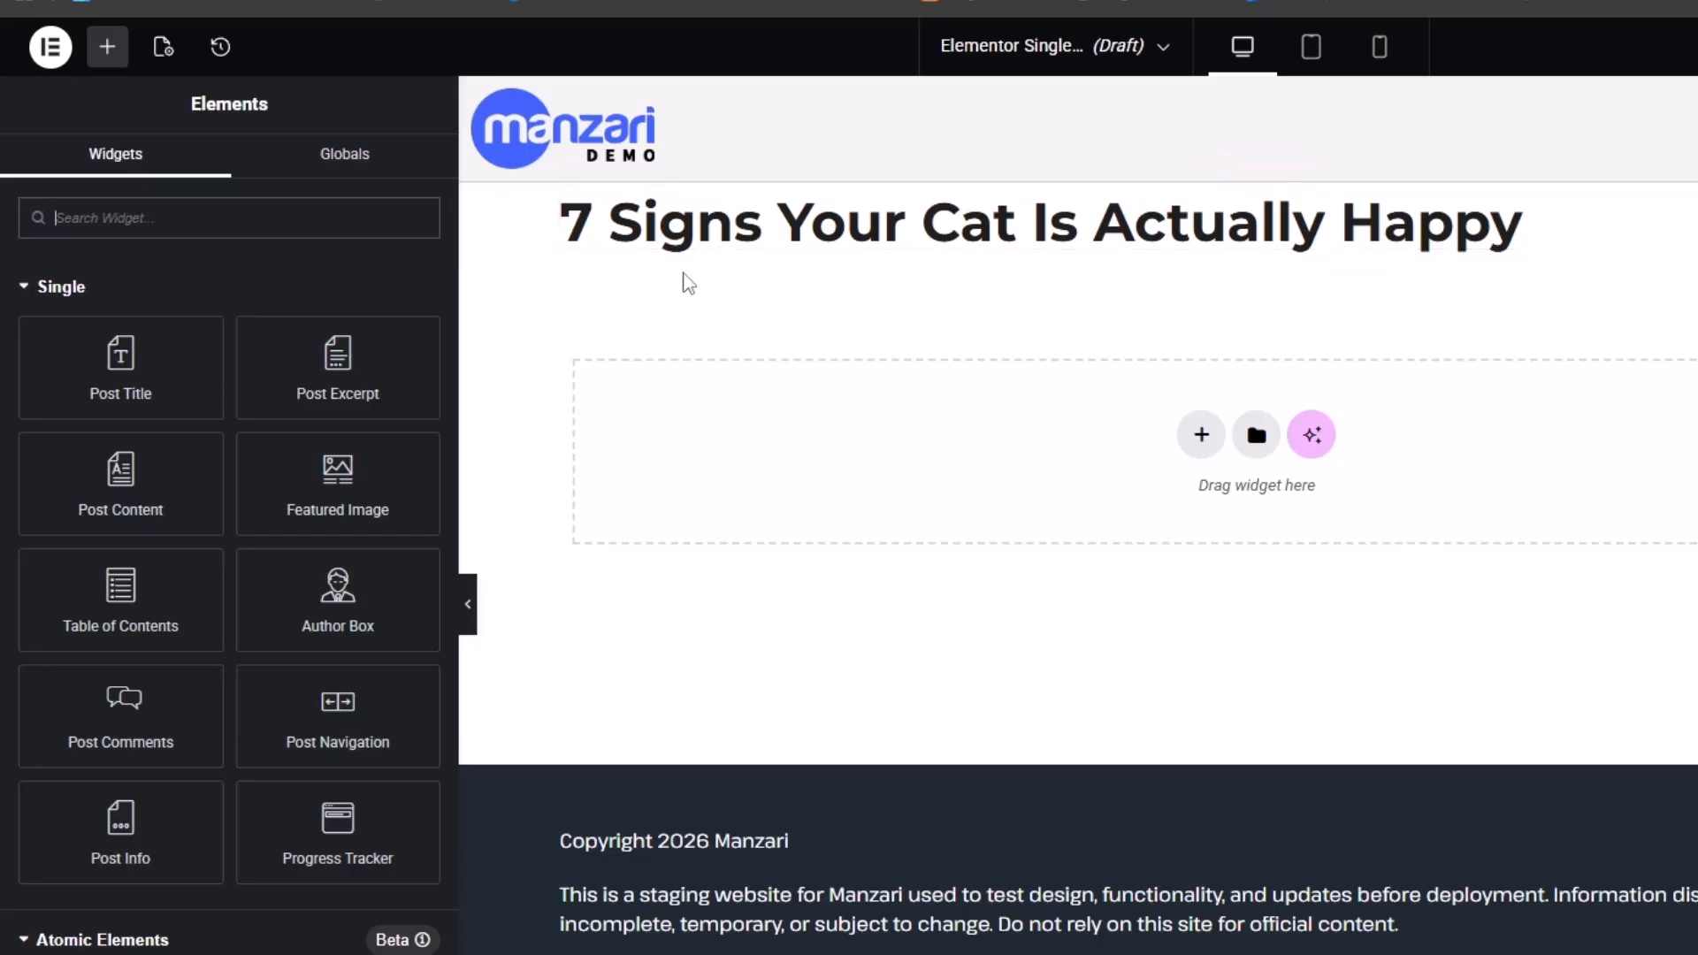
Add a Post Info widget under the title, removing its Comments and Time items
{"action": "left_click_drag", "start_coordinate": [194, 807], "coordinate": [778, 235]}
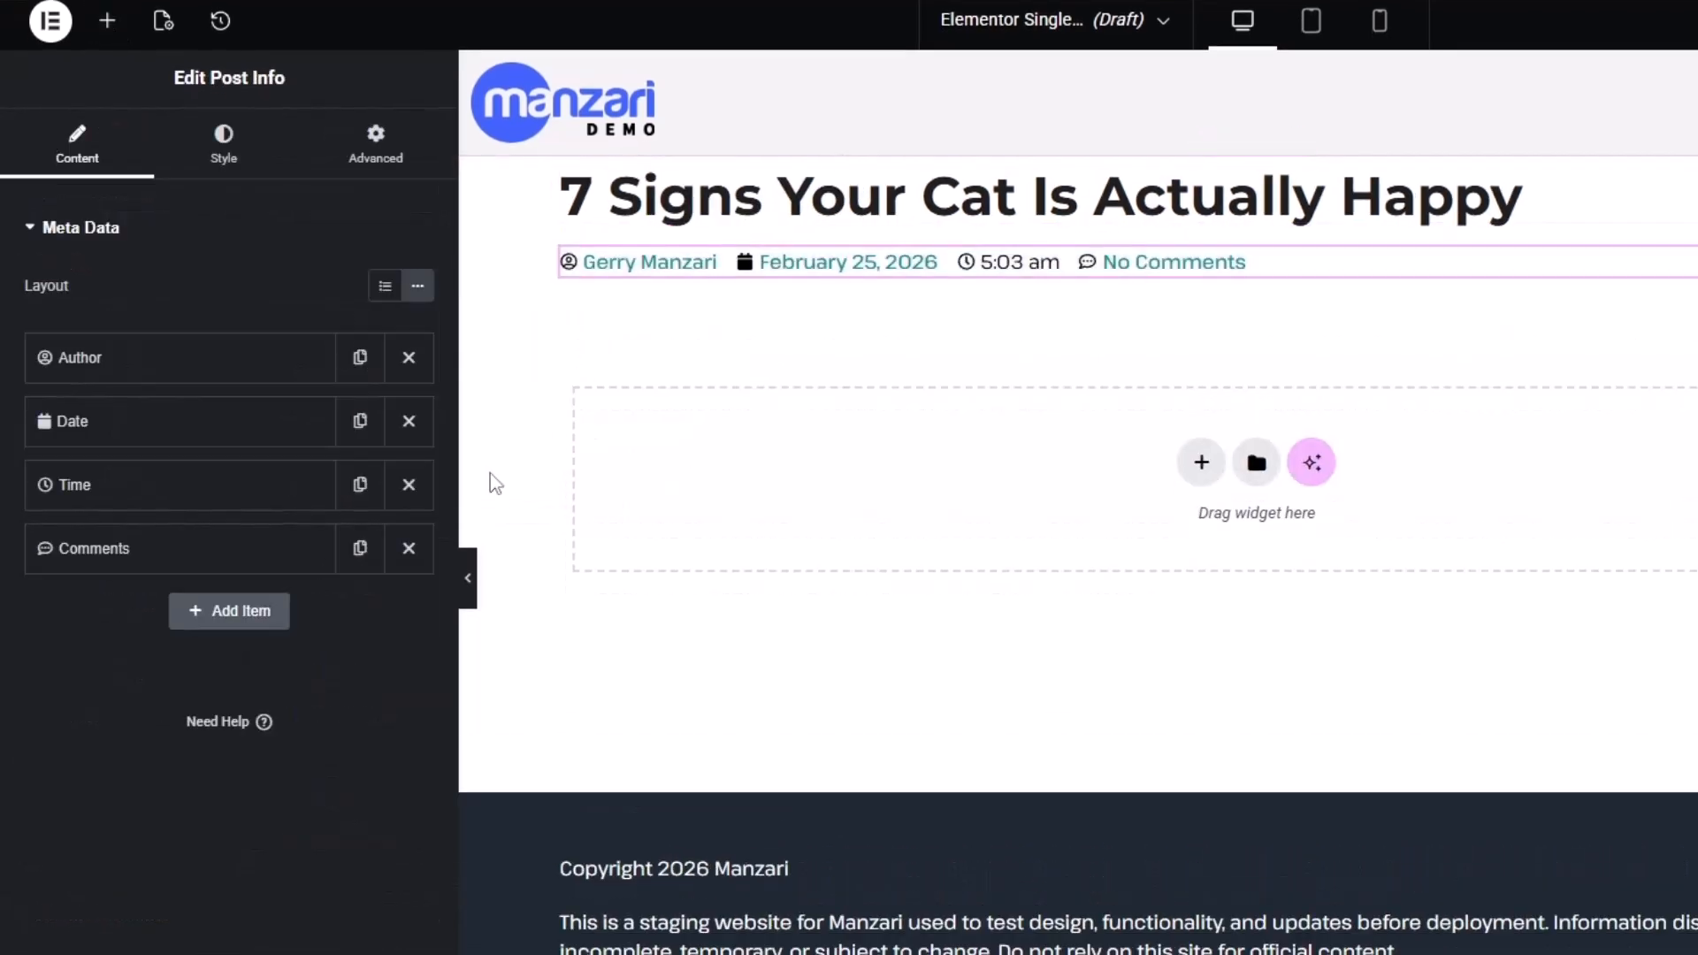
{"action": "left_click", "coordinate": [409, 548]}
{"action": "left_click", "coordinate": [409, 485]}
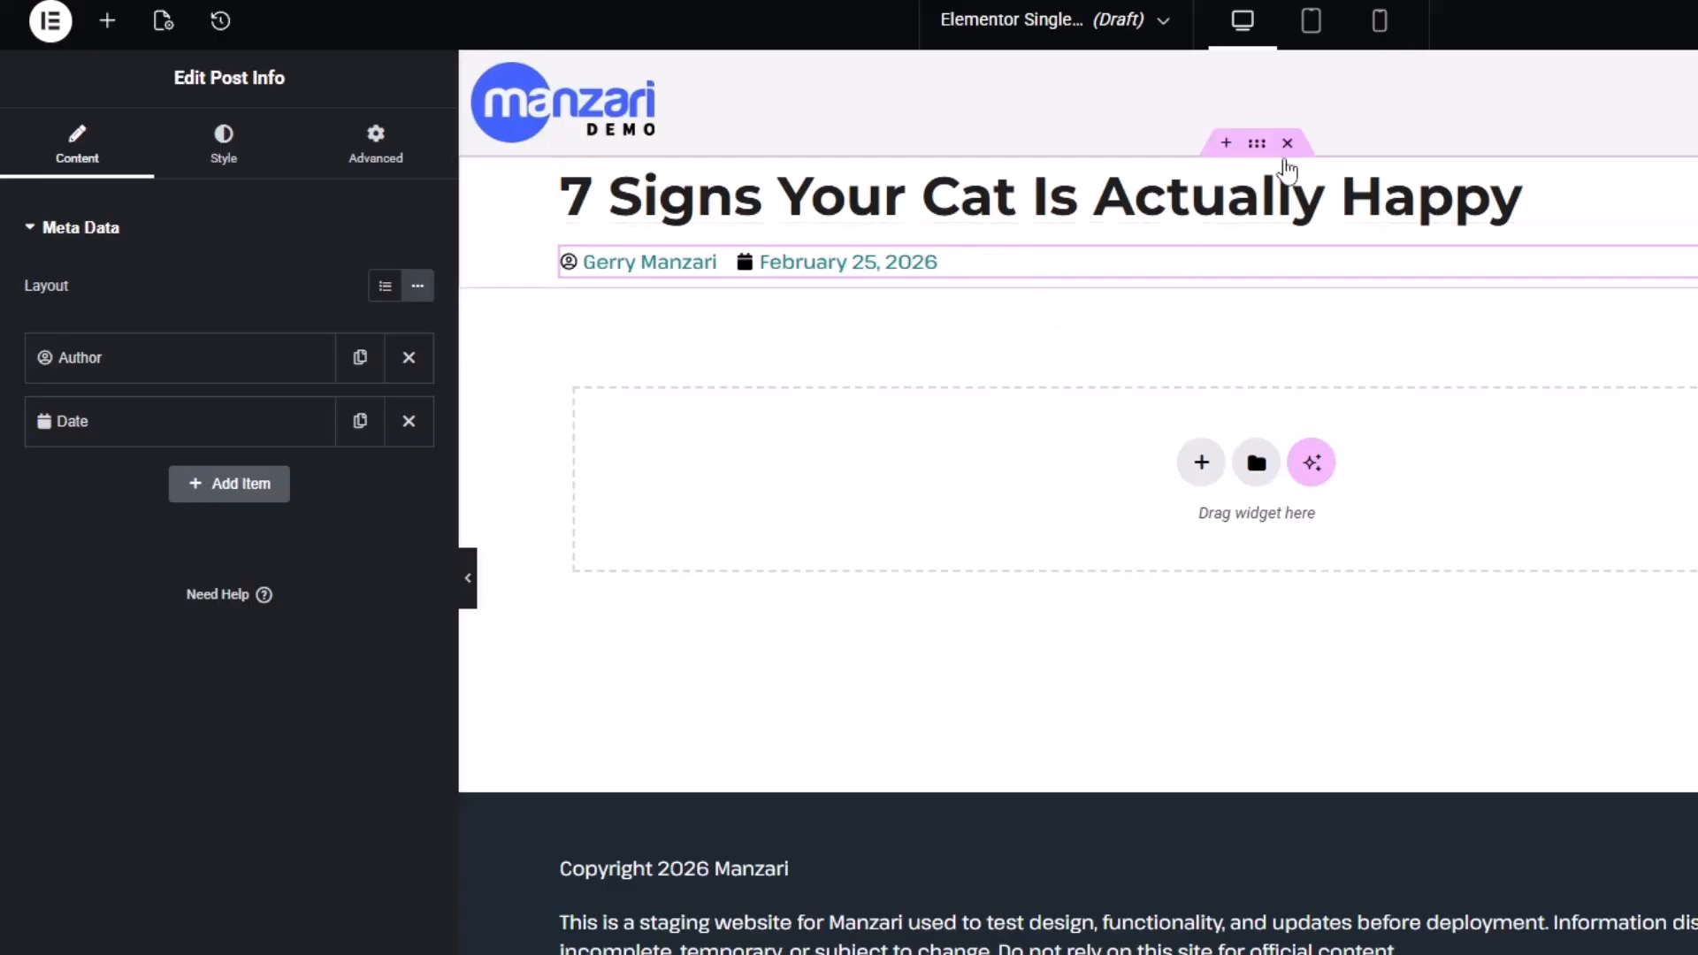
{"action": "left_click", "coordinate": [1257, 143]}
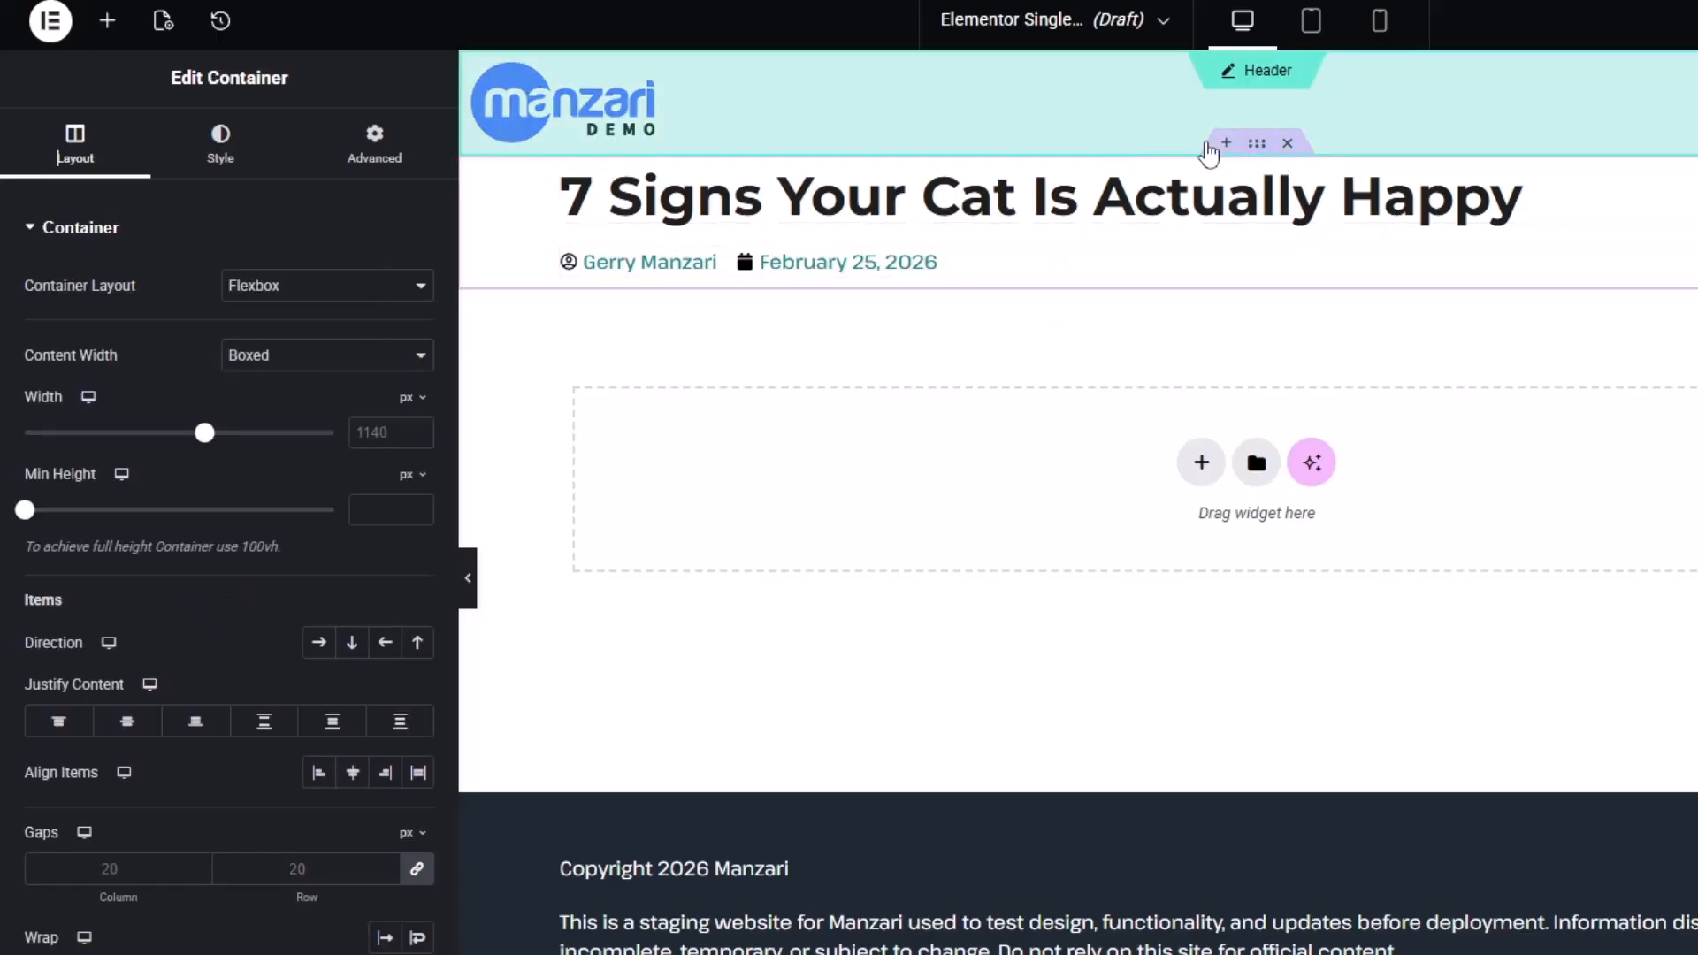
Give the title container a Classic background using the global Main colour
{"action": "left_click", "coordinate": [233, 166]}
{"action": "left_click", "coordinate": [318, 336]}
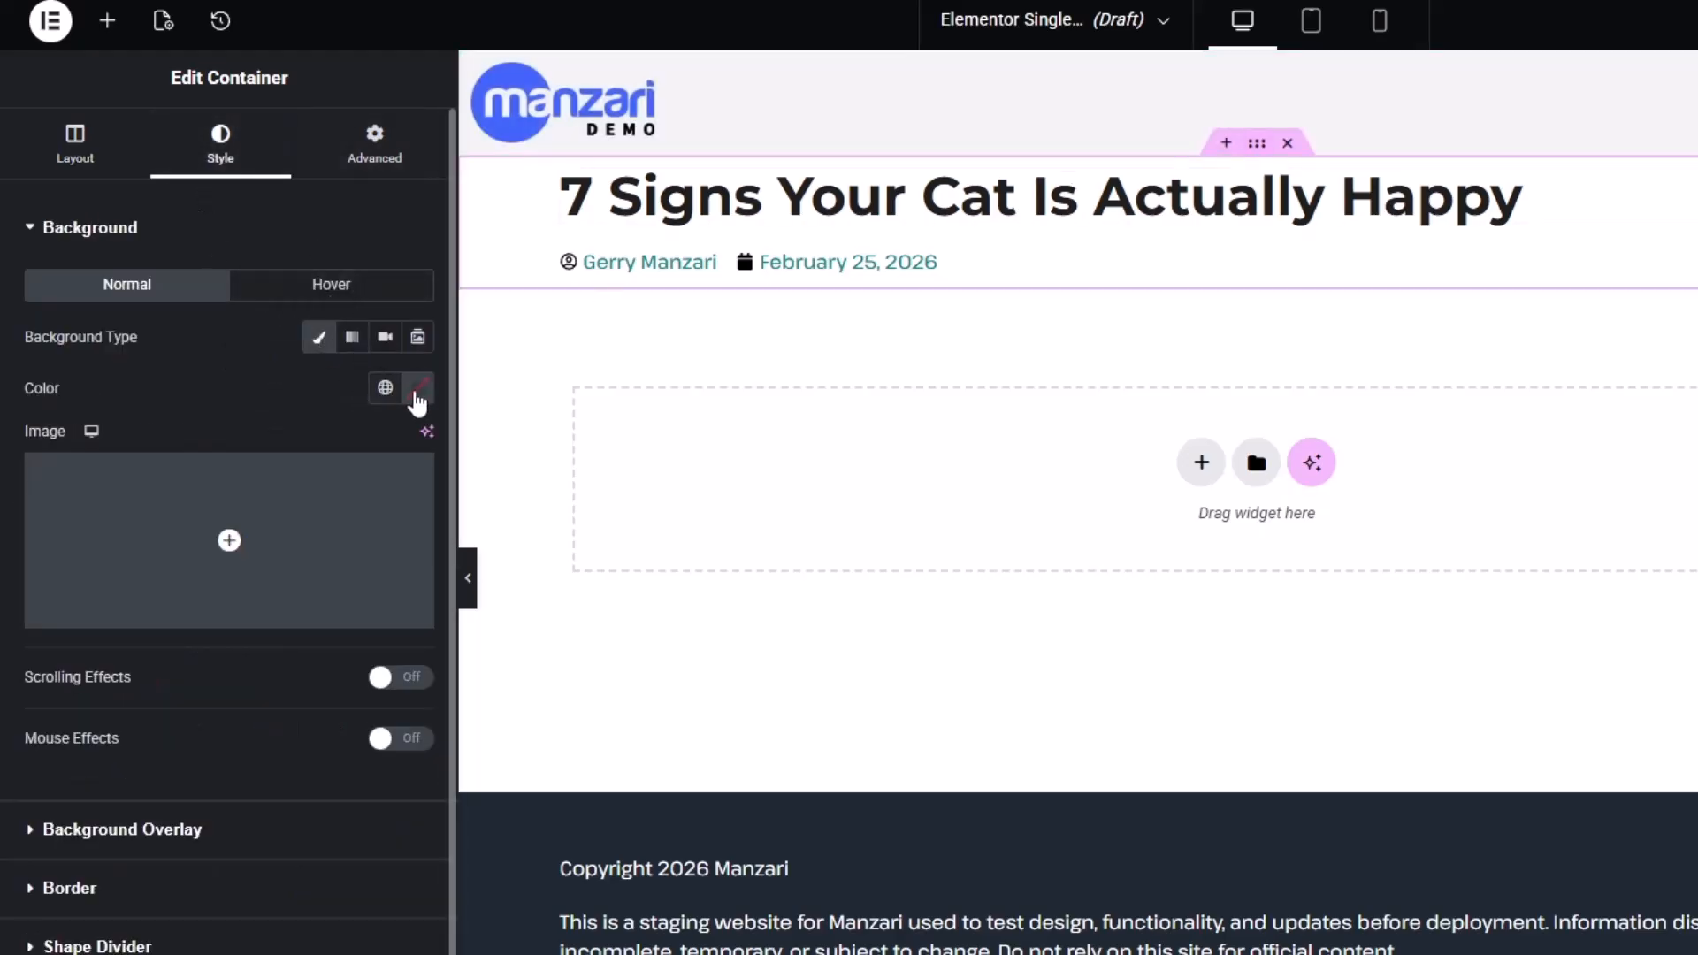
{"action": "left_click", "coordinate": [418, 389]}
{"action": "left_click_drag", "start_coordinate": [417, 595], "coordinate": [386, 493]}
{"action": "left_click", "coordinate": [384, 389]}
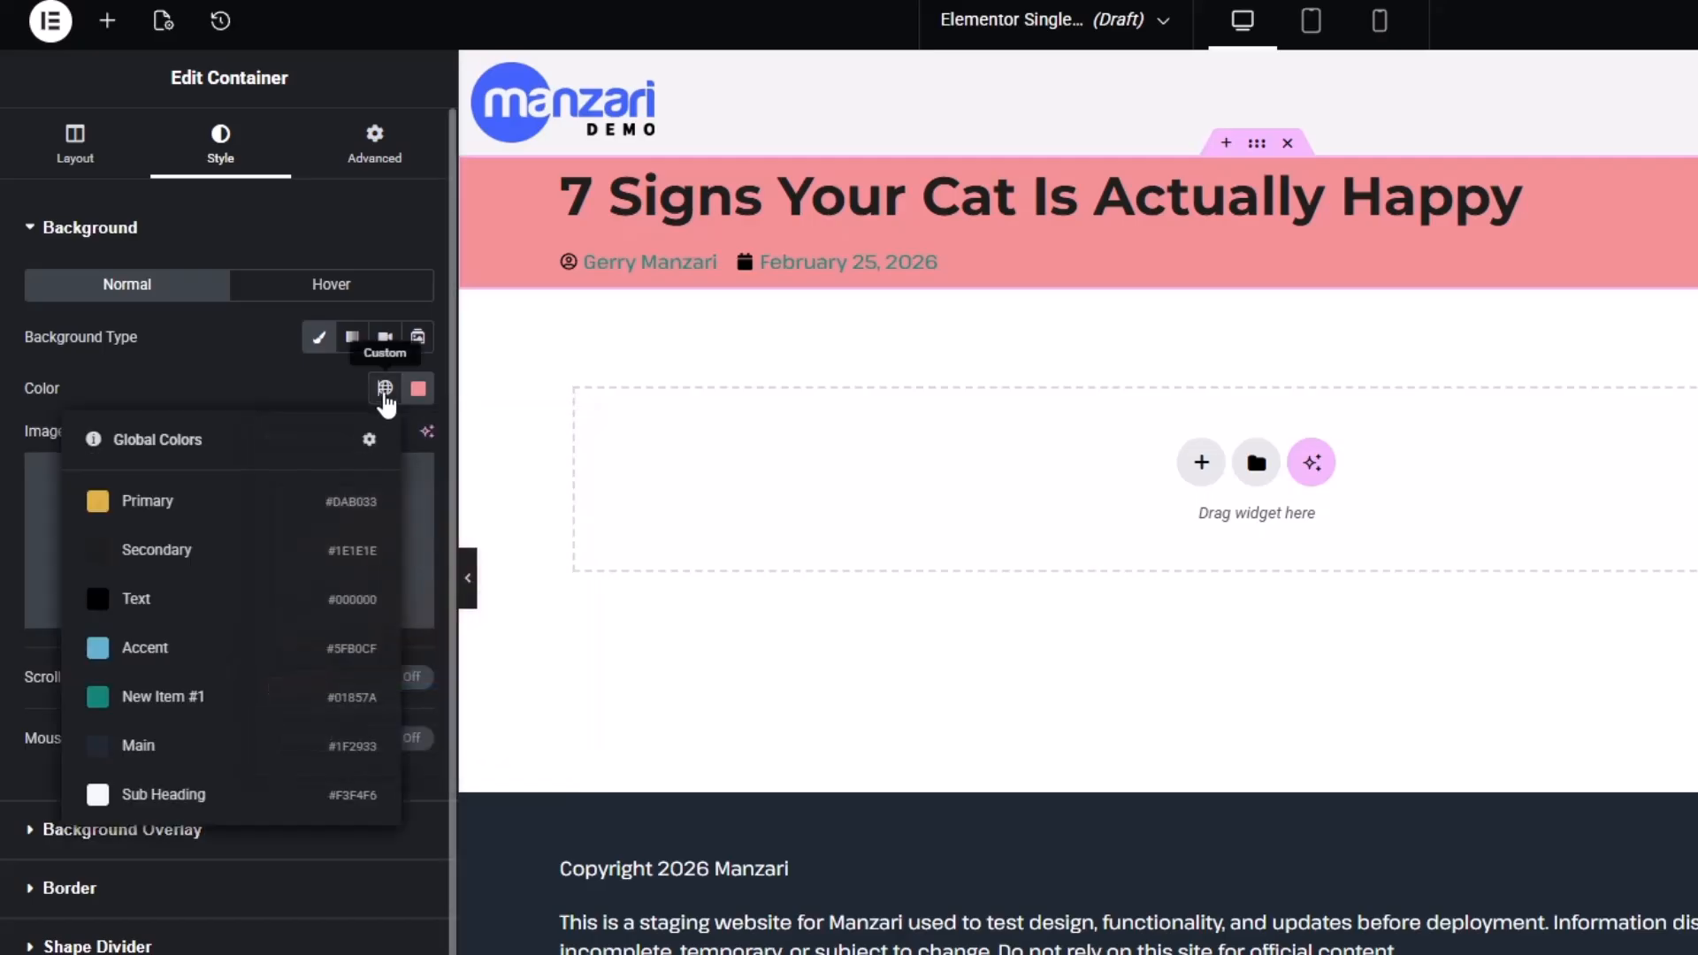
{"action": "left_click", "coordinate": [231, 653]}
{"action": "left_click", "coordinate": [381, 393]}
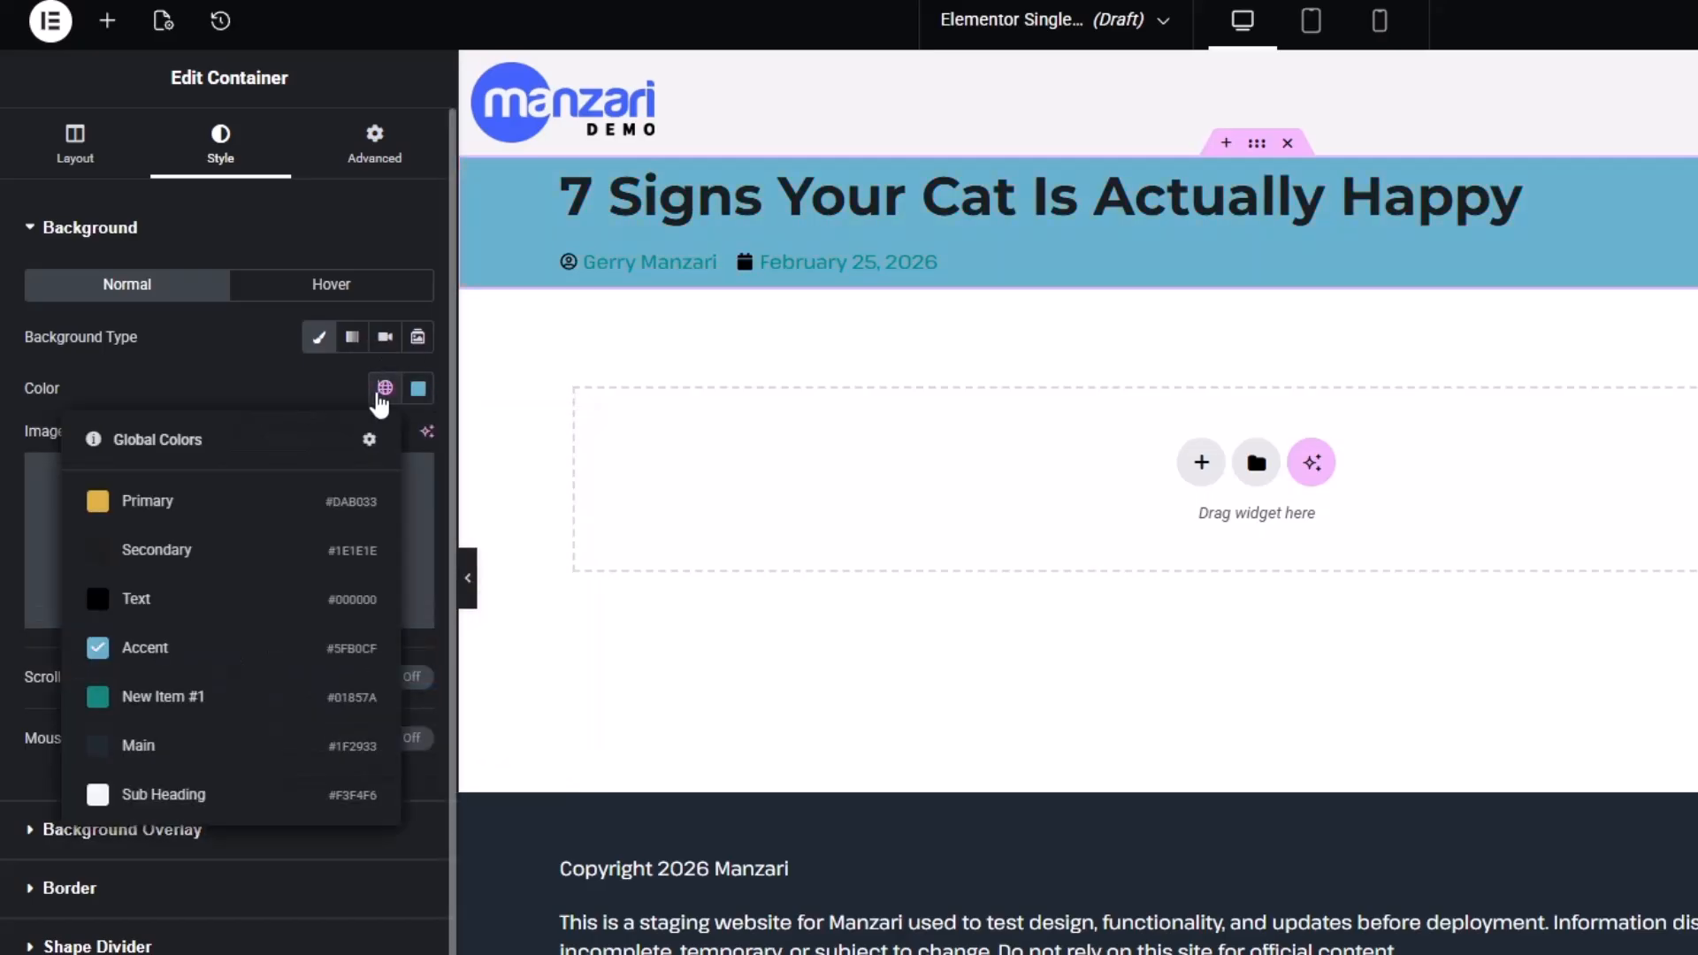
{"action": "left_click", "coordinate": [200, 753]}
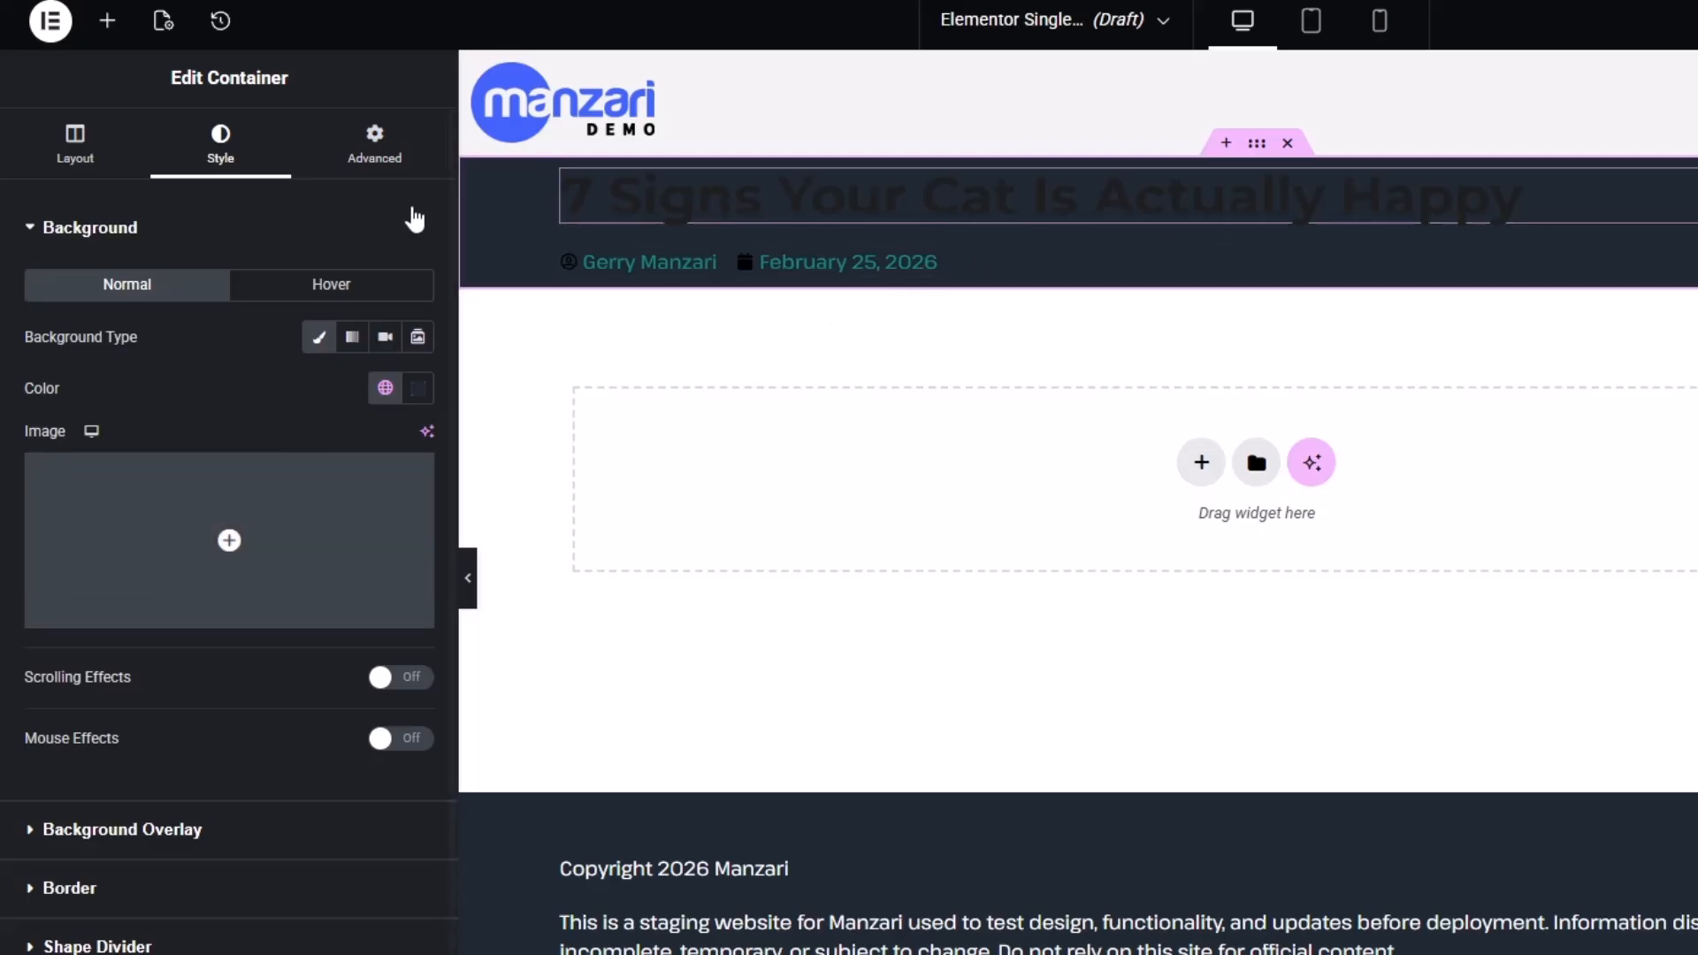
Set the container's unlinked padding to 50 px top and 50 px bottom
{"action": "left_click", "coordinate": [375, 138]}
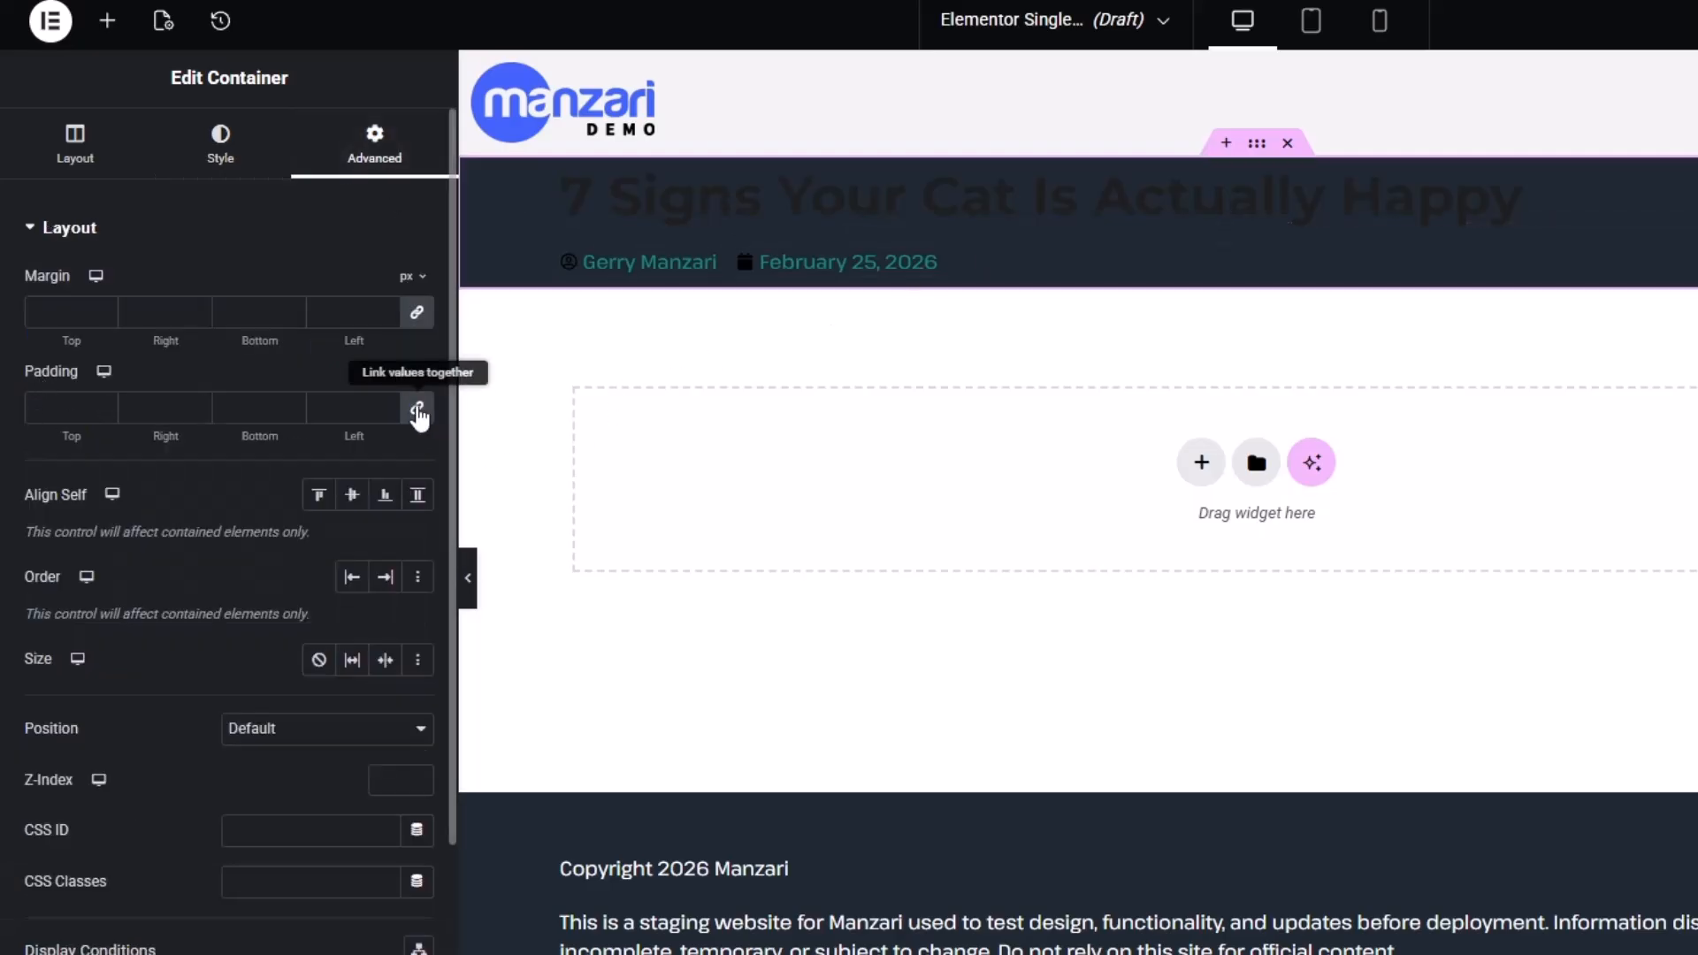
{"action": "left_click", "coordinate": [419, 412]}
{"action": "double_click", "coordinate": [63, 408]}
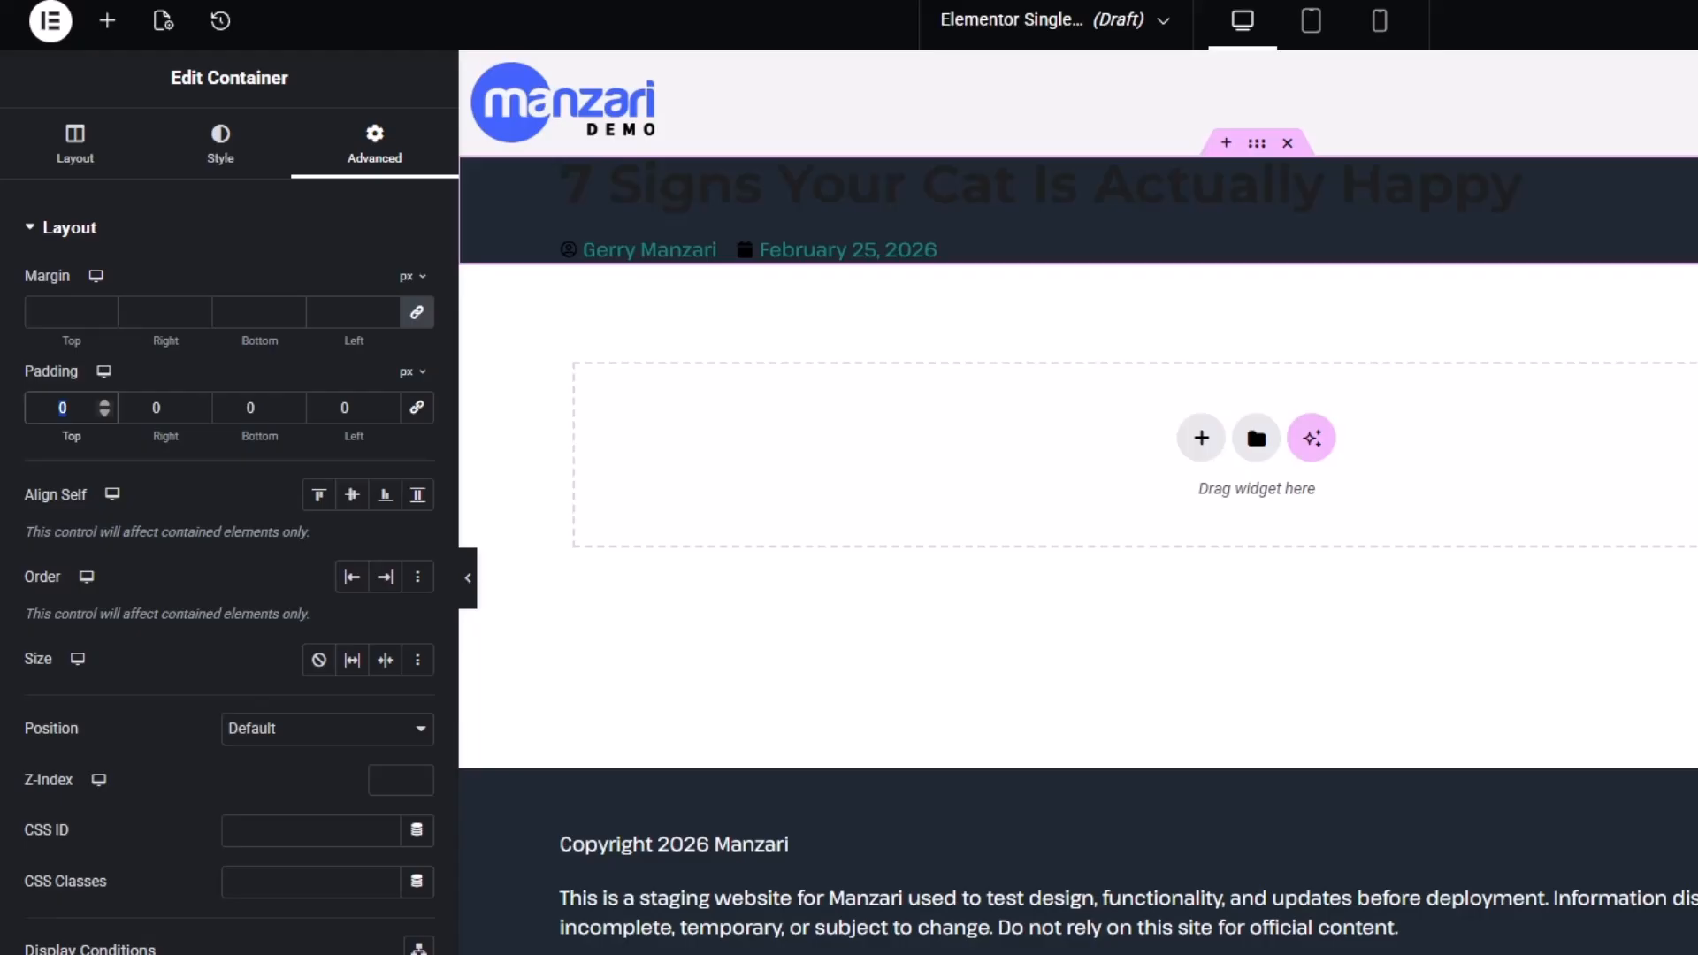
{"action": "type", "text": "50"}
{"action": "key", "text": "Tab"}
{"action": "key", "text": "Tab"}
{"action": "type", "text": "50"}
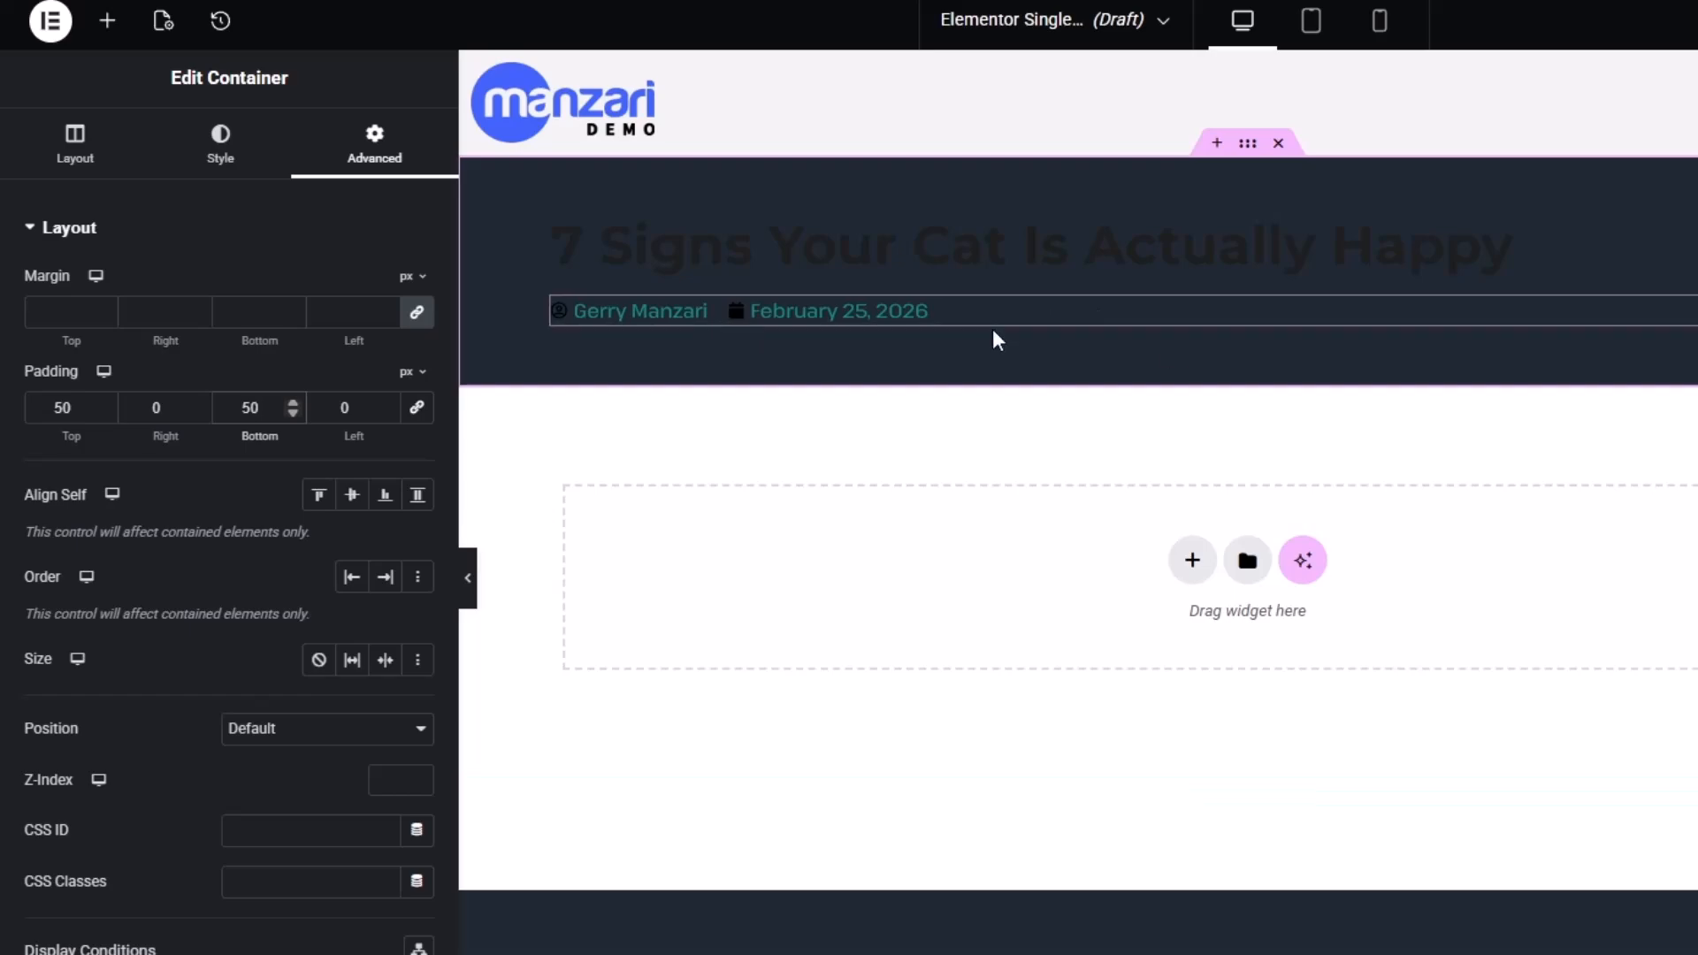
Make the post title's text colour white
{"action": "left_click", "coordinate": [716, 251]}
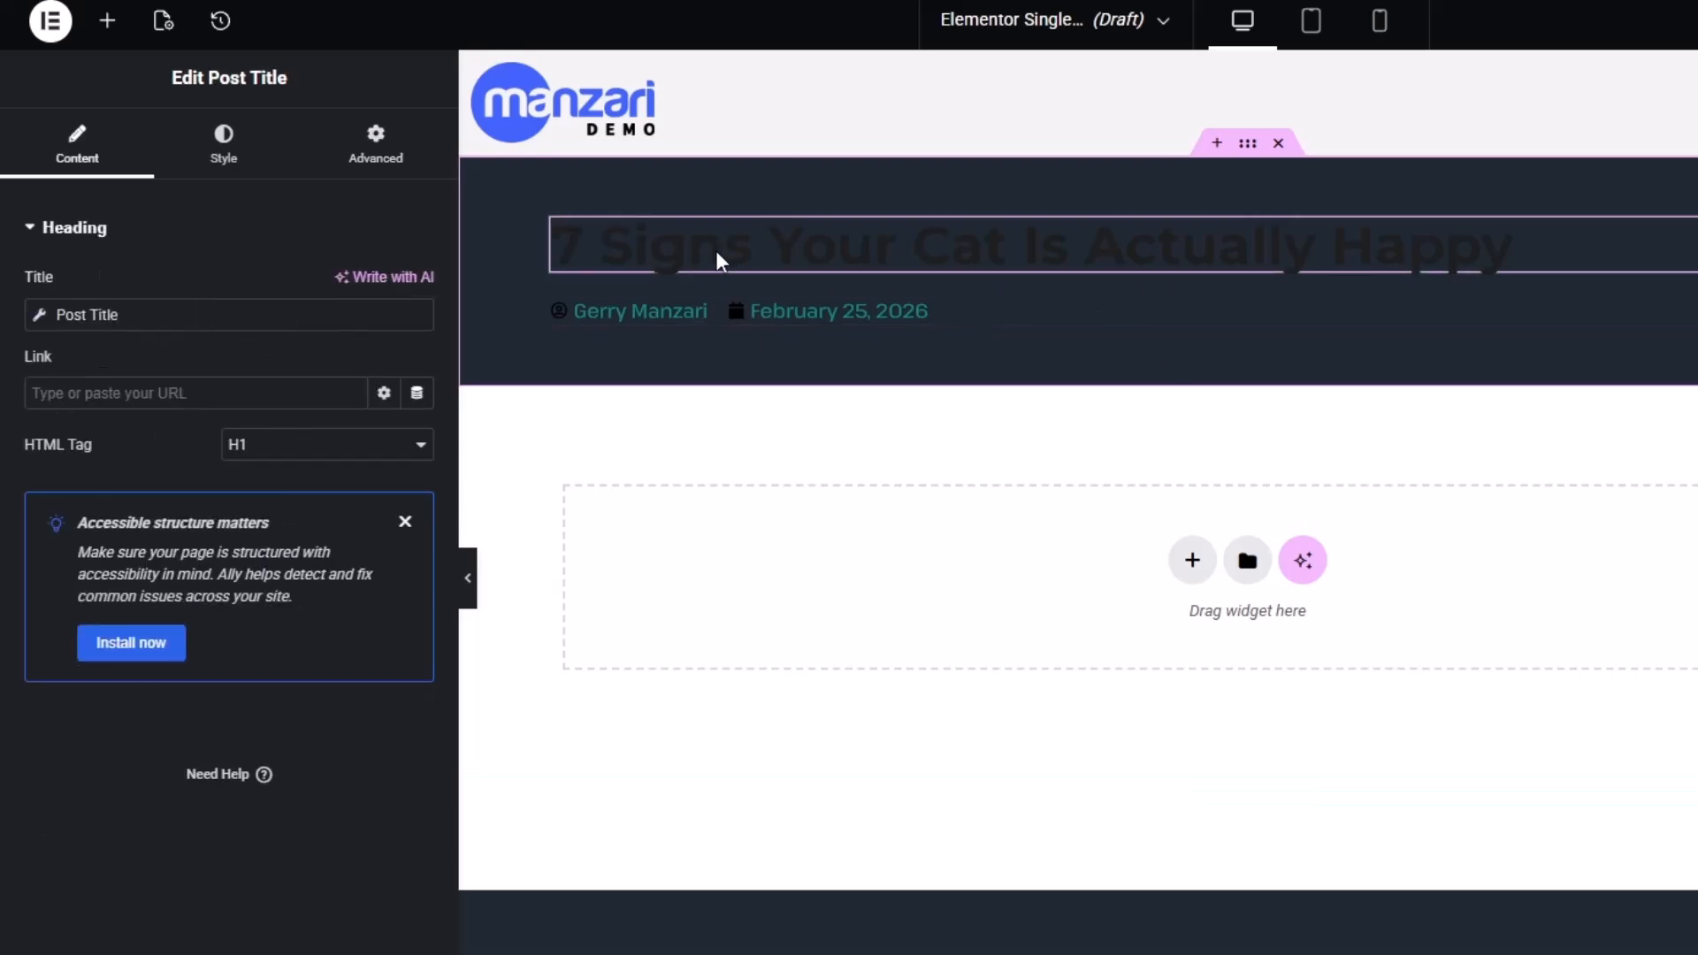
{"action": "left_click", "coordinate": [223, 141]}
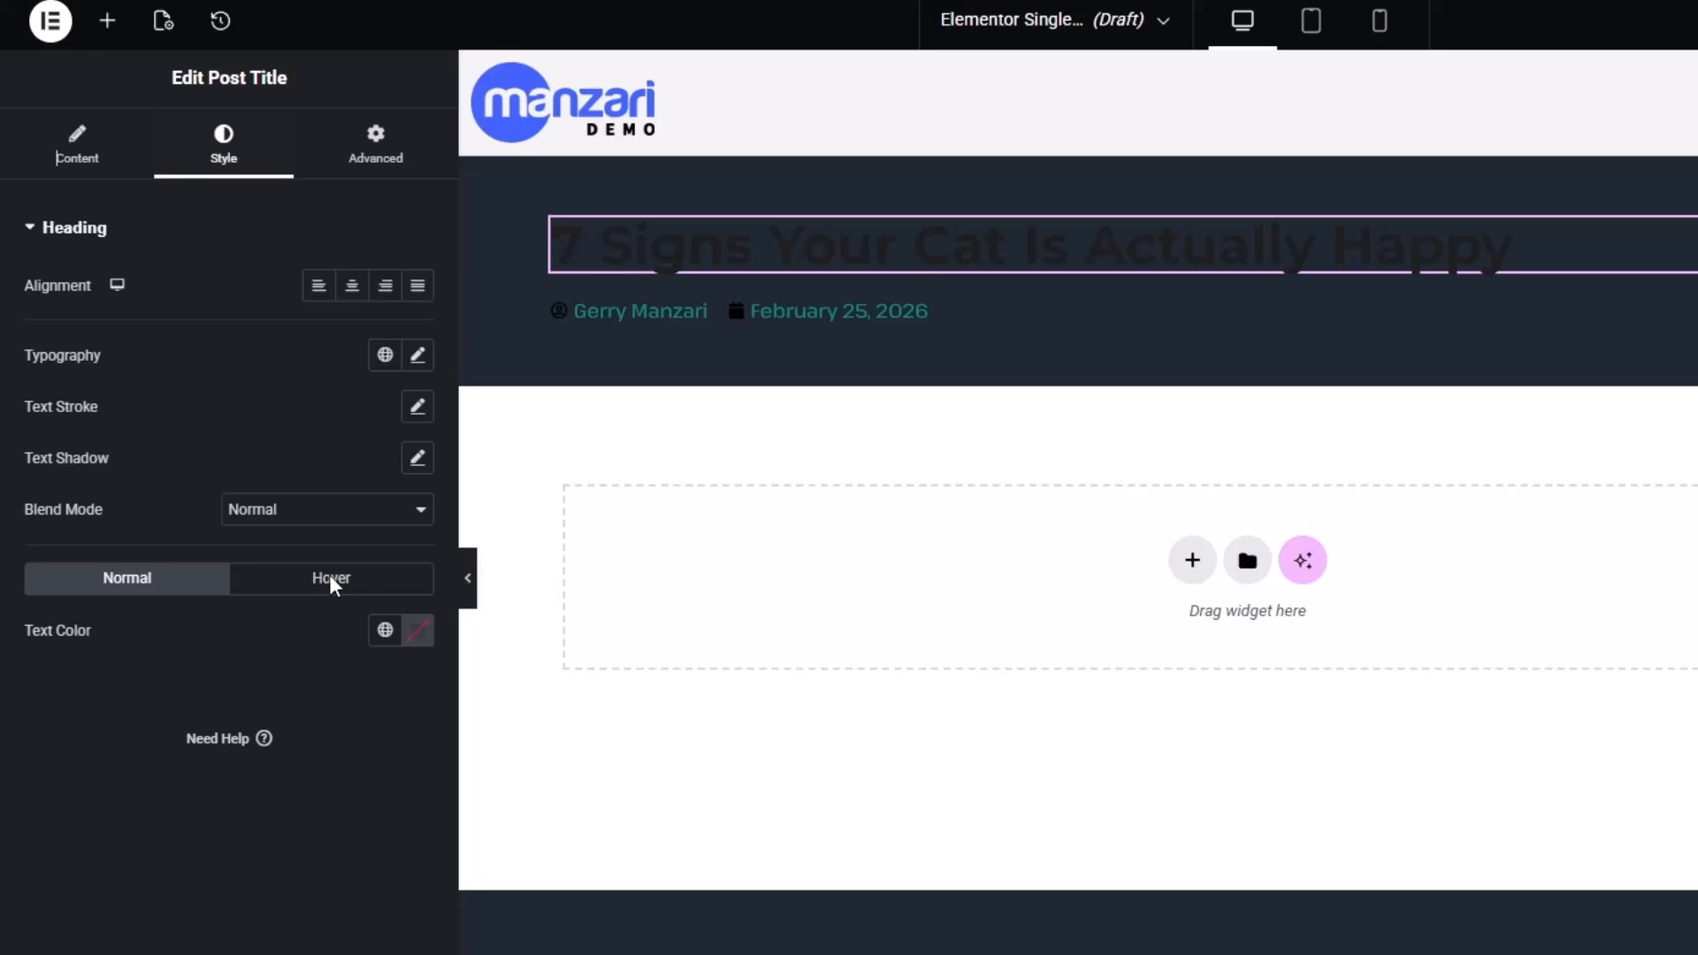
{"action": "left_click", "coordinate": [418, 639]}
{"action": "left_click_drag", "start_coordinate": [389, 788], "coordinate": [95, 693]}
{"action": "left_click", "coordinate": [95, 693]}
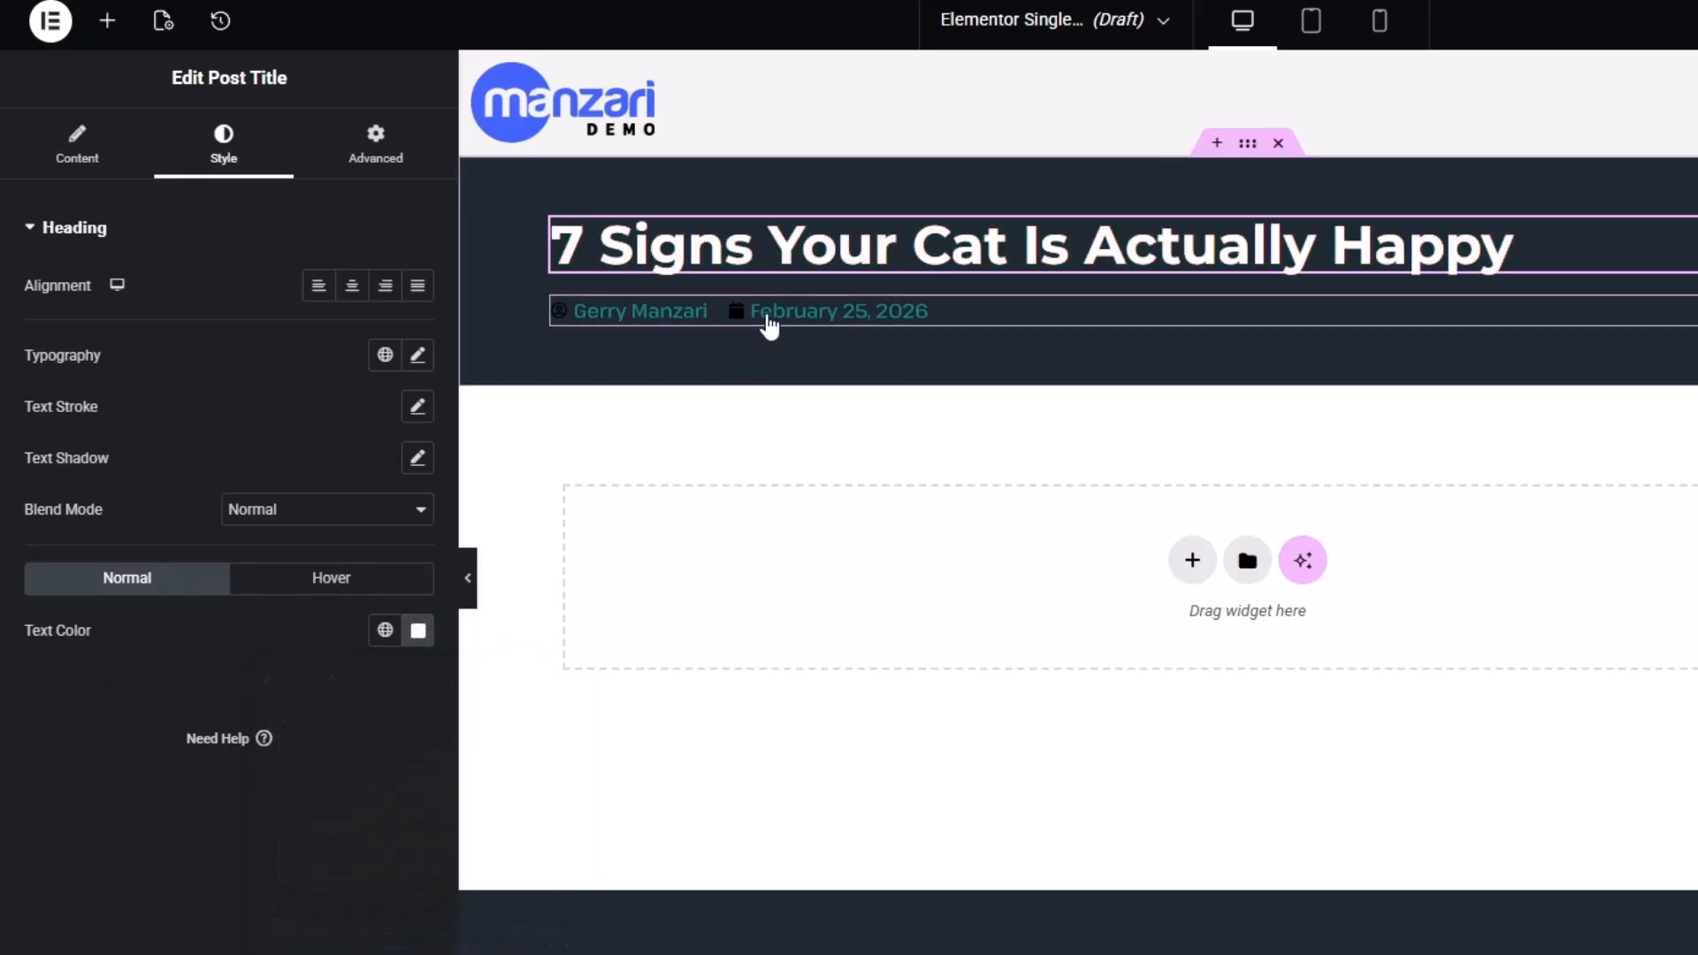
Set the Post Info text colour and icon colour to white #FFFFFF
{"action": "left_click", "coordinate": [921, 321]}
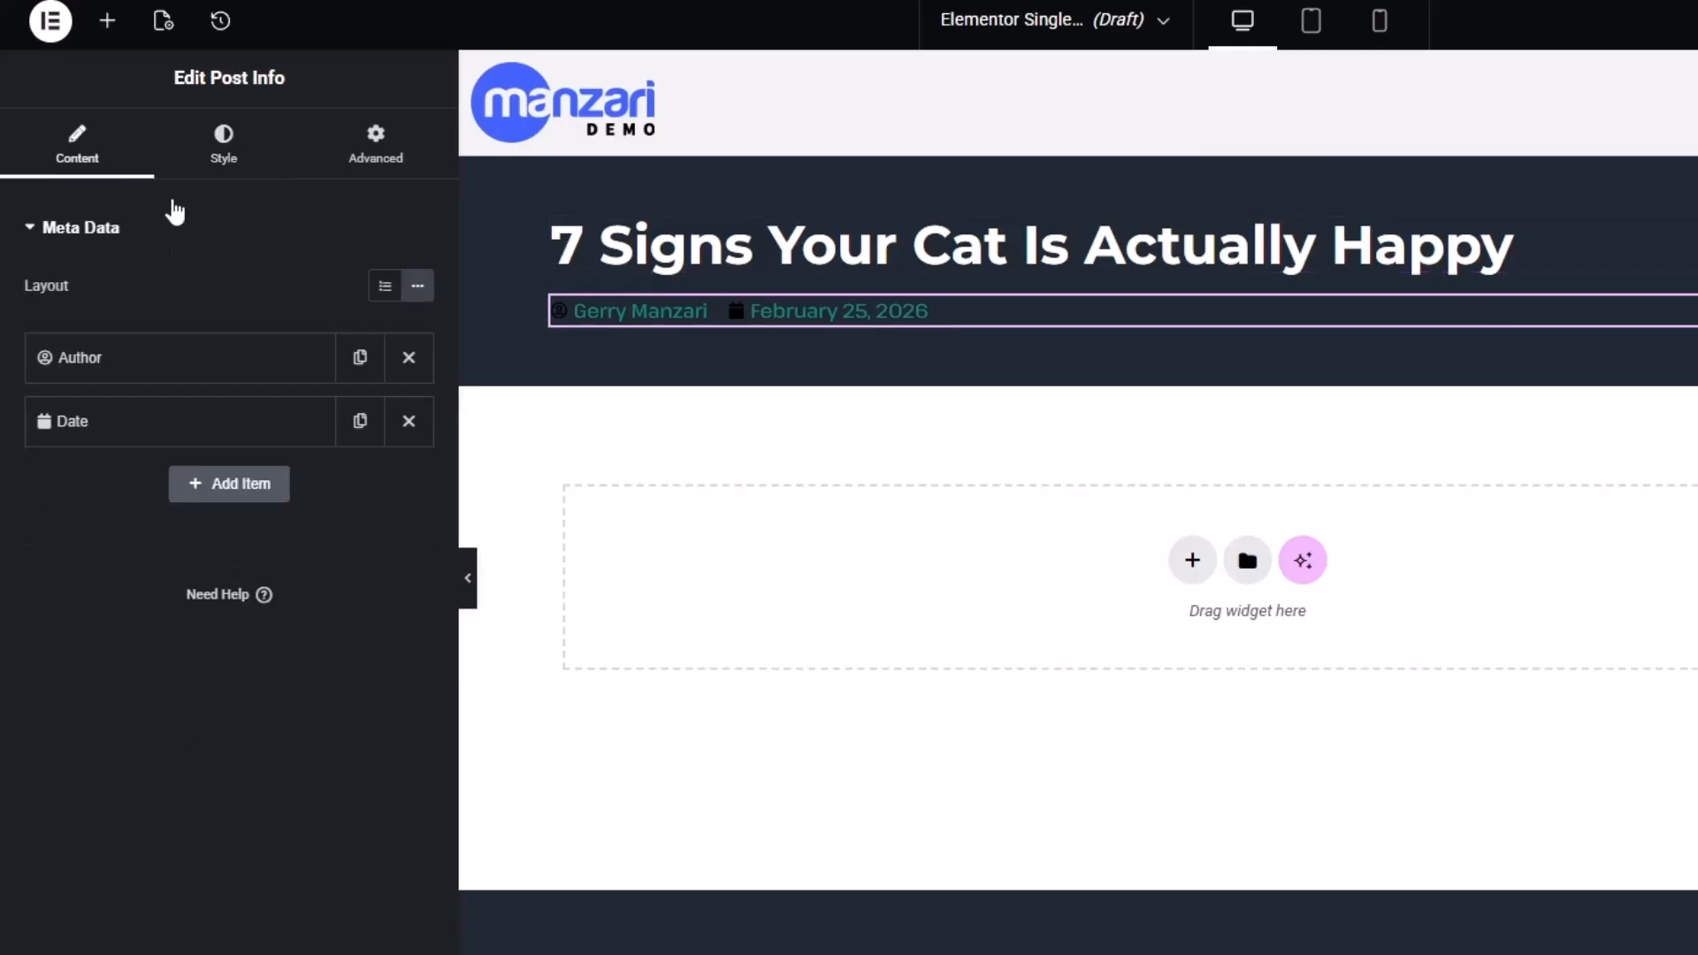
{"action": "left_click", "coordinate": [232, 175]}
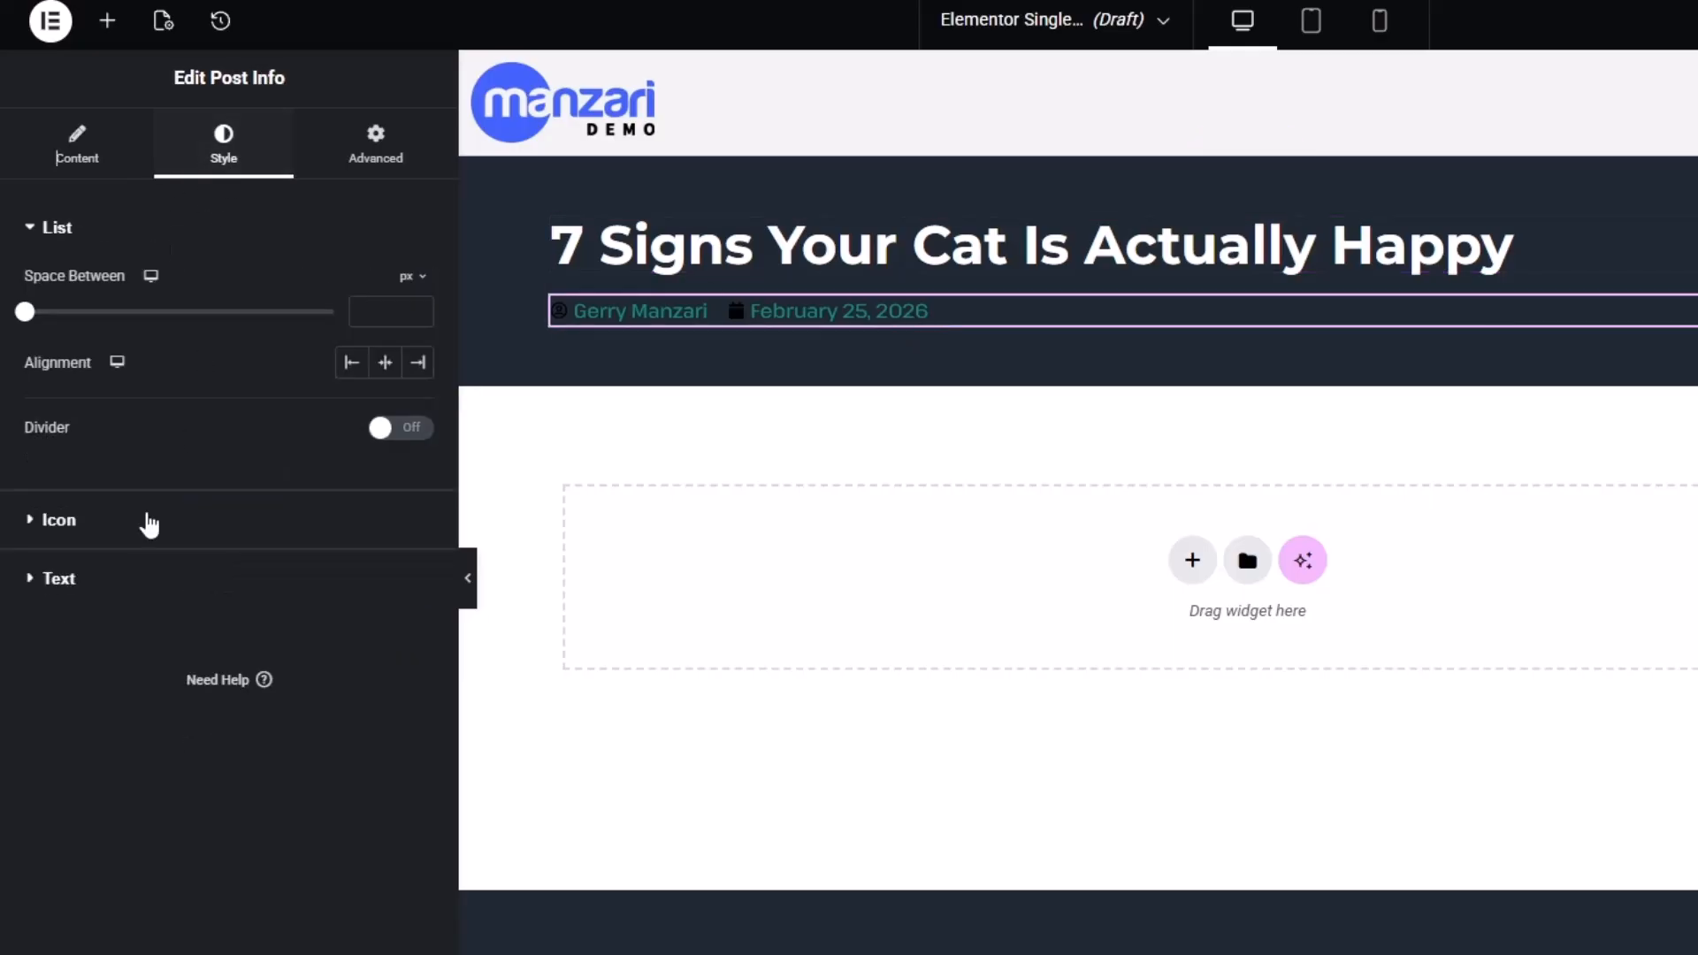
{"action": "left_click", "coordinate": [115, 584]}
{"action": "left_click", "coordinate": [408, 483]}
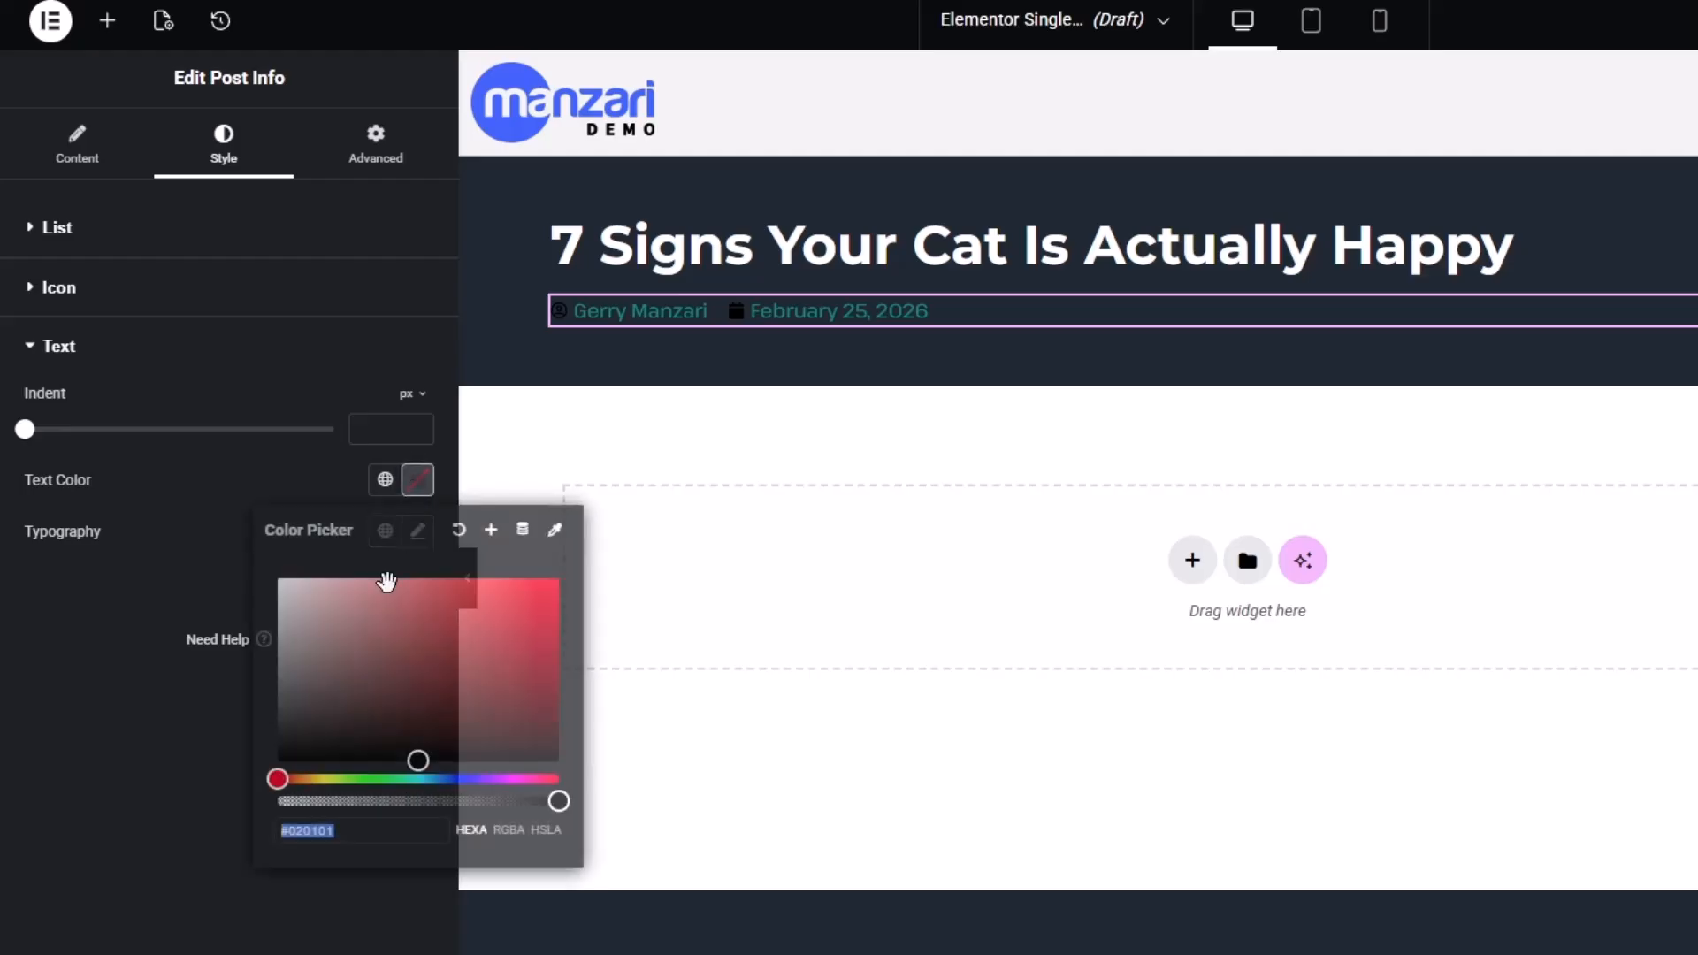
{"action": "left_click_drag", "start_coordinate": [383, 580], "coordinate": [128, 589]}
{"action": "left_click", "coordinate": [113, 292]}
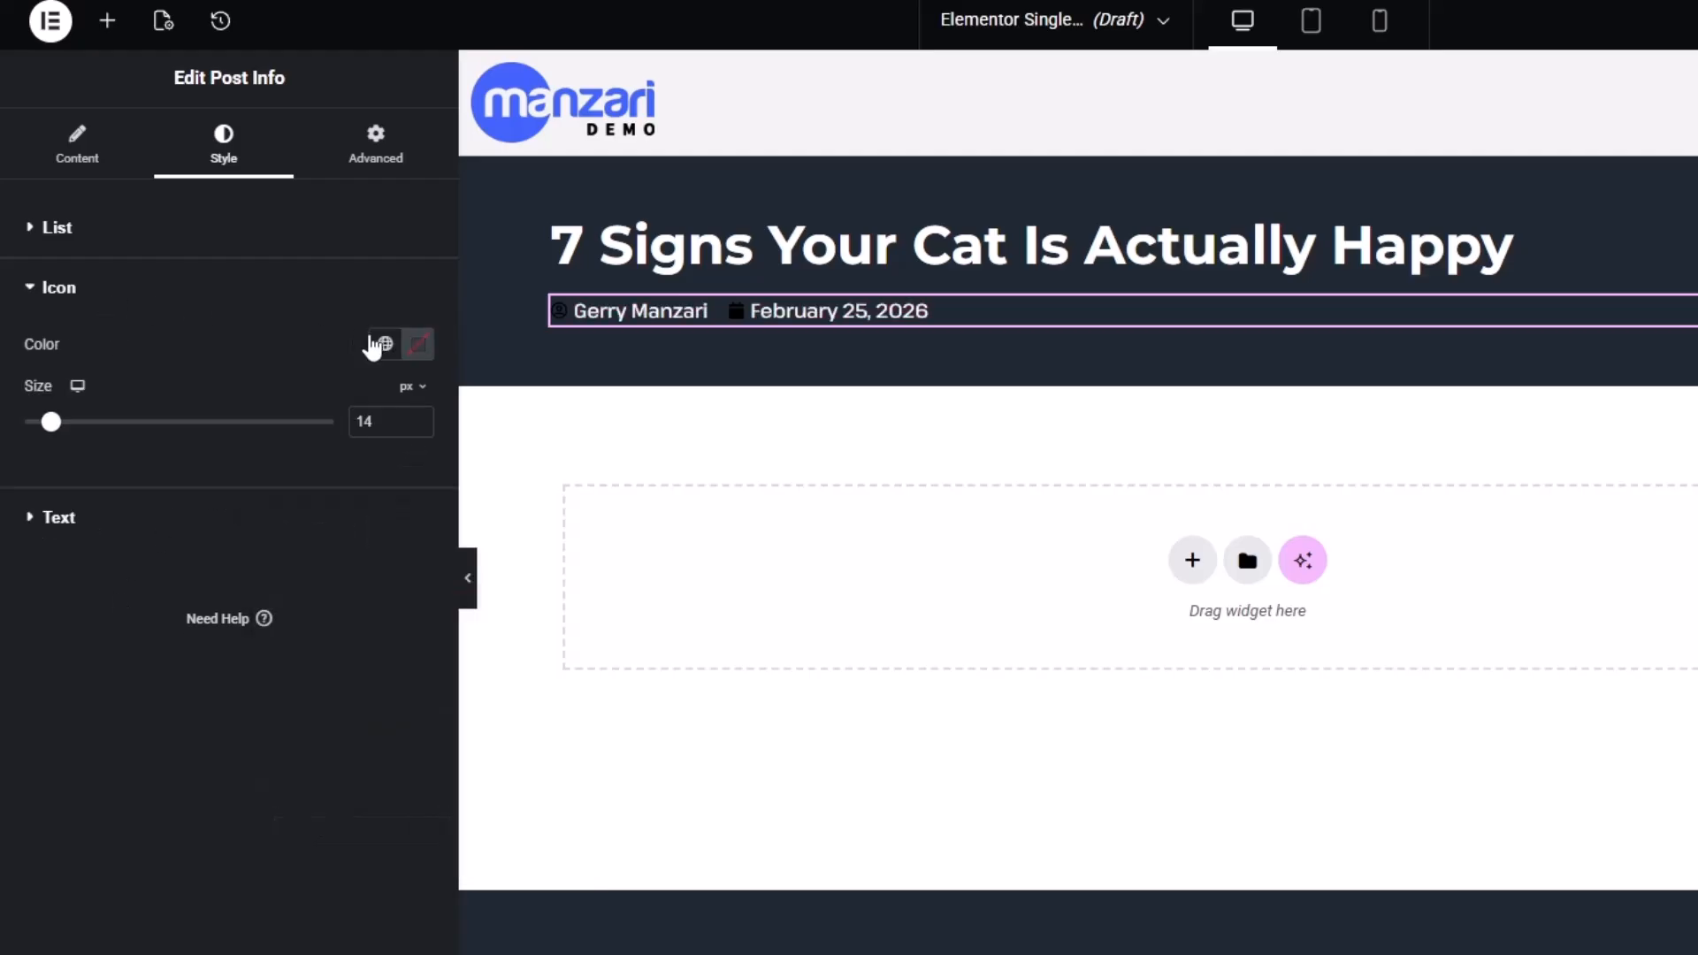
{"action": "left_click", "coordinate": [419, 344]}
{"action": "left_click_drag", "start_coordinate": [406, 496], "coordinate": [159, 507]}
{"action": "left_click", "coordinate": [156, 500]}
Add a container below the header holding two nested containers arranged side by side in a row
{"action": "left_click", "coordinate": [108, 21]}
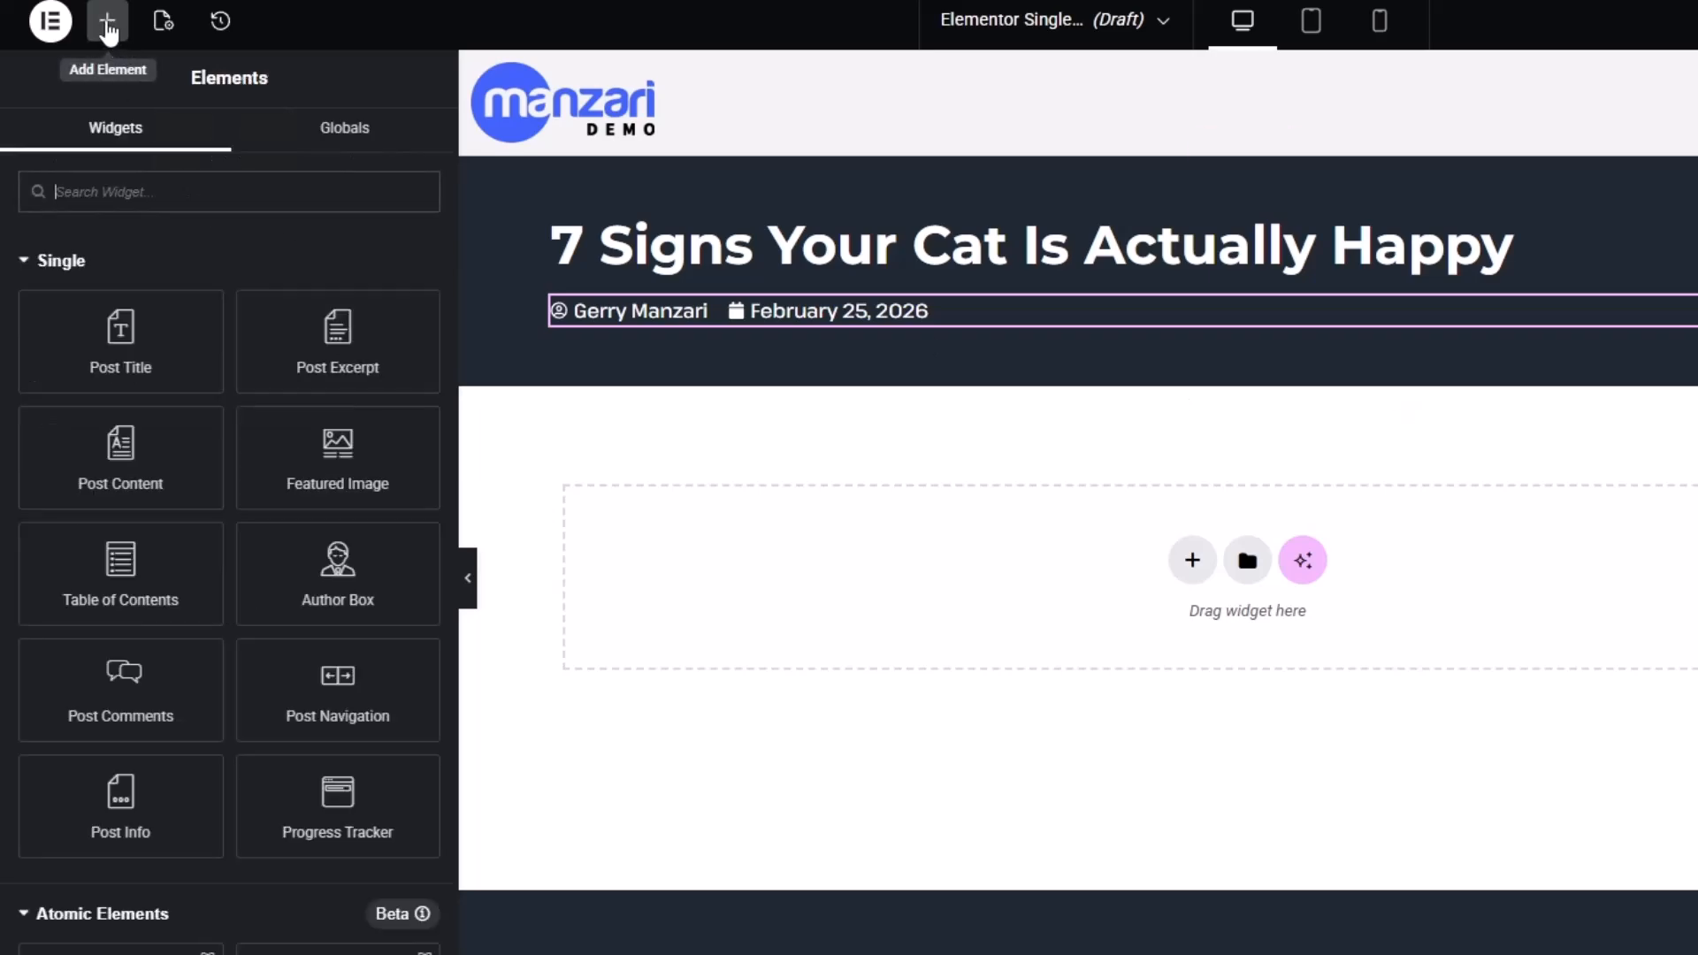
{"action": "scroll", "coordinate": [115, 548], "scroll_direction": "down", "scroll_amount": 10}
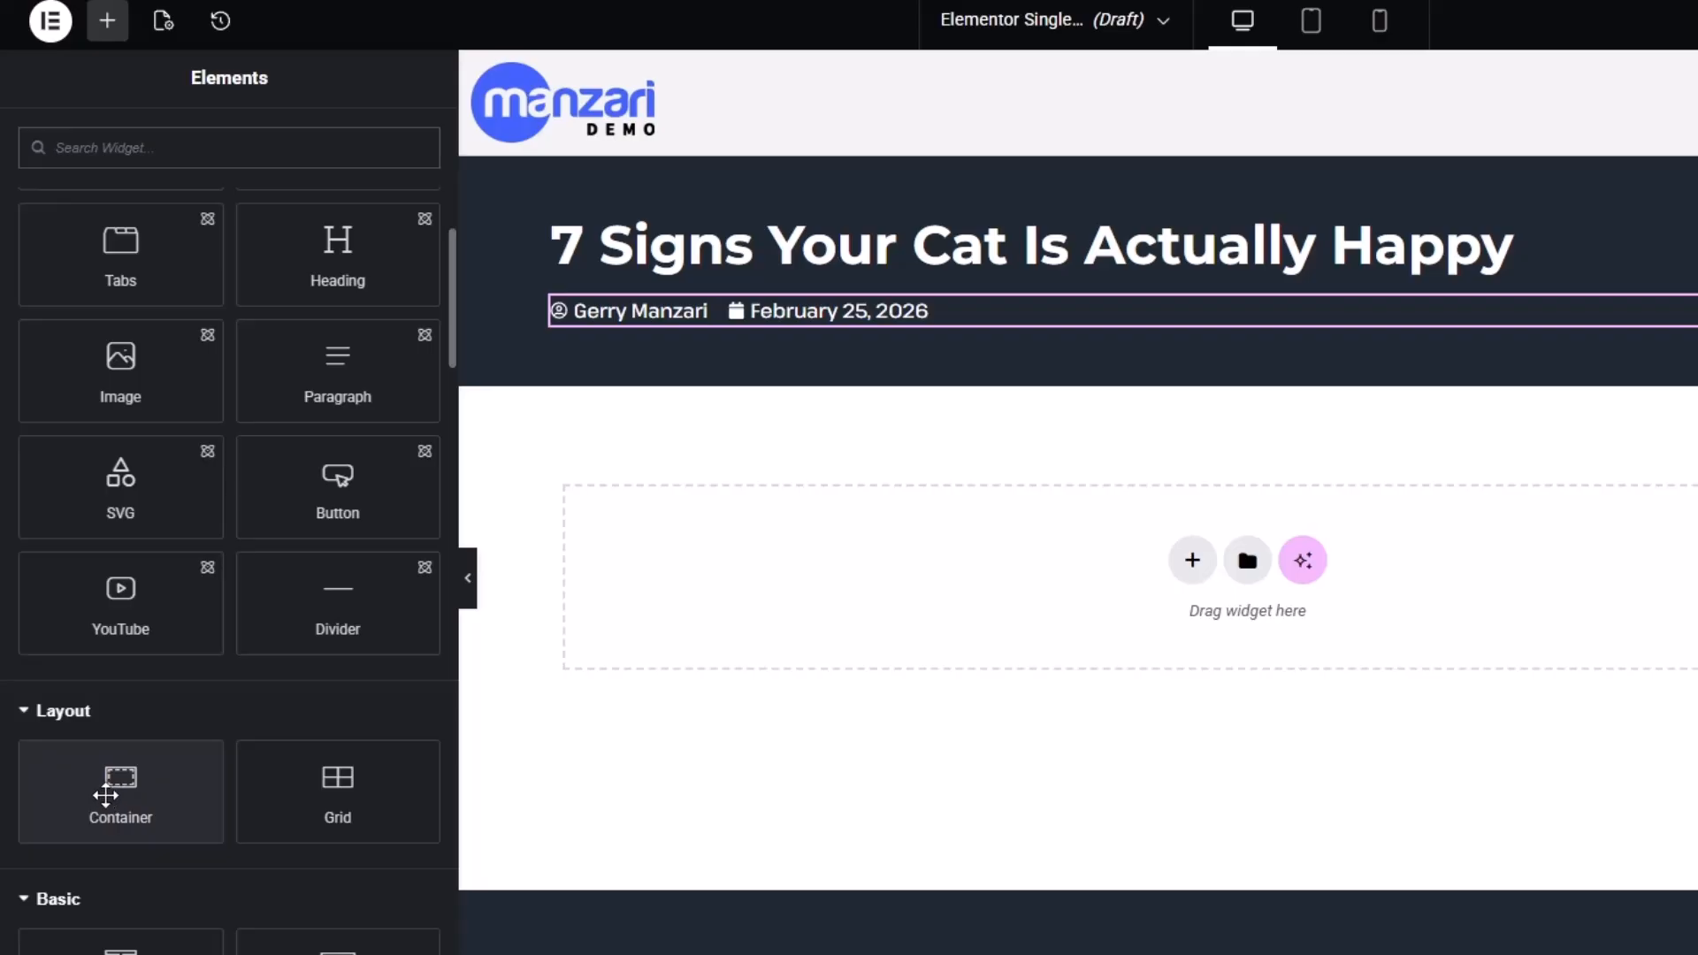
{"action": "left_click_drag", "start_coordinate": [106, 796], "coordinate": [788, 580]}
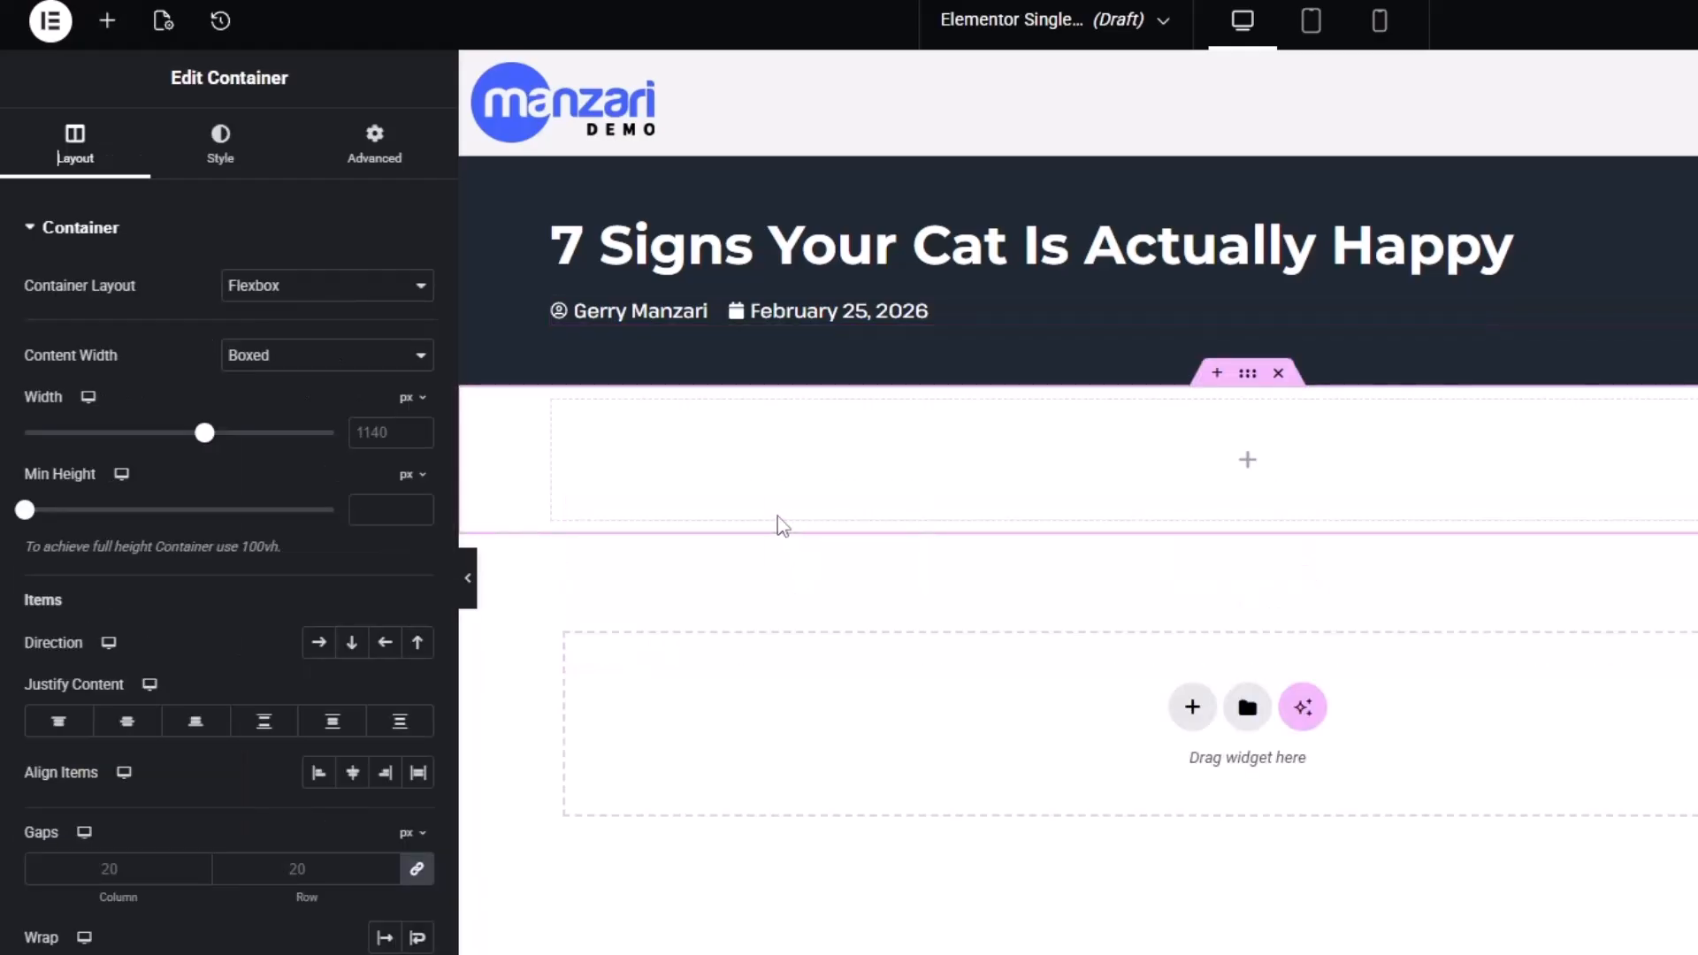
{"action": "left_click", "coordinate": [108, 21]}
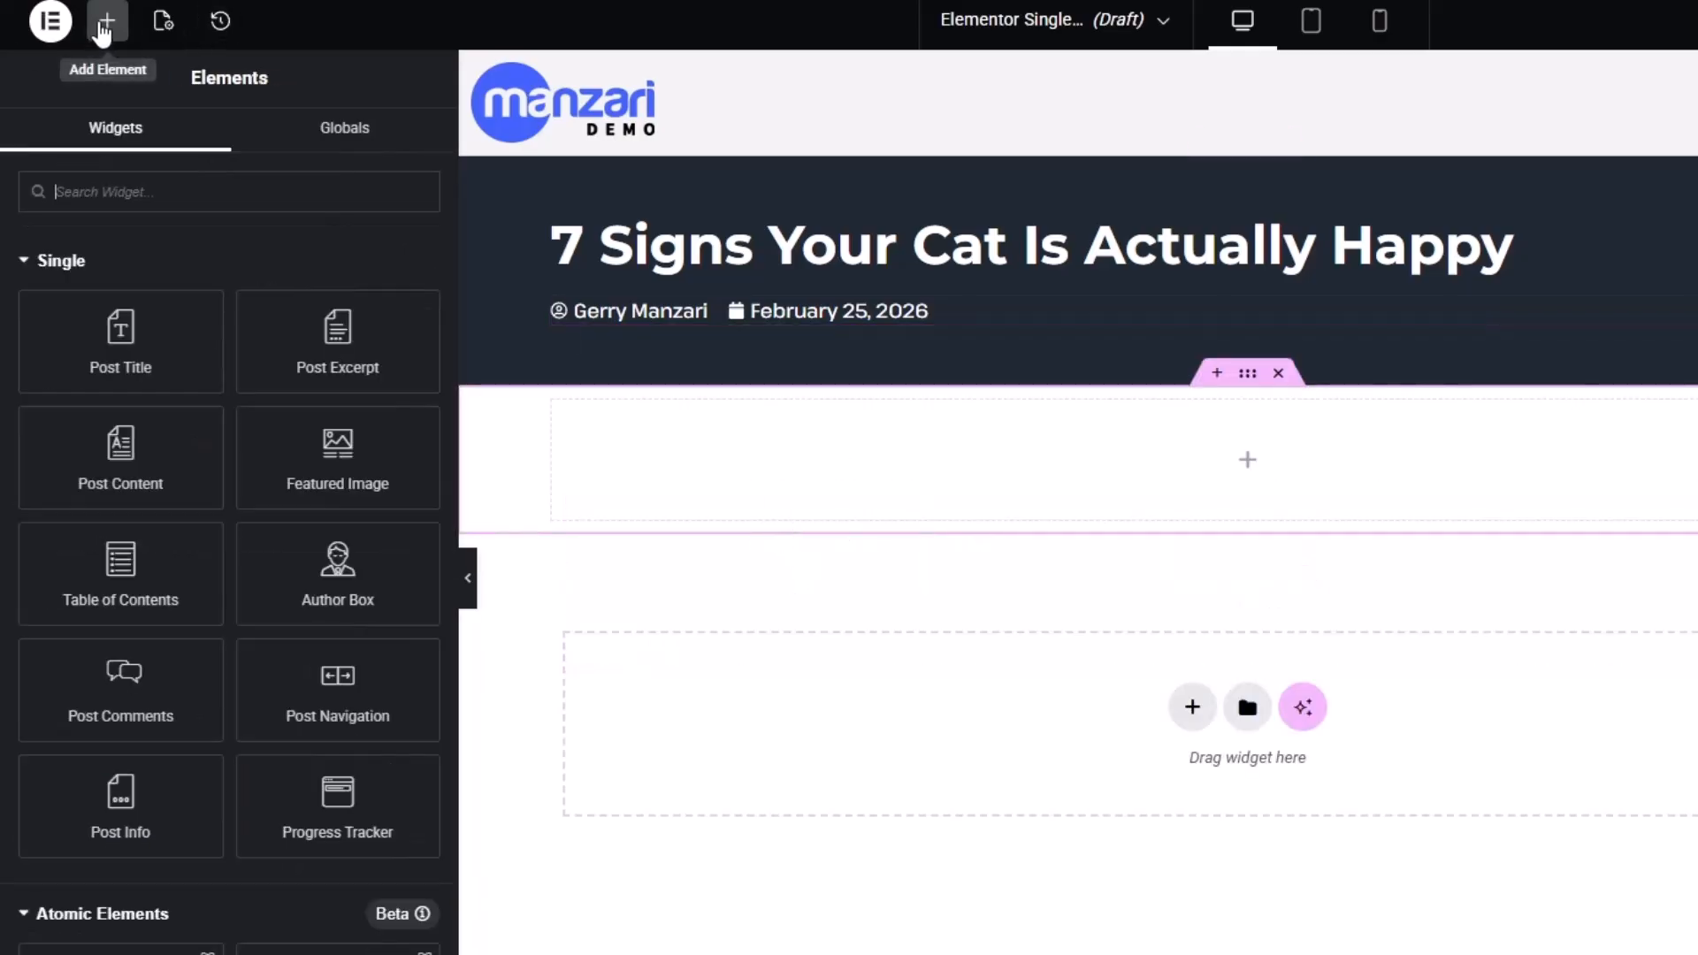
{"action": "scroll", "coordinate": [177, 760], "scroll_direction": "down", "scroll_amount": 8}
{"action": "left_click_drag", "start_coordinate": [115, 783], "coordinate": [973, 494]}
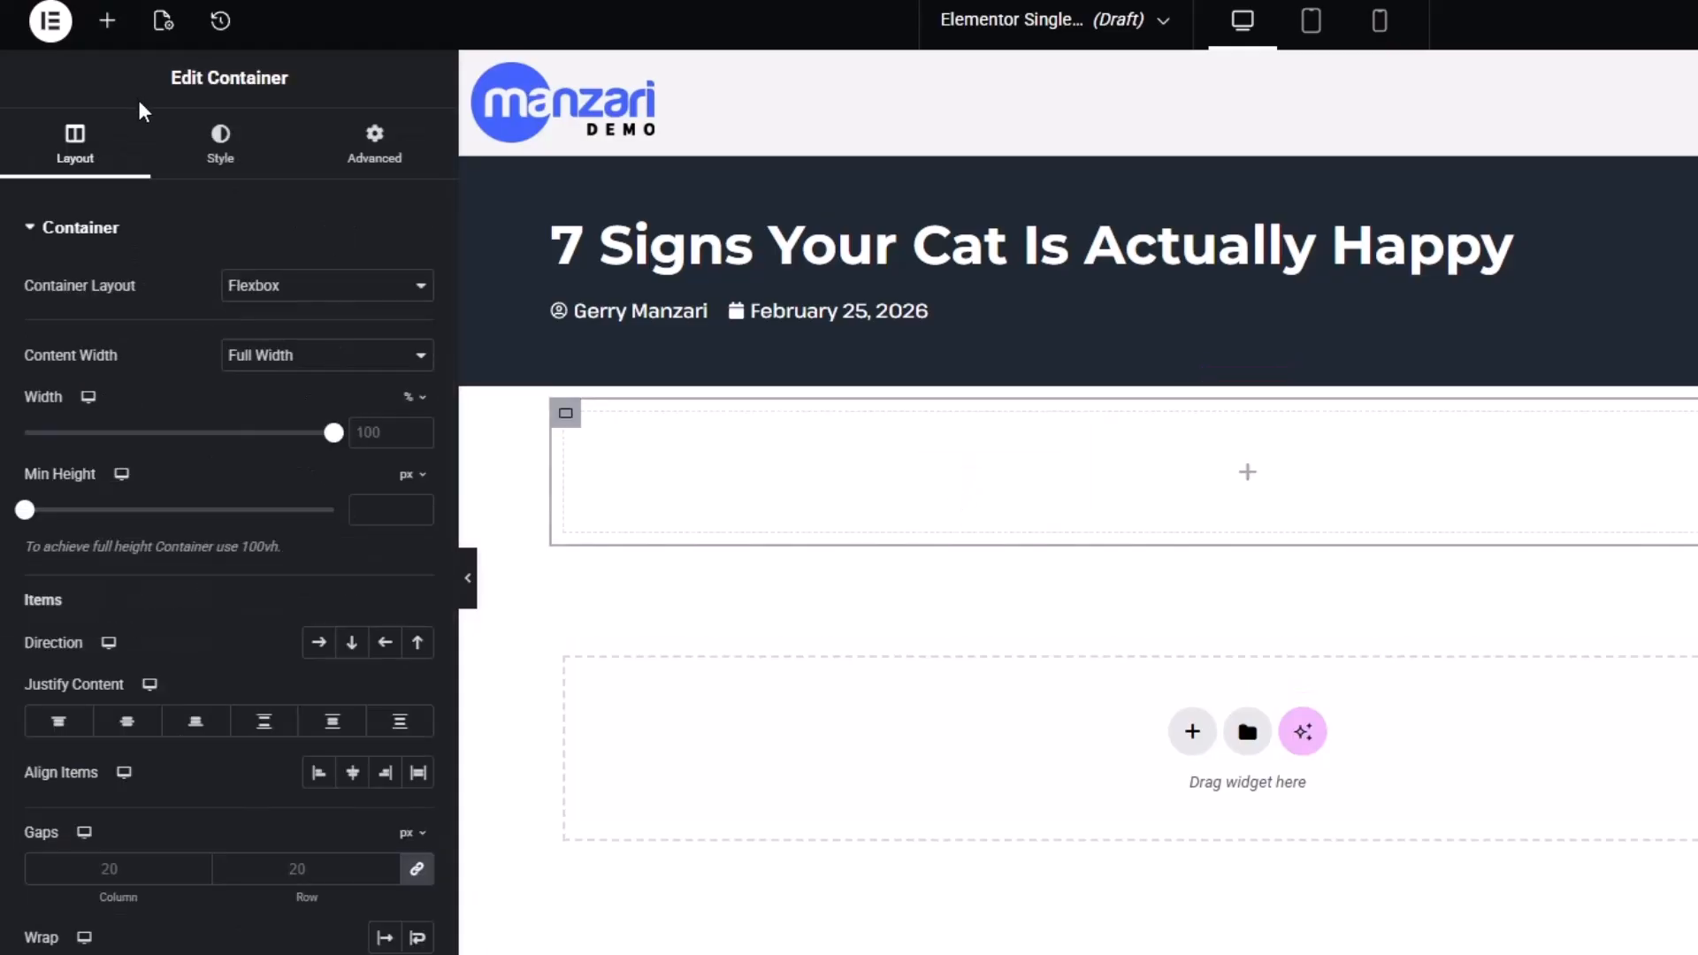
{"action": "right_click", "coordinate": [566, 416]}
{"action": "left_click", "coordinate": [607, 487]}
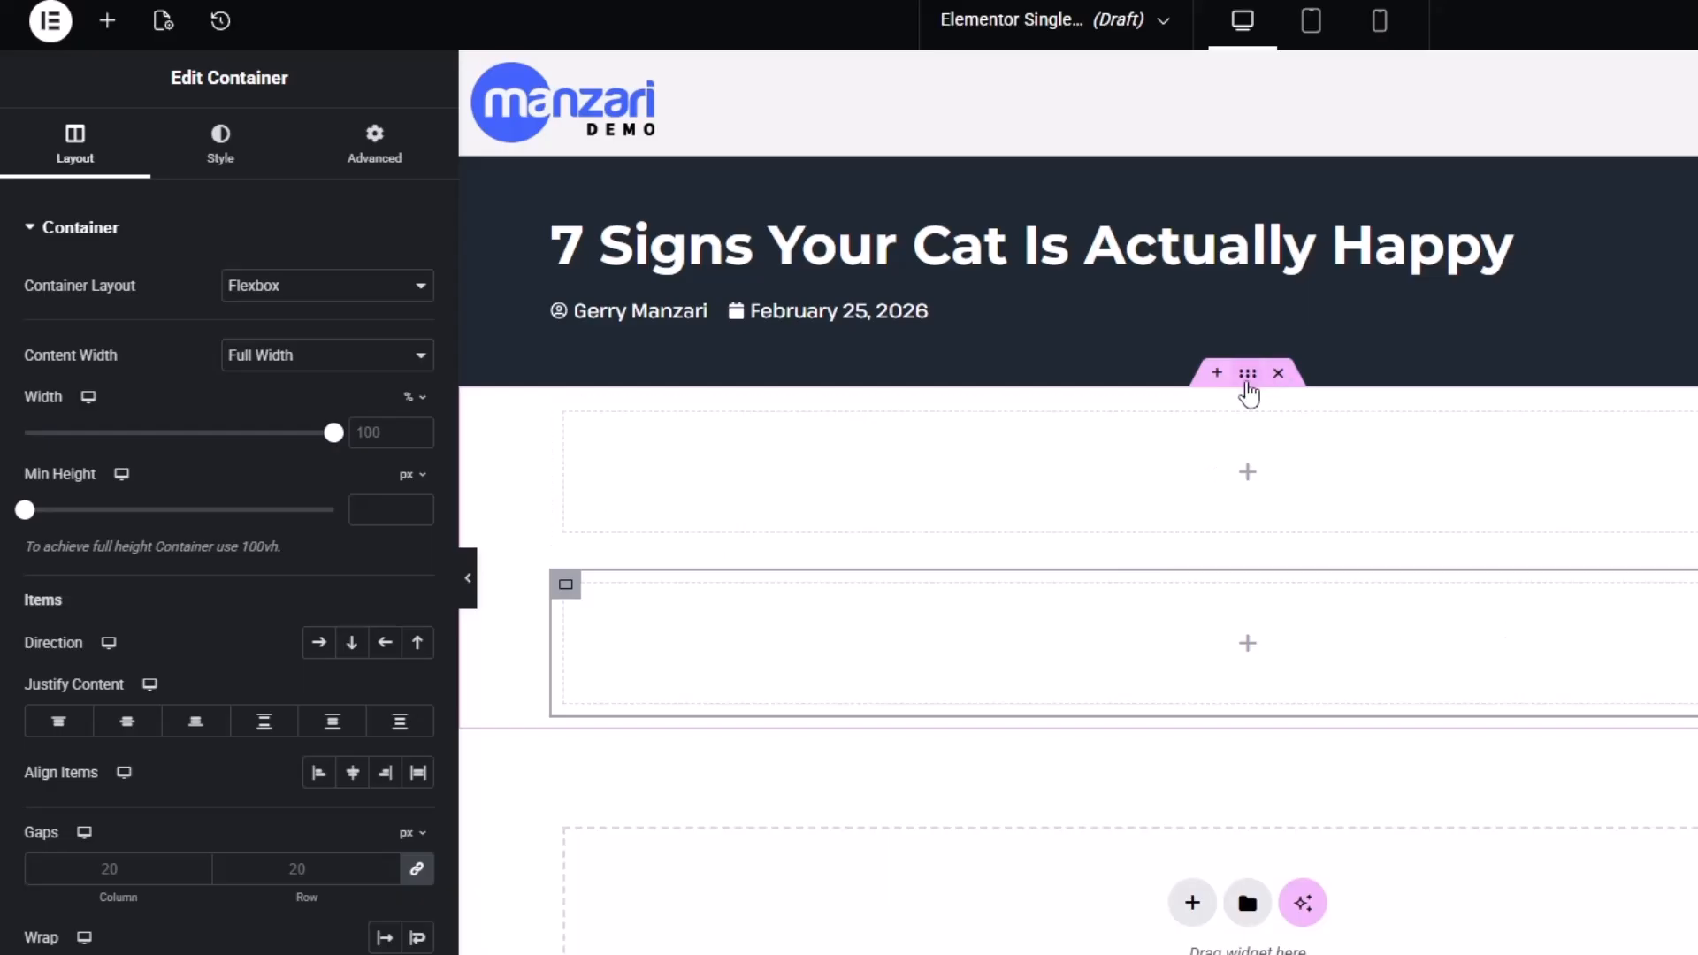
{"action": "left_click", "coordinate": [1247, 383]}
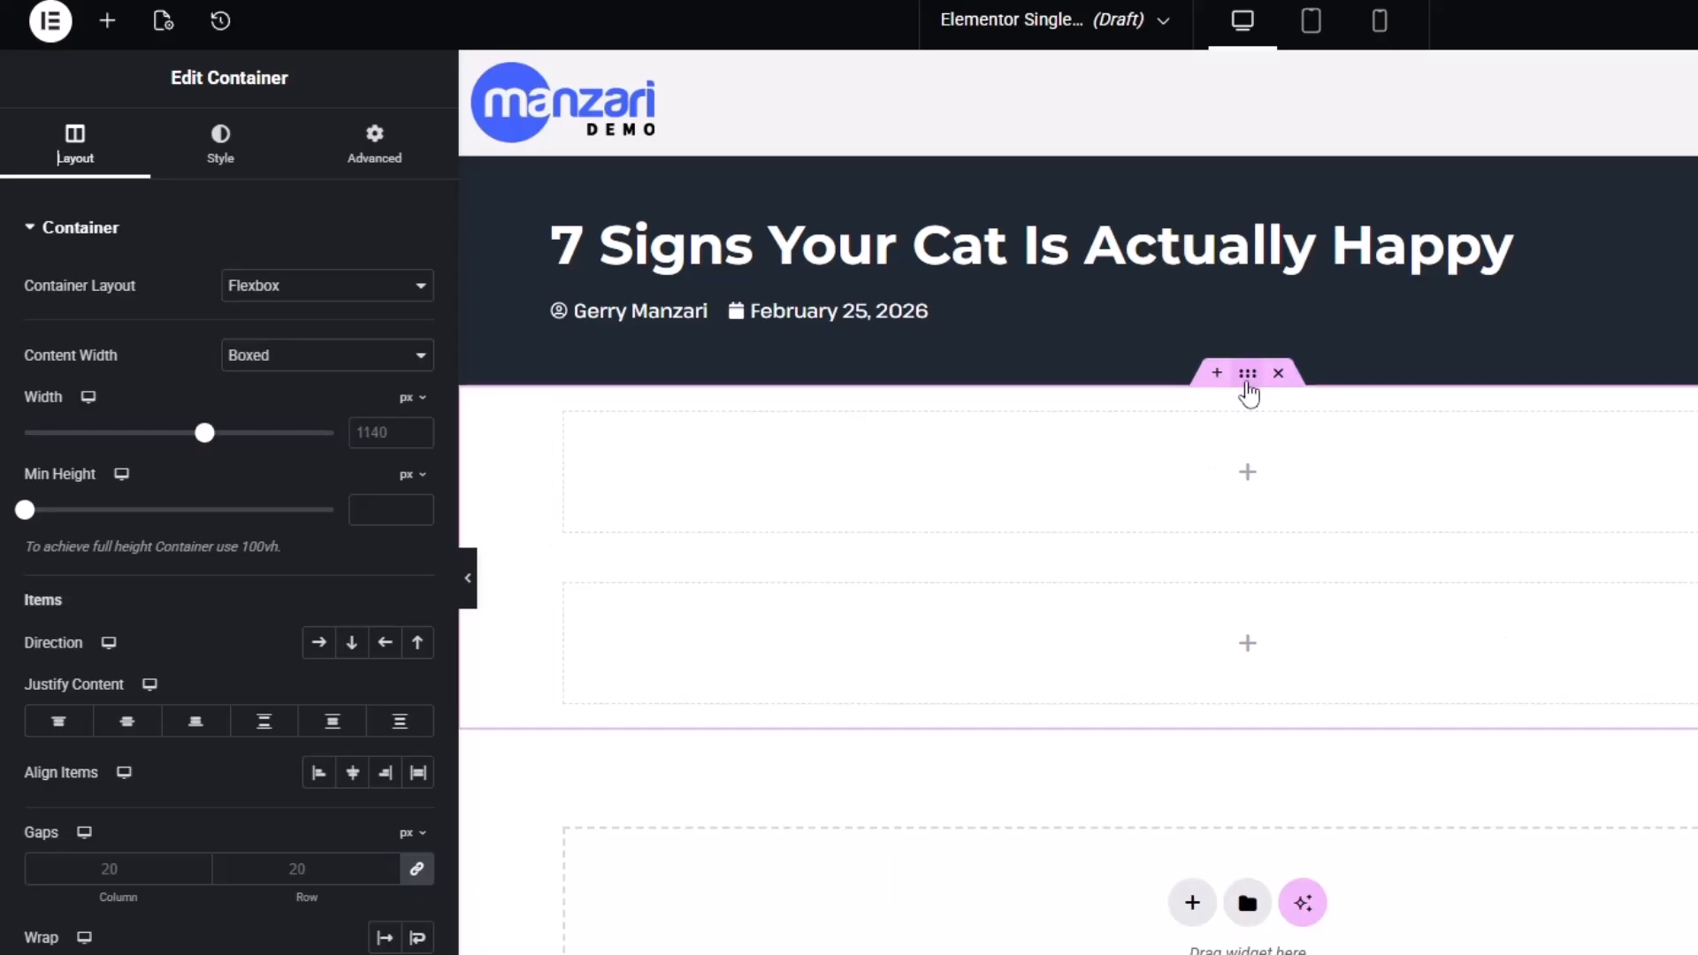
{"action": "left_click", "coordinate": [324, 649]}
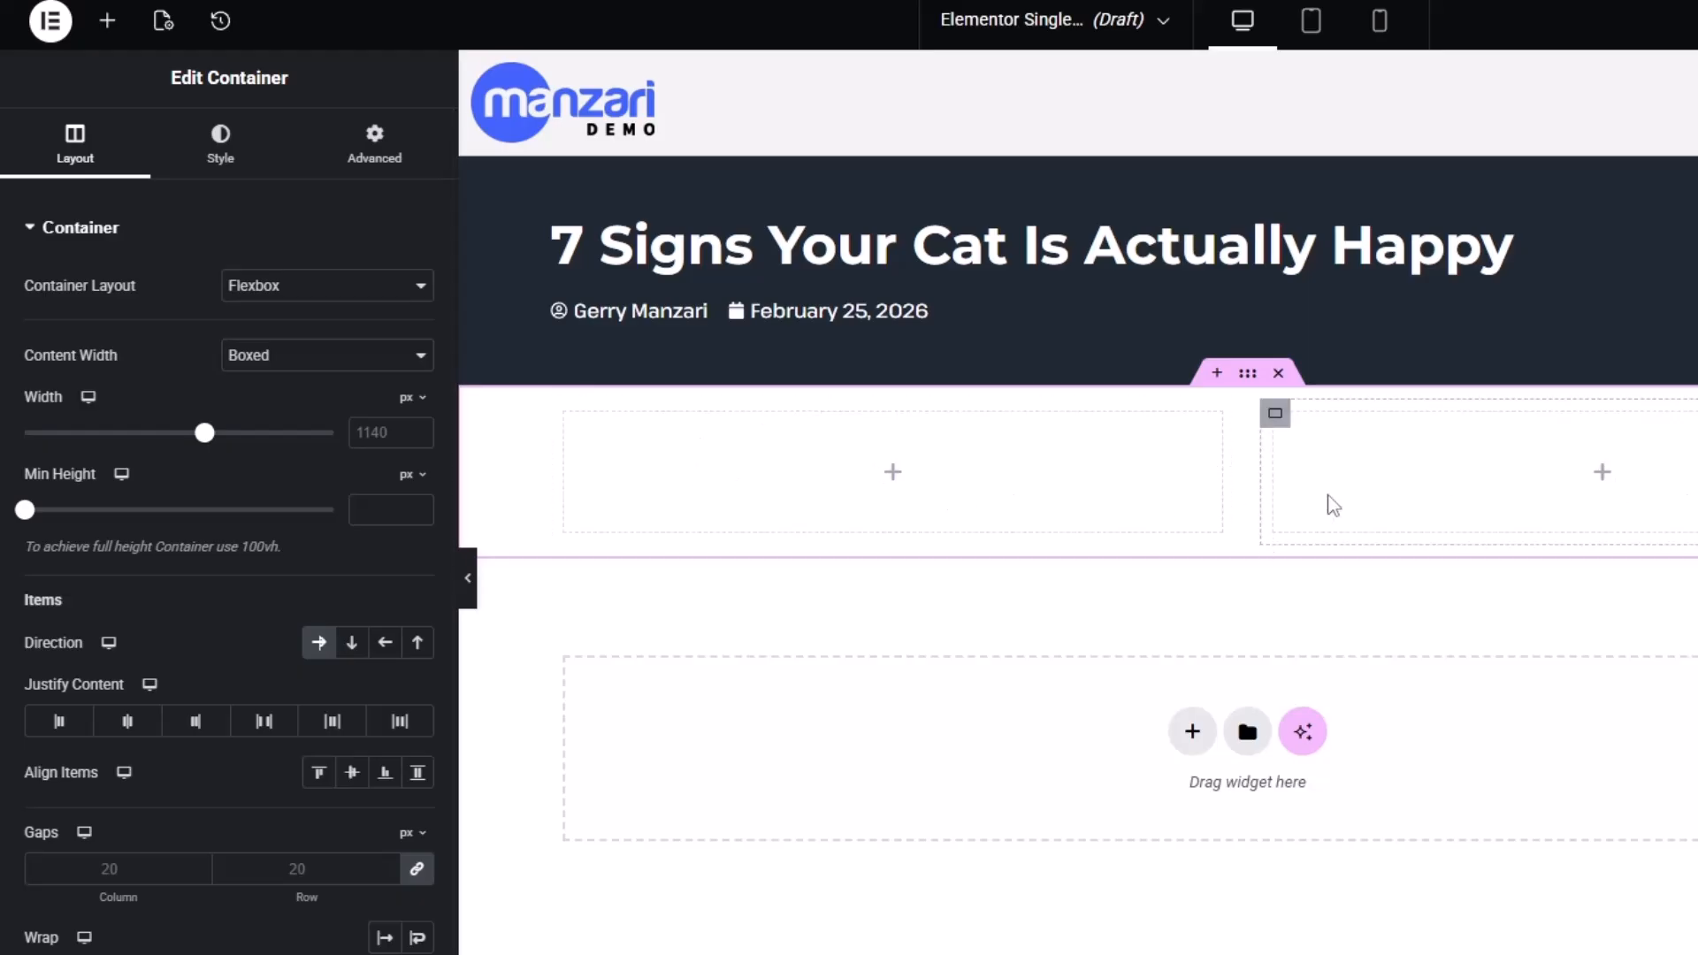
Place the Featured Image and Post Content widgets stacked in the left column
{"action": "left_click", "coordinate": [107, 20]}
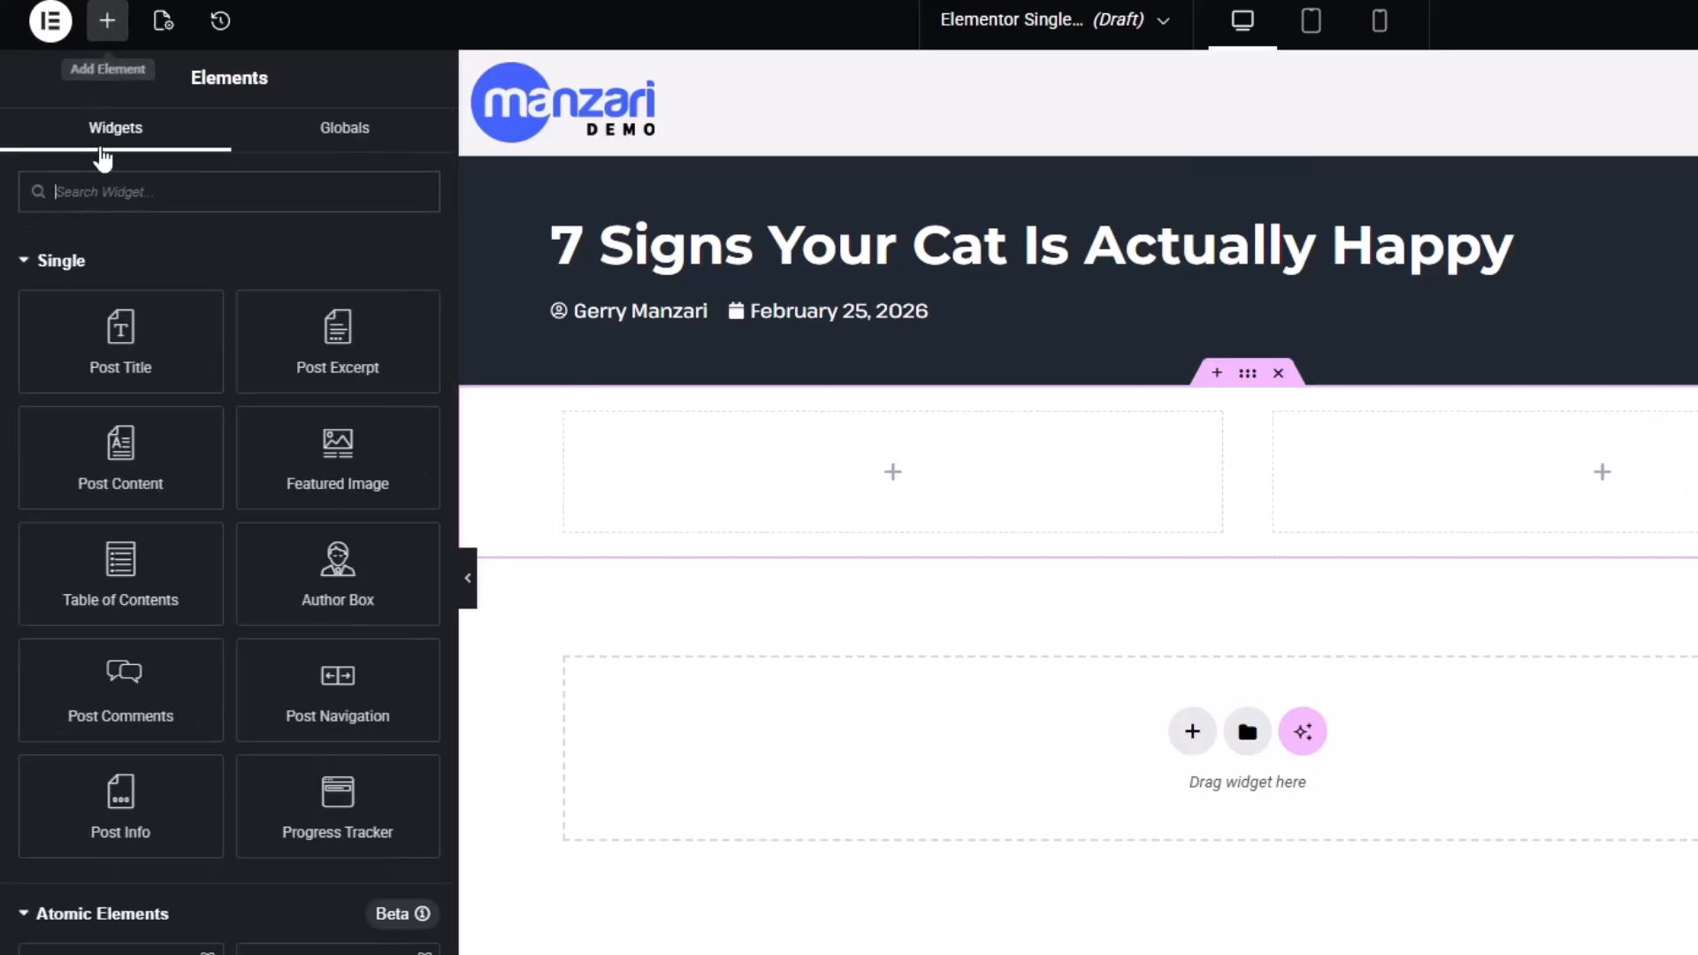
{"action": "left_click_drag", "start_coordinate": [298, 473], "coordinate": [808, 490]}
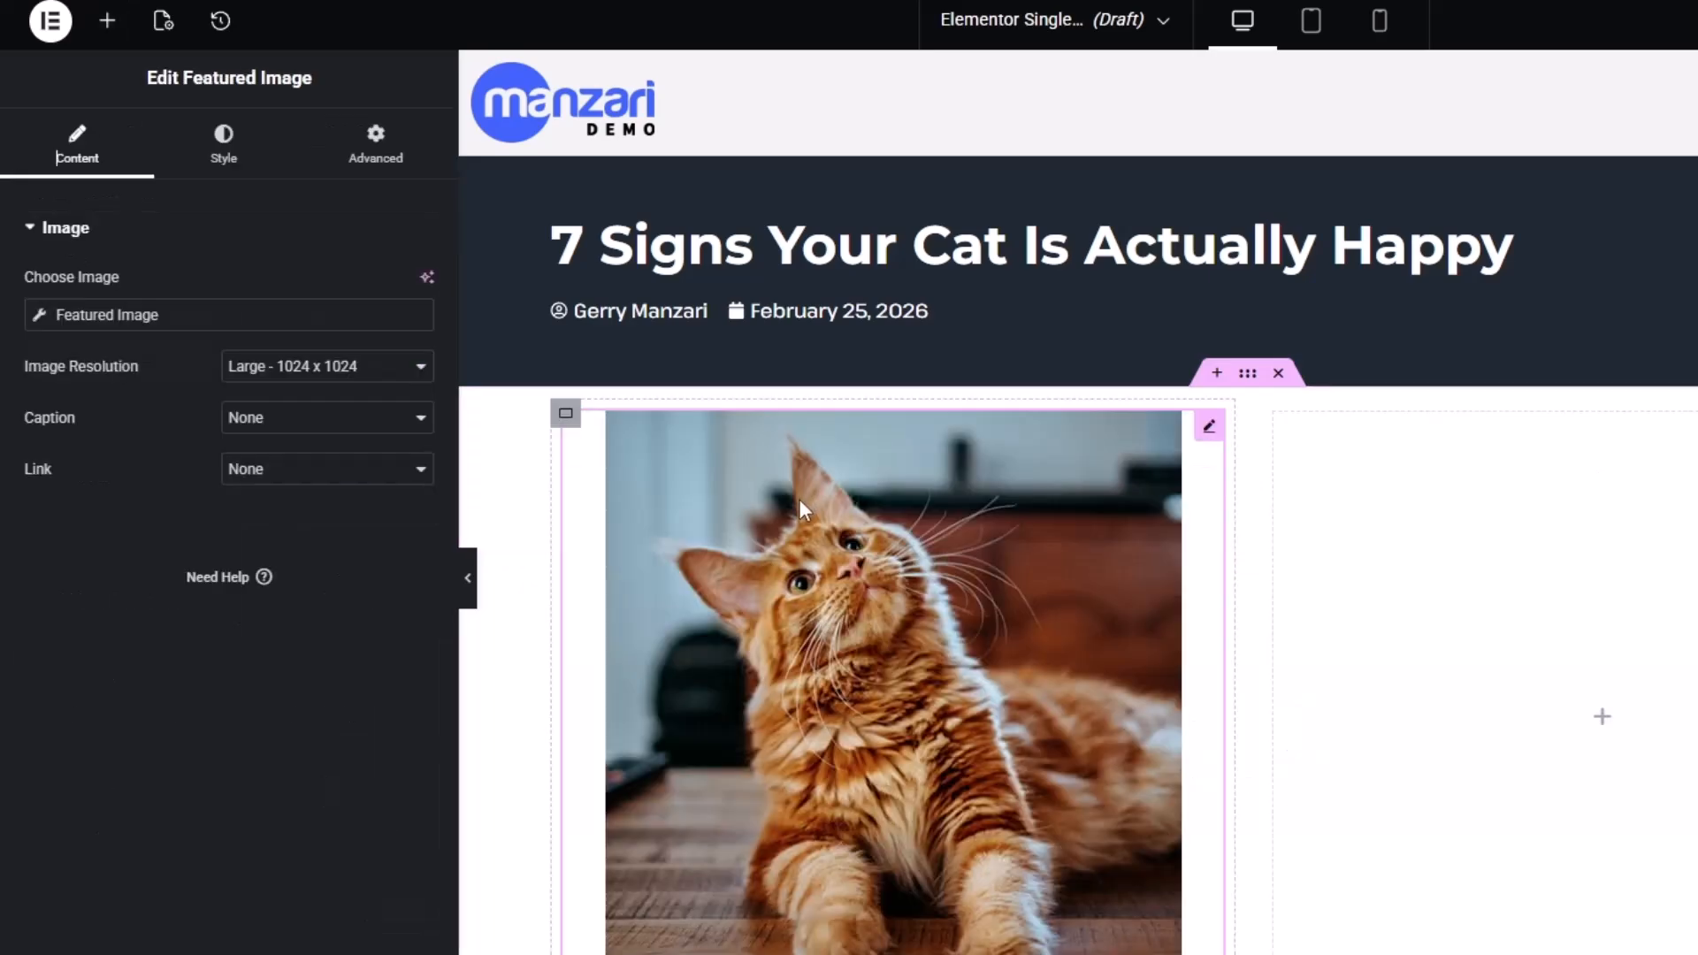
{"action": "scroll", "coordinate": [840, 690], "scroll_direction": "down", "scroll_amount": 3}
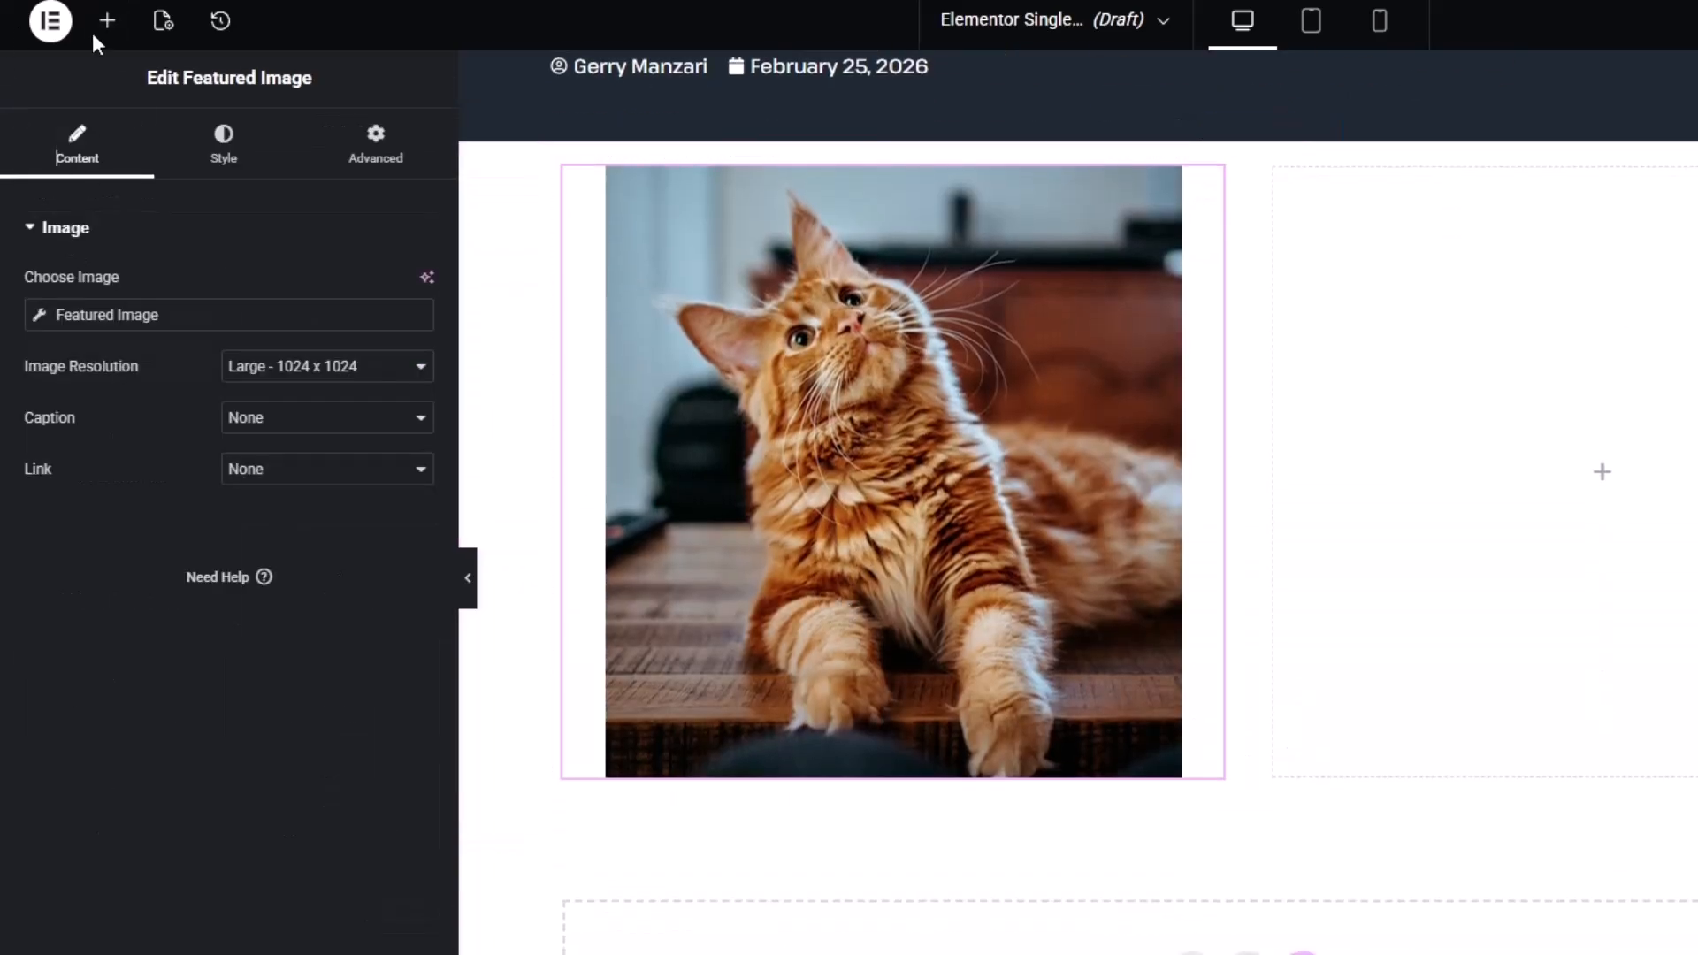
{"action": "left_click", "coordinate": [107, 20]}
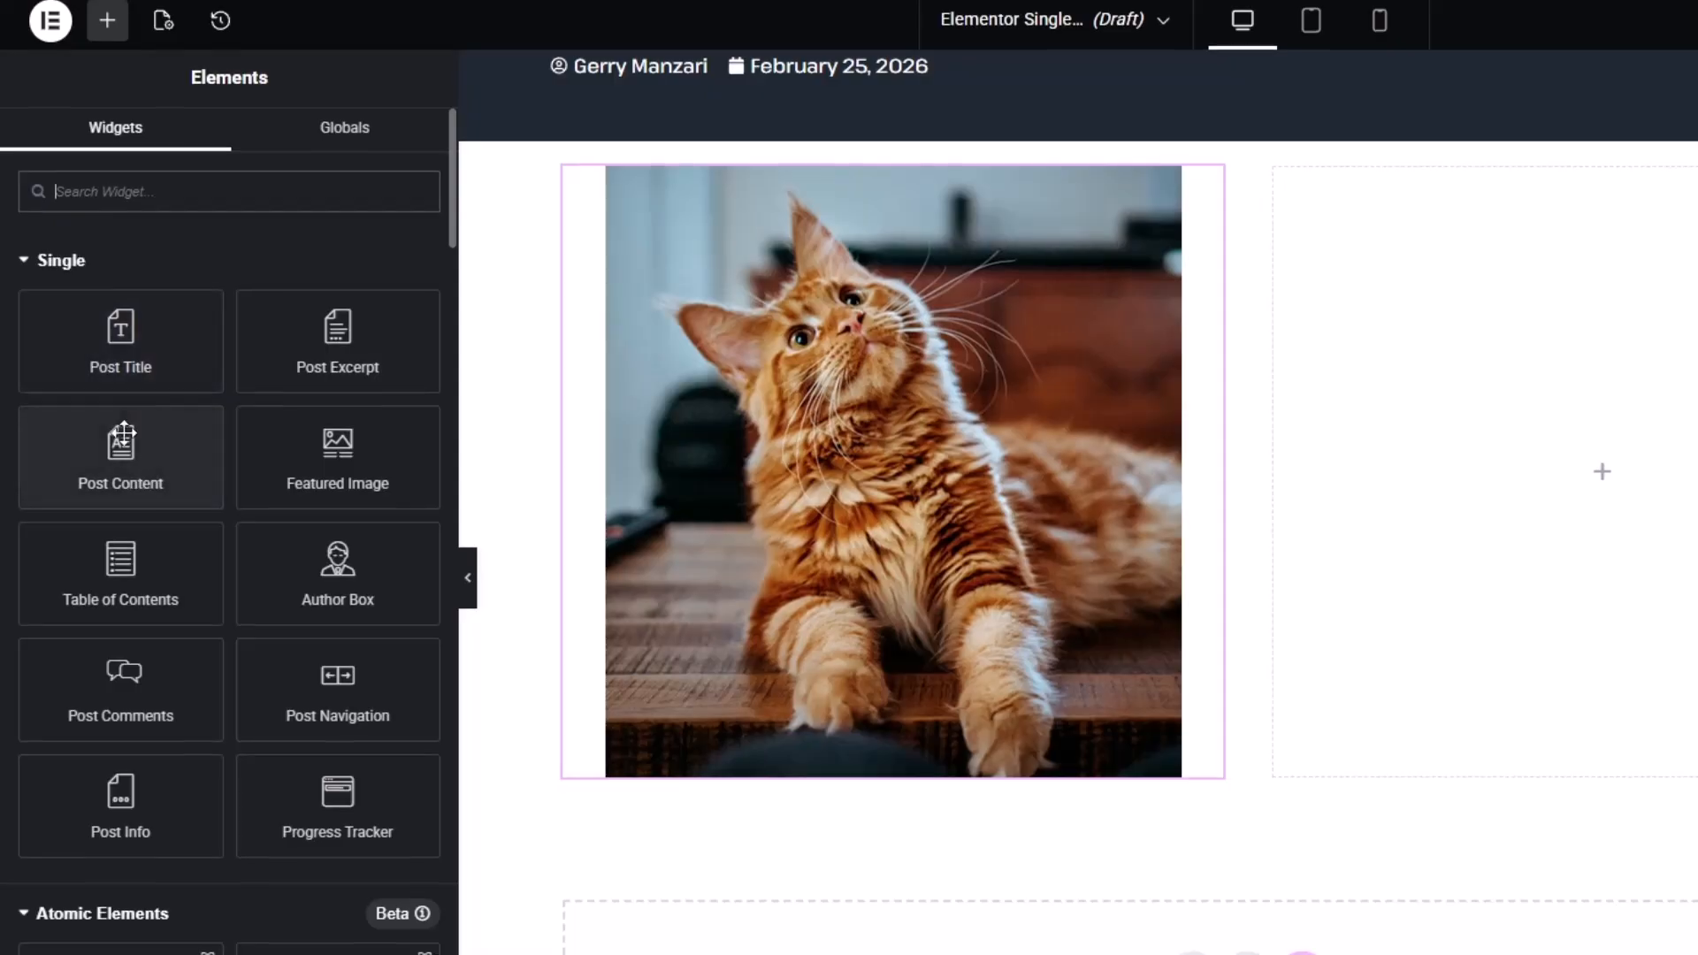
{"action": "left_click_drag", "start_coordinate": [120, 457], "coordinate": [840, 602]}
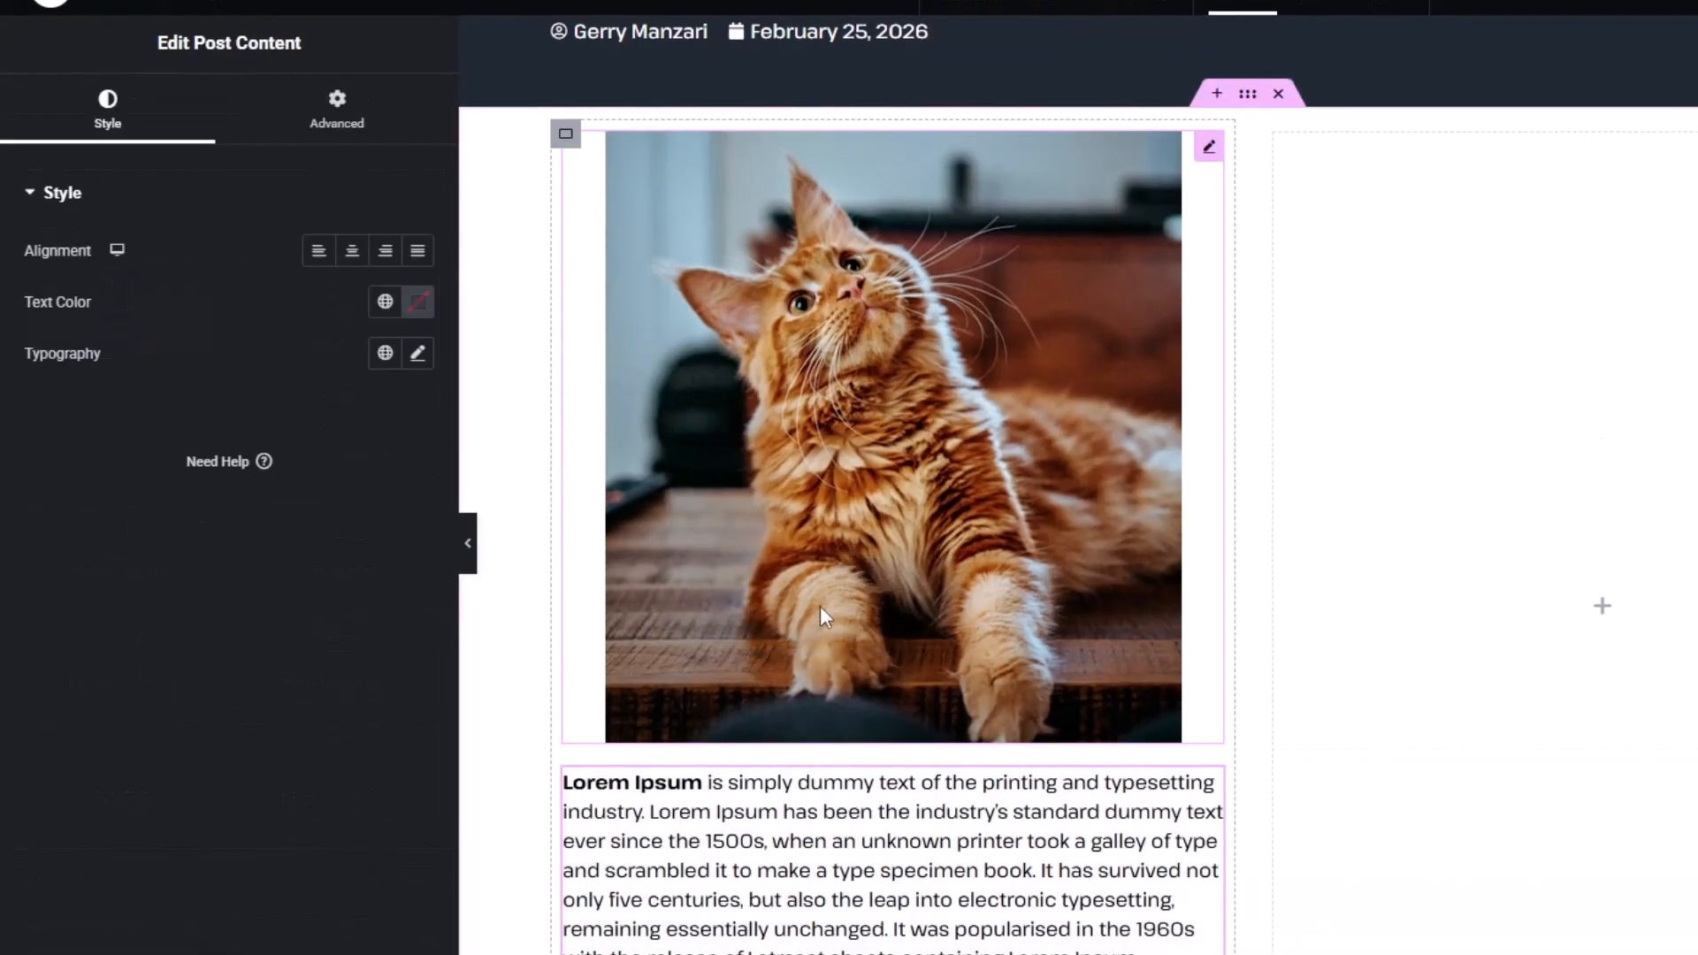
{"action": "scroll", "coordinate": [820, 606], "scroll_direction": "up", "scroll_amount": 3}
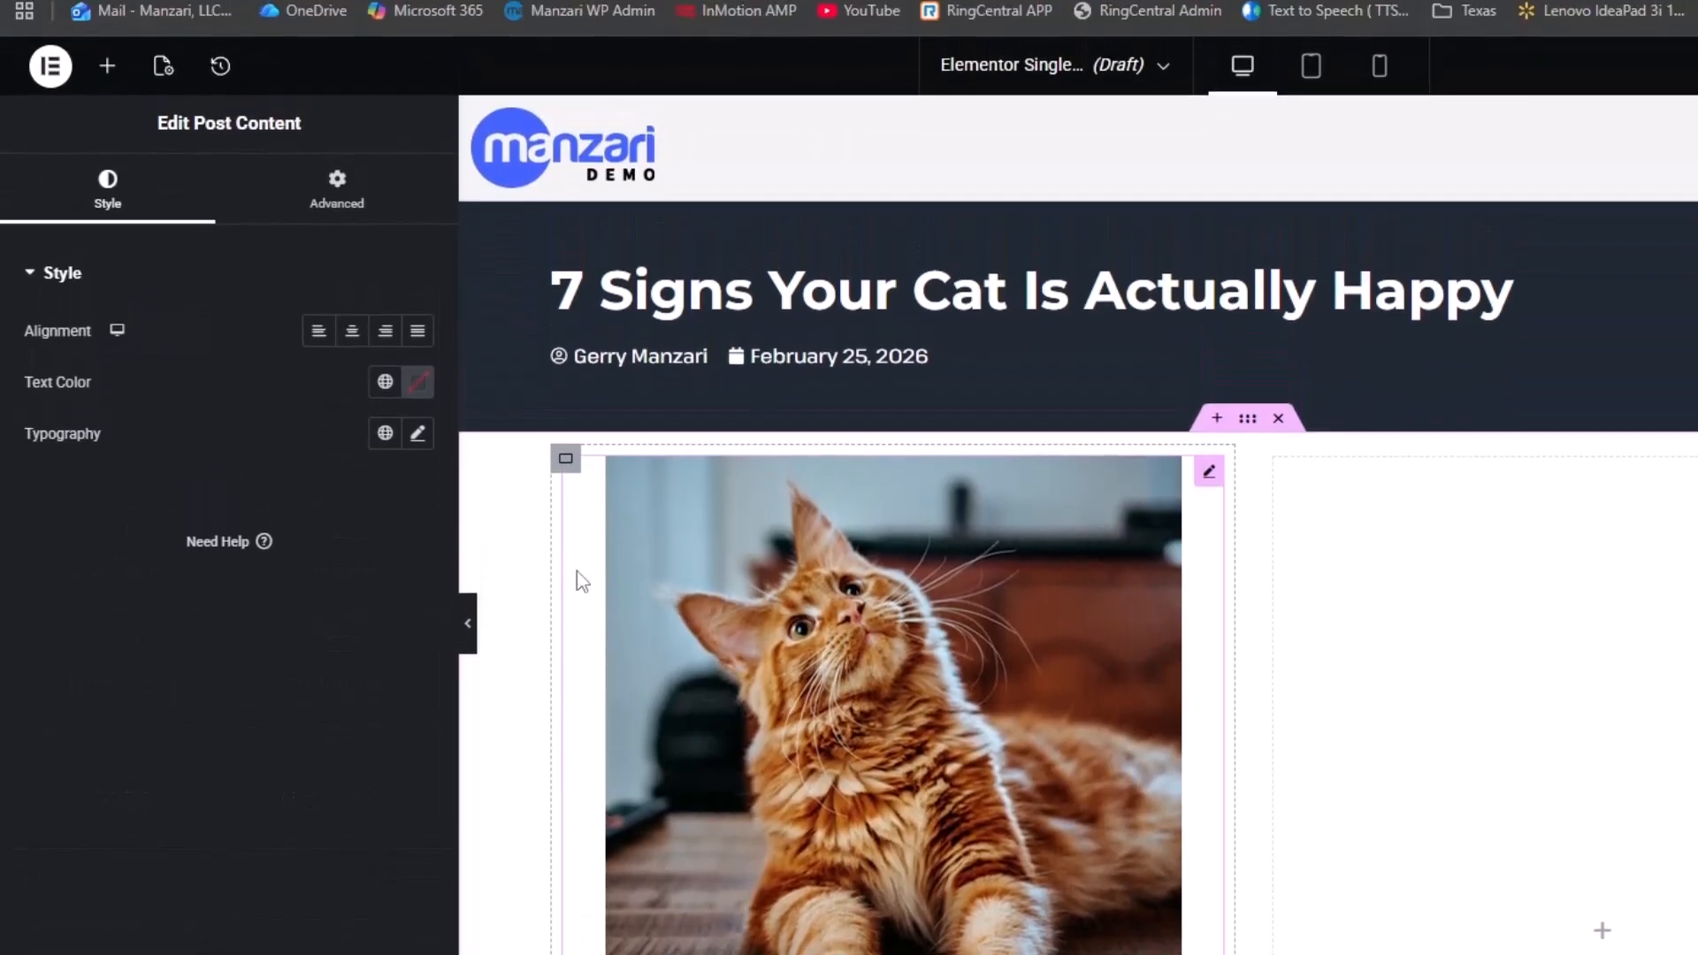
{"action": "left_click", "coordinate": [468, 558]}
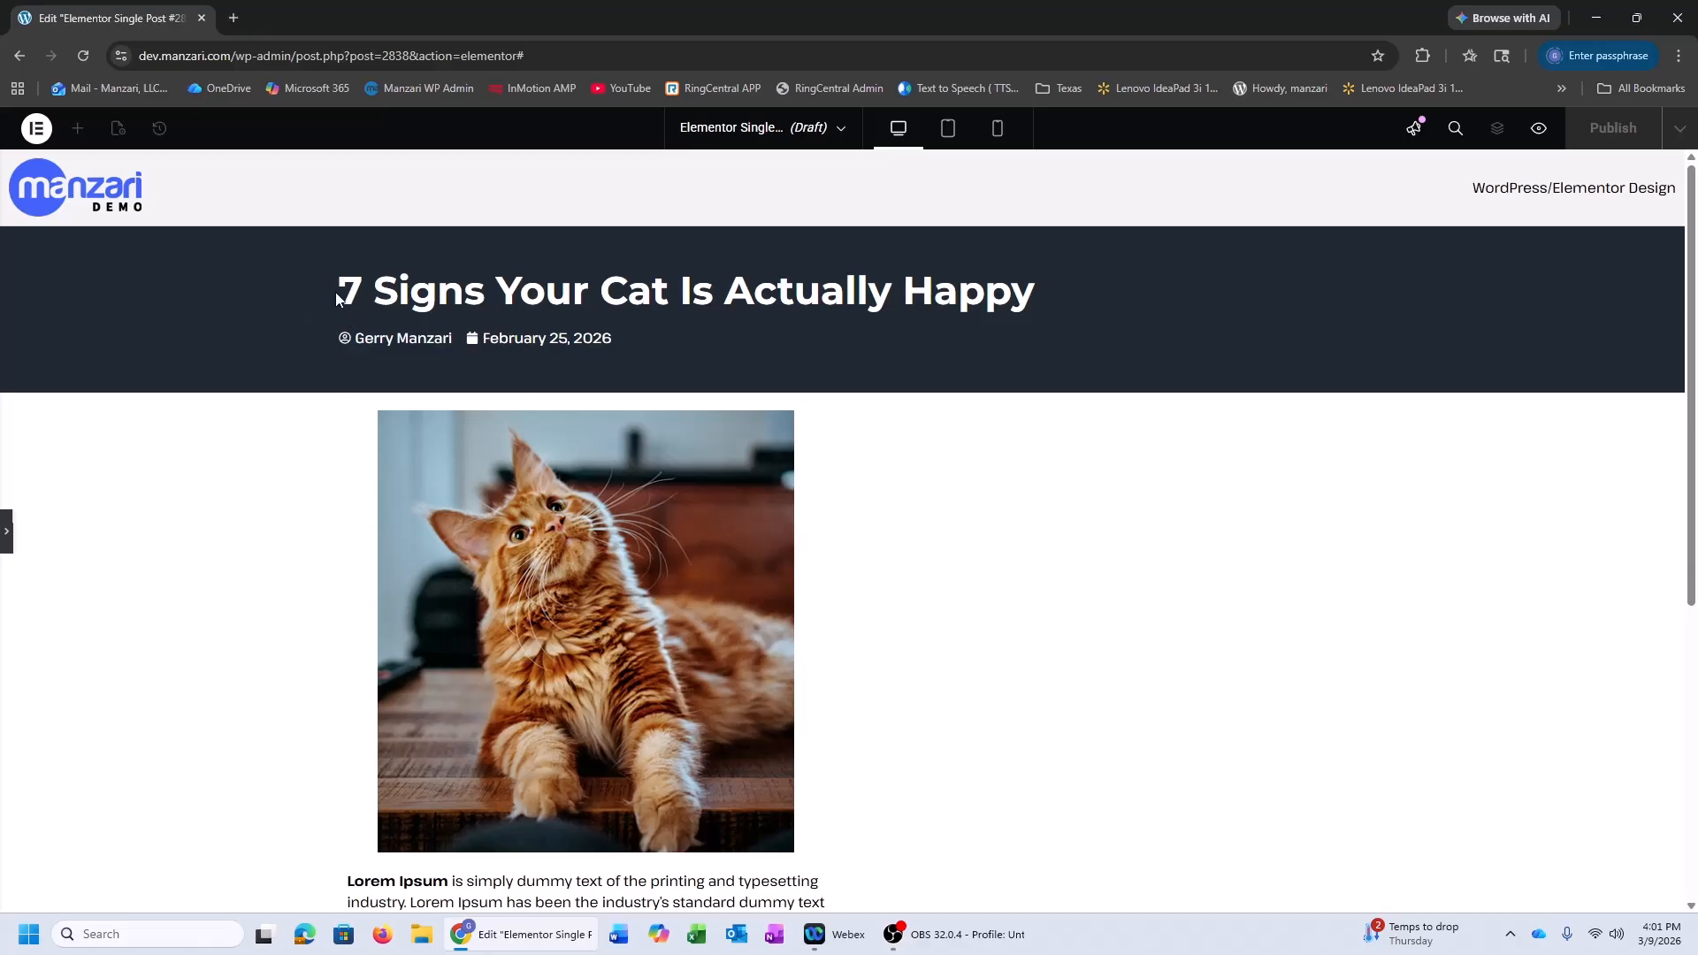
Set the featured cat image's alignment to Start (left)
{"action": "left_click", "coordinate": [5, 534]}
{"action": "left_click", "coordinate": [604, 527]}
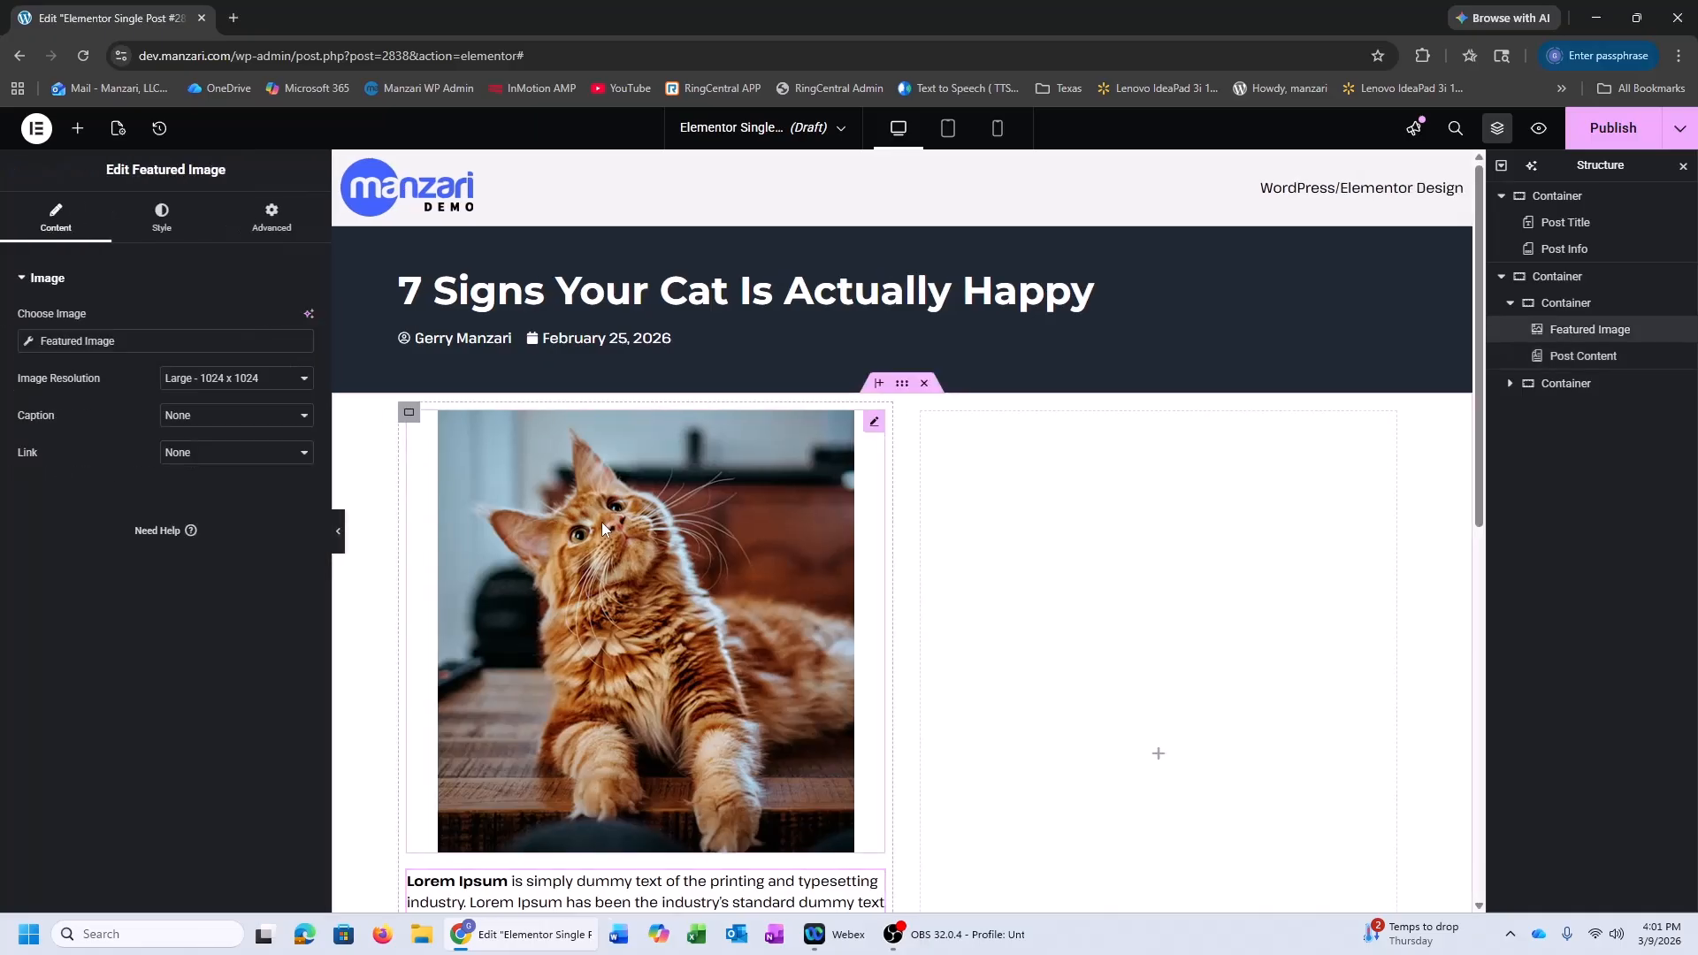
{"action": "left_click", "coordinate": [161, 221]}
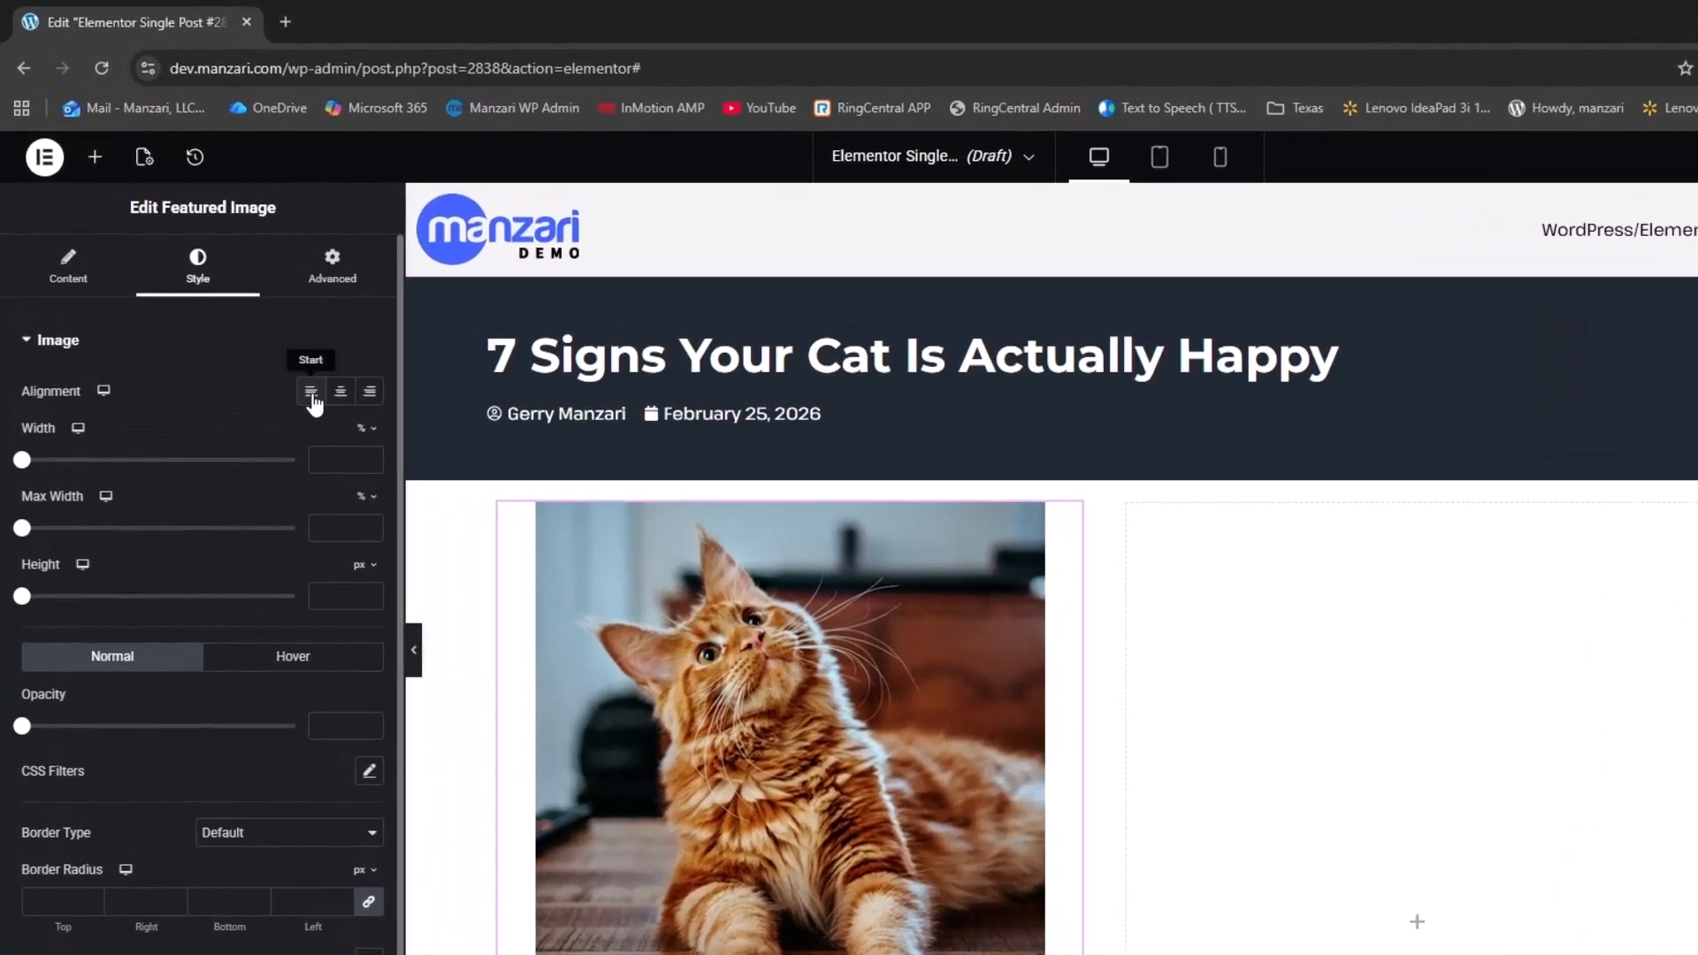
{"action": "left_click", "coordinate": [260, 326]}
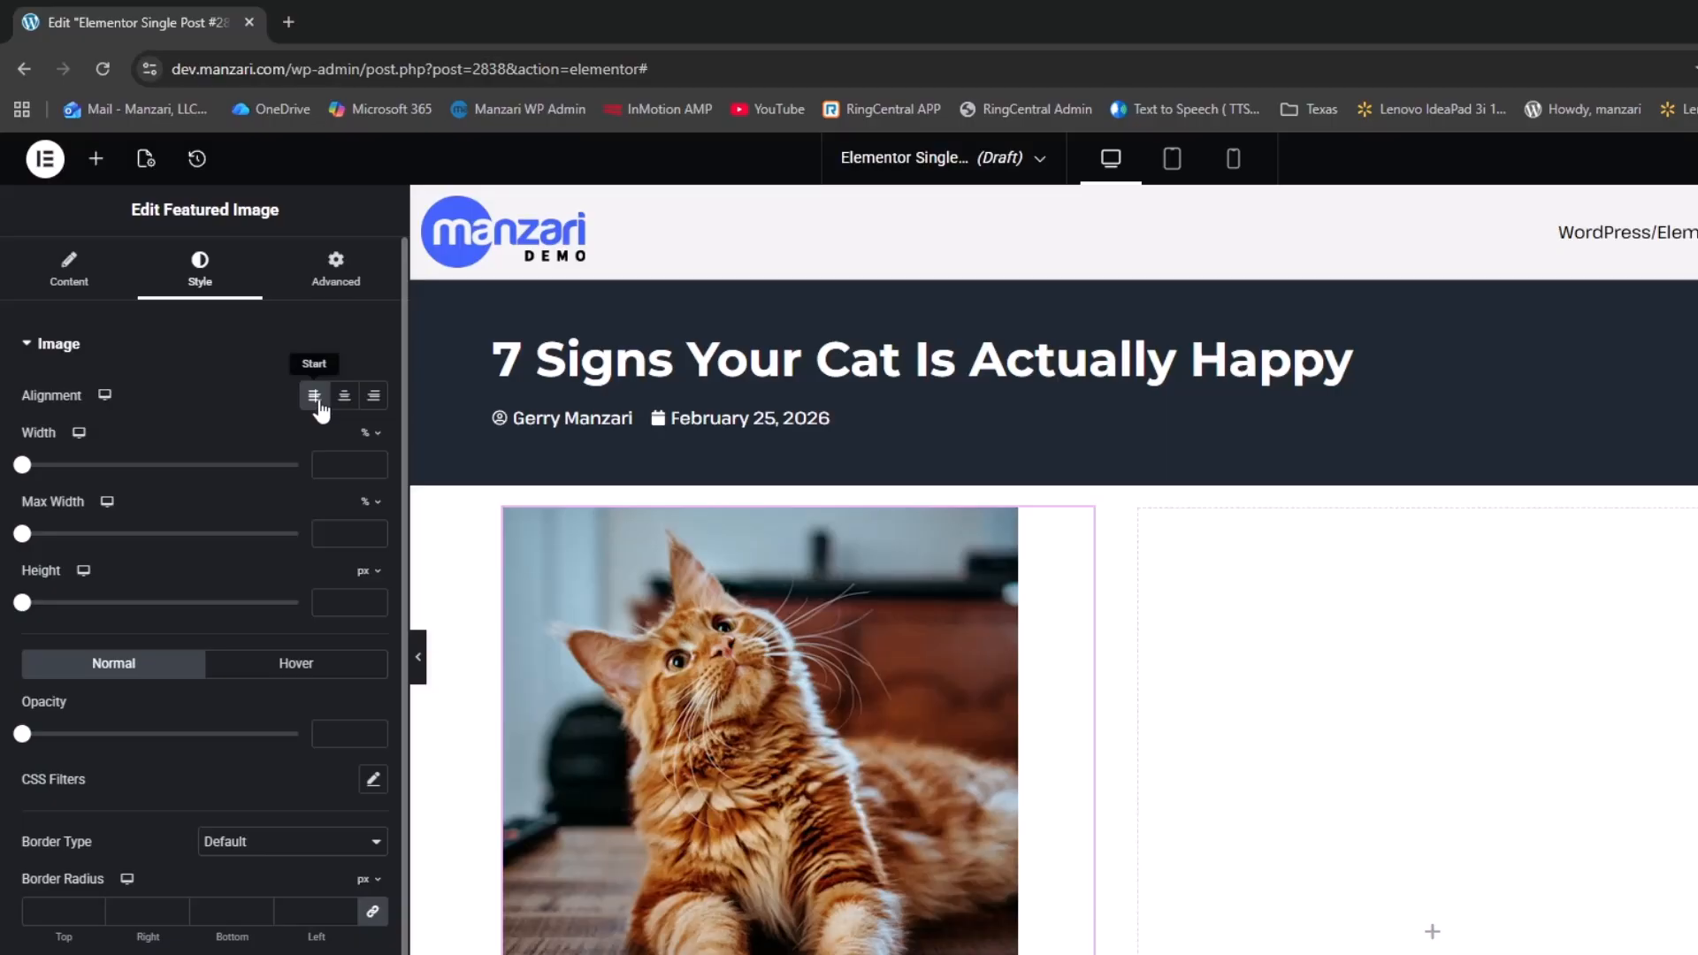
{"action": "left_click", "coordinate": [418, 656]}
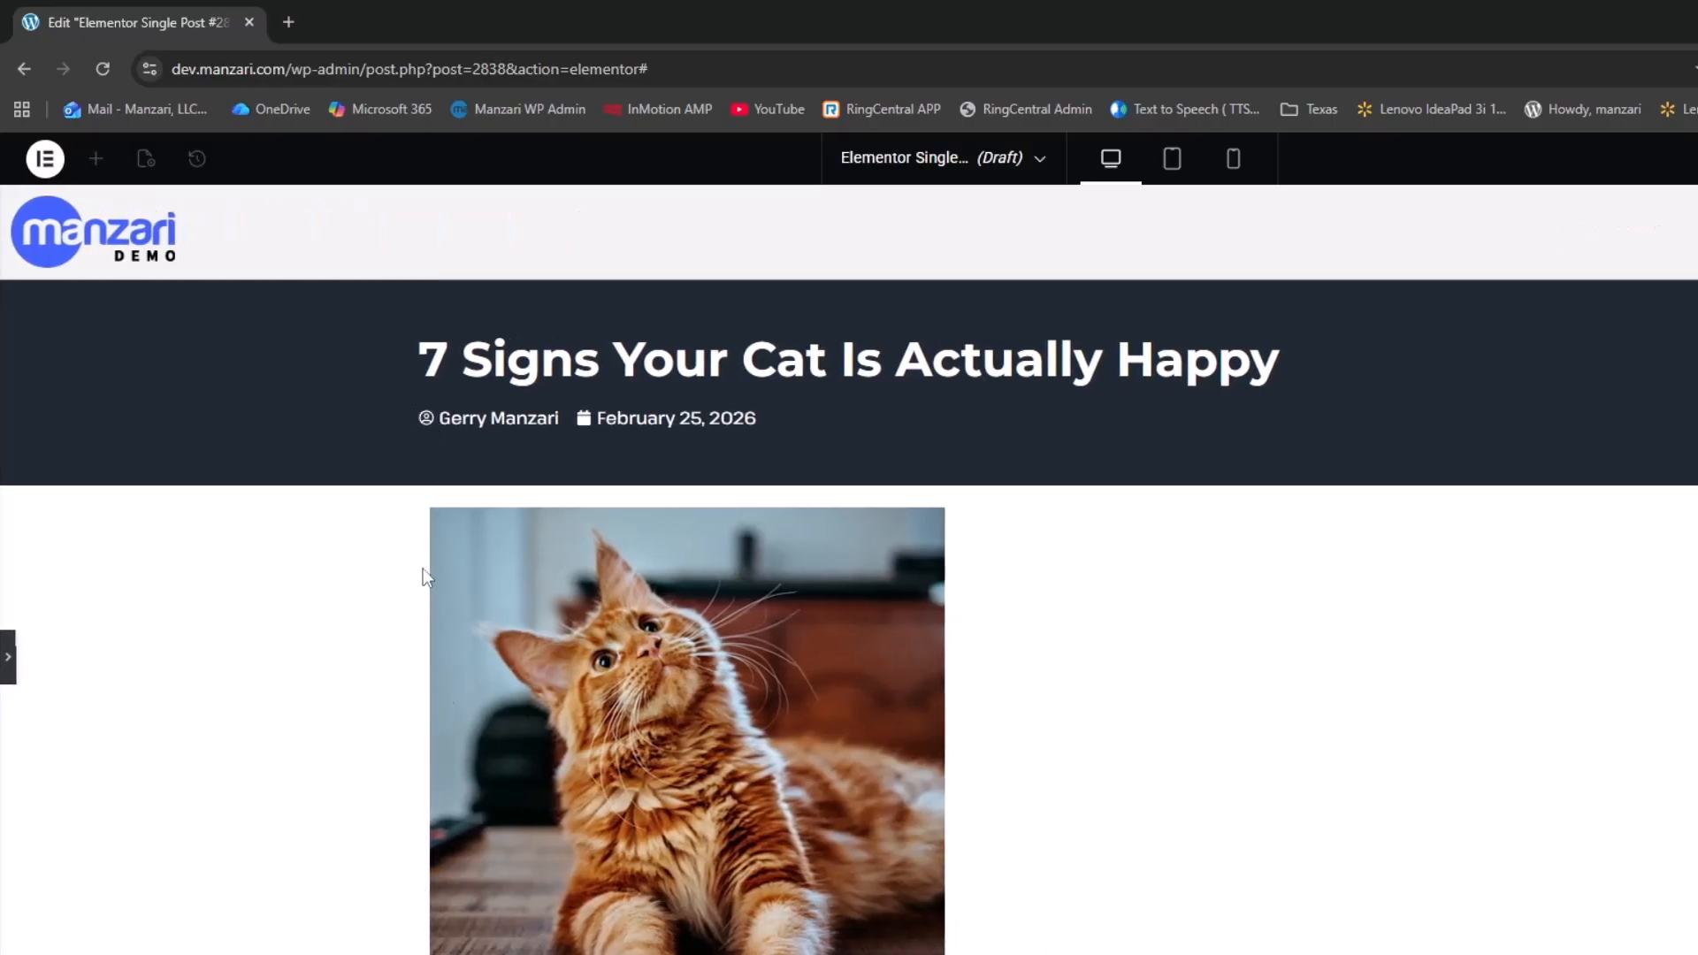
Set the left column container's linked padding to 0 on all sides
{"action": "left_click", "coordinate": [723, 539]}
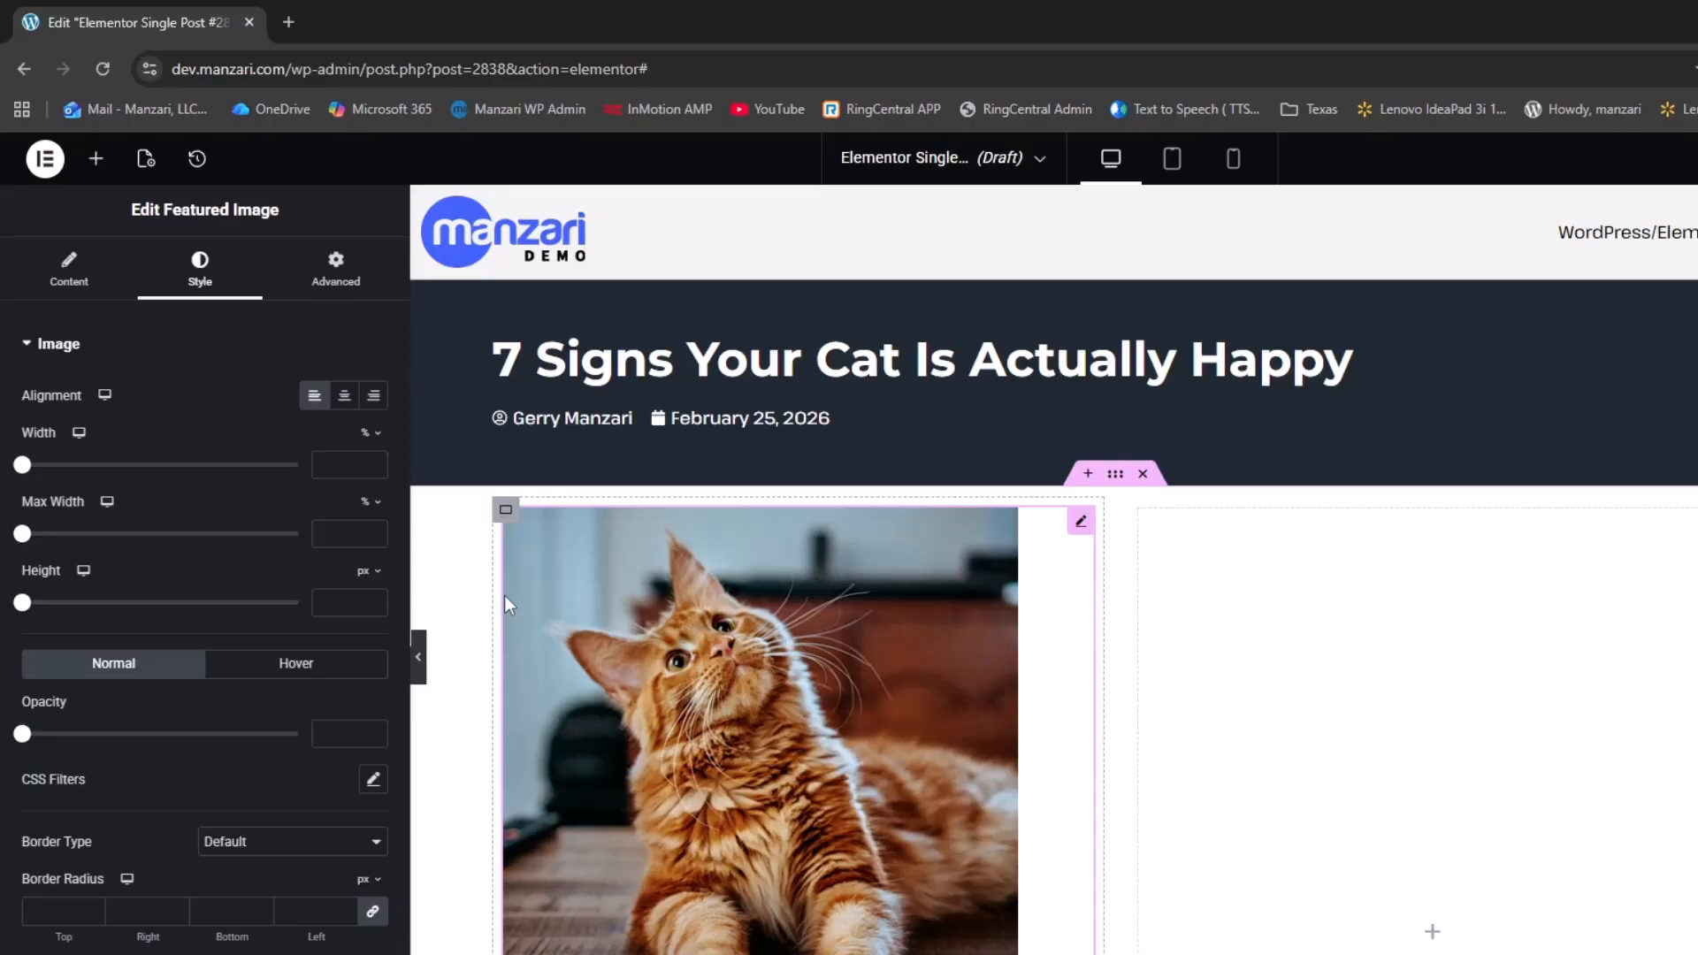
{"action": "left_click", "coordinate": [508, 516]}
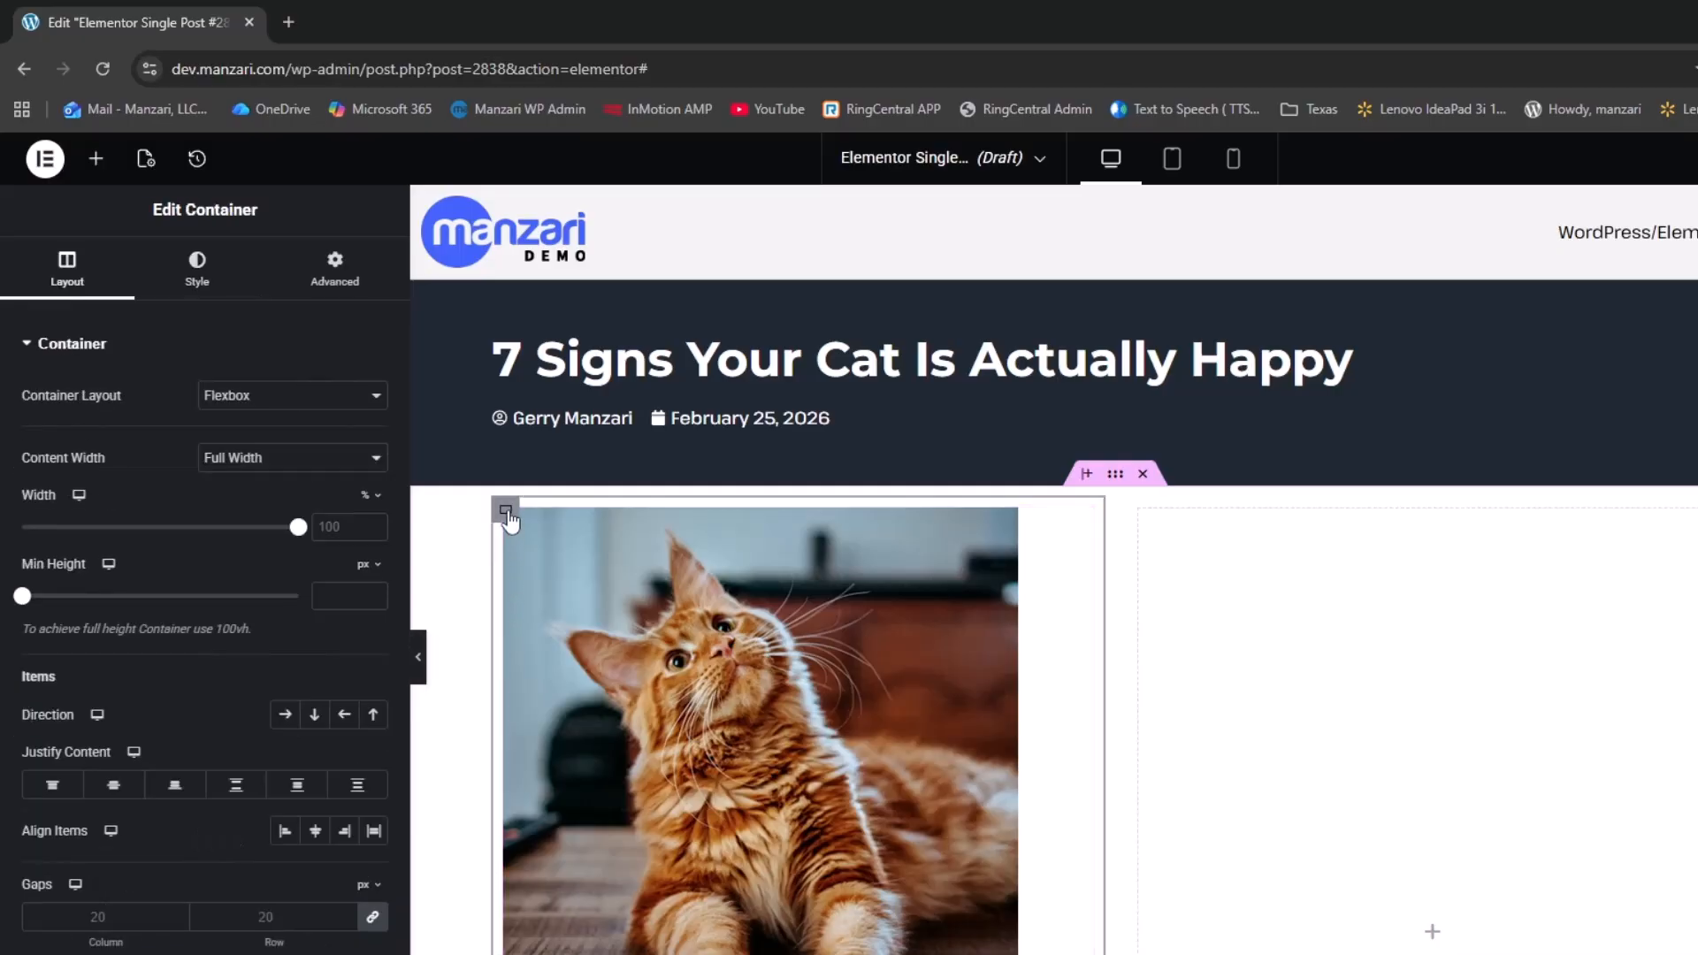
{"action": "left_click", "coordinate": [344, 291]}
{"action": "left_click", "coordinate": [86, 502]}
{"action": "type", "text": "0"}
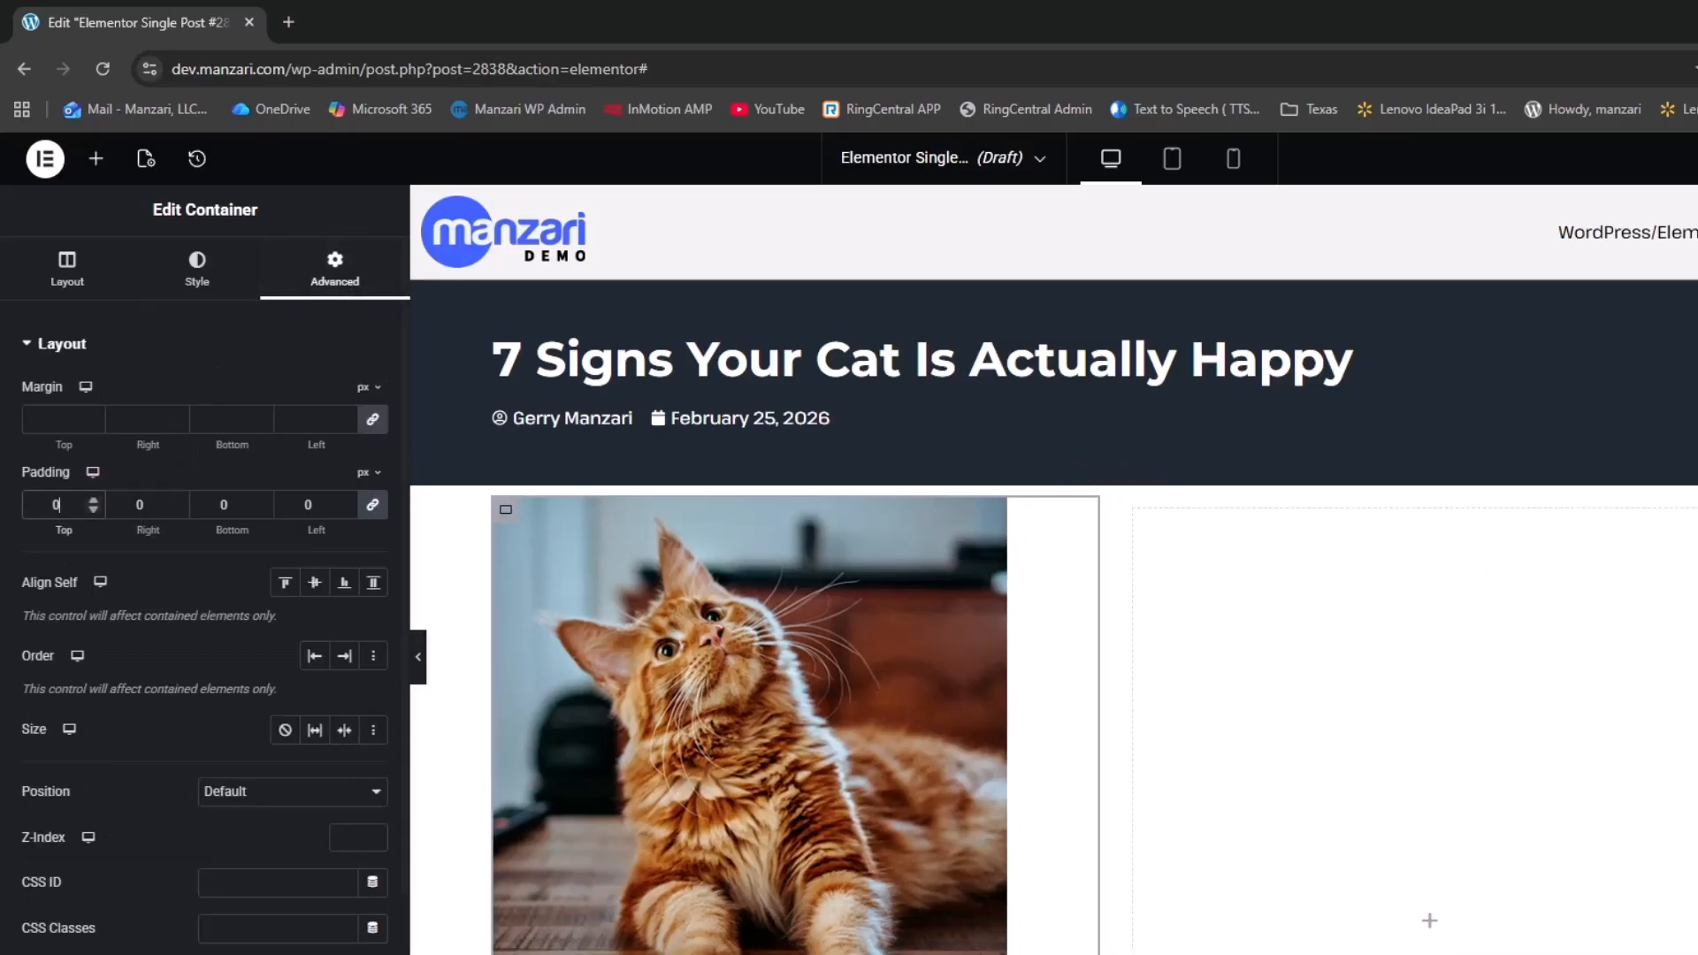
{"action": "left_click", "coordinate": [418, 656]}
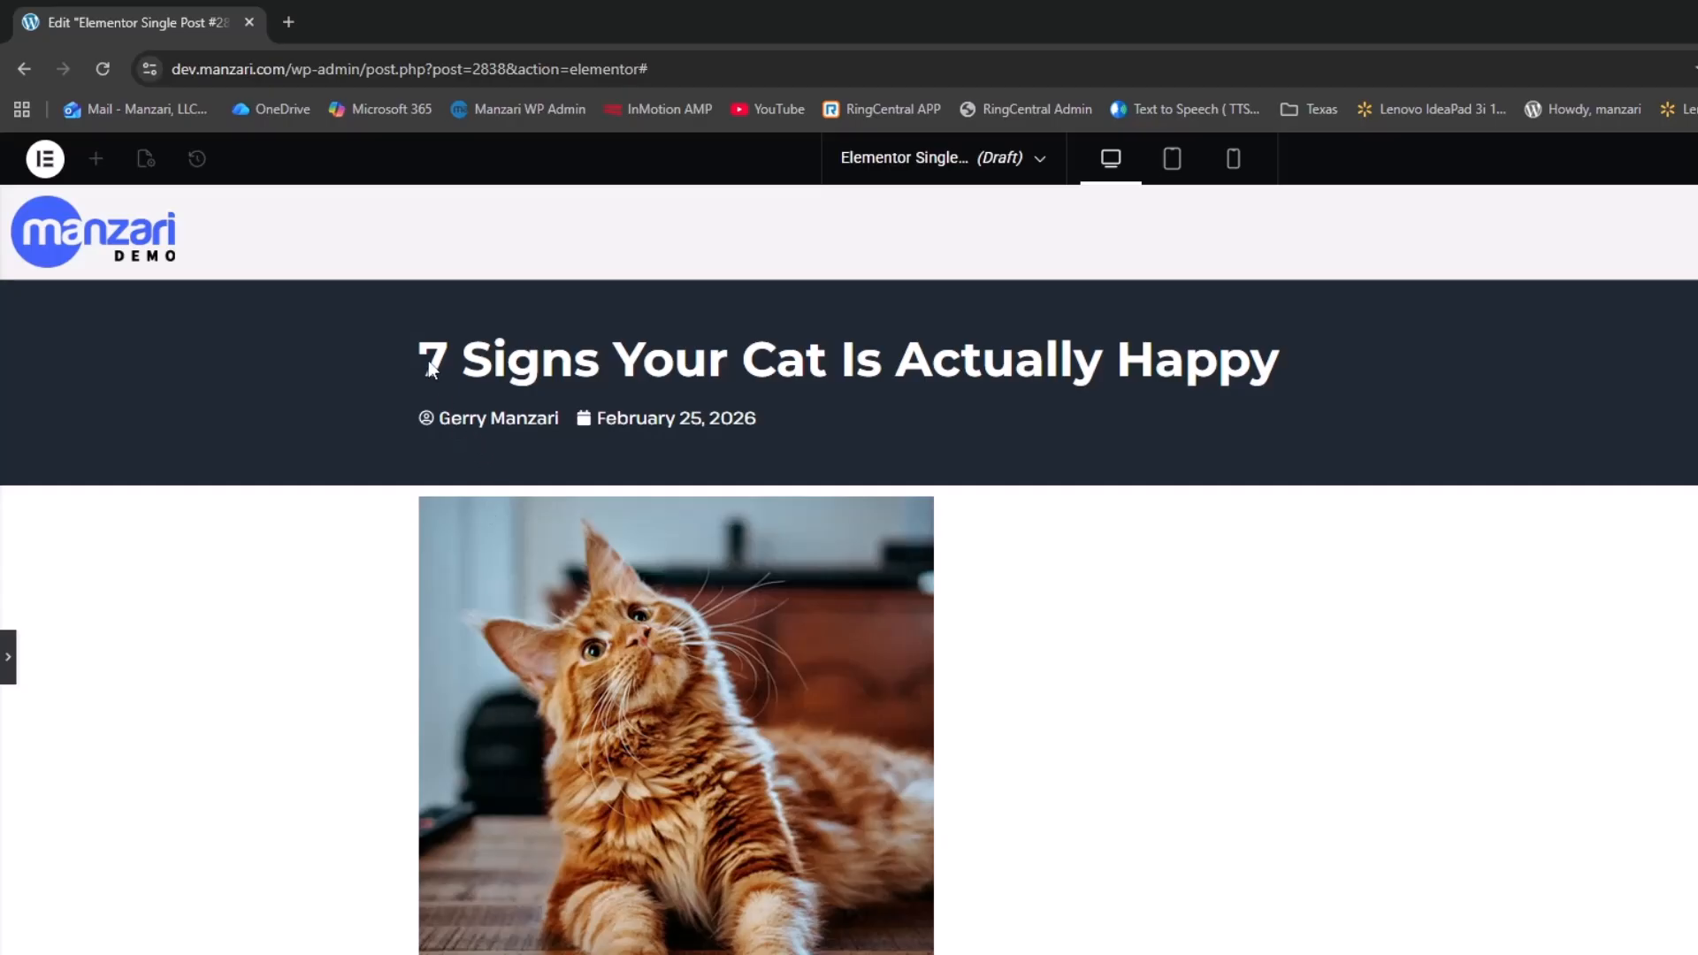
{"action": "scroll", "coordinate": [432, 586], "scroll_direction": "down", "scroll_amount": 3}
{"action": "scroll", "coordinate": [444, 224], "scroll_direction": "up", "scroll_amount": 1}
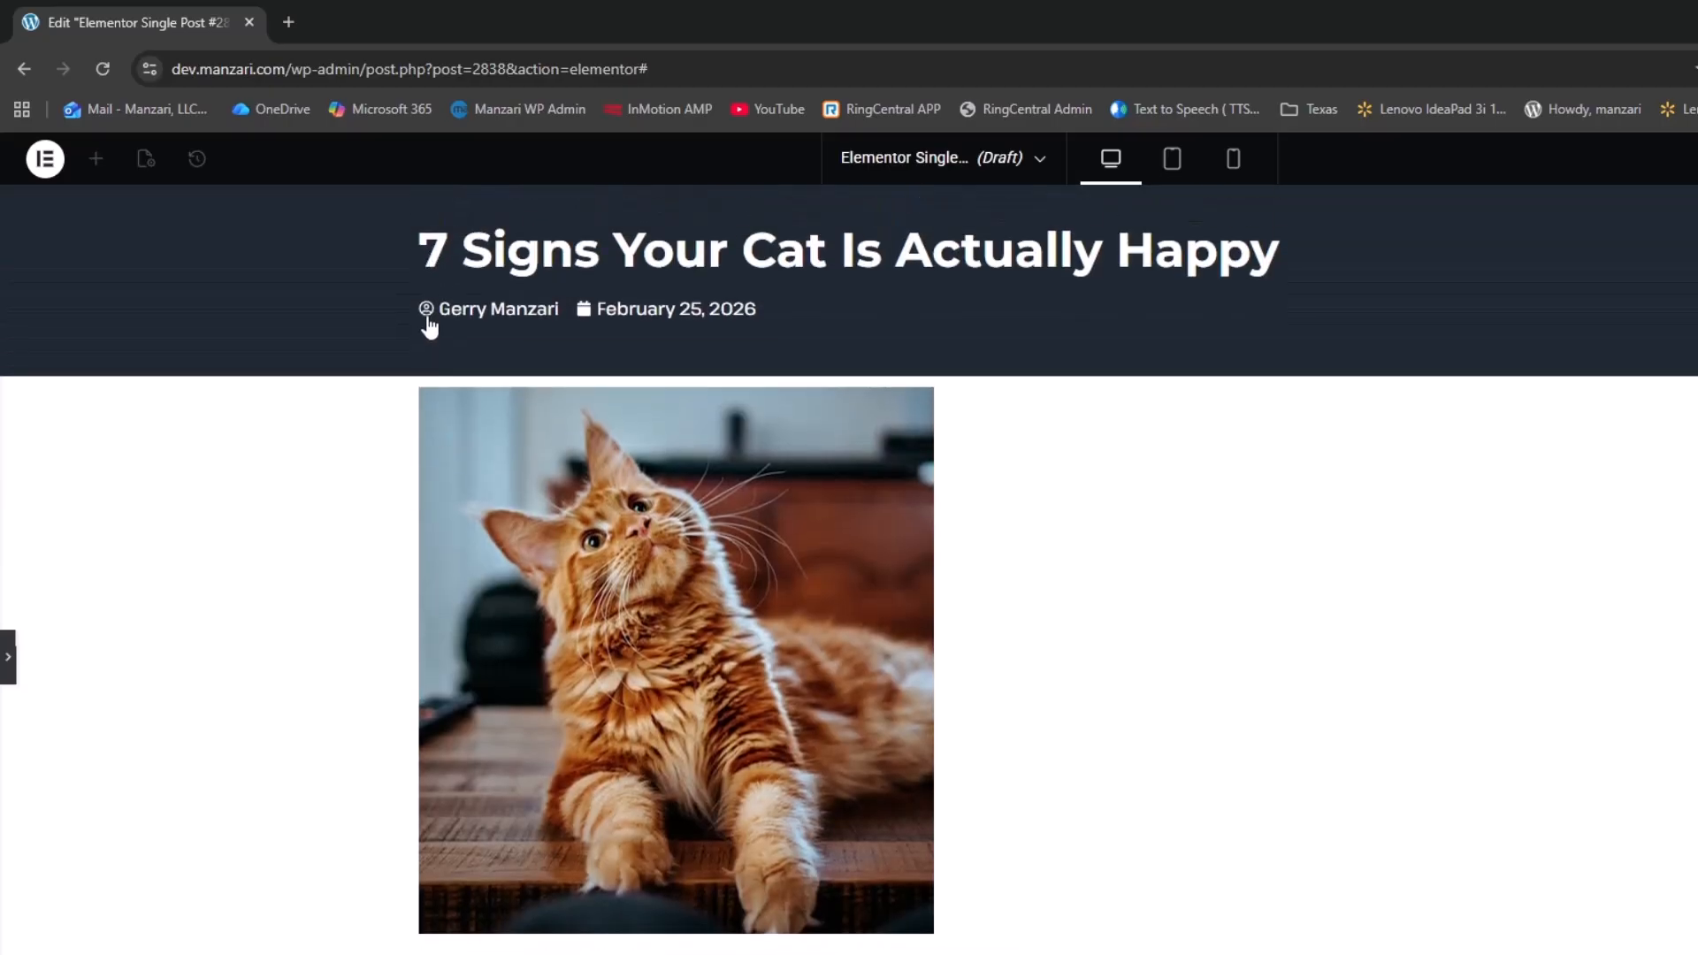
{"action": "scroll", "coordinate": [390, 681], "scroll_direction": "down", "scroll_amount": 5}
{"action": "scroll", "coordinate": [353, 686], "scroll_direction": "up", "scroll_amount": 5}
{"action": "left_click", "coordinate": [8, 656]}
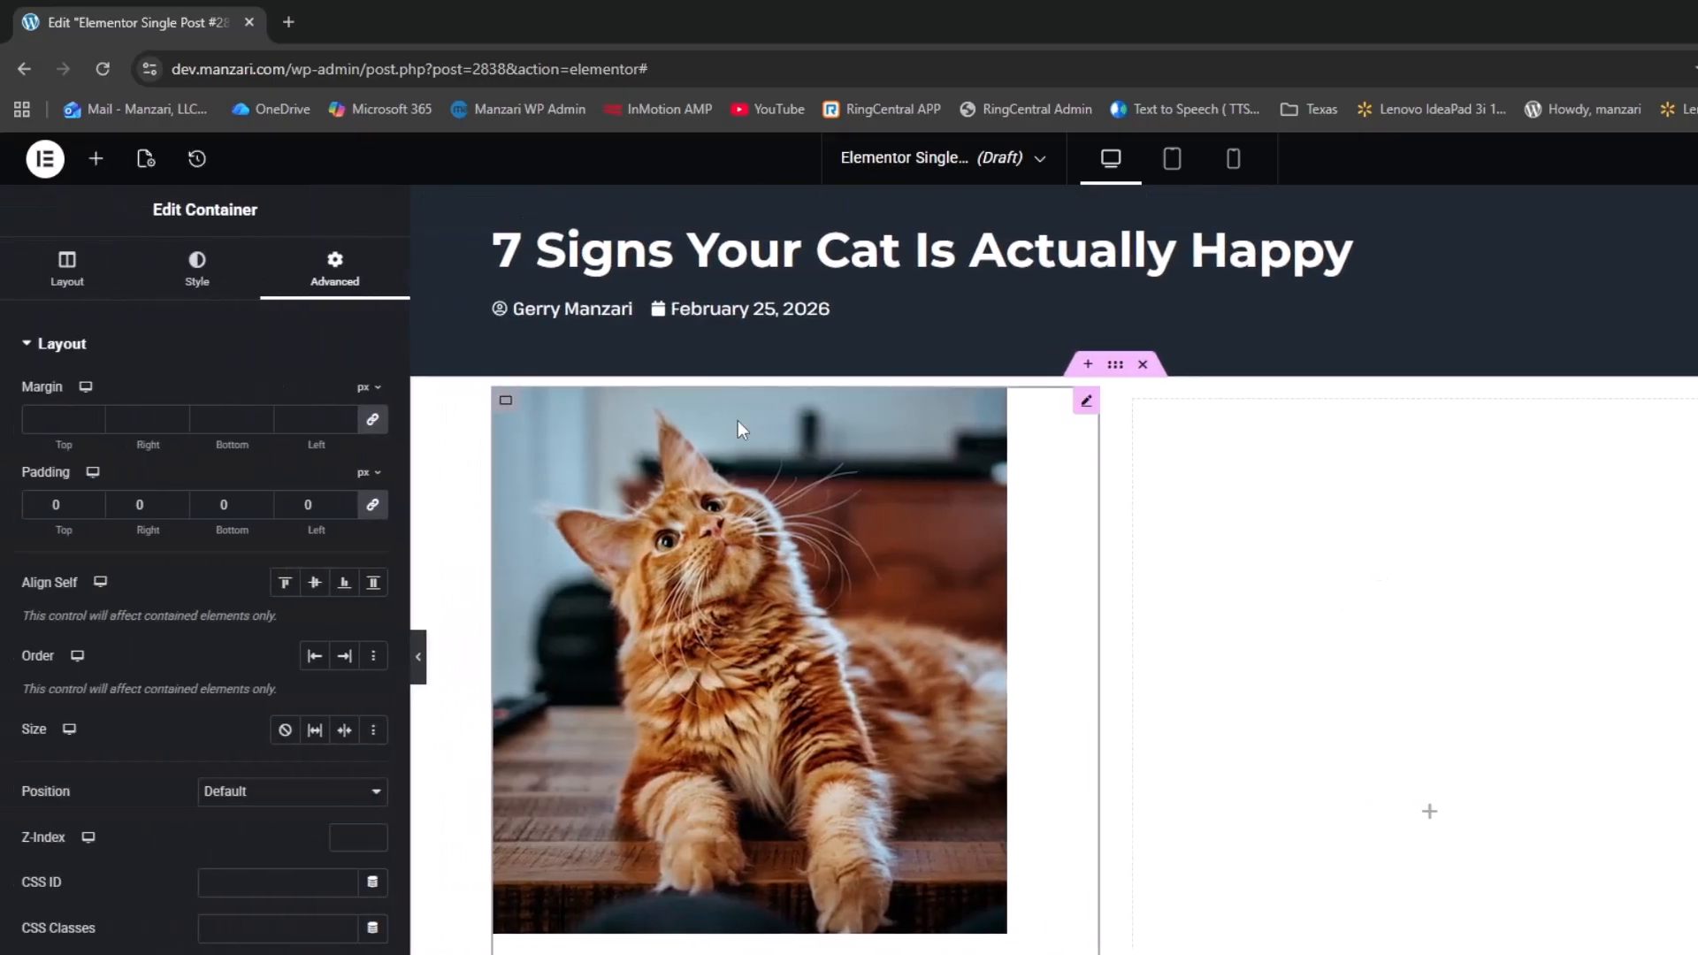
Add a 'Recent Posts' heading to the right column, then search widgets for 'posts'
{"action": "left_click", "coordinate": [97, 161]}
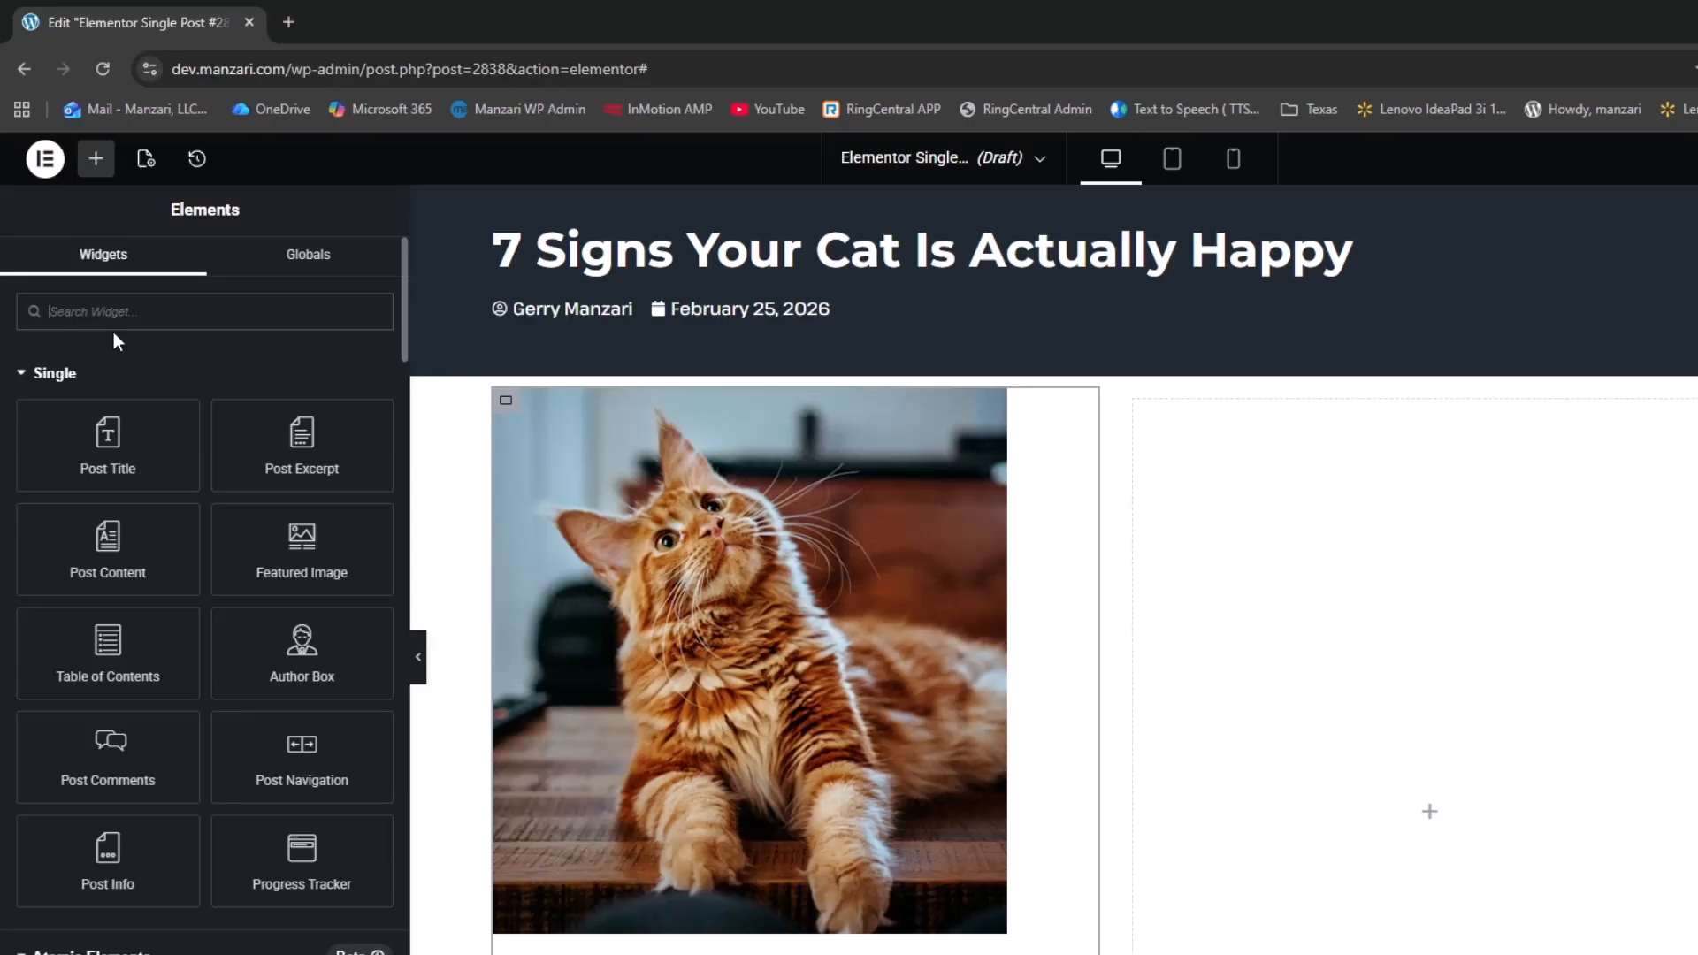
{"action": "scroll", "coordinate": [113, 332], "scroll_direction": "down", "scroll_amount": 9}
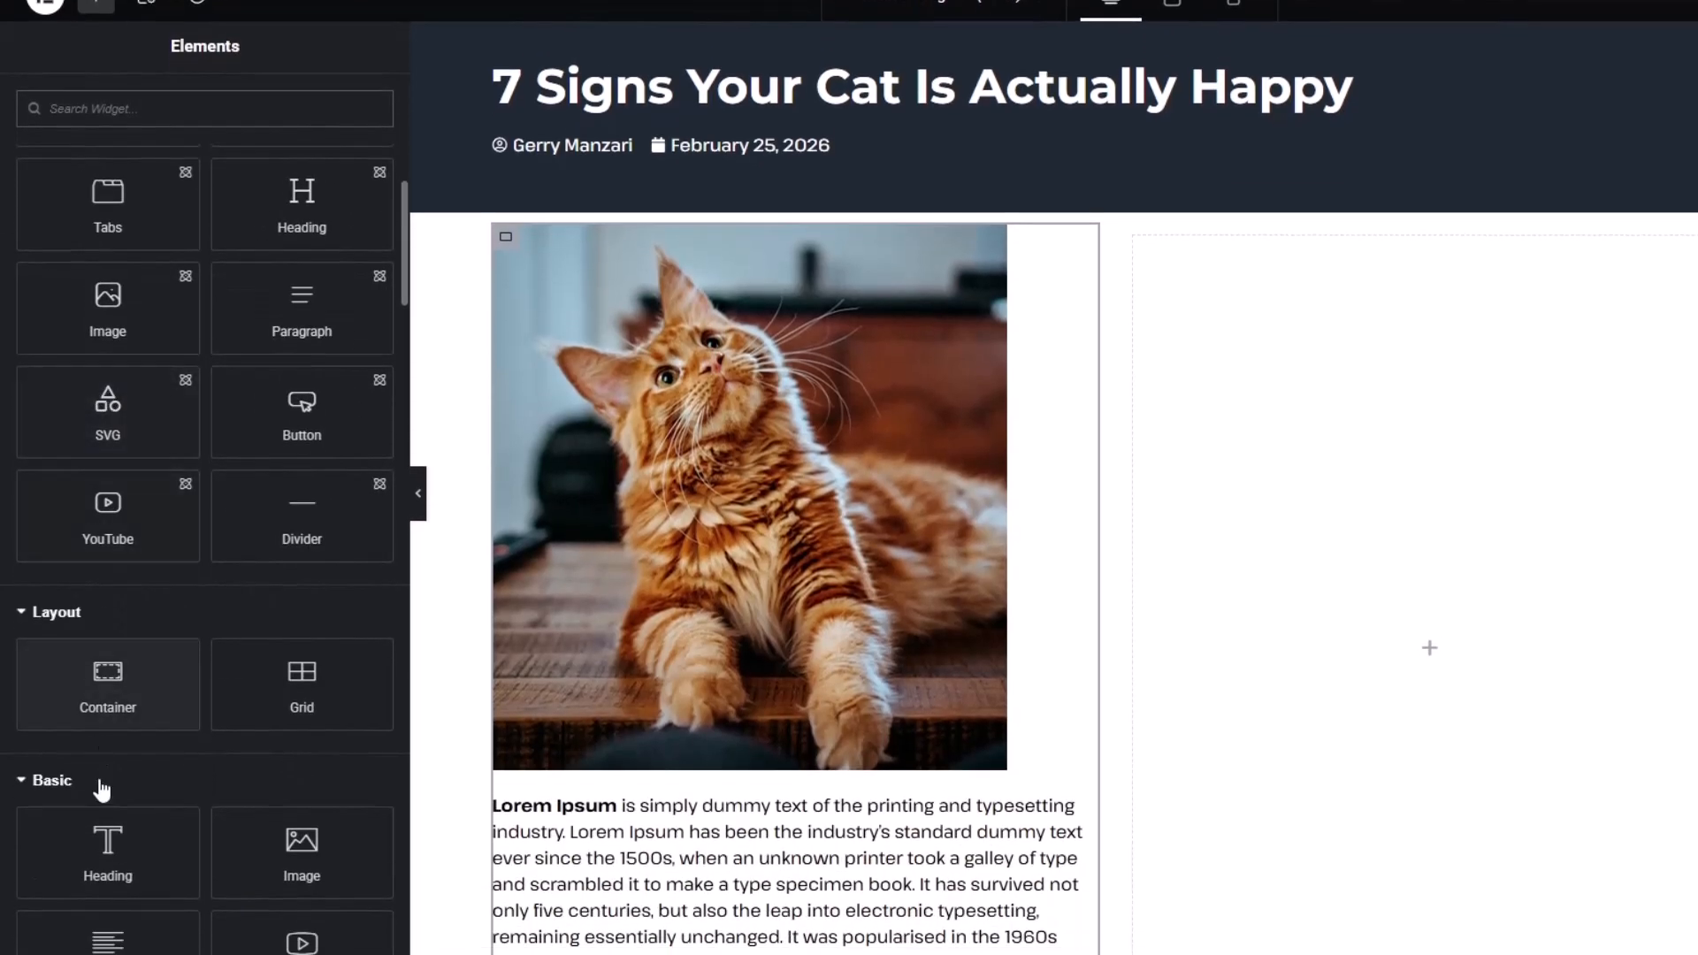
{"action": "left_click_drag", "start_coordinate": [106, 844], "coordinate": [1411, 462]}
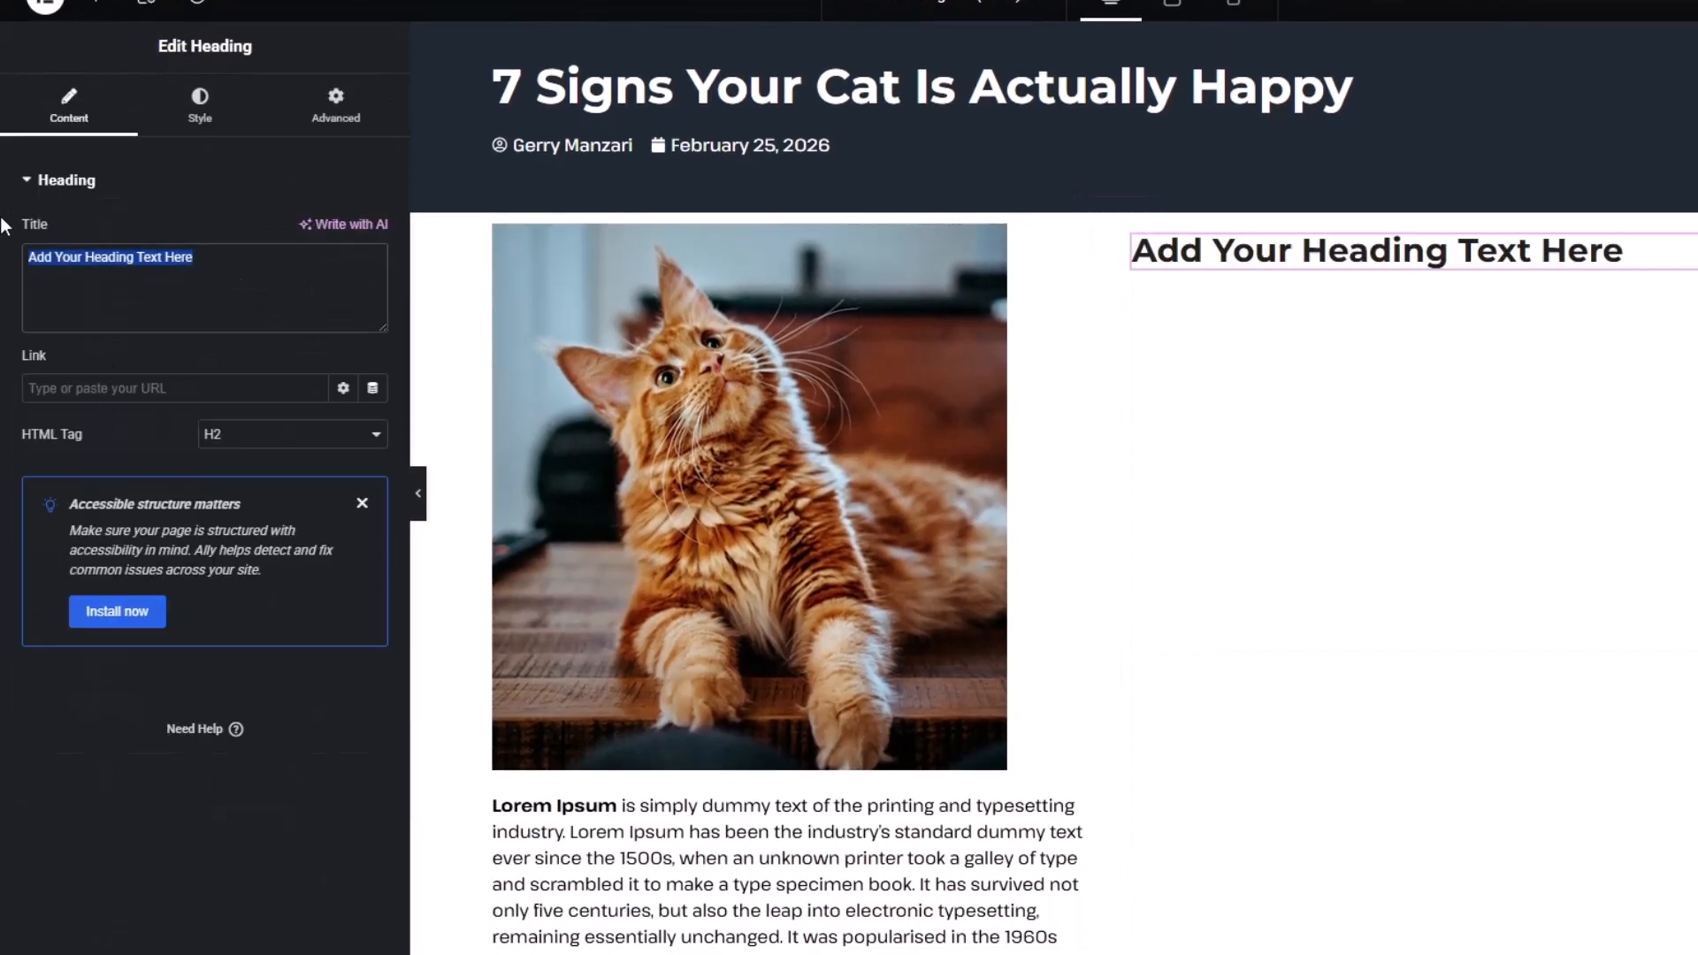
{"action": "type", "text": "REcent Po"}
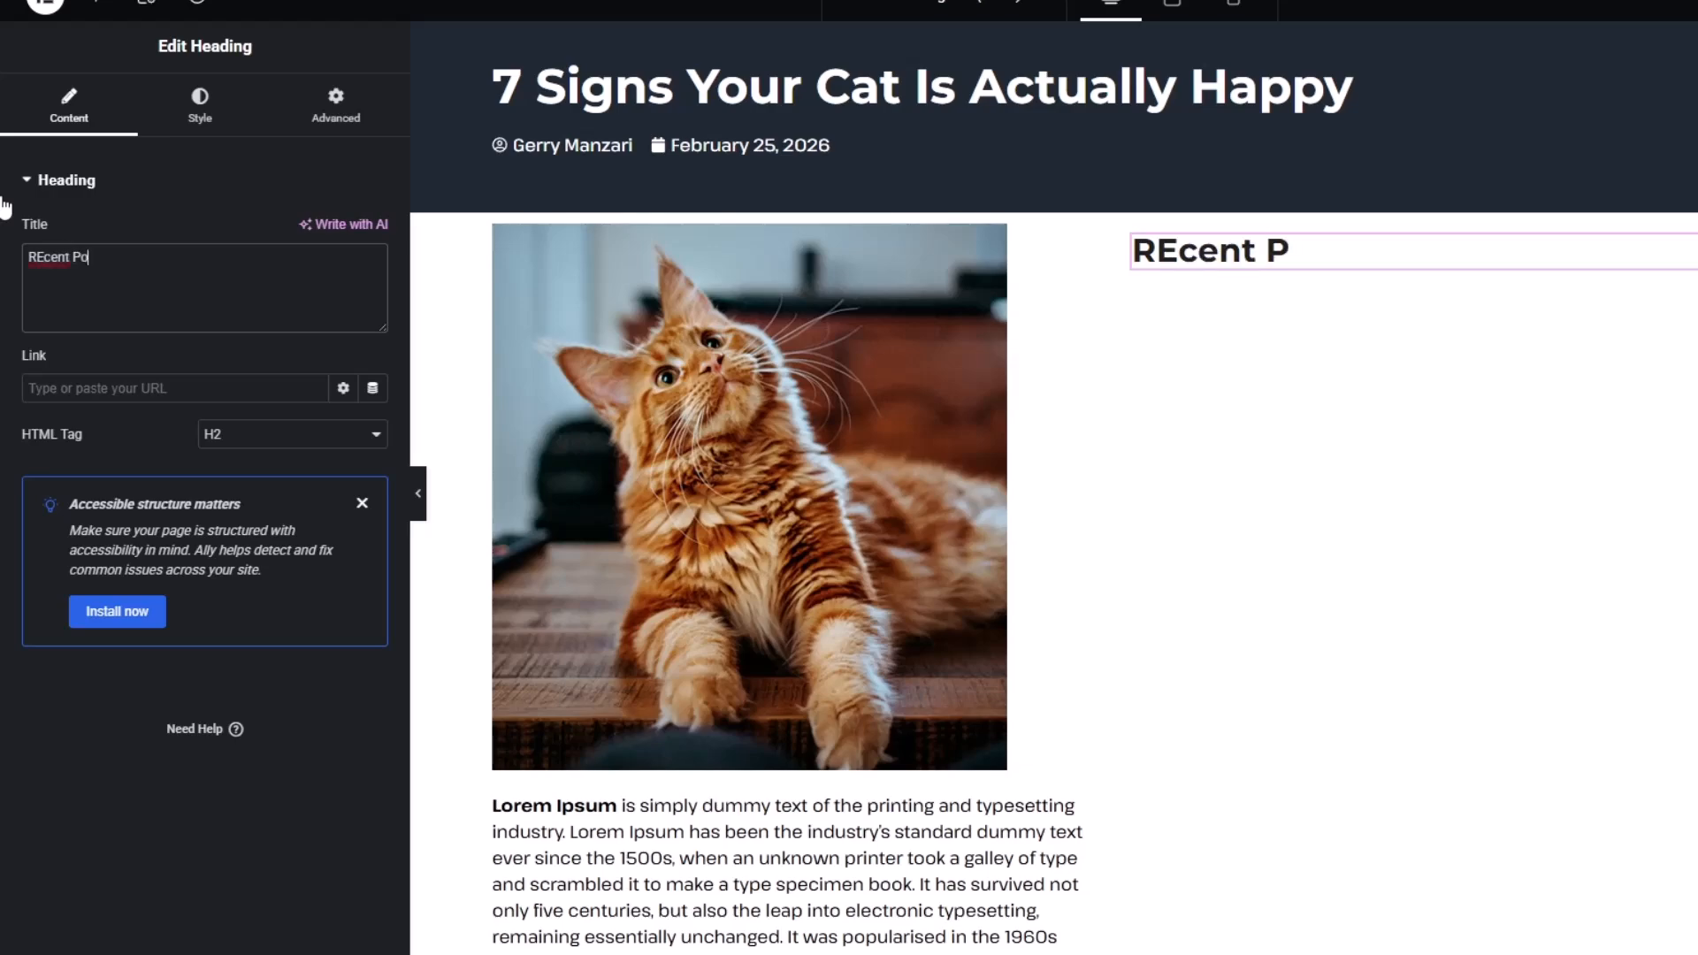
{"action": "type", "text": "sts"}
{"action": "key", "text": "BackSpace"}
{"action": "type", "text": "e"}
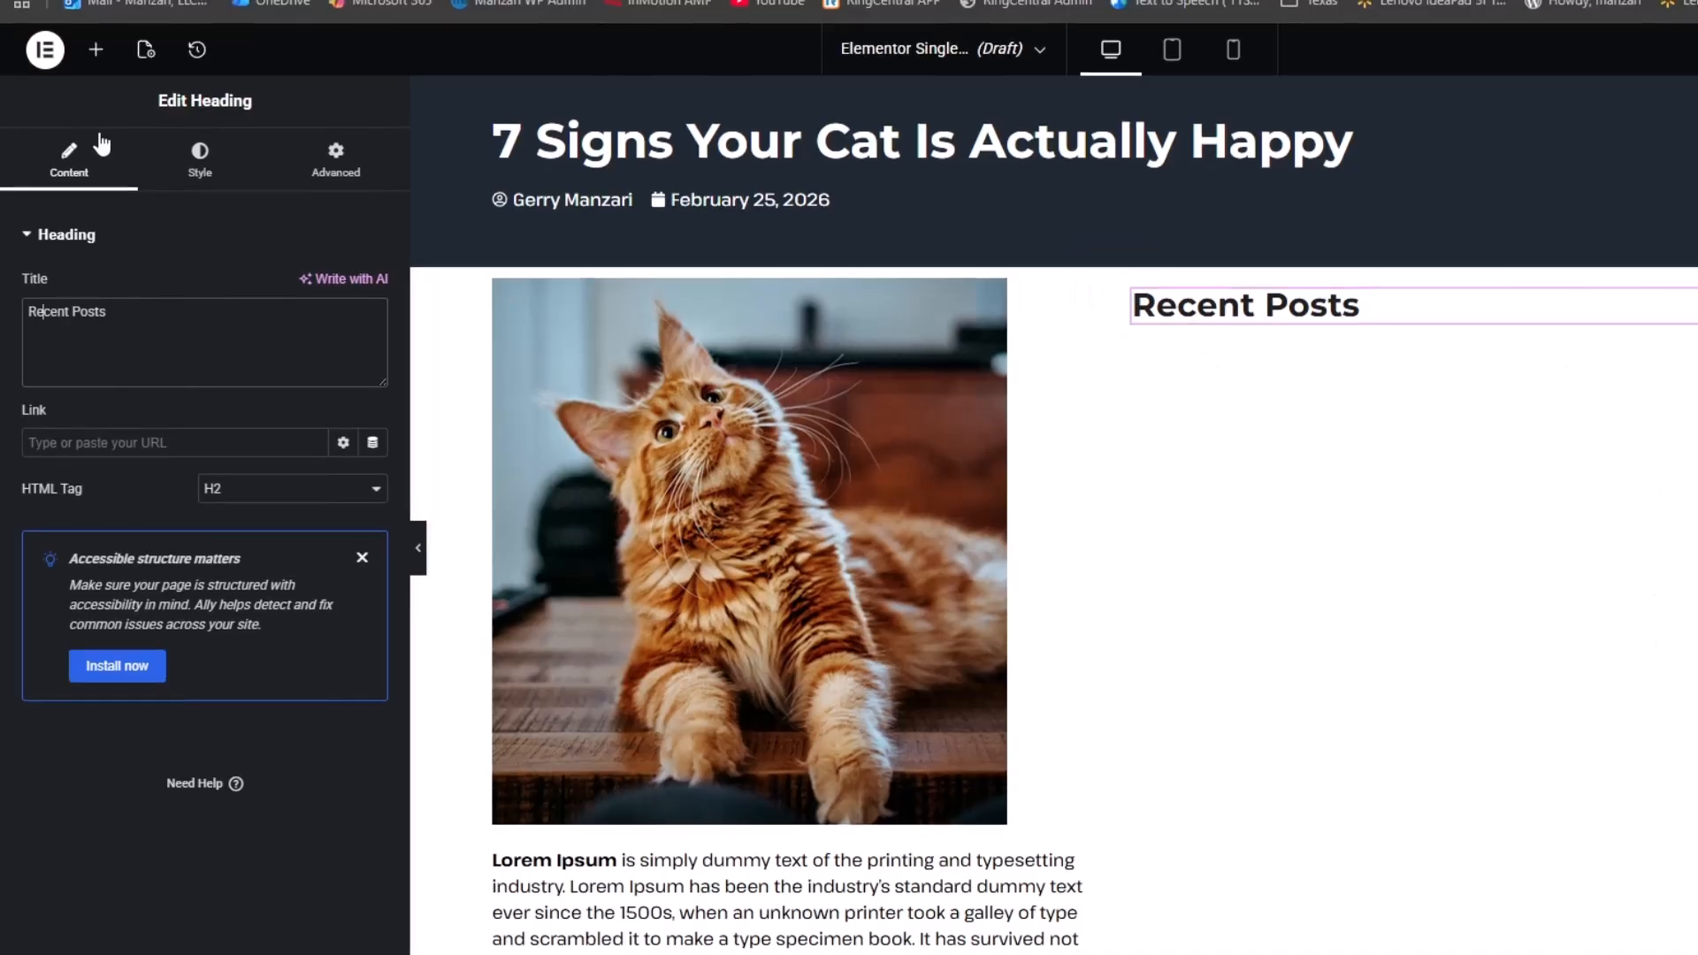
{"action": "left_click", "coordinate": [96, 50]}
{"action": "type", "text": "posts"}
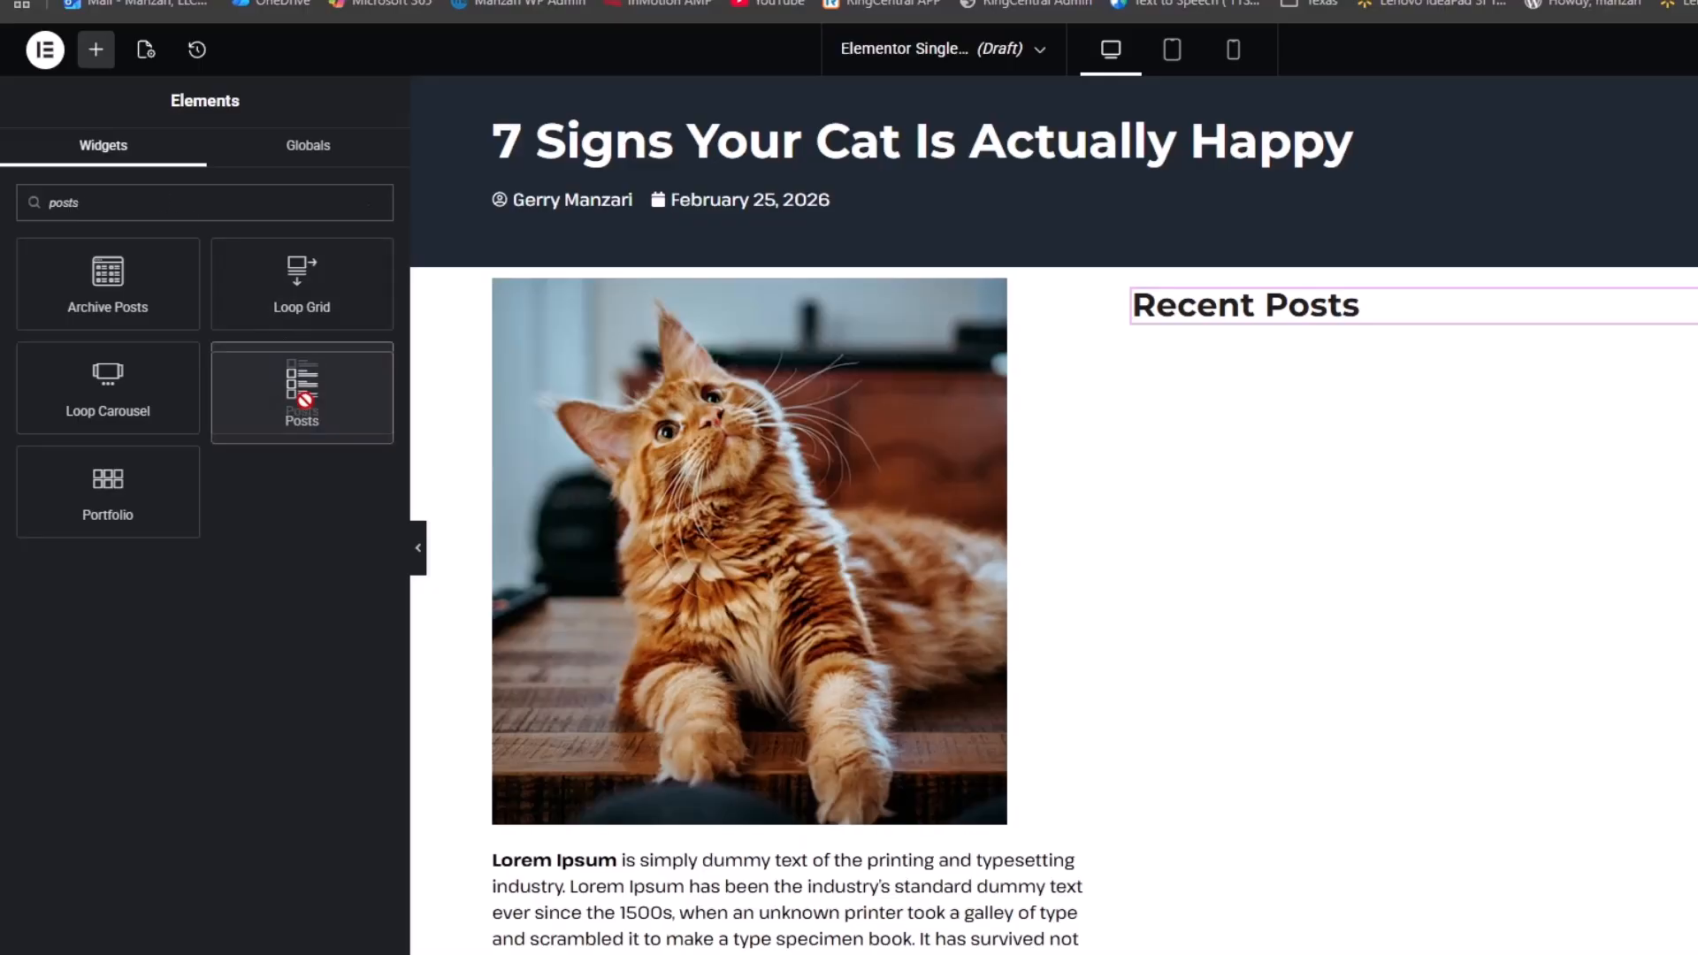
Add a two-column Posts grid under Recent Posts: no excerpts, 62% images, comments removed from meta
{"action": "left_click_drag", "start_coordinate": [302, 380], "coordinate": [1358, 326]}
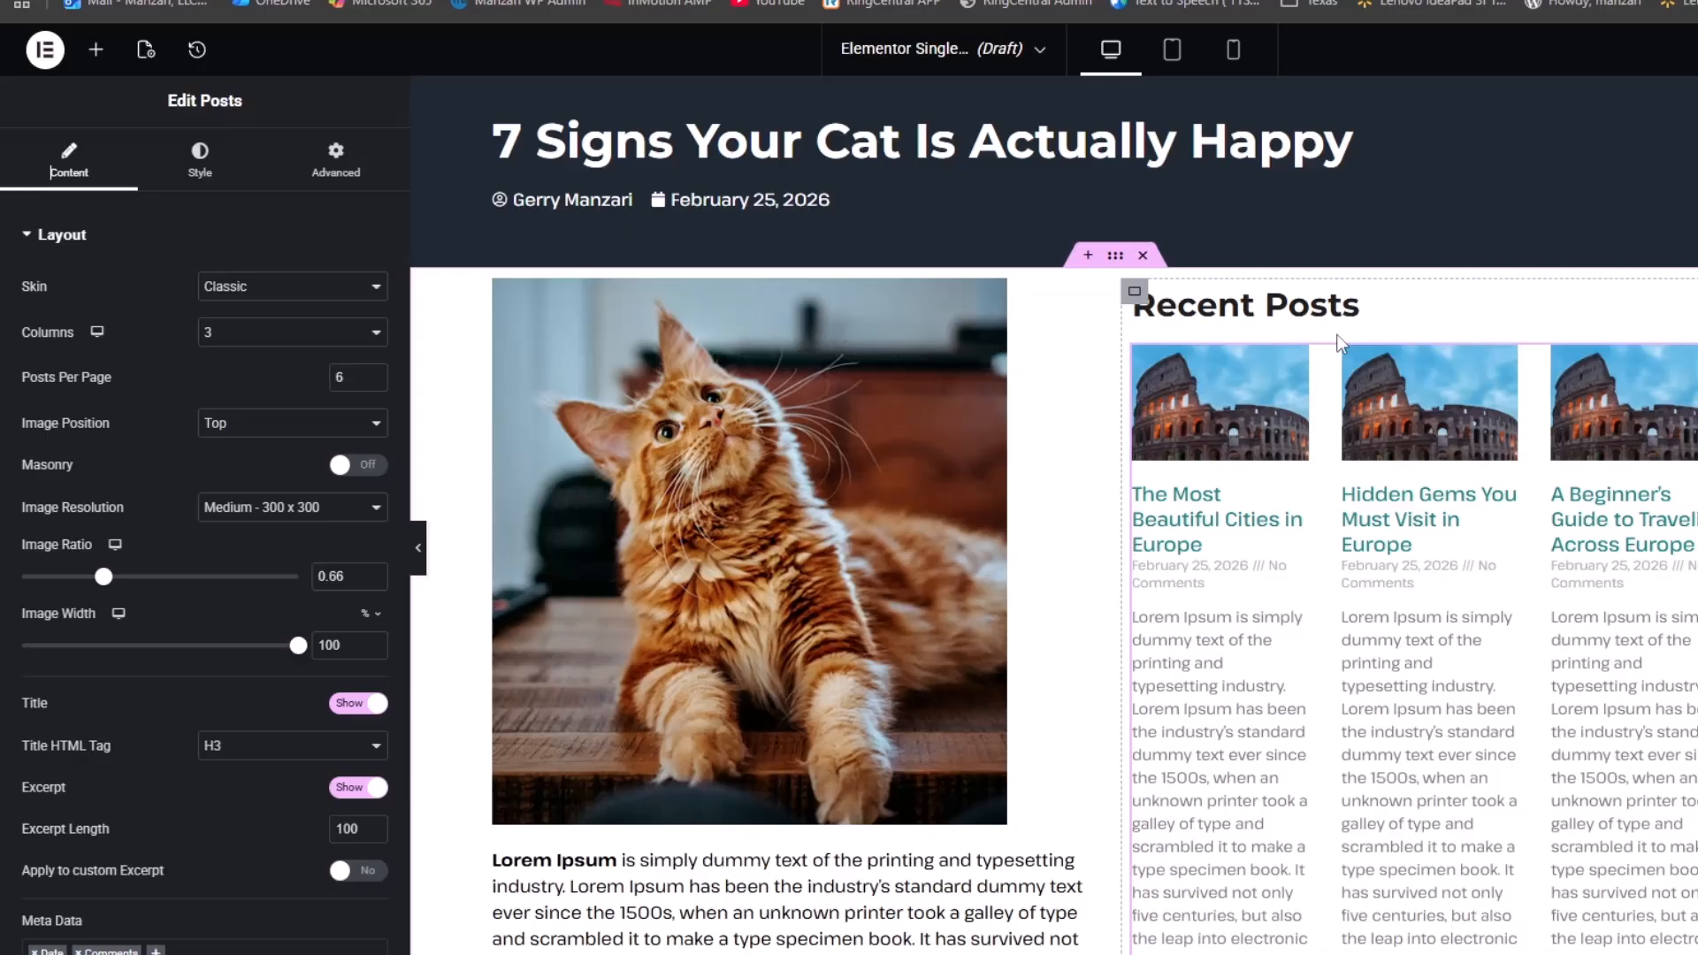
{"action": "left_click", "coordinate": [292, 331]}
{"action": "left_click", "coordinate": [271, 381]}
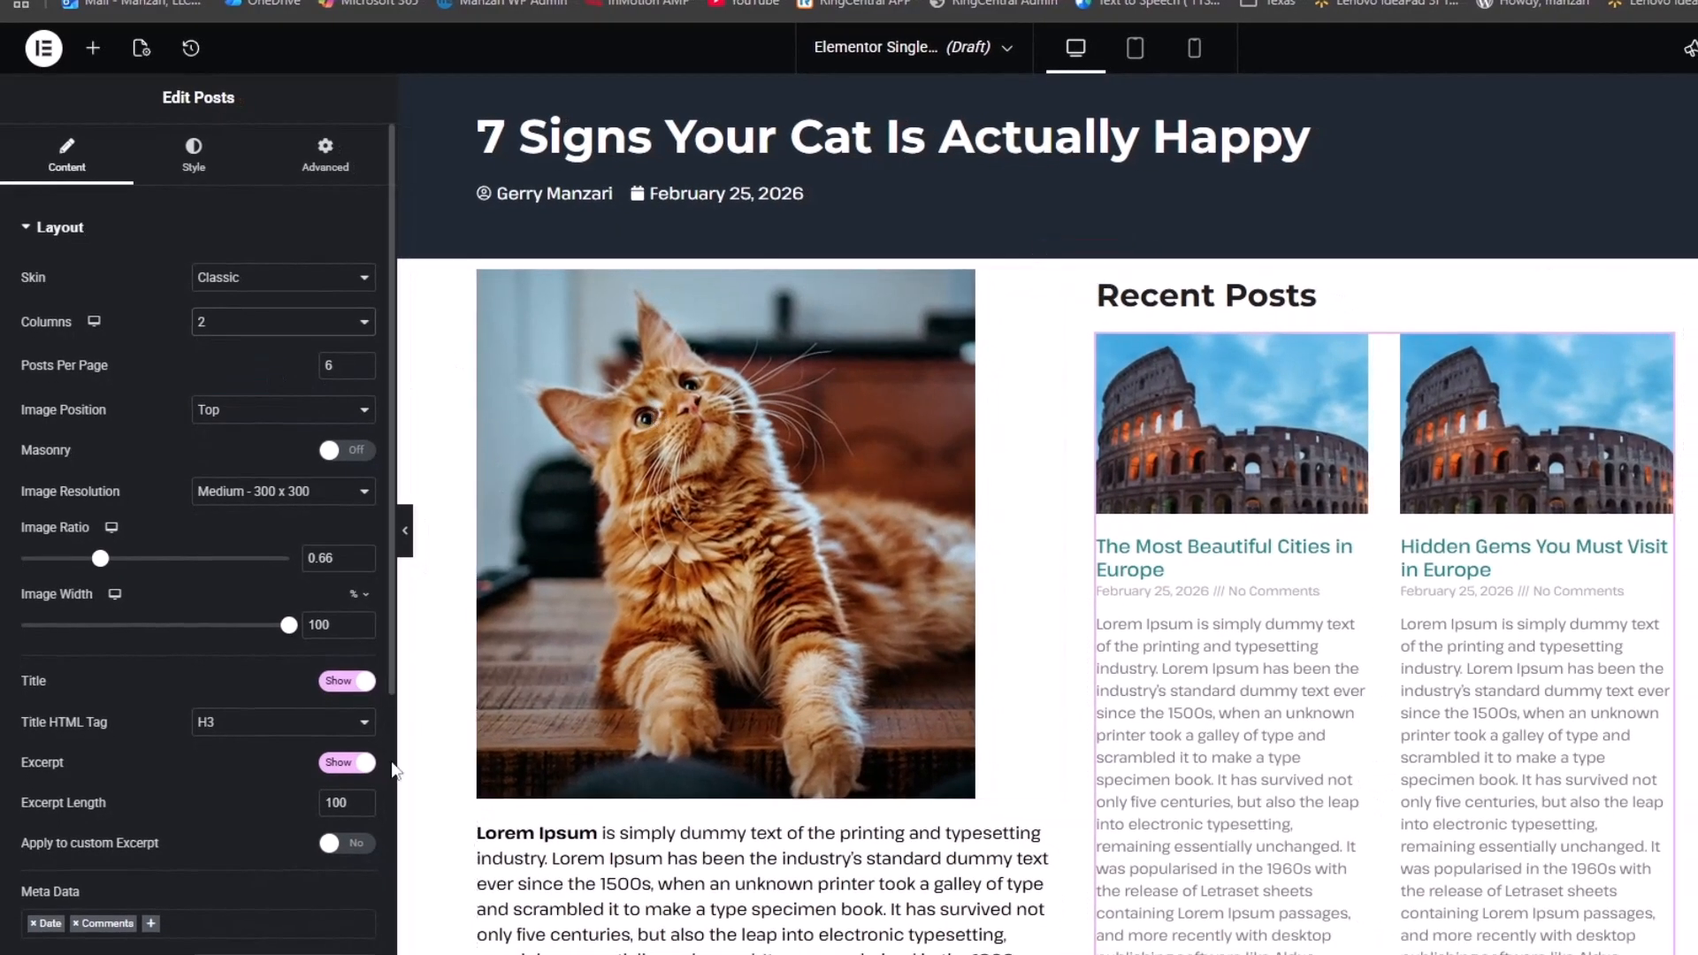
{"action": "left_click", "coordinate": [344, 762]}
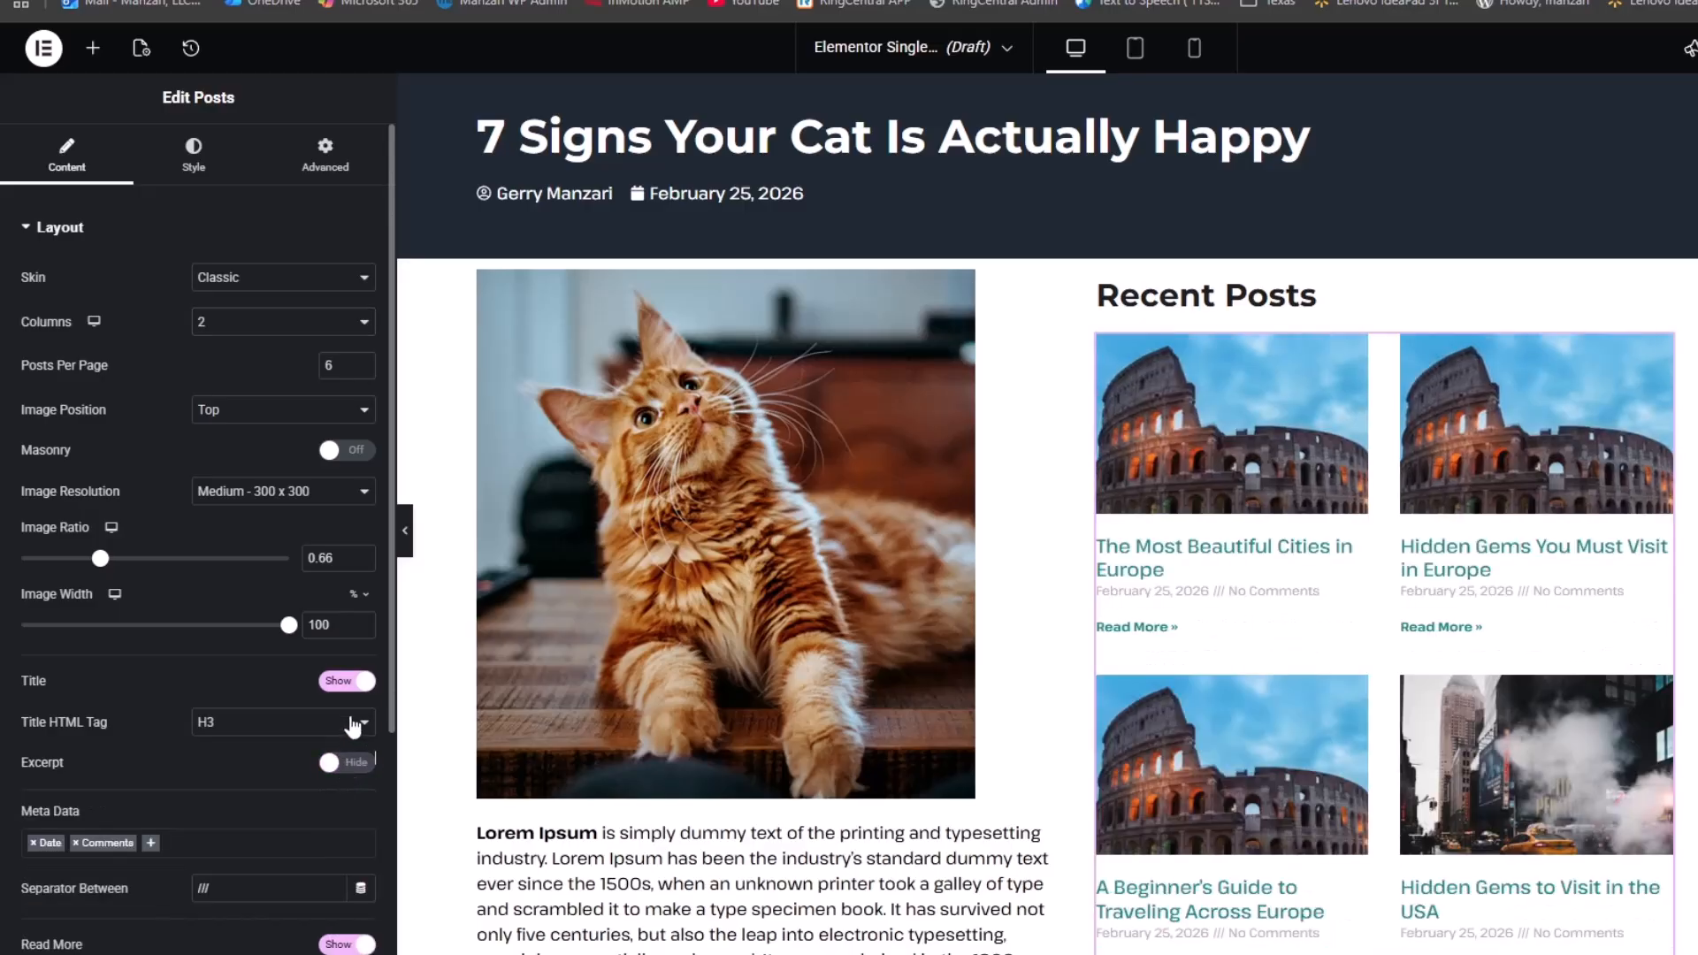
{"action": "left_click_drag", "start_coordinate": [288, 625], "coordinate": [176, 644]}
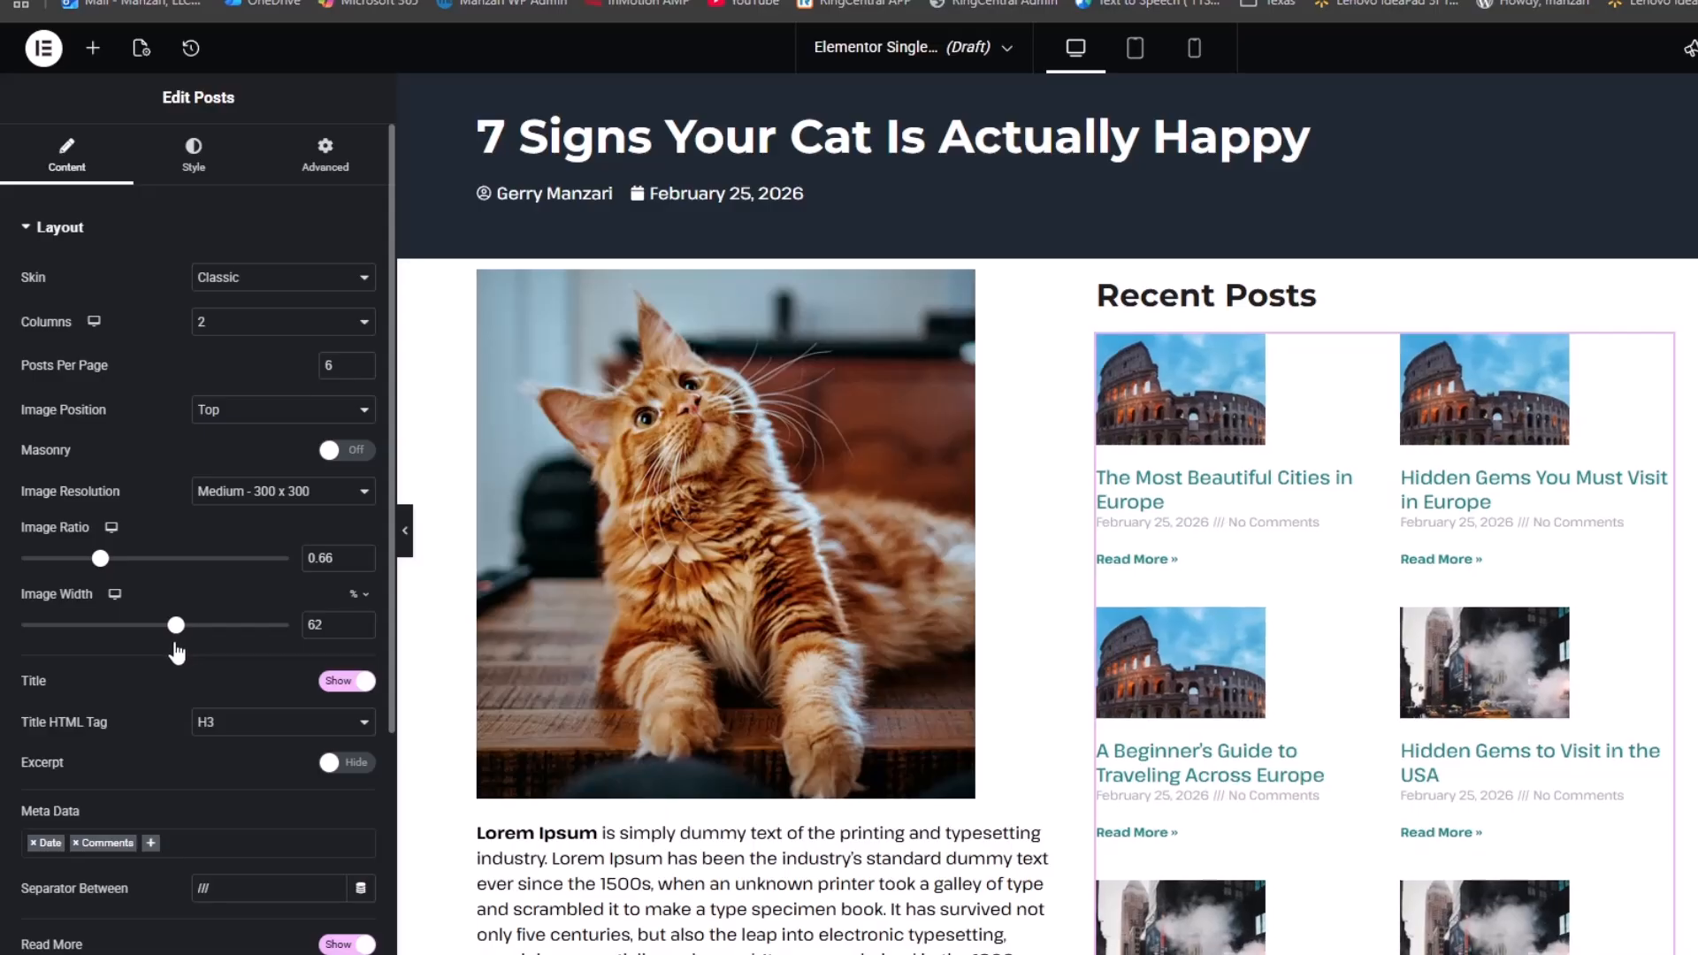
{"action": "scroll", "coordinate": [246, 659], "scroll_direction": "down", "scroll_amount": 4}
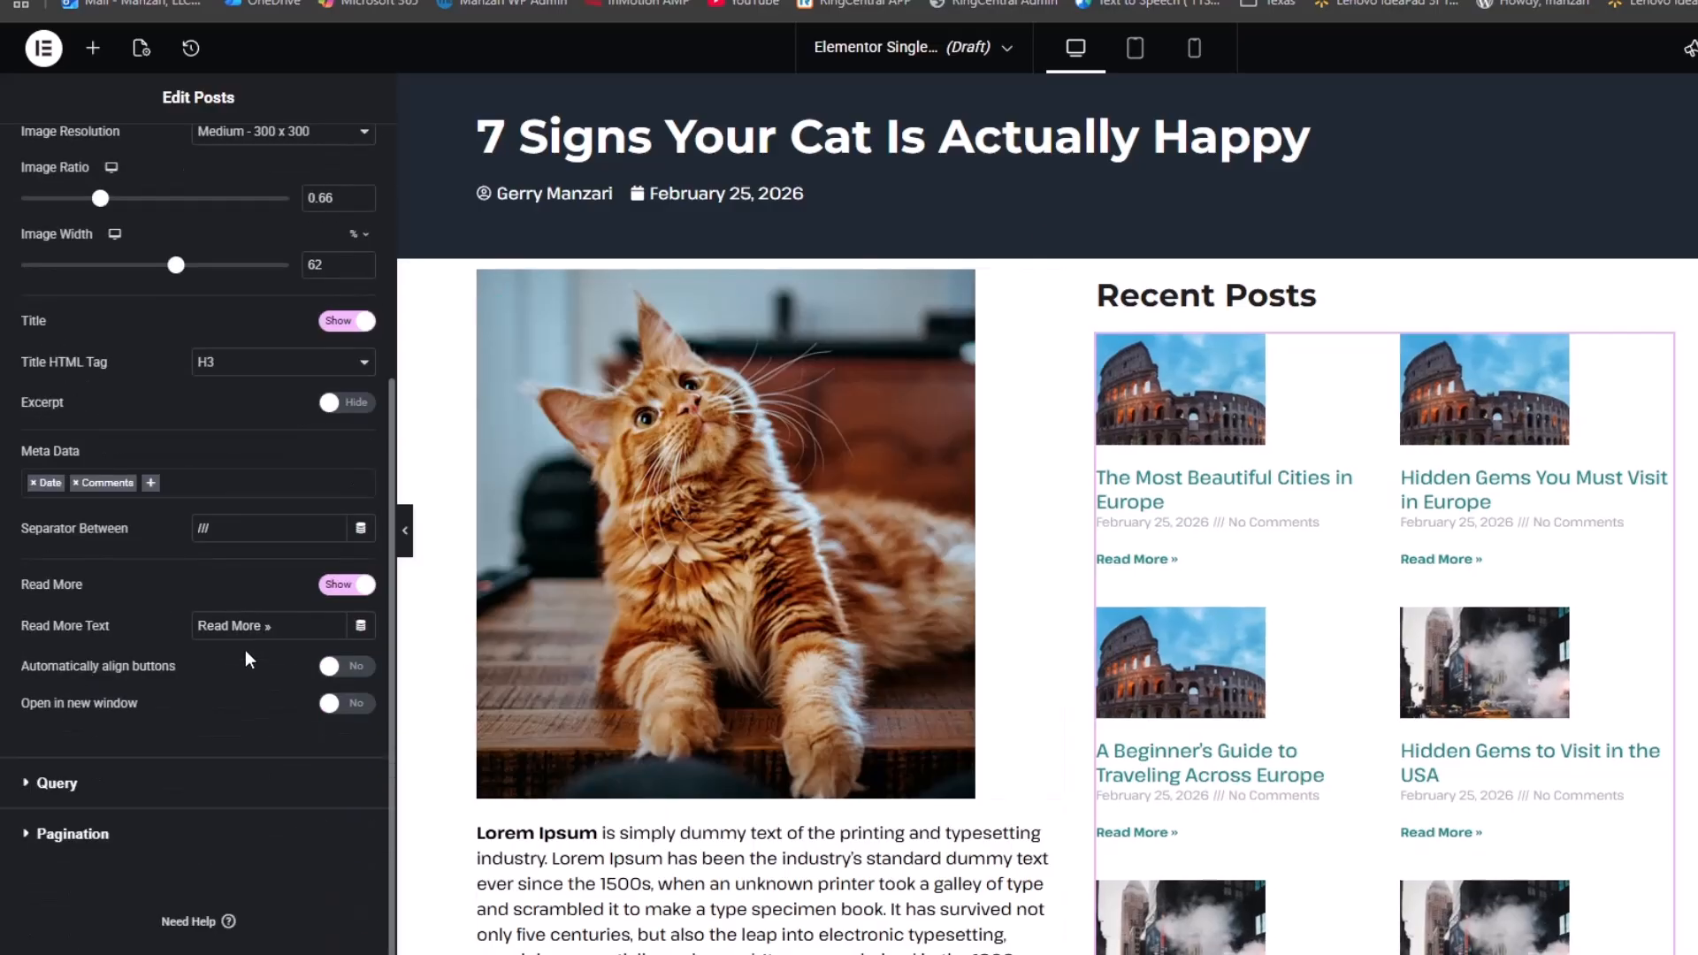
{"action": "left_click", "coordinate": [75, 485]}
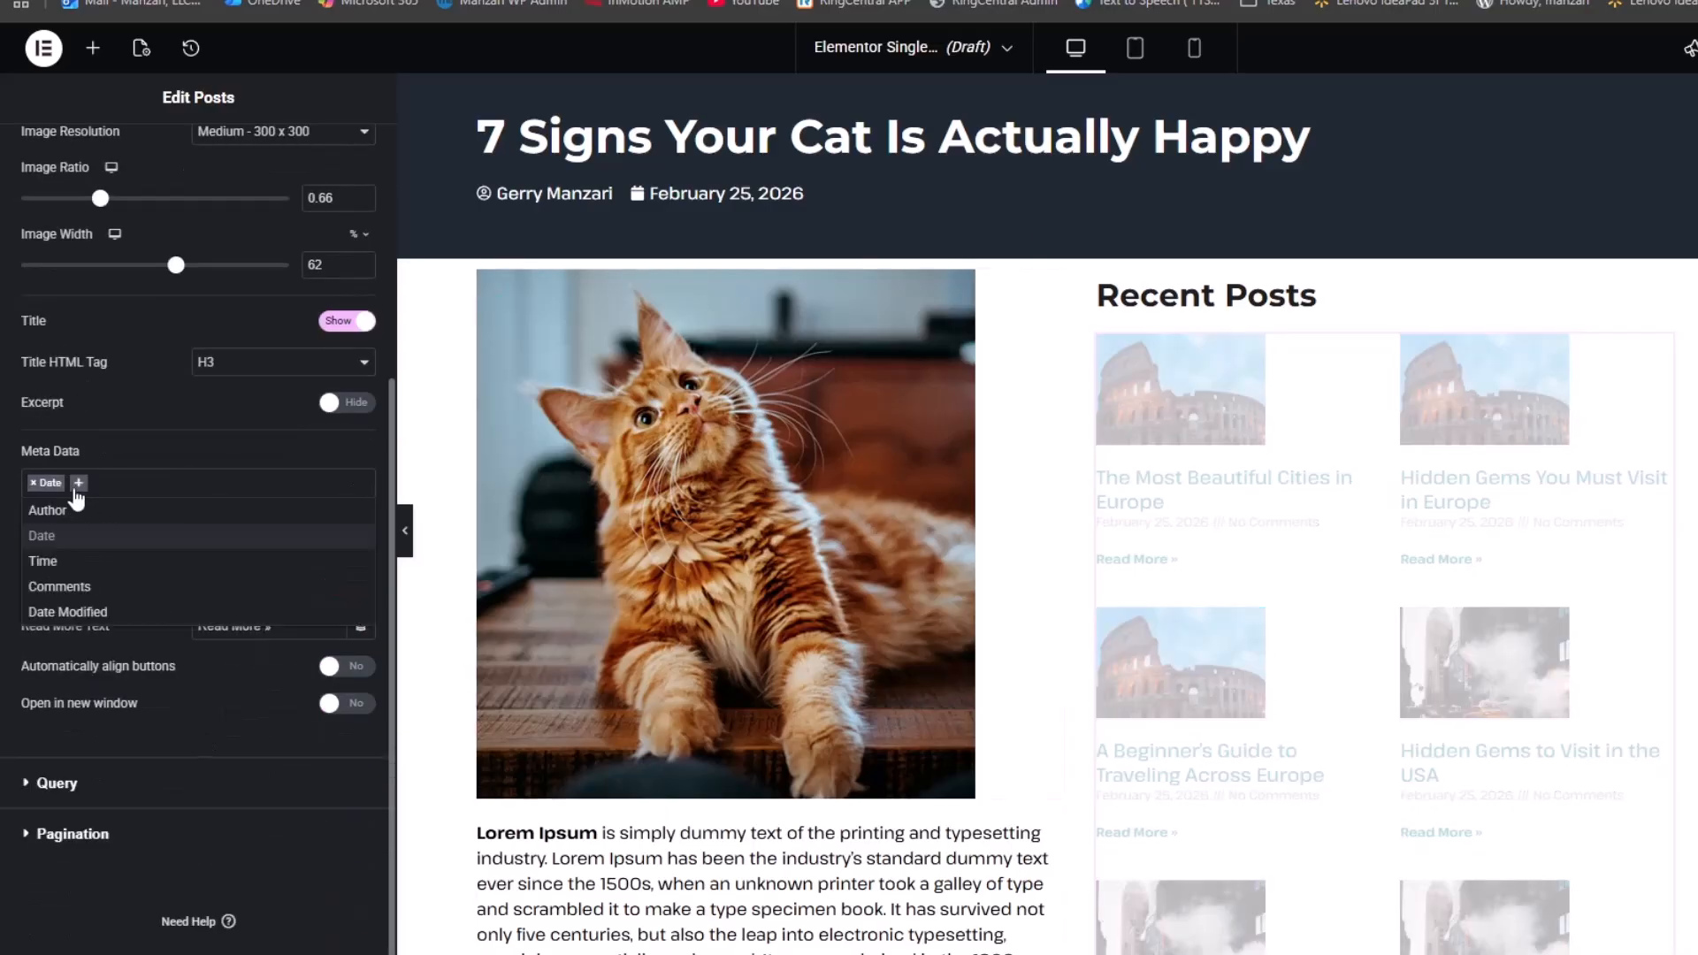
Style the post titles with the Main global colour at 15 px size
{"action": "scroll", "coordinate": [185, 283], "scroll_direction": "up", "scroll_amount": 4}
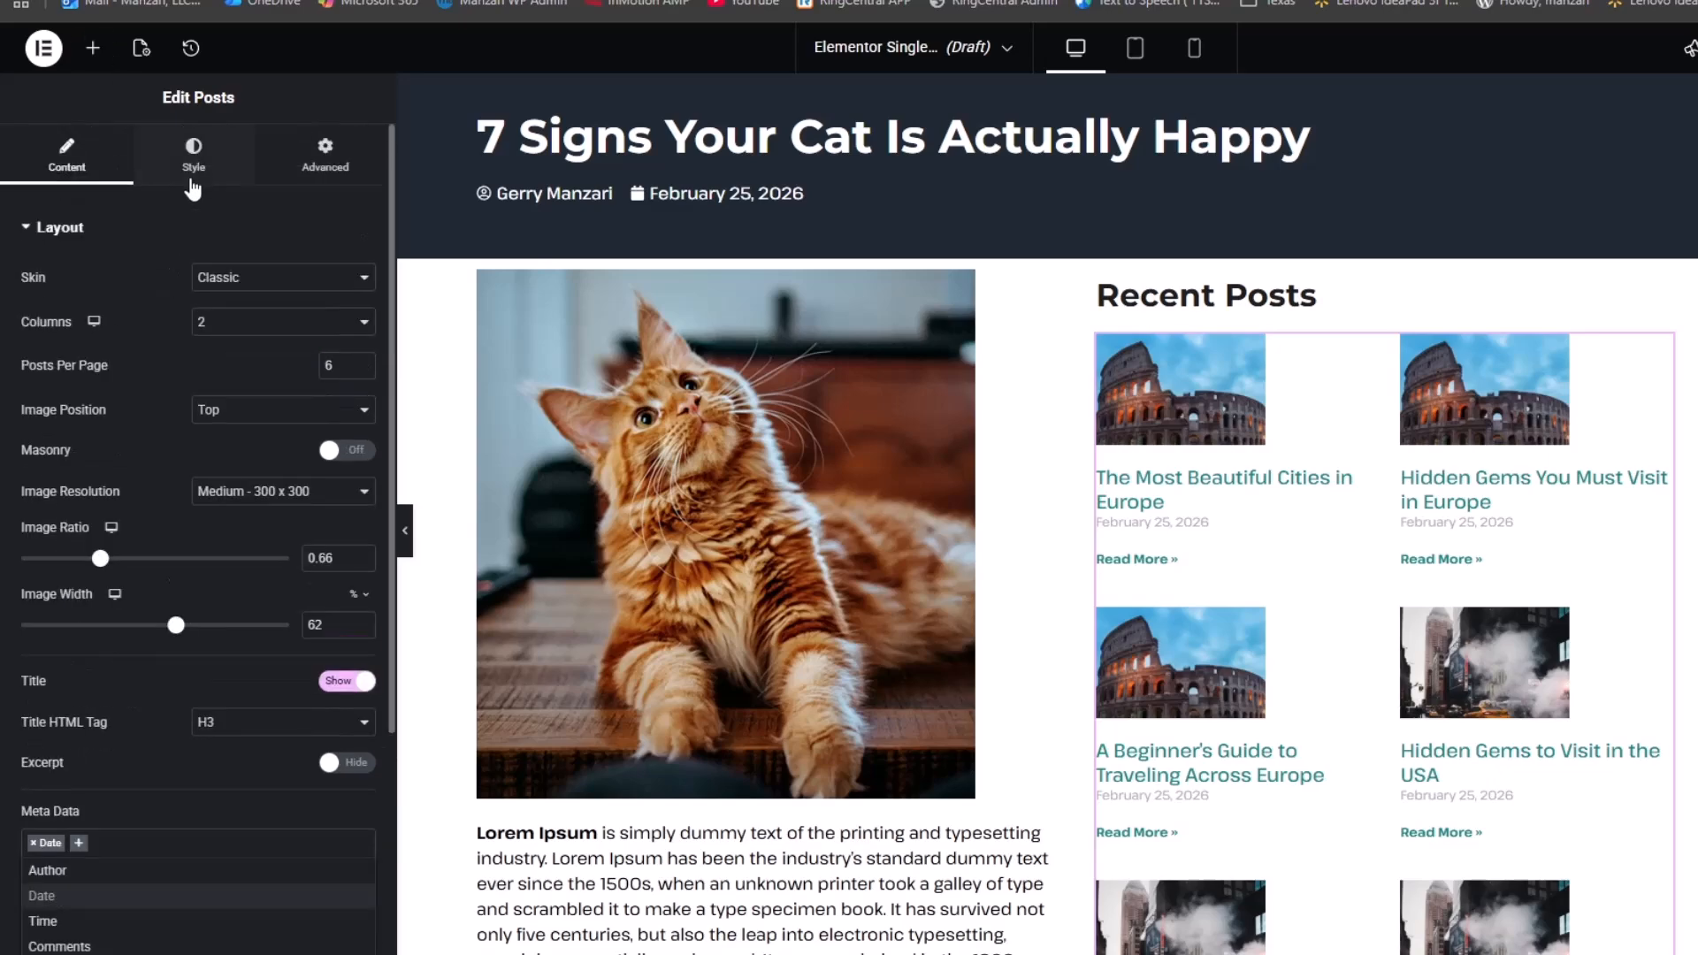
{"action": "left_click", "coordinate": [193, 157]}
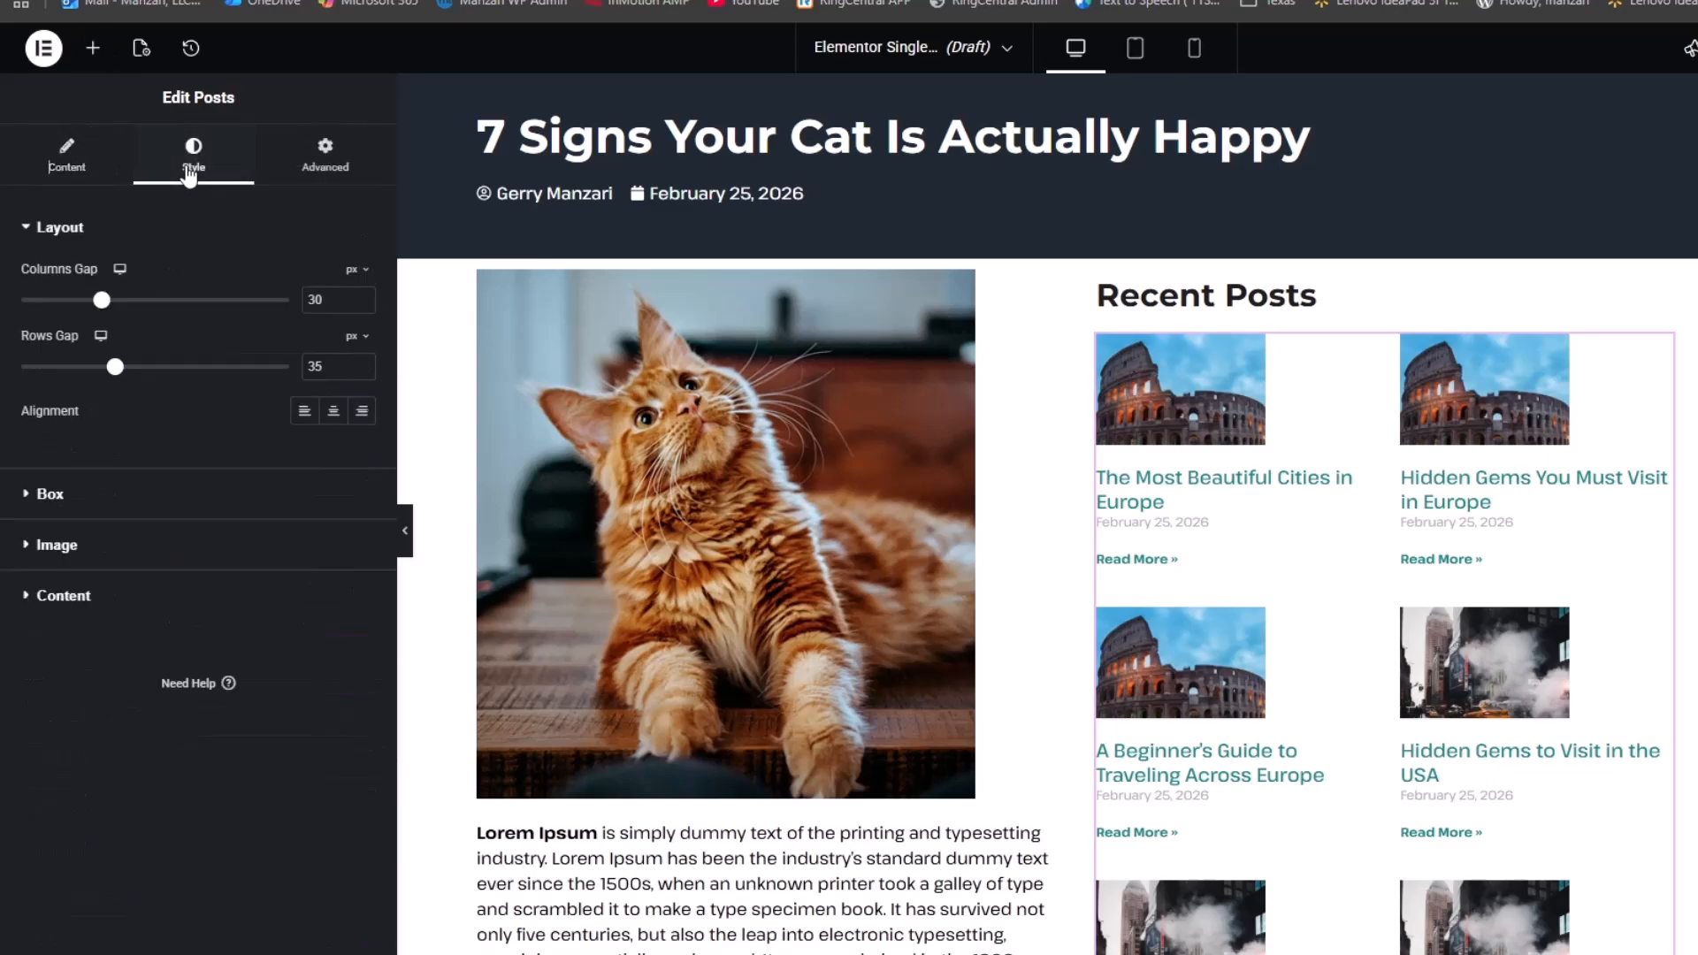
{"action": "left_click", "coordinate": [185, 596]}
{"action": "left_click", "coordinate": [333, 459]}
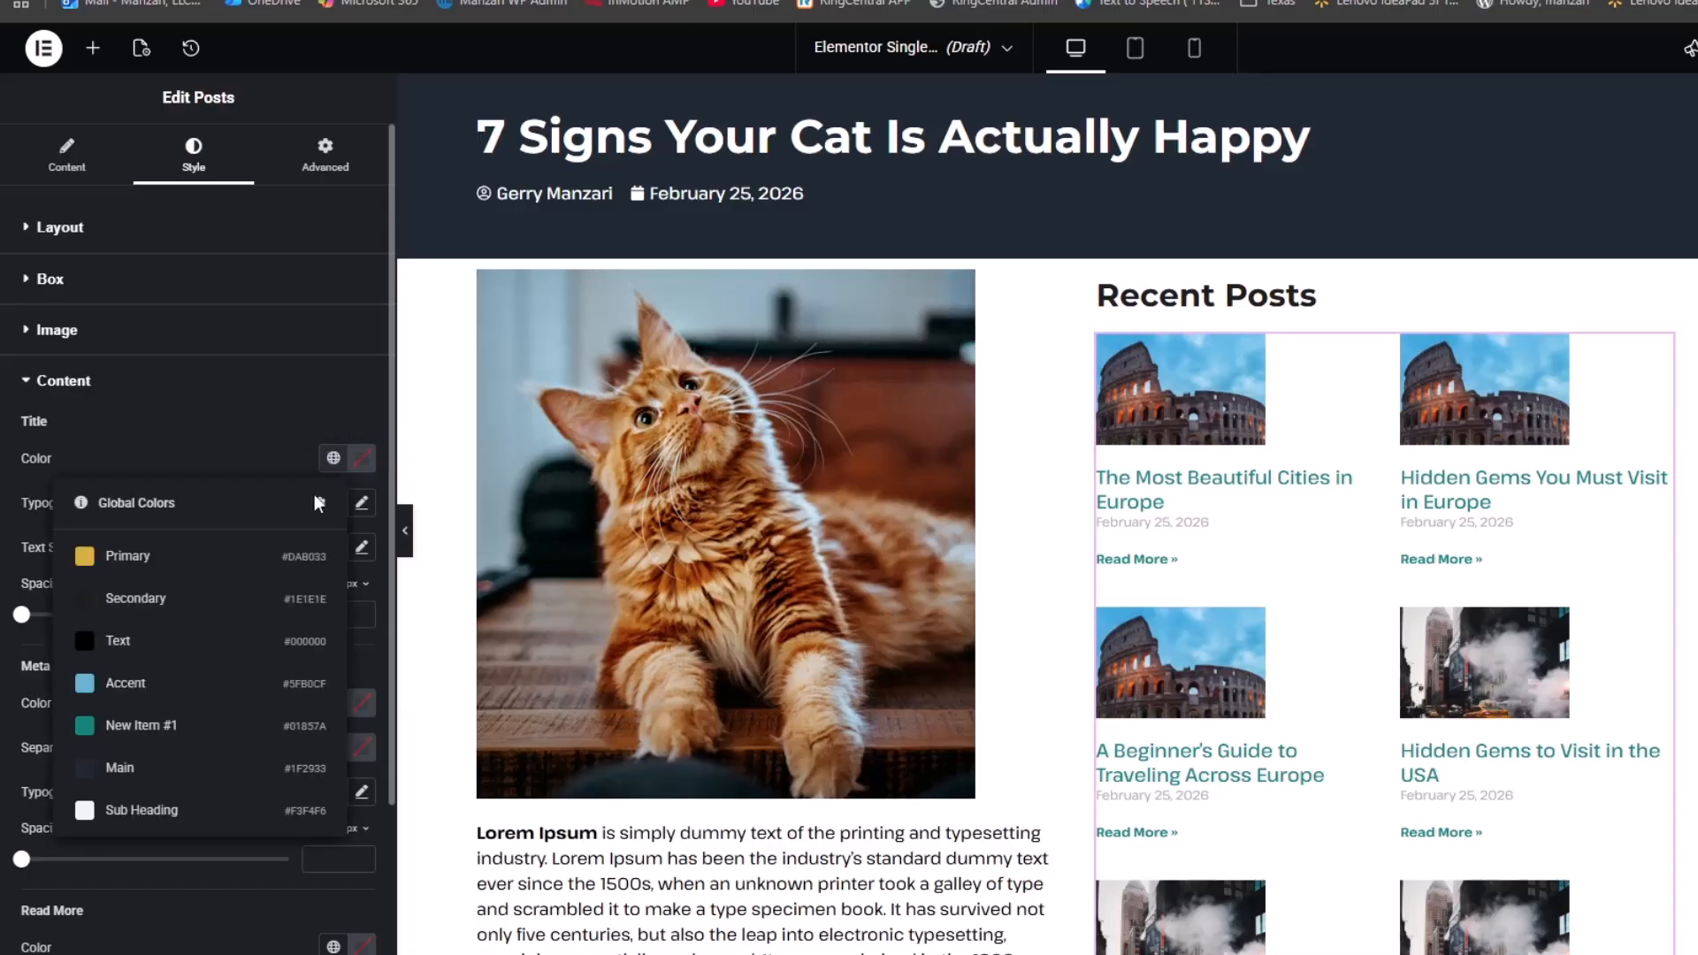
{"action": "left_click", "coordinate": [209, 770]}
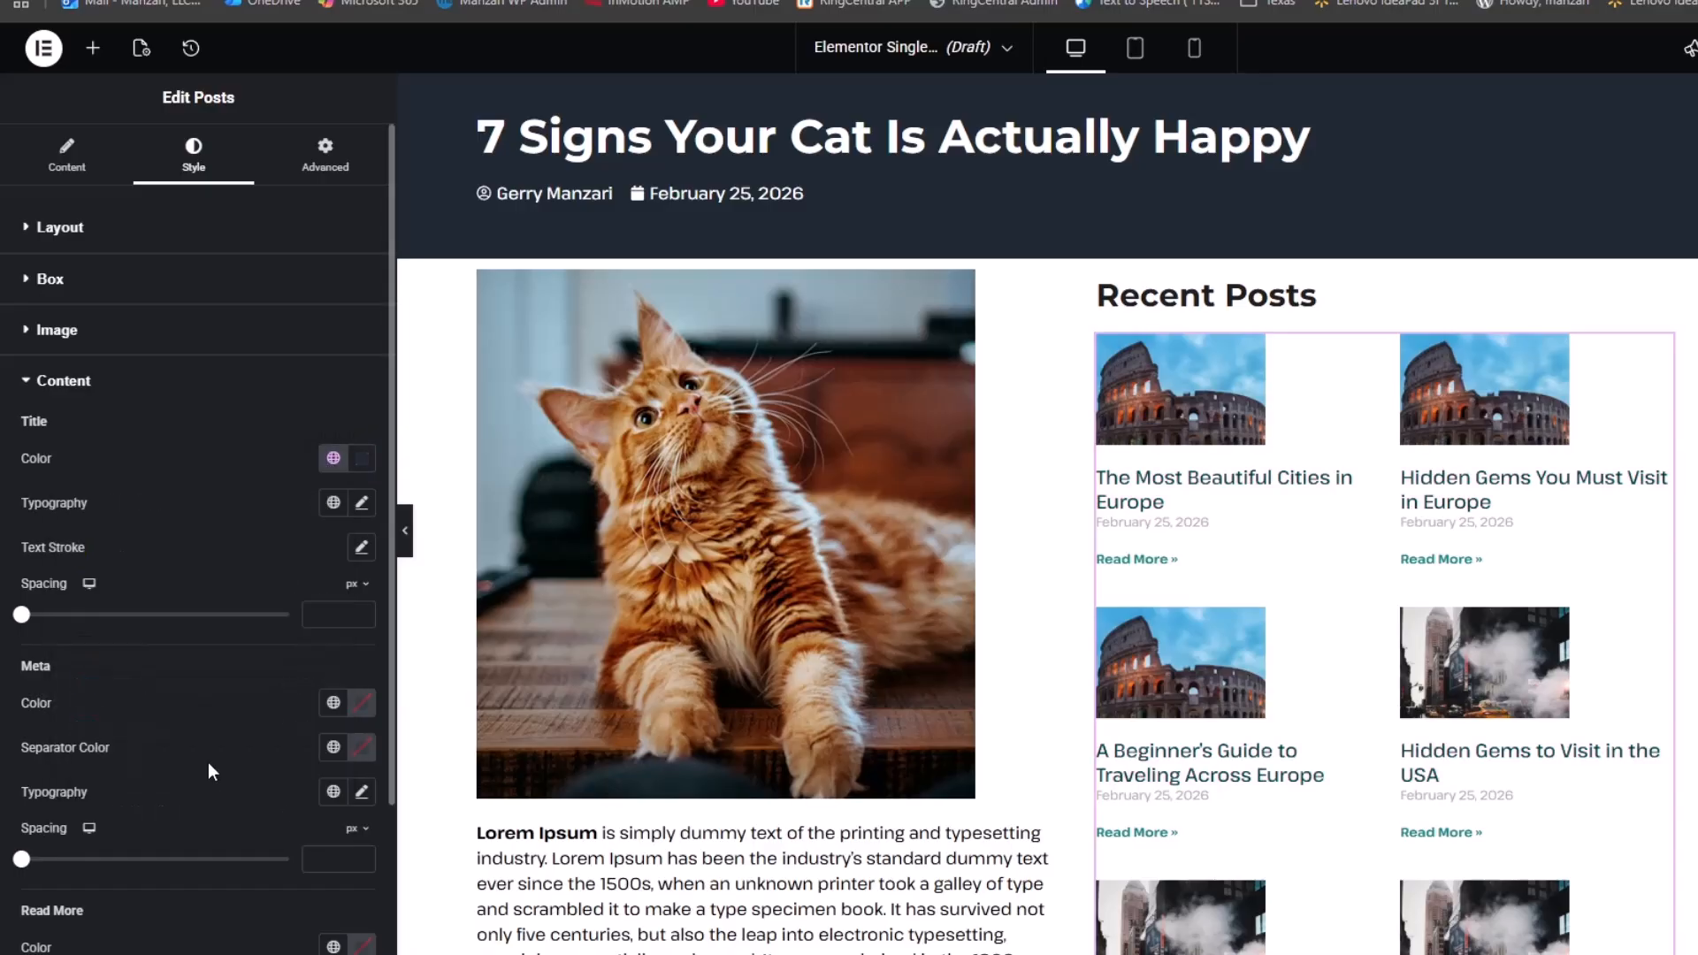
{"action": "left_click", "coordinate": [362, 503]}
{"action": "left_click_drag", "start_coordinate": [40, 674], "coordinate": [59, 681]}
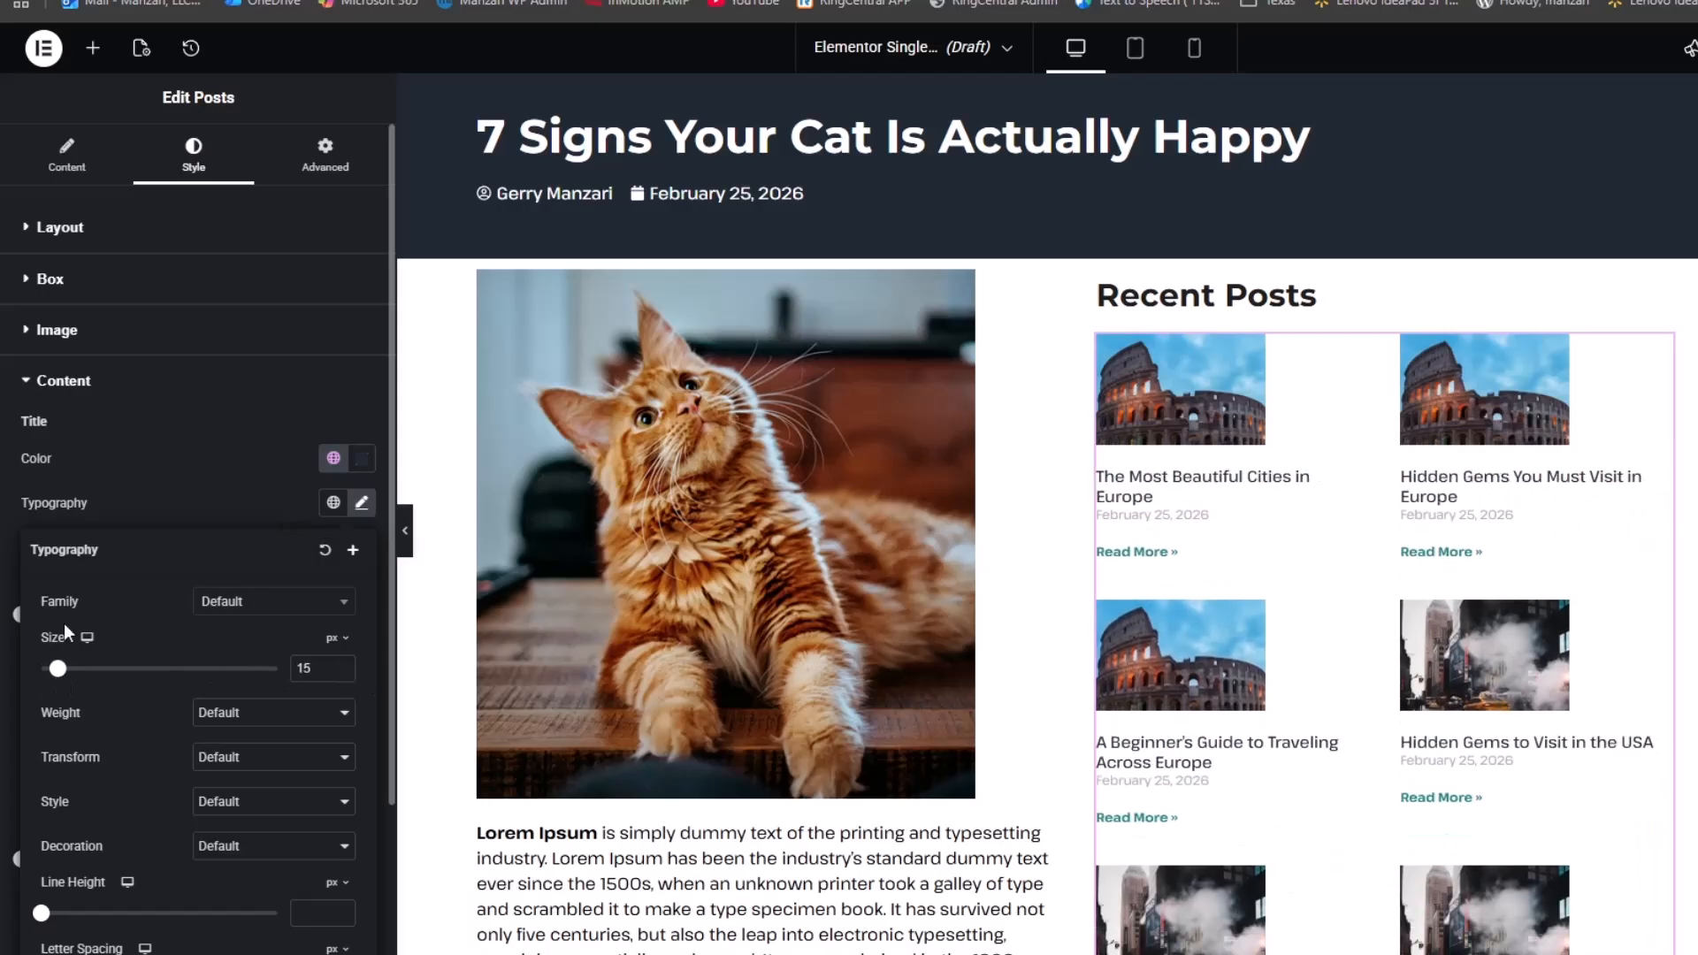
{"action": "left_click", "coordinate": [239, 471]}
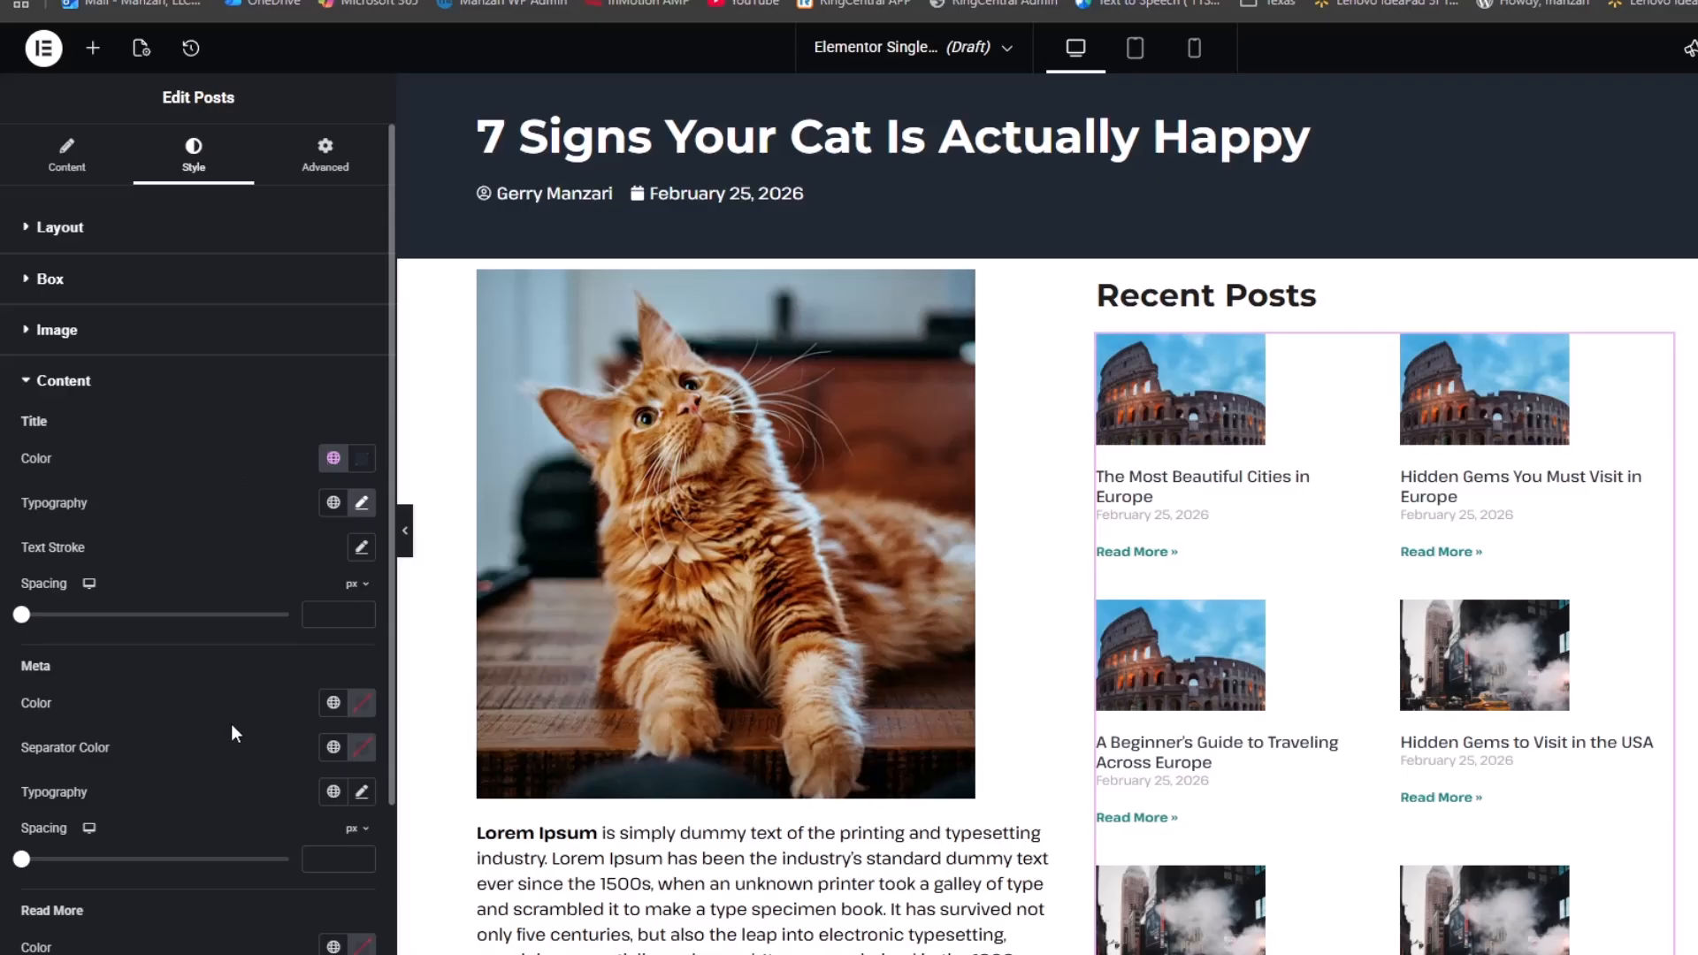
Make the meta text grey and the Read More links Accent, then preview full-width
{"action": "scroll", "coordinate": [231, 723], "scroll_direction": "down", "scroll_amount": 3}
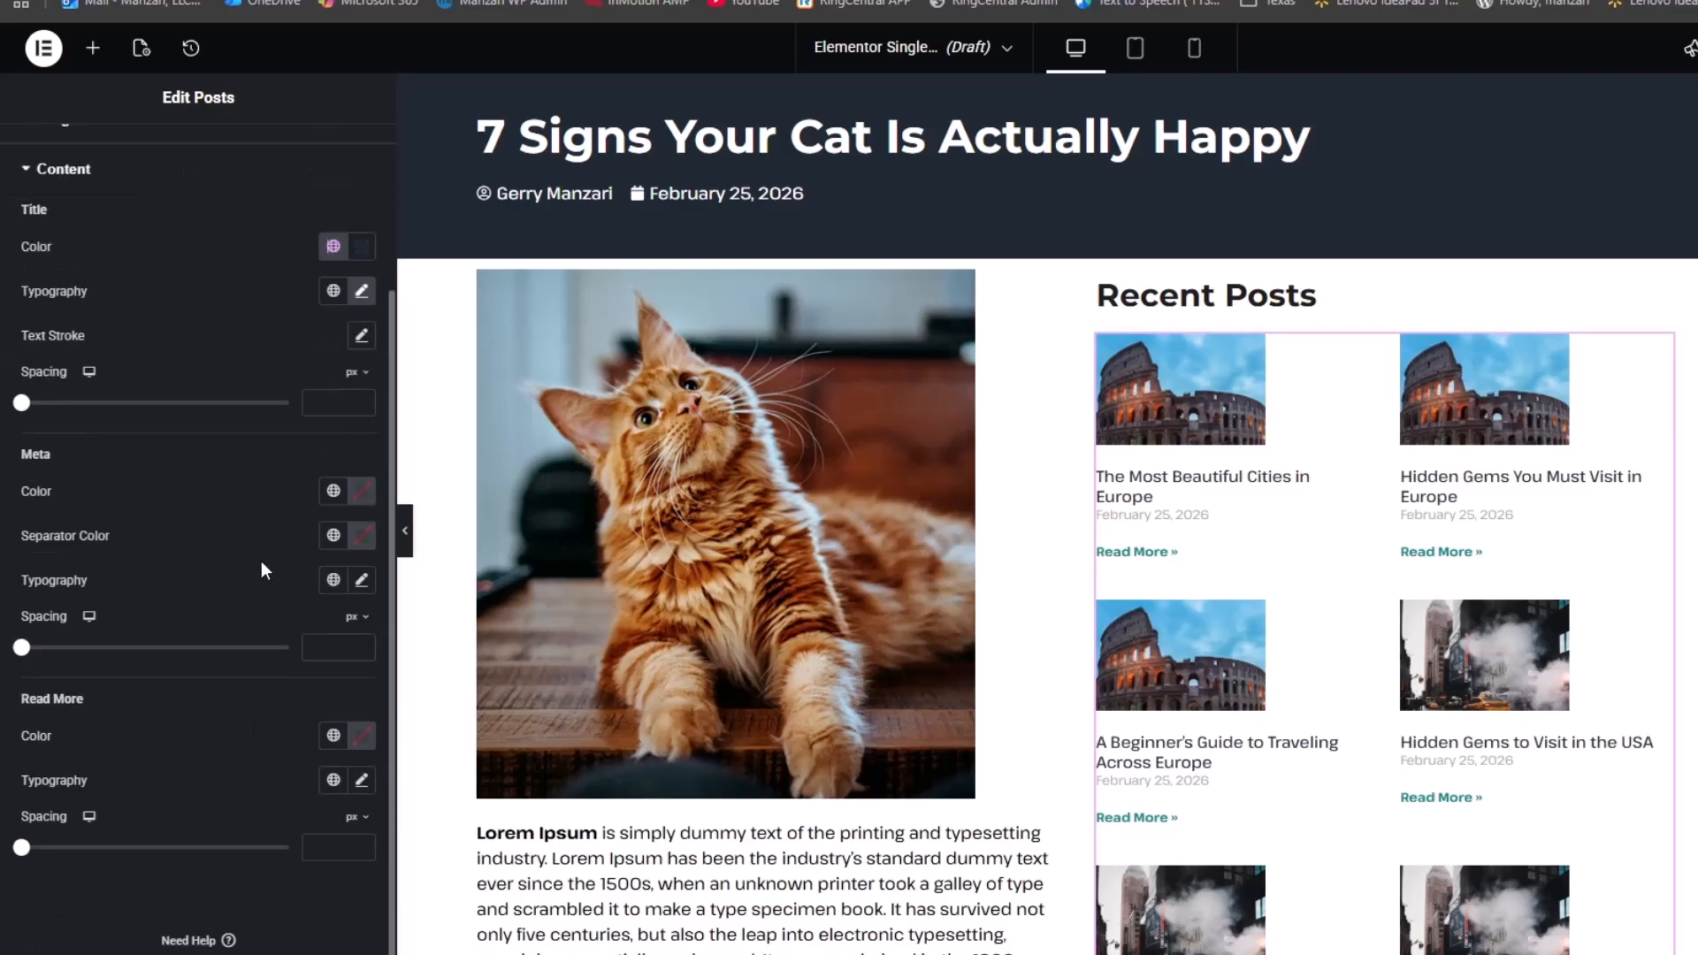
{"action": "left_click", "coordinate": [362, 491]}
{"action": "left_click_drag", "start_coordinate": [358, 654], "coordinate": [199, 651]}
{"action": "left_click", "coordinate": [193, 644]}
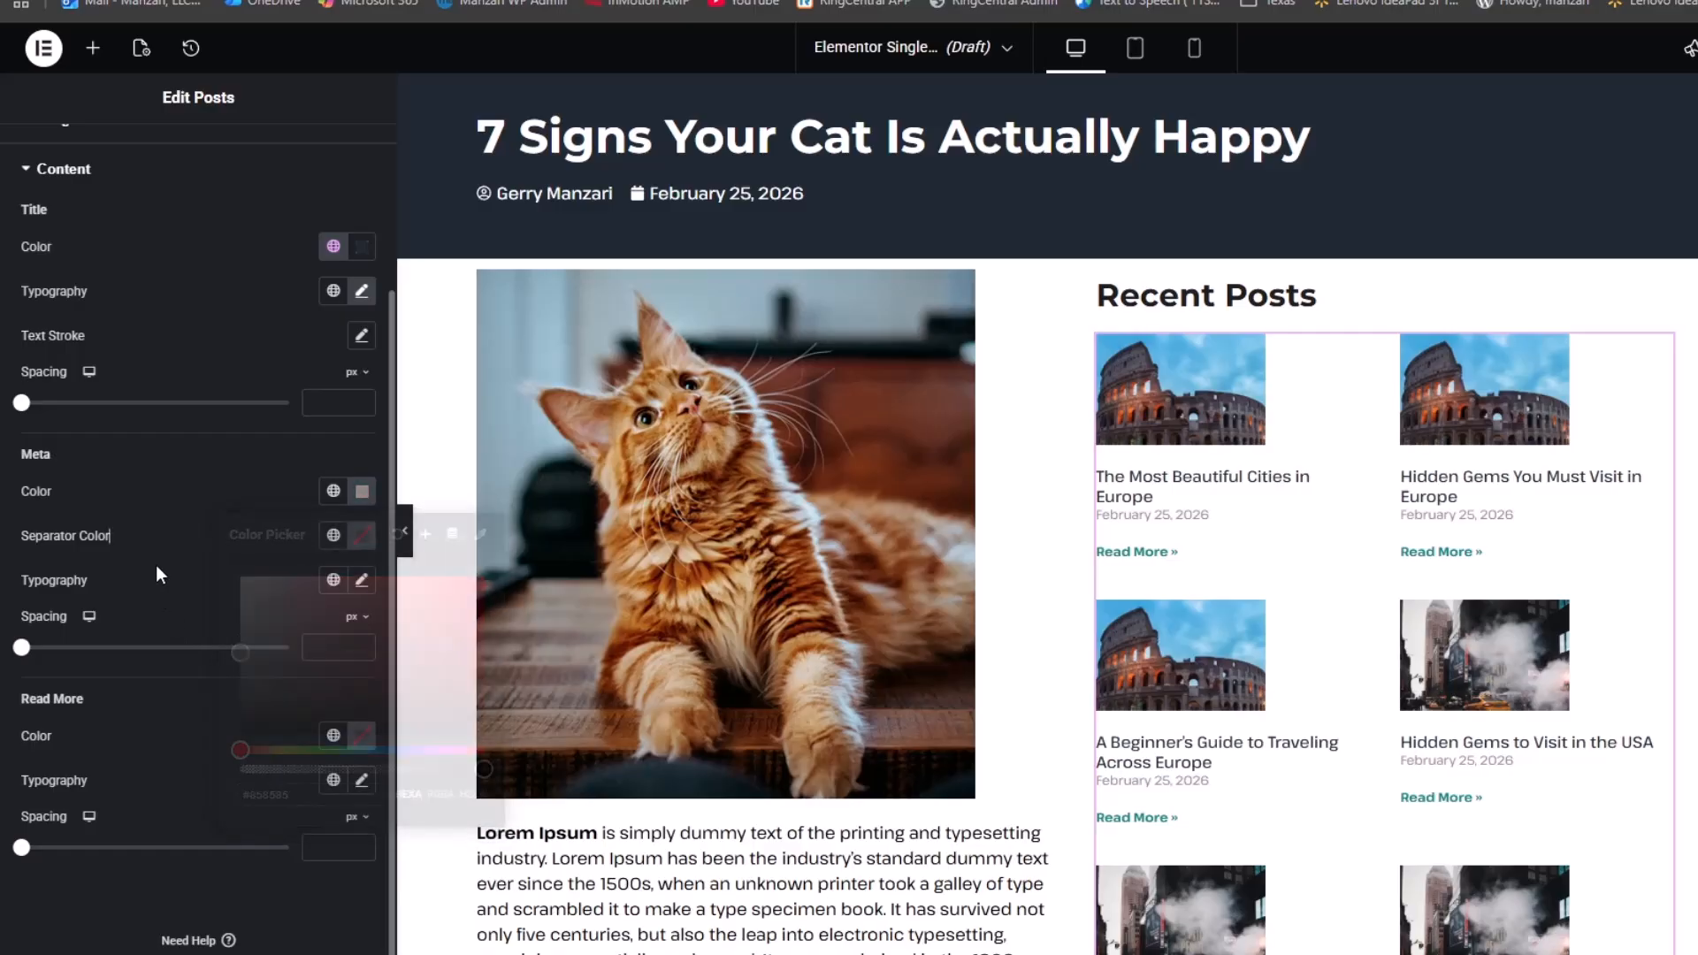
{"action": "left_click", "coordinate": [334, 735]}
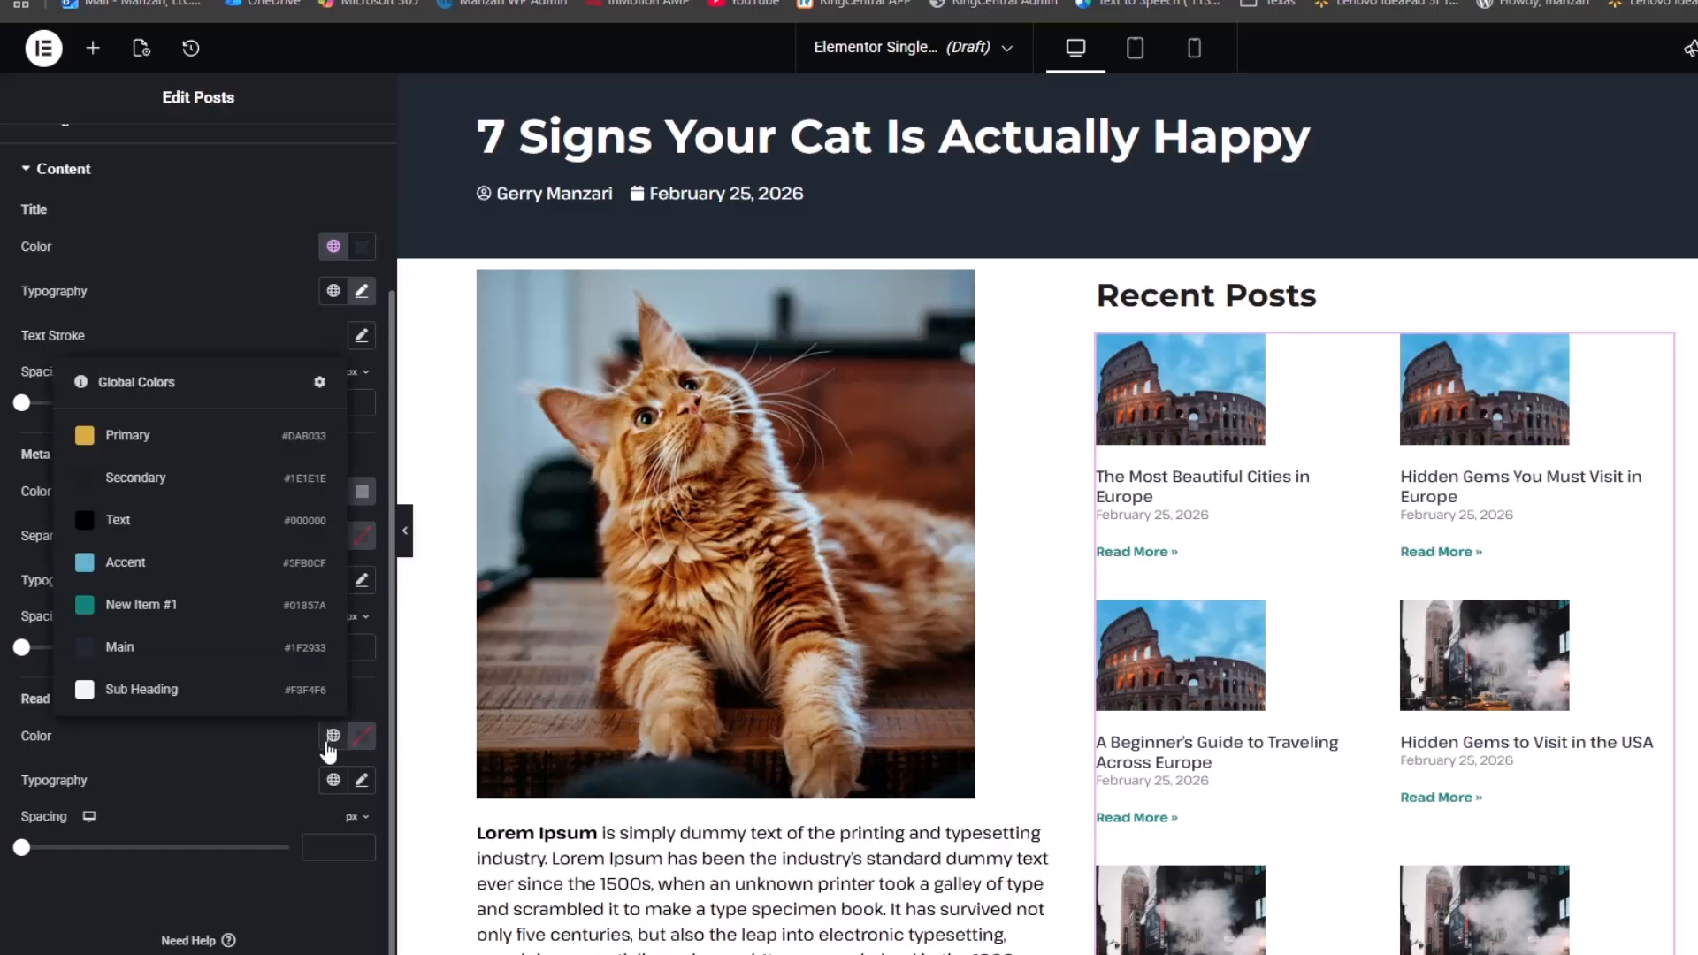
{"action": "left_click", "coordinate": [156, 557]}
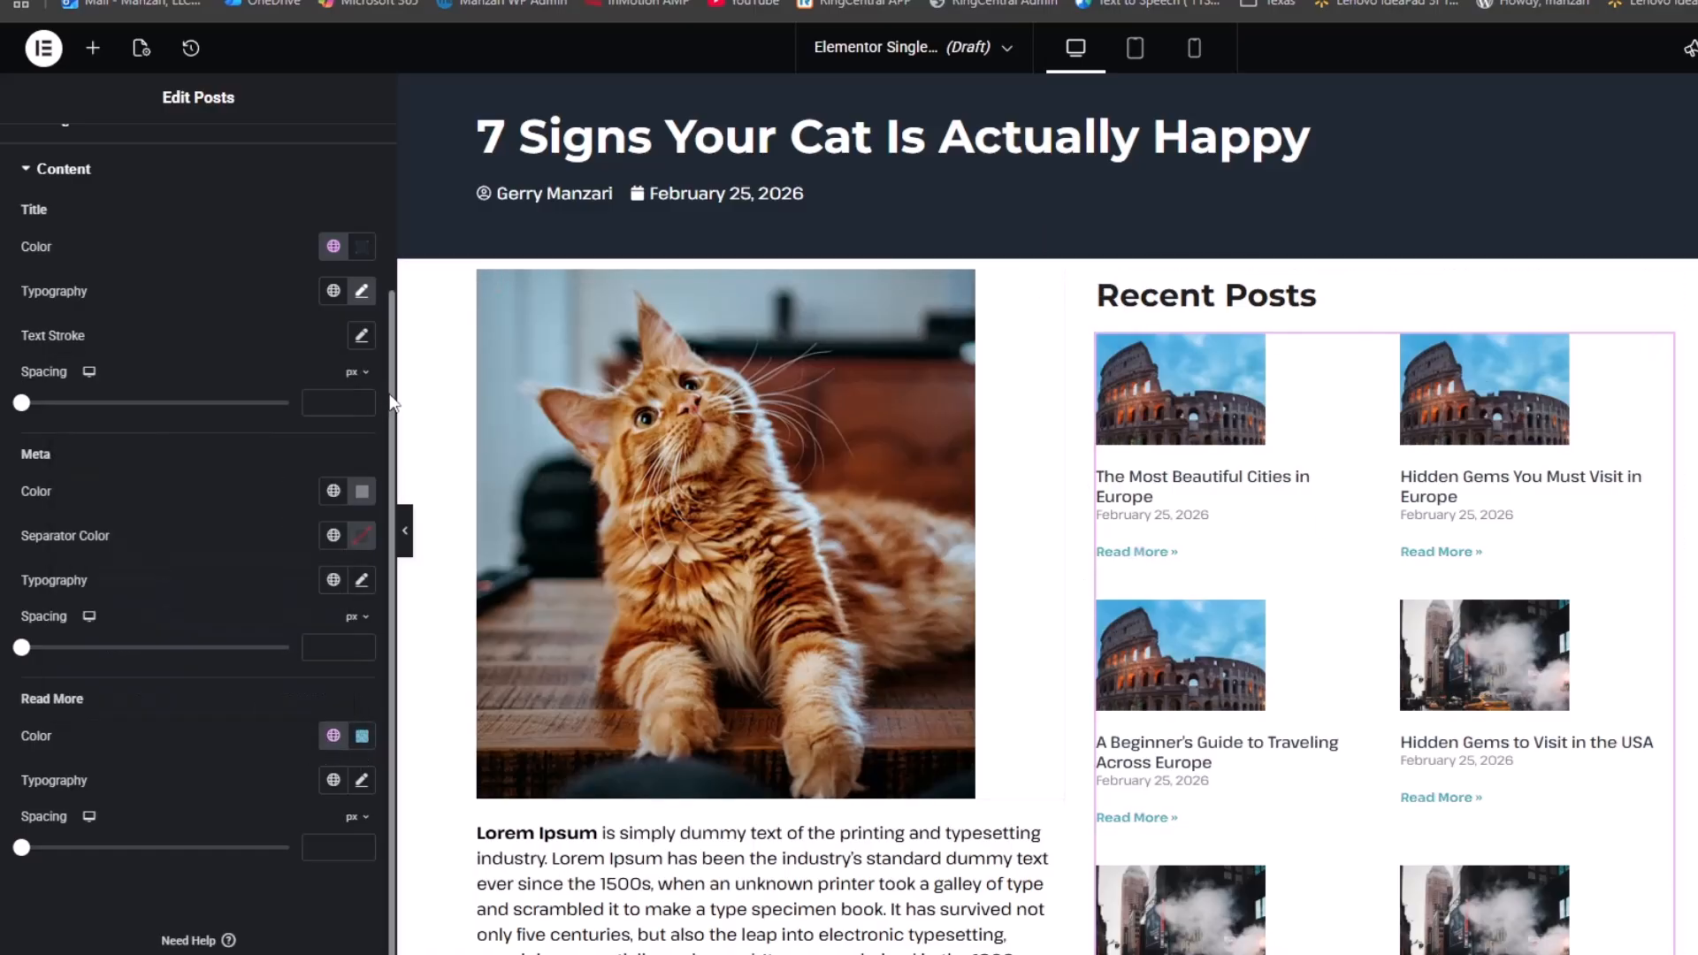
{"action": "left_click", "coordinate": [404, 530]}
{"action": "scroll", "coordinate": [785, 536], "scroll_direction": "down", "scroll_amount": 2}
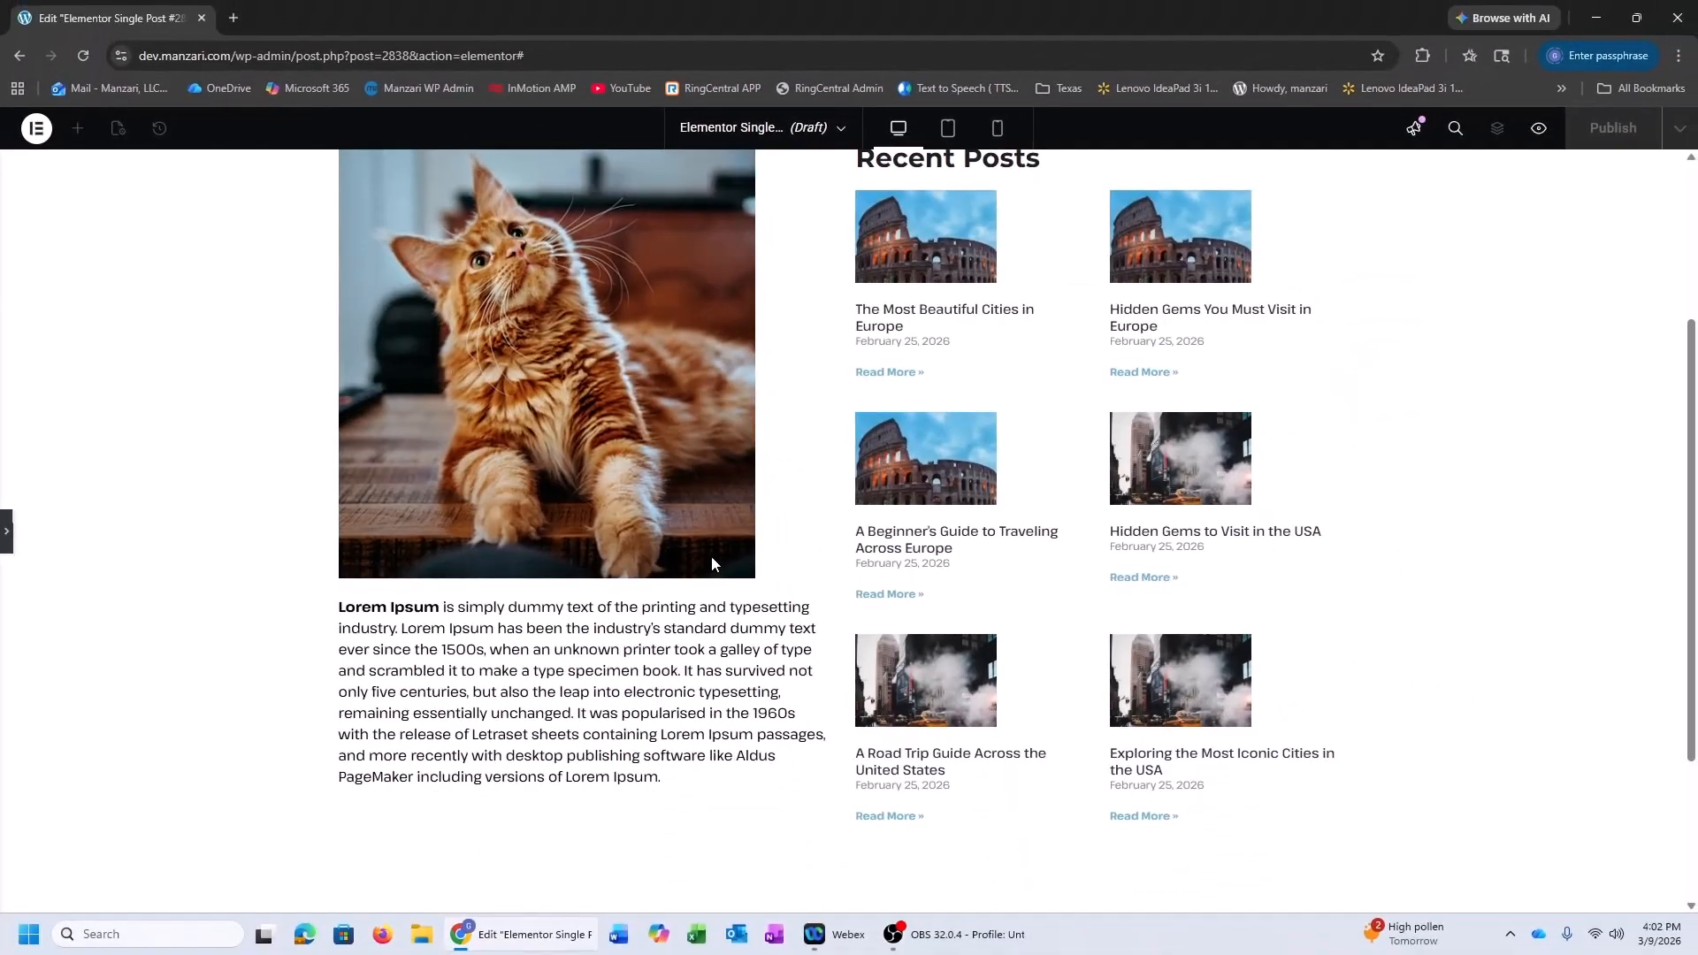
Widen the image-and-article container to about 64%, narrowing the Recent Posts sidebar
{"action": "scroll", "coordinate": [713, 564], "scroll_direction": "up", "scroll_amount": 3}
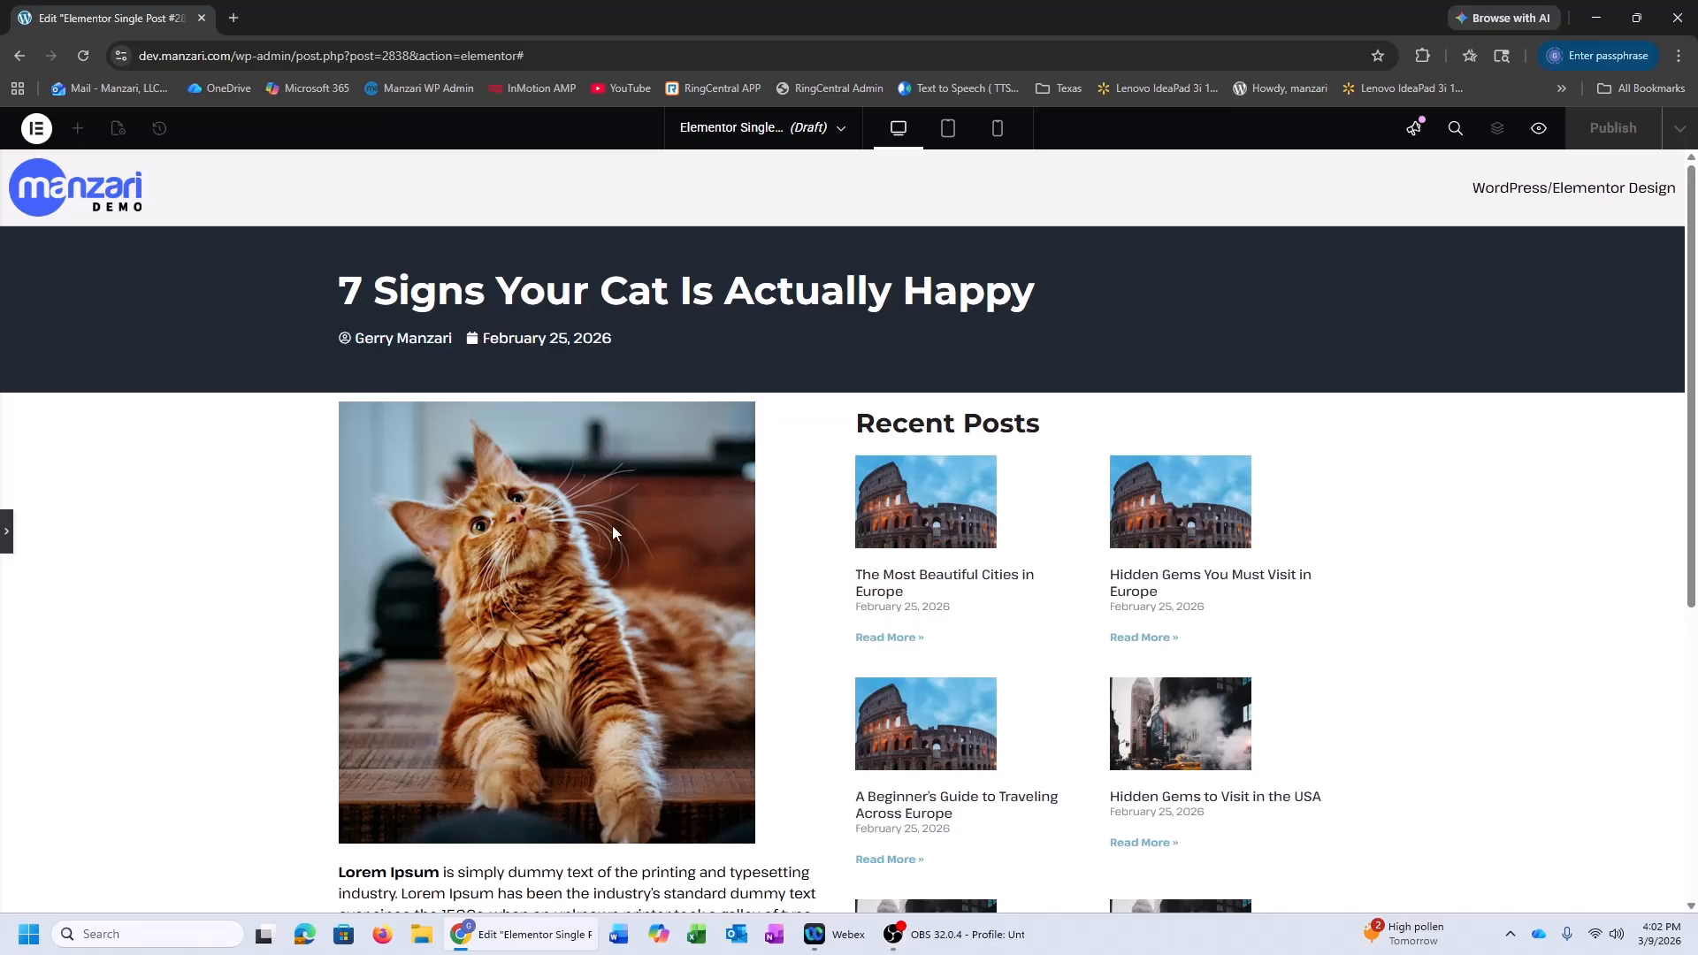
{"action": "scroll", "coordinate": [672, 500], "scroll_direction": "down", "scroll_amount": 5}
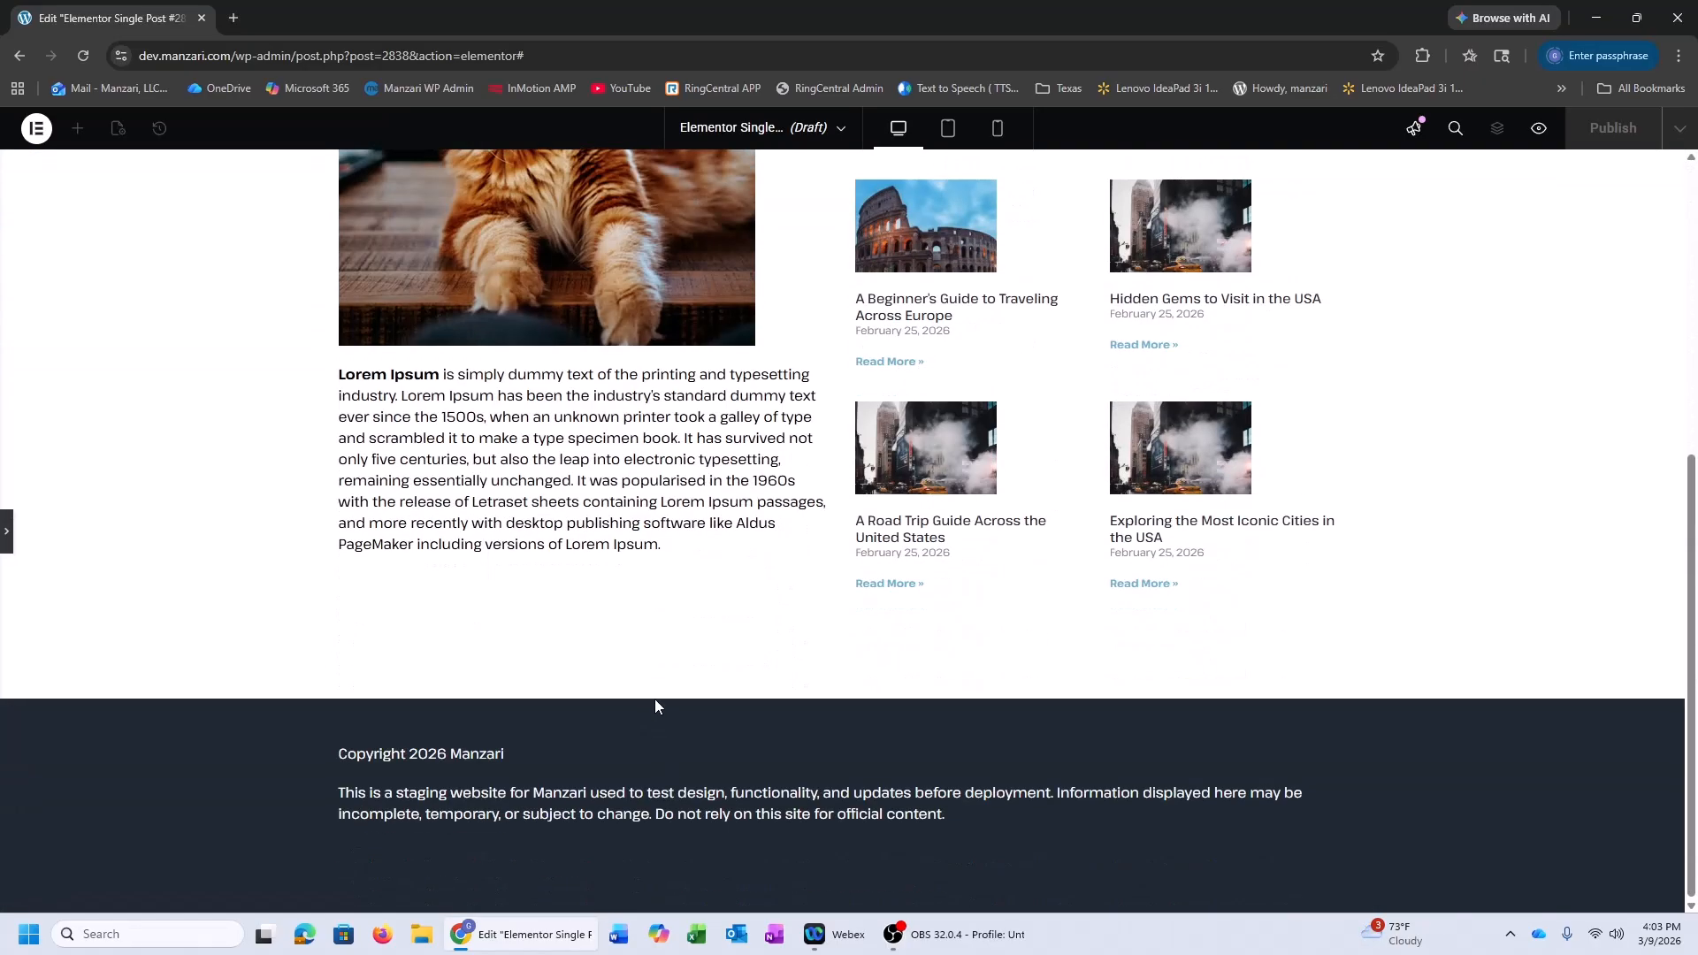
{"action": "scroll", "coordinate": [655, 699], "scroll_direction": "up", "scroll_amount": 5}
{"action": "left_click", "coordinate": [5, 548]}
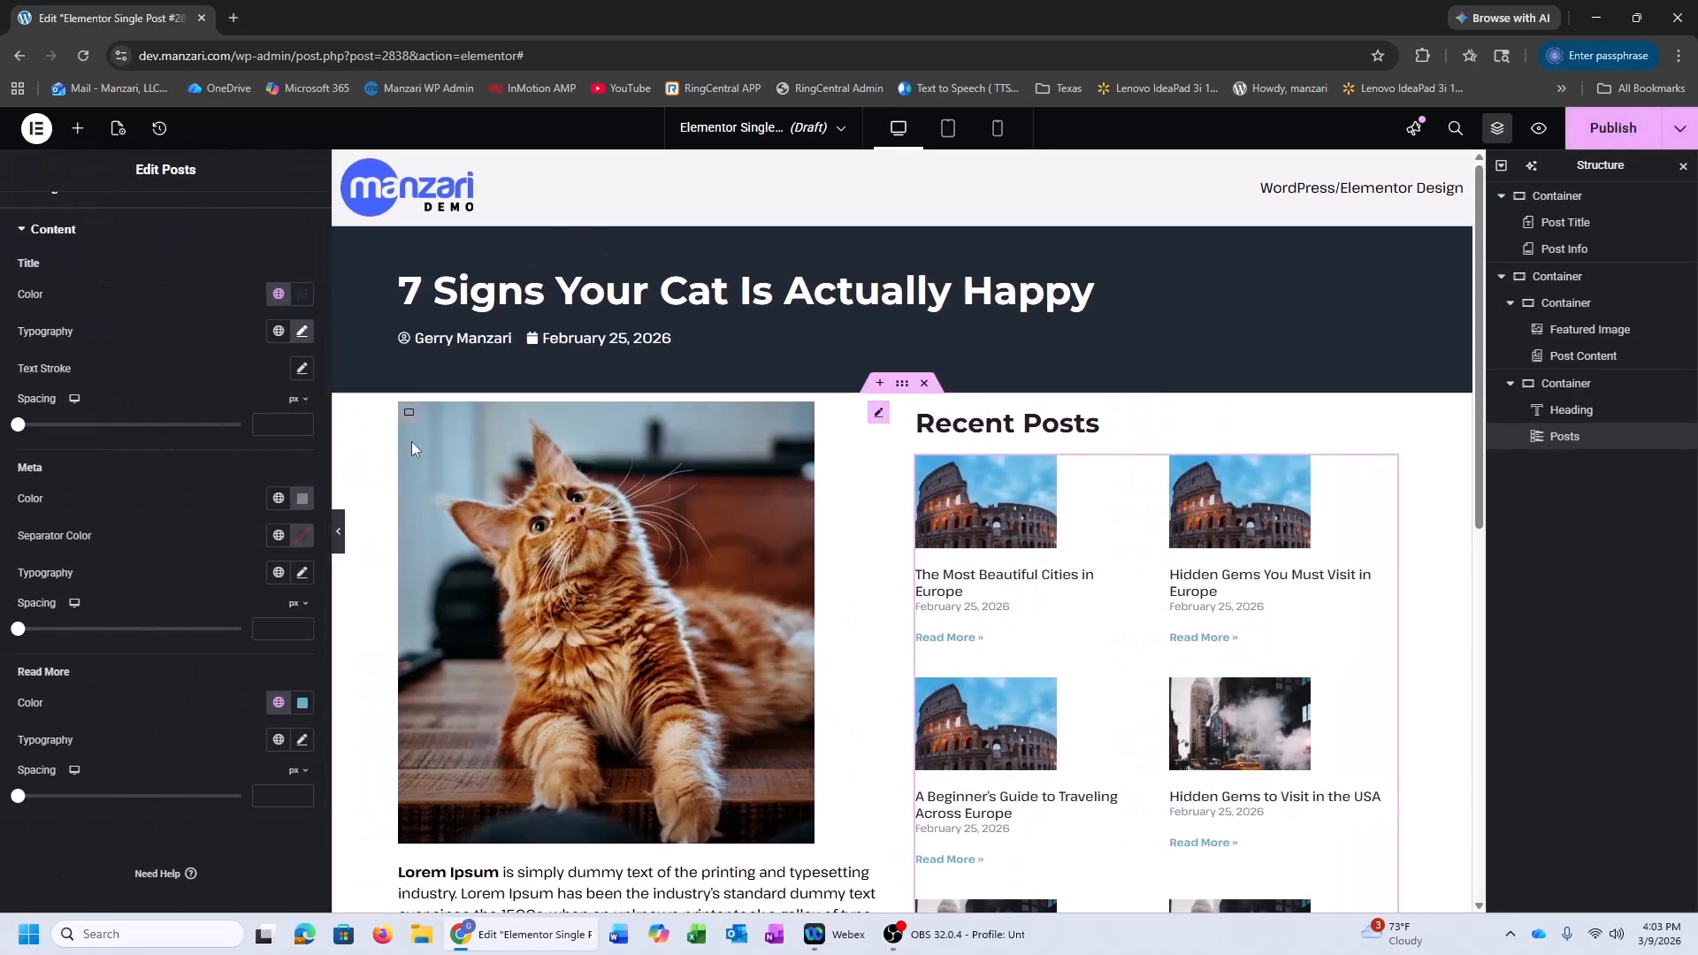
{"action": "left_click", "coordinate": [409, 413]}
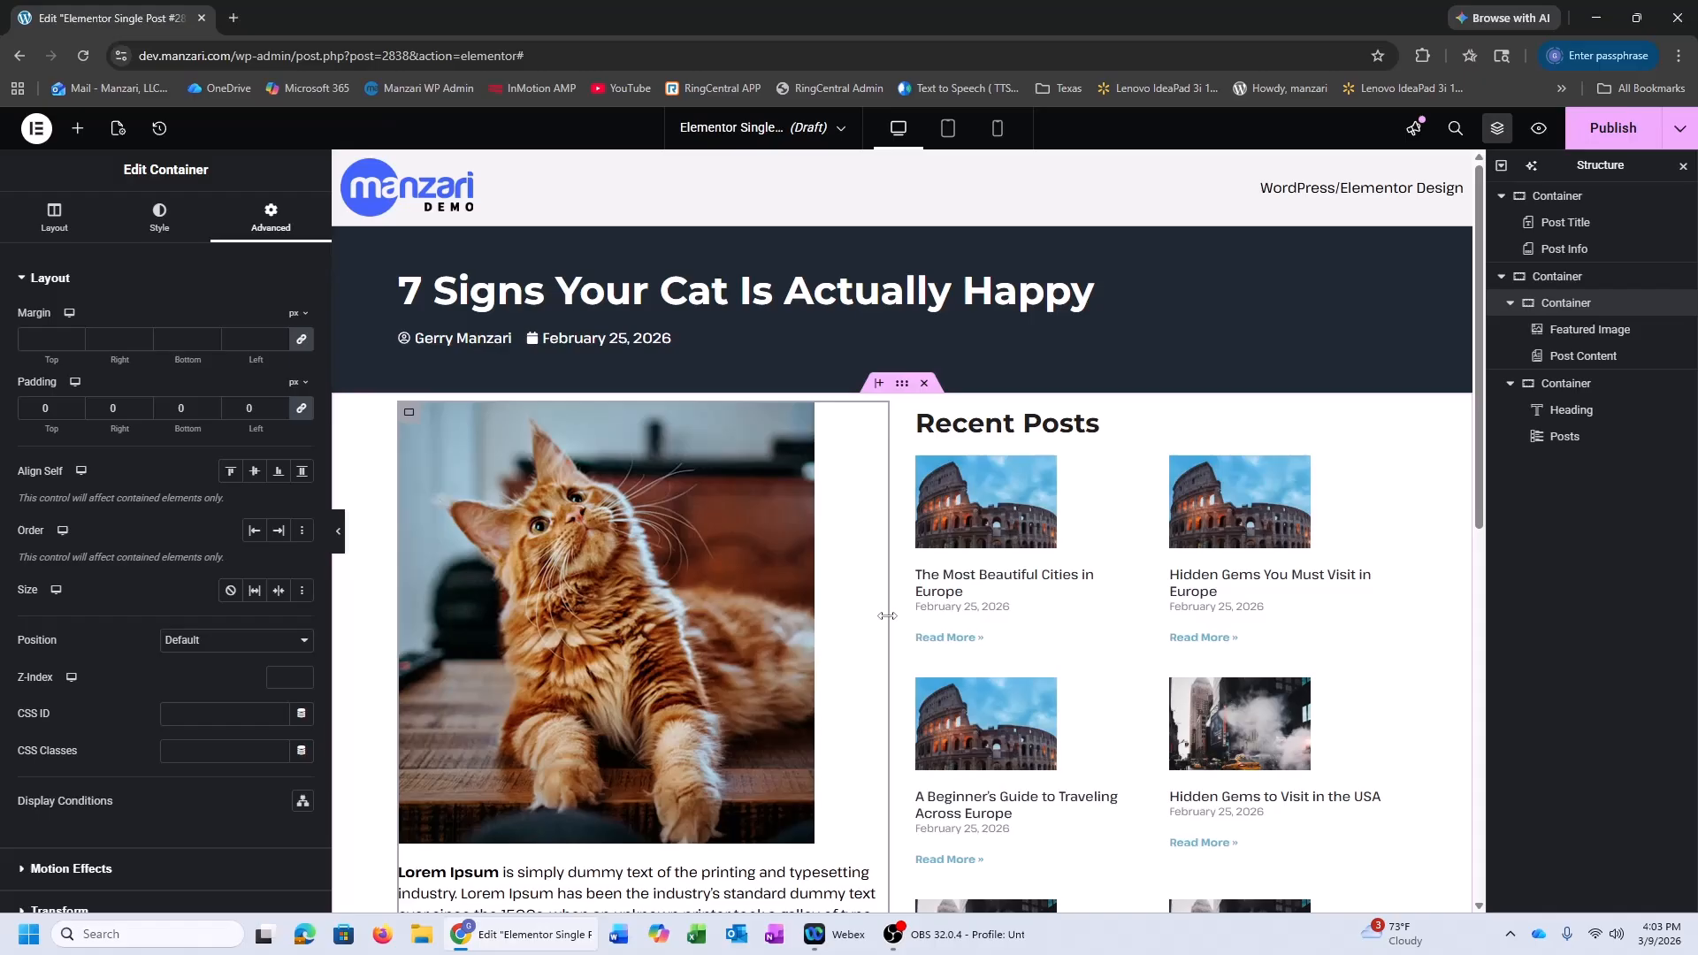
{"action": "left_click_drag", "start_coordinate": [887, 615], "coordinate": [1078, 647]}
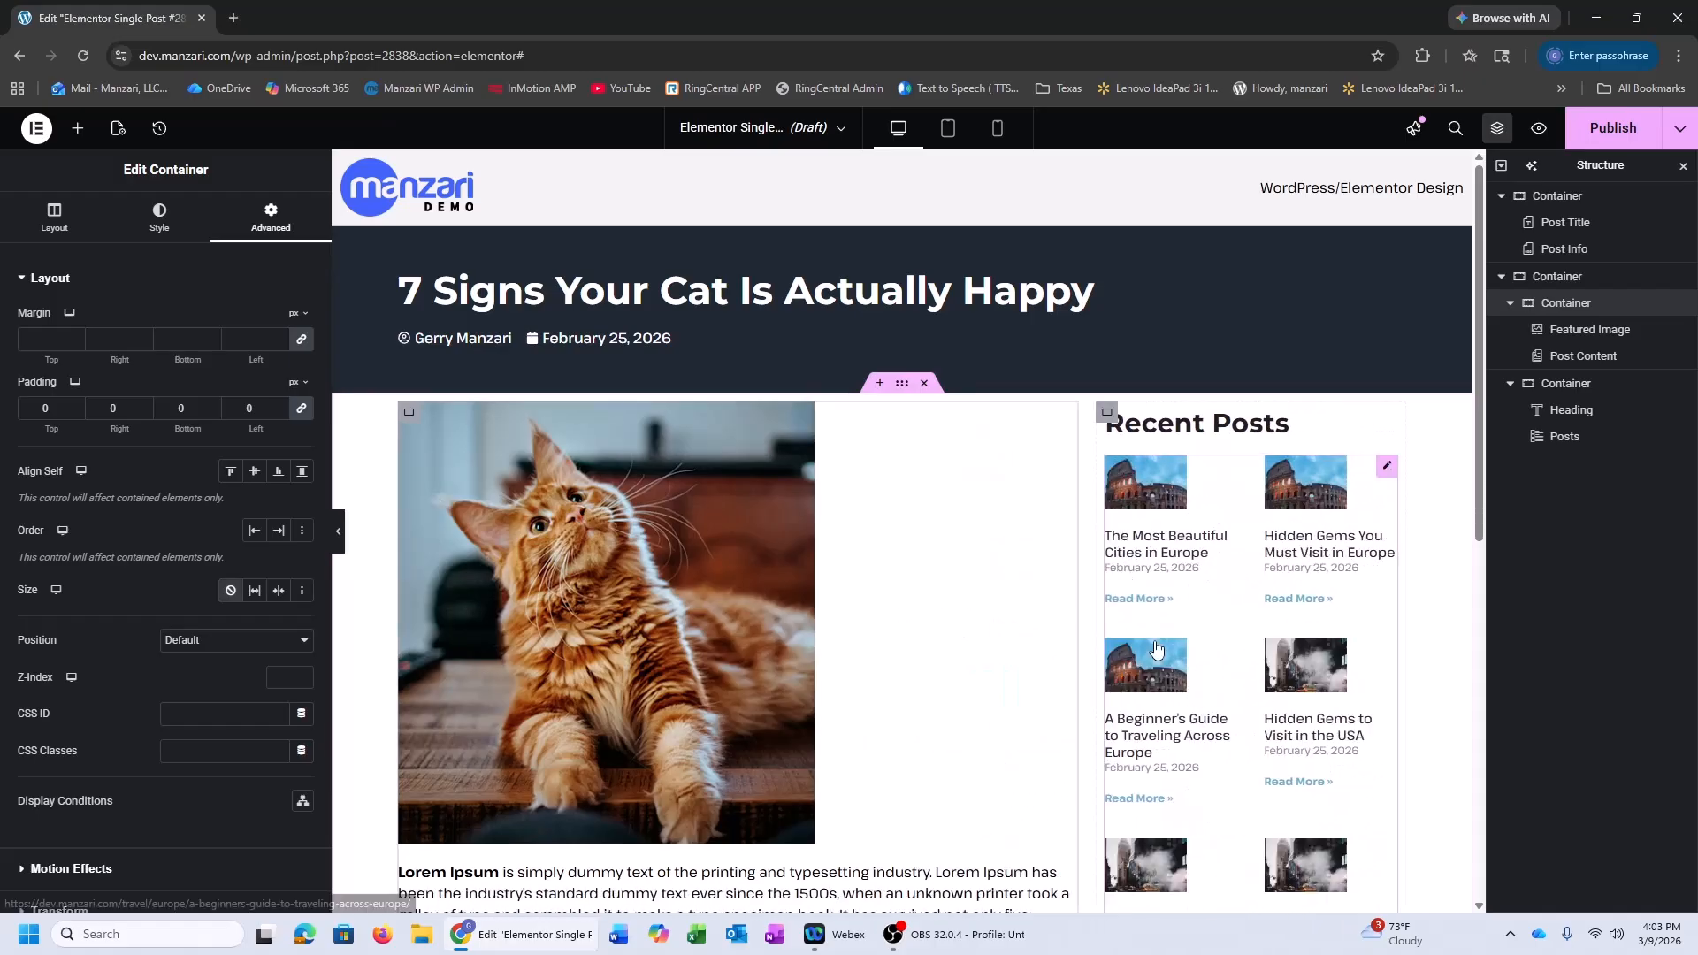
Preview the new layout full-width, then select the Recent Posts sidebar container
{"action": "scroll", "coordinate": [1167, 574], "scroll_direction": "down", "scroll_amount": 6}
{"action": "scroll", "coordinate": [1194, 495], "scroll_direction": "up", "scroll_amount": 4}
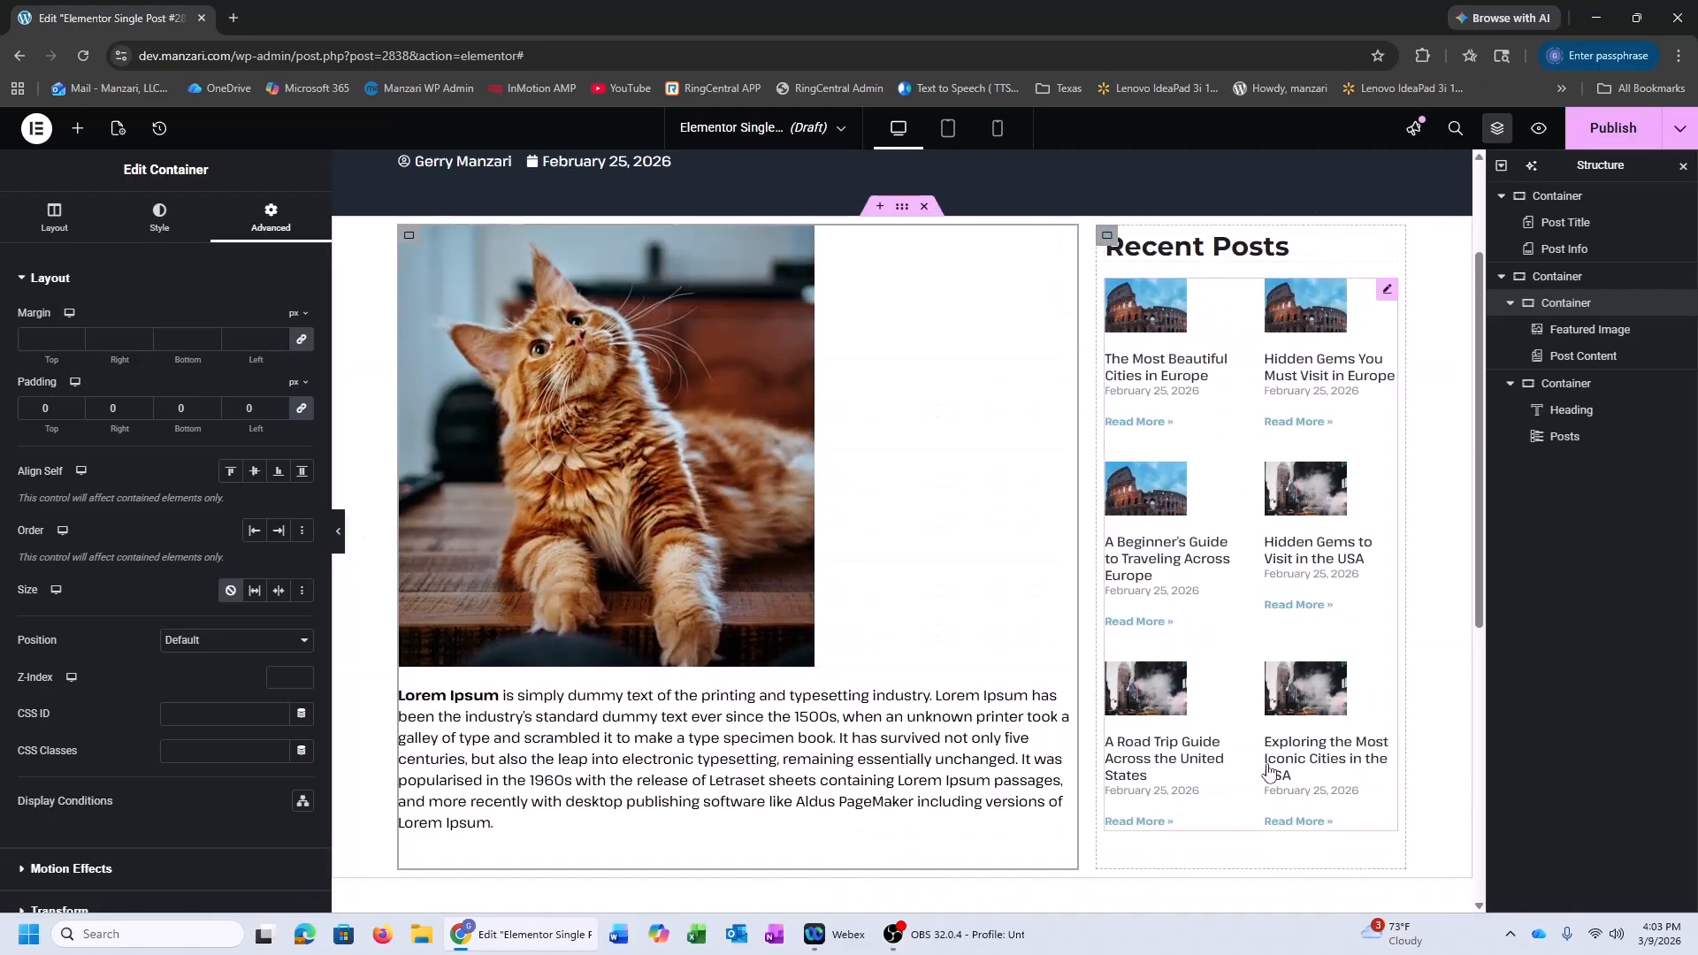
{"action": "left_click", "coordinate": [338, 530]}
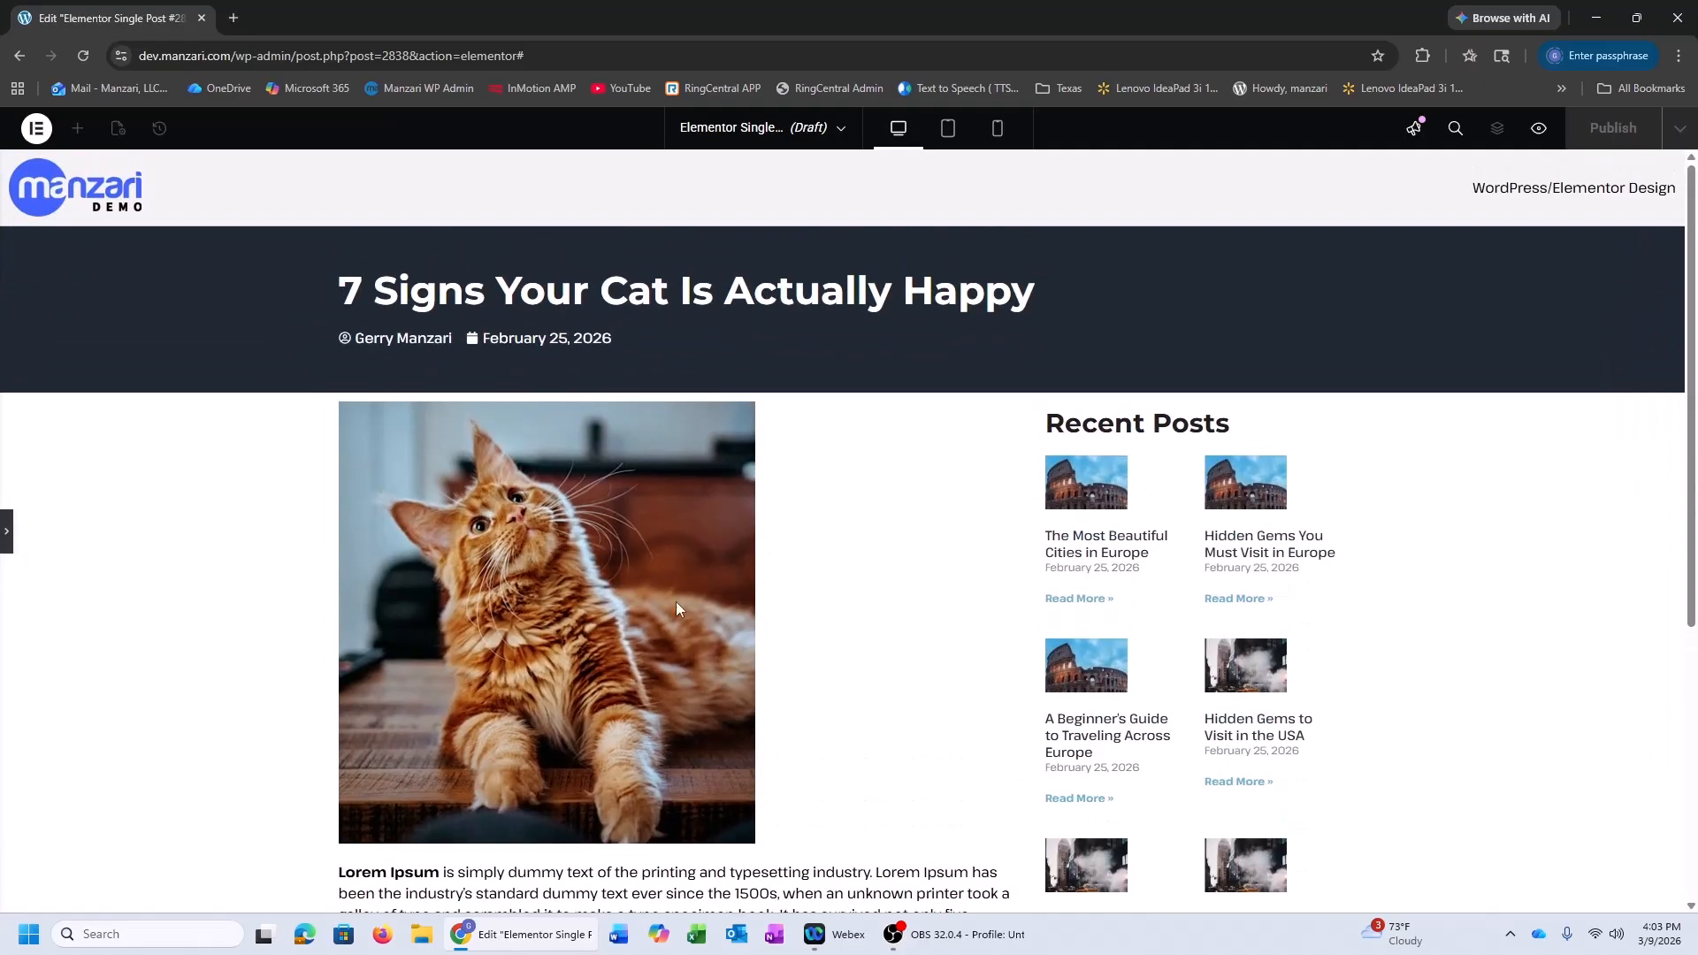
{"action": "scroll", "coordinate": [676, 608], "scroll_direction": "down", "scroll_amount": 5}
{"action": "scroll", "coordinate": [354, 609], "scroll_direction": "up", "scroll_amount": 7}
{"action": "left_click", "coordinate": [6, 531]}
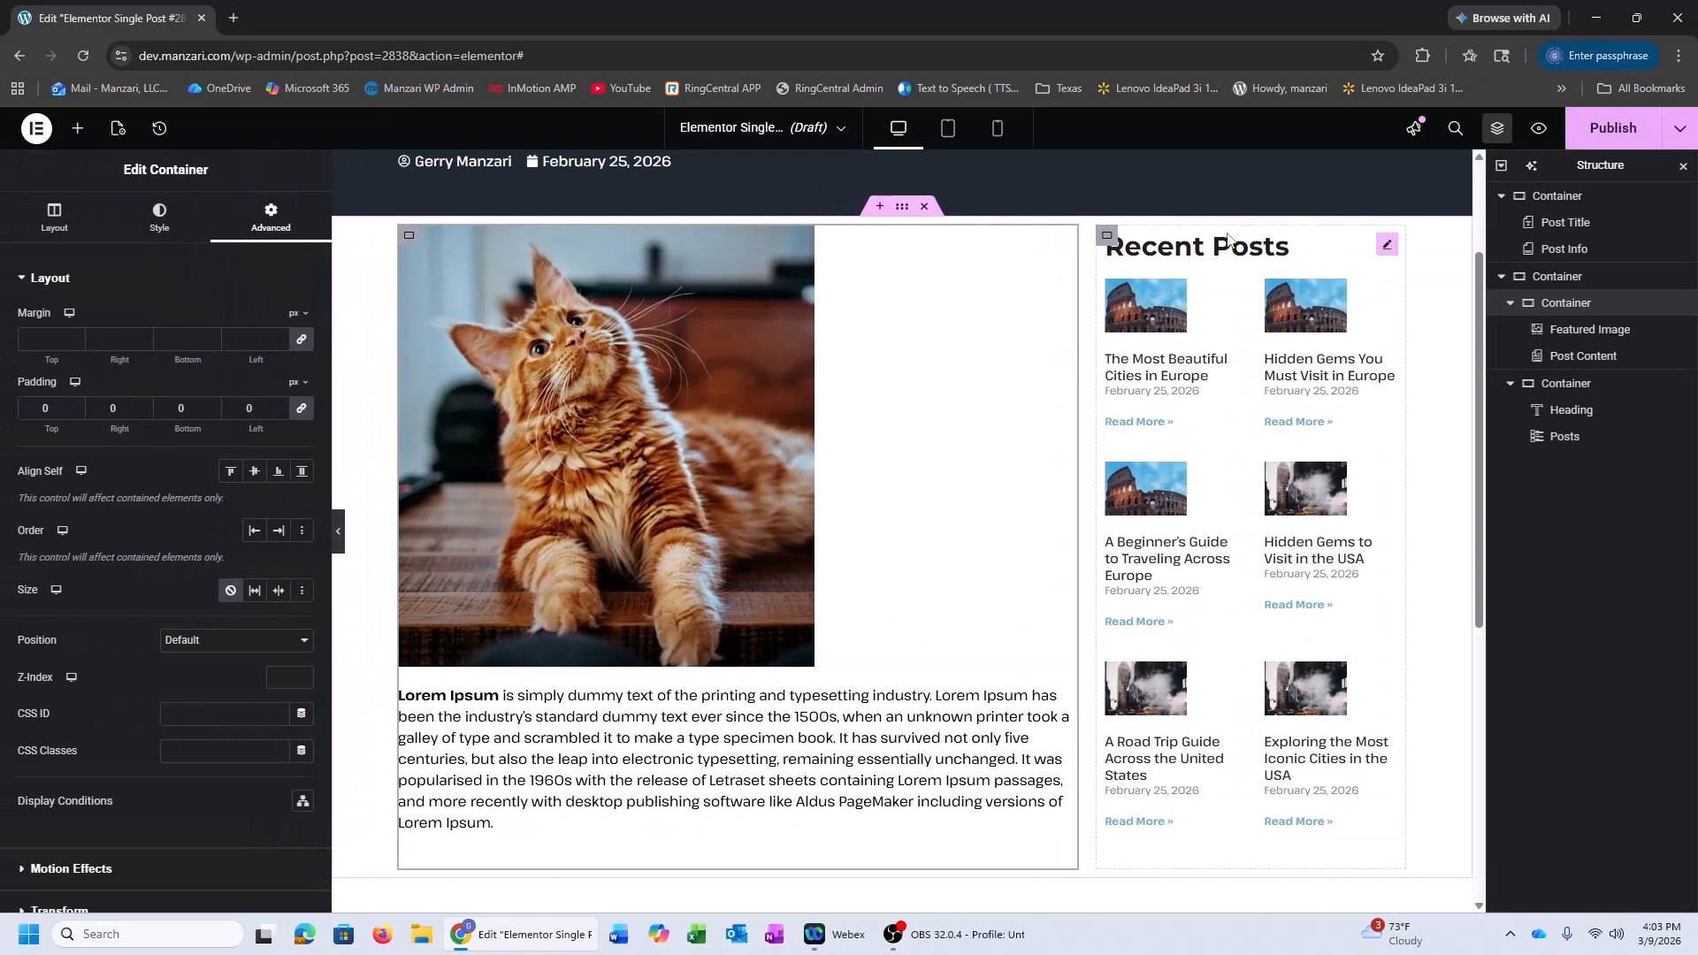
{"action": "left_click", "coordinate": [1107, 235]}
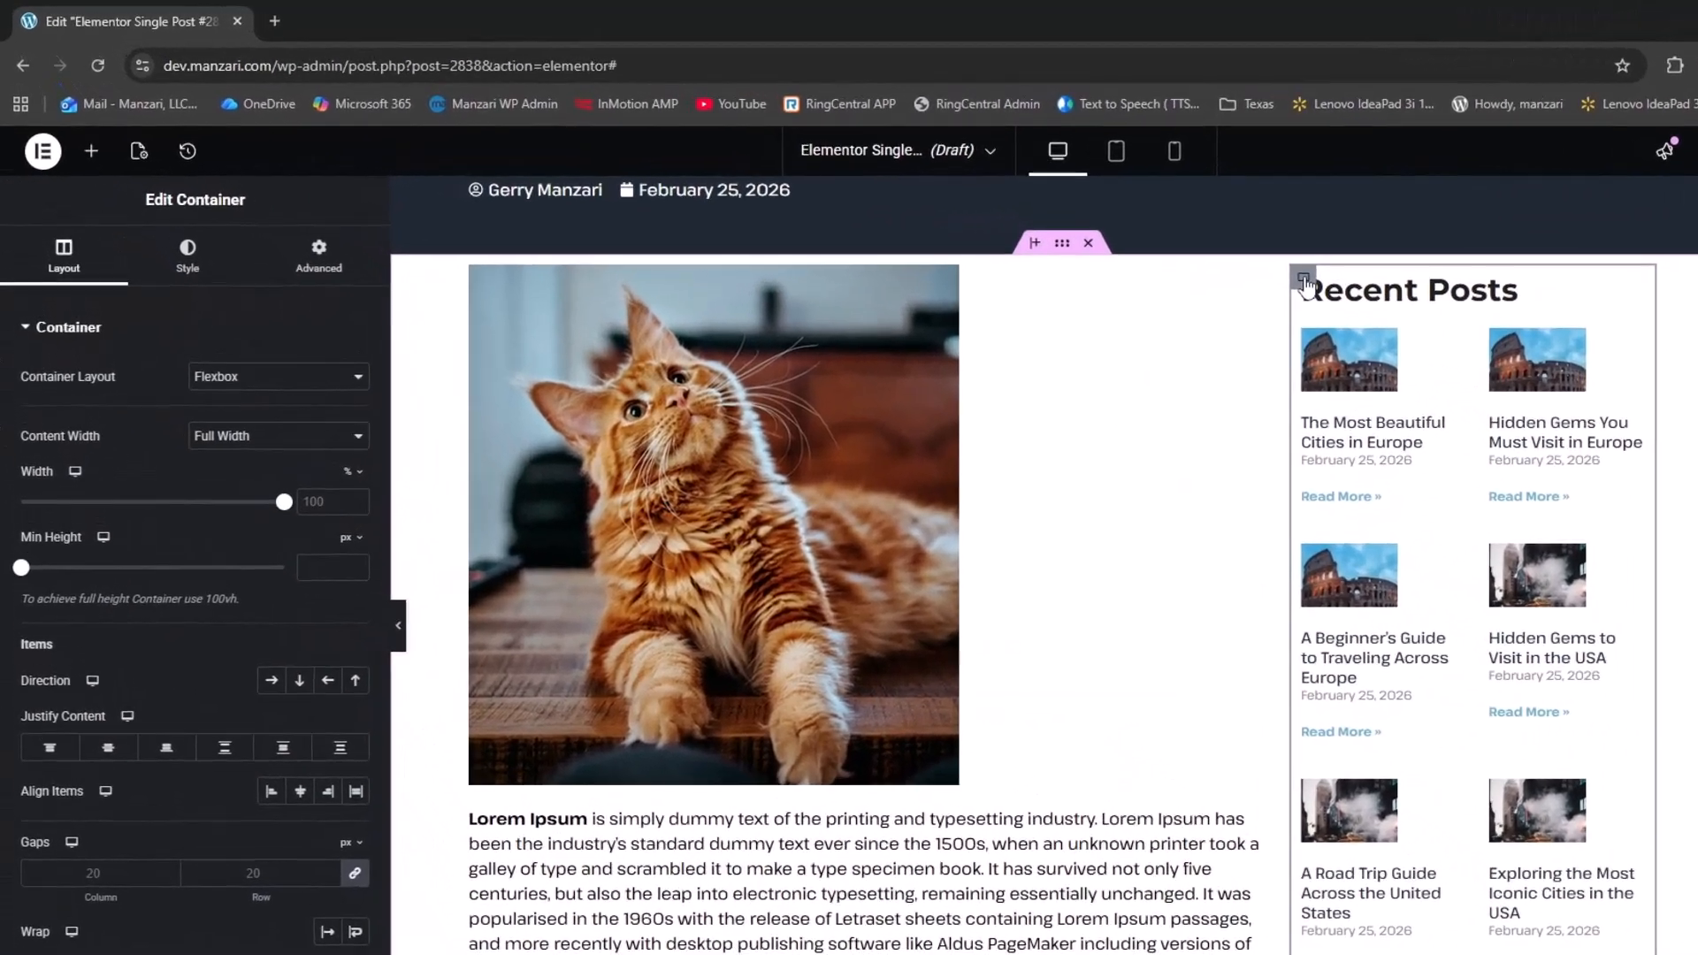
Give the Recent Posts sidebar a white global-colour background and preview it
{"action": "left_click", "coordinate": [187, 256]}
{"action": "left_click", "coordinate": [273, 428]}
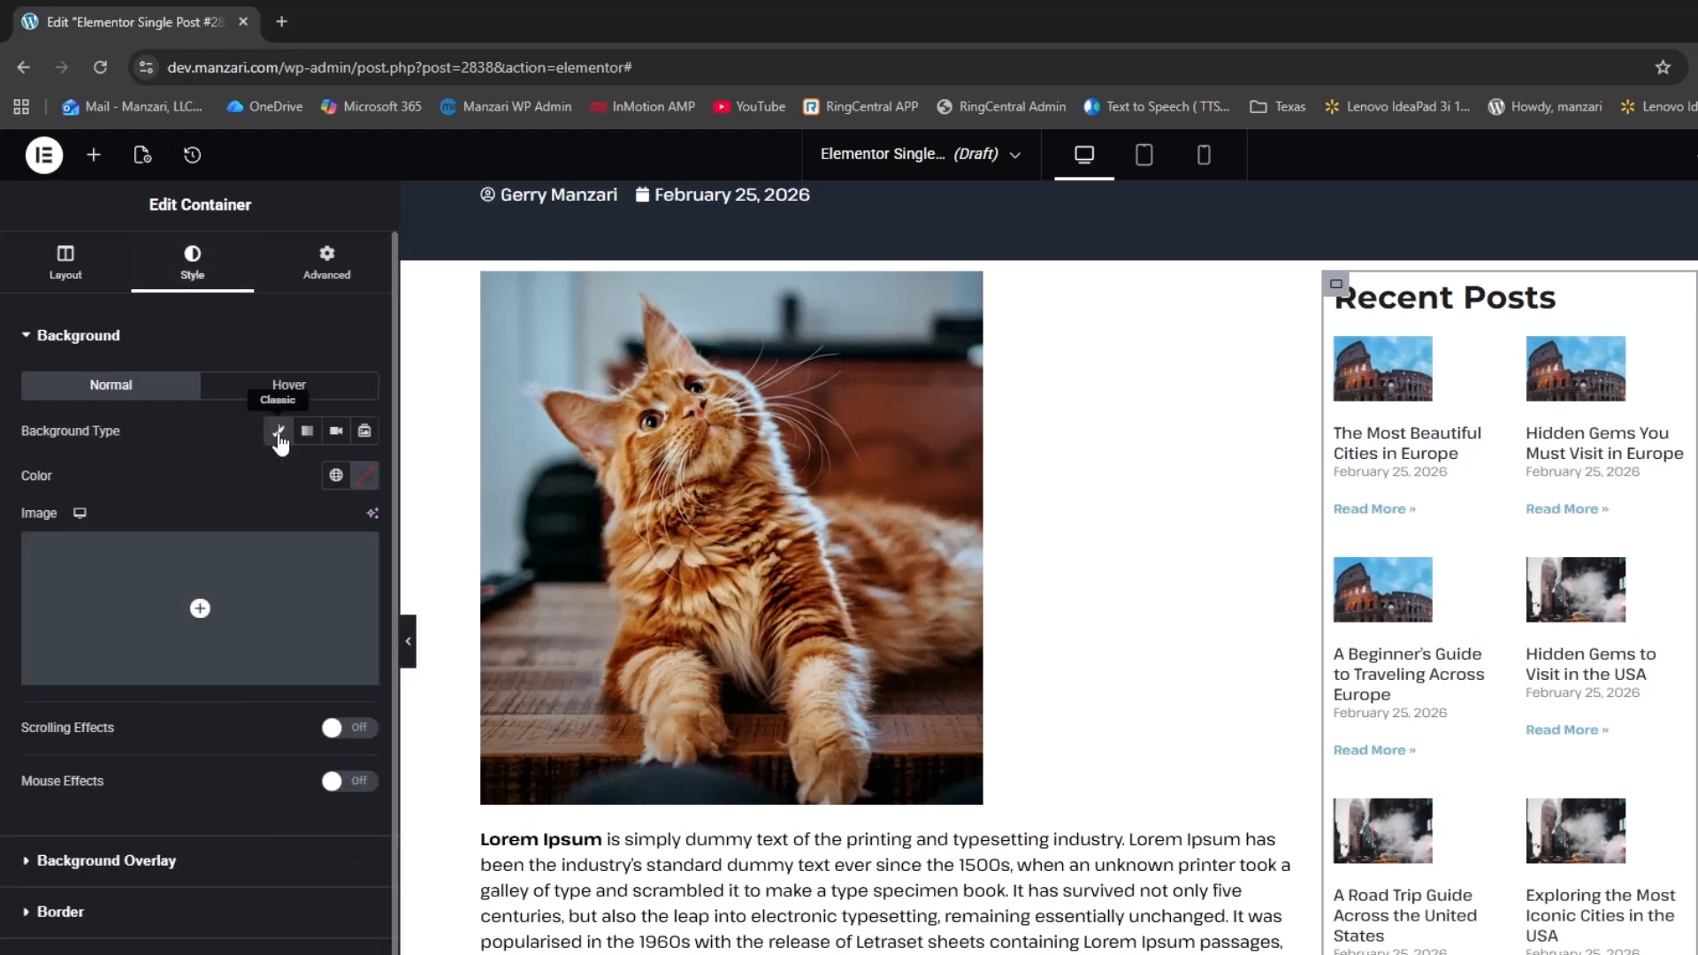
{"action": "left_click", "coordinate": [336, 475]}
{"action": "left_click", "coordinate": [208, 820]}
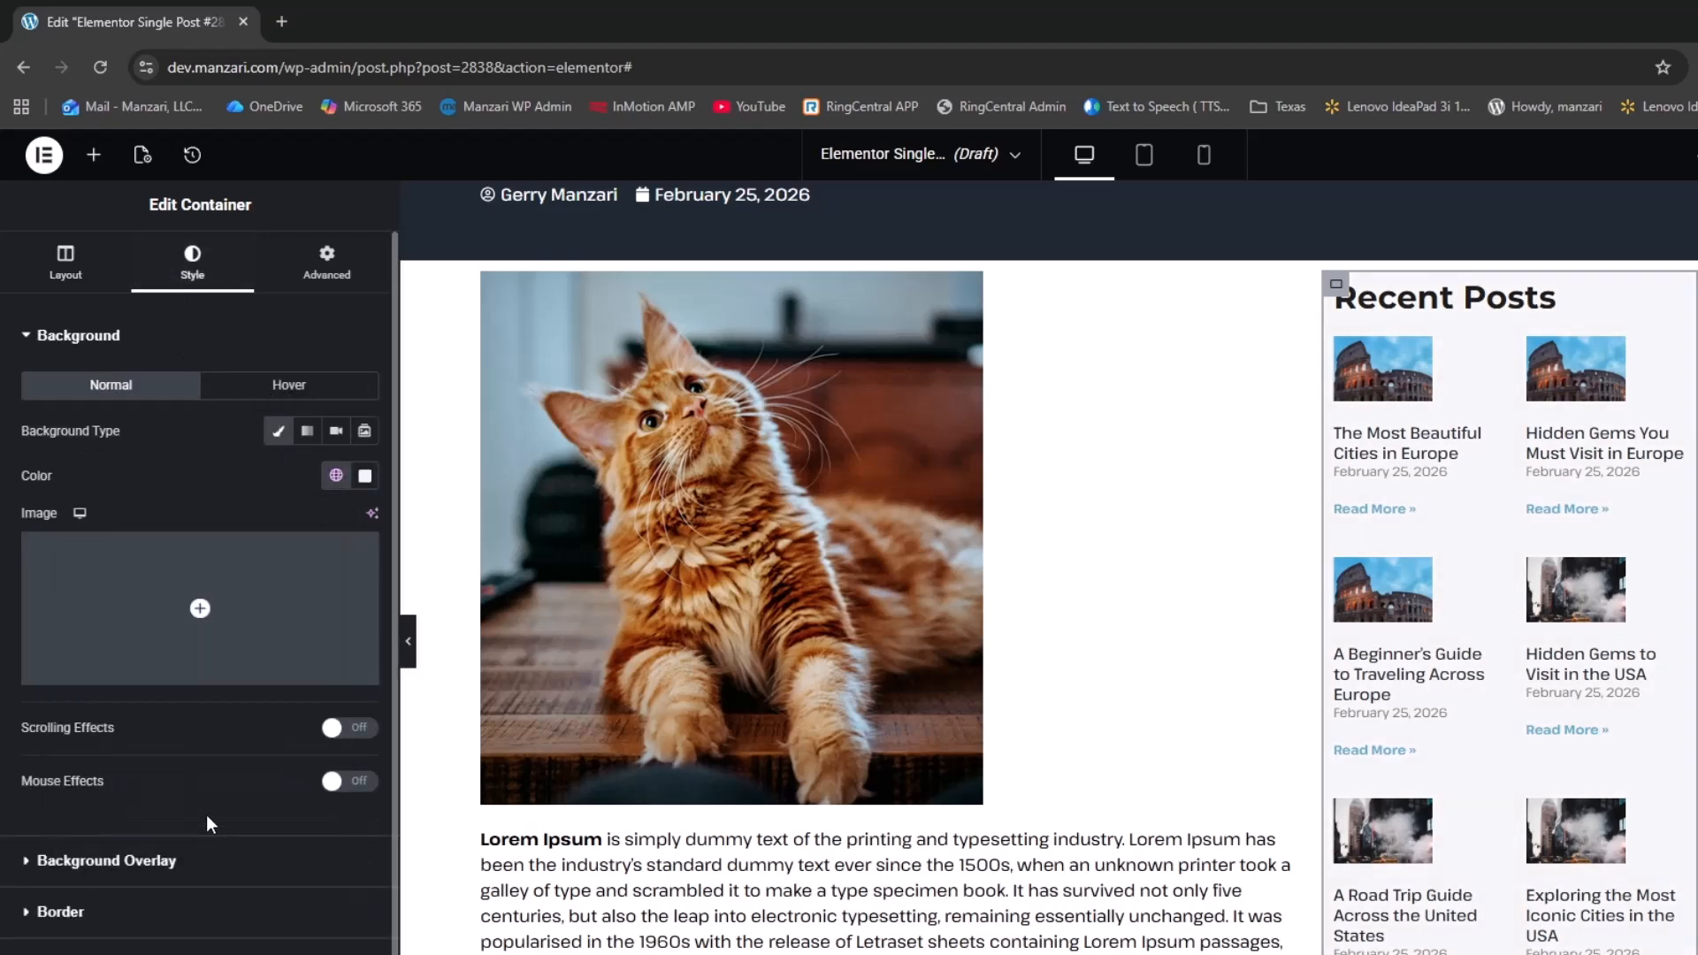
{"action": "left_click", "coordinate": [407, 642]}
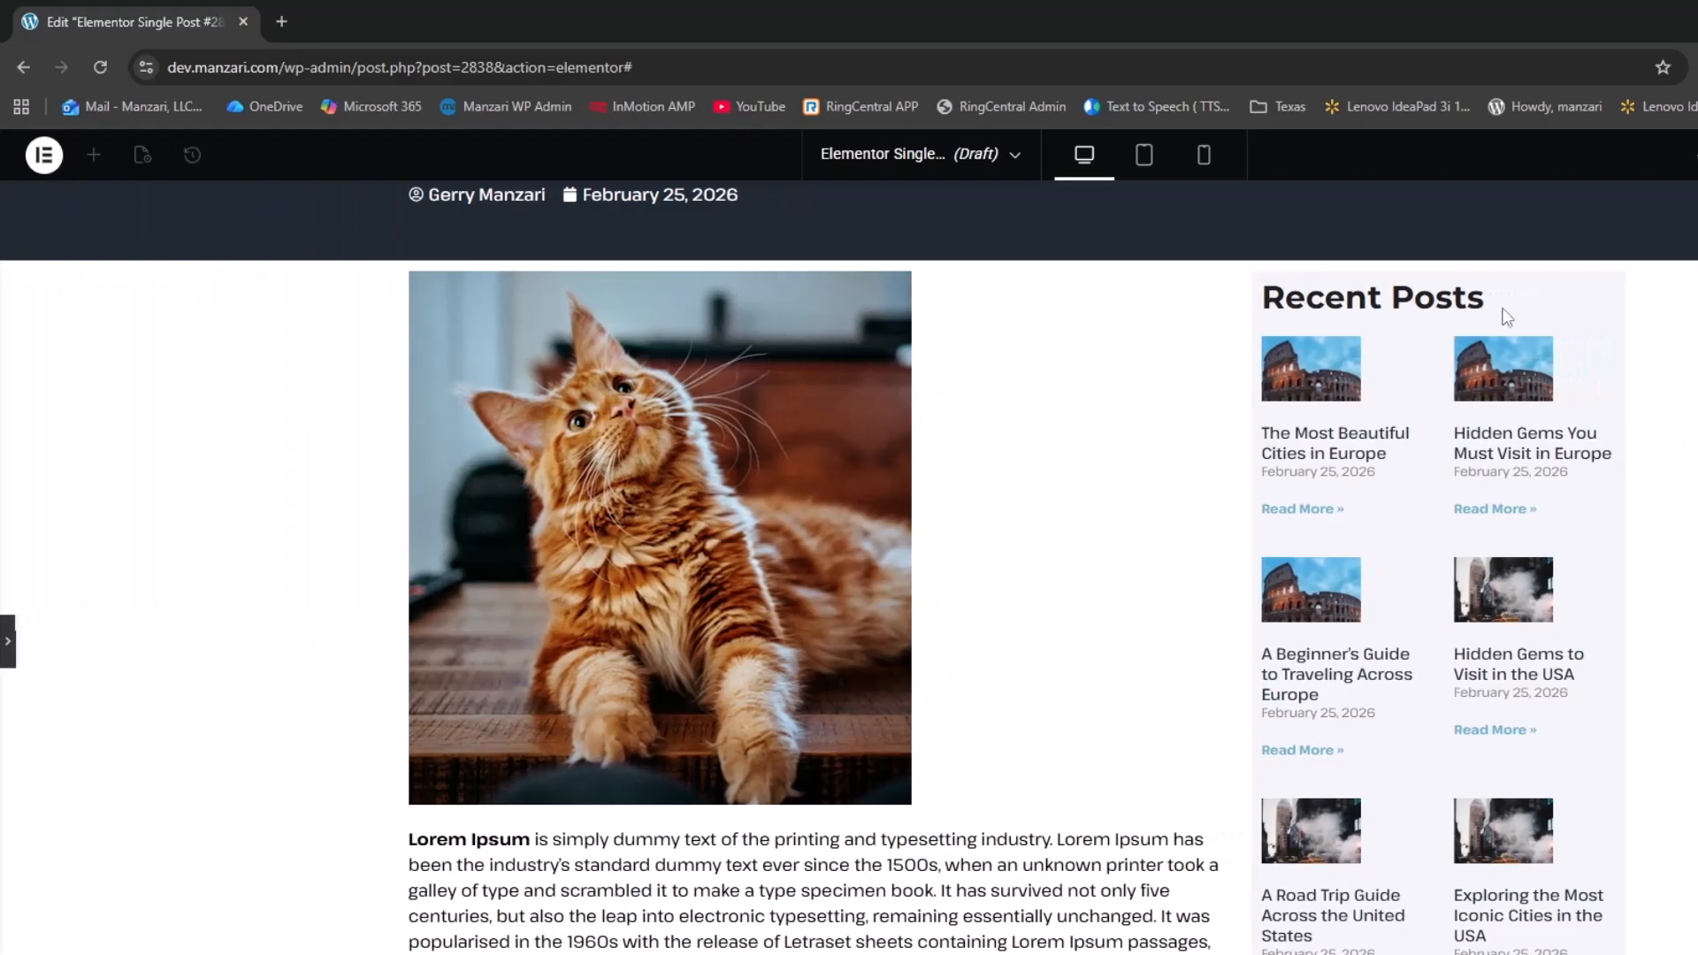
Set the sidebar box's padding to 20 px on all sides and preview the page
{"action": "left_click", "coordinate": [7, 659]}
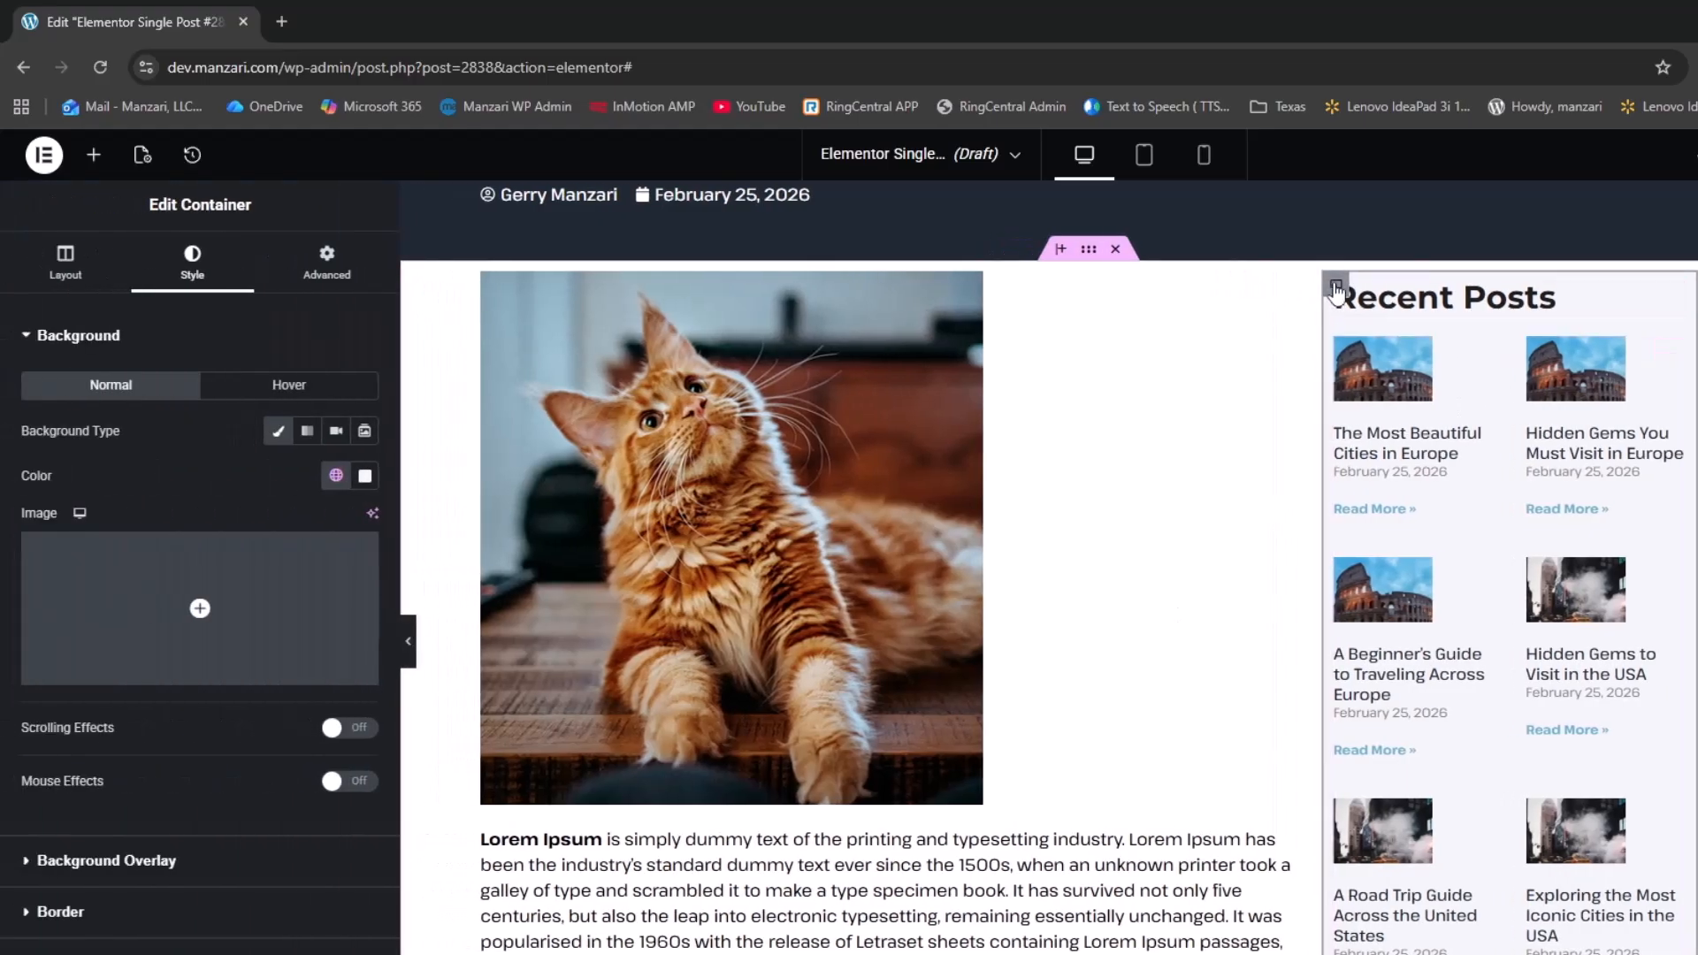
{"action": "left_click", "coordinate": [327, 264]}
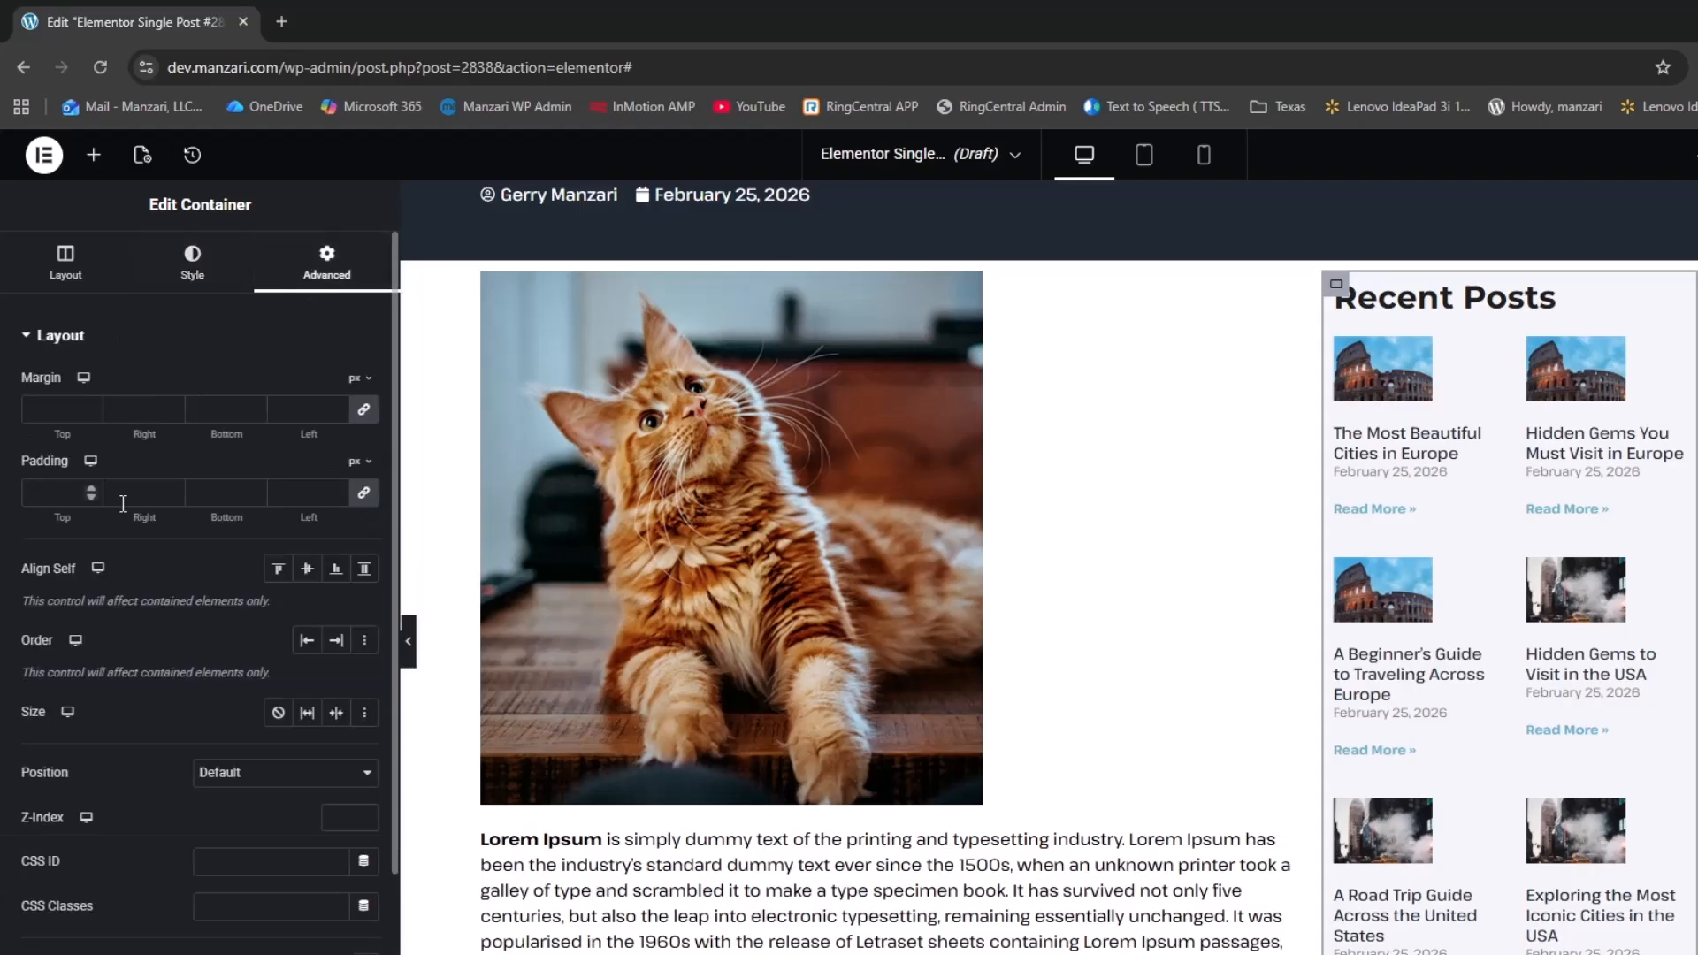
{"action": "left_click", "coordinate": [55, 493]}
{"action": "type", "text": "20"}
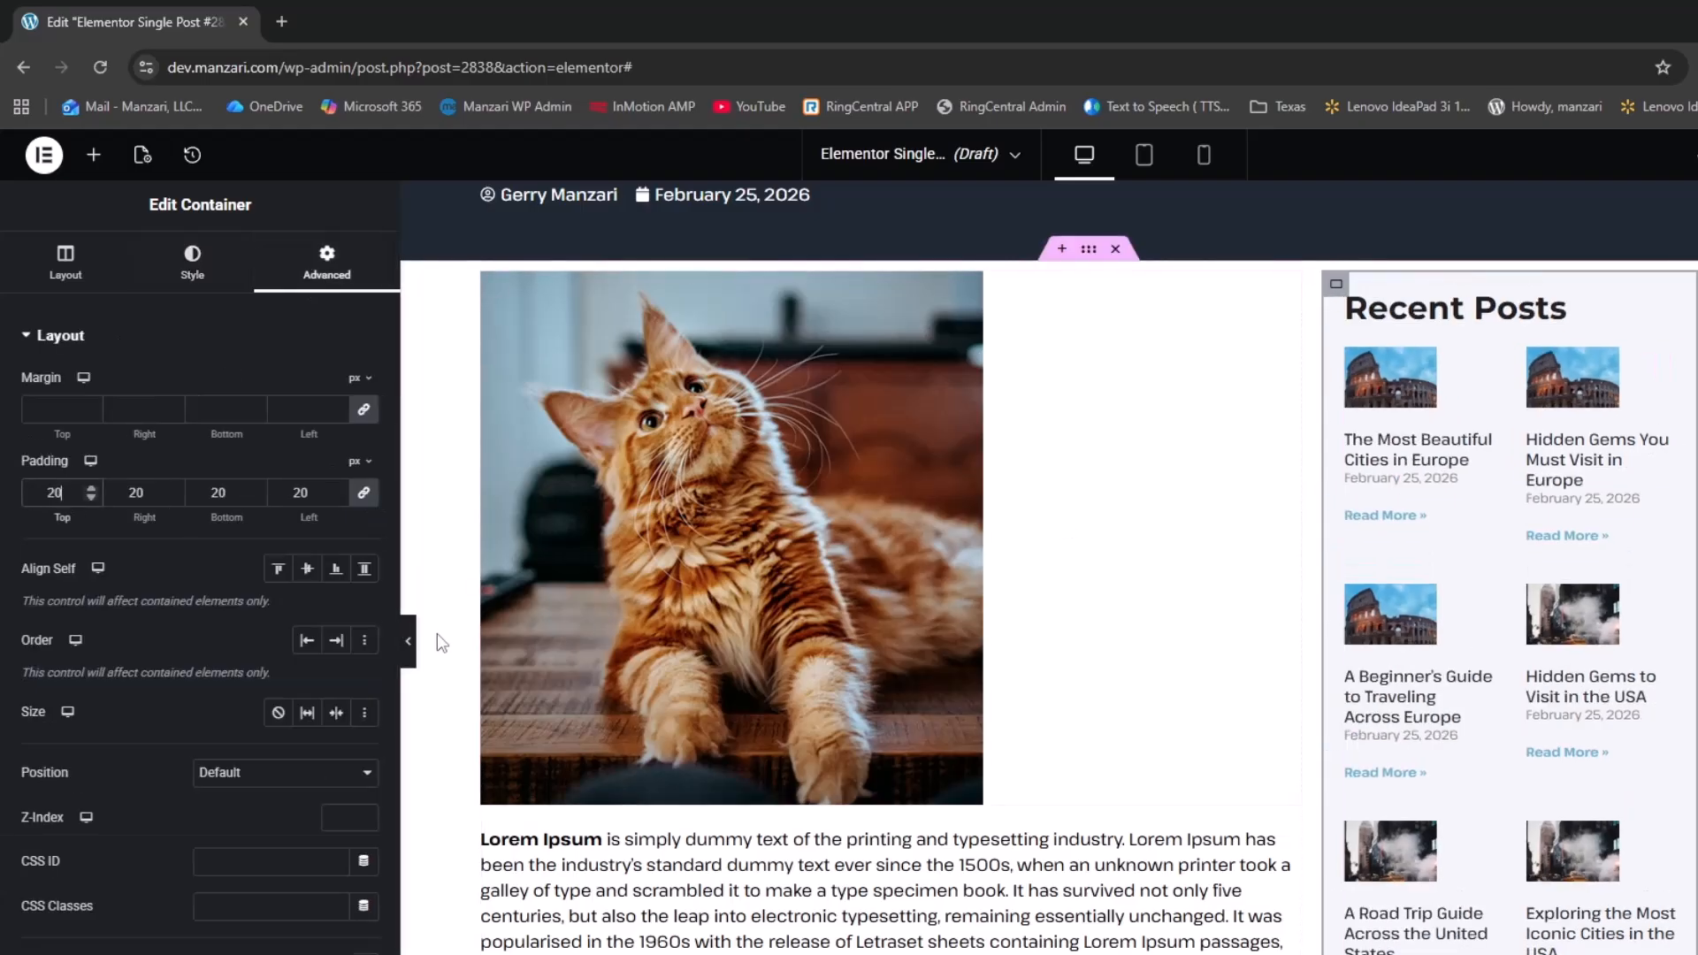
{"action": "left_click", "coordinate": [408, 640]}
{"action": "scroll", "coordinate": [998, 692], "scroll_direction": "down", "scroll_amount": 2}
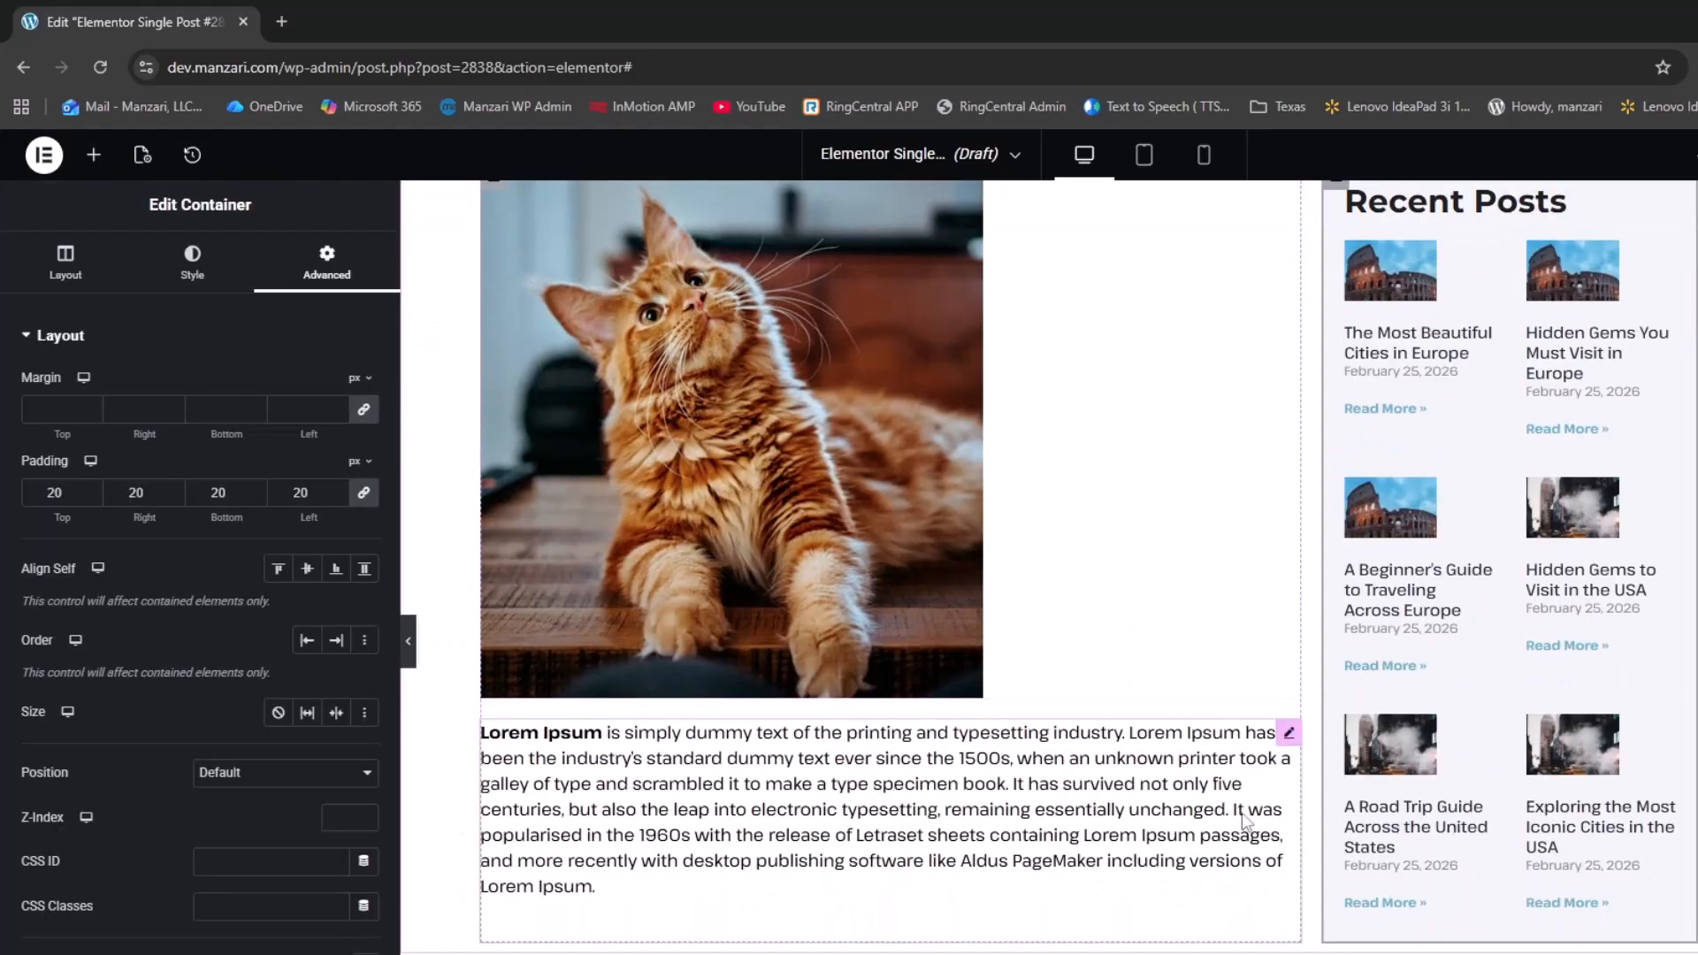
{"action": "scroll", "coordinate": [1243, 769], "scroll_direction": "up", "scroll_amount": 2}
{"action": "scroll", "coordinate": [1243, 651], "scroll_direction": "down", "scroll_amount": 3}
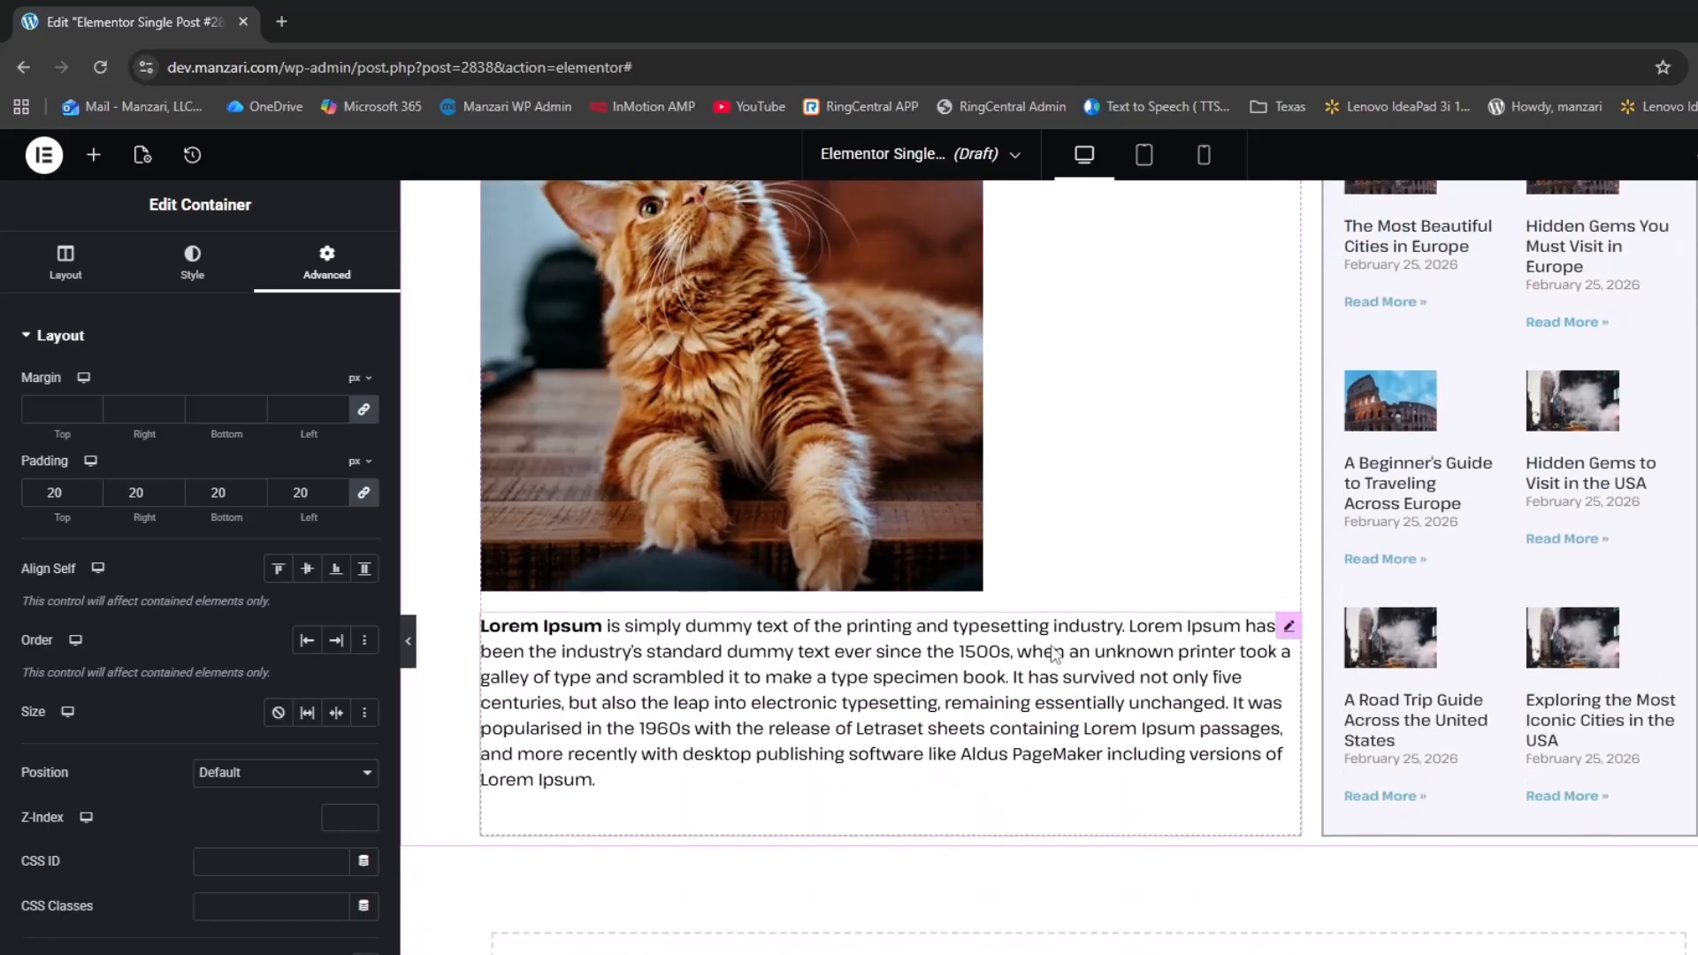
Set the Post Content widget's width to Custom at 85%
{"action": "left_click", "coordinate": [1288, 626]}
{"action": "left_click", "coordinate": [294, 259]}
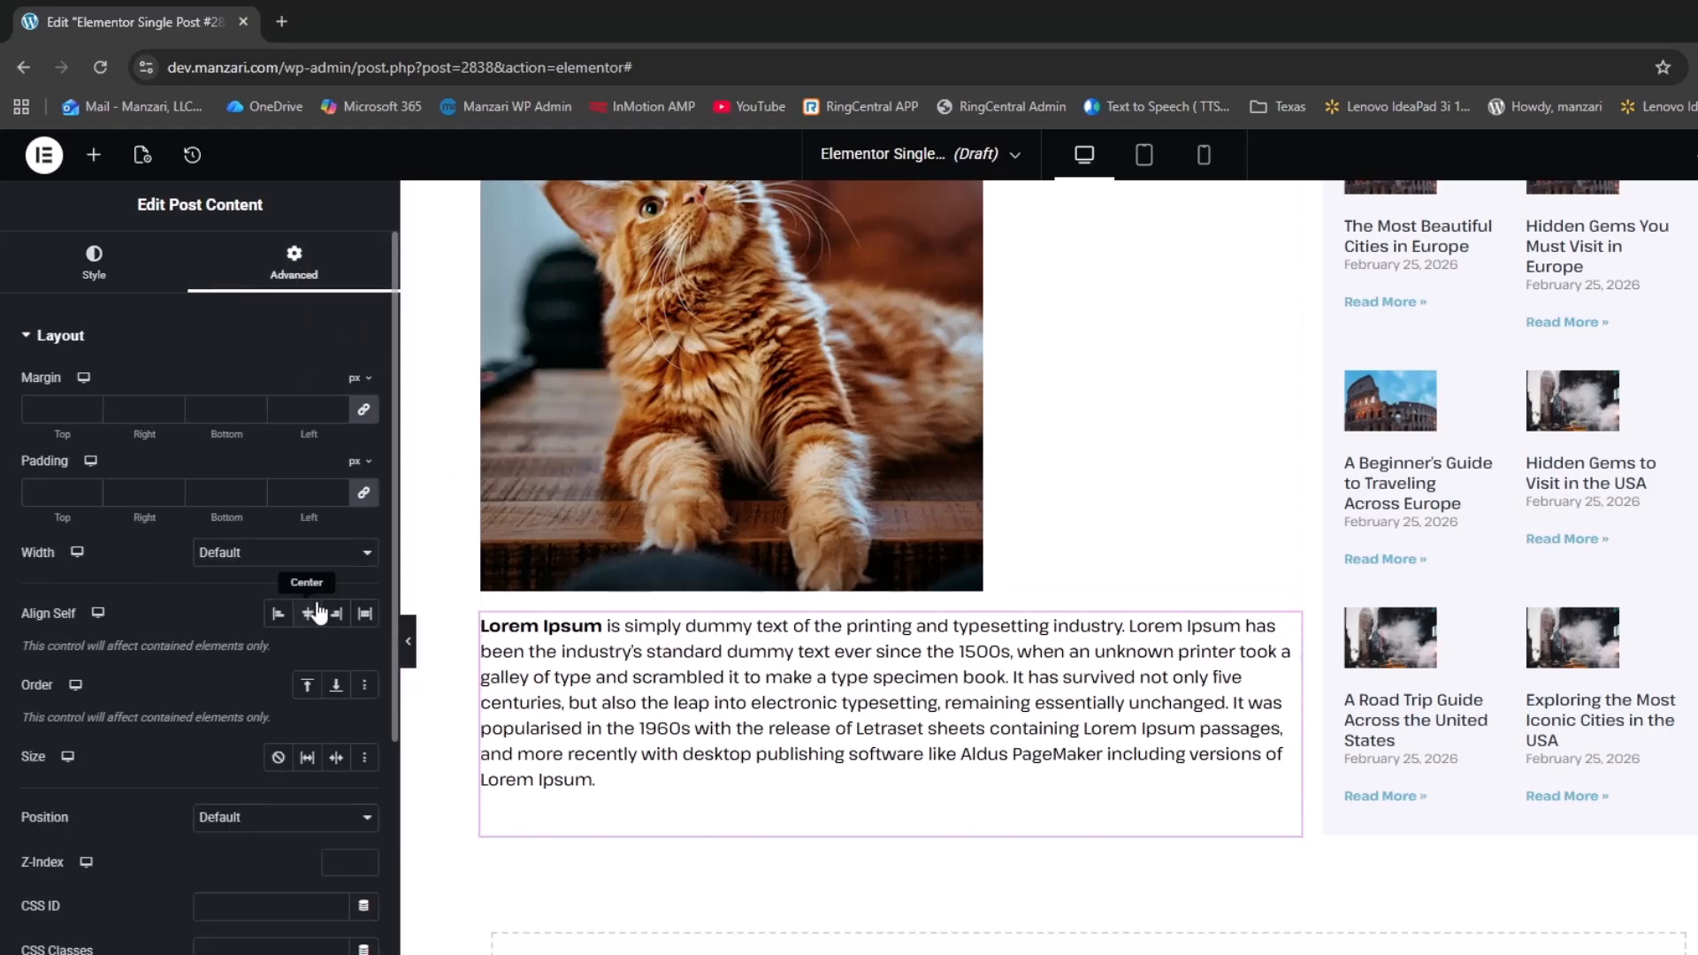
{"action": "left_click", "coordinate": [315, 553]}
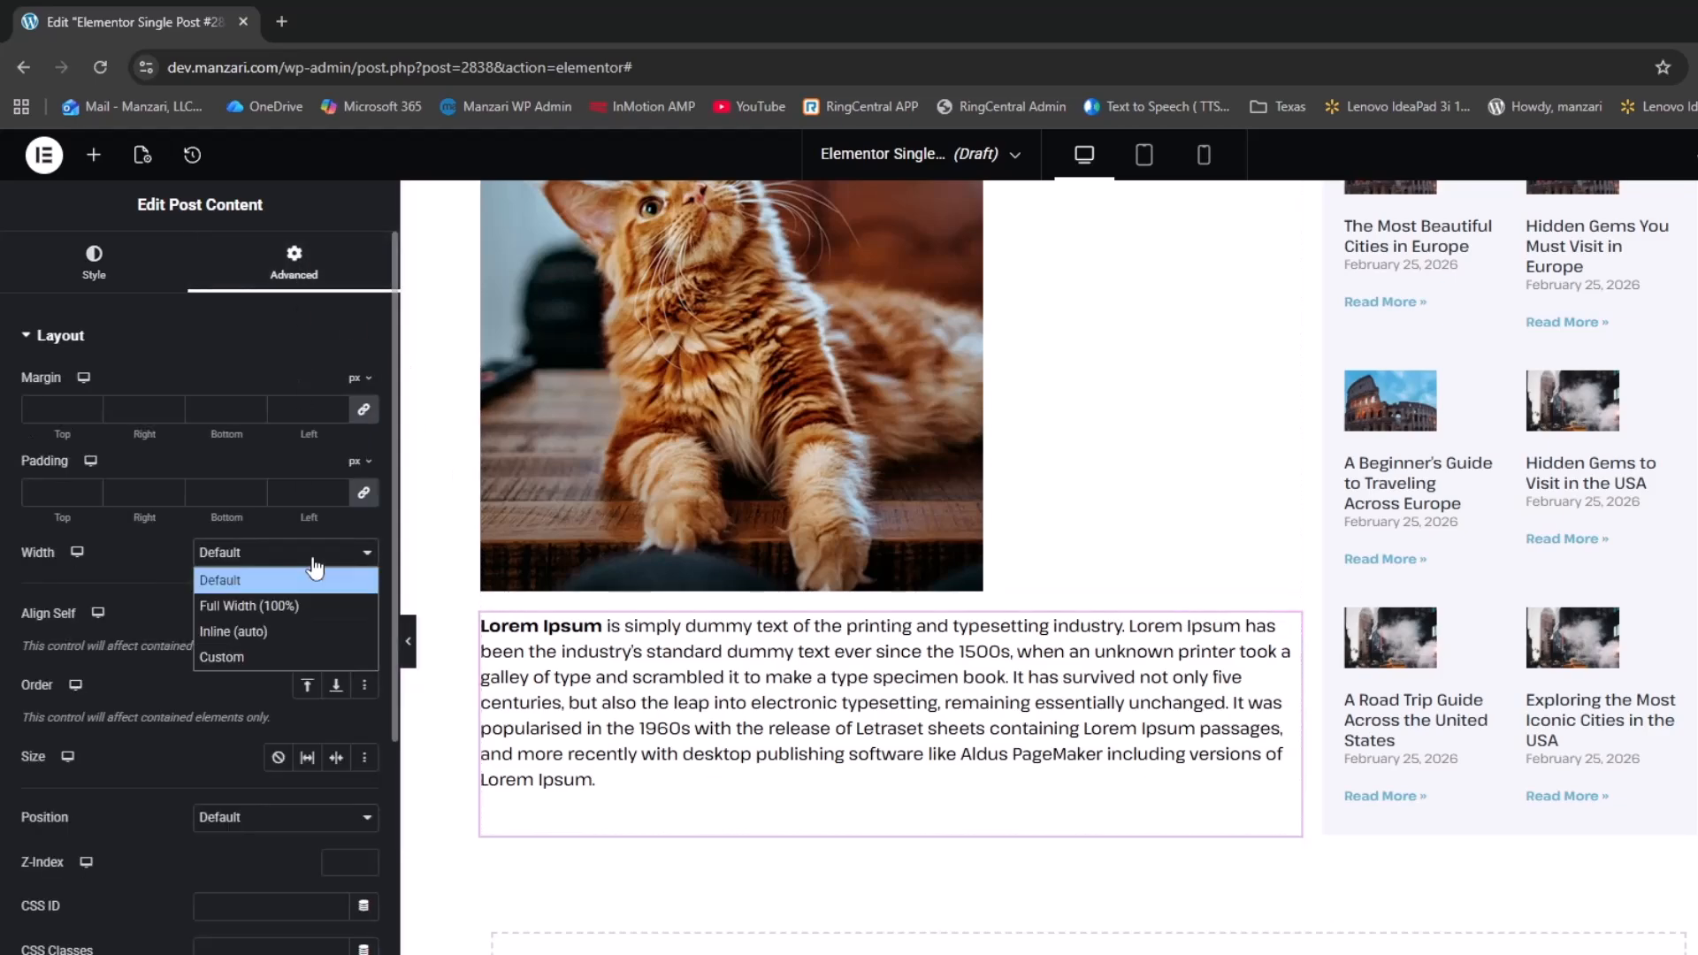
{"action": "left_click", "coordinate": [267, 655]}
{"action": "left_click_drag", "start_coordinate": [22, 619], "coordinate": [252, 638]}
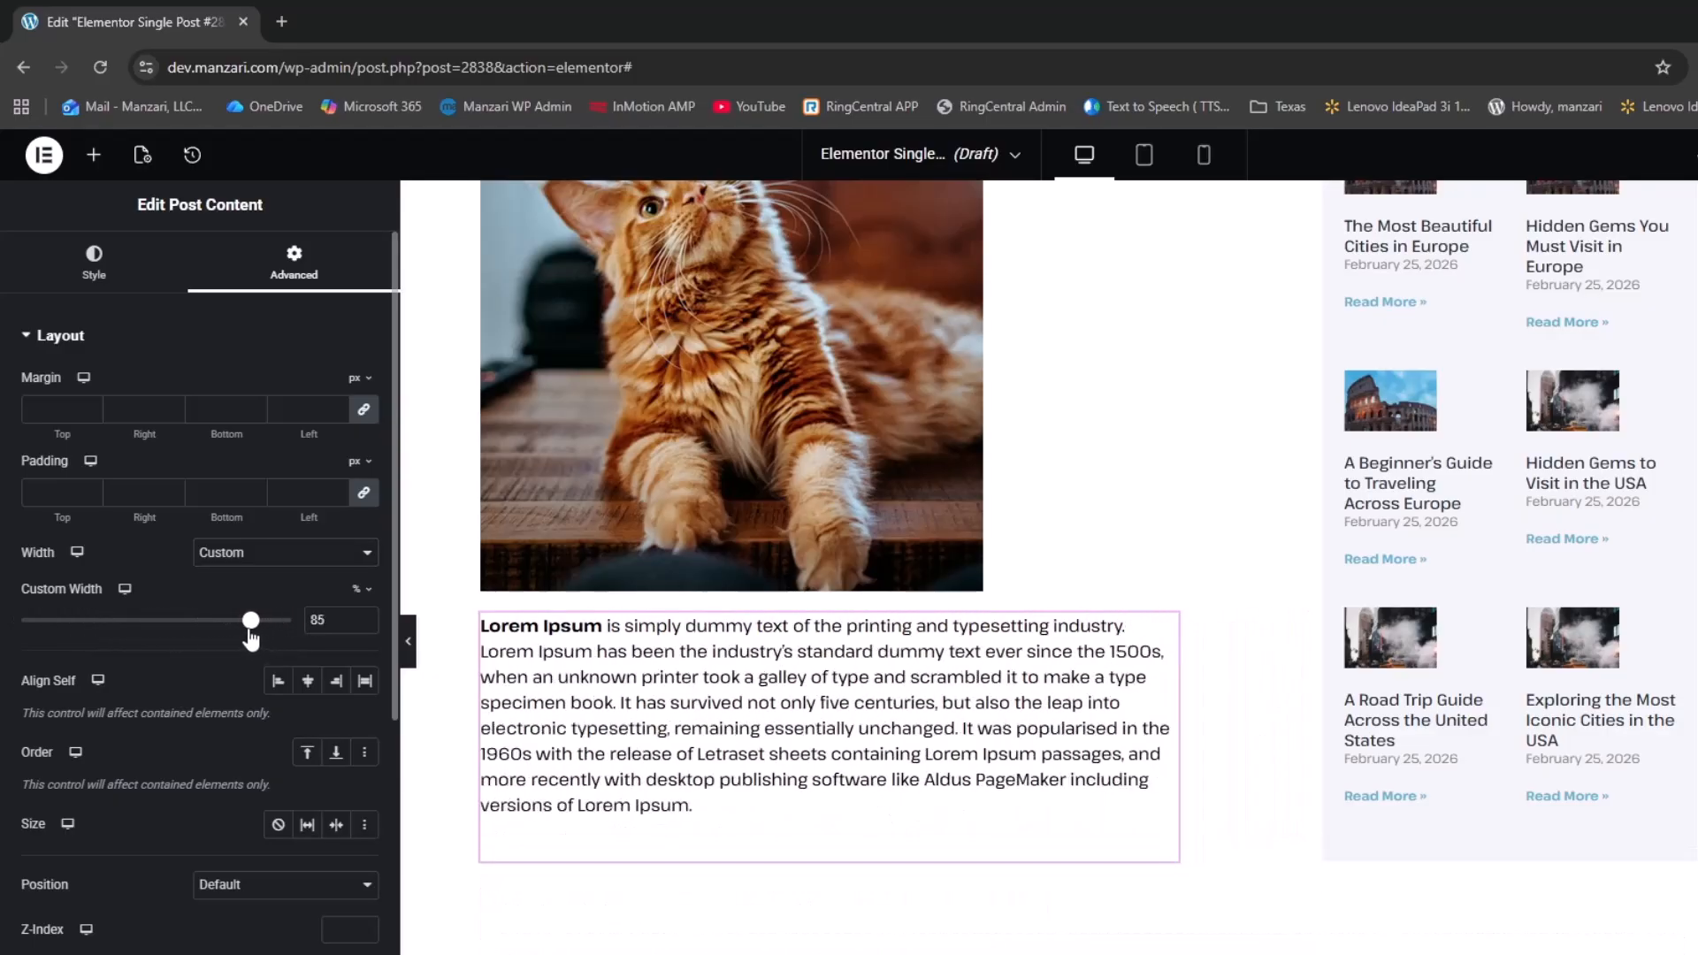
{"action": "scroll", "coordinate": [1127, 704], "scroll_direction": "up", "scroll_amount": 5}
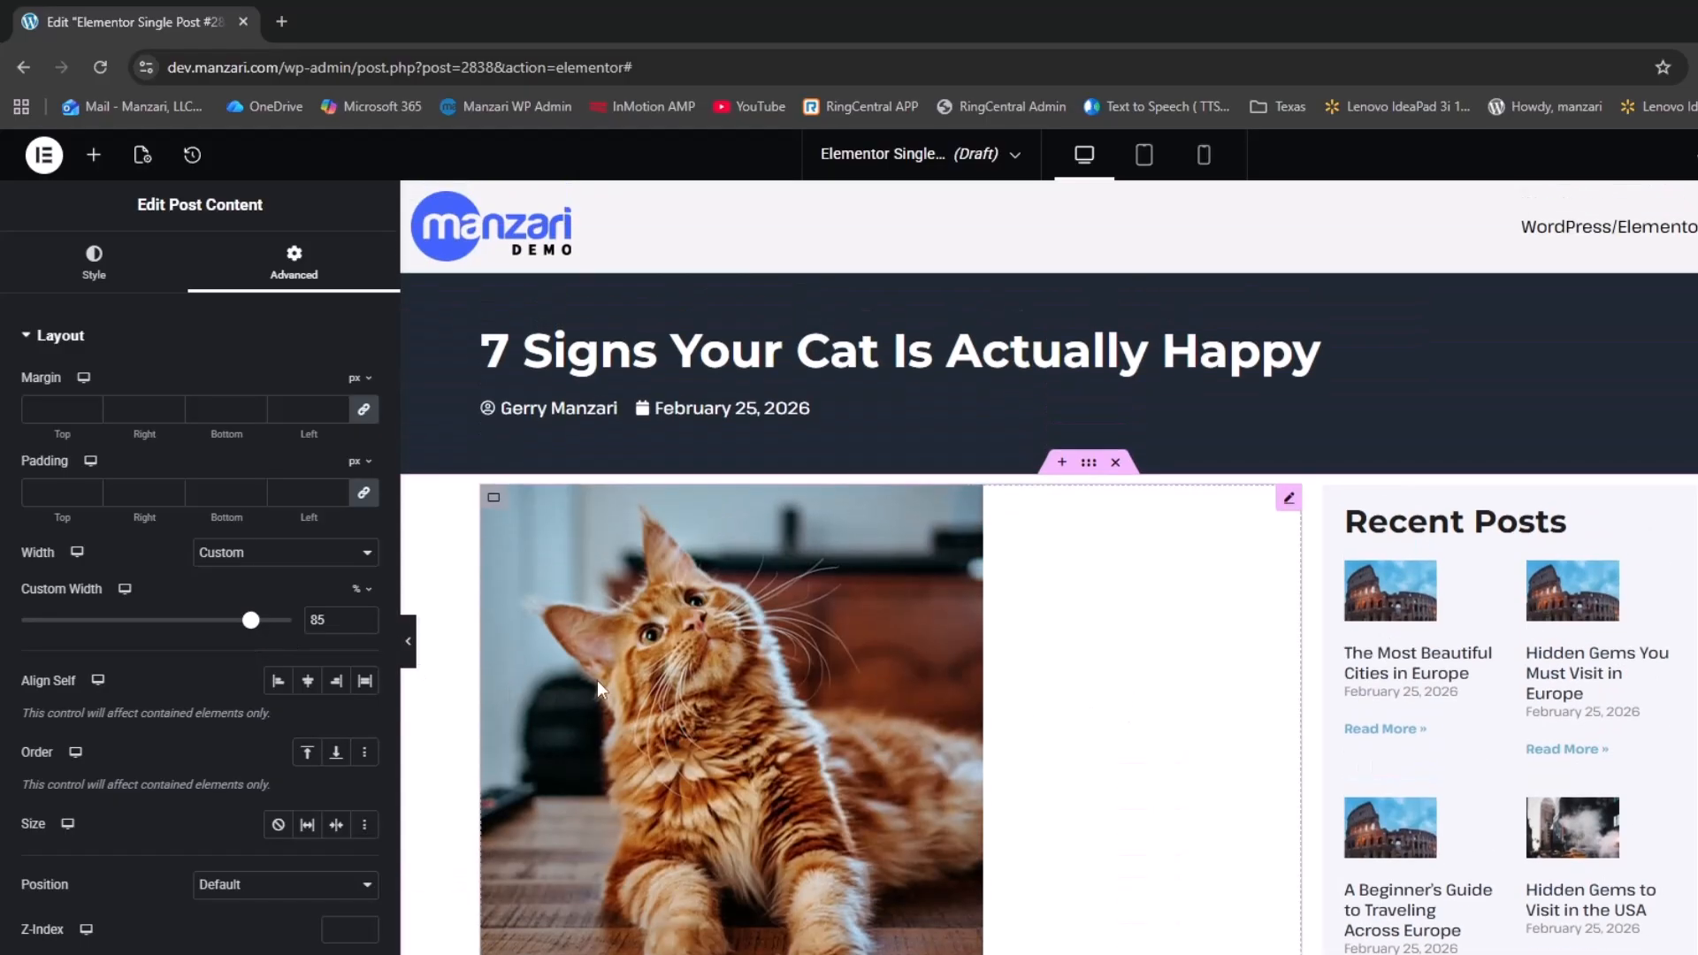
Select the featured cat image and set its border radius to 12 px on all corners
{"action": "left_click", "coordinate": [807, 604]}
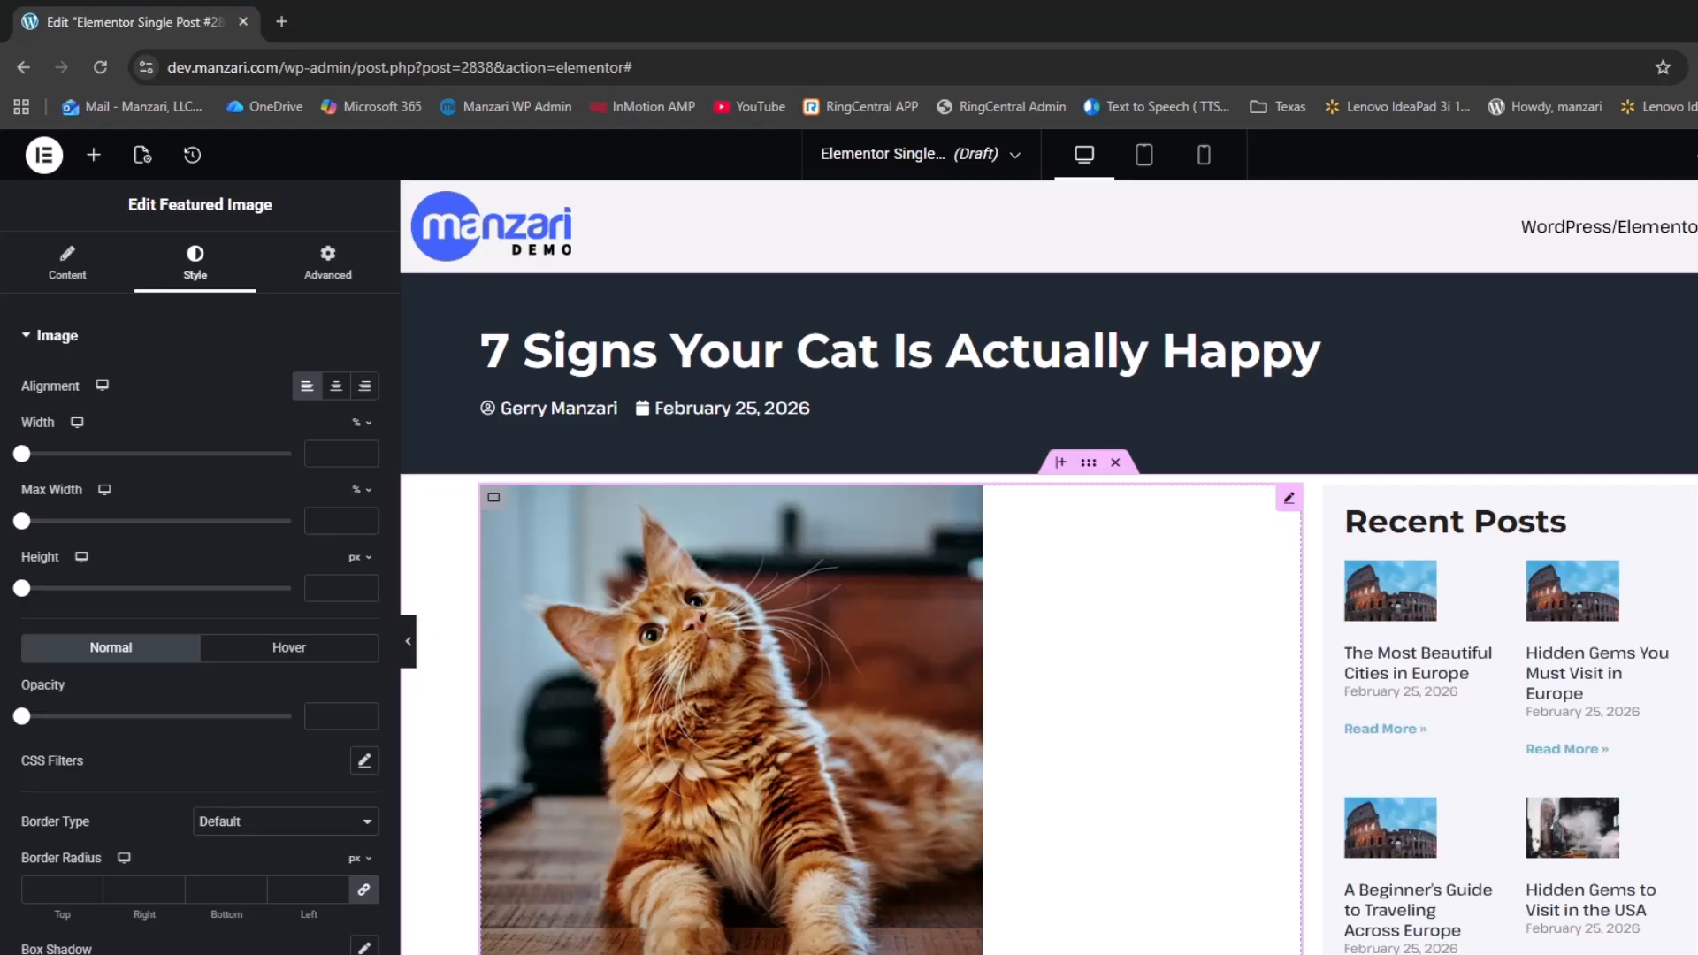
{"action": "left_click", "coordinate": [407, 640]}
{"action": "scroll", "coordinate": [622, 724], "scroll_direction": "down", "scroll_amount": 5}
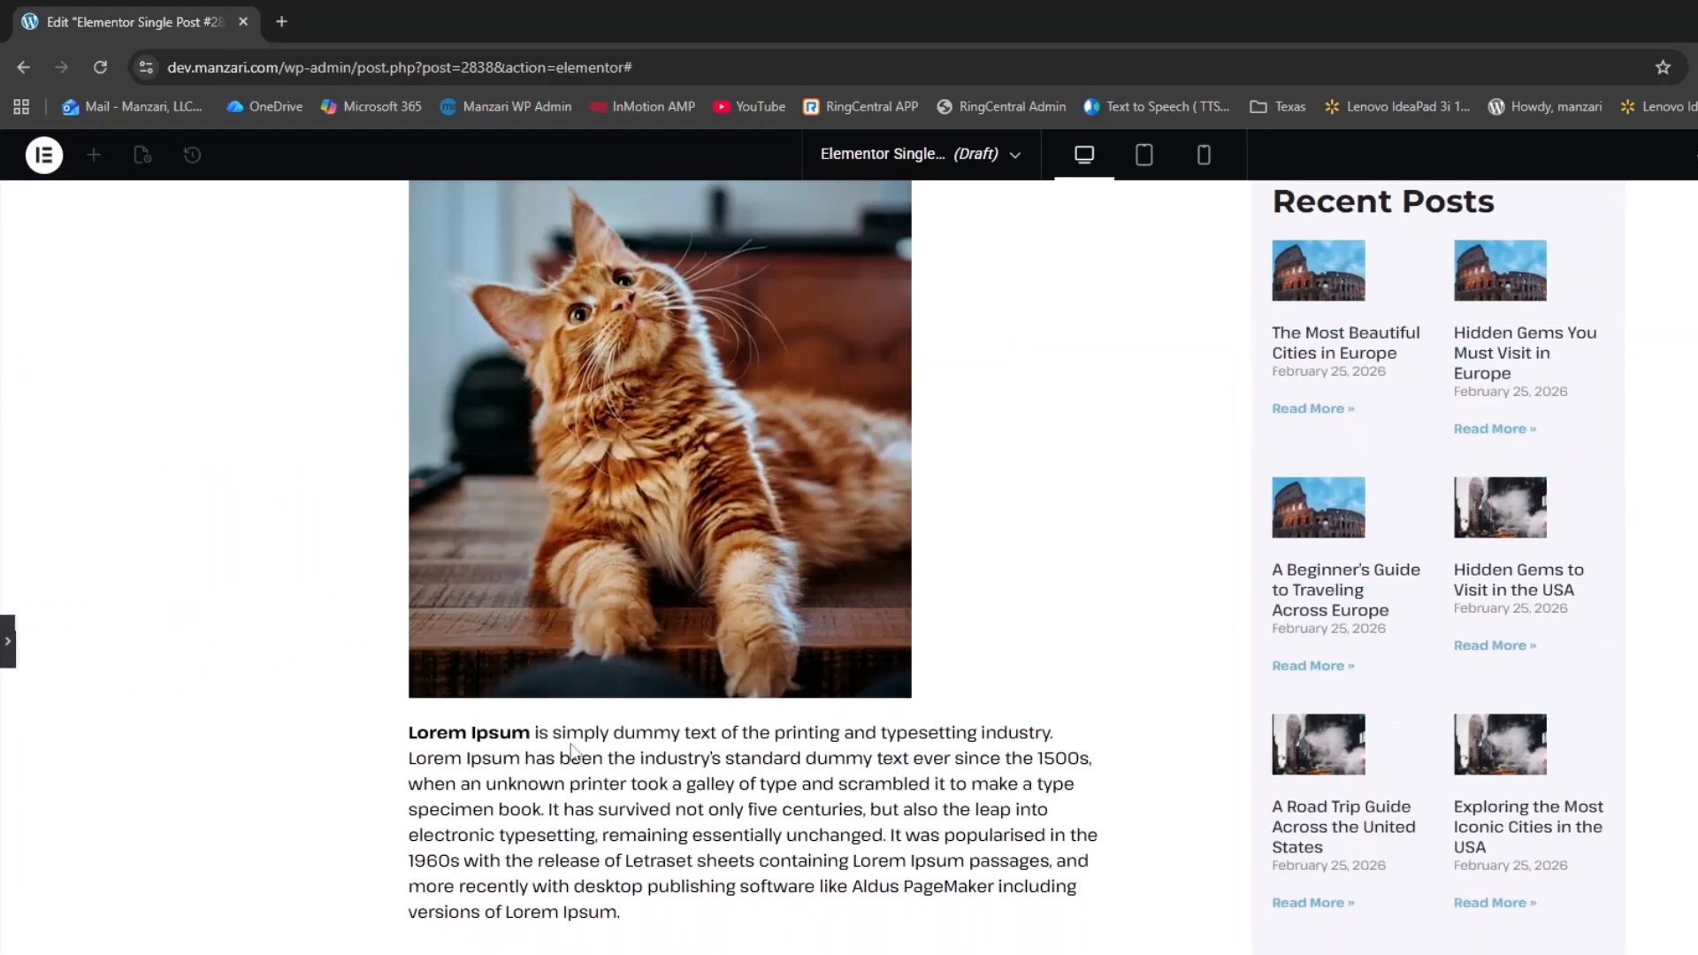
{"action": "scroll", "coordinate": [573, 734], "scroll_direction": "up", "scroll_amount": 4}
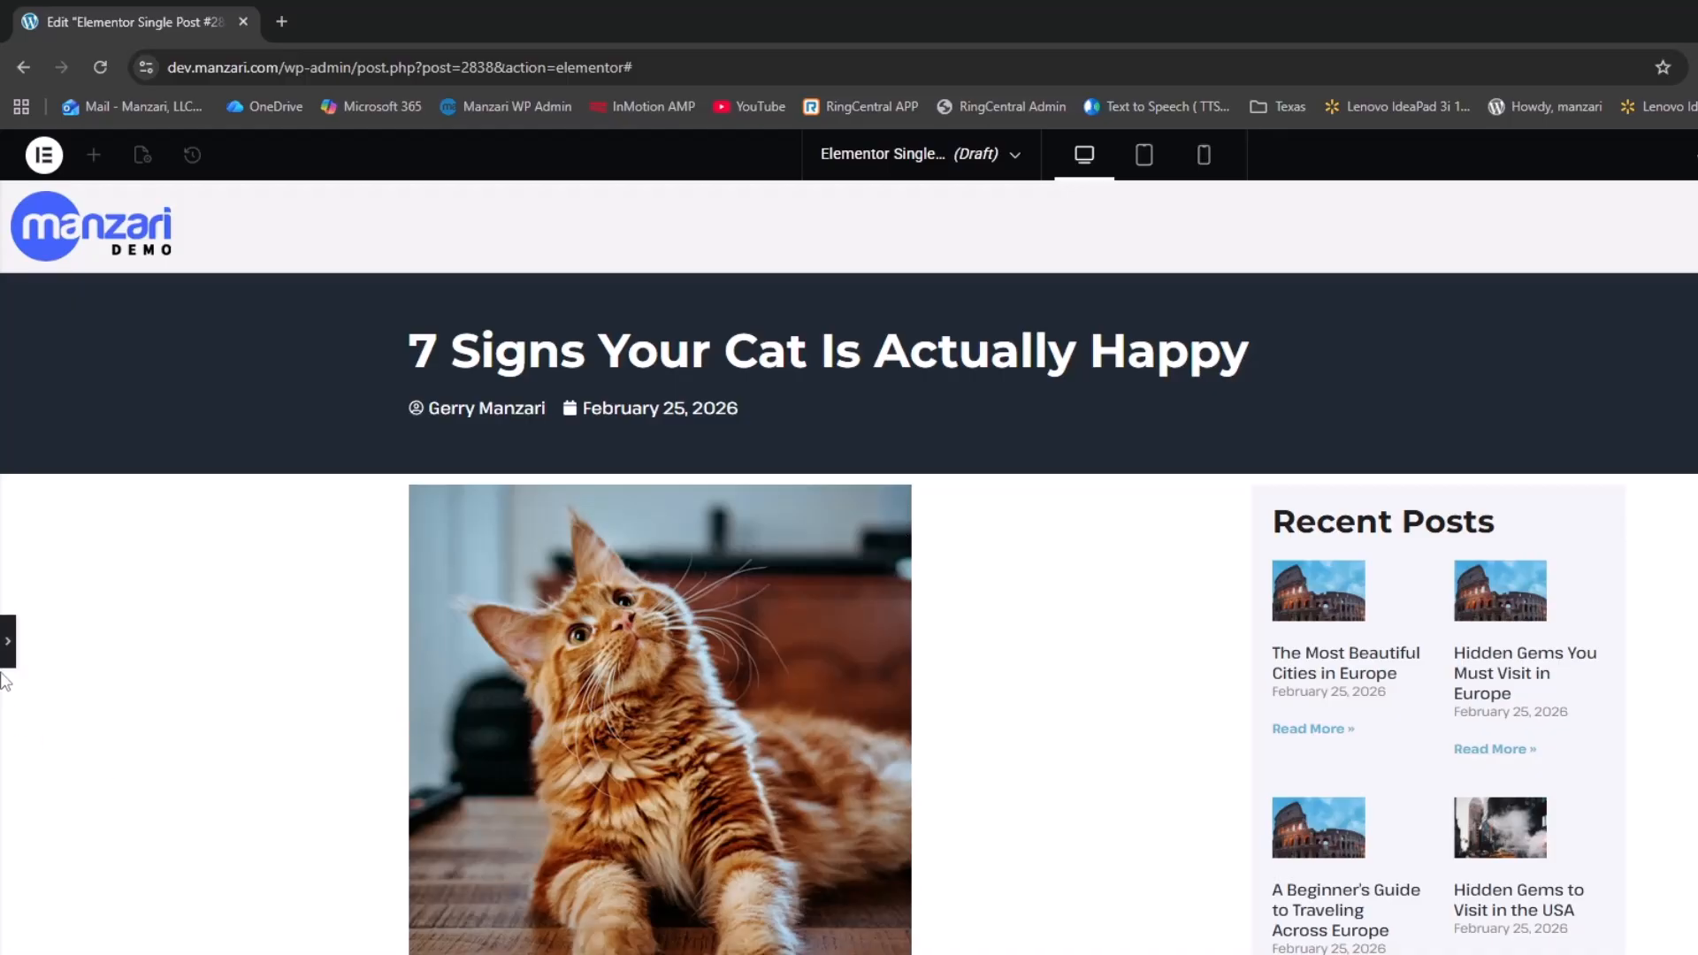
{"action": "left_click", "coordinate": [7, 640]}
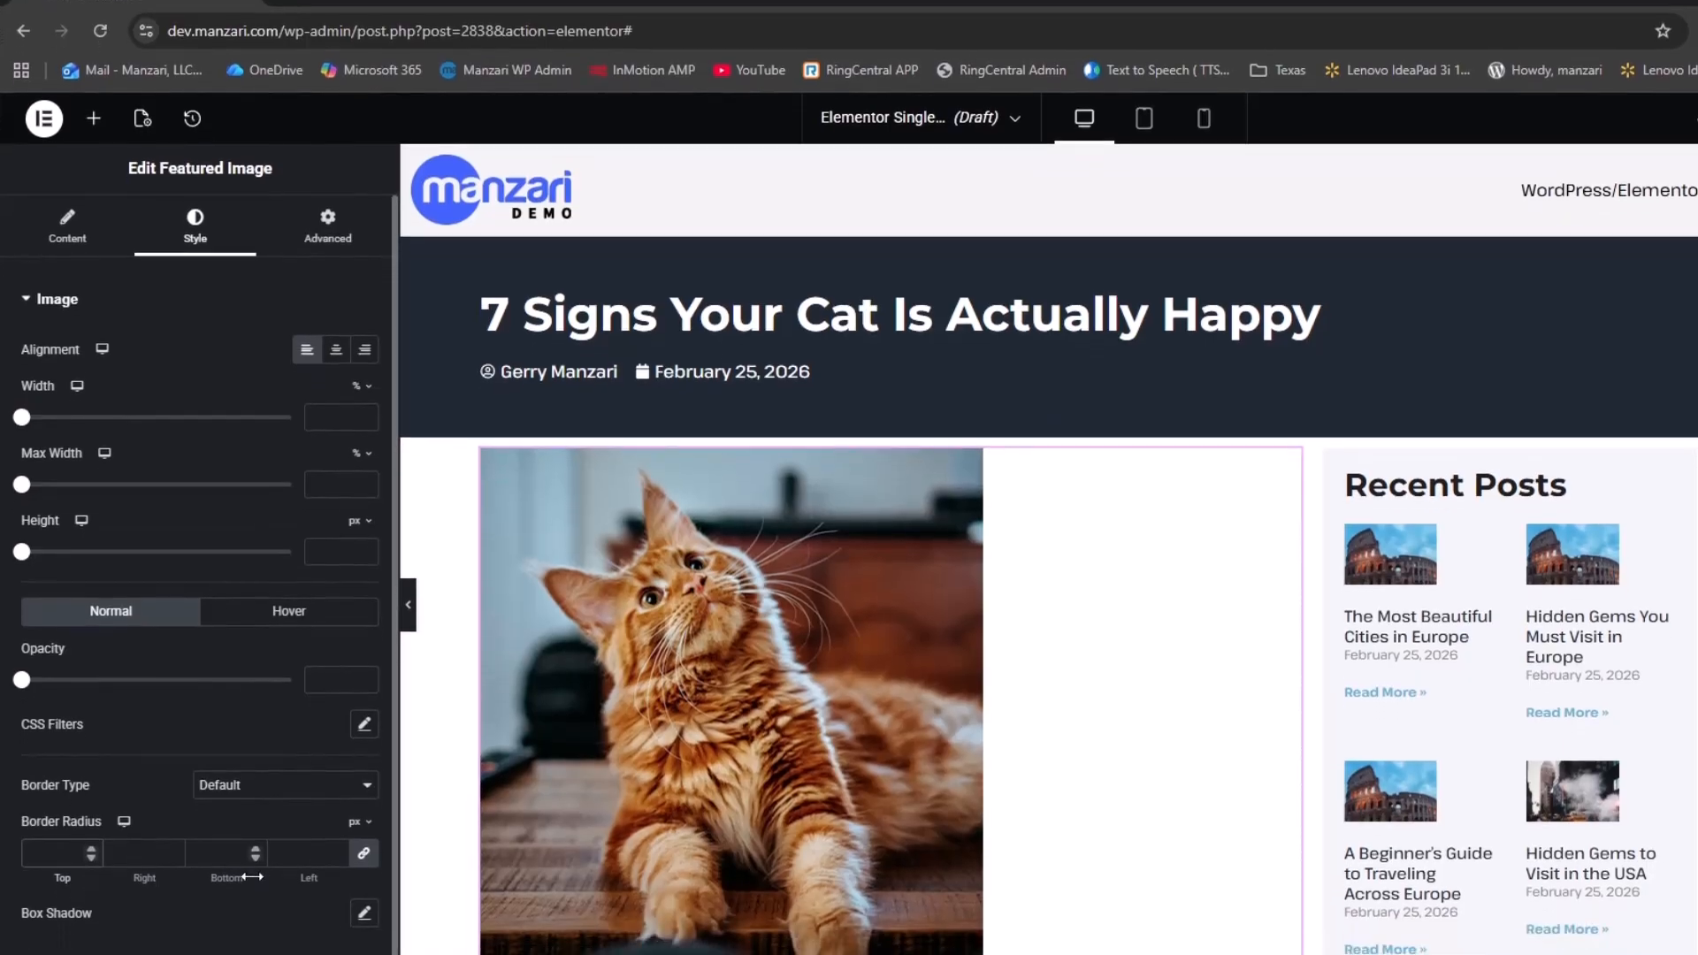
{"action": "type", "text": "1"}
{"action": "type", "text": "12"}
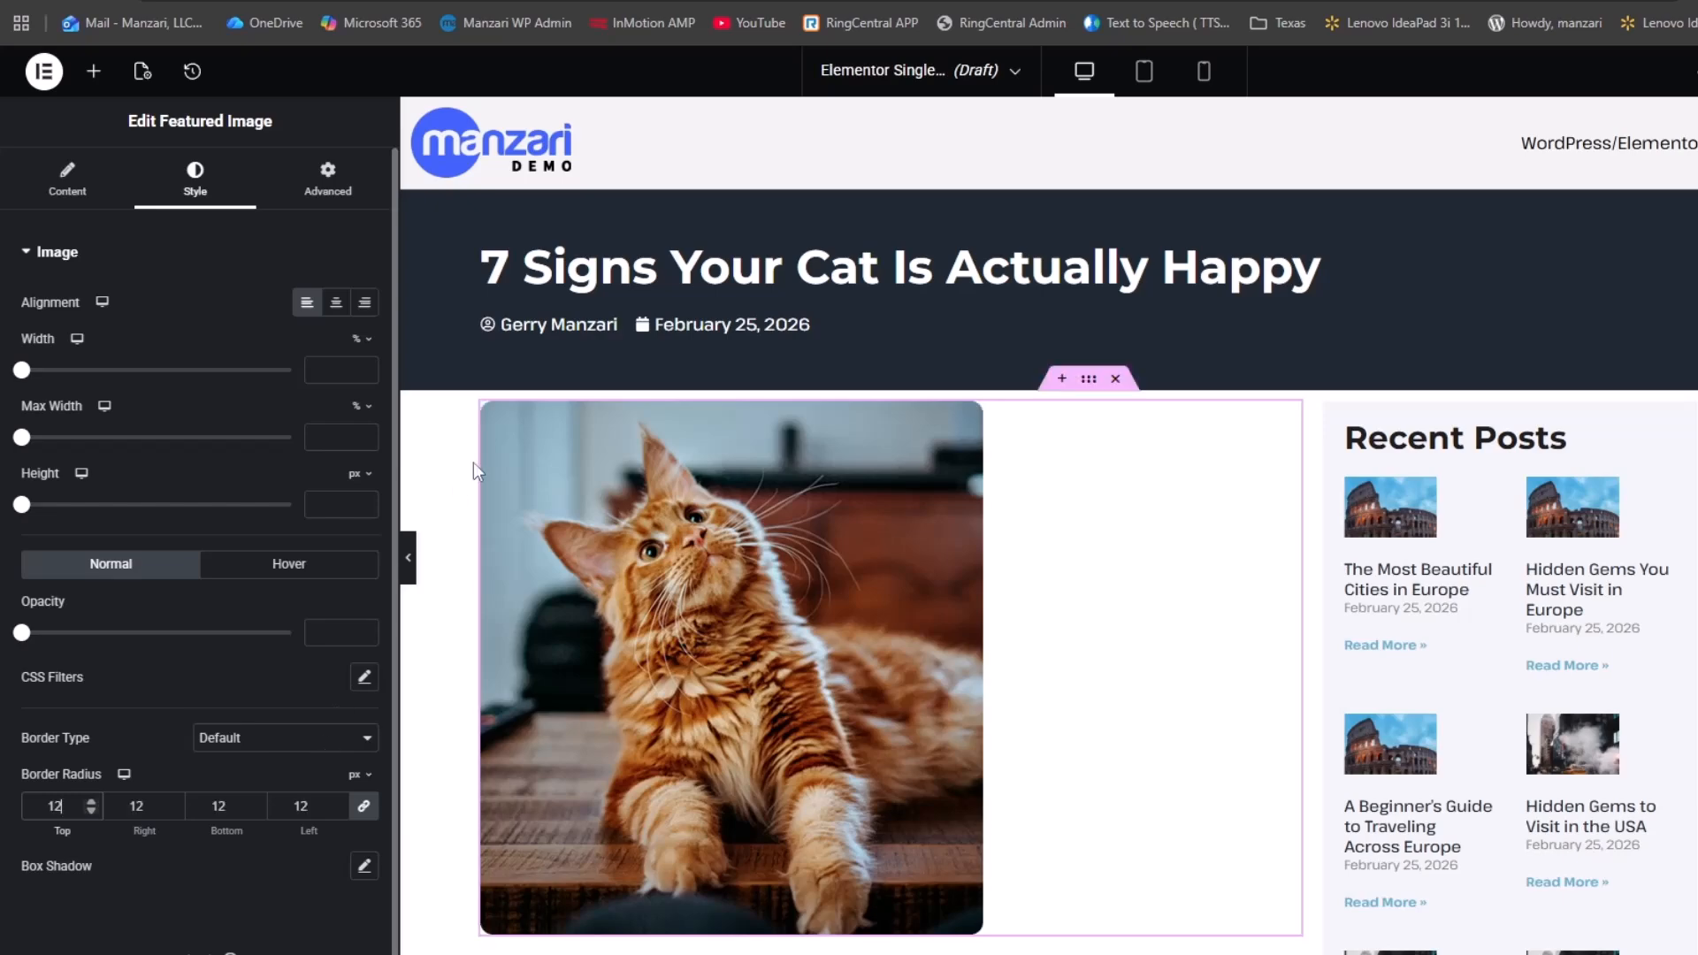
{"action": "scroll", "coordinate": [796, 607], "scroll_direction": "down", "scroll_amount": 3}
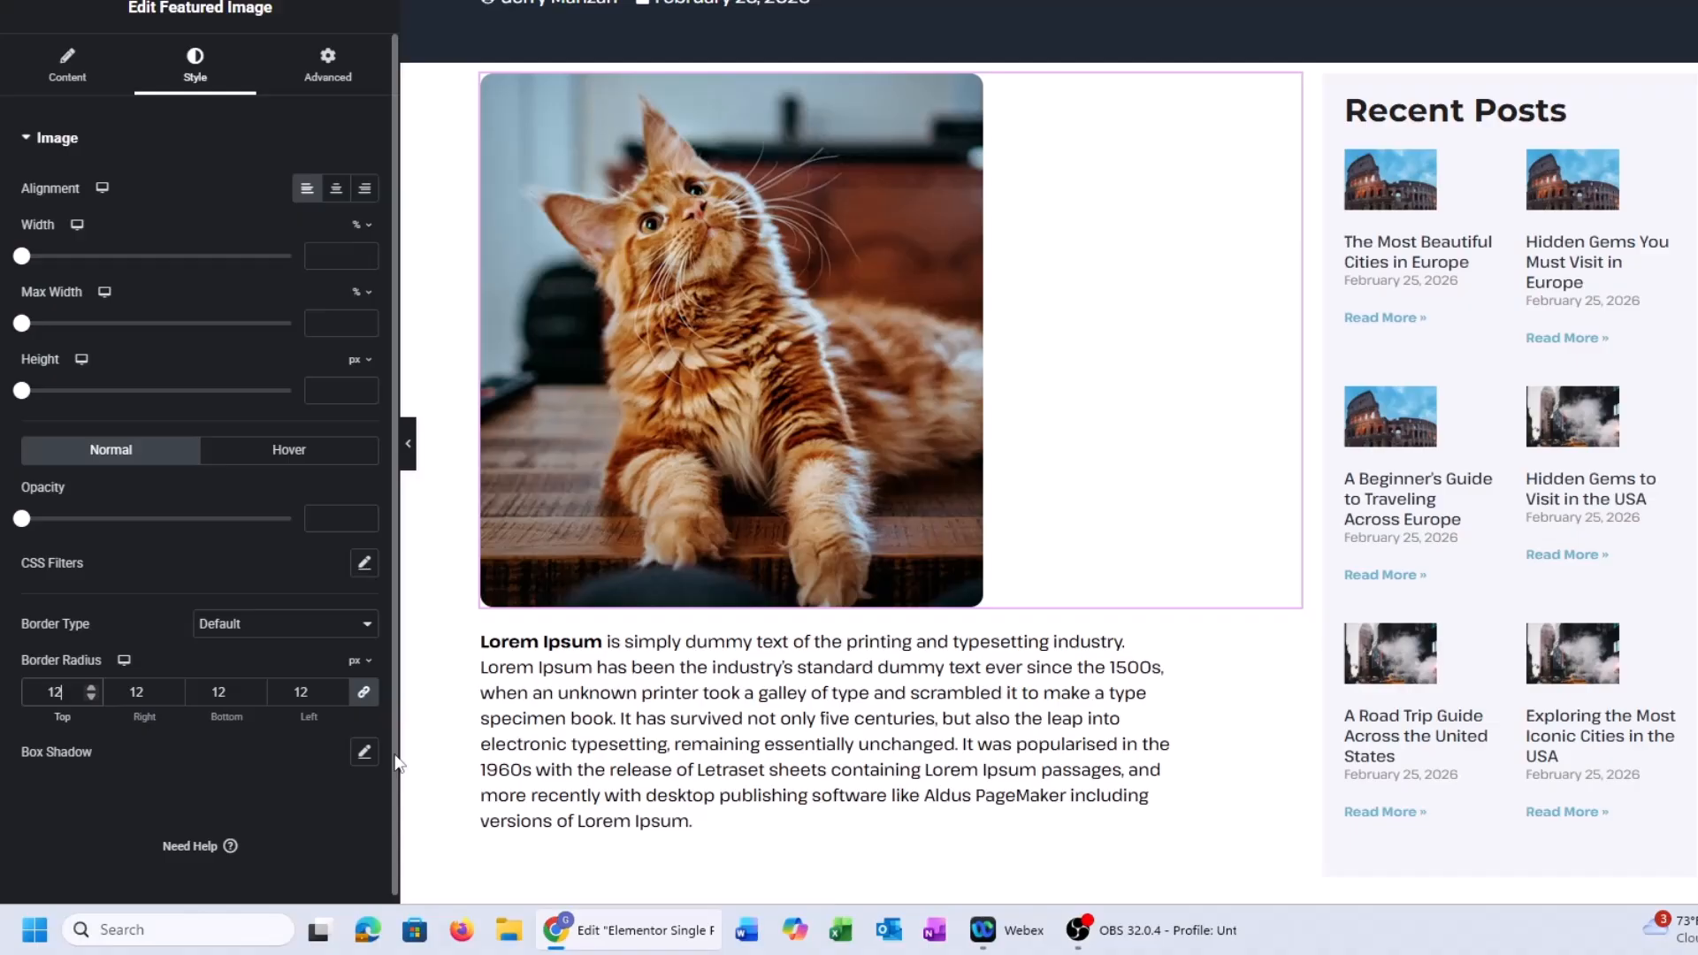
Add a box shadow to the featured image with vertical 6, blur 16, spread -4, and preview it
{"action": "left_click", "coordinate": [363, 751]}
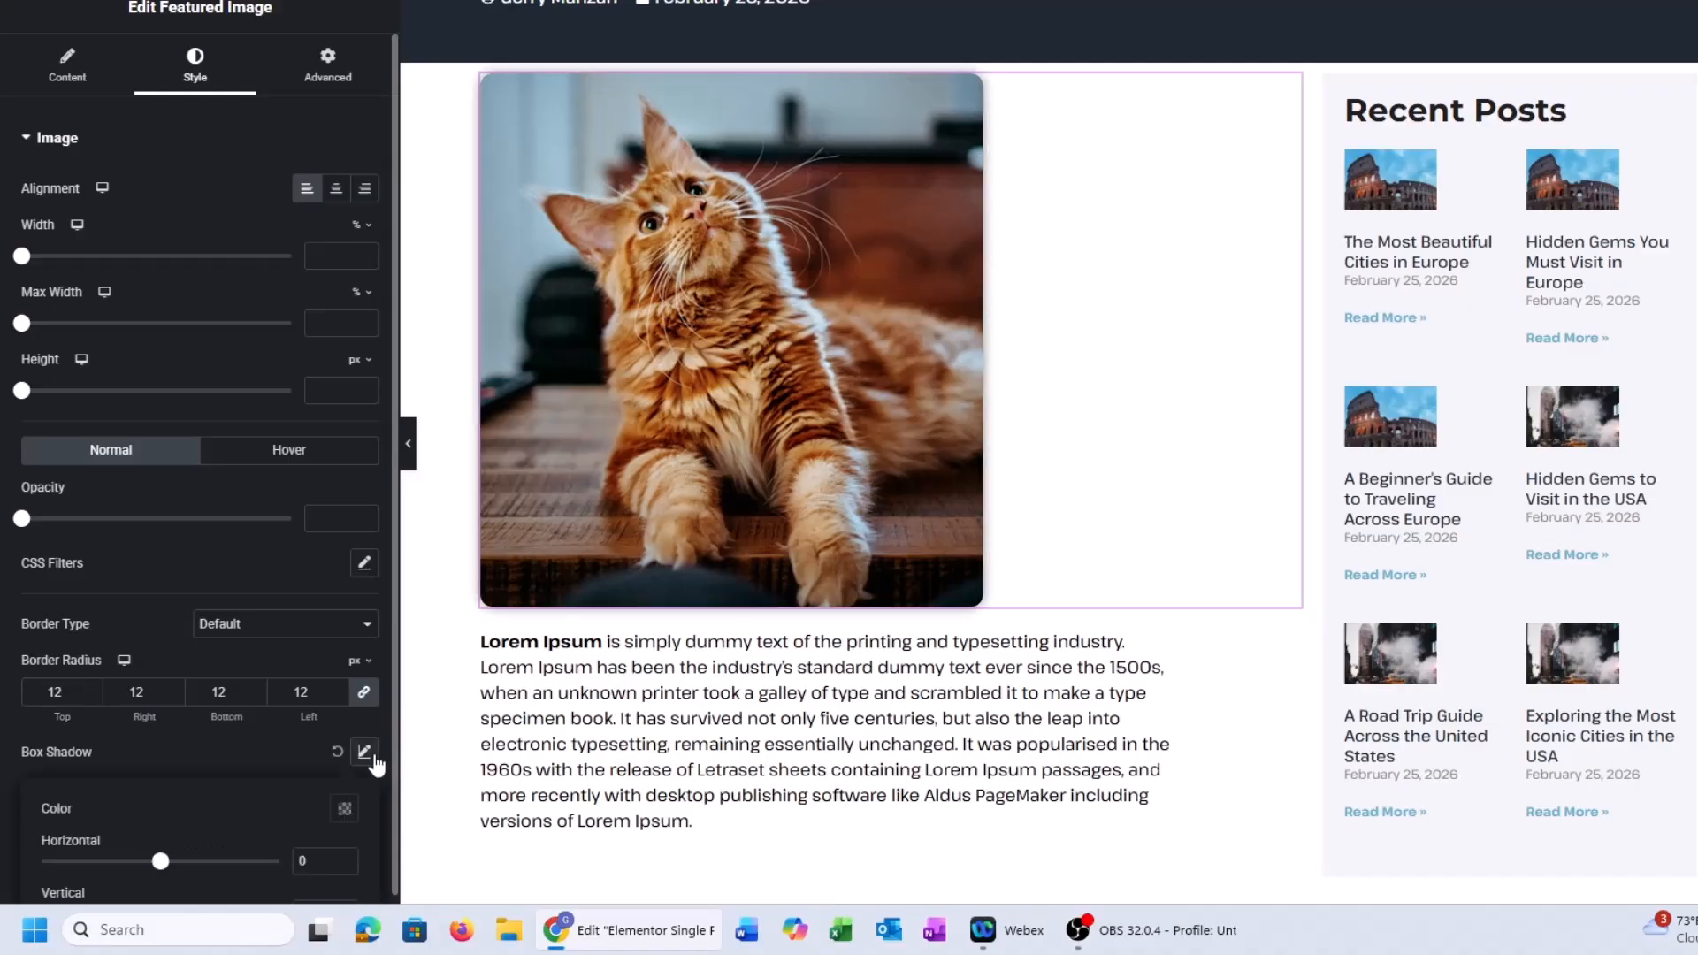
{"action": "scroll", "coordinate": [25, 635], "scroll_direction": "down", "scroll_amount": 2}
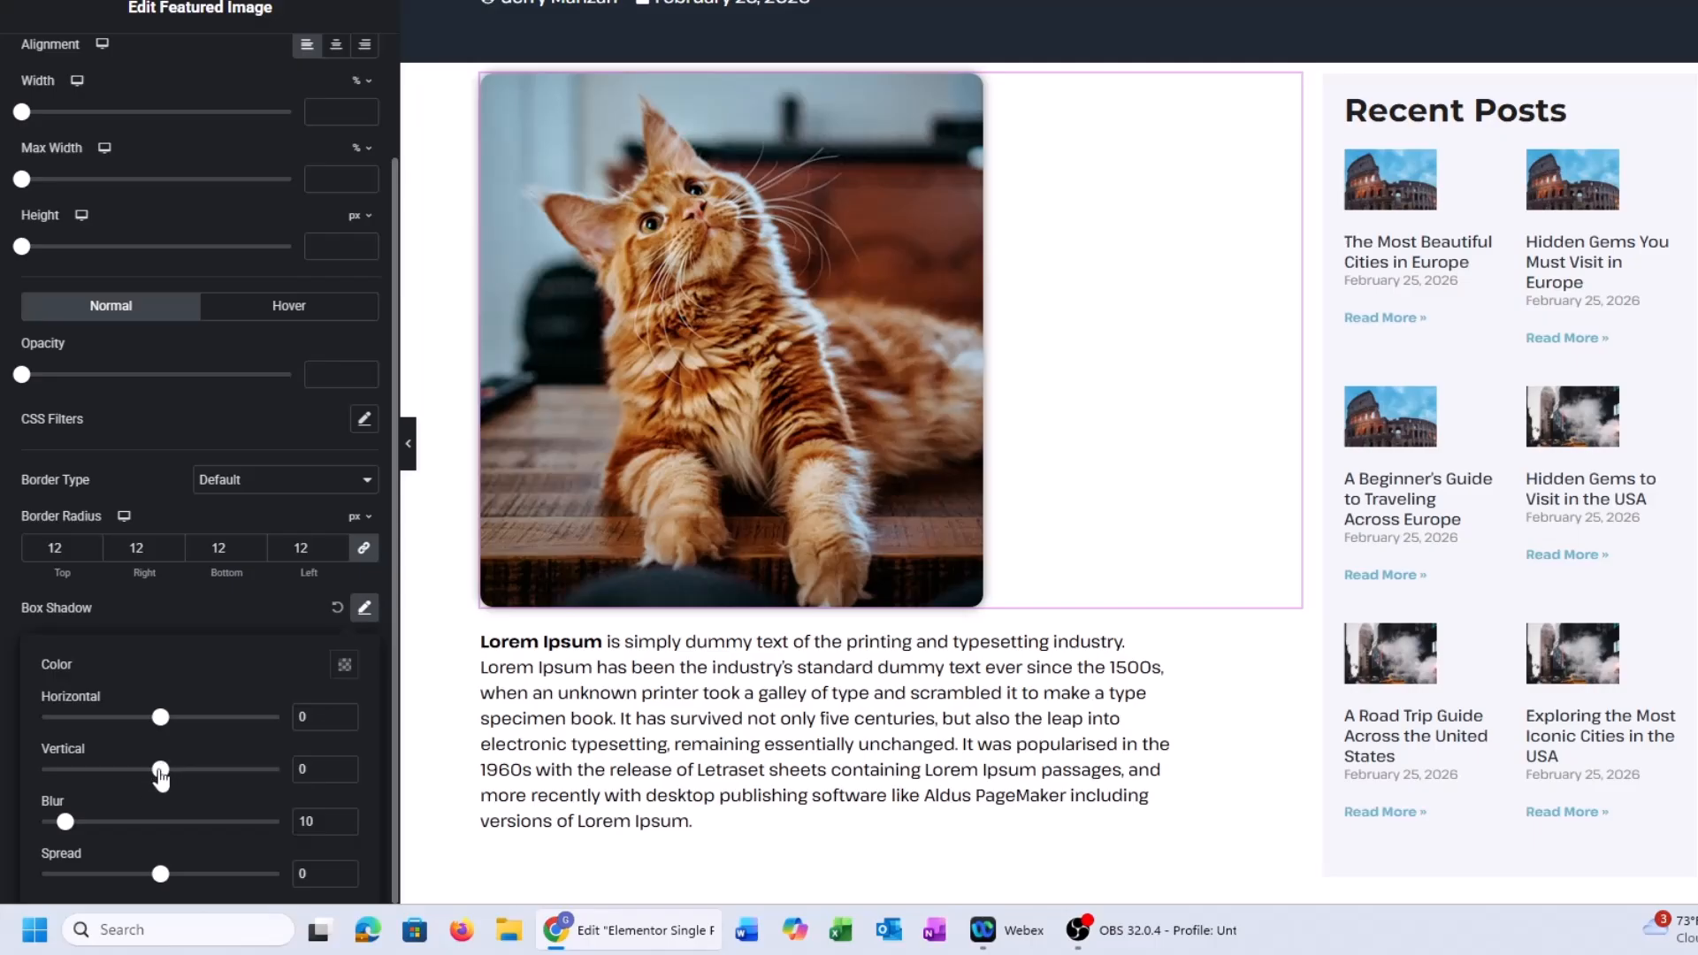
{"action": "mouse_move", "coordinate": [160, 776]}
{"action": "left_mouse_down"}
{"action": "mouse_move", "coordinate": [184, 775]}
{"action": "mouse_move", "coordinate": [168, 783]}
{"action": "left_mouse_up"}
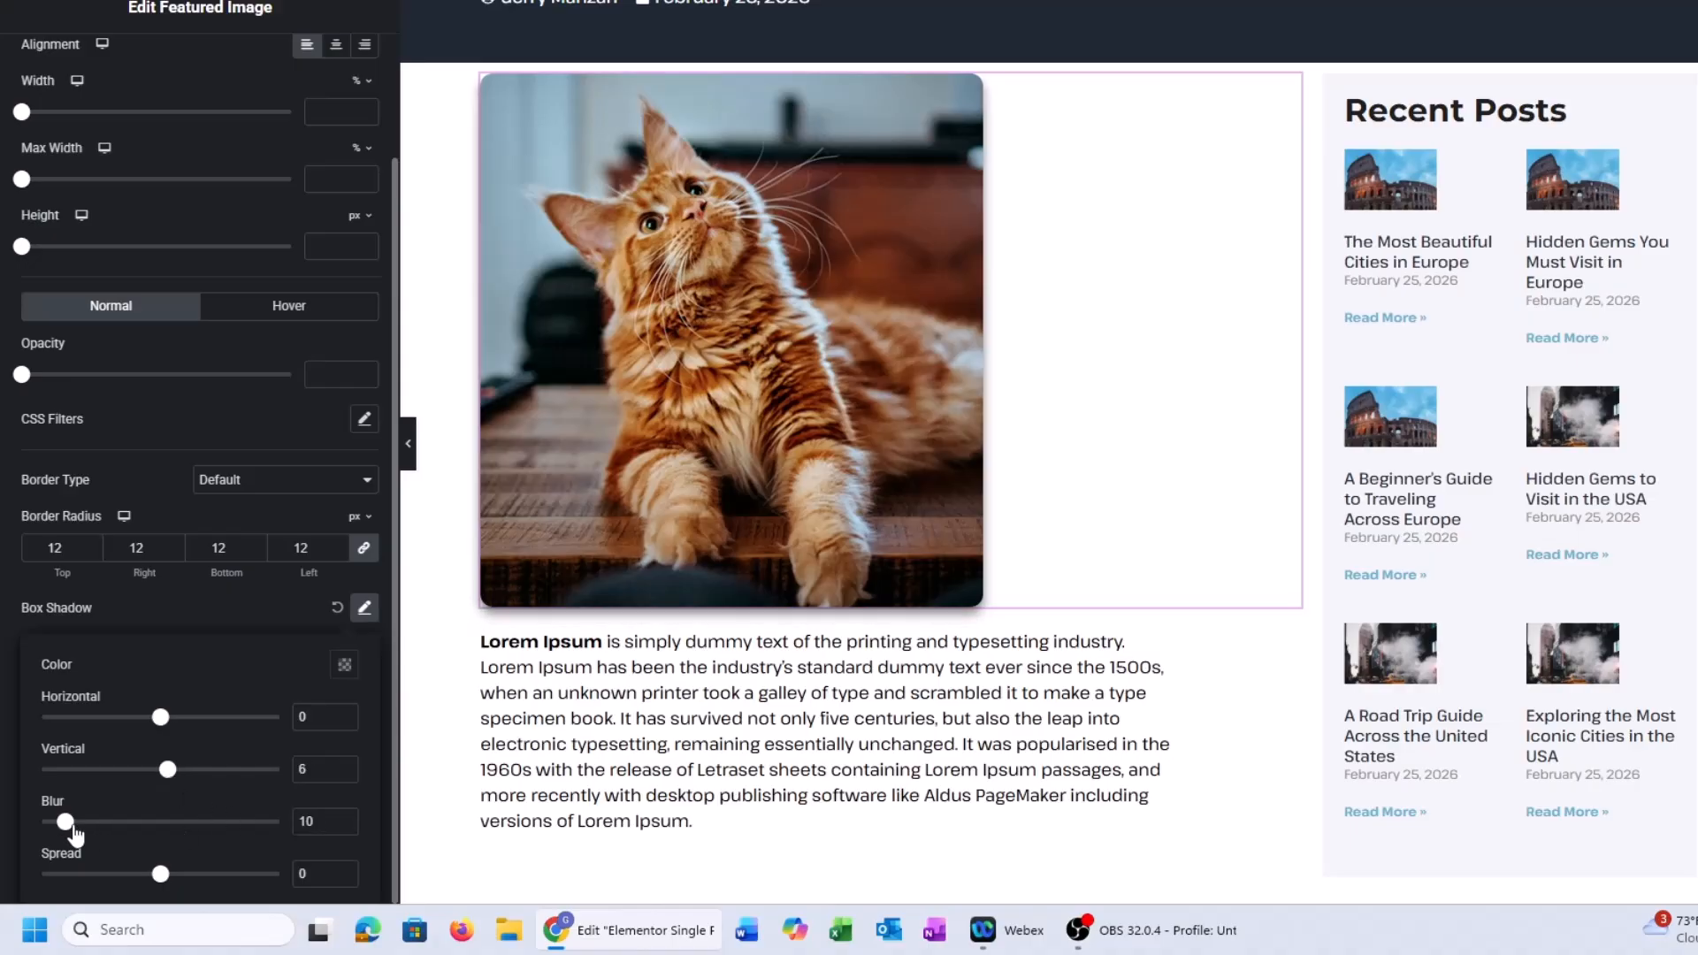
{"action": "left_click_drag", "start_coordinate": [75, 832], "coordinate": [93, 832]}
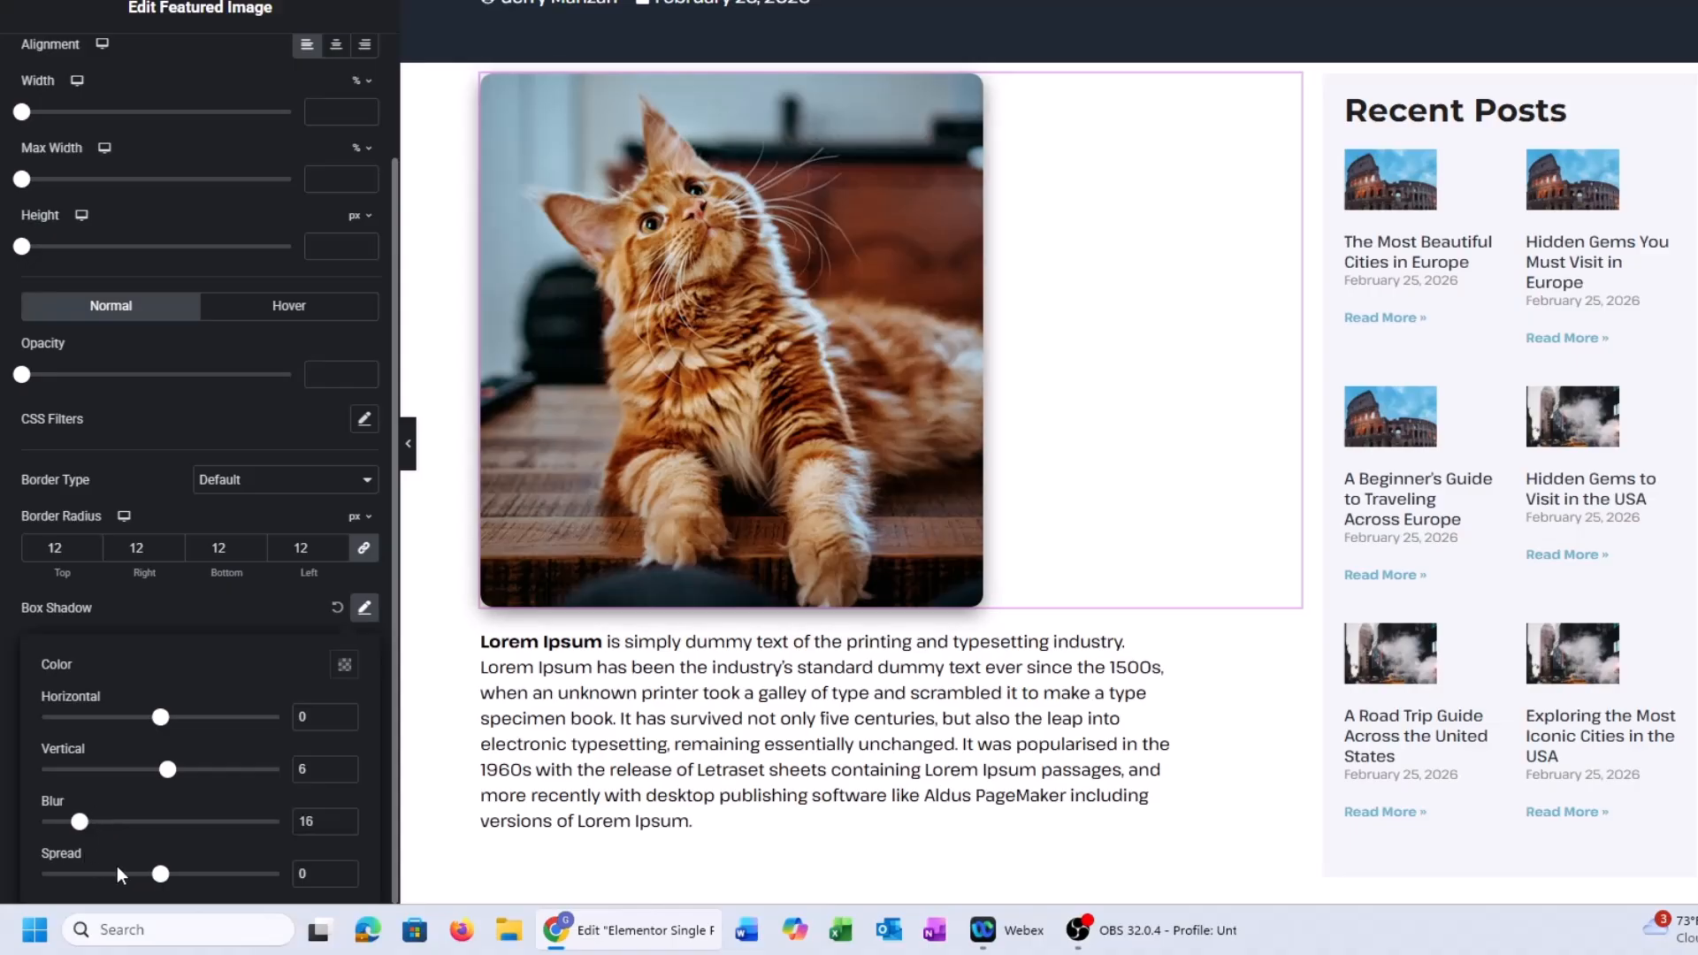
{"action": "left_click", "coordinate": [345, 877]}
{"action": "left_click", "coordinate": [344, 880]}
{"action": "left_click", "coordinate": [345, 881]}
{"action": "left_click", "coordinate": [345, 881]}
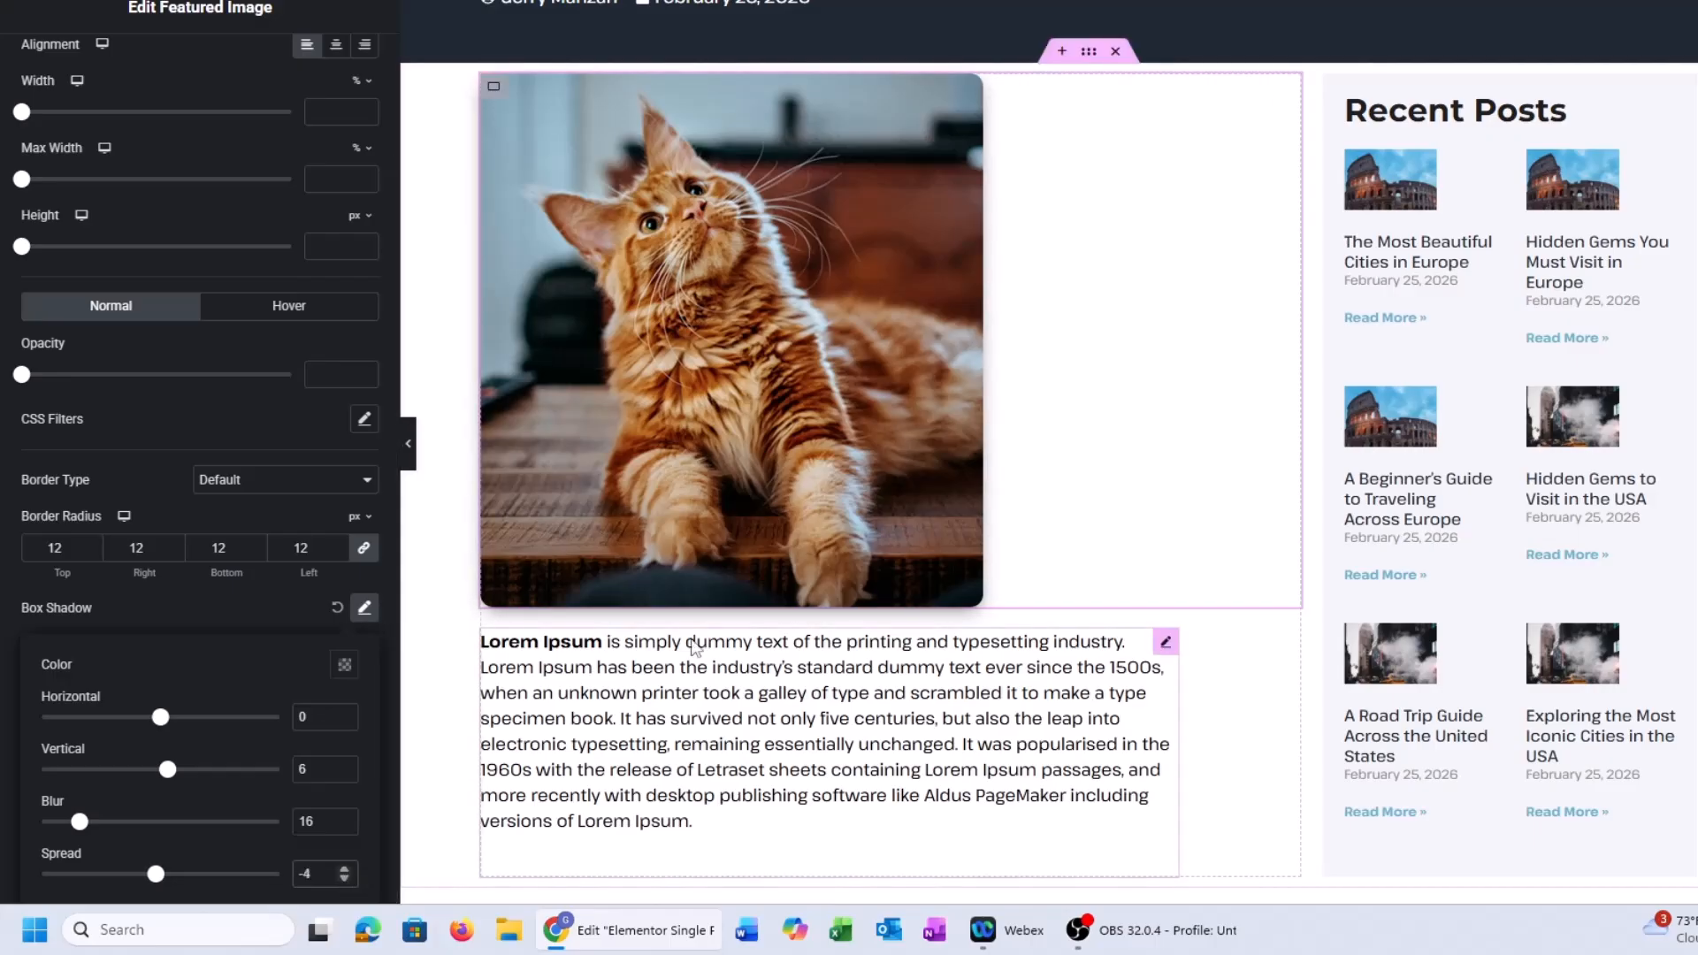
{"action": "left_click", "coordinate": [416, 465]}
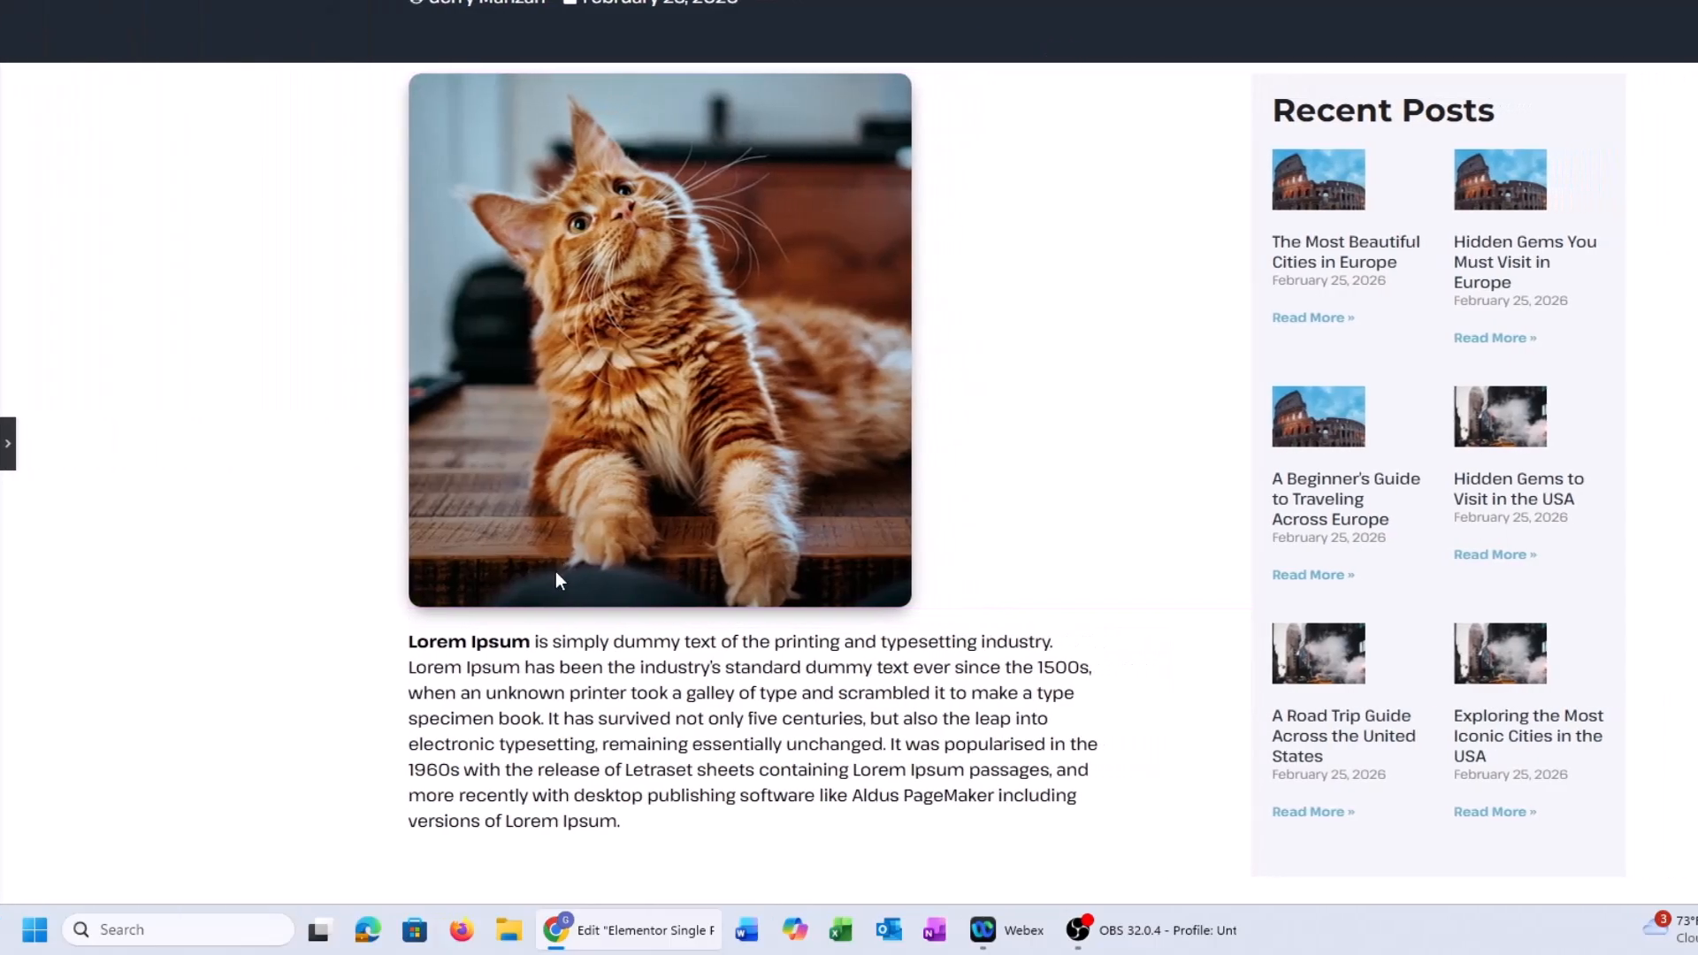
{"action": "scroll", "coordinate": [884, 525], "scroll_direction": "up", "scroll_amount": 3}
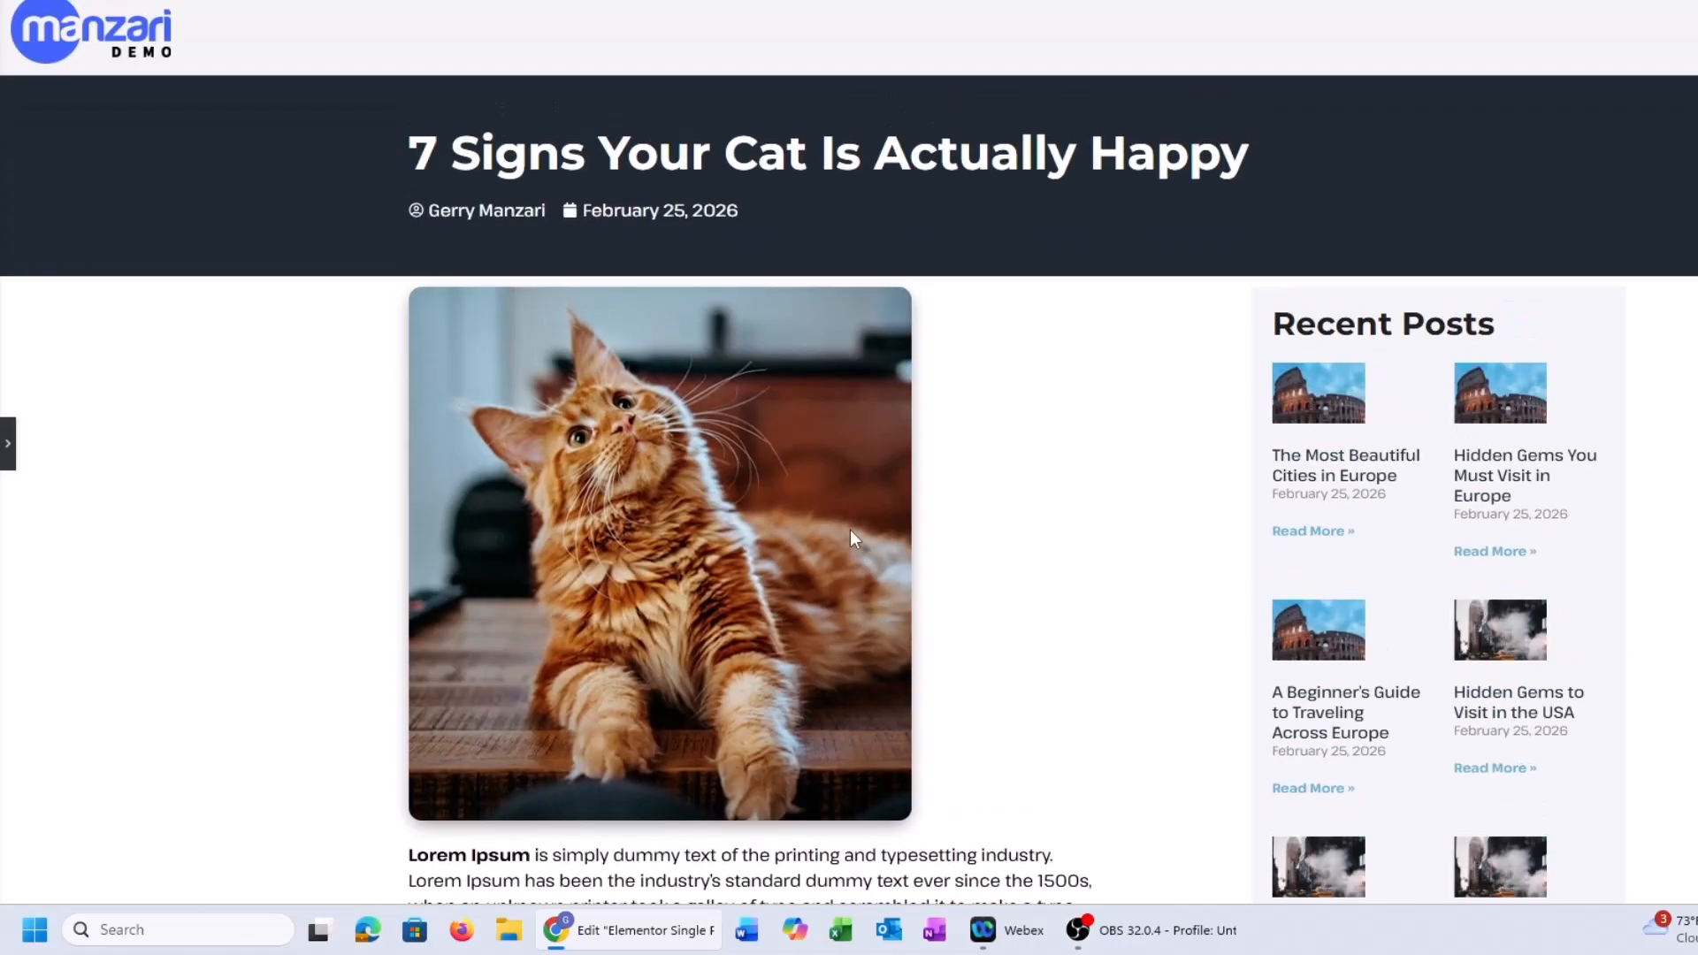
{"action": "scroll", "coordinate": [850, 529], "scroll_direction": "down", "scroll_amount": 4}
{"action": "scroll", "coordinate": [326, 517], "scroll_direction": "up", "scroll_amount": 3}
{"action": "left_click", "coordinate": [7, 456]}
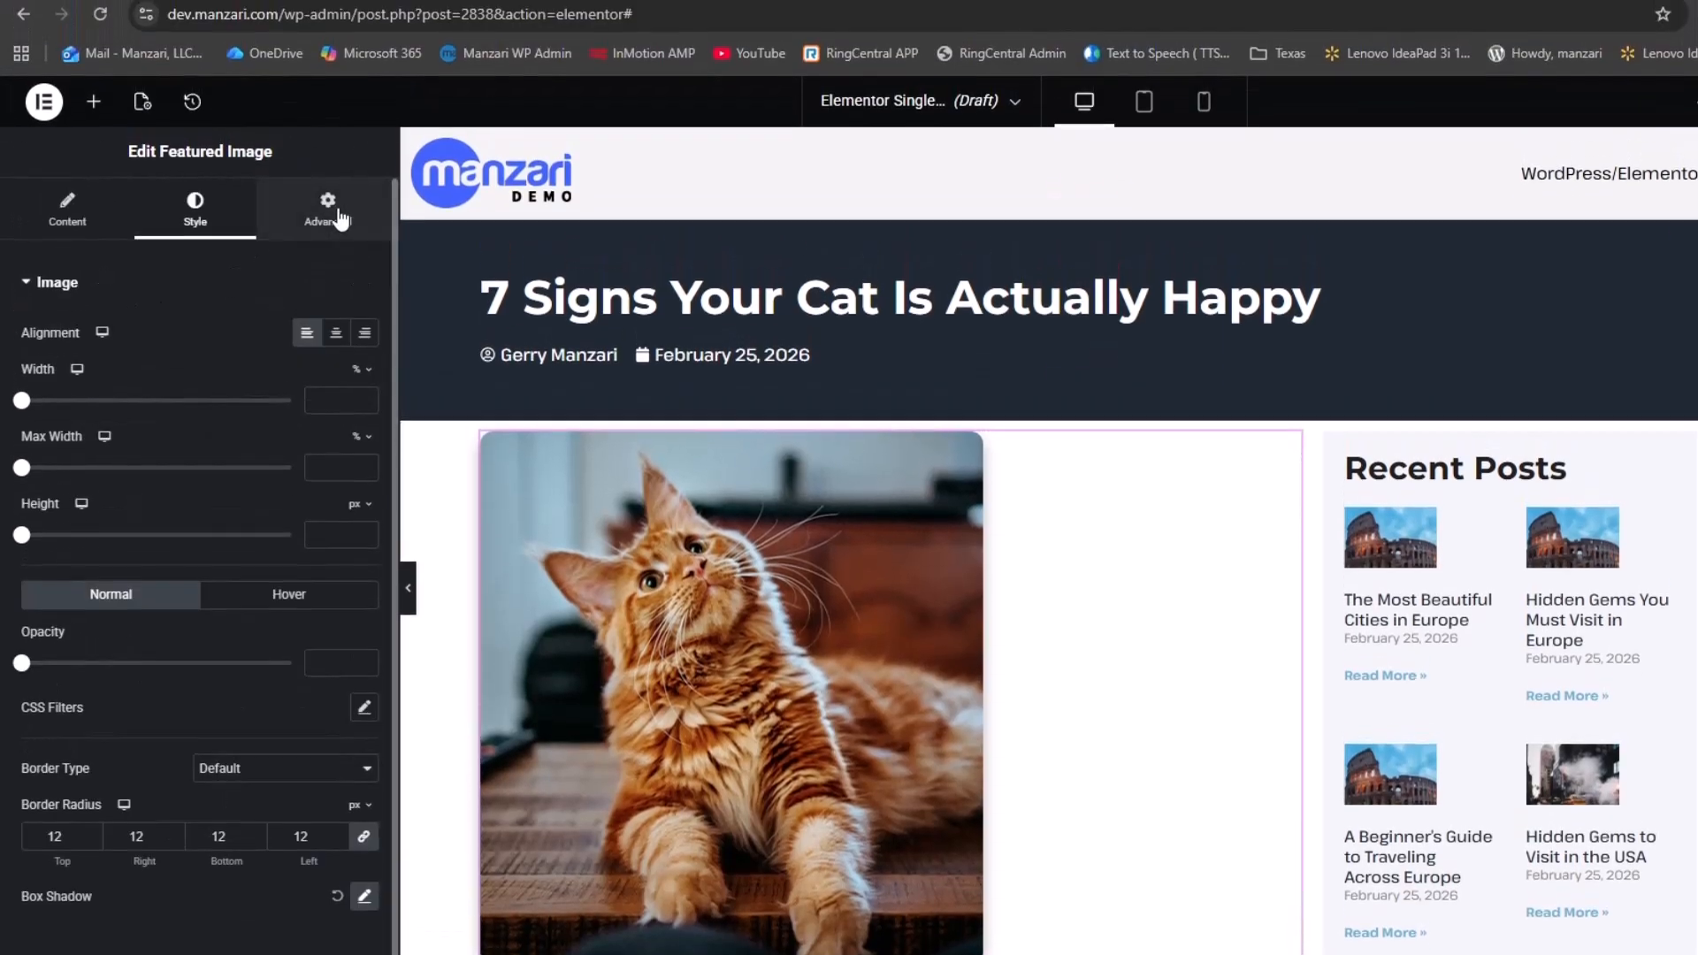
Unlink the featured image's margins and give it a negative top margin of -42
{"action": "left_click", "coordinate": [334, 213]}
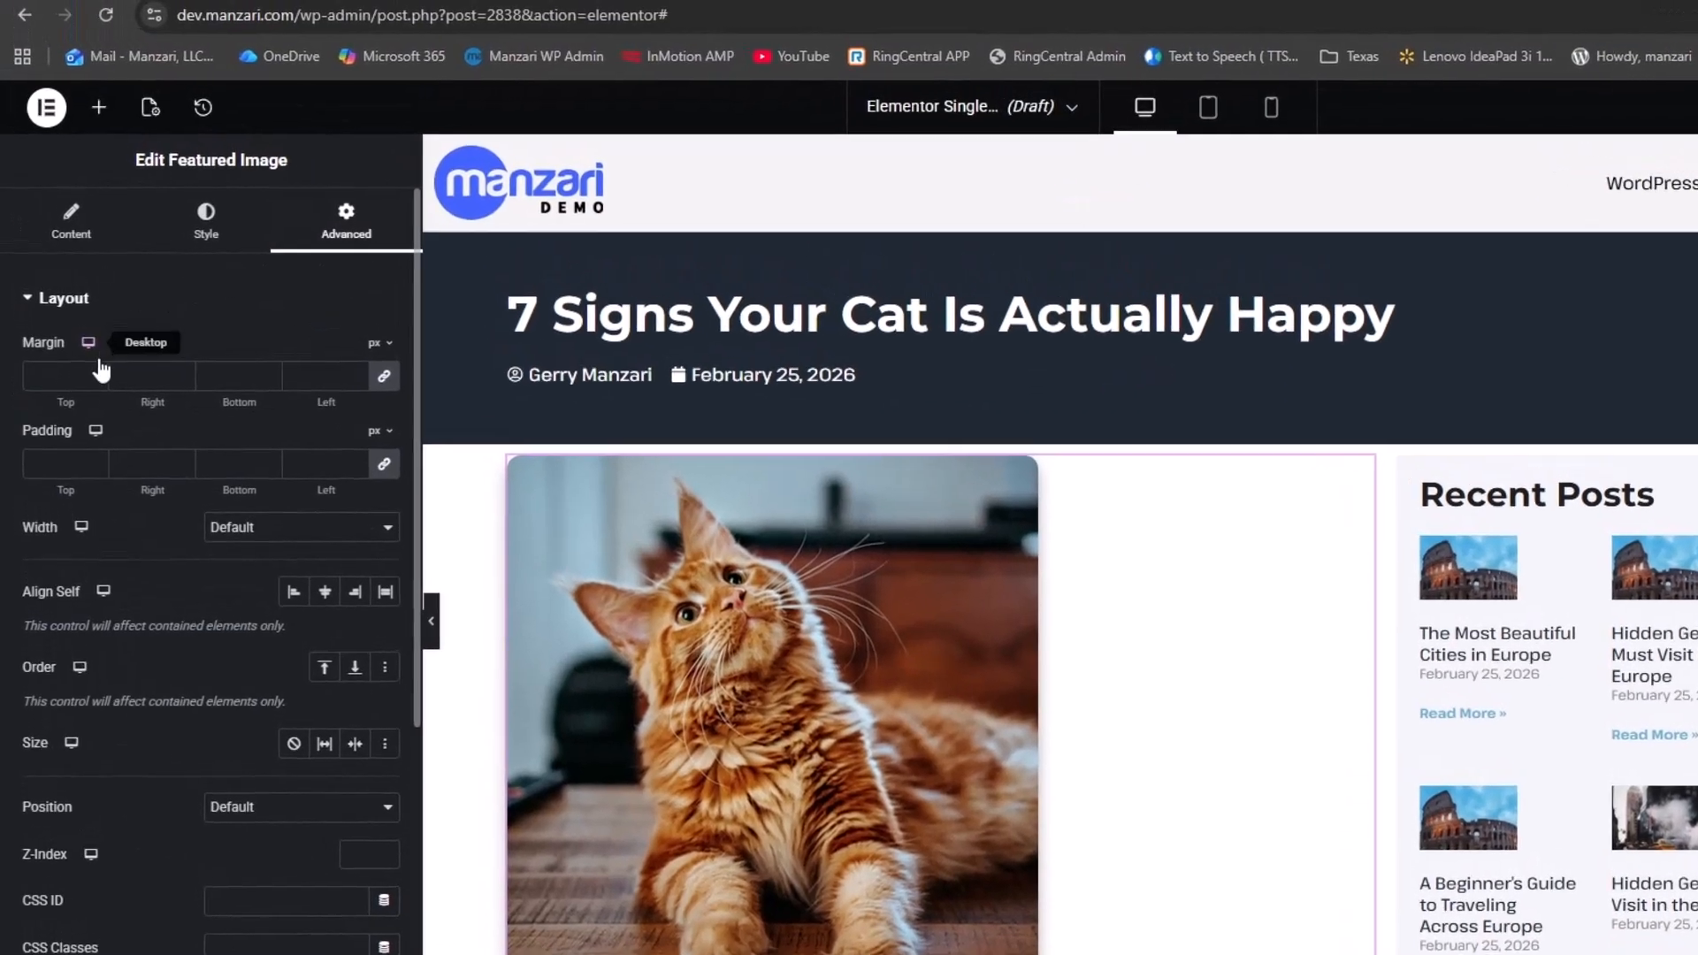
{"action": "left_click", "coordinate": [383, 377]}
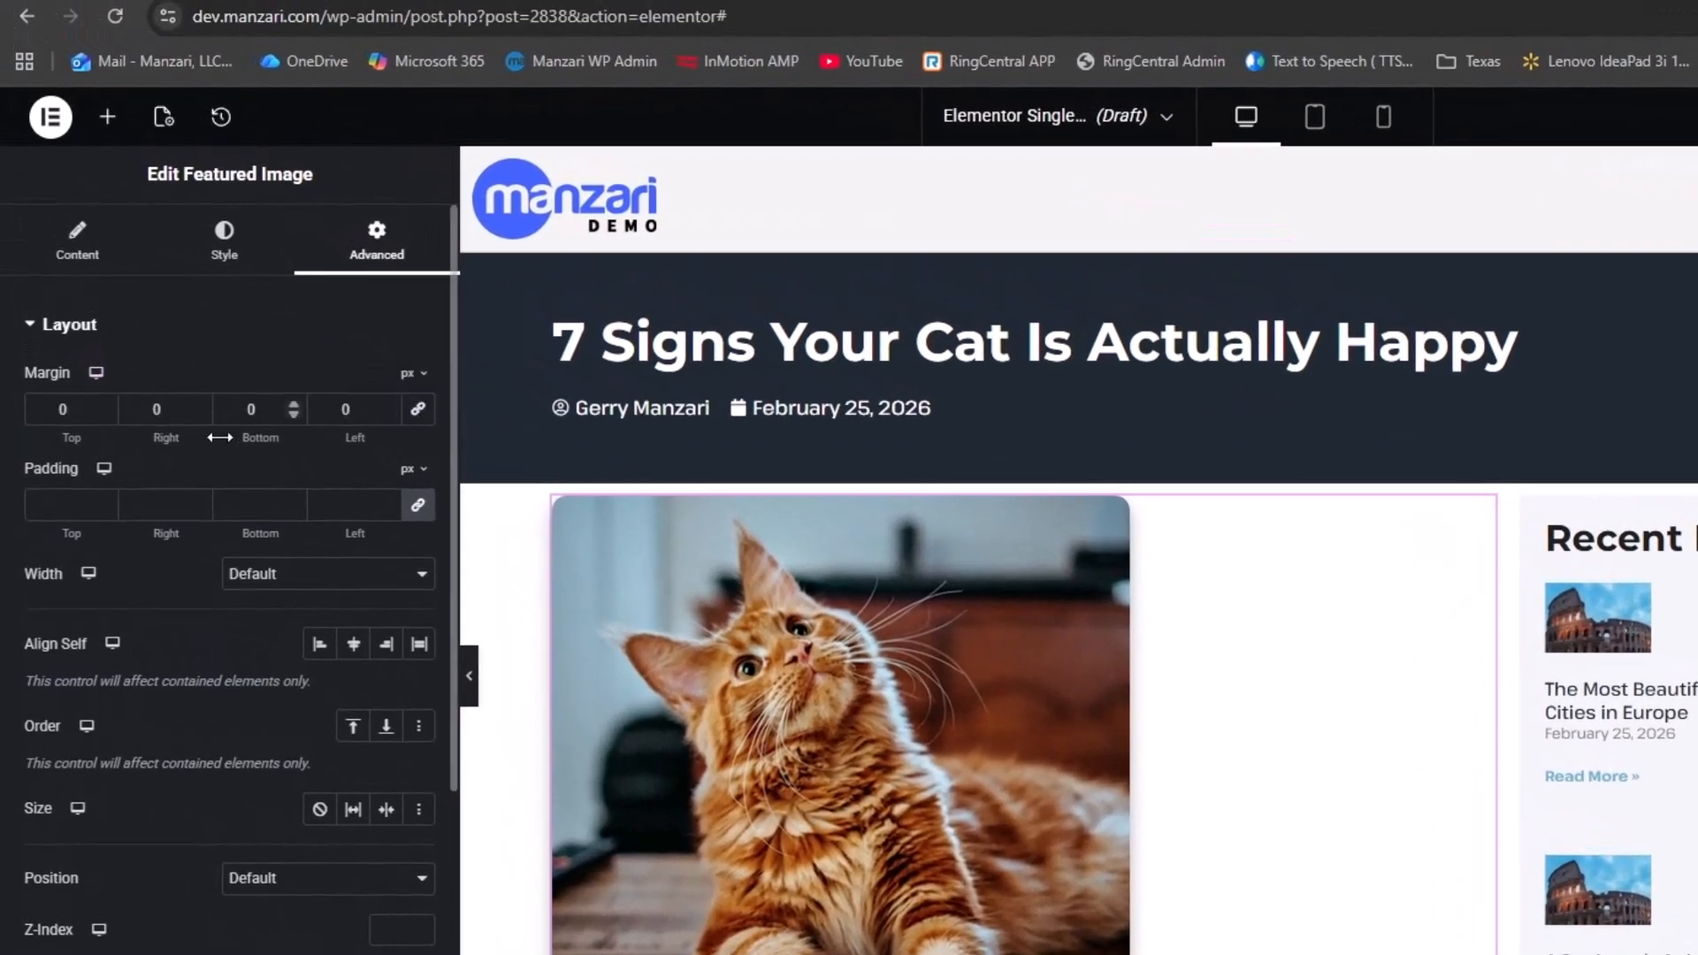
{"action": "left_click", "coordinate": [97, 415]}
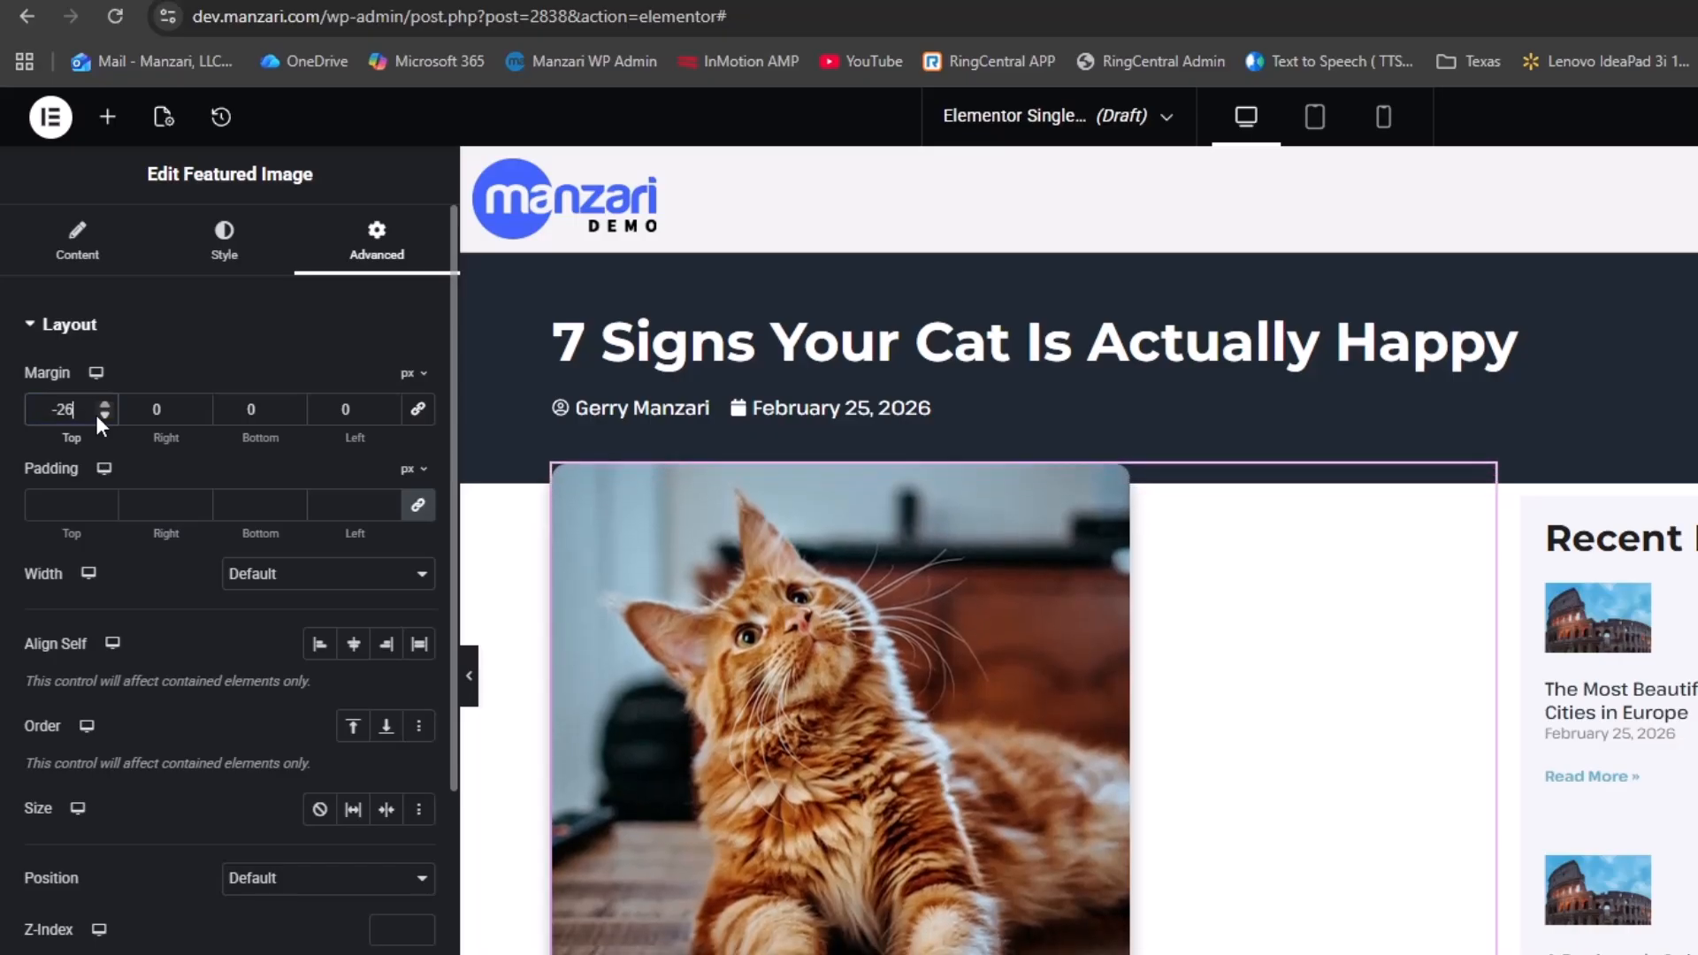
{"action": "left_click_drag", "start_coordinate": [95, 415], "coordinate": [96, 416]}
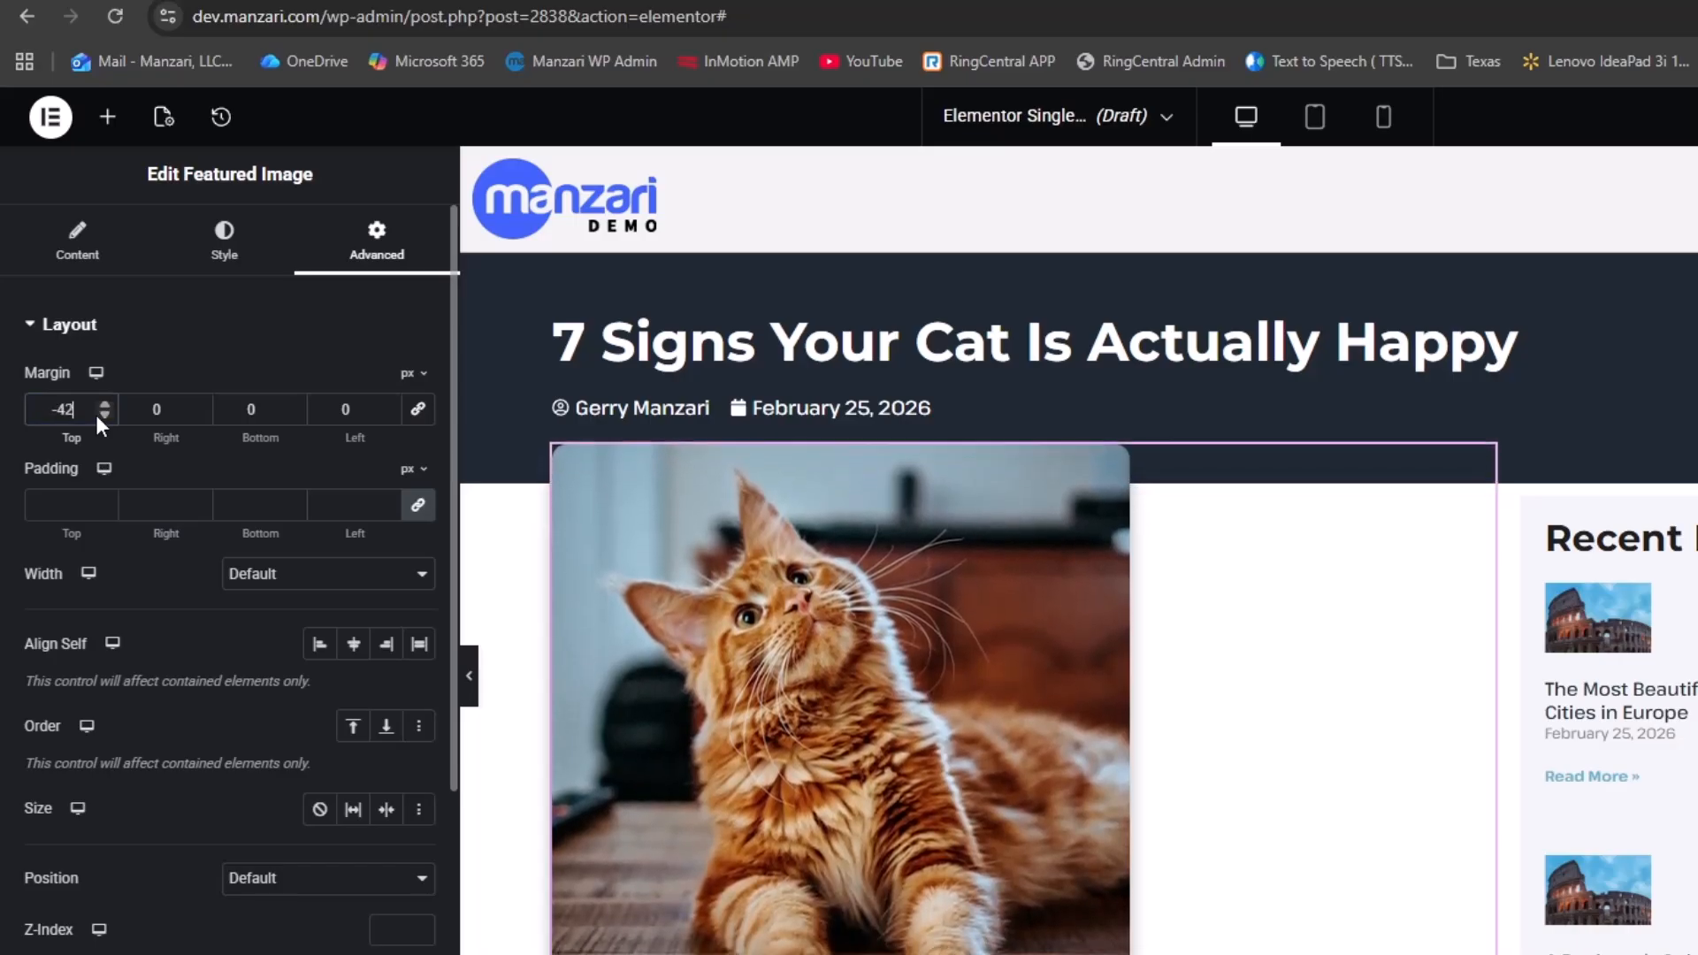
{"action": "left_click", "coordinate": [470, 690]}
{"action": "left_click", "coordinate": [5, 674]}
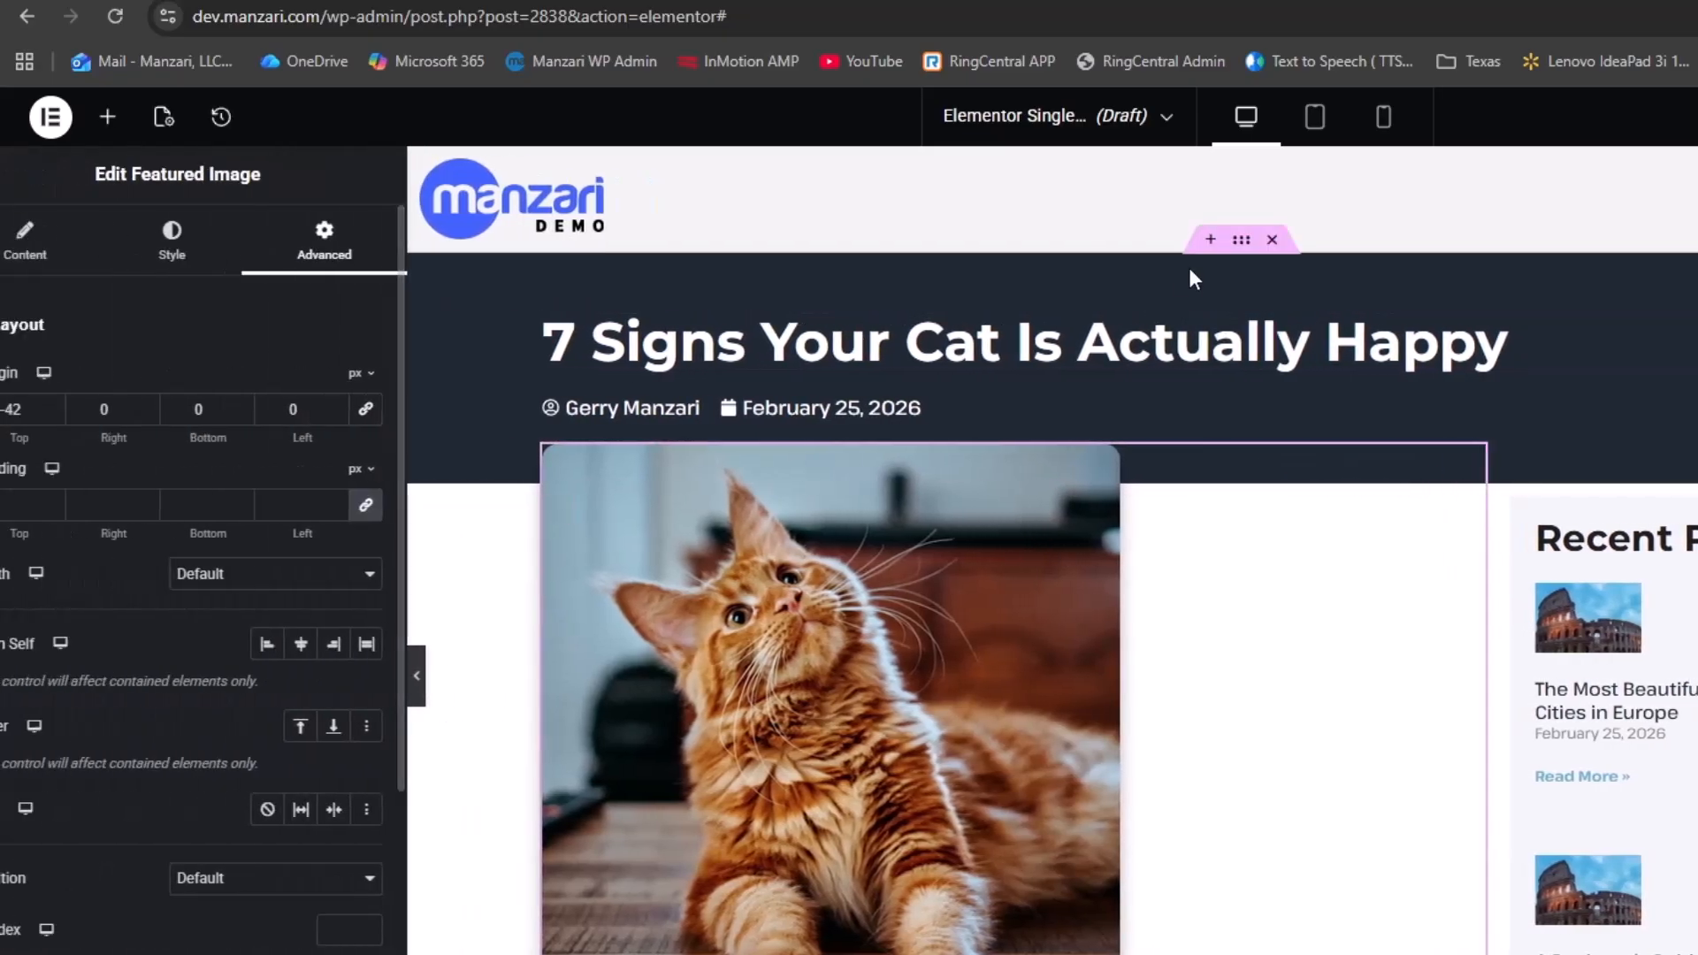
Set the title header container's bottom padding to 100 px
{"action": "left_click", "coordinate": [1255, 251]}
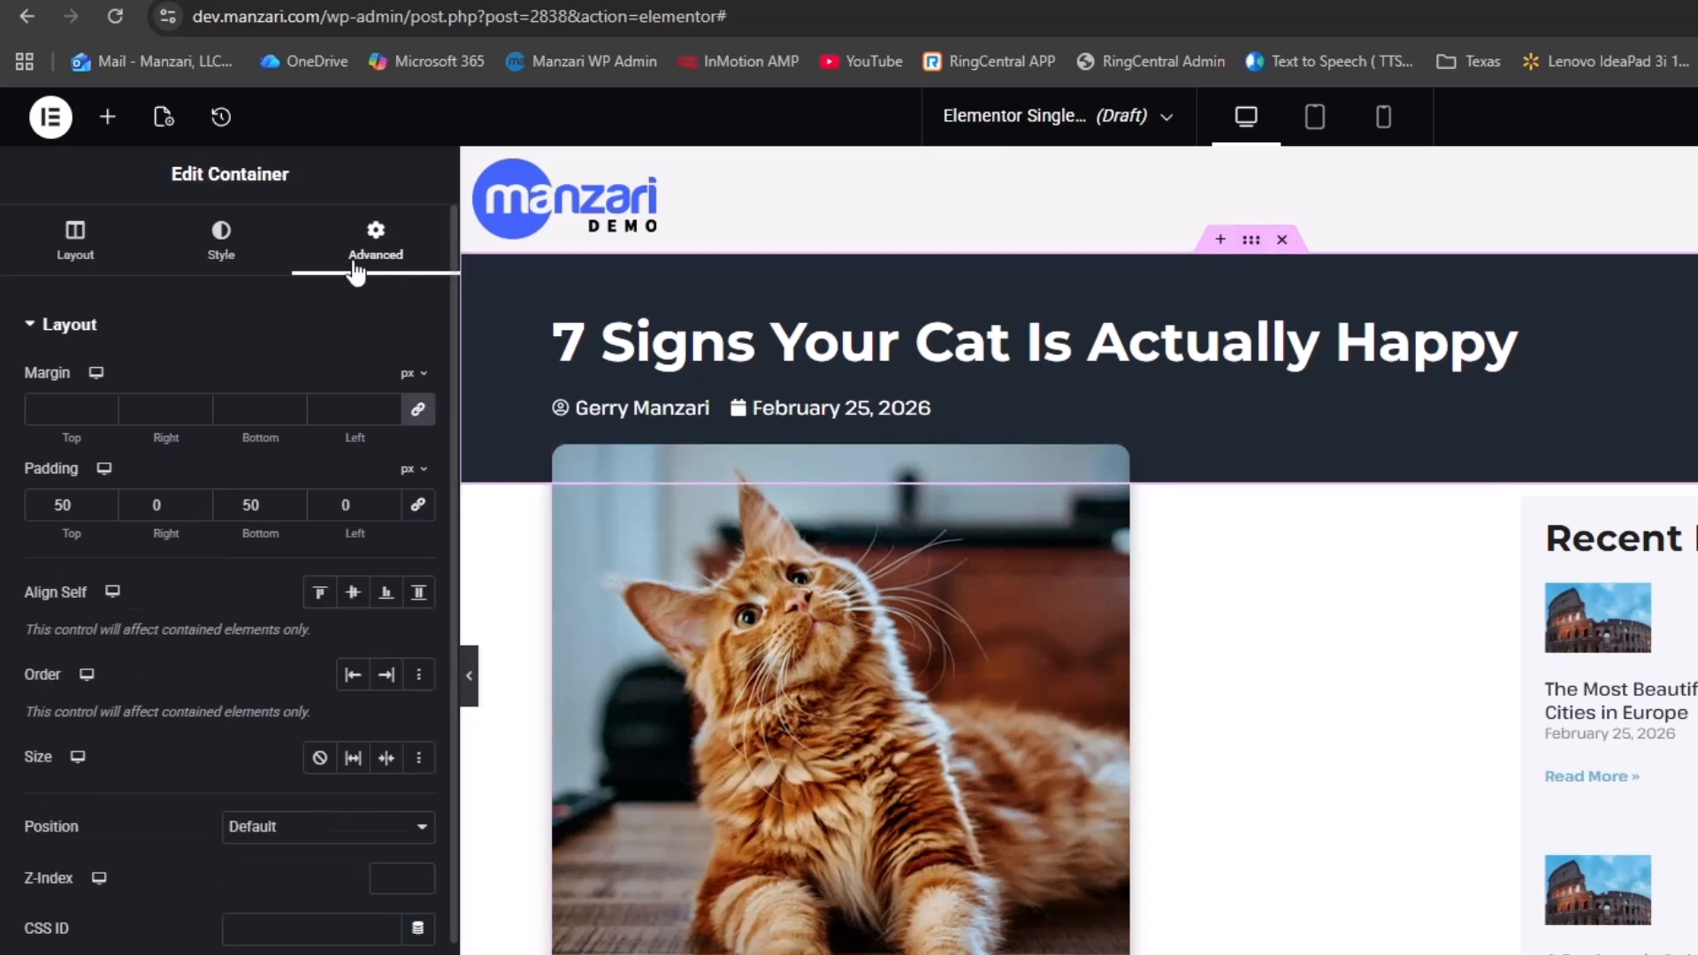
{"action": "double_click", "coordinate": [262, 505]}
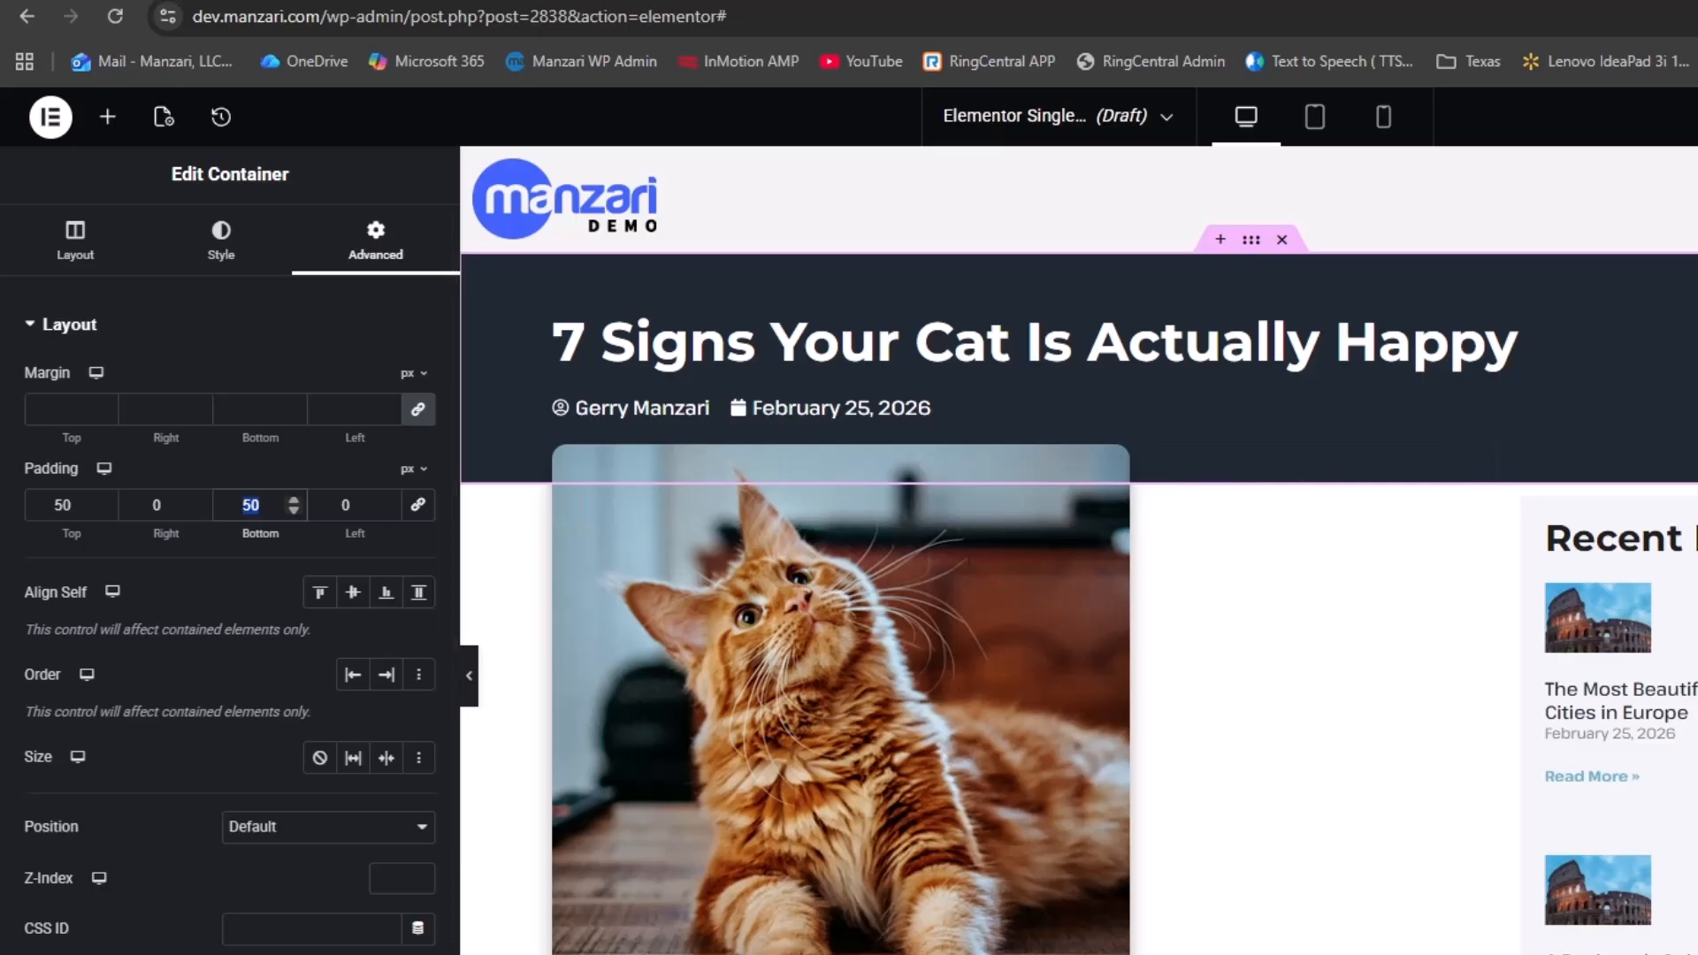
{"action": "type", "text": "100"}
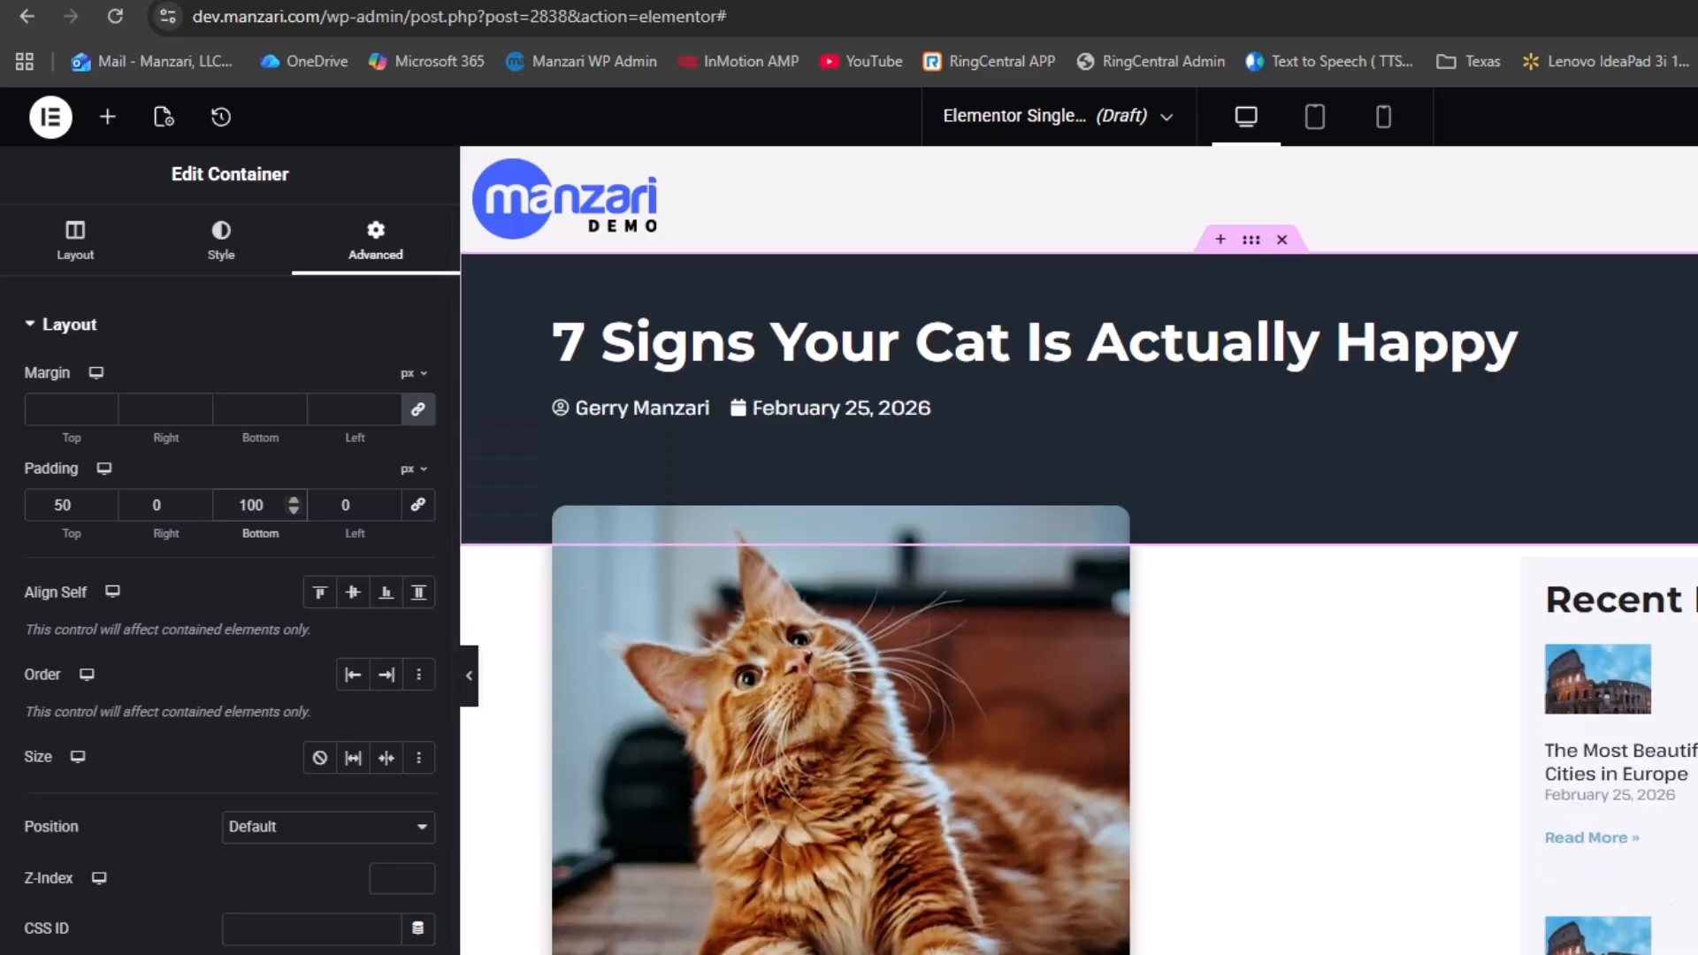
Change the featured image's top margin to -75 px so it overlaps the header, and preview
{"action": "left_click", "coordinate": [1000, 557]}
{"action": "left_click", "coordinate": [107, 409]}
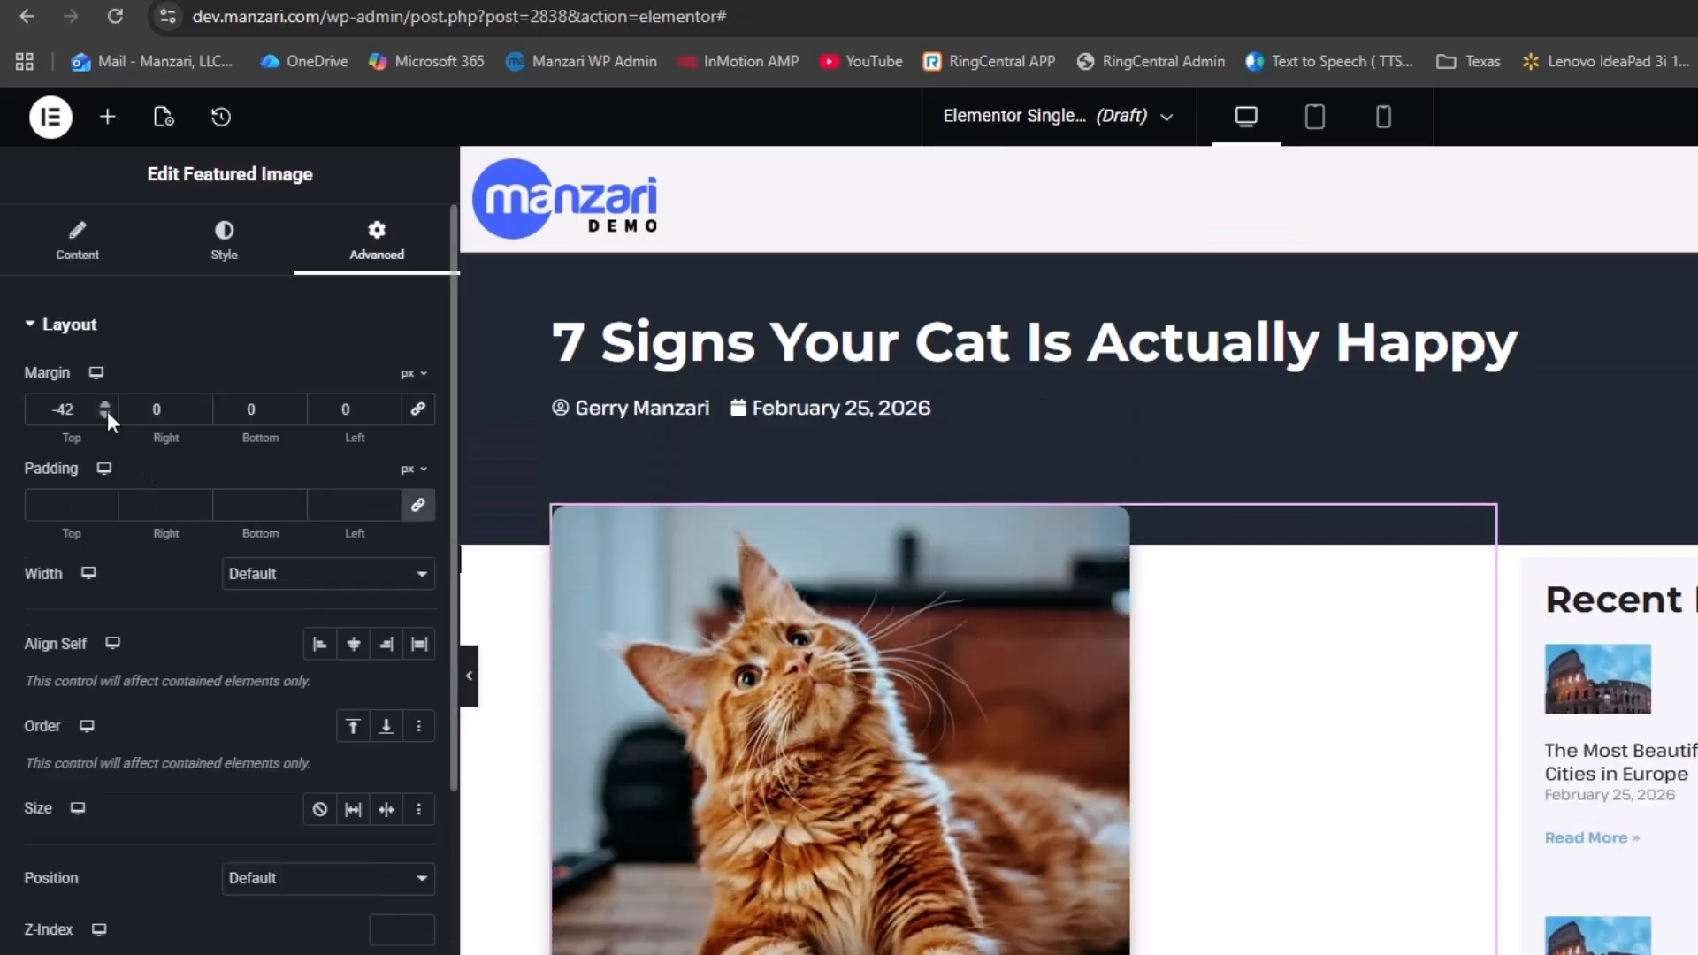
{"action": "left_click", "coordinate": [107, 415]}
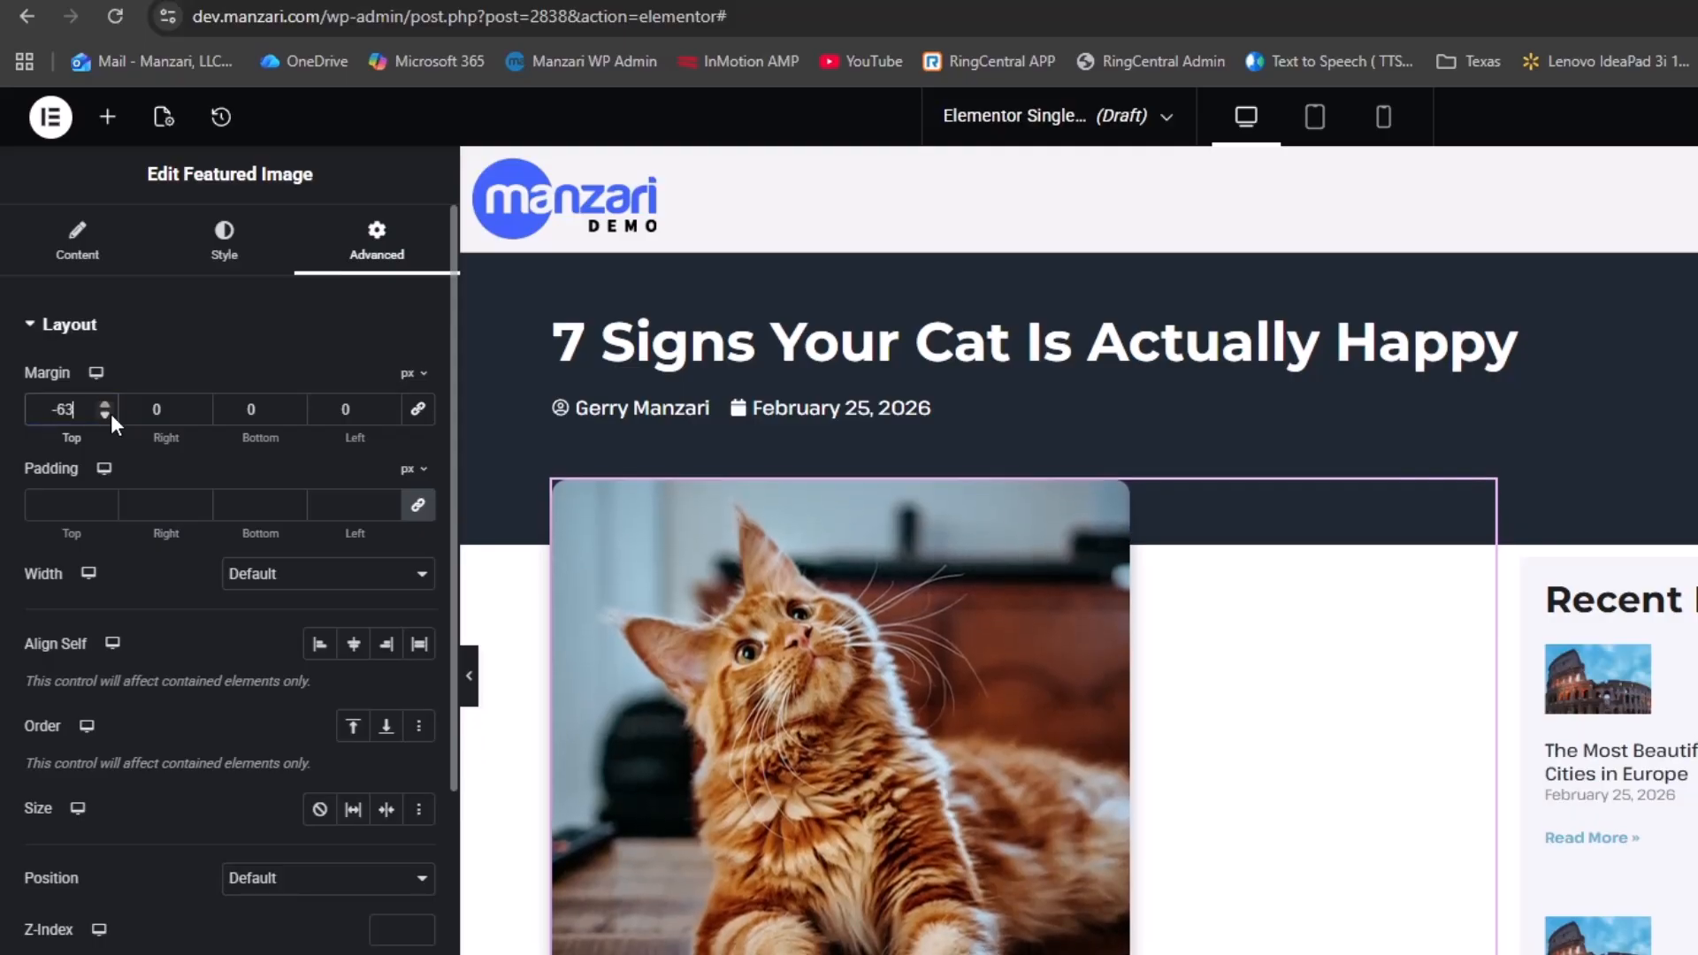
{"action": "left_click", "coordinate": [110, 414]}
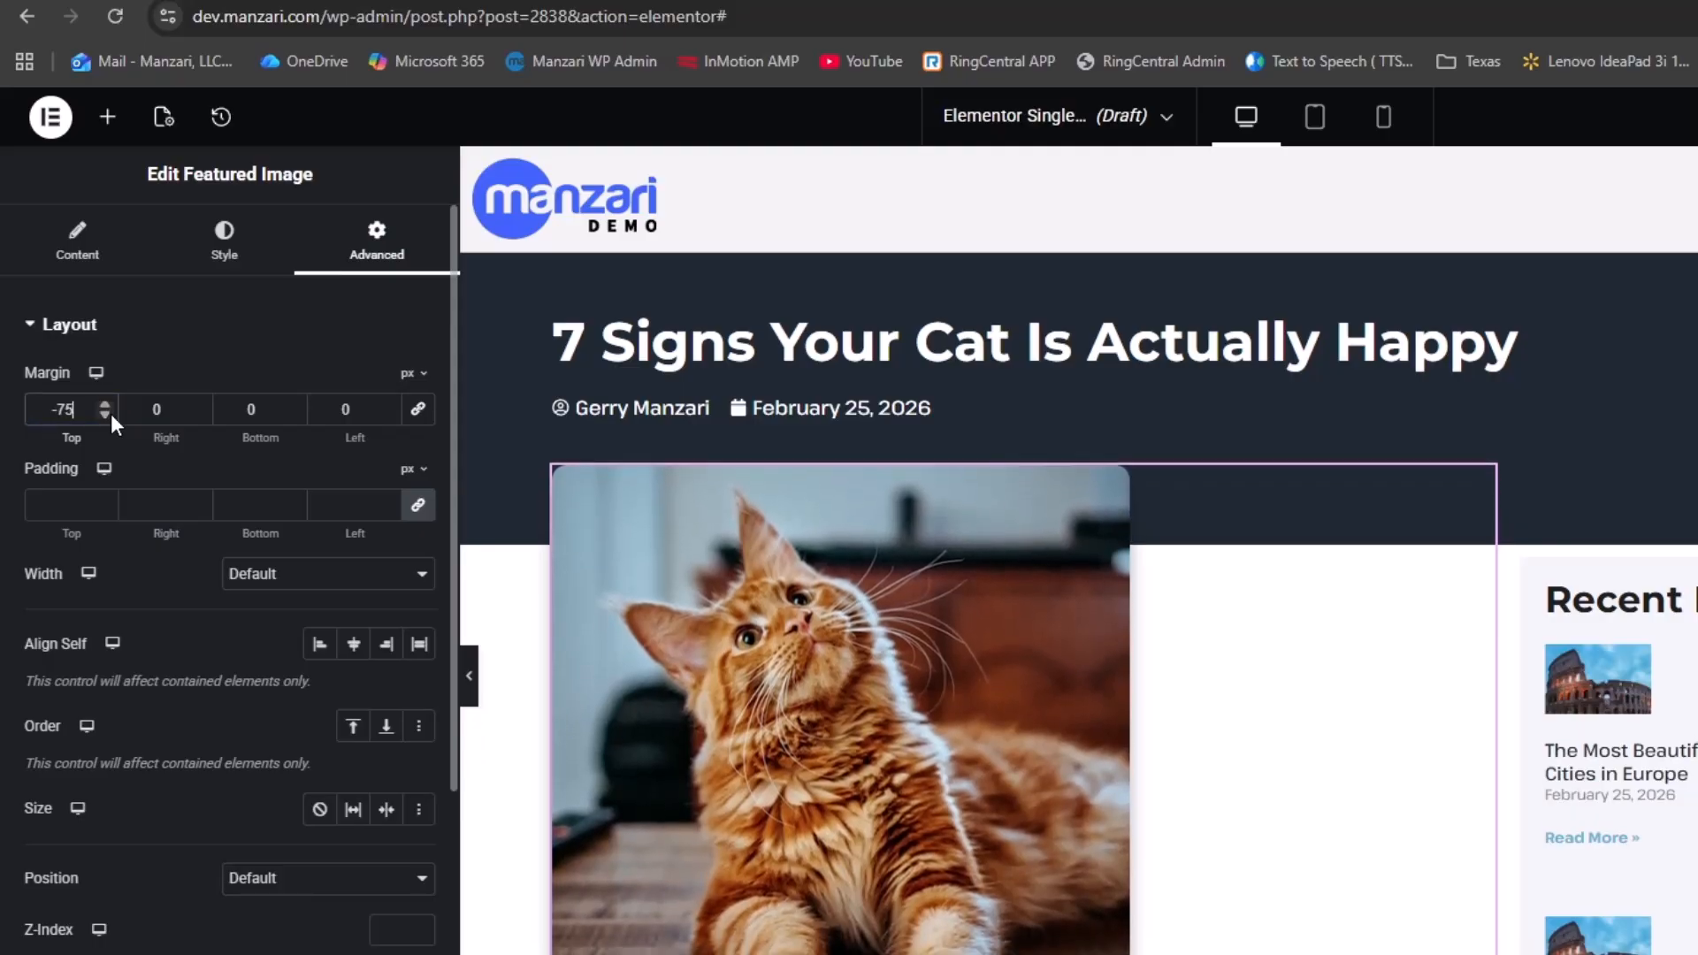
{"action": "left_click", "coordinate": [469, 679]}
{"action": "scroll", "coordinate": [1507, 703], "scroll_direction": "down", "scroll_amount": 5}
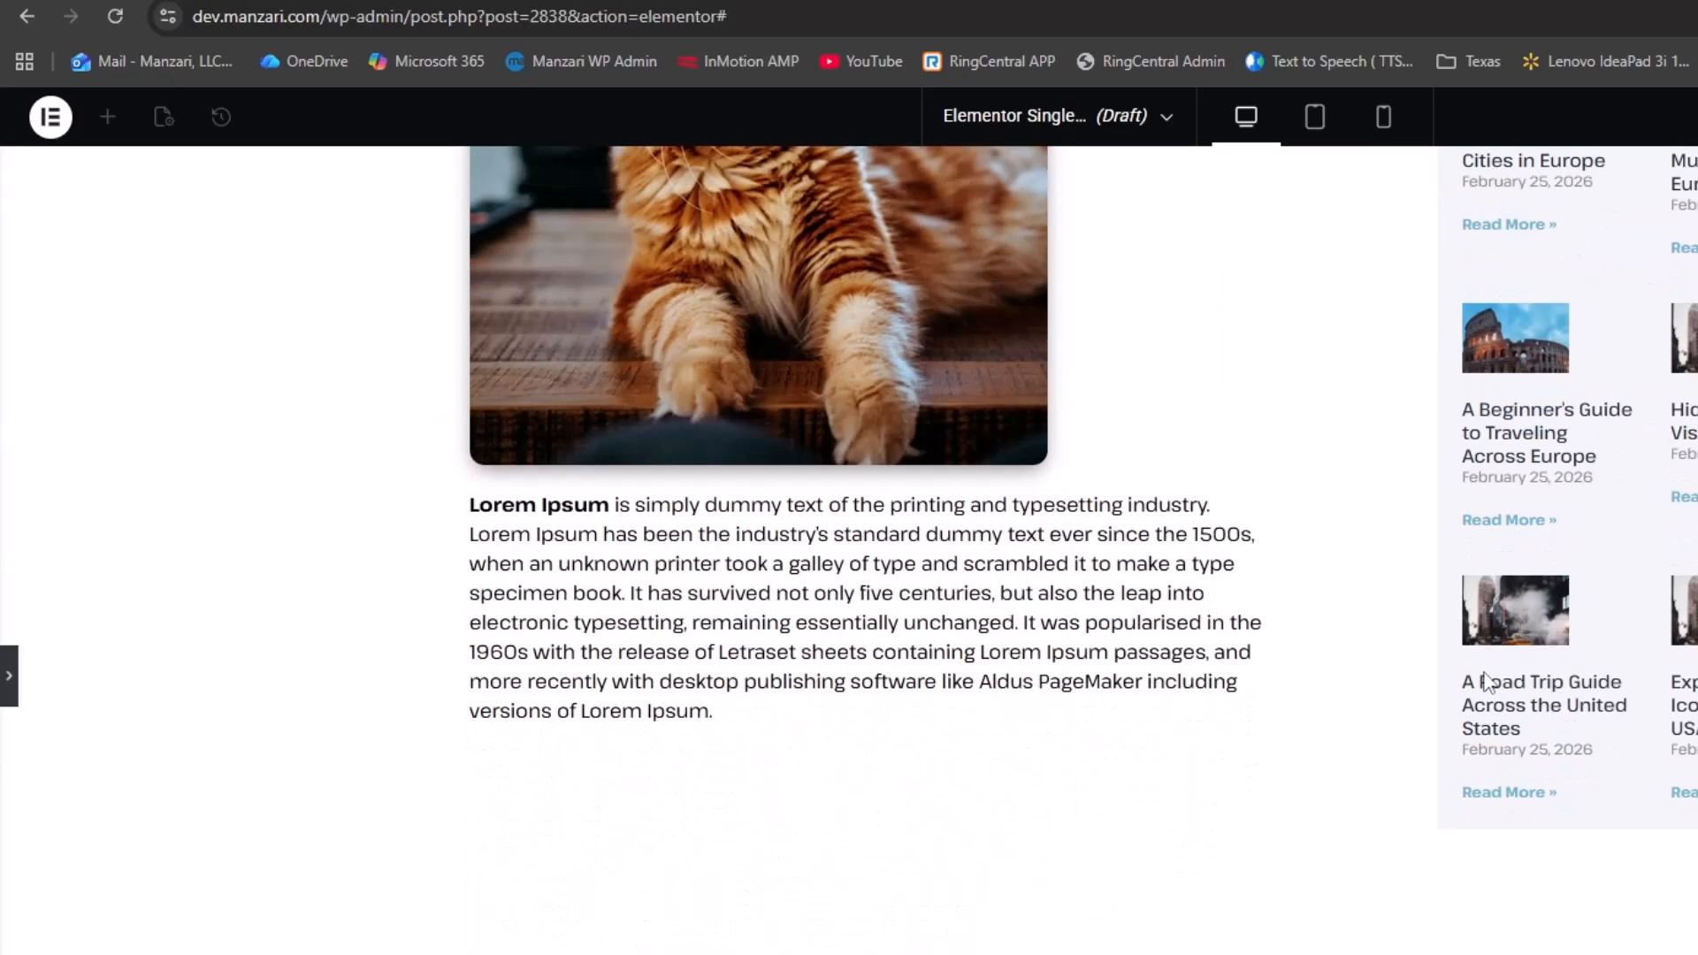
Publish the template with an Include / All singular display condition
{"action": "scroll", "coordinate": [1487, 662], "scroll_direction": "up", "scroll_amount": 5}
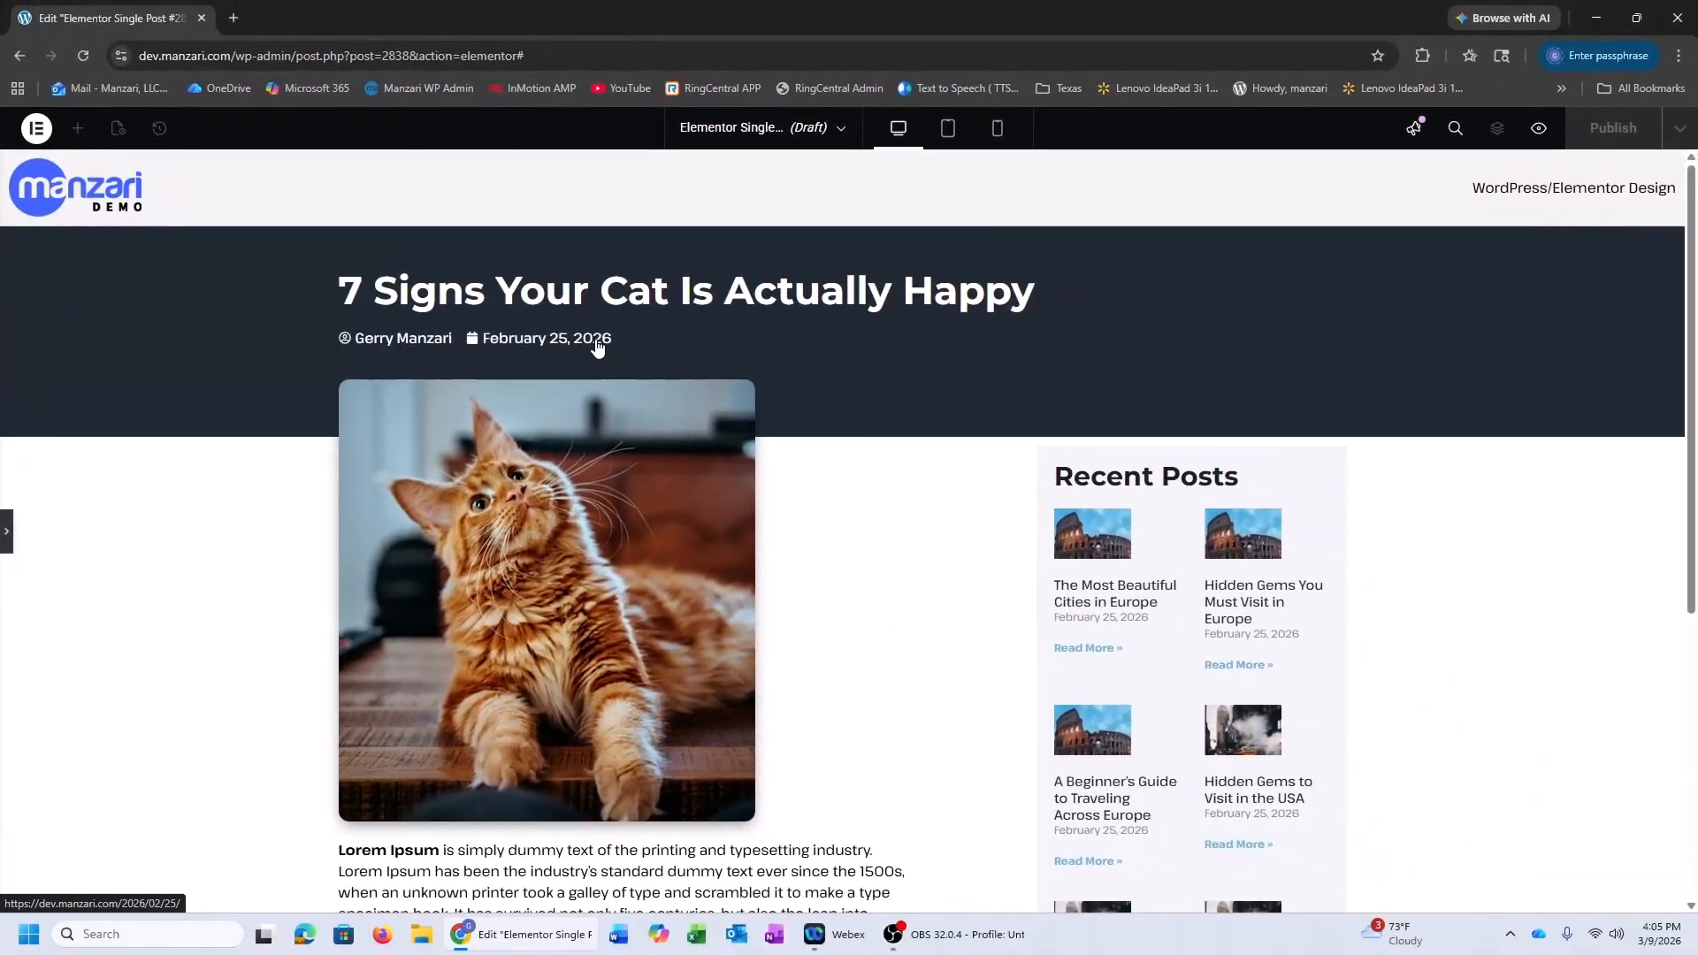
{"action": "scroll", "coordinate": [606, 340], "scroll_direction": "down", "scroll_amount": 5}
{"action": "scroll", "coordinate": [616, 339], "scroll_direction": "up", "scroll_amount": 5}
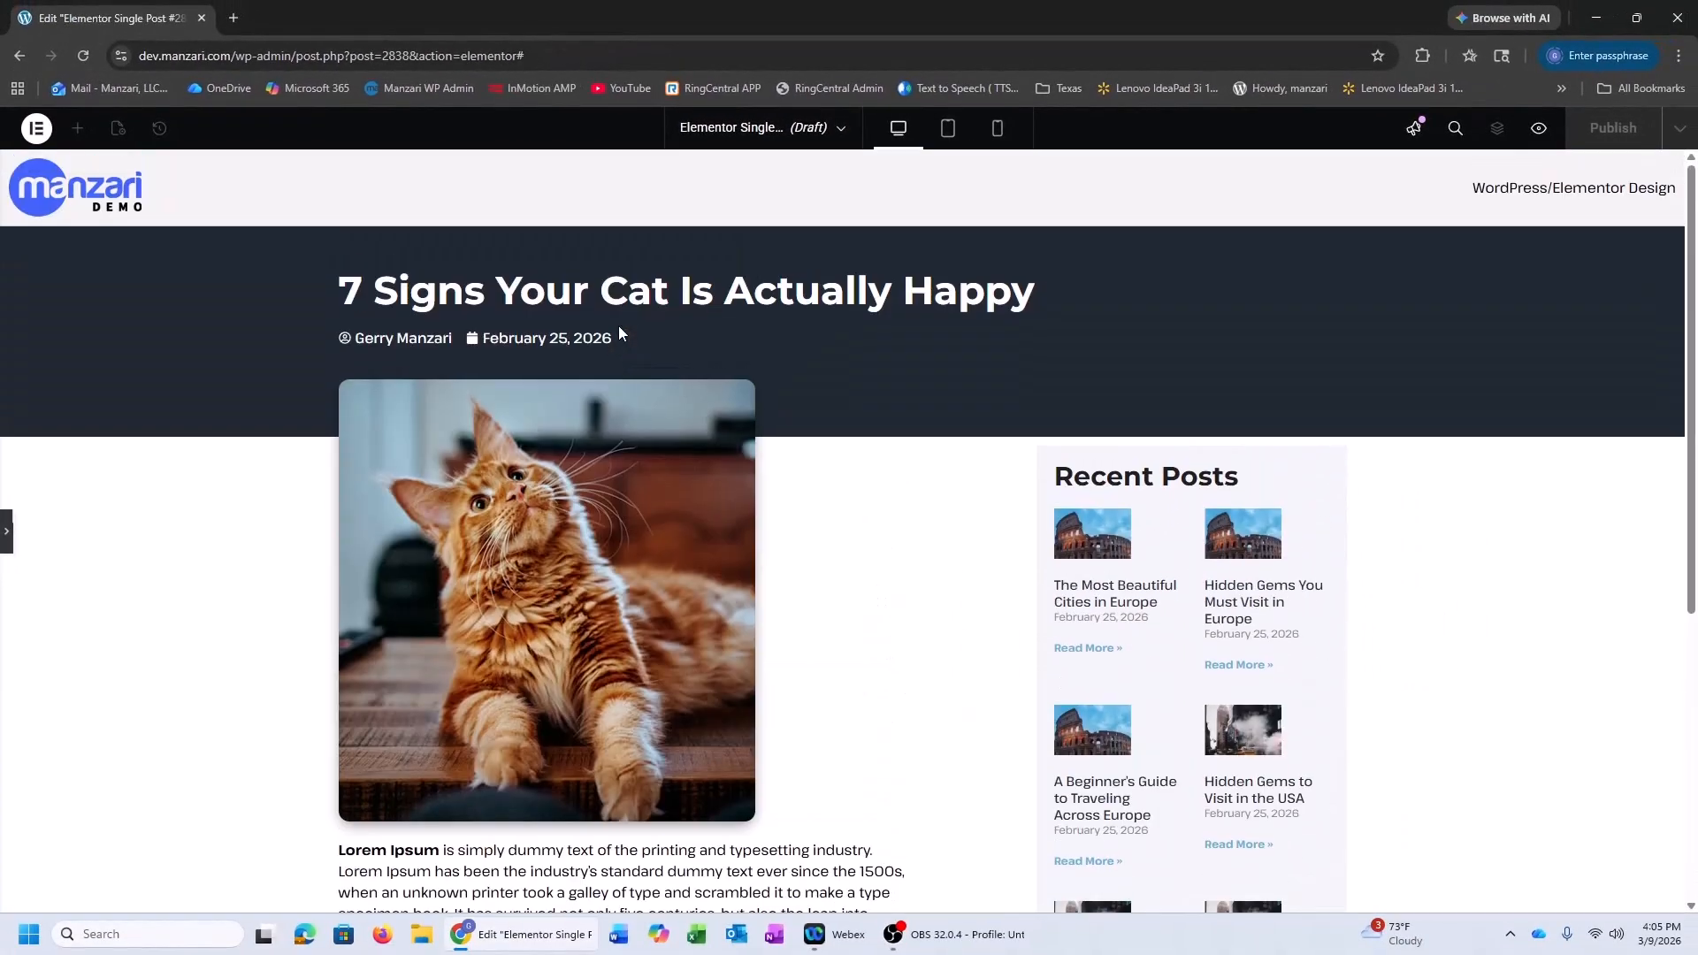
{"action": "left_click", "coordinate": [6, 531]}
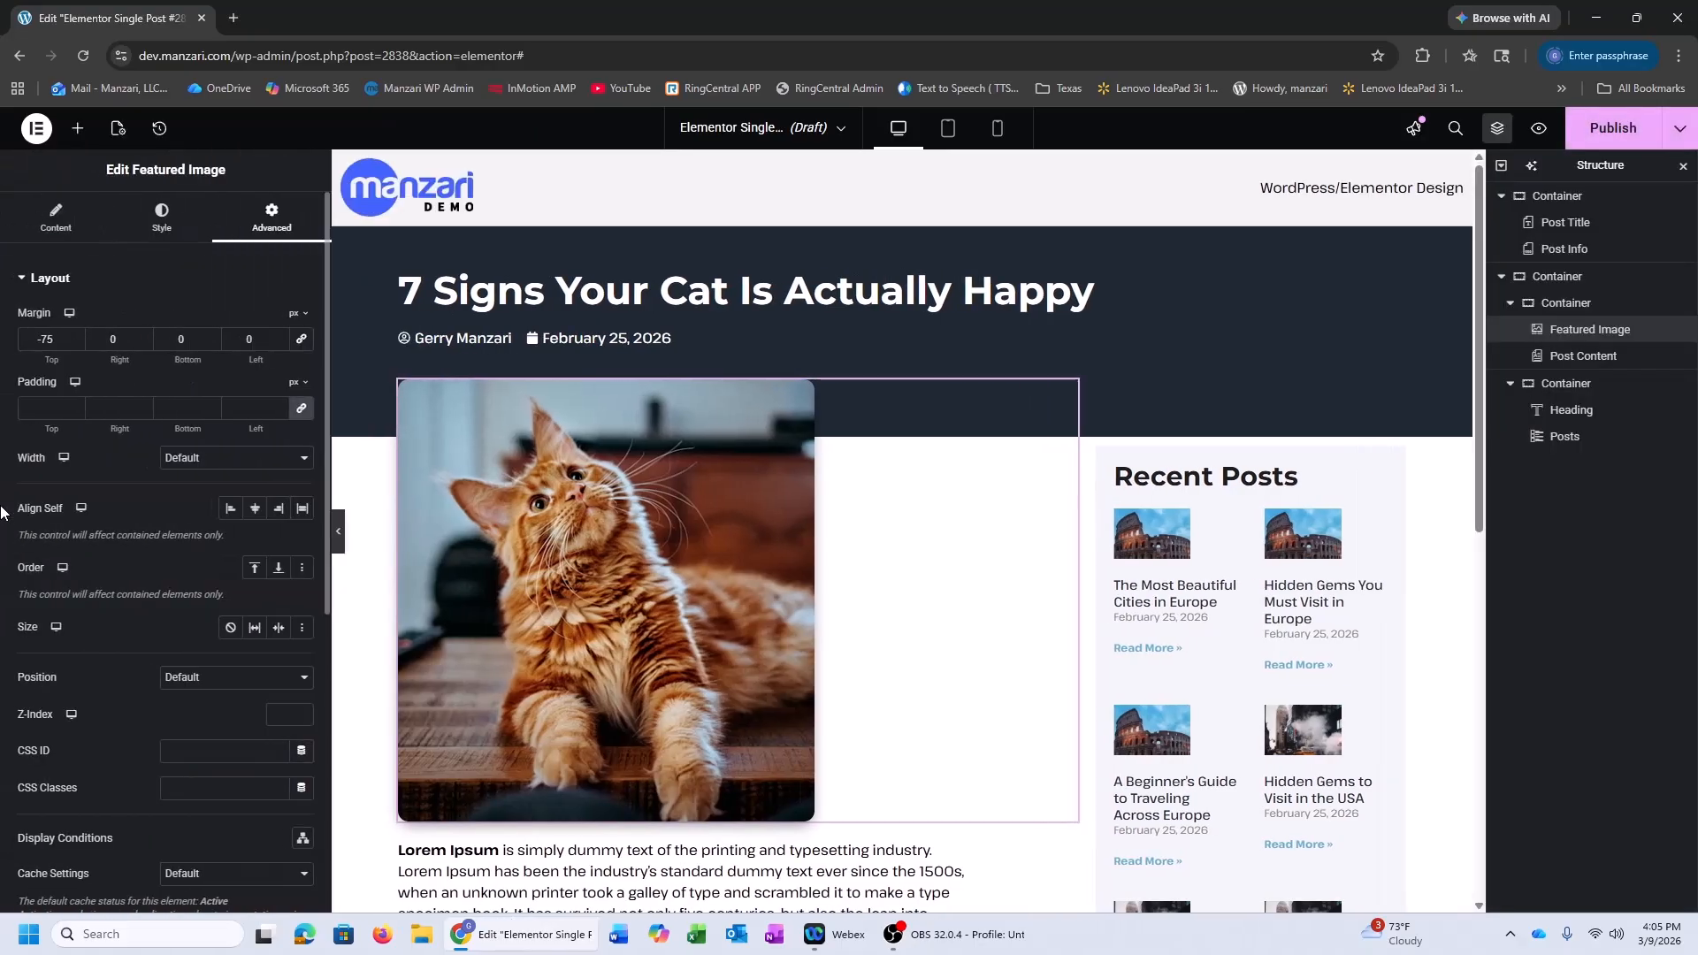
{"action": "left_click", "coordinate": [1615, 135]}
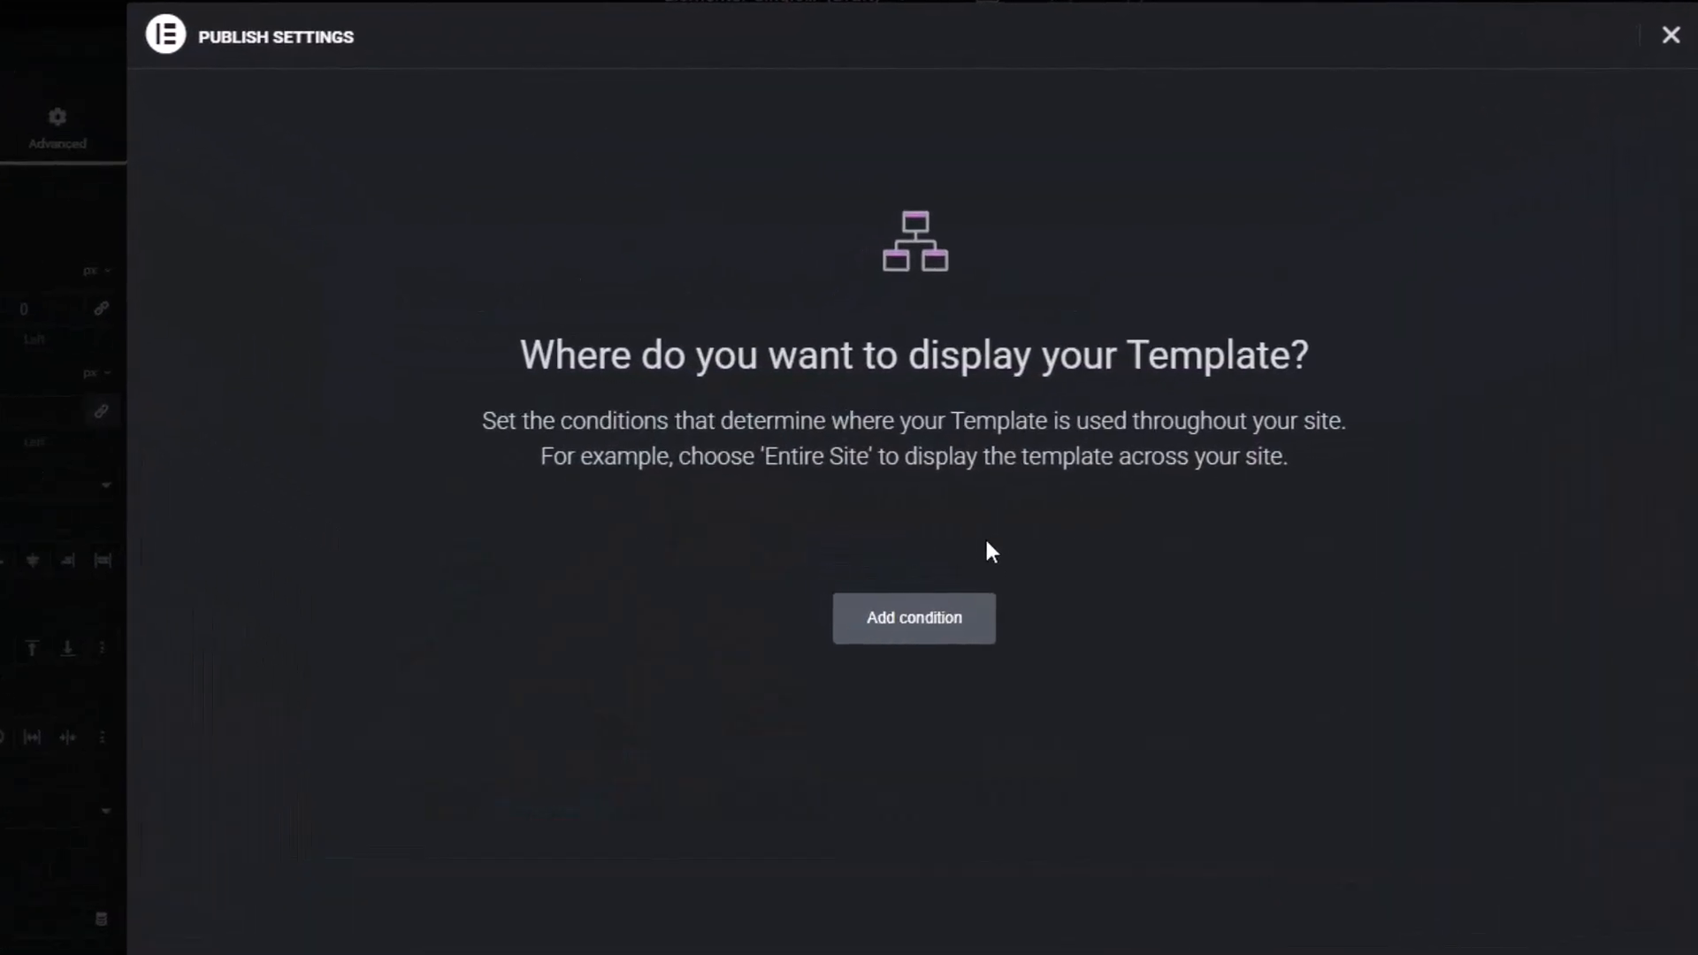
{"action": "left_click", "coordinate": [889, 633]}
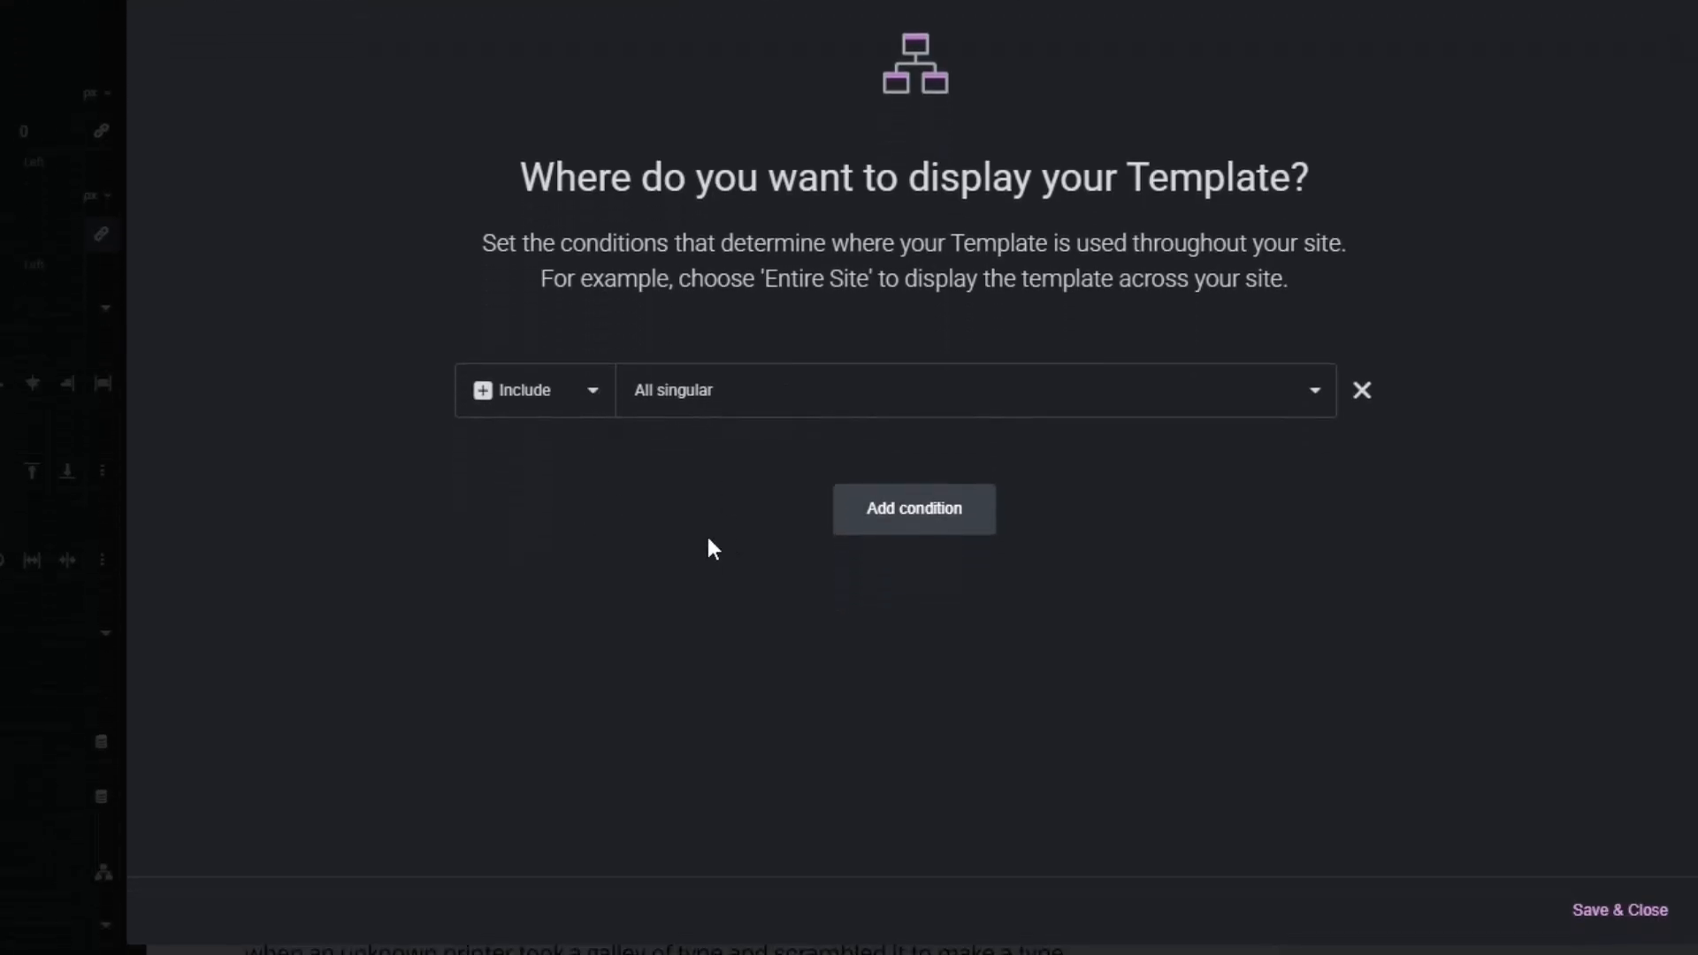
{"action": "left_click", "coordinate": [1599, 917]}
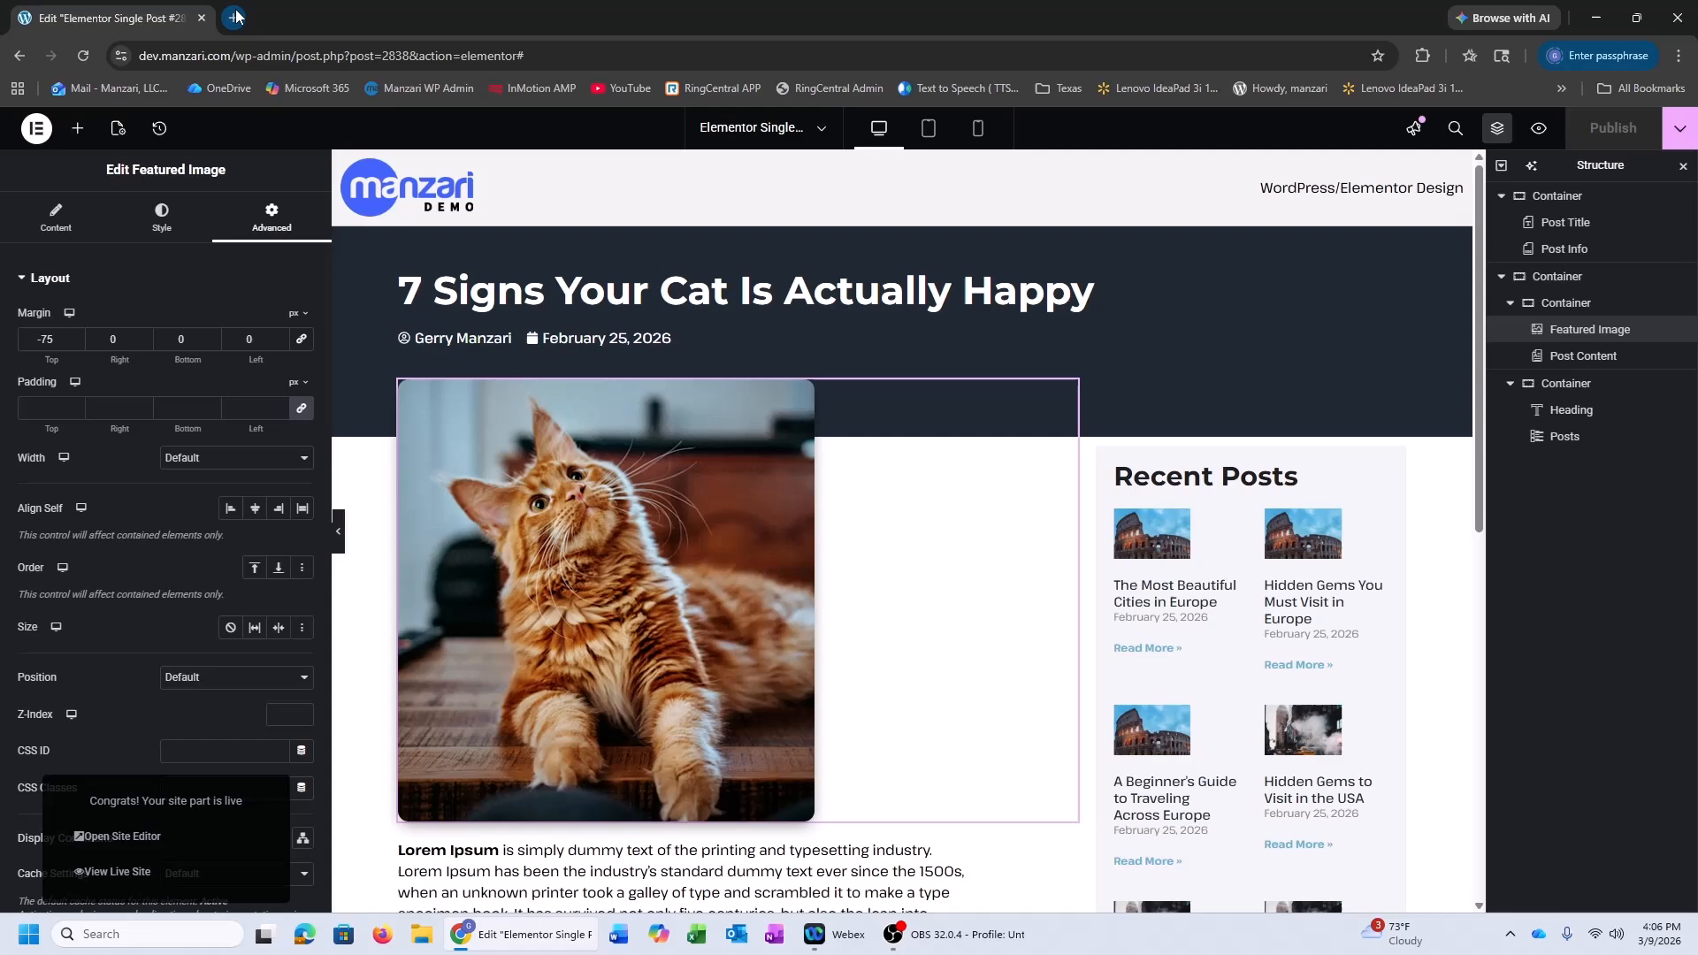
Open the live site dev.manzari.com in a new browser tab
{"action": "key", "text": "ctrl+t"}
{"action": "type", "text": "dev.manzari.com"}
{"action": "key", "text": "Return"}
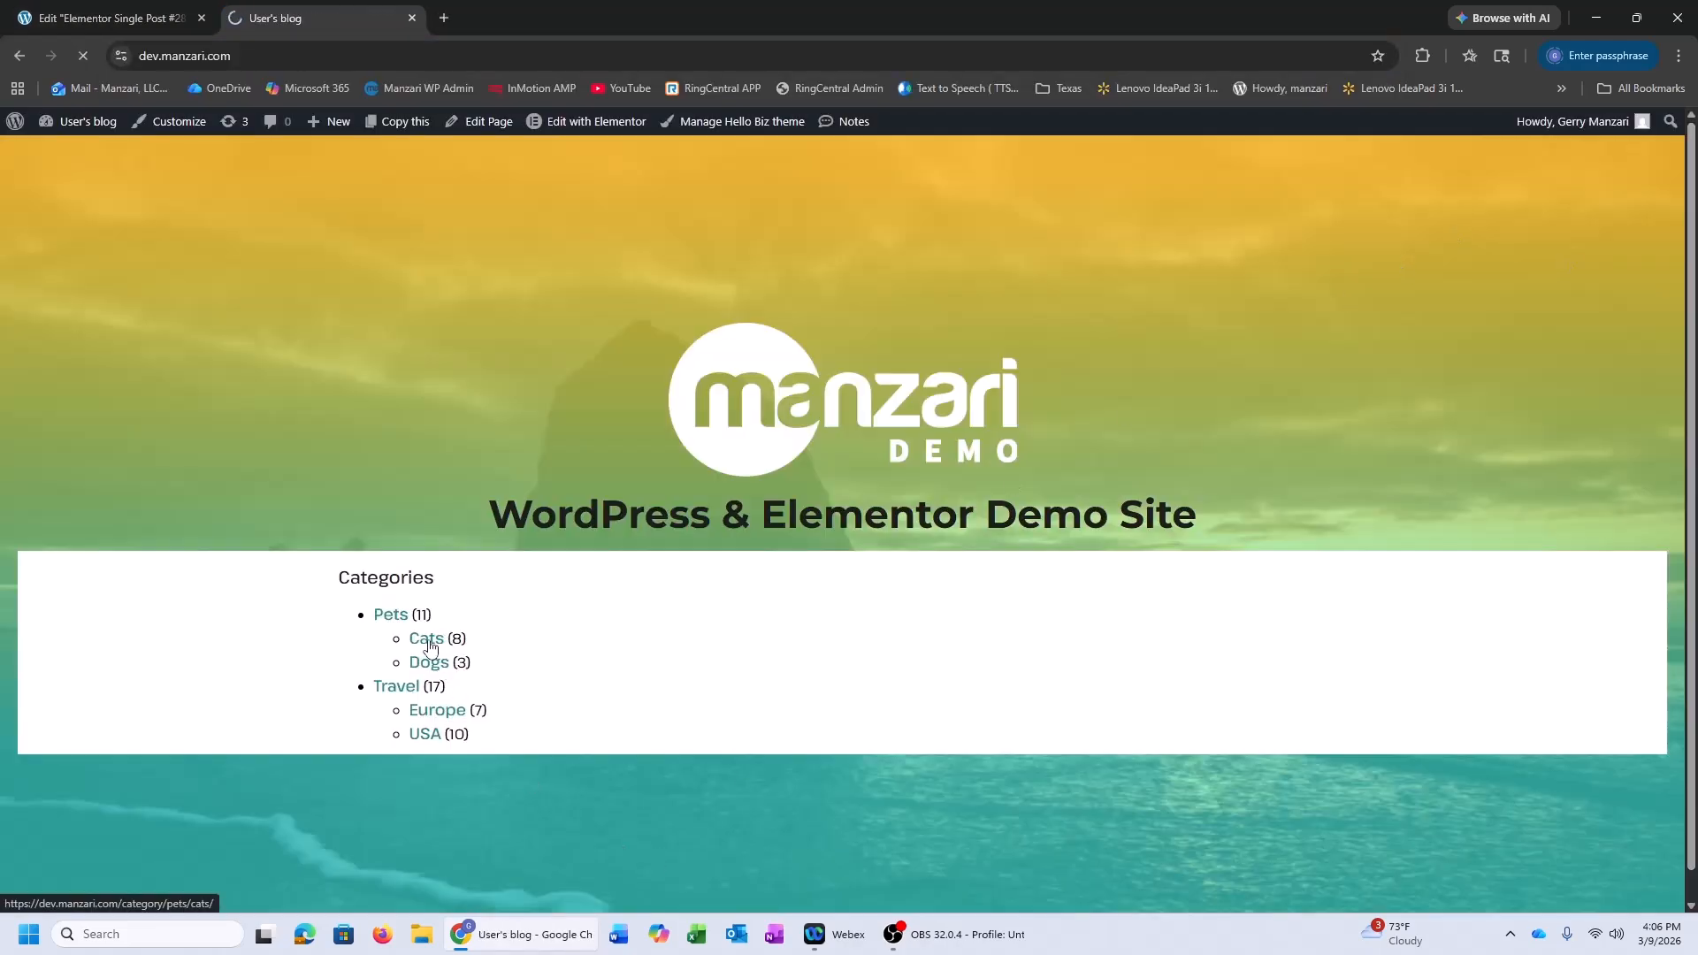
{"action": "left_click", "coordinate": [431, 646]}
{"action": "left_click", "coordinate": [804, 727]}
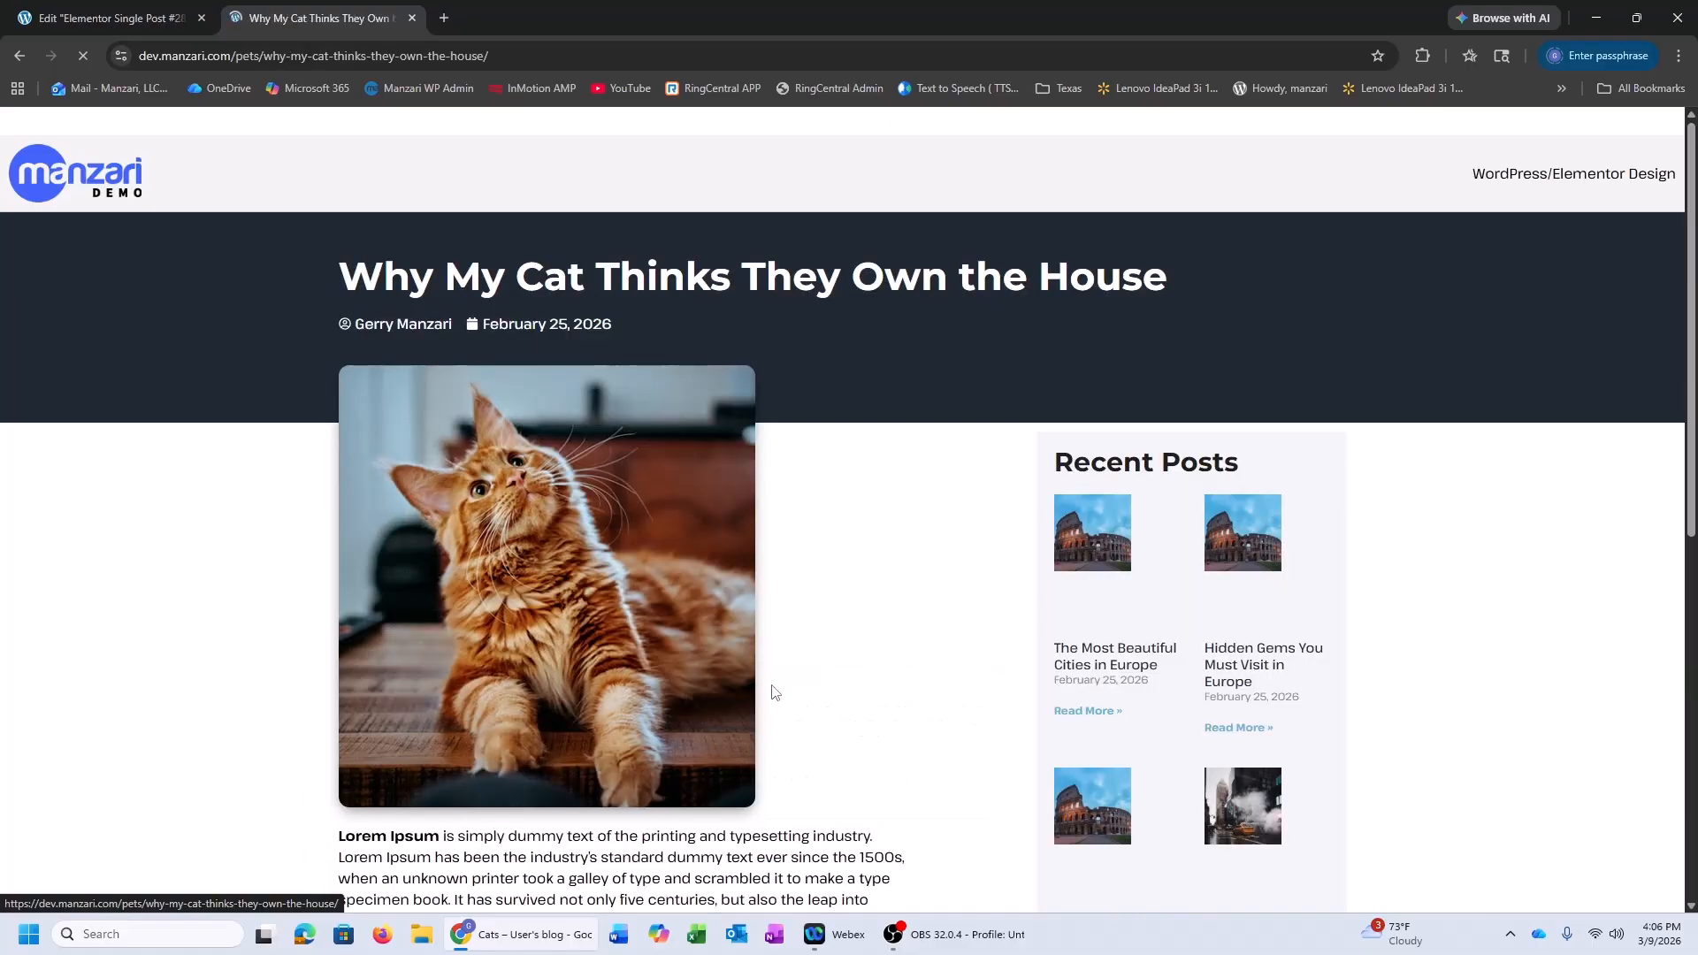
{"action": "scroll", "coordinate": [779, 690], "scroll_direction": "down", "scroll_amount": 5}
{"action": "left_click_drag", "start_coordinate": [1696, 558], "coordinate": [1697, 160]}
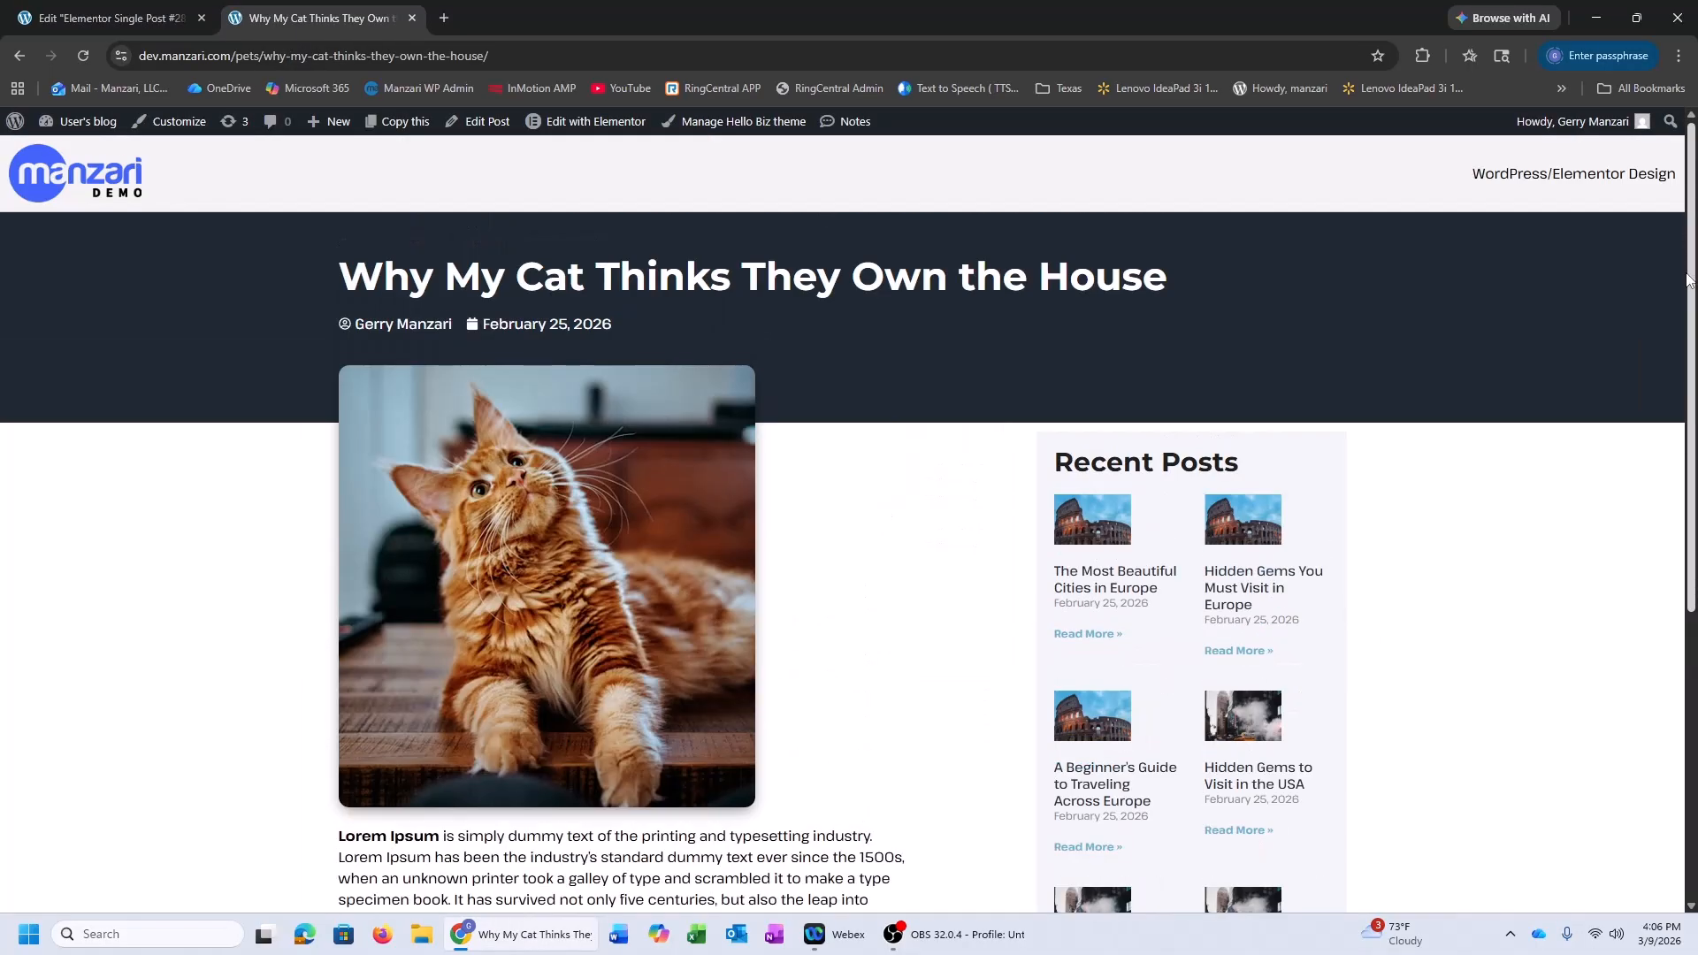
{"action": "left_click_drag", "start_coordinate": [1689, 281], "coordinate": [1687, 287]}
{"action": "scroll", "coordinate": [834, 383], "scroll_direction": "down", "scroll_amount": 3}
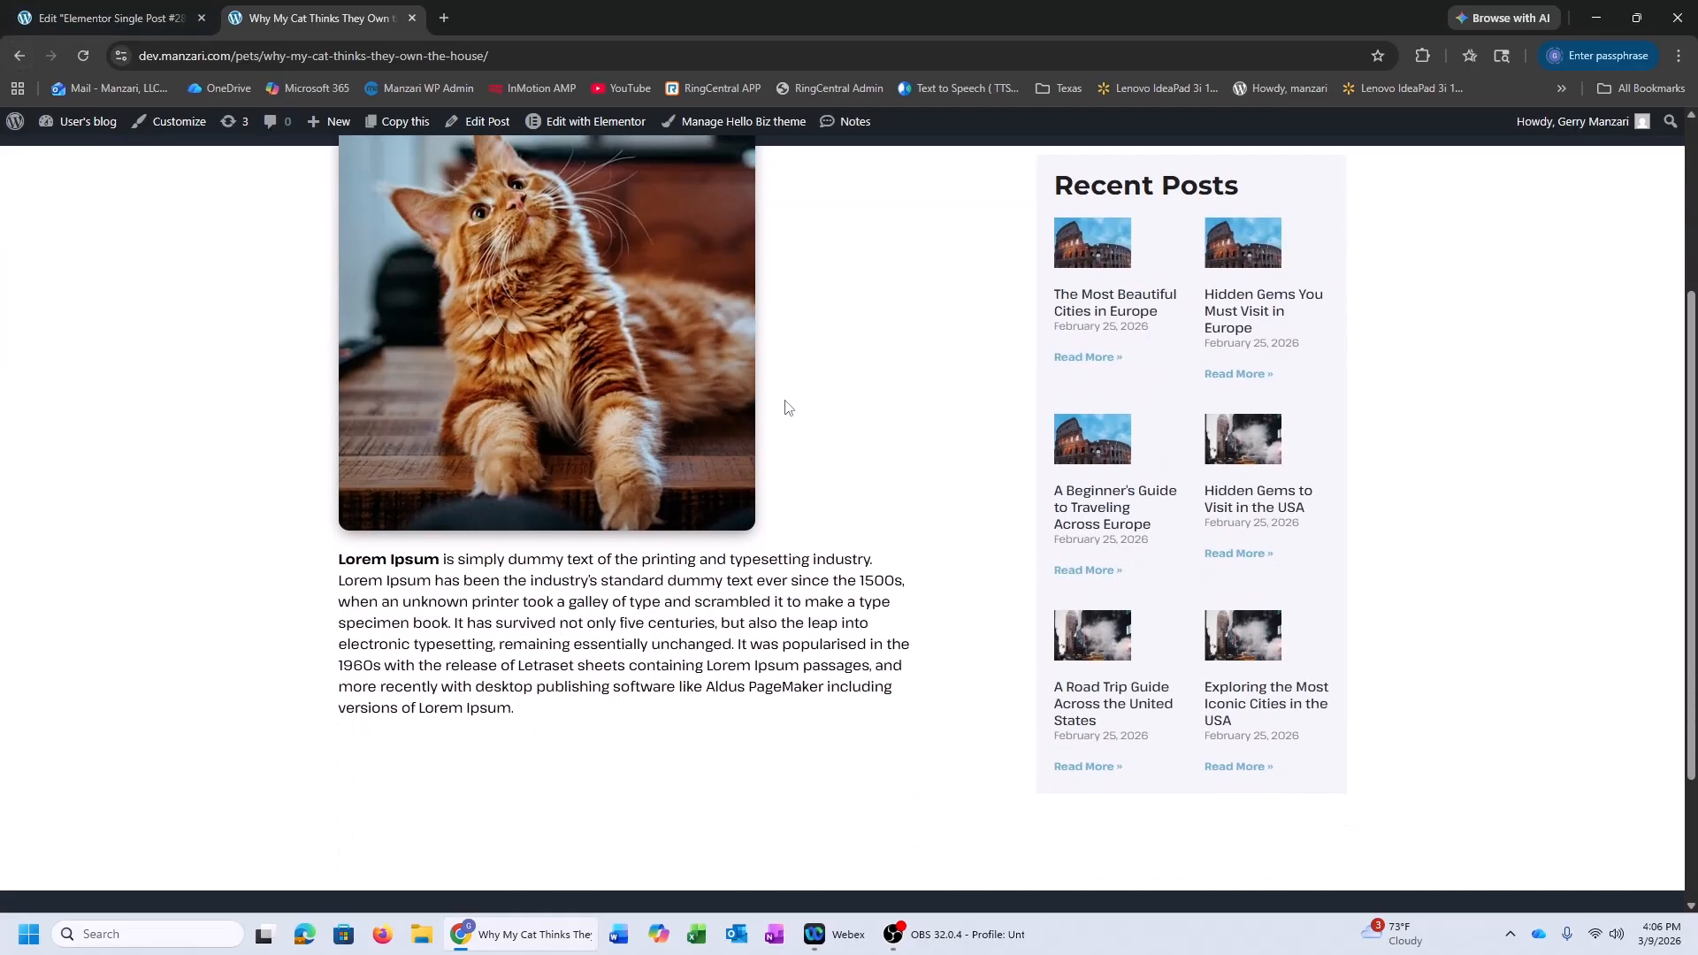
{"action": "left_click", "coordinate": [19, 55]}
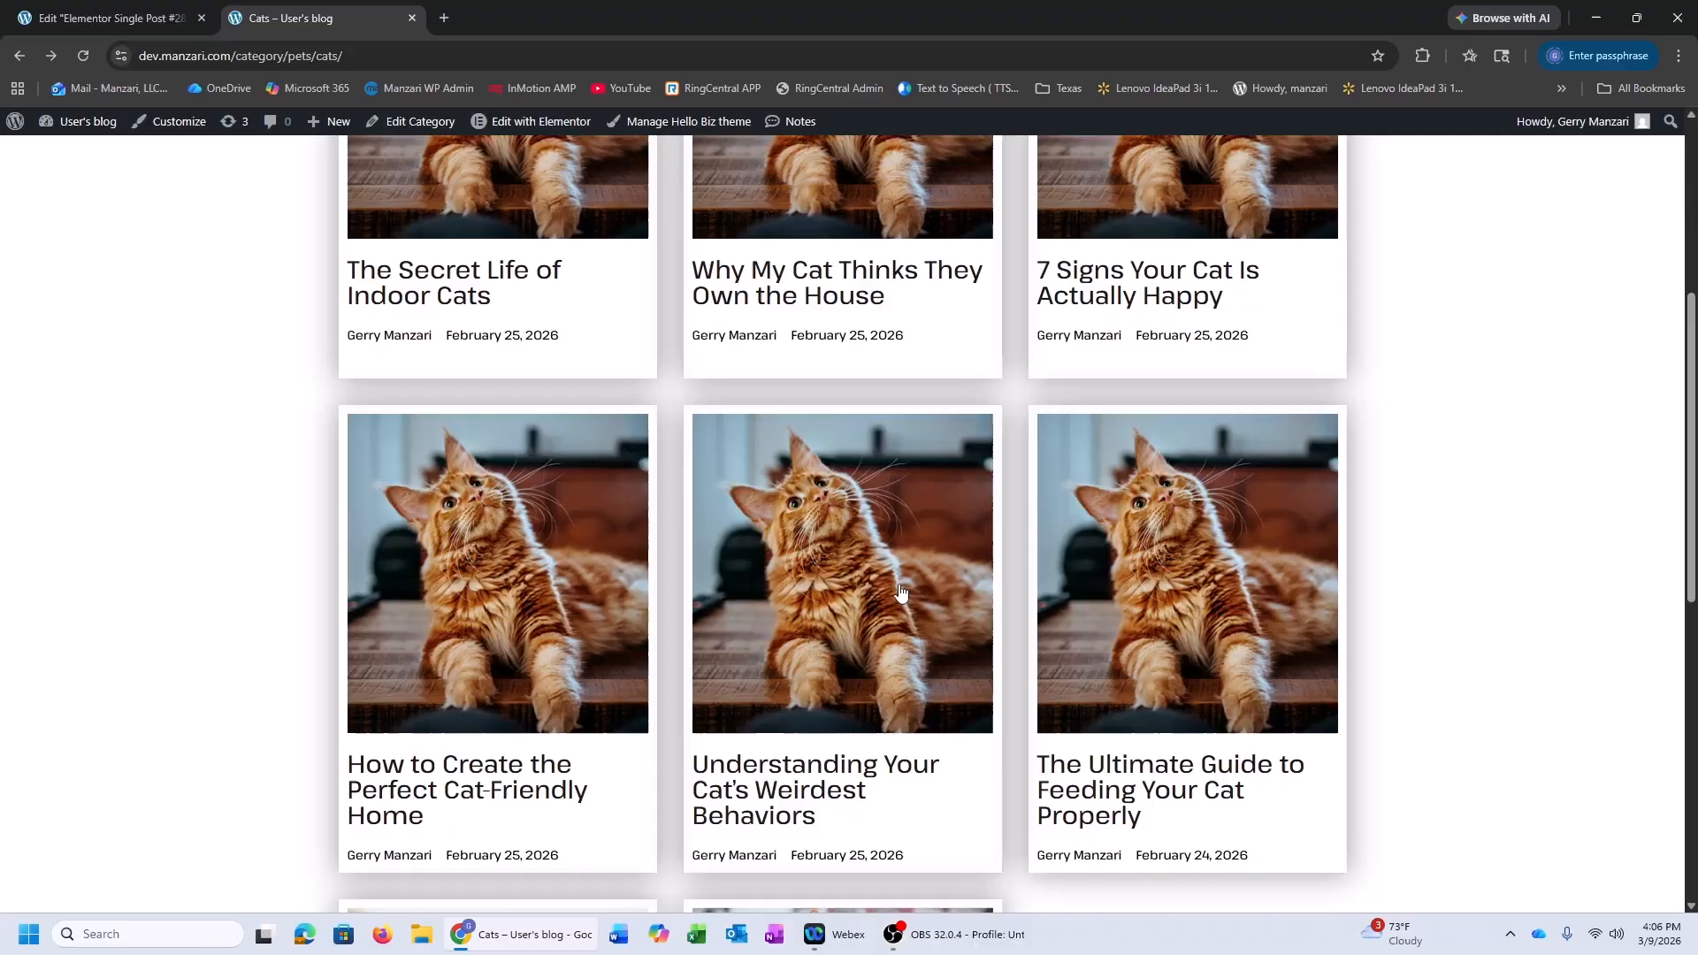
{"action": "left_click", "coordinate": [900, 593]}
{"action": "scroll", "coordinate": [582, 612], "scroll_direction": "down", "scroll_amount": 3}
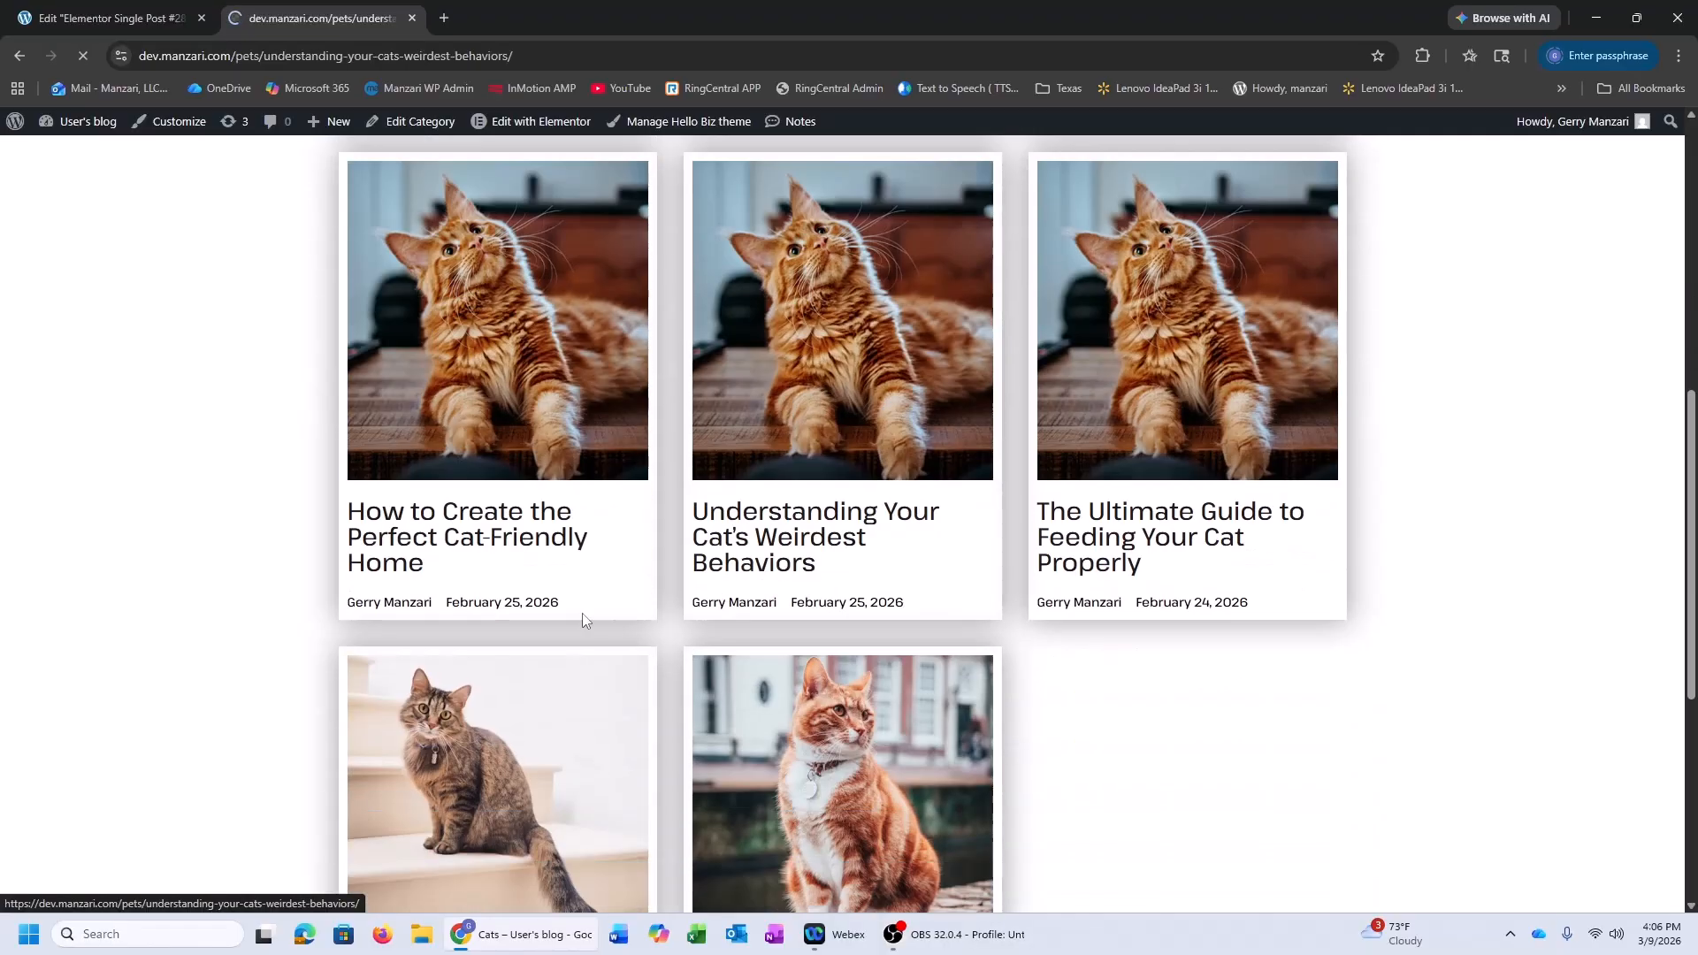
{"action": "scroll", "coordinate": [566, 672], "scroll_direction": "down", "scroll_amount": 4}
{"action": "left_click_drag", "start_coordinate": [428, 525], "coordinate": [517, 588]}
{"action": "scroll", "coordinate": [241, 369], "scroll_direction": "up", "scroll_amount": 4}
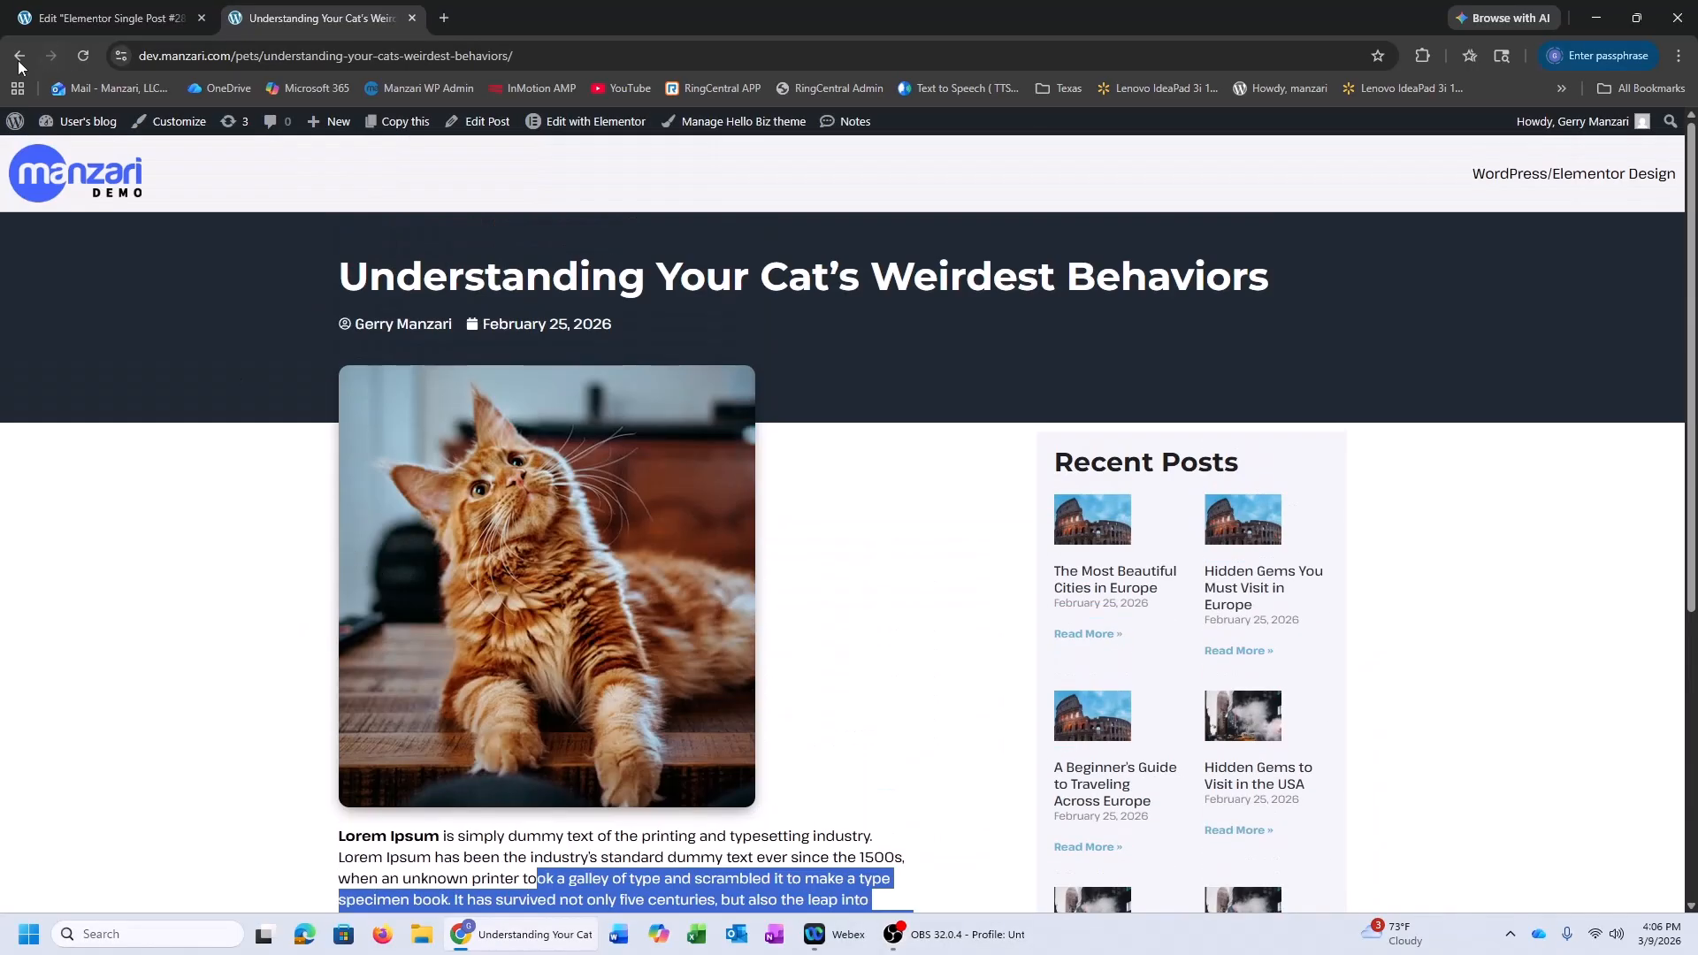
{"action": "left_click", "coordinate": [19, 59]}
{"action": "left_click", "coordinate": [19, 59]}
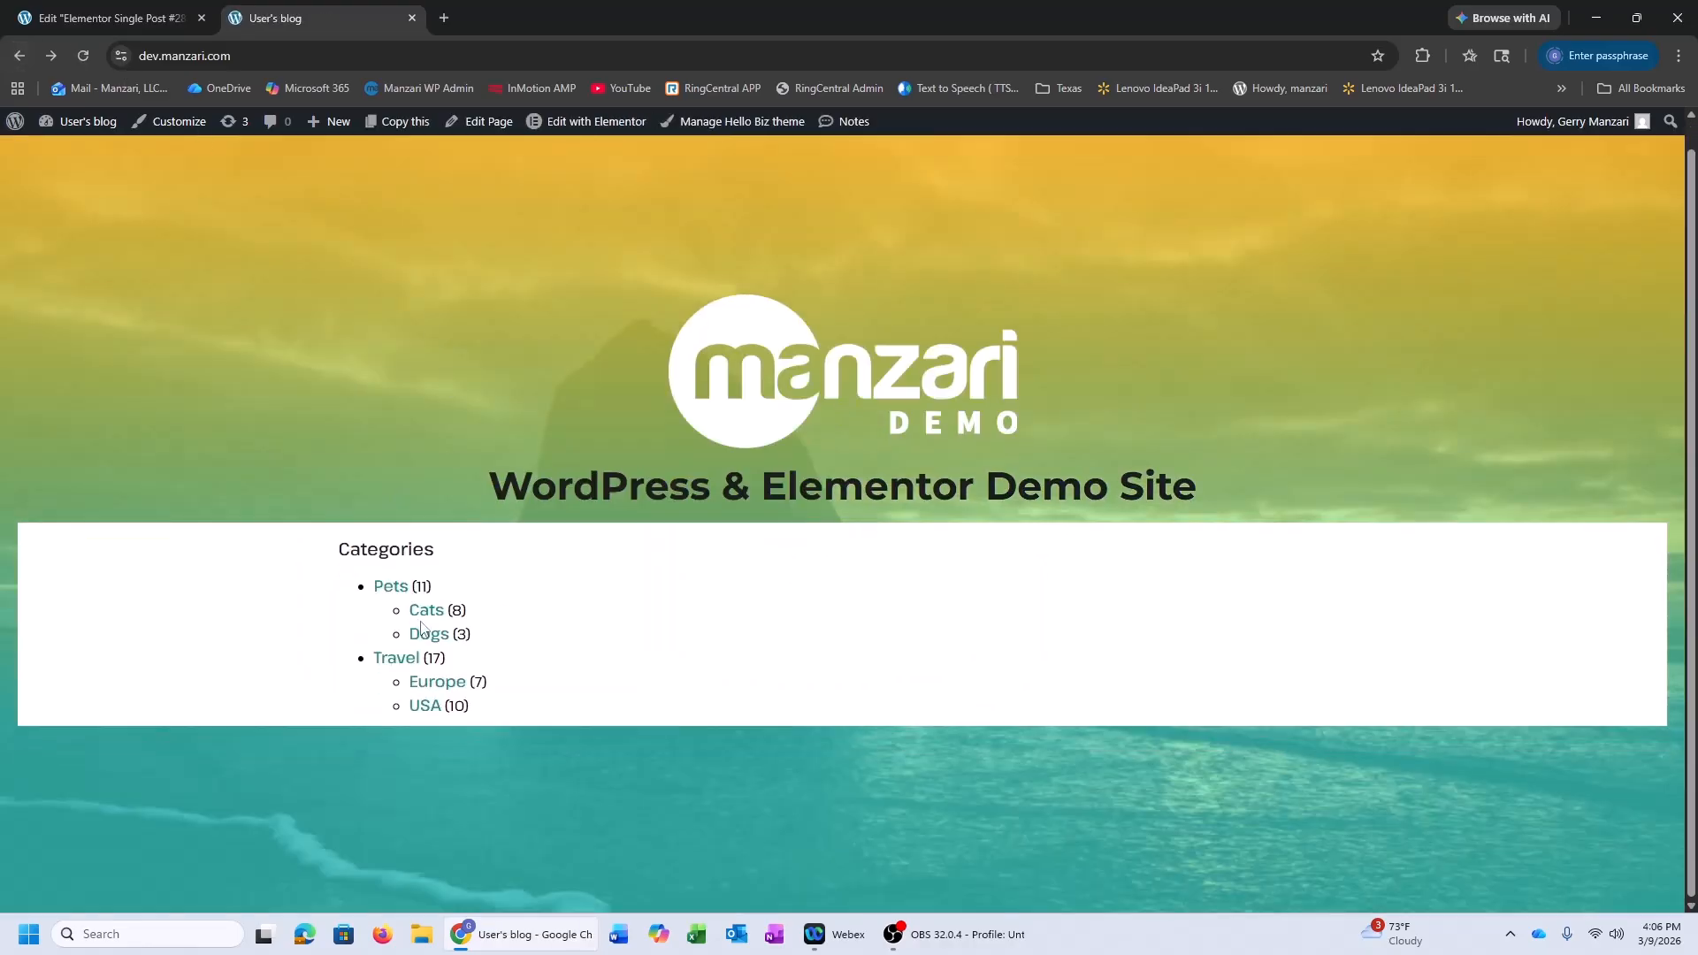
Open the Dogs category and its 'Daily Habits That Keep Your Dog Happy and Healthy' post
{"action": "left_click", "coordinate": [424, 631]}
{"action": "scroll", "coordinate": [796, 574], "scroll_direction": "down", "scroll_amount": 5}
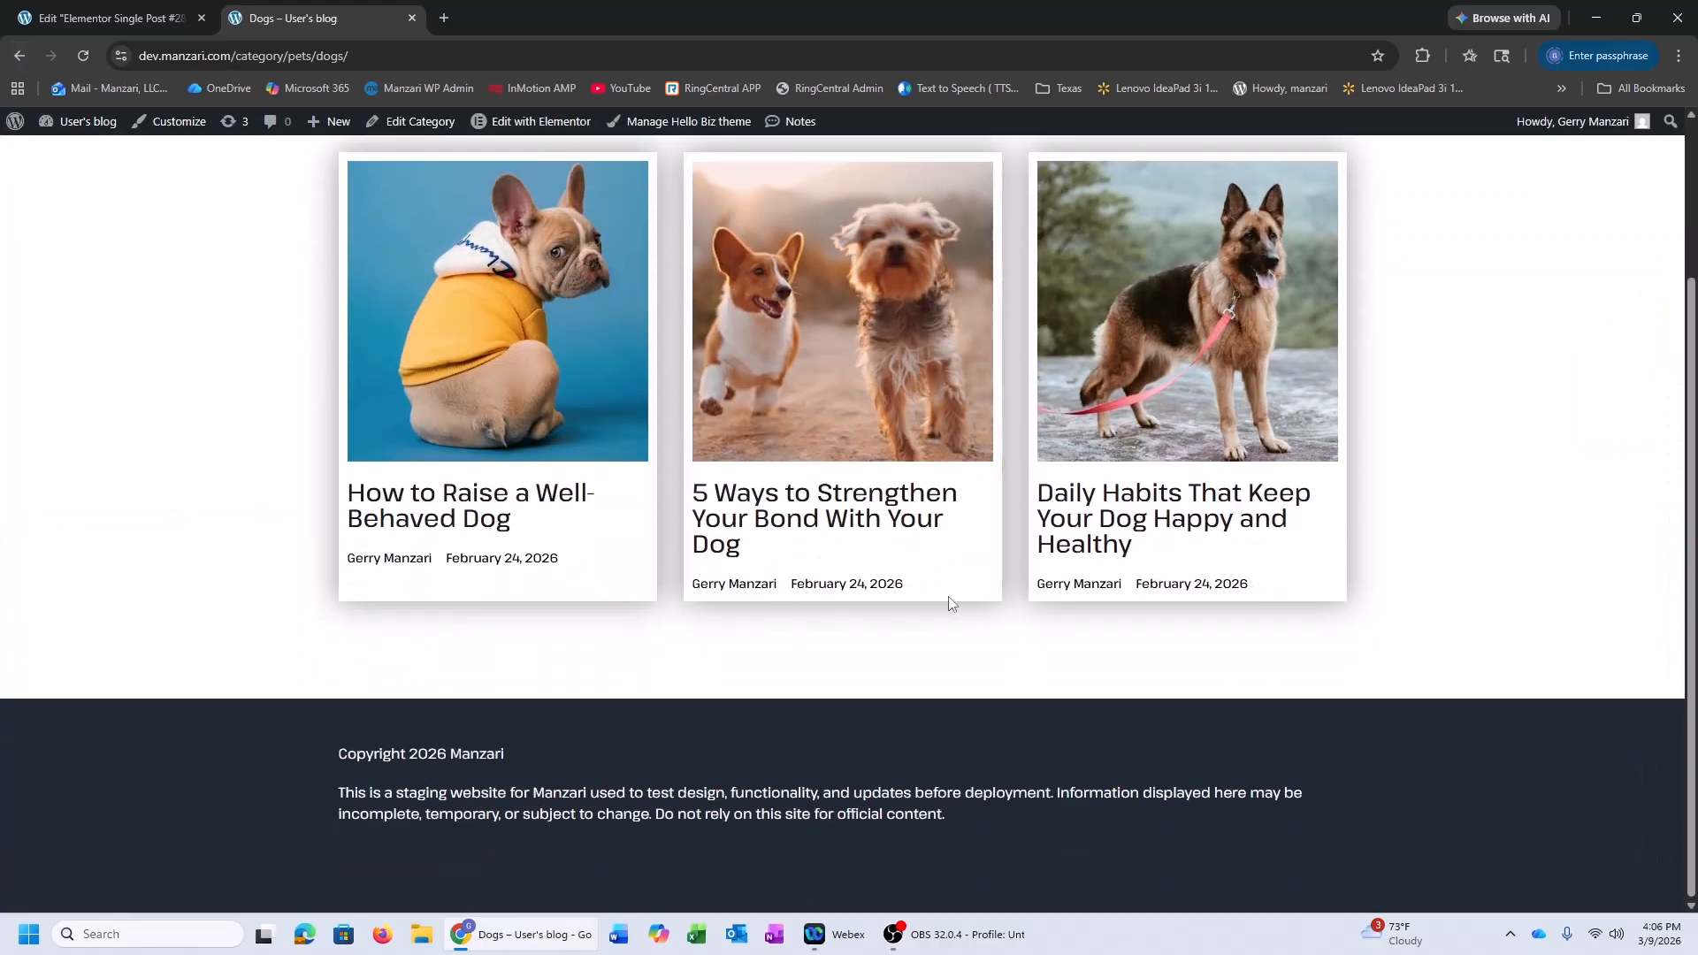
{"action": "left_click", "coordinate": [1104, 526]}
Select parts of the post title to inspect its line spacing
{"action": "scroll", "coordinate": [942, 534], "scroll_direction": "down", "scroll_amount": 15}
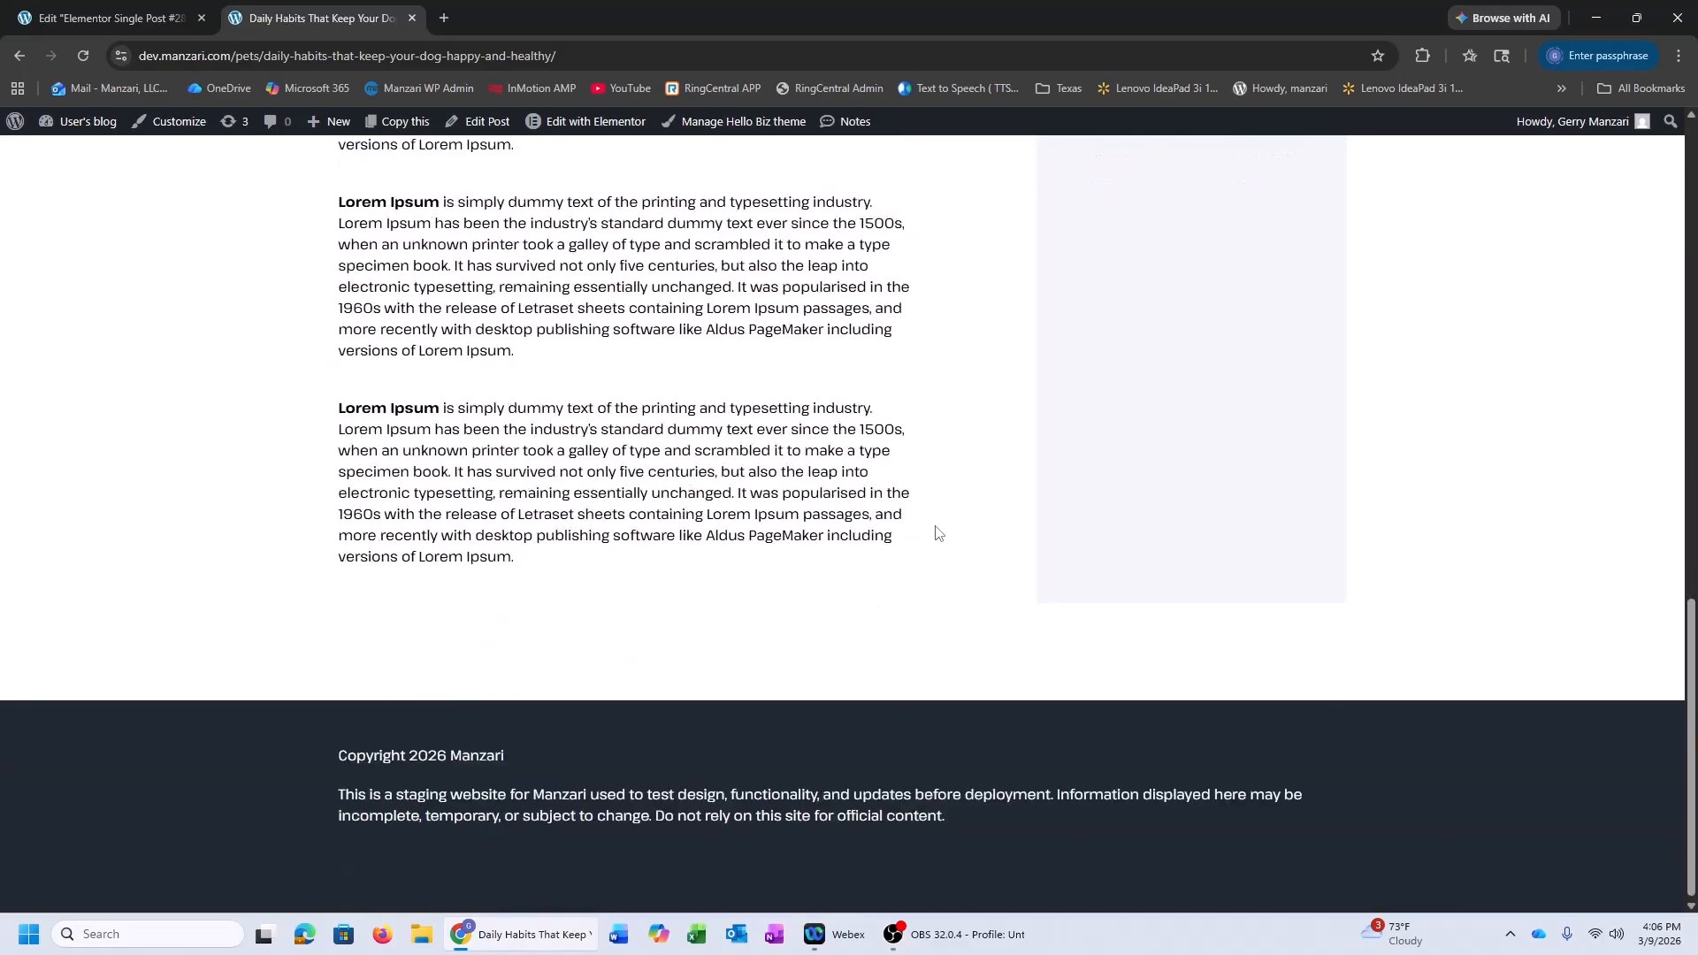
{"action": "scroll", "coordinate": [937, 534], "scroll_direction": "up", "scroll_amount": 15}
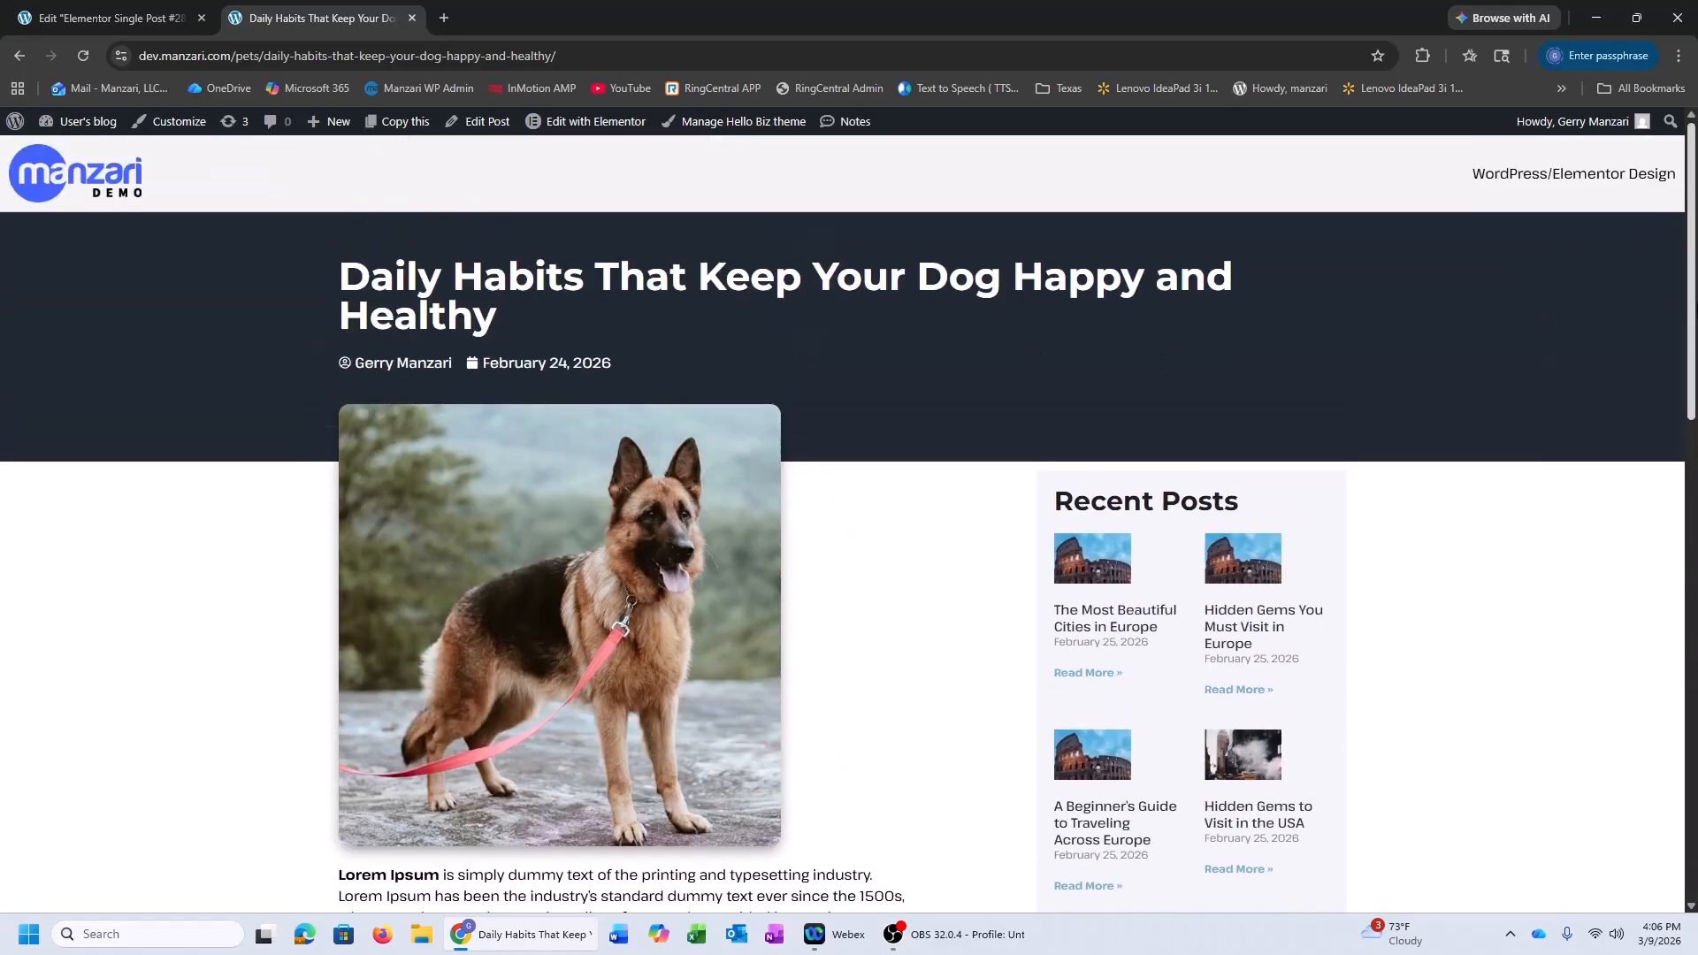
{"action": "scroll", "coordinate": [1694, 334], "scroll_direction": "down", "scroll_amount": 1}
{"action": "scroll", "coordinate": [1693, 335], "scroll_direction": "up", "scroll_amount": 1}
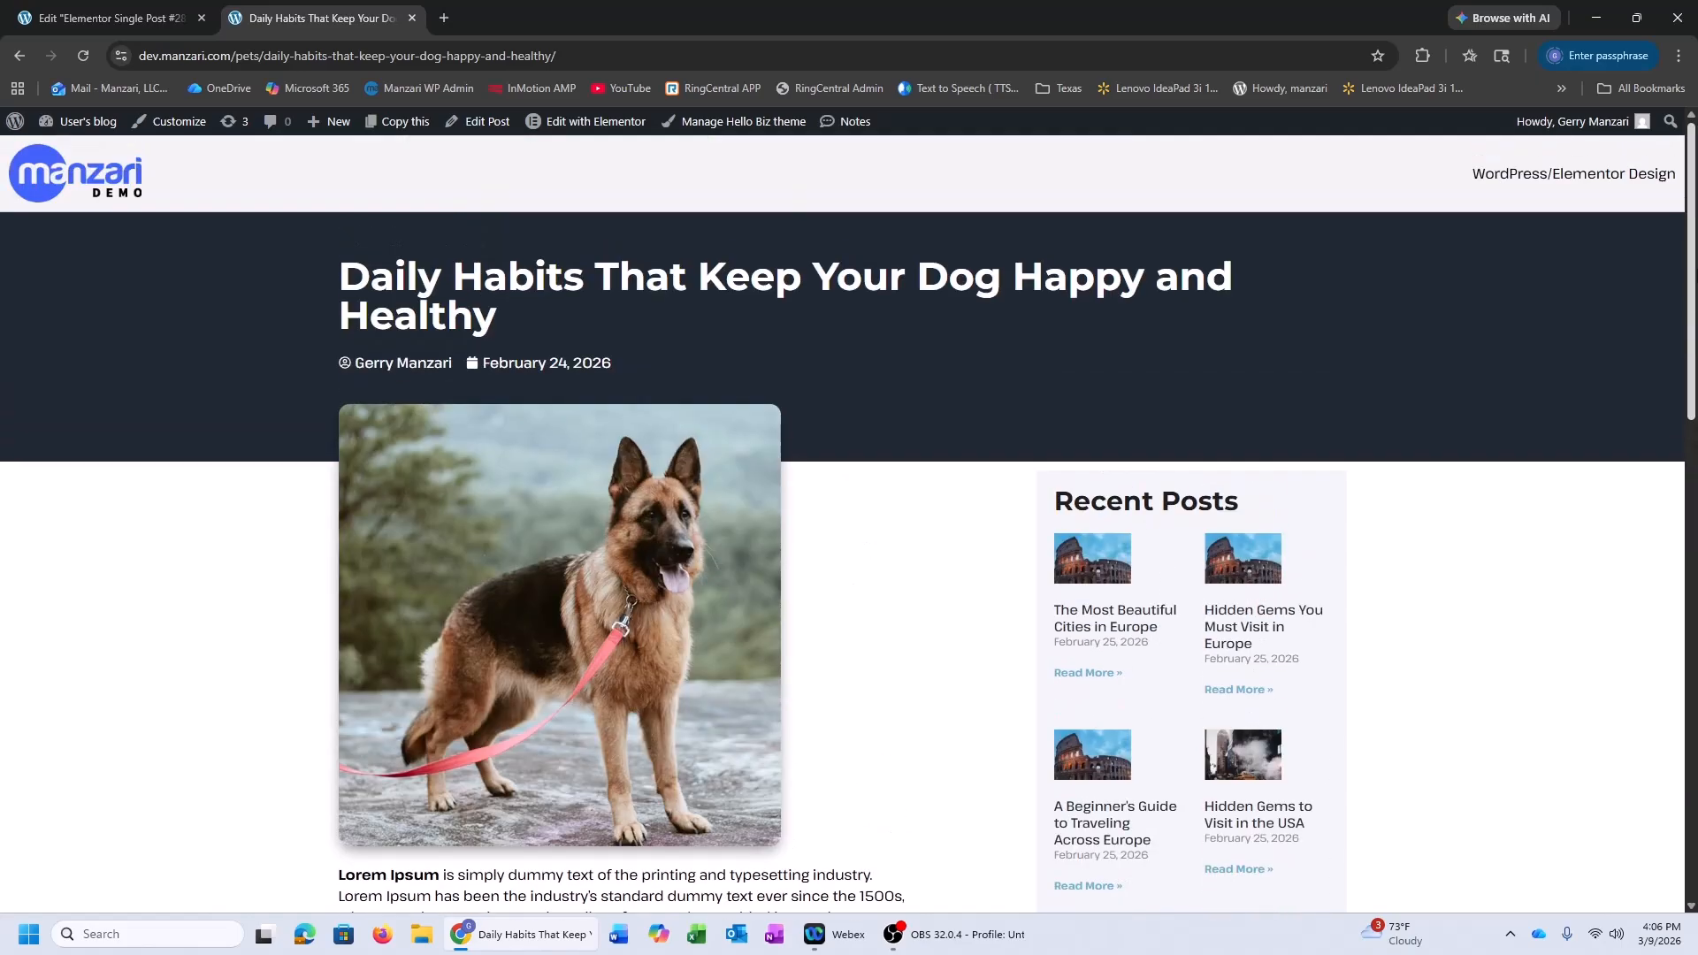
{"action": "left_click_drag", "start_coordinate": [343, 268], "coordinate": [509, 310]}
{"action": "left_click", "coordinate": [352, 276]}
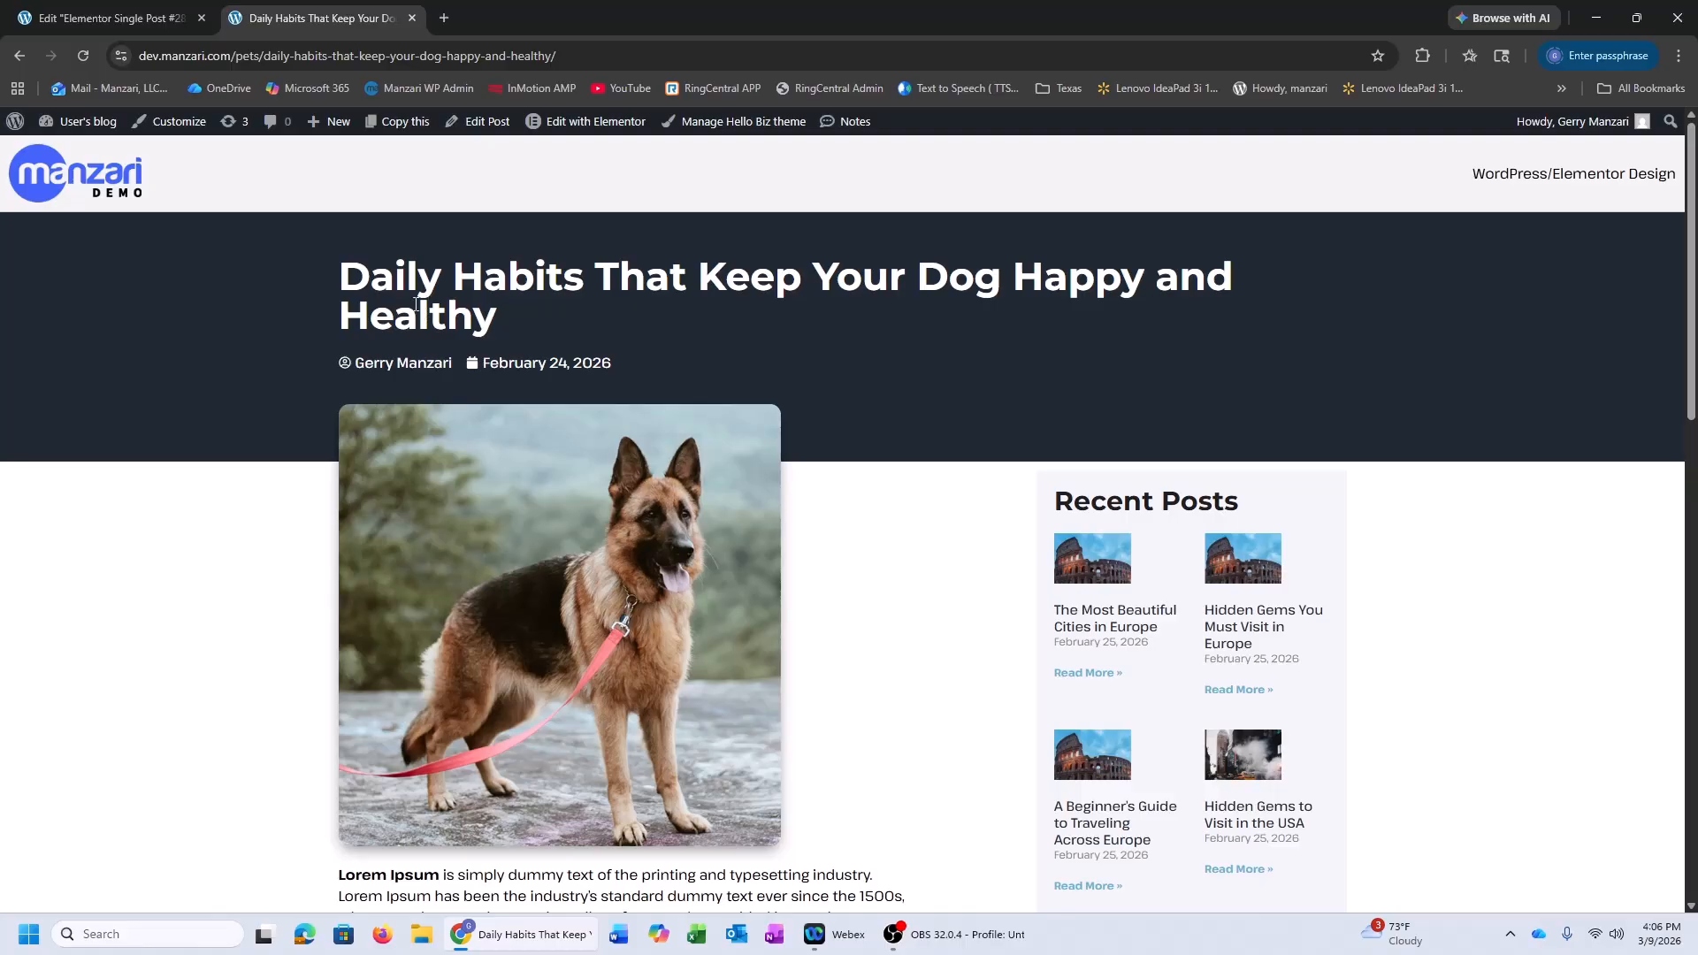
{"action": "left_click_drag", "start_coordinate": [343, 275], "coordinate": [418, 301]}
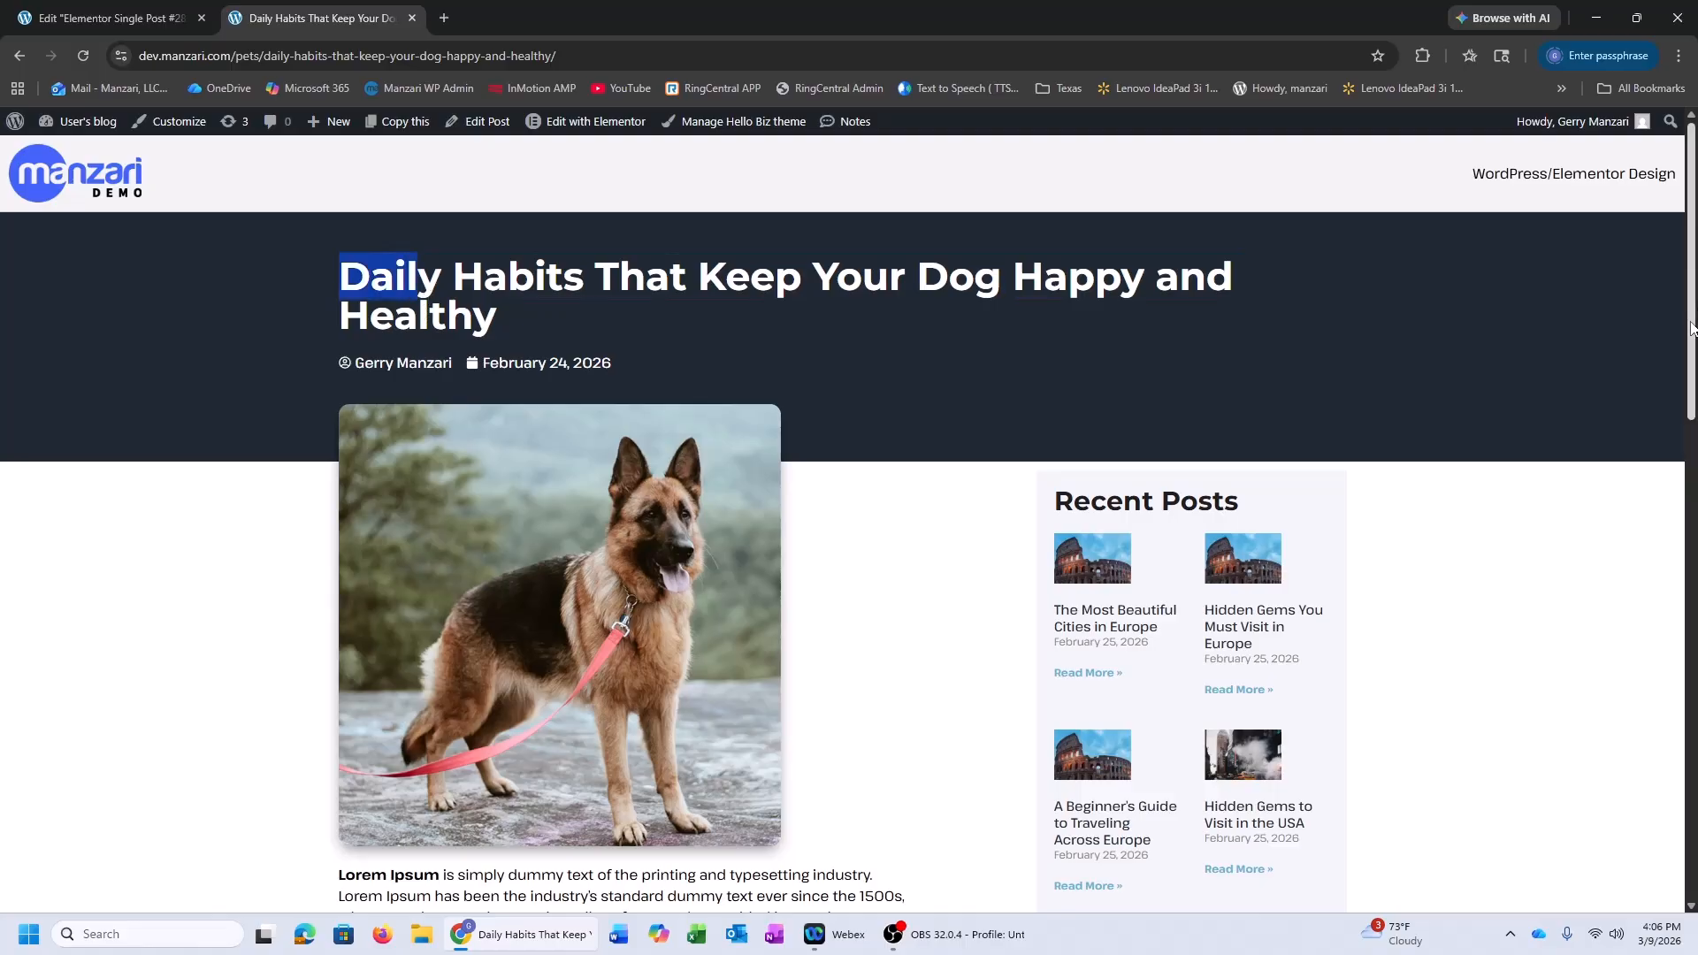
{"action": "left_click", "coordinate": [444, 272]}
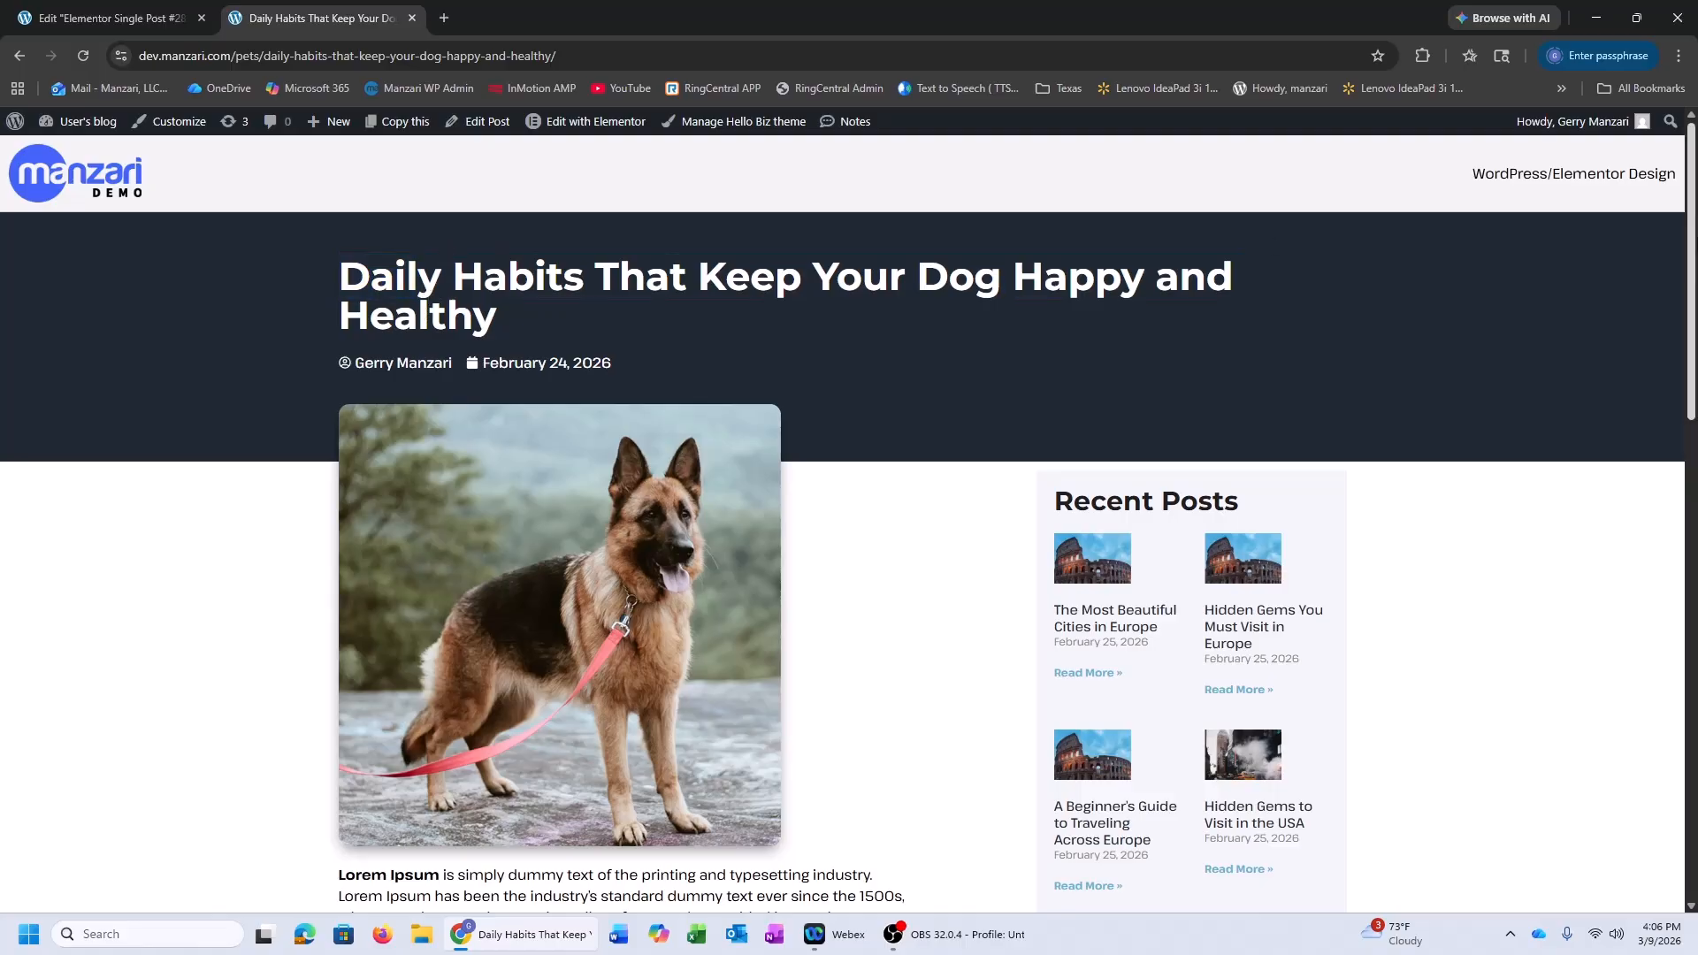
{"action": "left_click_drag", "start_coordinate": [1690, 248], "coordinate": [1690, 295]}
{"action": "scroll", "coordinate": [383, 497], "scroll_direction": "down", "scroll_amount": 5}
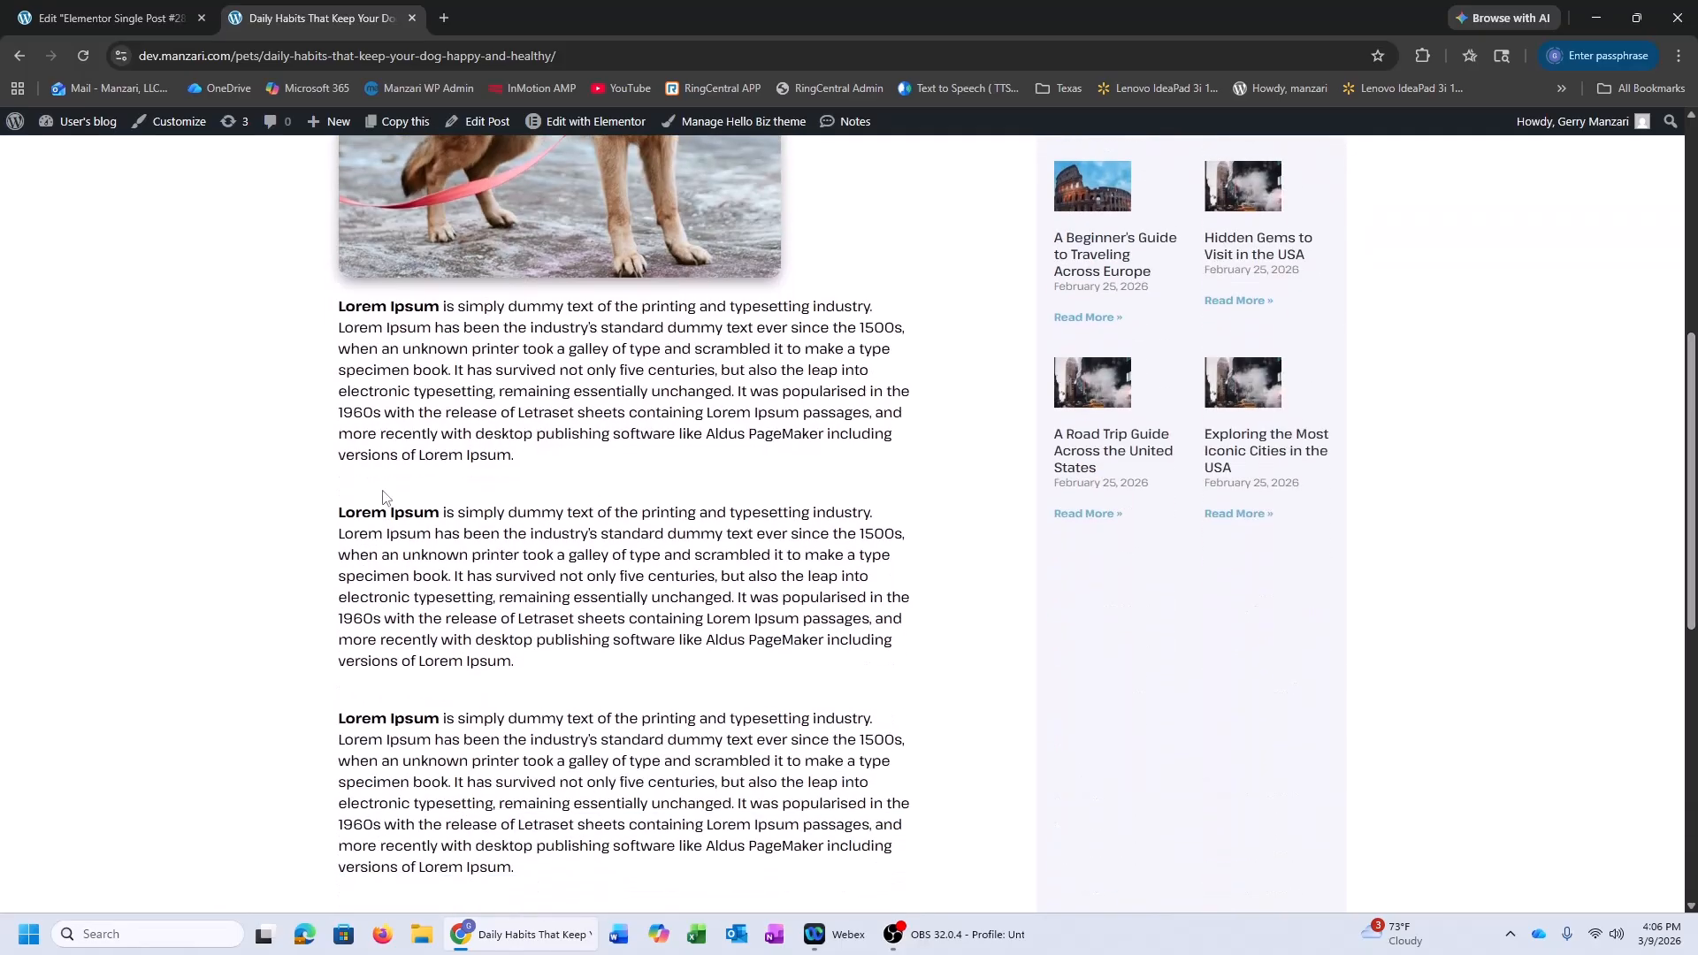
Select body paragraph lines to gauge their line spacing while scrolling the post
{"action": "left_click_drag", "start_coordinate": [385, 330], "coordinate": [471, 433]}
{"action": "left_click", "coordinate": [447, 379]}
{"action": "scroll", "coordinate": [461, 479], "scroll_direction": "down", "scroll_amount": 4}
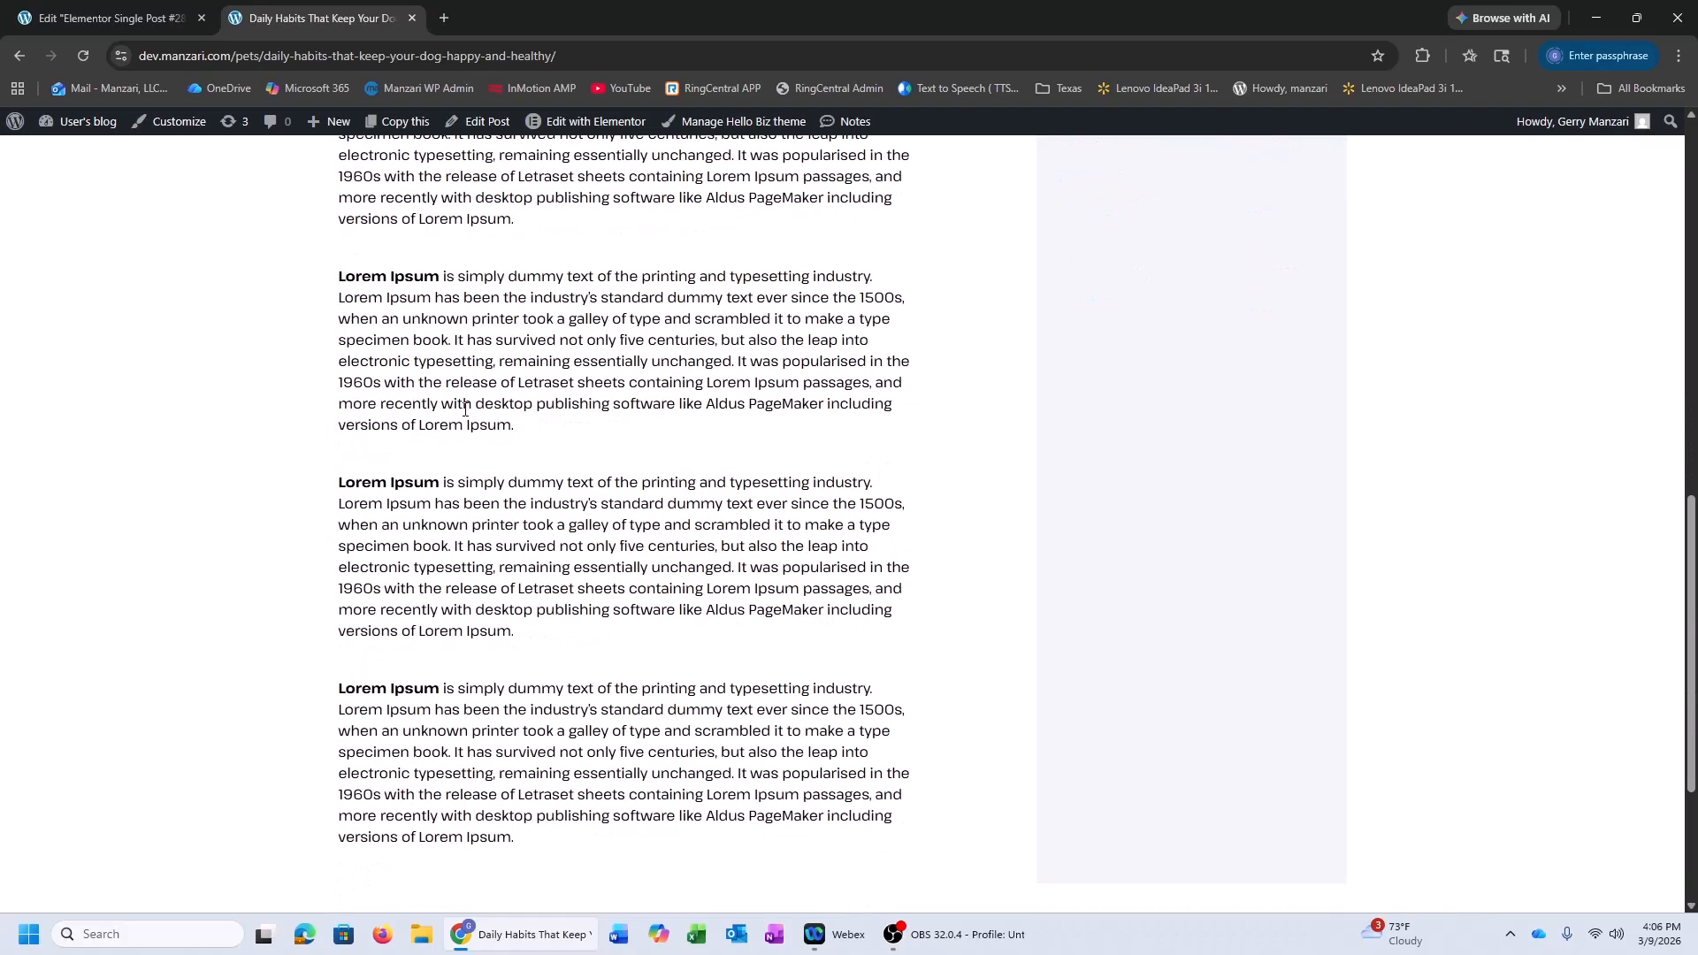
{"action": "scroll", "coordinate": [482, 422], "scroll_direction": "up", "scroll_amount": 5}
{"action": "scroll", "coordinate": [911, 556], "scroll_direction": "down", "scroll_amount": 2}
{"action": "scroll", "coordinate": [1274, 530], "scroll_direction": "down", "scroll_amount": 5}
{"action": "scroll", "coordinate": [1248, 542], "scroll_direction": "up", "scroll_amount": 3}
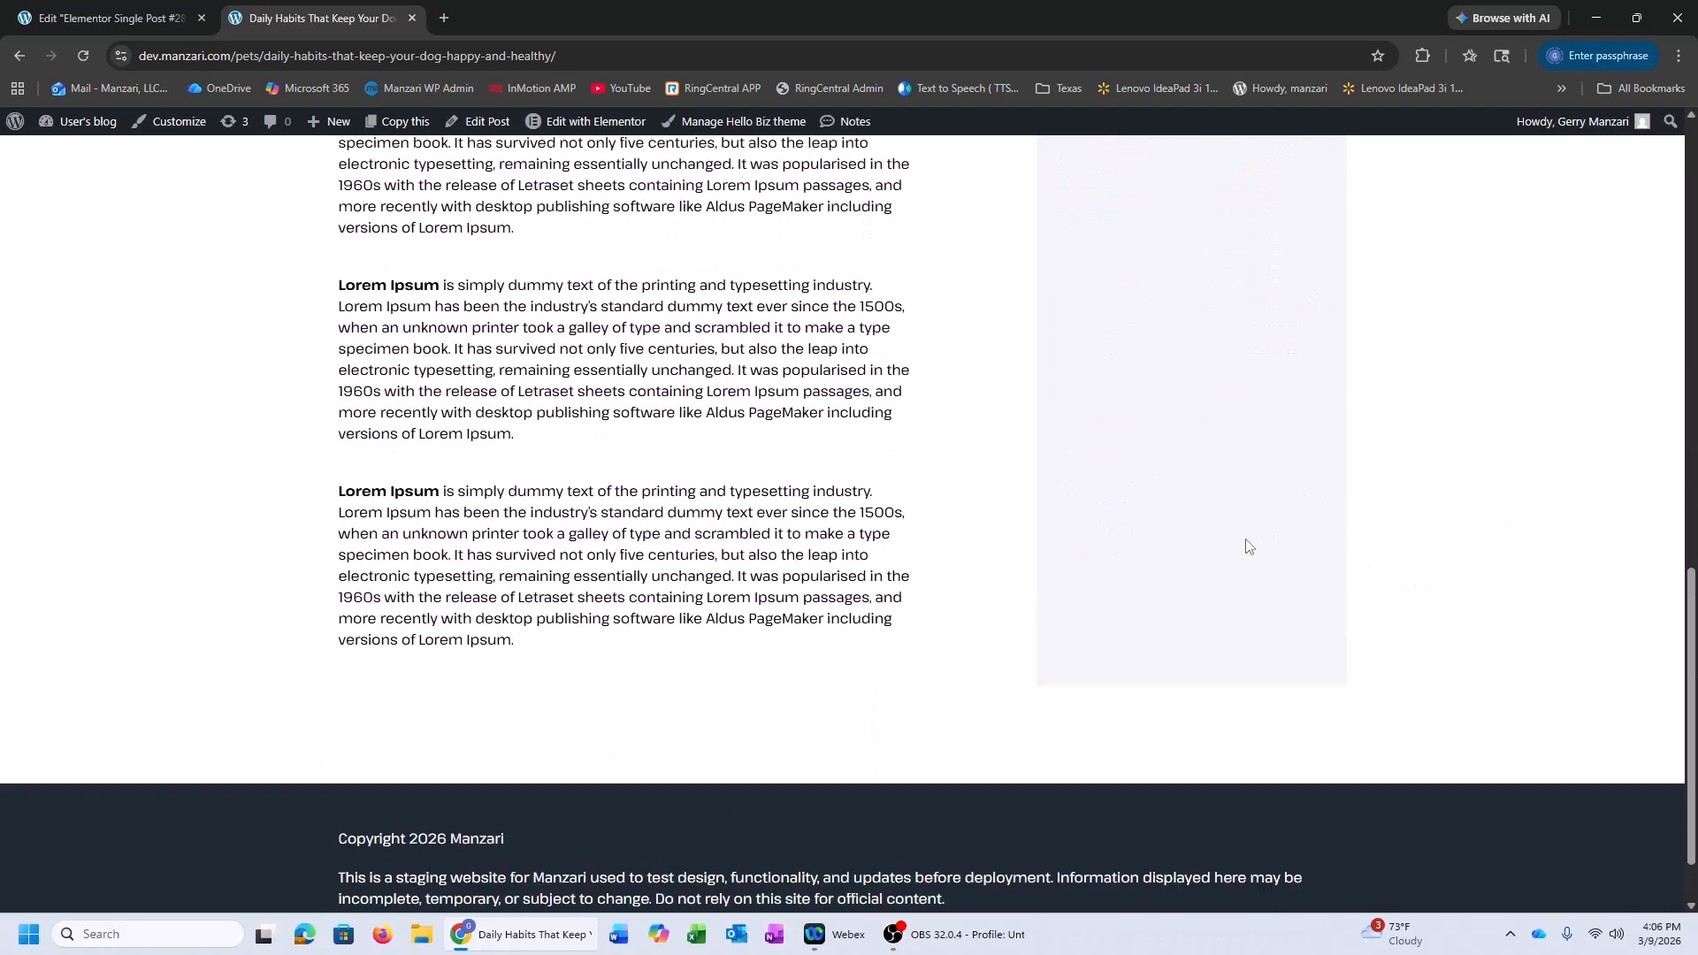
{"action": "scroll", "coordinate": [1106, 676], "scroll_direction": "up", "scroll_amount": 2}
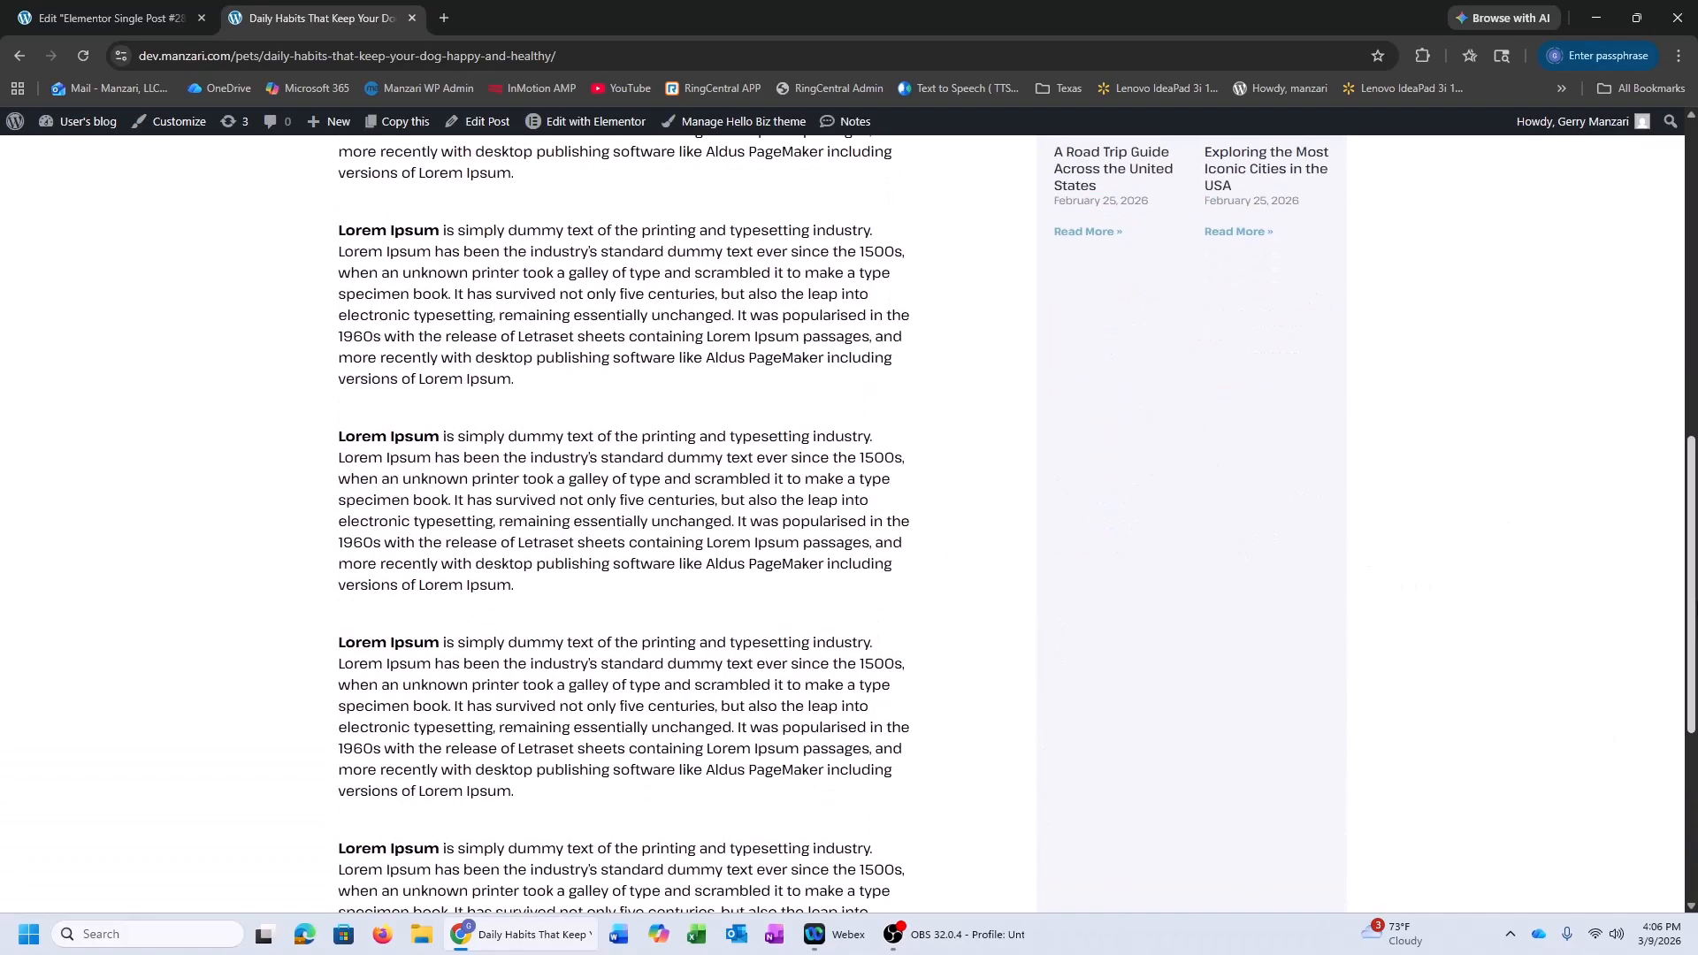
{"action": "scroll", "coordinate": [1106, 676], "scroll_direction": "down", "scroll_amount": 4}
{"action": "scroll", "coordinate": [1106, 676], "scroll_direction": "up", "scroll_amount": 5}
{"action": "scroll", "coordinate": [1041, 356], "scroll_direction": "up", "scroll_amount": 6}
{"action": "scroll", "coordinate": [1042, 356], "scroll_direction": "down", "scroll_amount": 2}
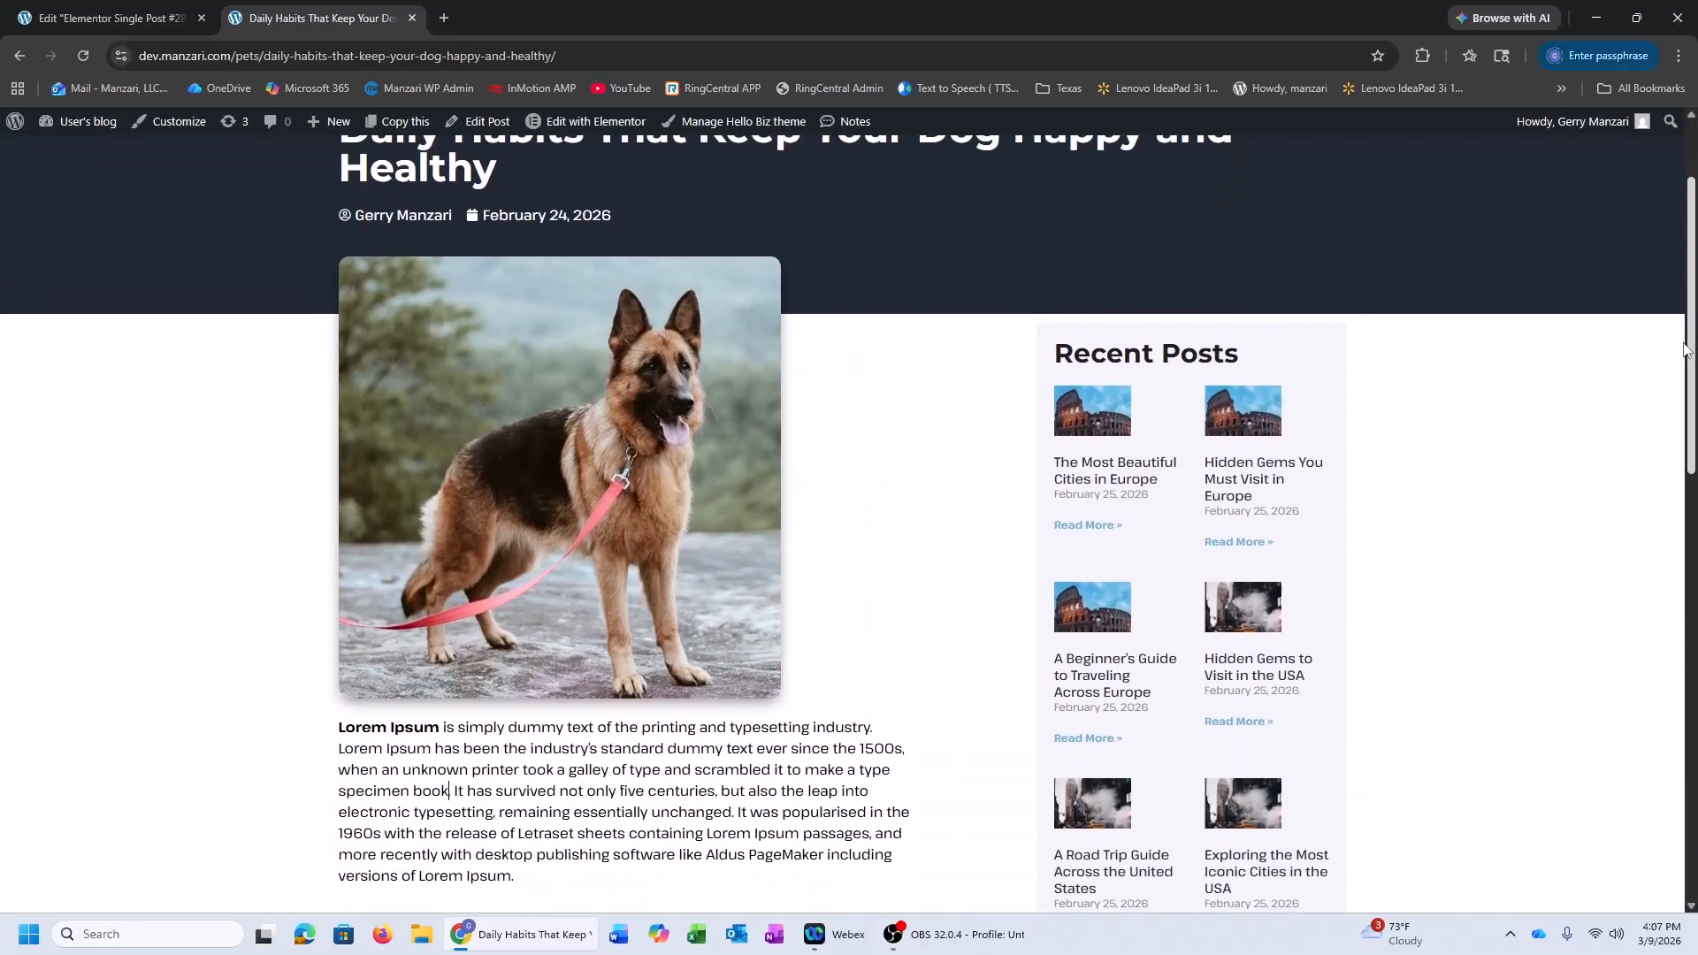
Select the Recent Posts heading, then scroll the post to the footer and back
{"action": "left_click_drag", "start_coordinate": [1067, 352], "coordinate": [1225, 349]}
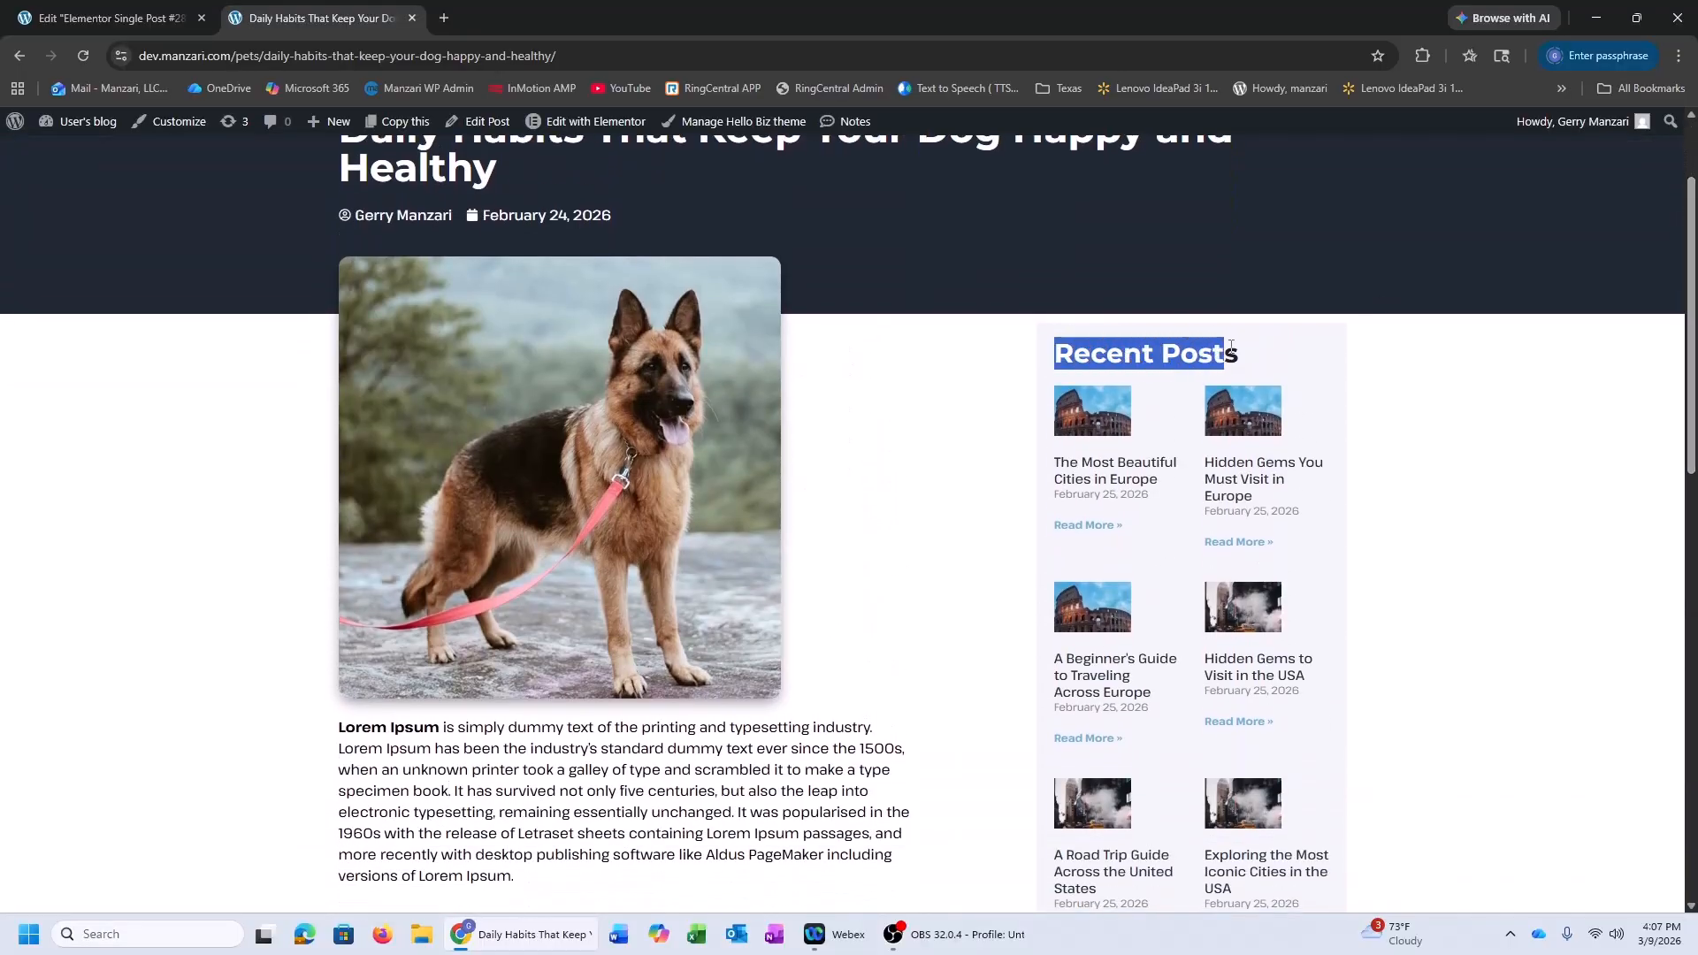
{"action": "left_click", "coordinate": [1238, 348]}
{"action": "scroll", "coordinate": [1041, 317], "scroll_direction": "down", "scroll_amount": 10}
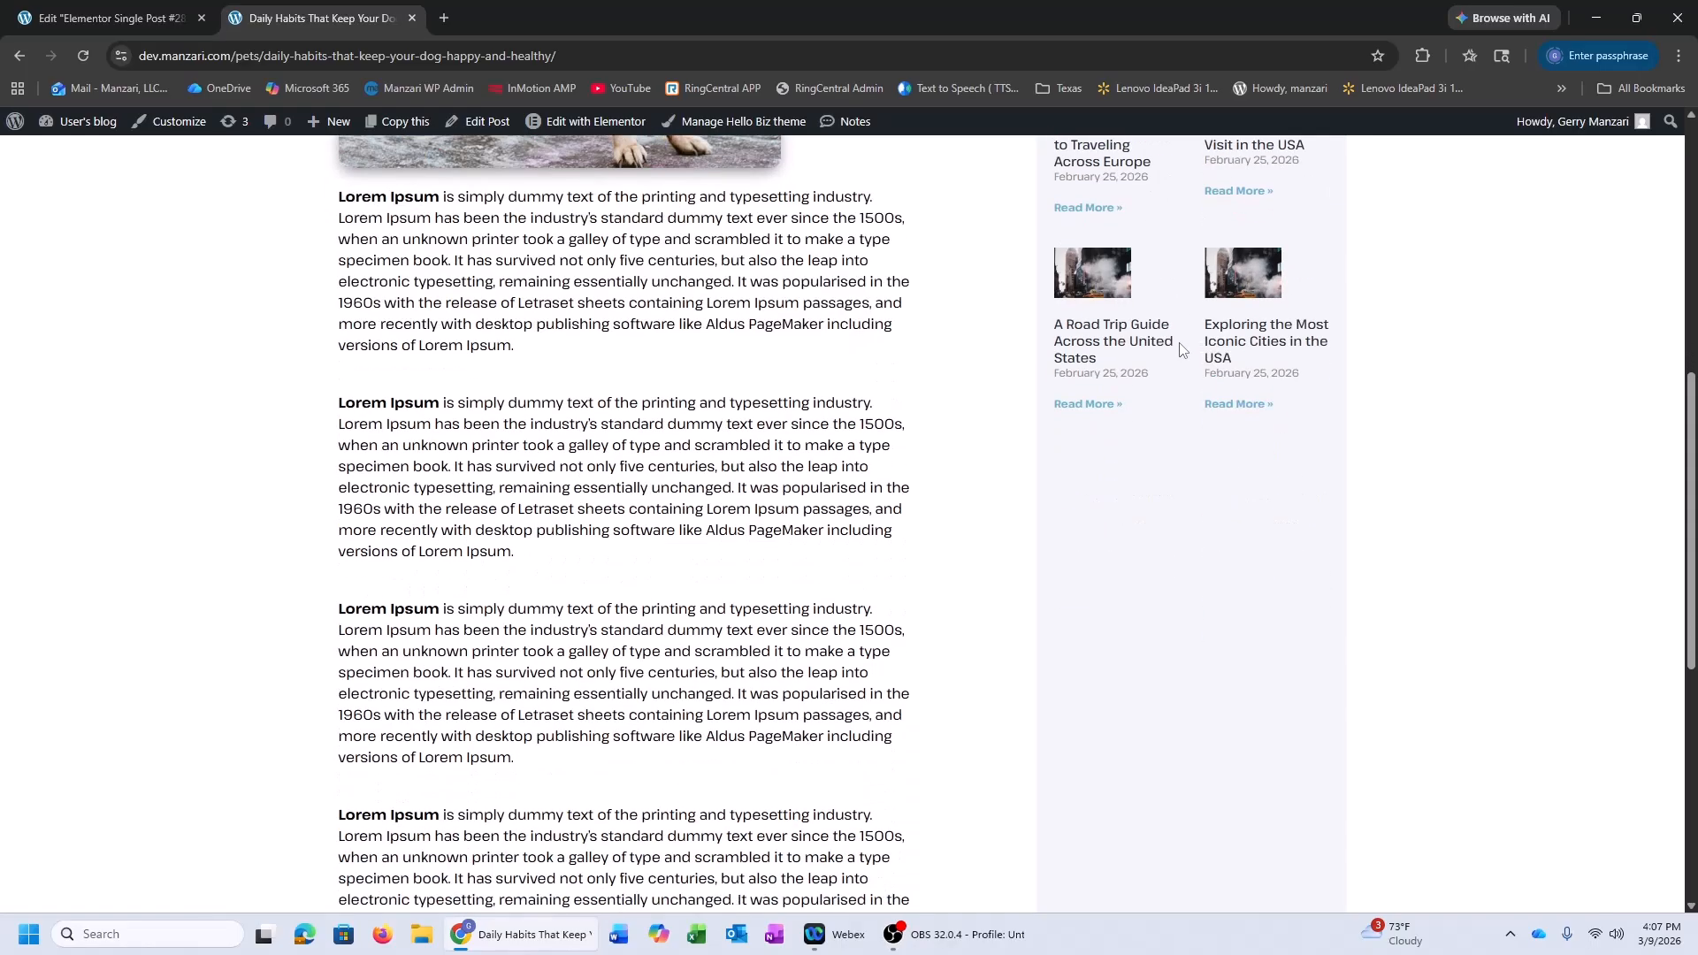
{"action": "scroll", "coordinate": [1164, 361], "scroll_direction": "up", "scroll_amount": 10}
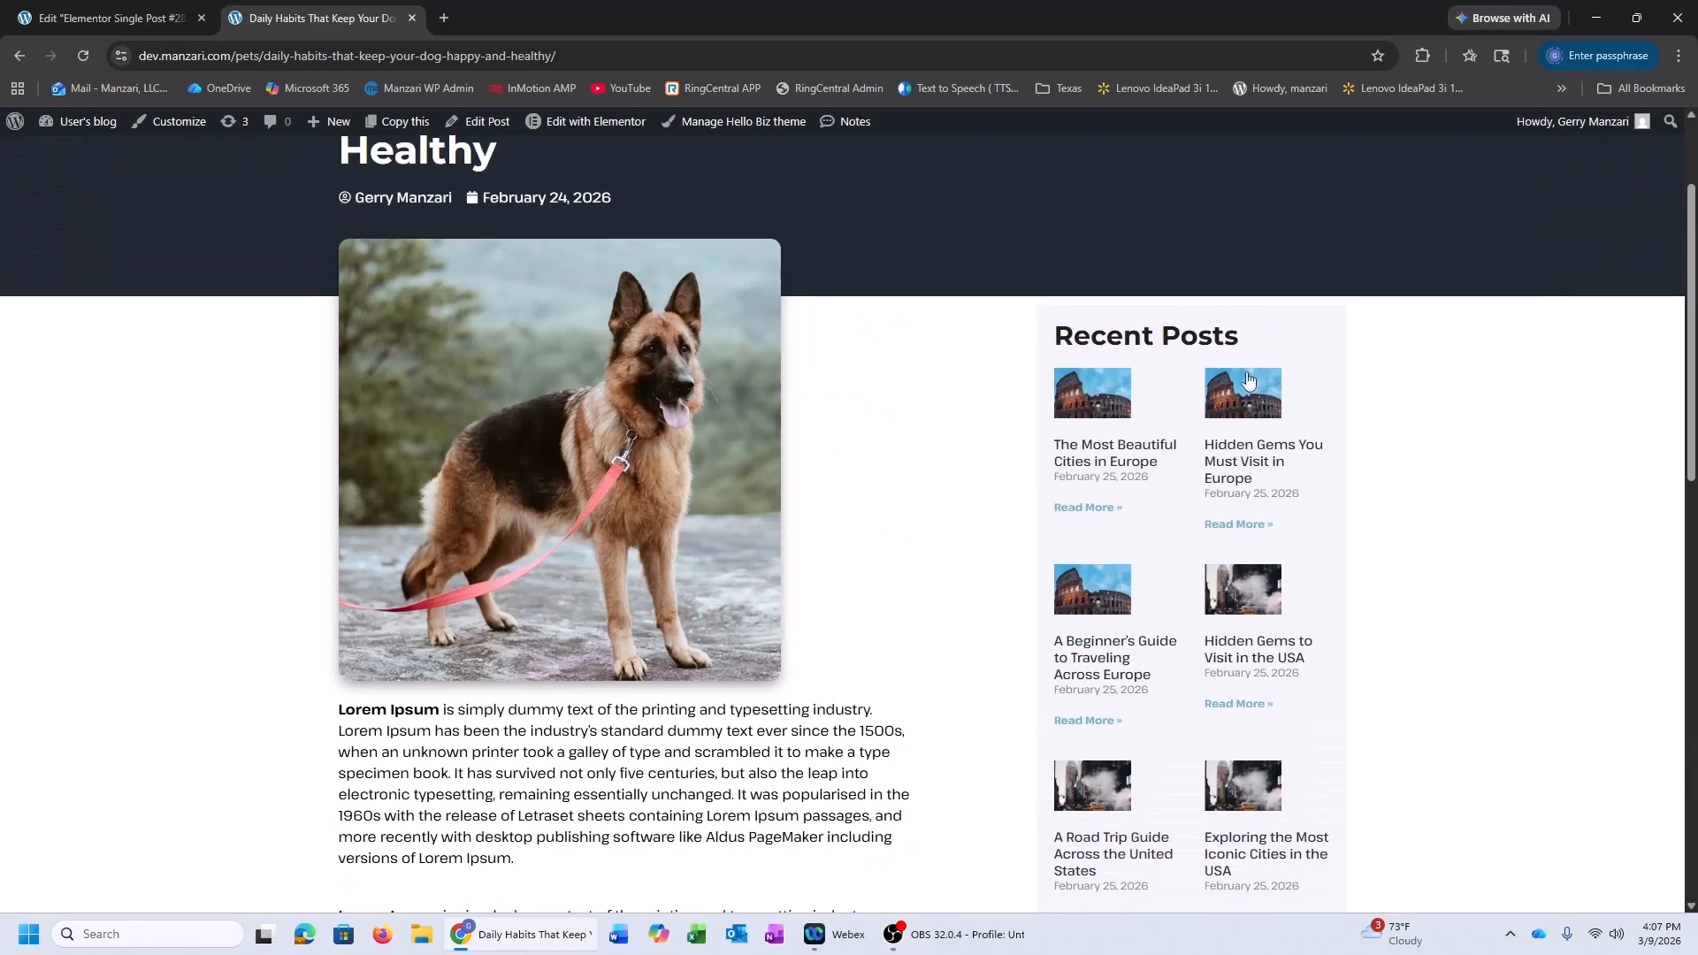
{"action": "scroll", "coordinate": [1159, 364], "scroll_direction": "down", "scroll_amount": 6}
{"action": "scroll", "coordinate": [1152, 375], "scroll_direction": "down", "scroll_amount": 5}
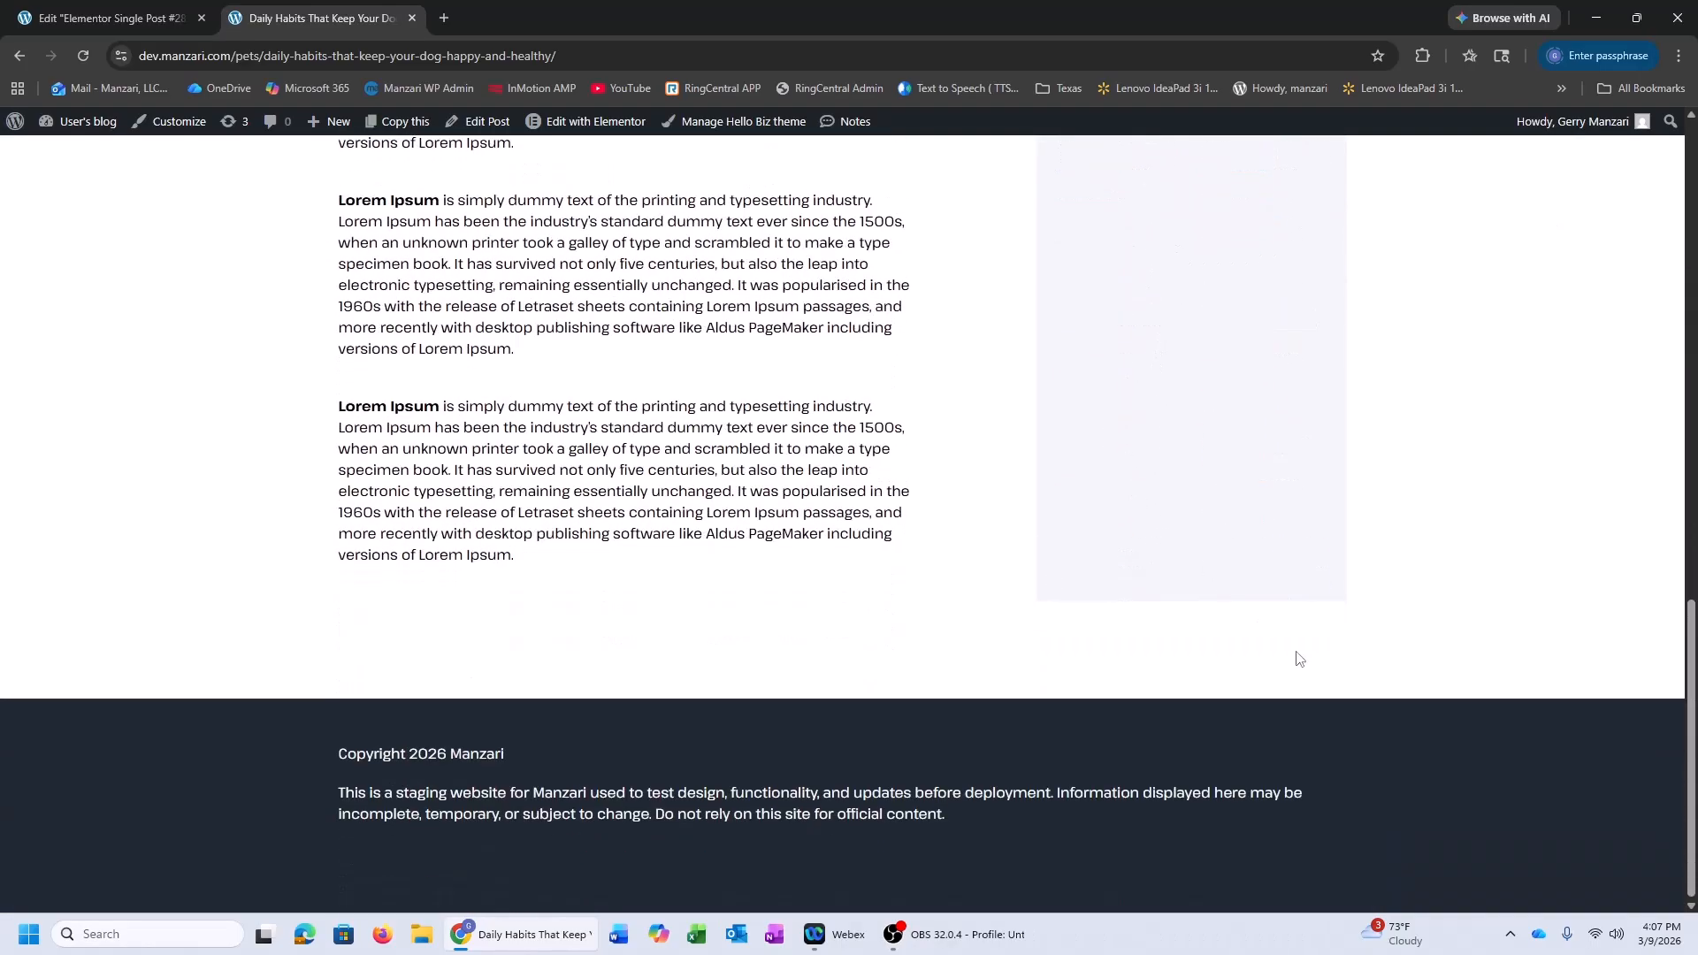
{"action": "scroll", "coordinate": [1238, 637], "scroll_direction": "up", "scroll_amount": 10}
{"action": "scroll", "coordinate": [1155, 587], "scroll_direction": "down", "scroll_amount": 8}
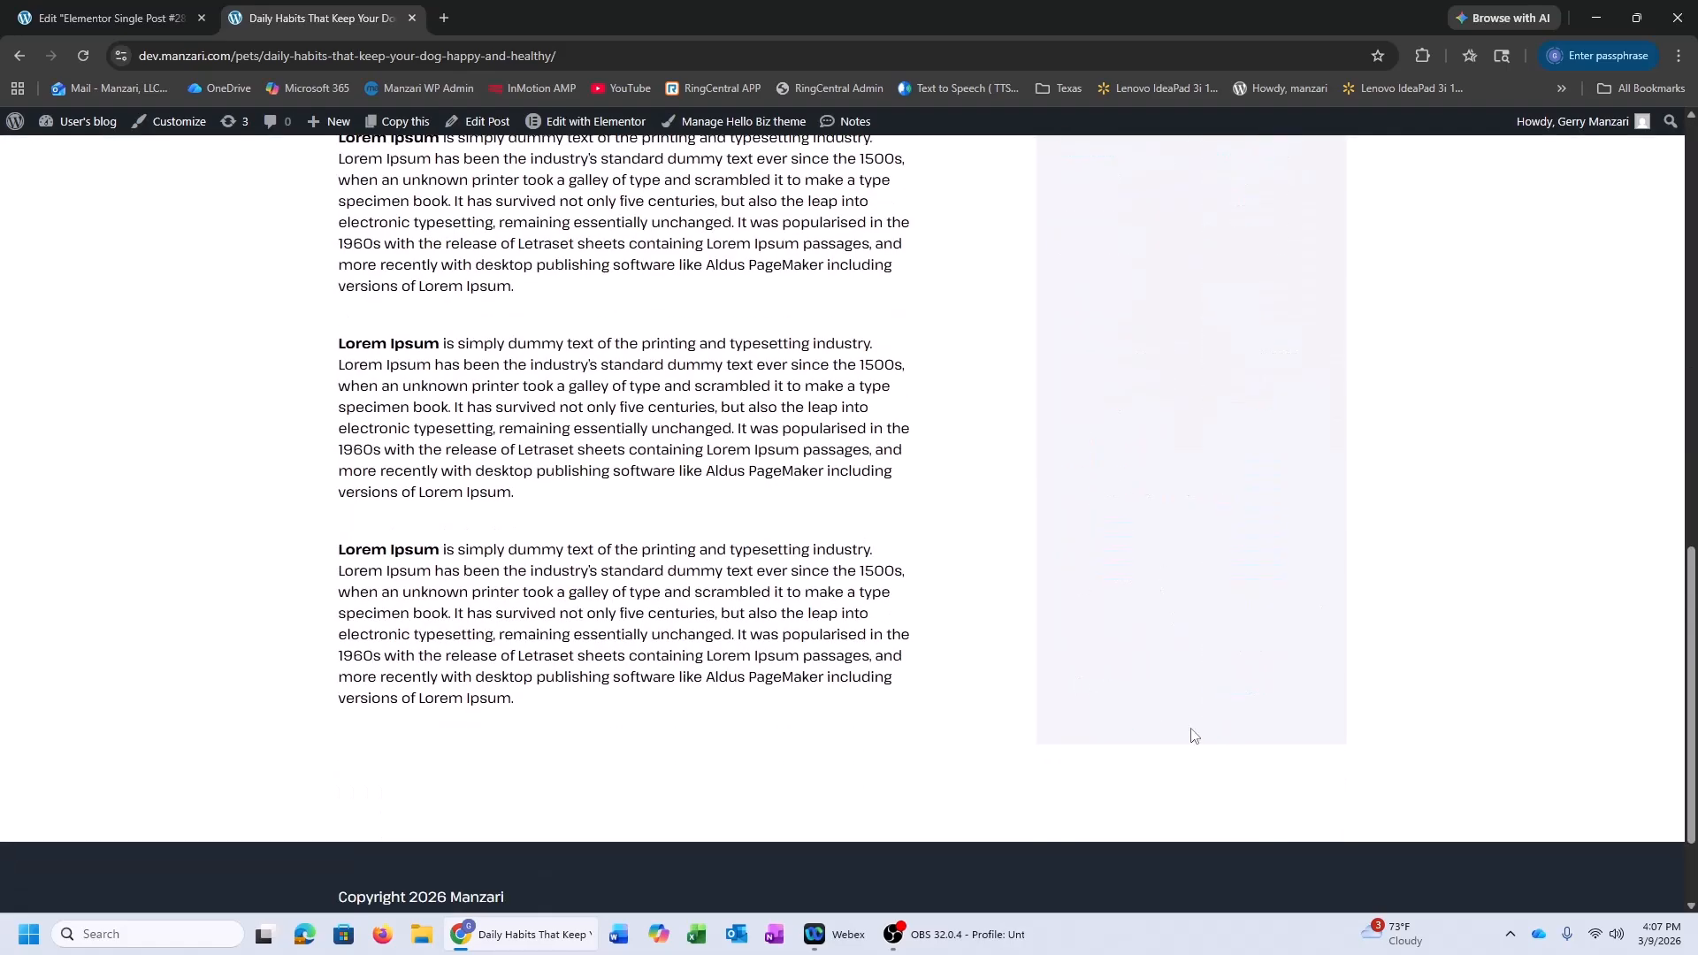
{"action": "scroll", "coordinate": [1208, 665], "scroll_direction": "up", "scroll_amount": 10}
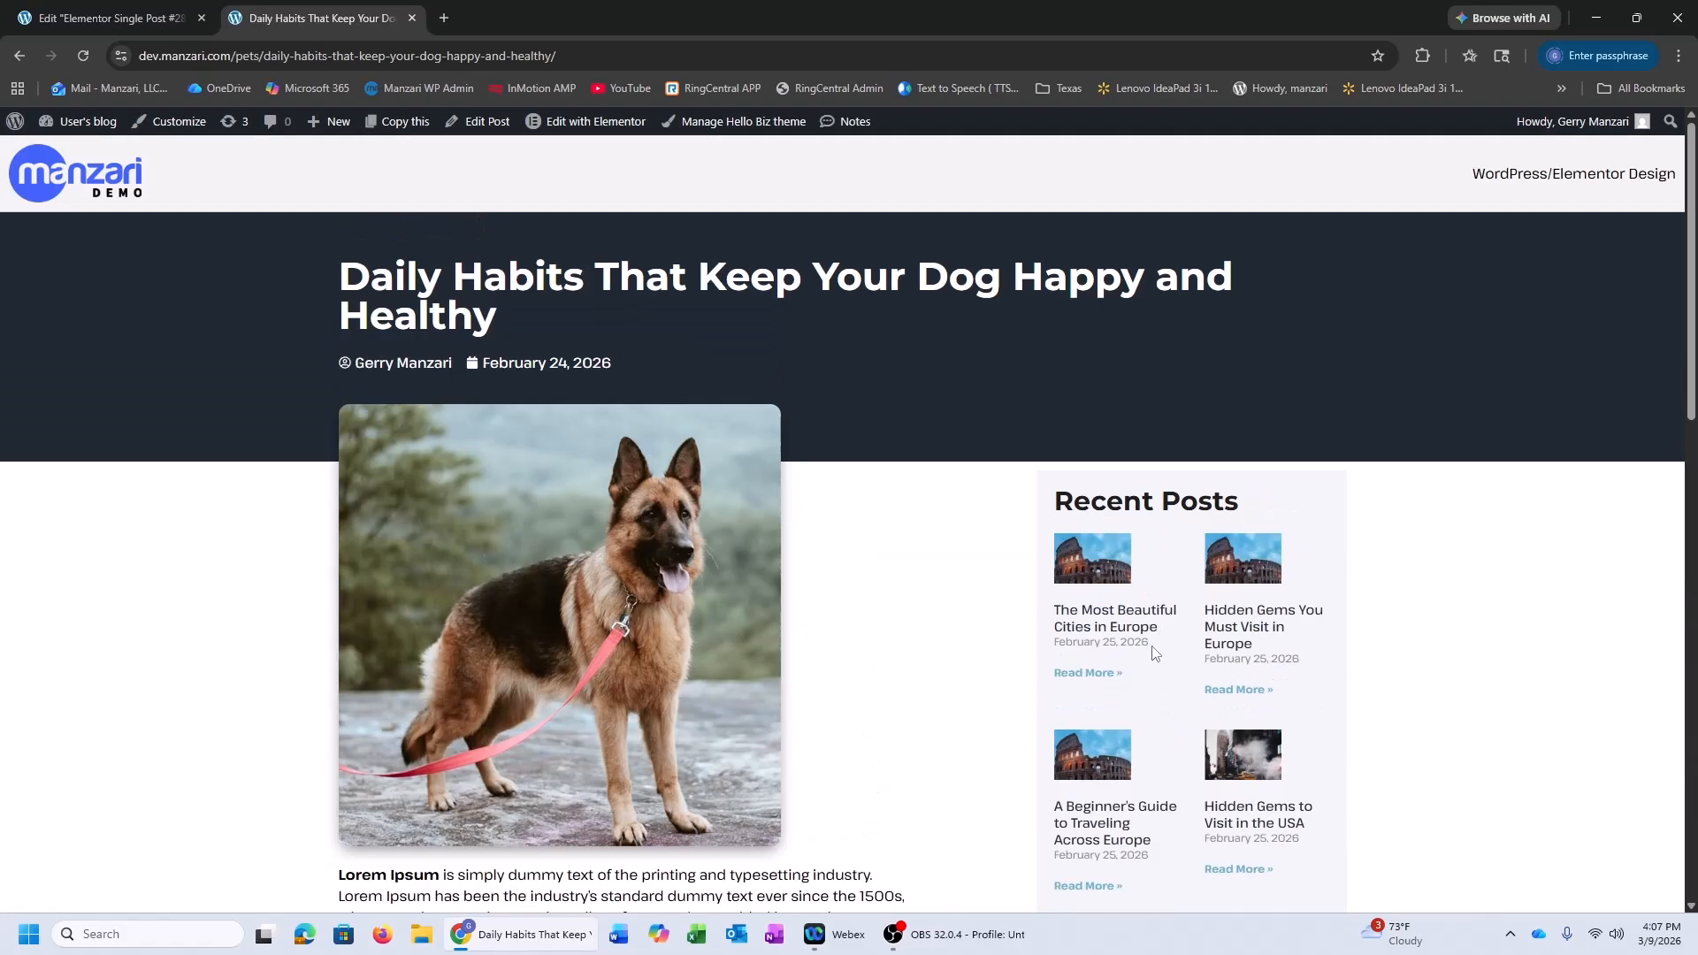
Switch to the template editor tab, return to the dog post and select its whole title
{"action": "left_click", "coordinate": [106, 17]}
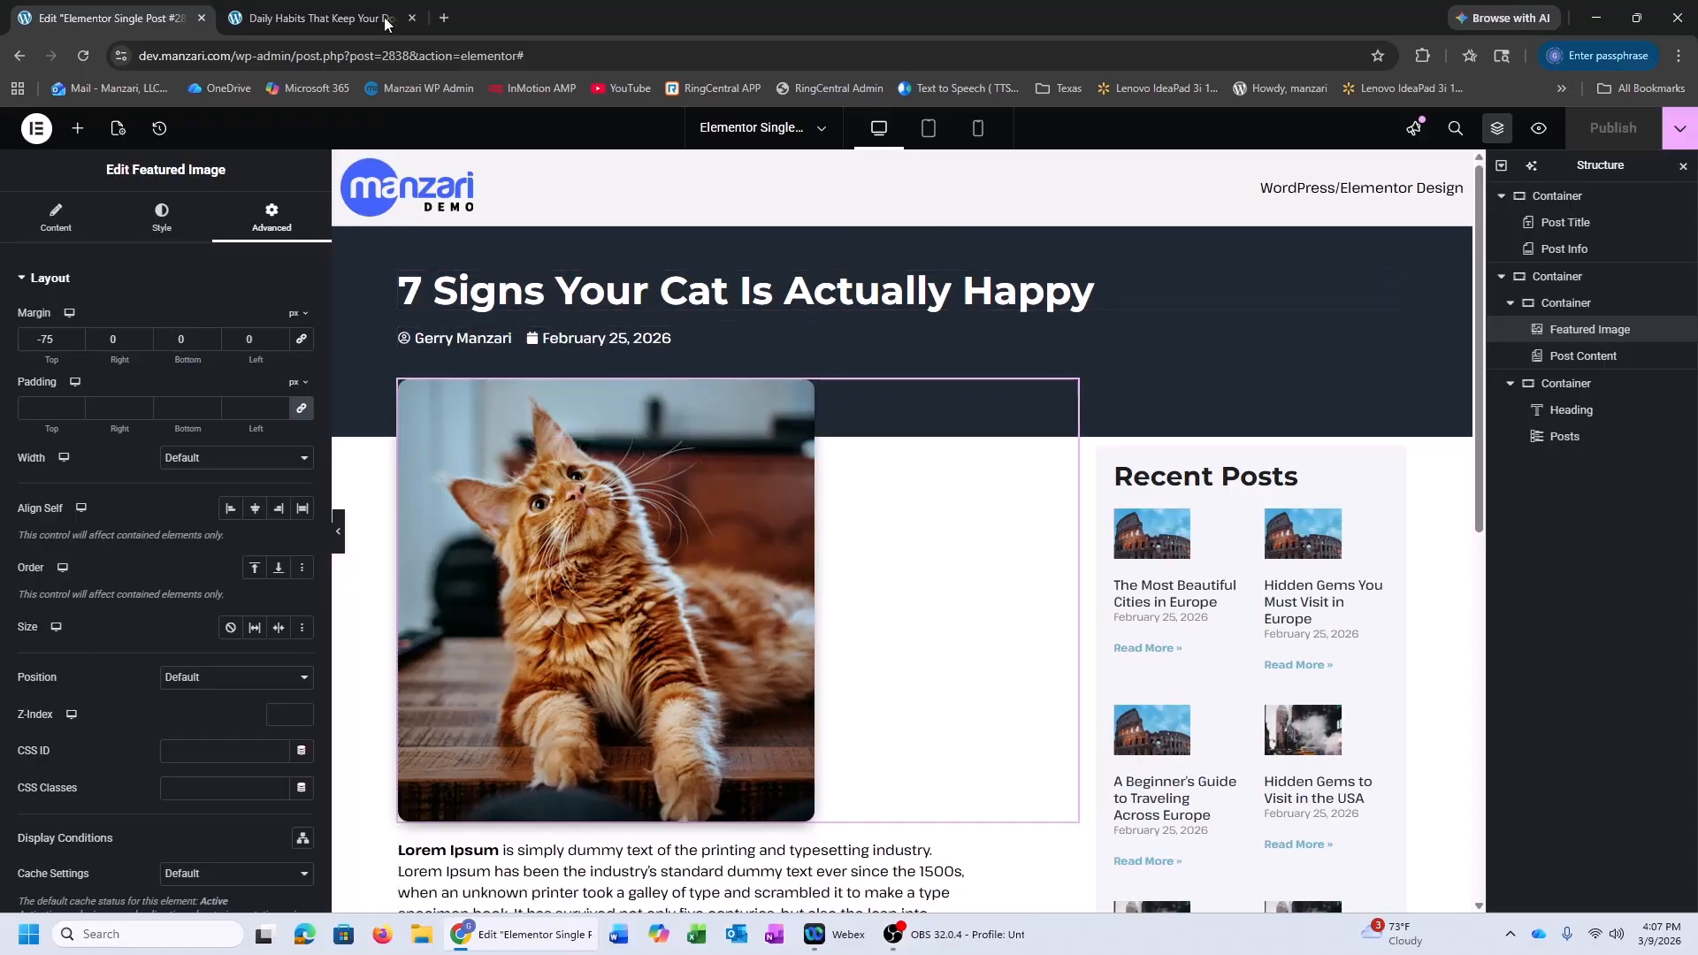
{"action": "left_click", "coordinate": [314, 17]}
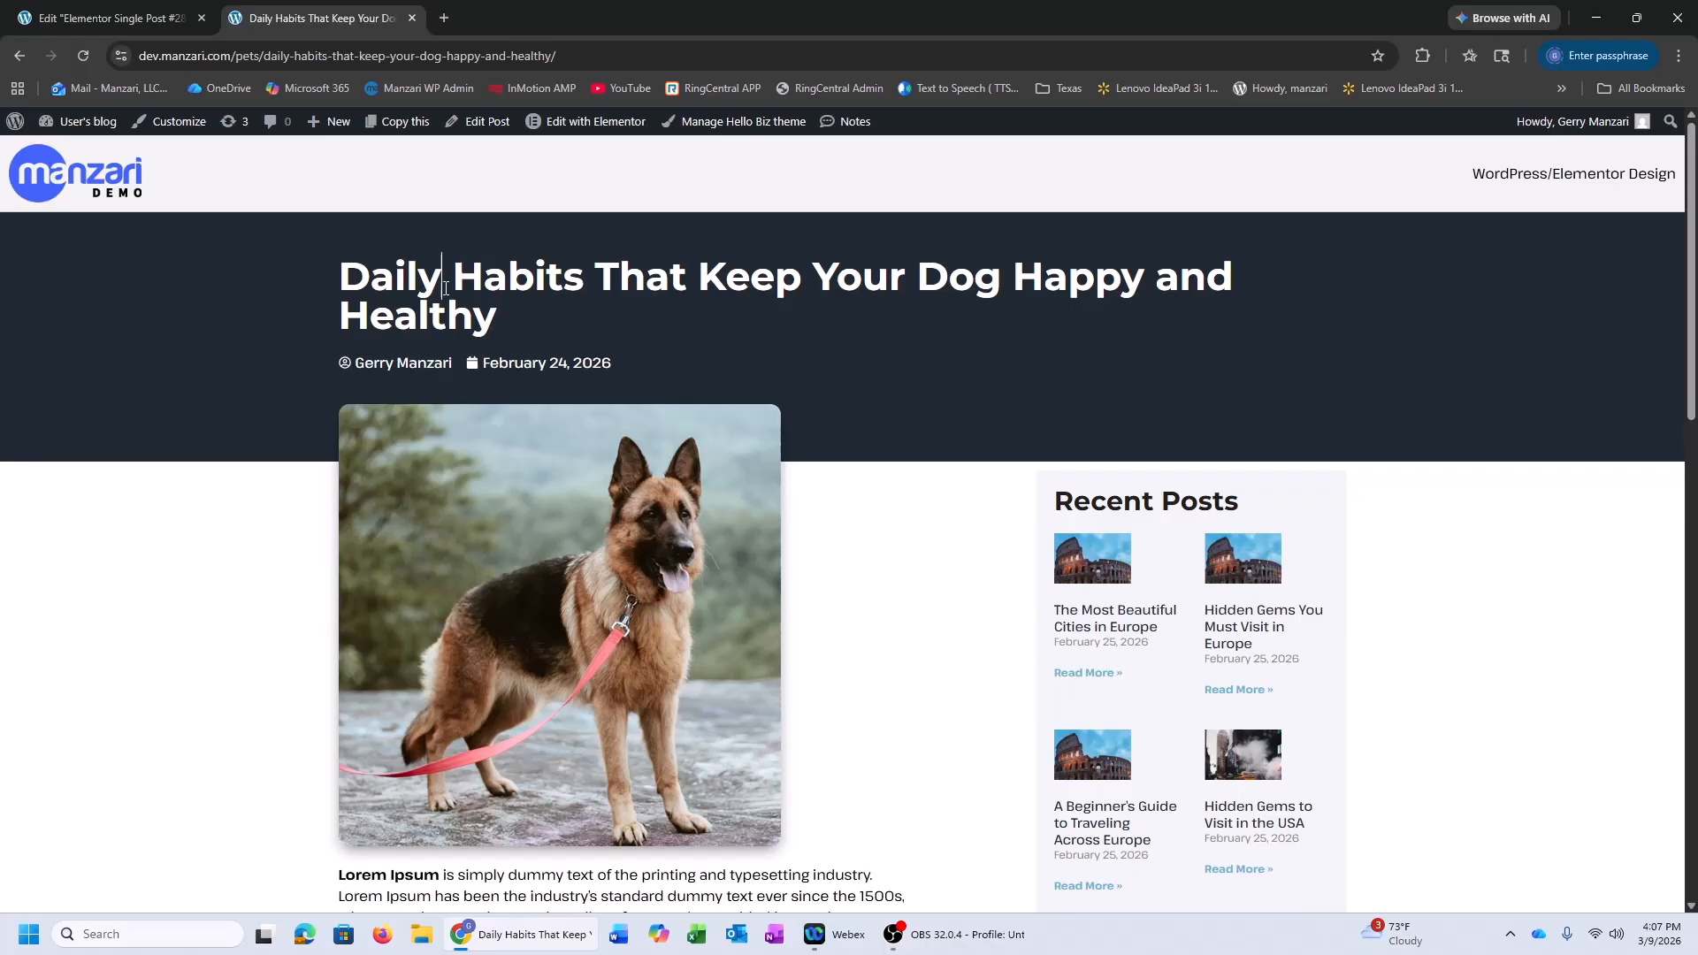
{"action": "triple_click", "coordinate": [446, 287]}
{"action": "key", "text": "ctrl+c"}
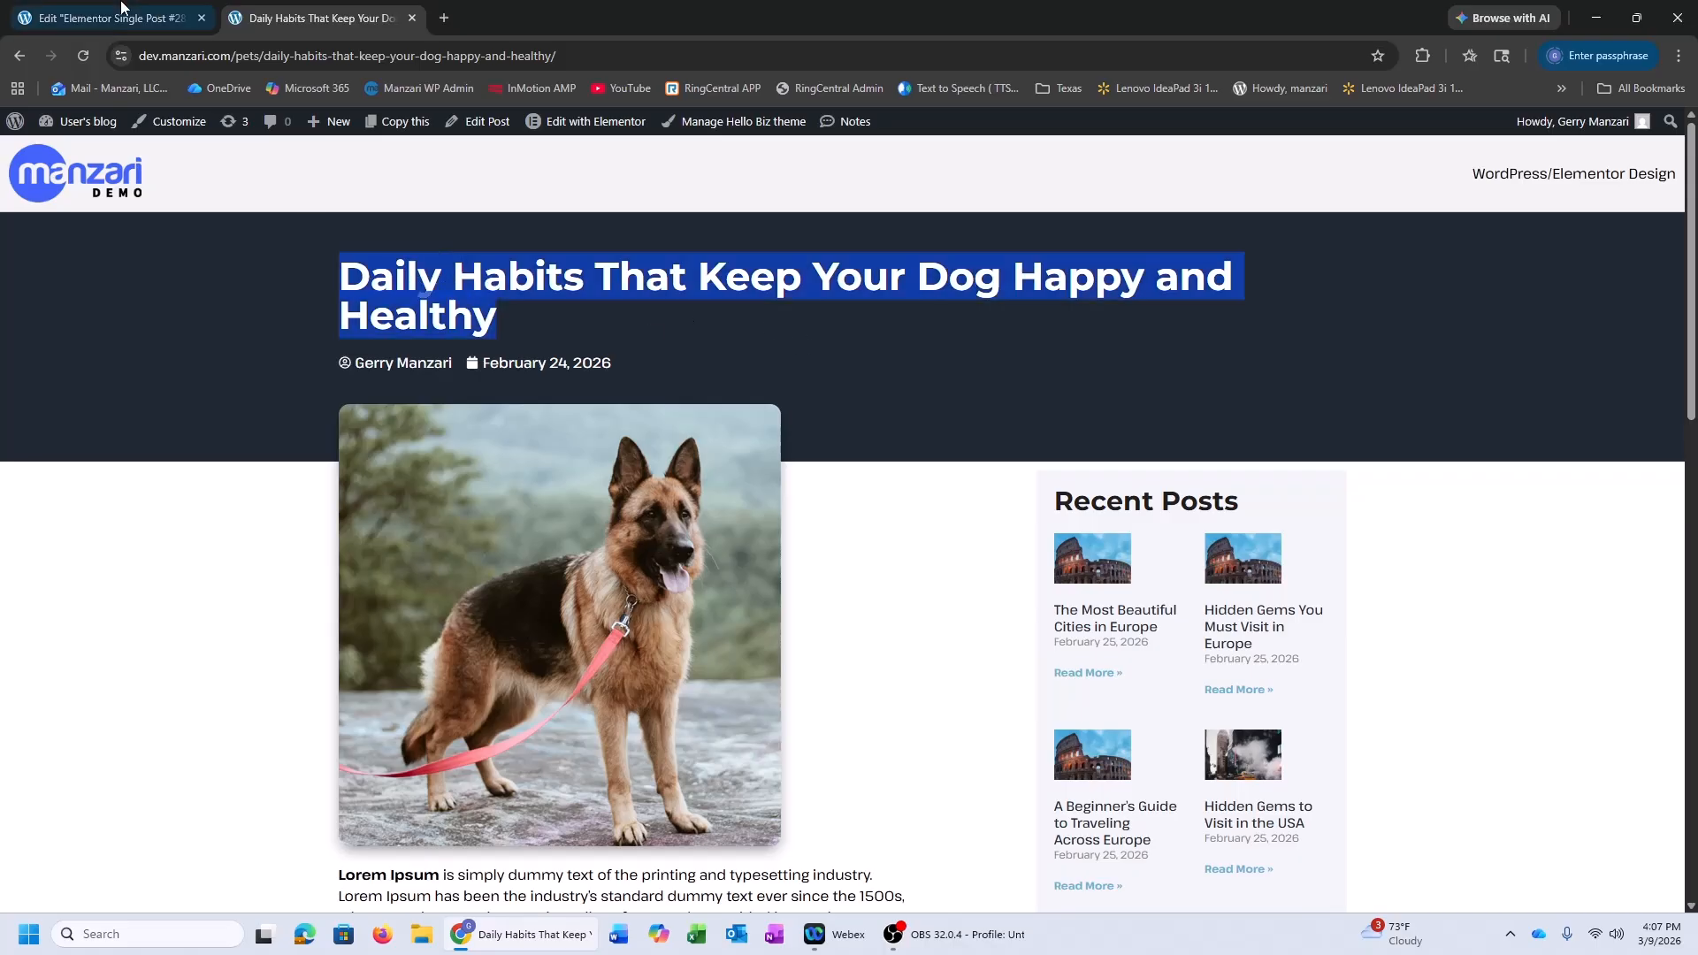
Switch the template's preview content to the dog post 'Daily Habits That Keep Your Dog Happy and Healthy'
{"action": "left_click", "coordinate": [69, 17]}
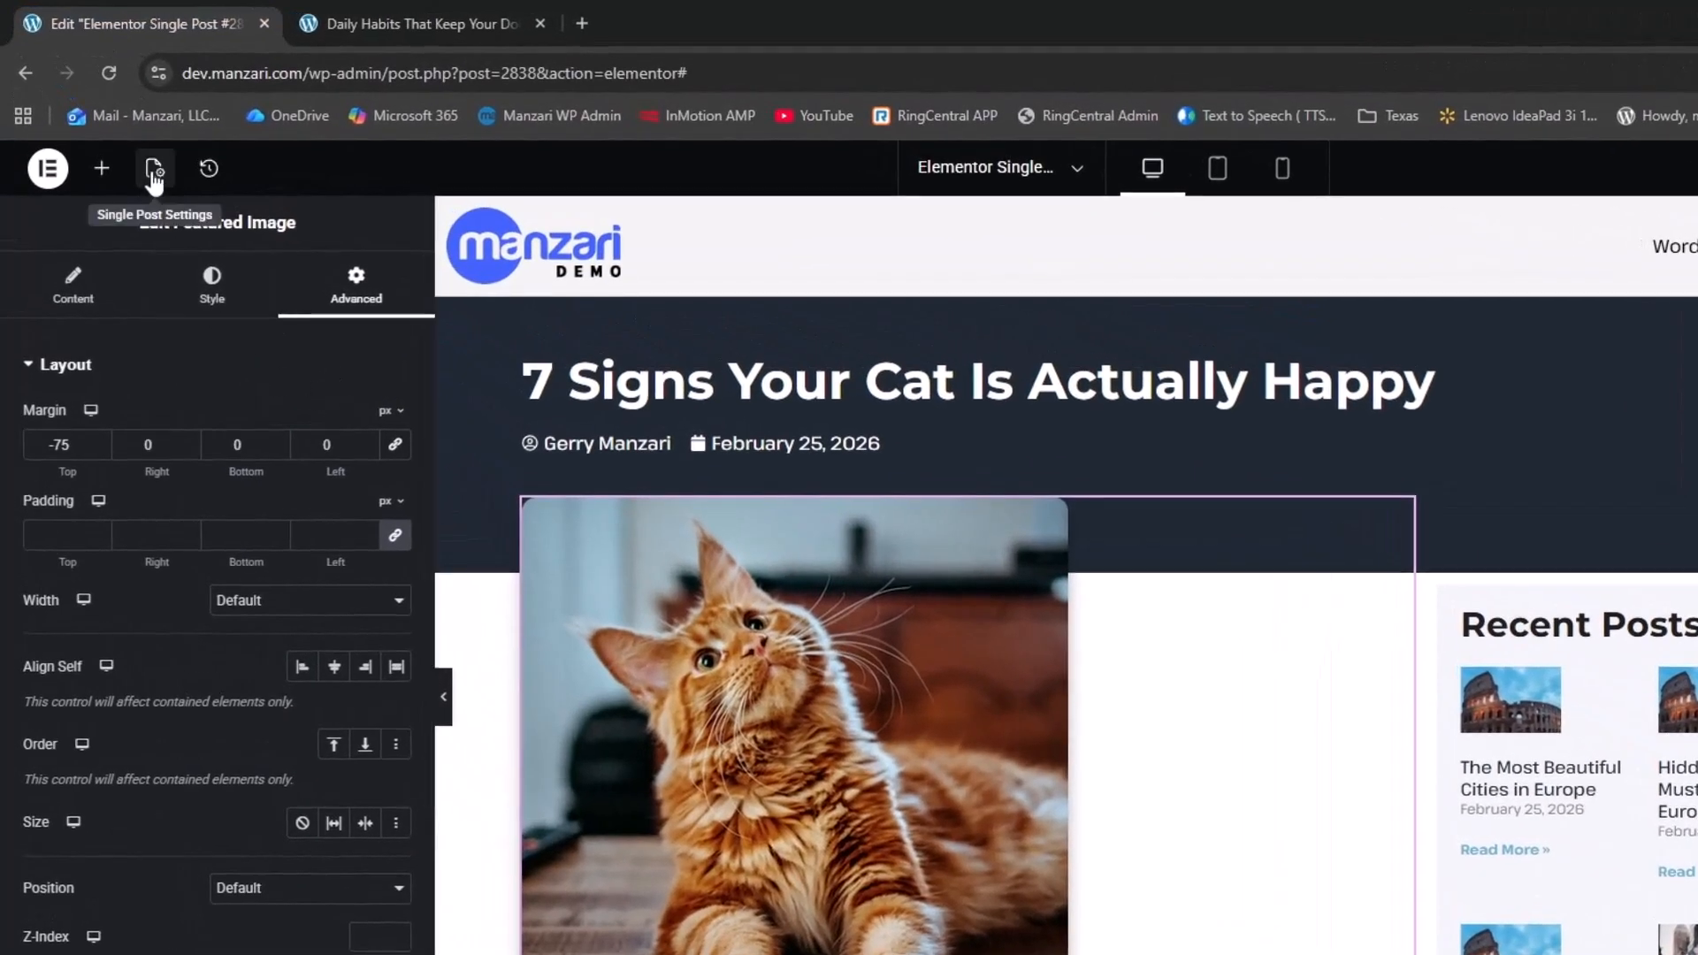
{"action": "left_click", "coordinate": [155, 177]}
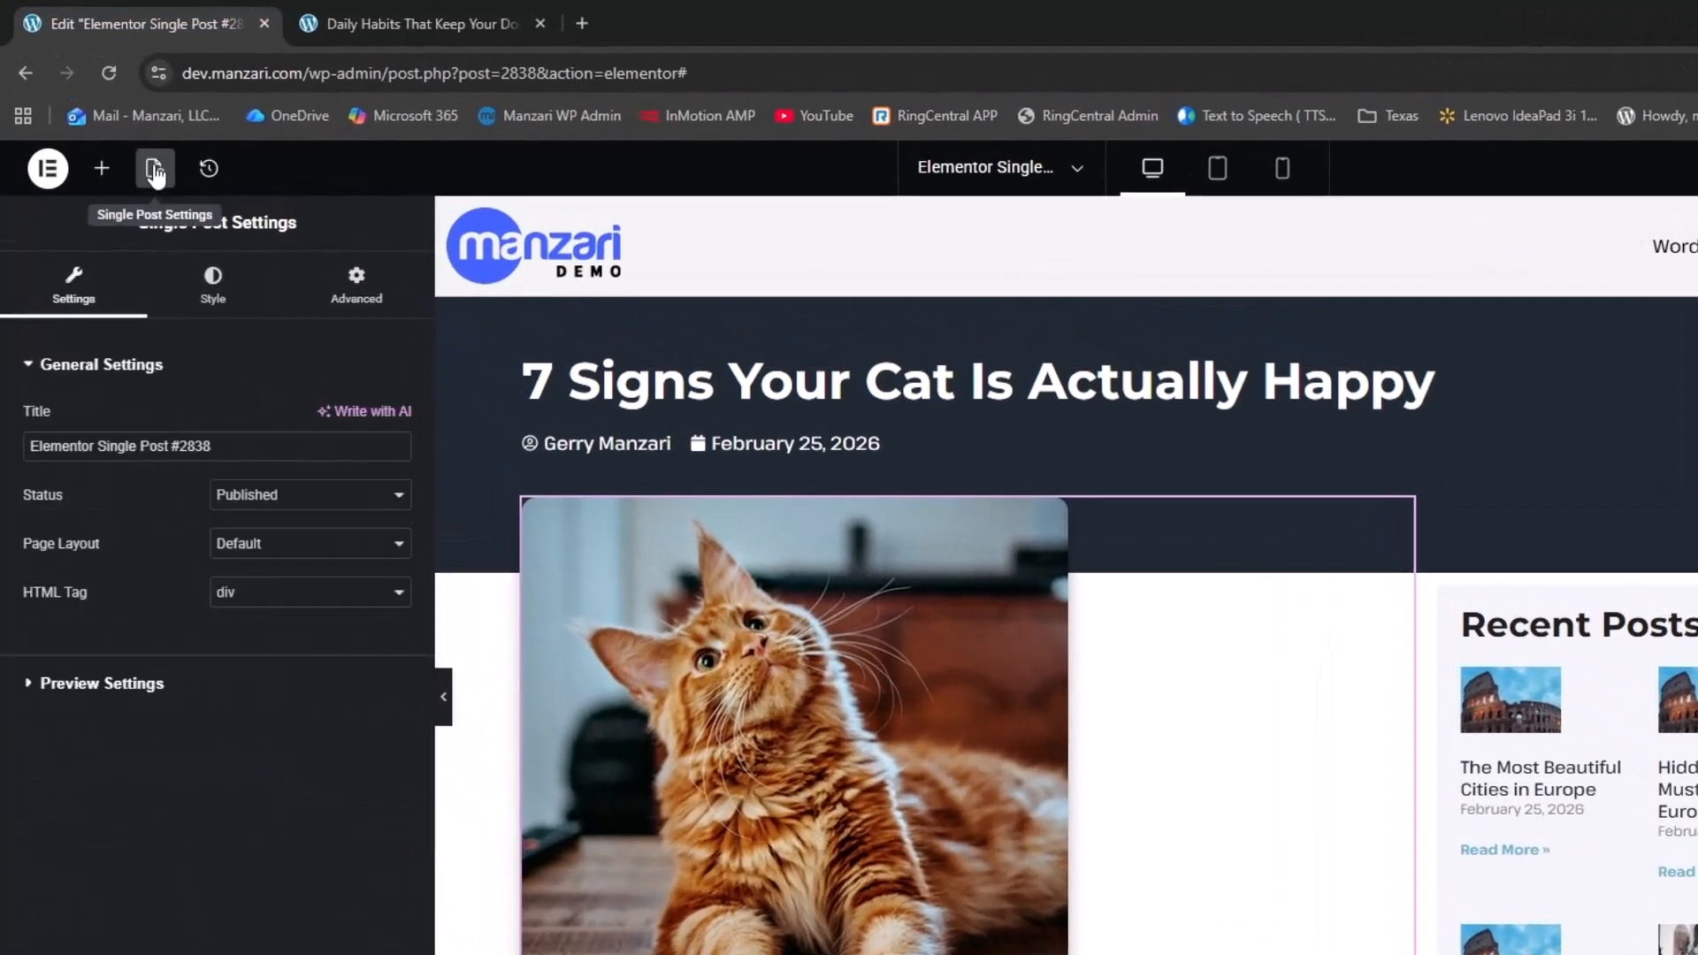
{"action": "left_click", "coordinate": [182, 695]}
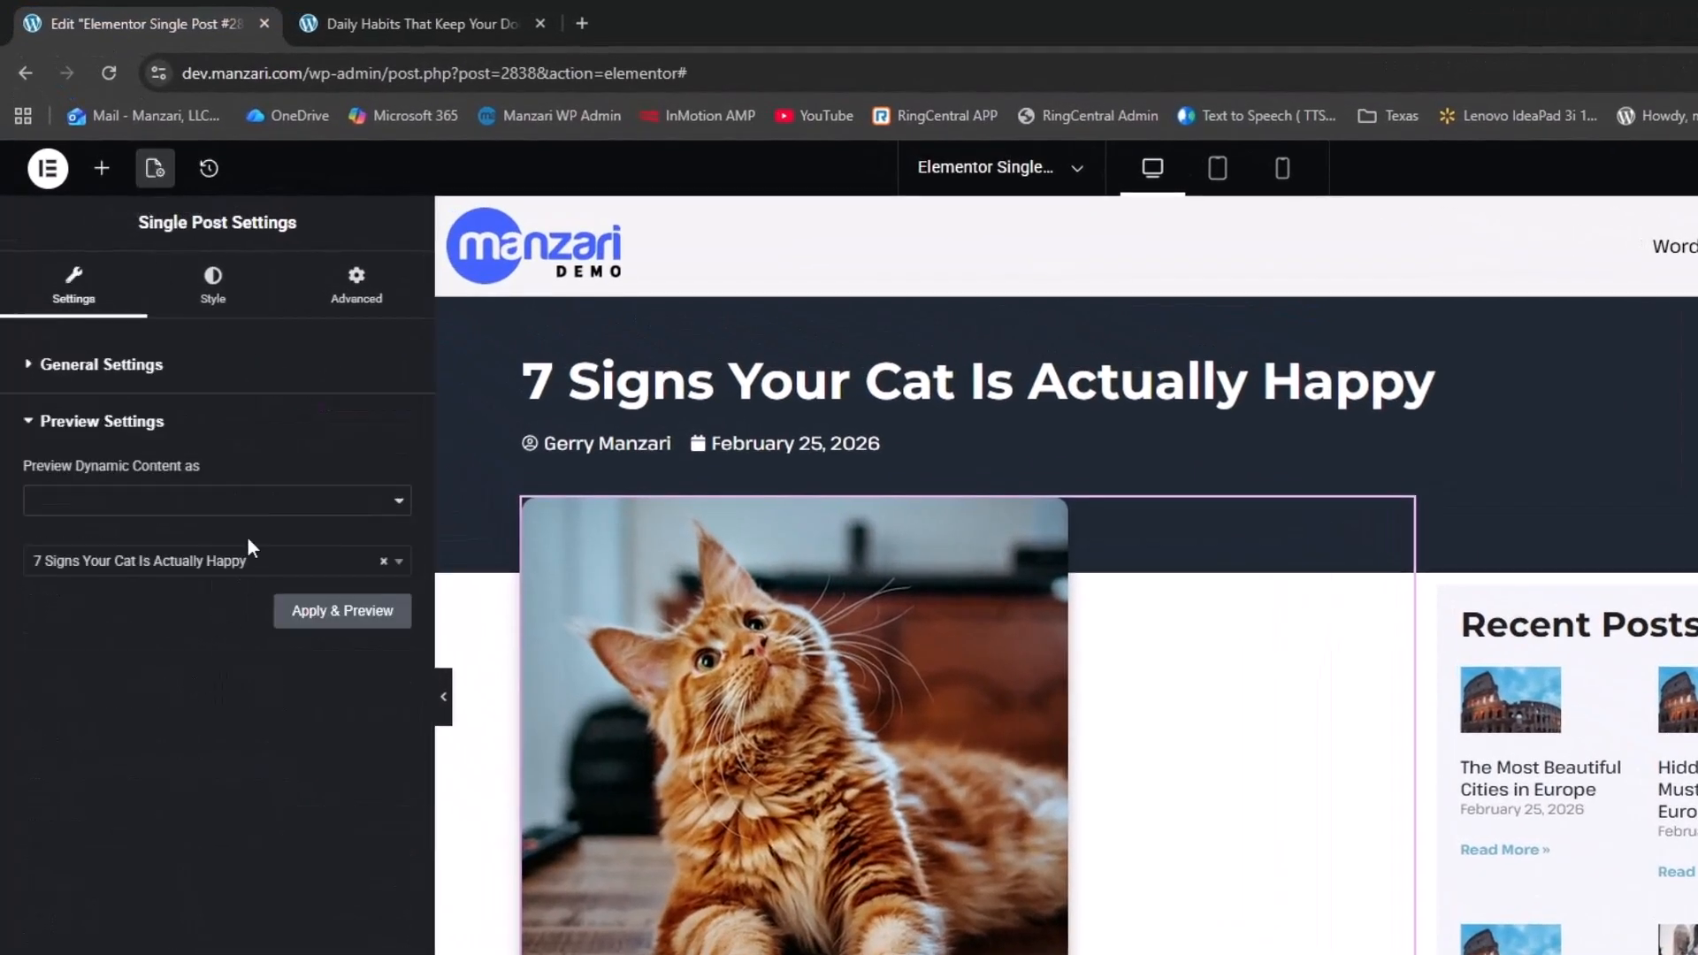
{"action": "left_click", "coordinate": [240, 565]}
{"action": "key", "text": "ctrl+v"}
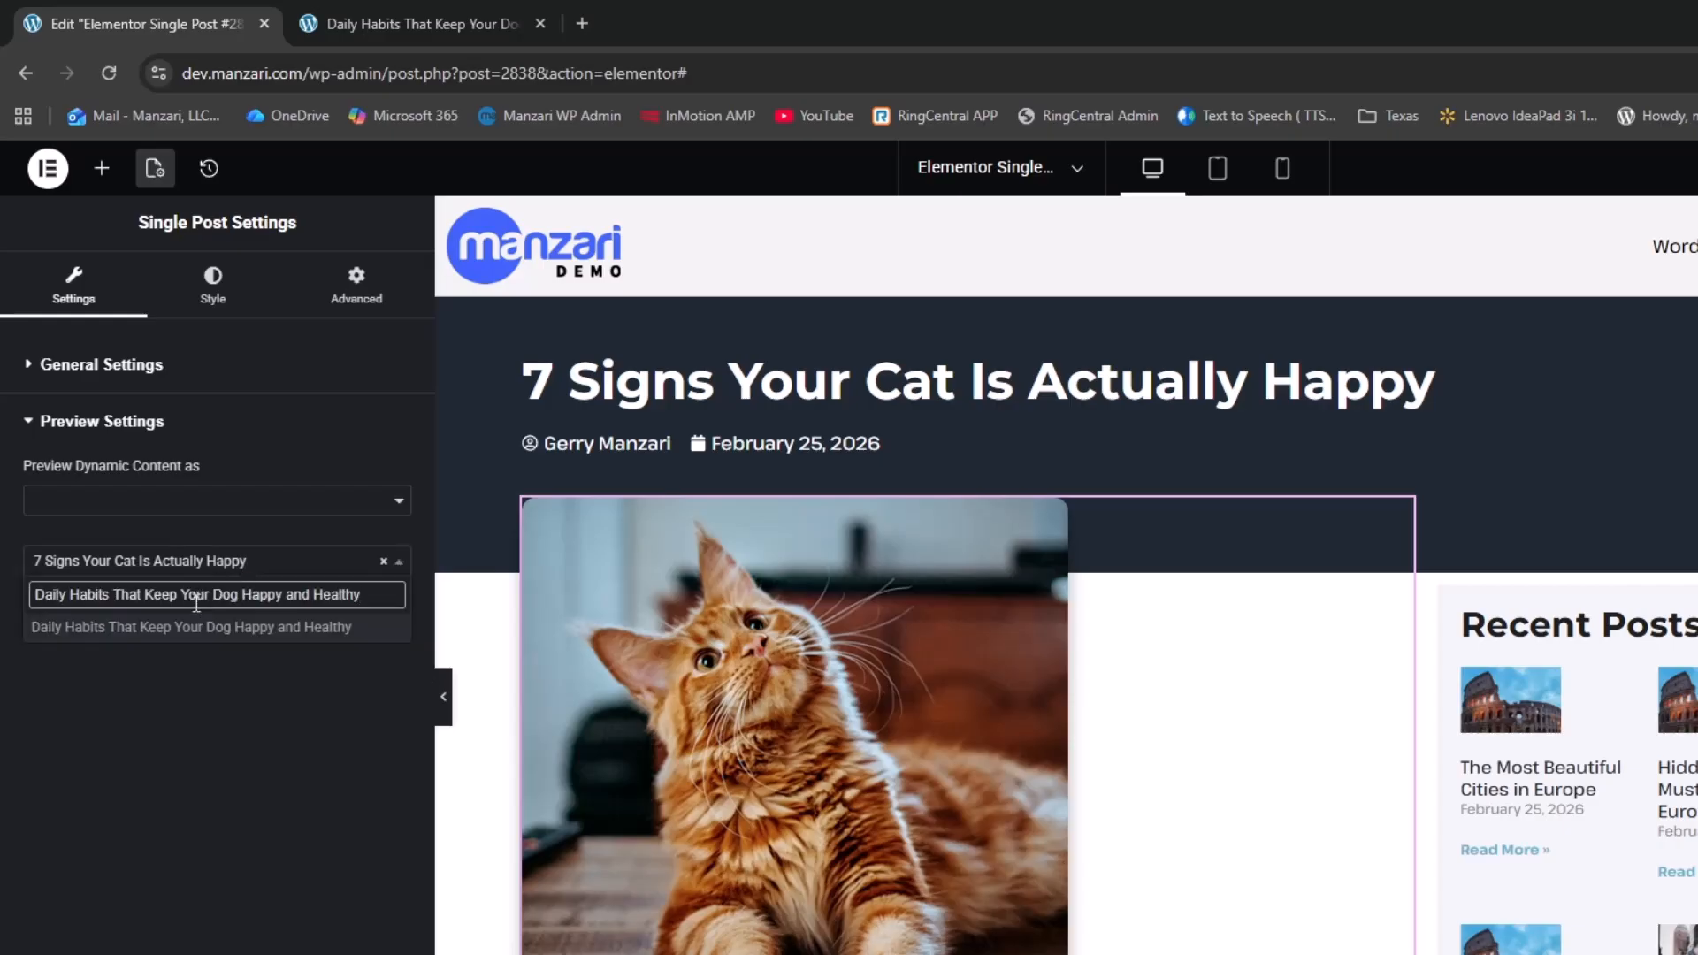
{"action": "left_click", "coordinate": [183, 630]}
{"action": "left_click", "coordinate": [320, 619]}
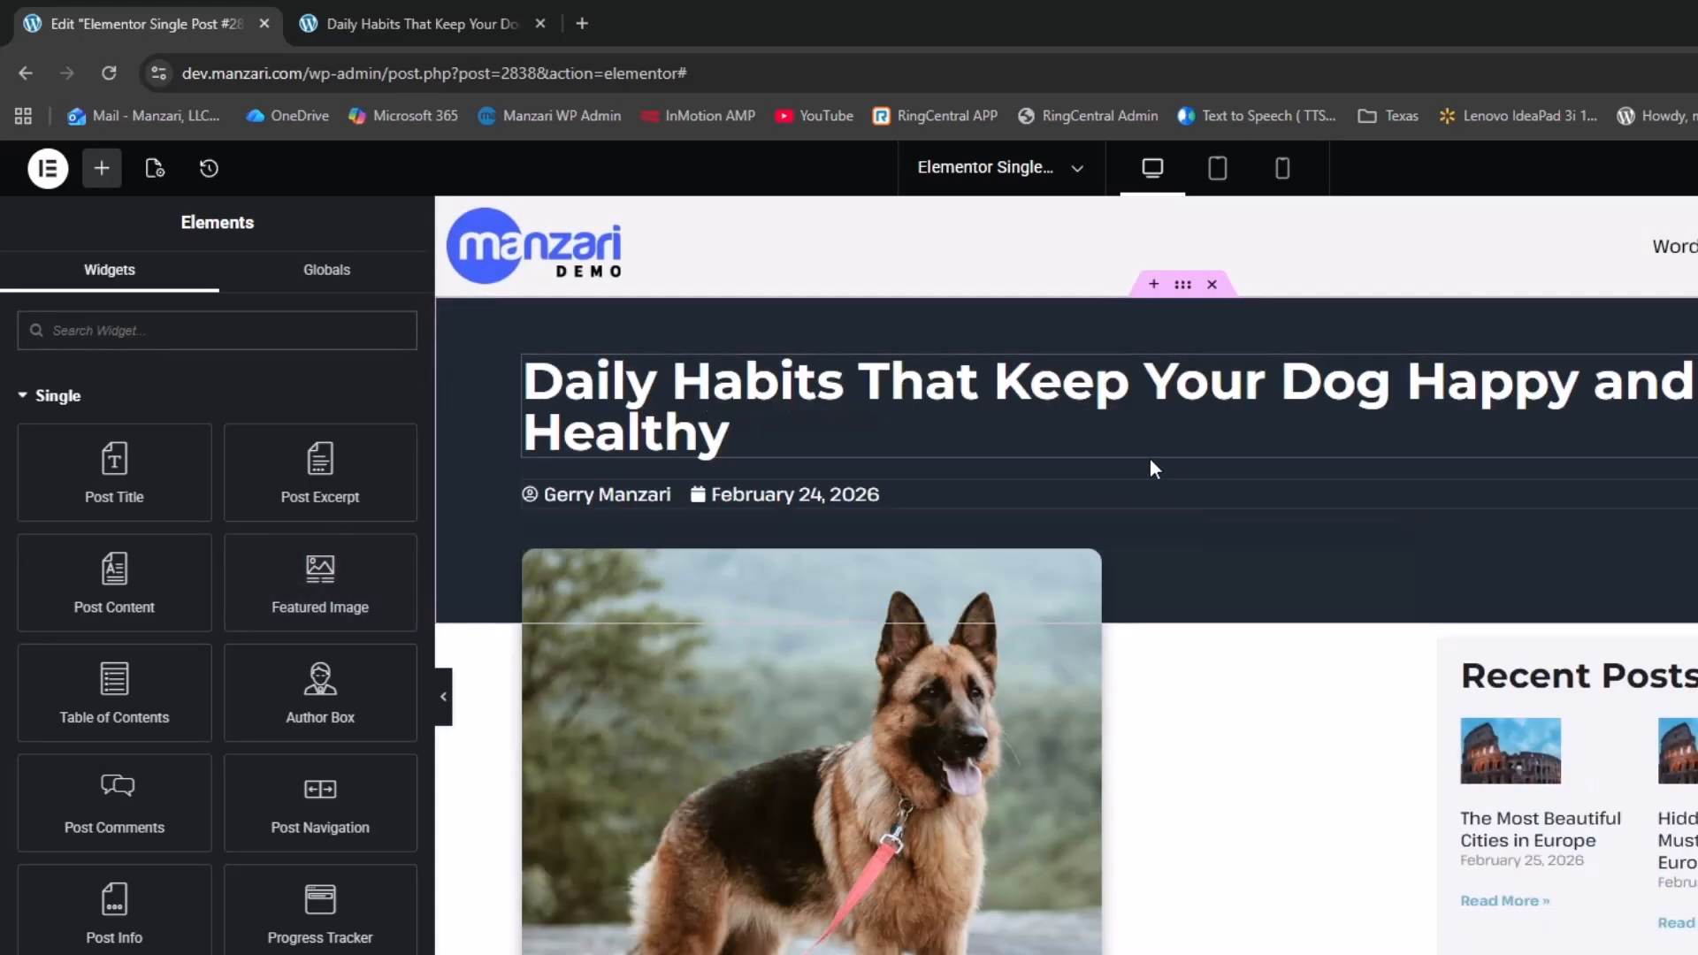
Switch the post title's typography line height to a custom unitless value
{"action": "left_click", "coordinate": [719, 389]}
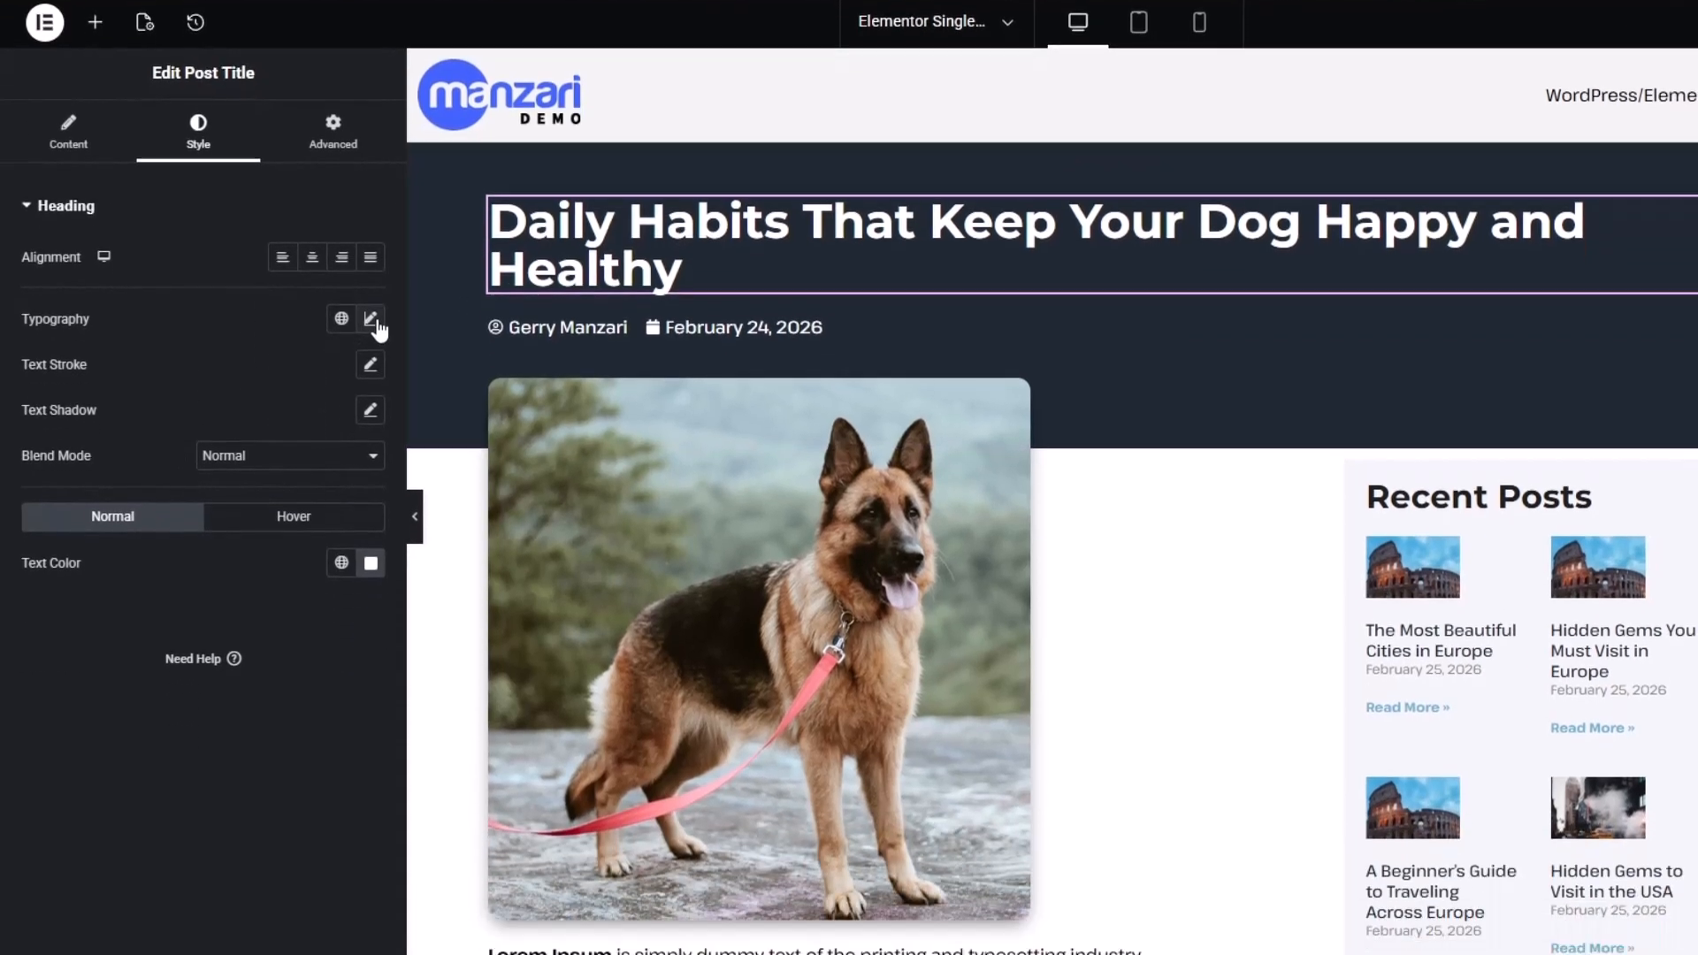
{"action": "left_click", "coordinate": [371, 455]}
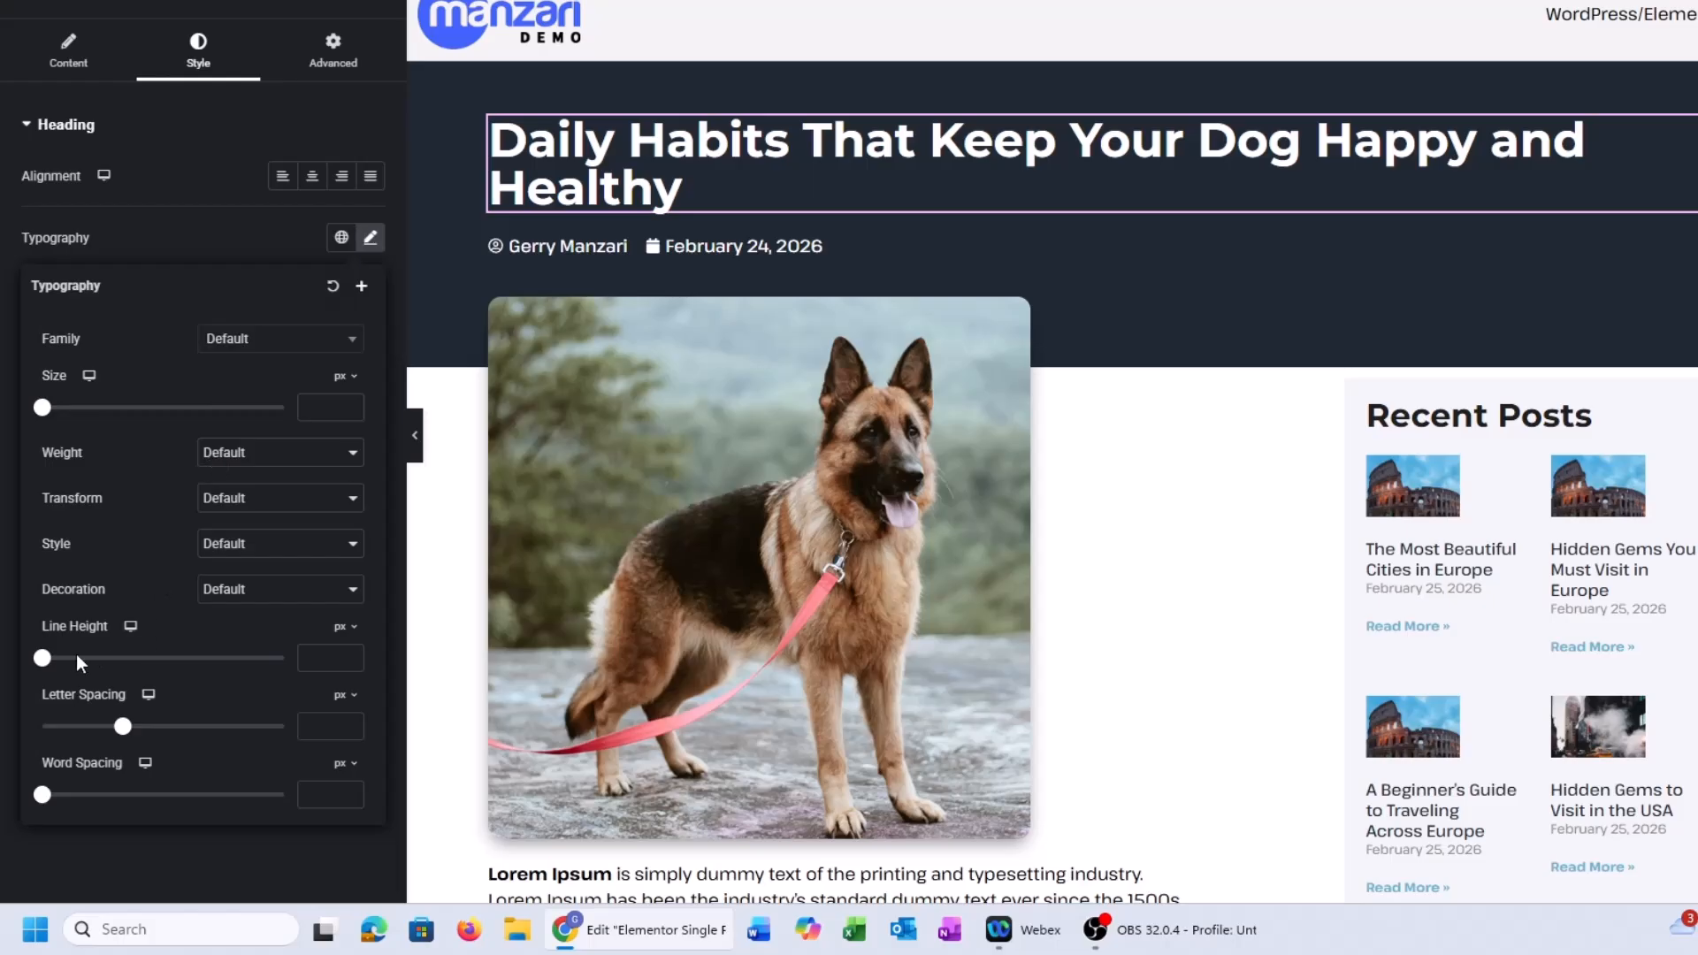
{"action": "left_click_drag", "start_coordinate": [45, 659], "coordinate": [176, 658]}
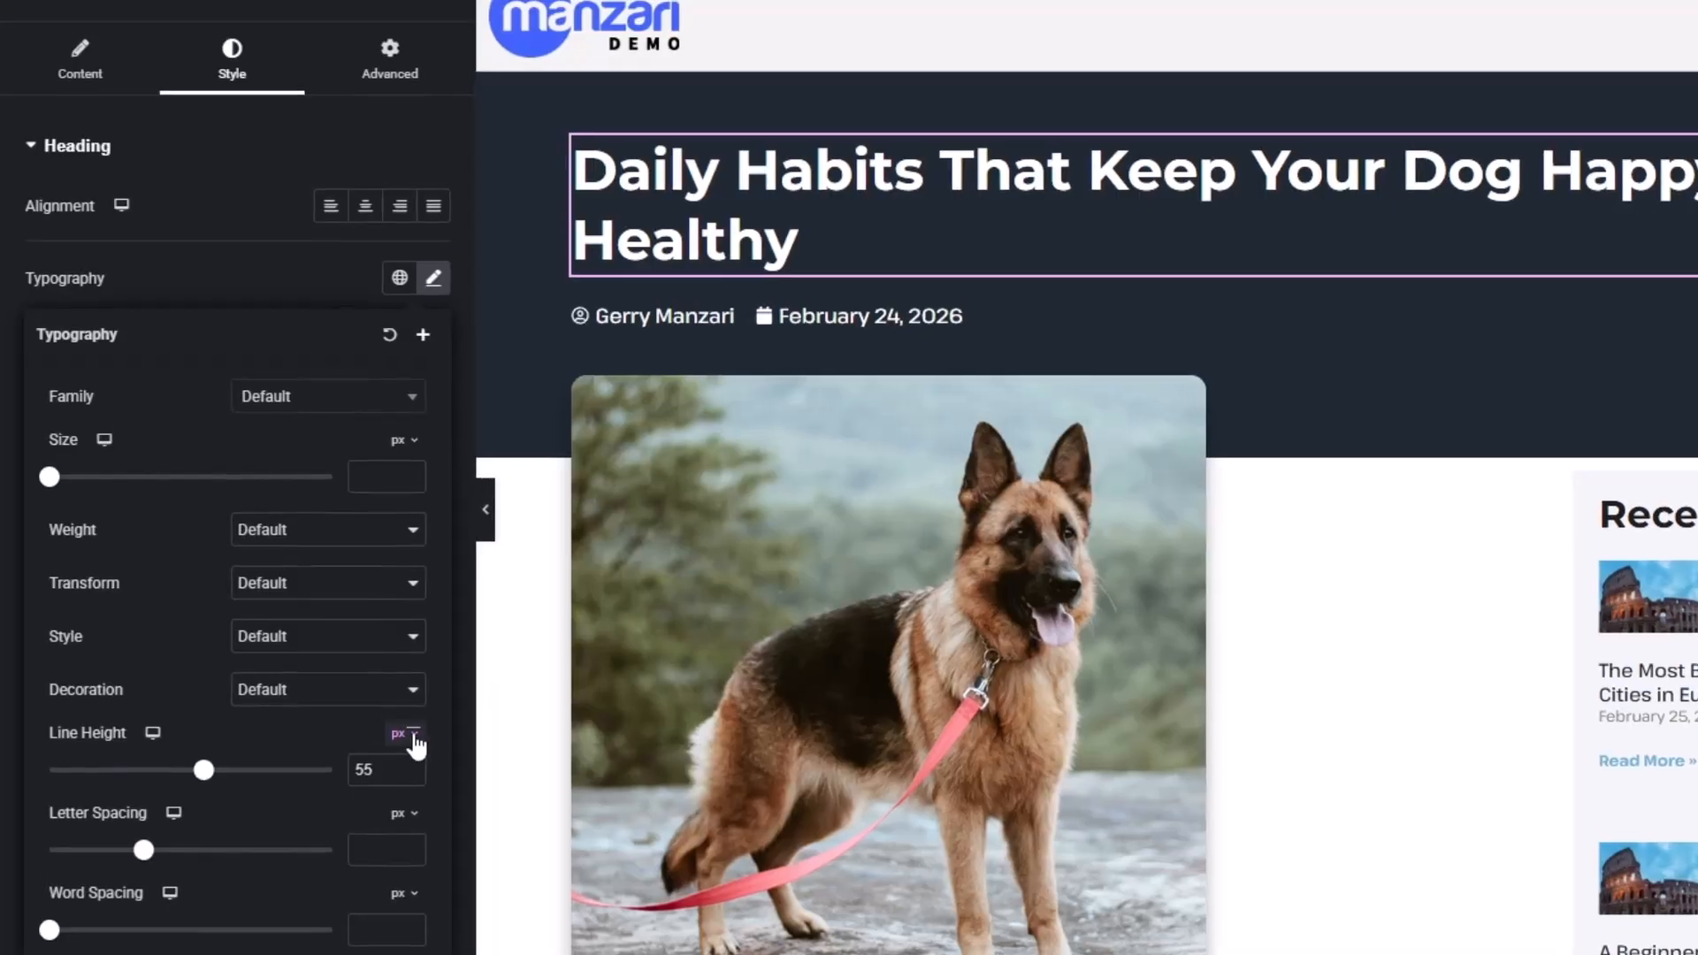
{"action": "left_click", "coordinate": [354, 628]}
{"action": "left_click", "coordinate": [397, 925]}
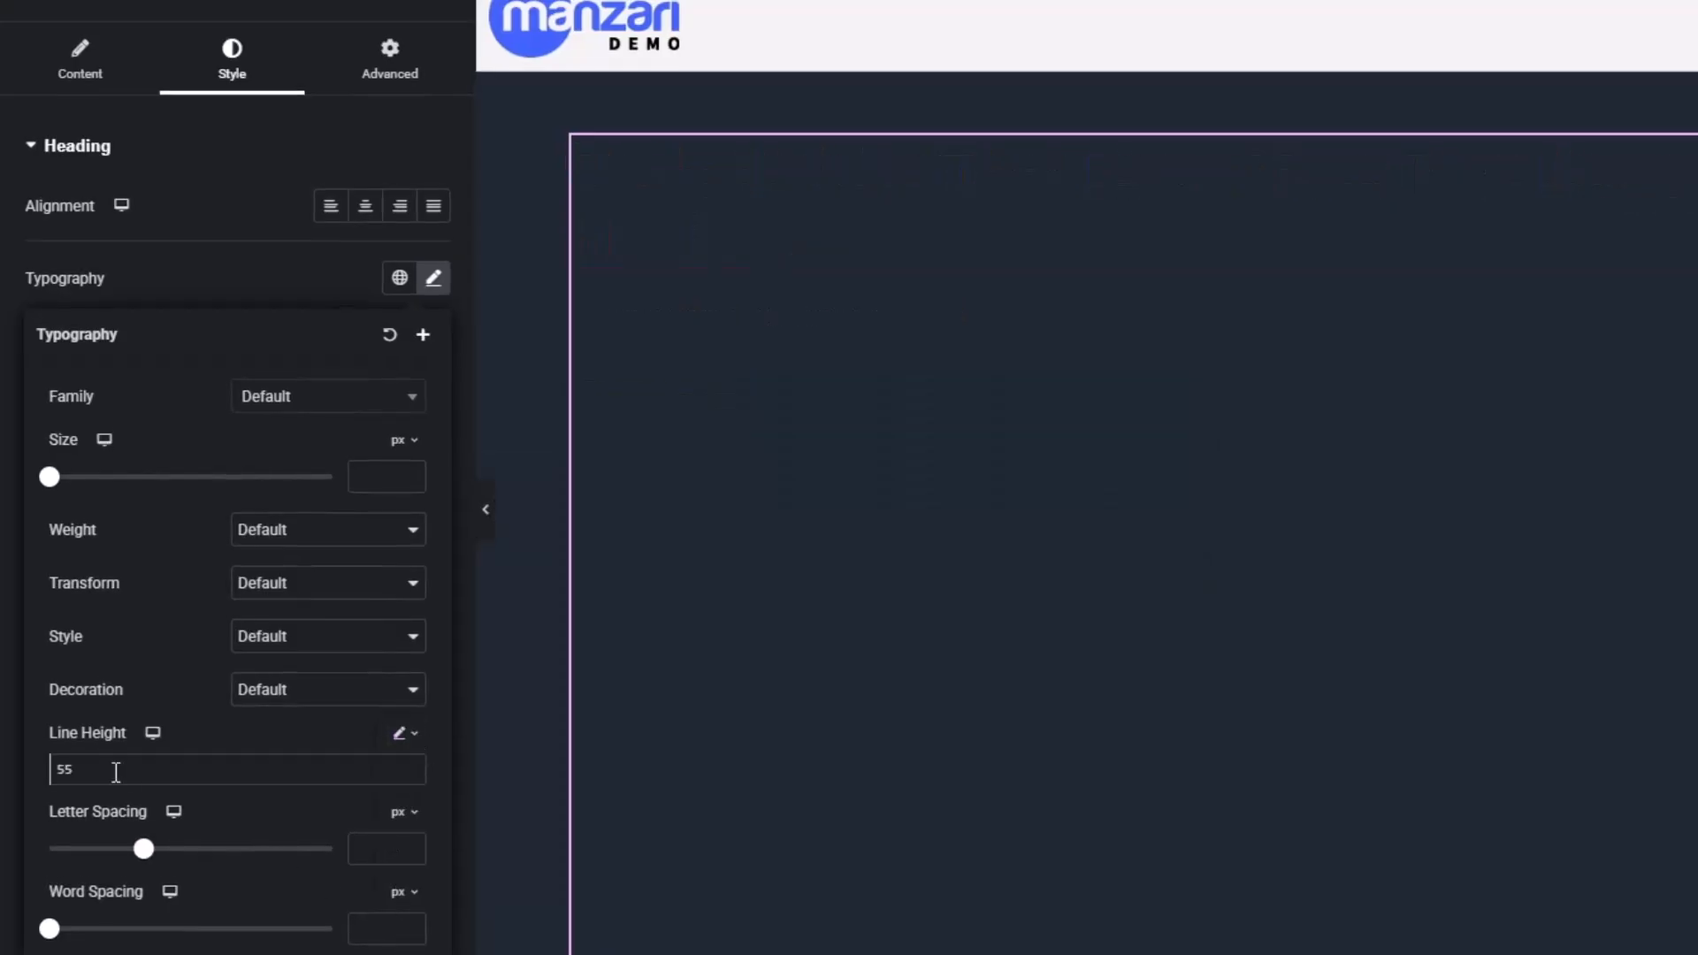
Set the post title's line height to 1.3, after trying 1.5 first
{"action": "left_click_drag", "start_coordinate": [116, 772], "coordinate": [14, 771]}
{"action": "left_click", "coordinate": [432, 281]}
{"action": "type", "text": "1.5"}
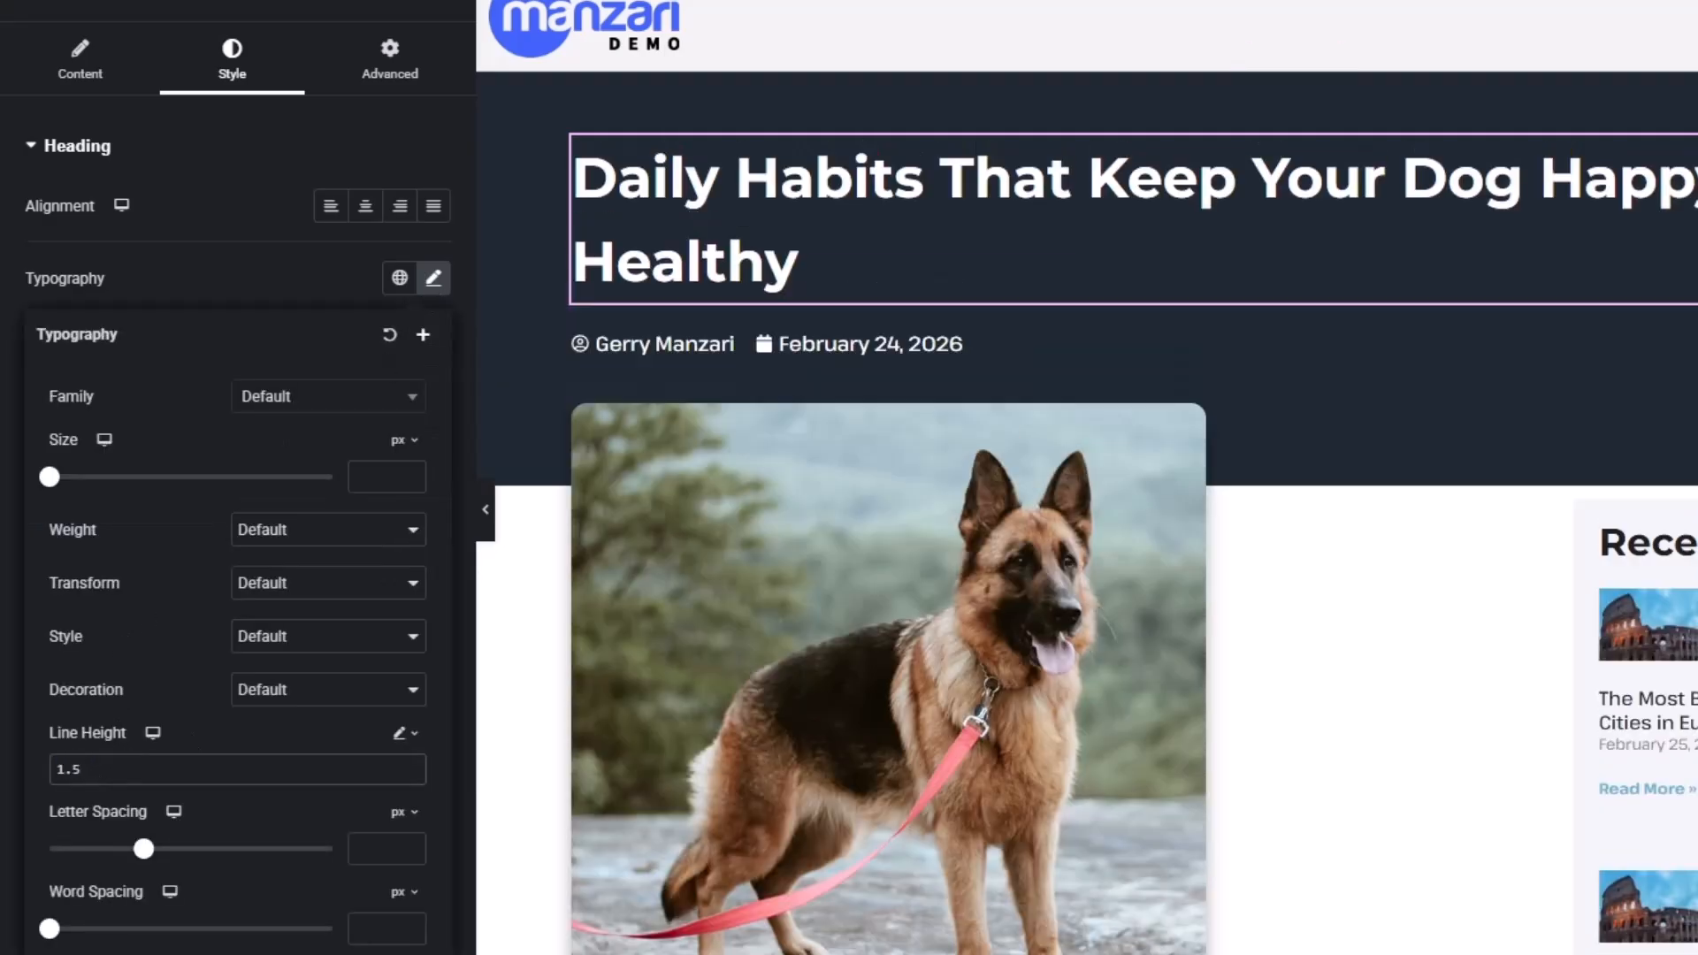
{"action": "key", "text": "BackSpace"}
{"action": "type", "text": "5"}
{"action": "key", "text": "BackSpace"}
{"action": "type", "text": "4"}
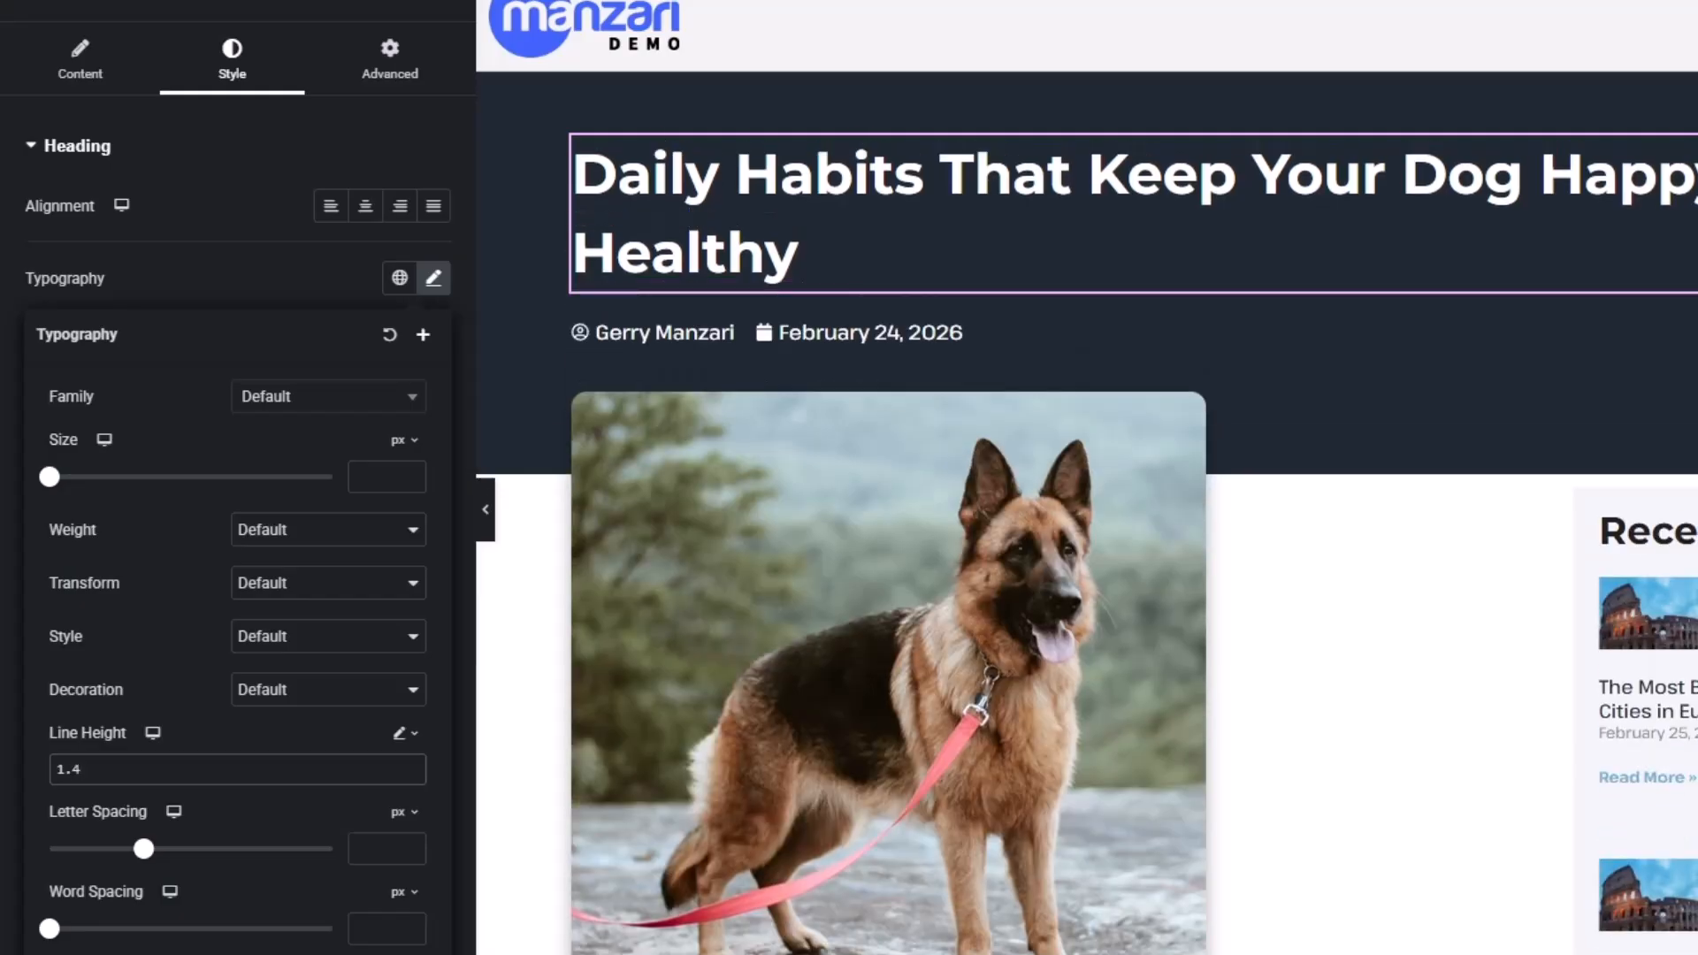
{"action": "key", "text": "BackSpace"}
{"action": "type", "text": "3"}
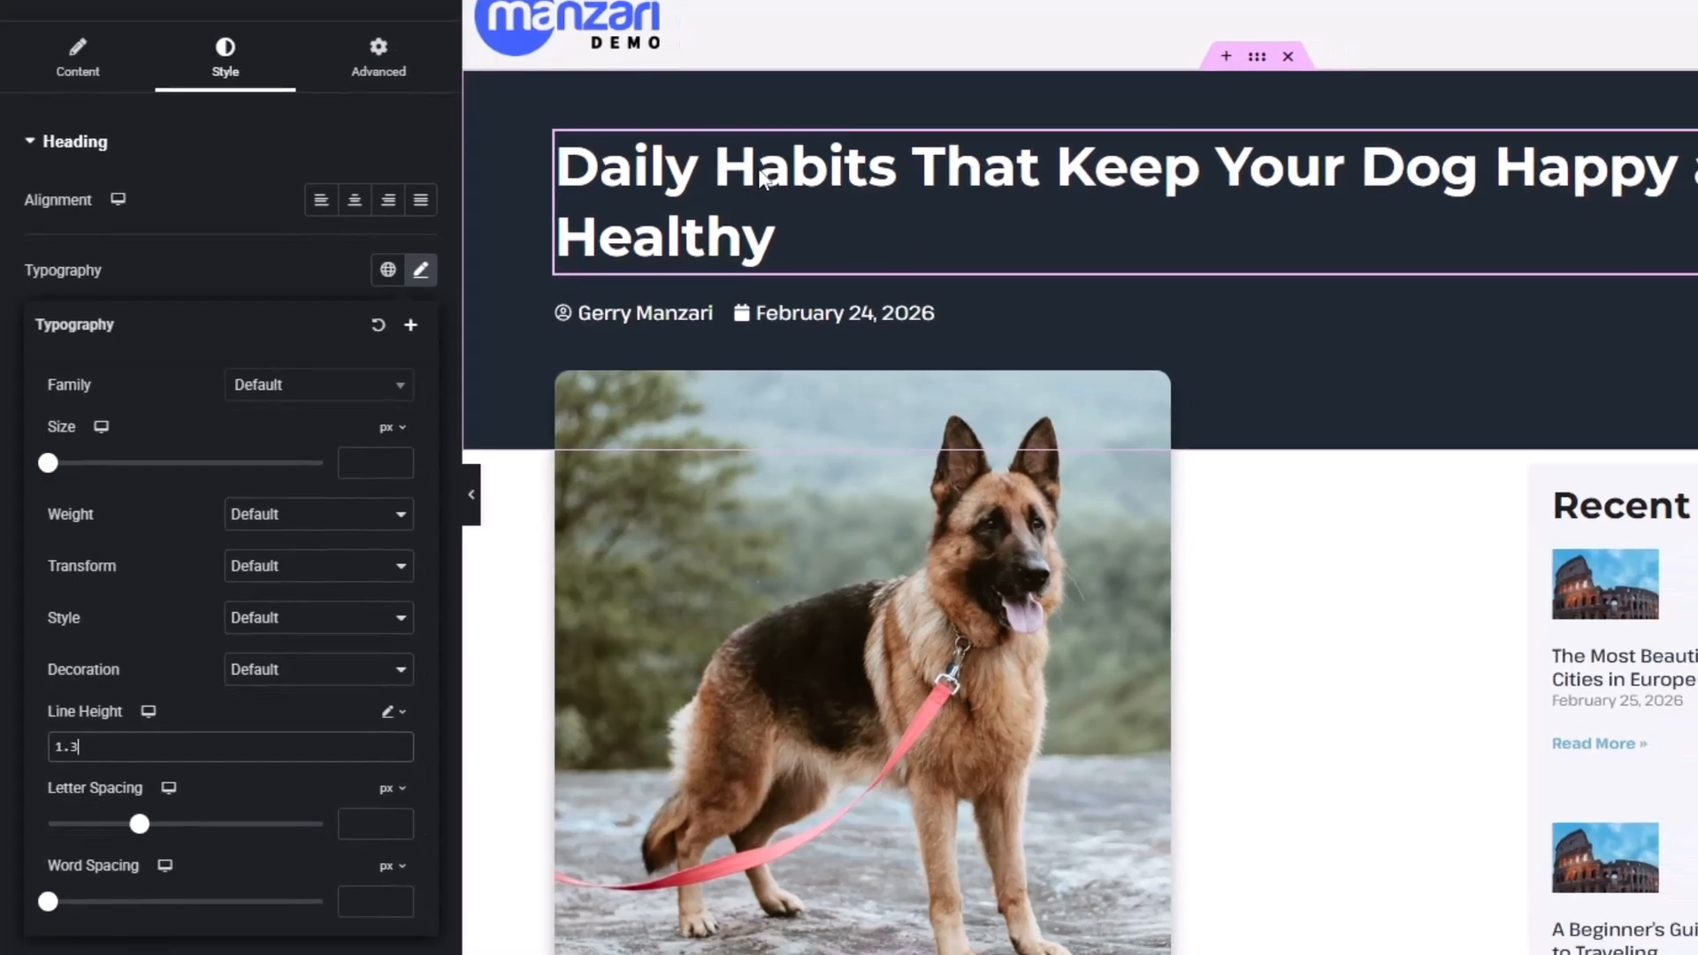
Set the Recent Posts sidebar container's Sticky motion effect to Top, then scroll to verify
{"action": "scroll", "coordinate": [1535, 390], "scroll_direction": "down", "scroll_amount": 15}
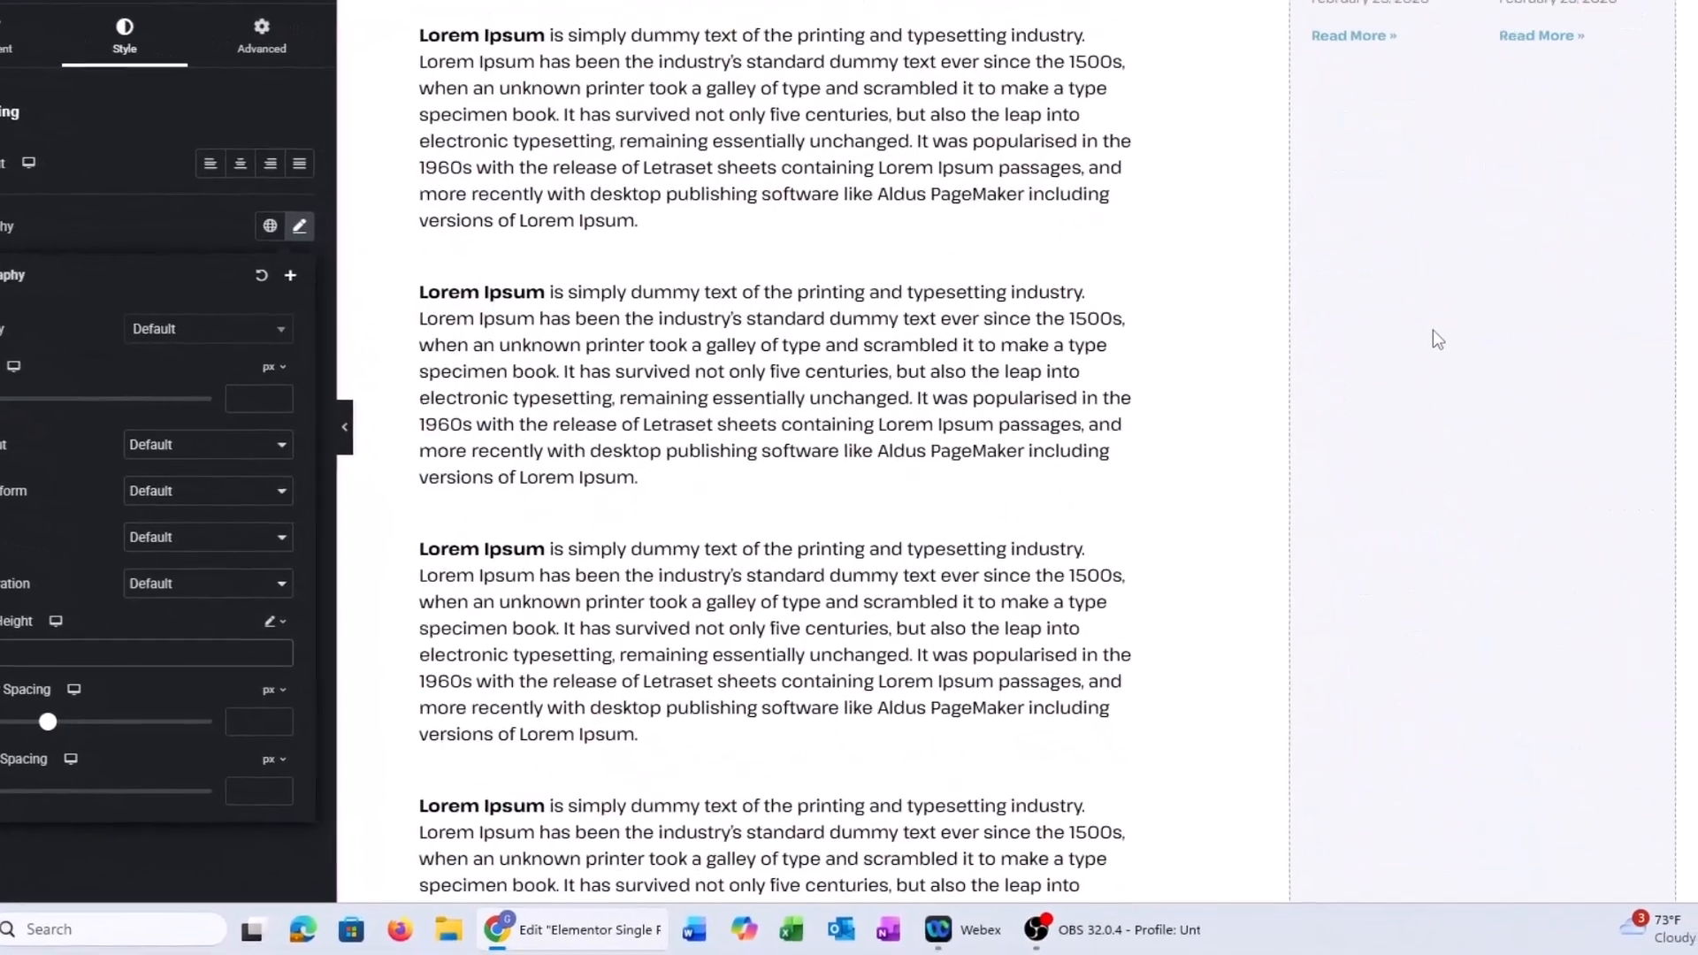
{"action": "scroll", "coordinate": [1428, 340], "scroll_direction": "up", "scroll_amount": 15}
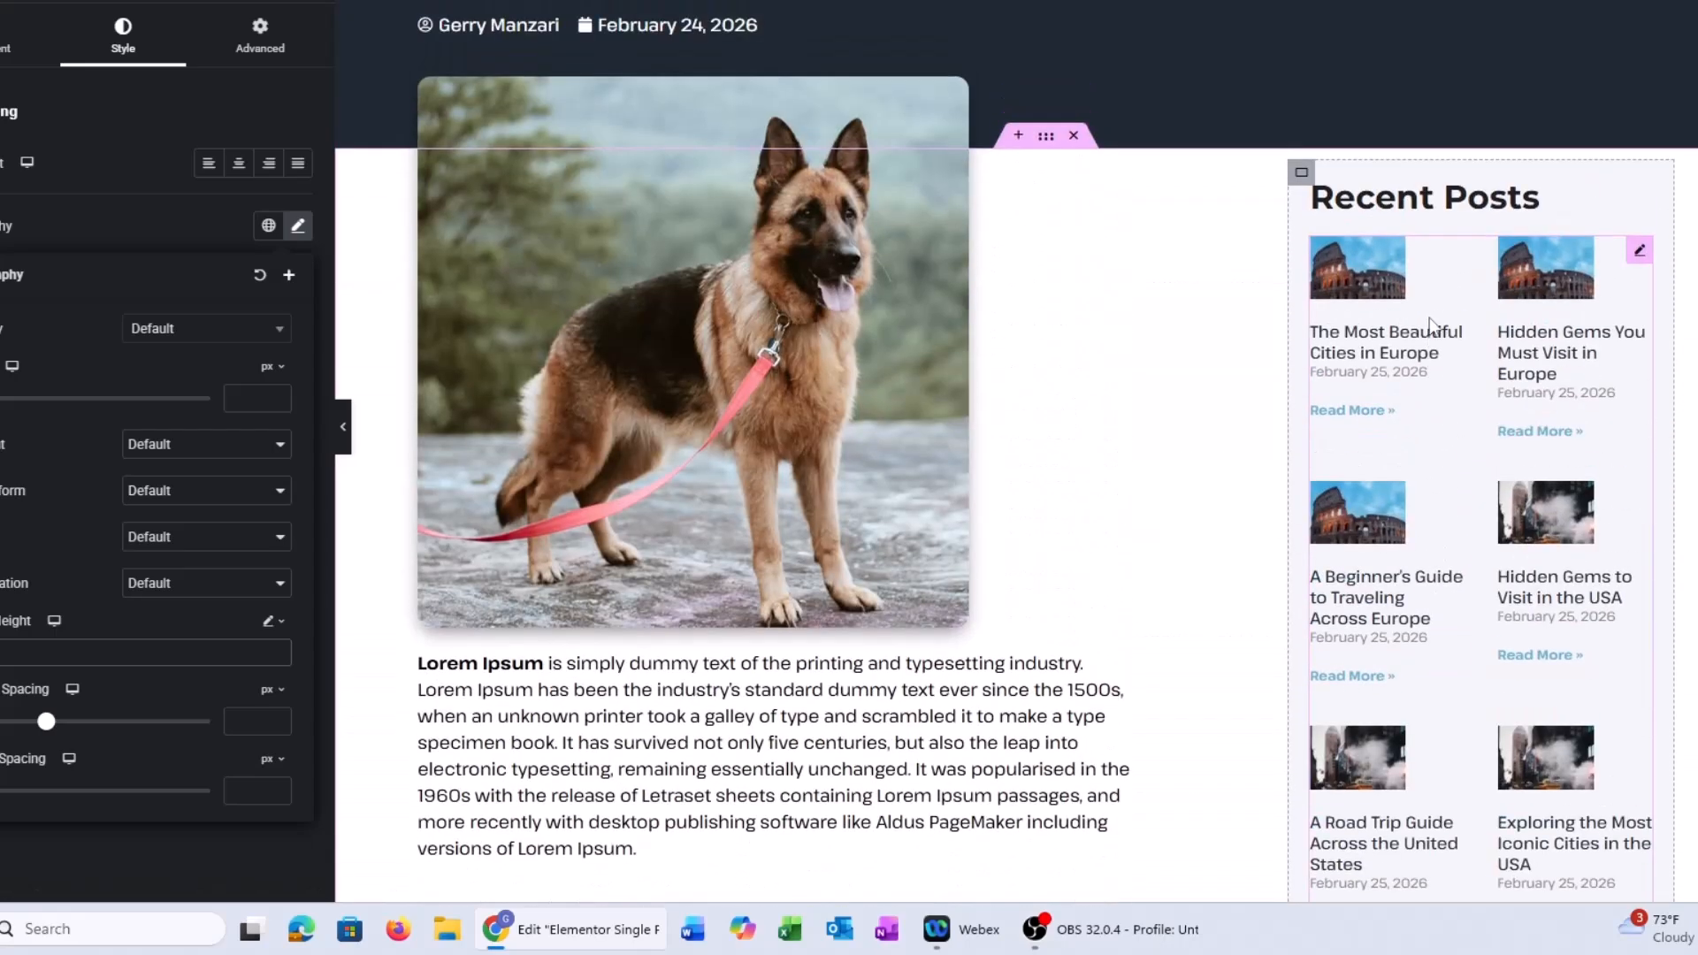
{"action": "left_click", "coordinate": [1300, 166]}
{"action": "left_click", "coordinate": [266, 52]}
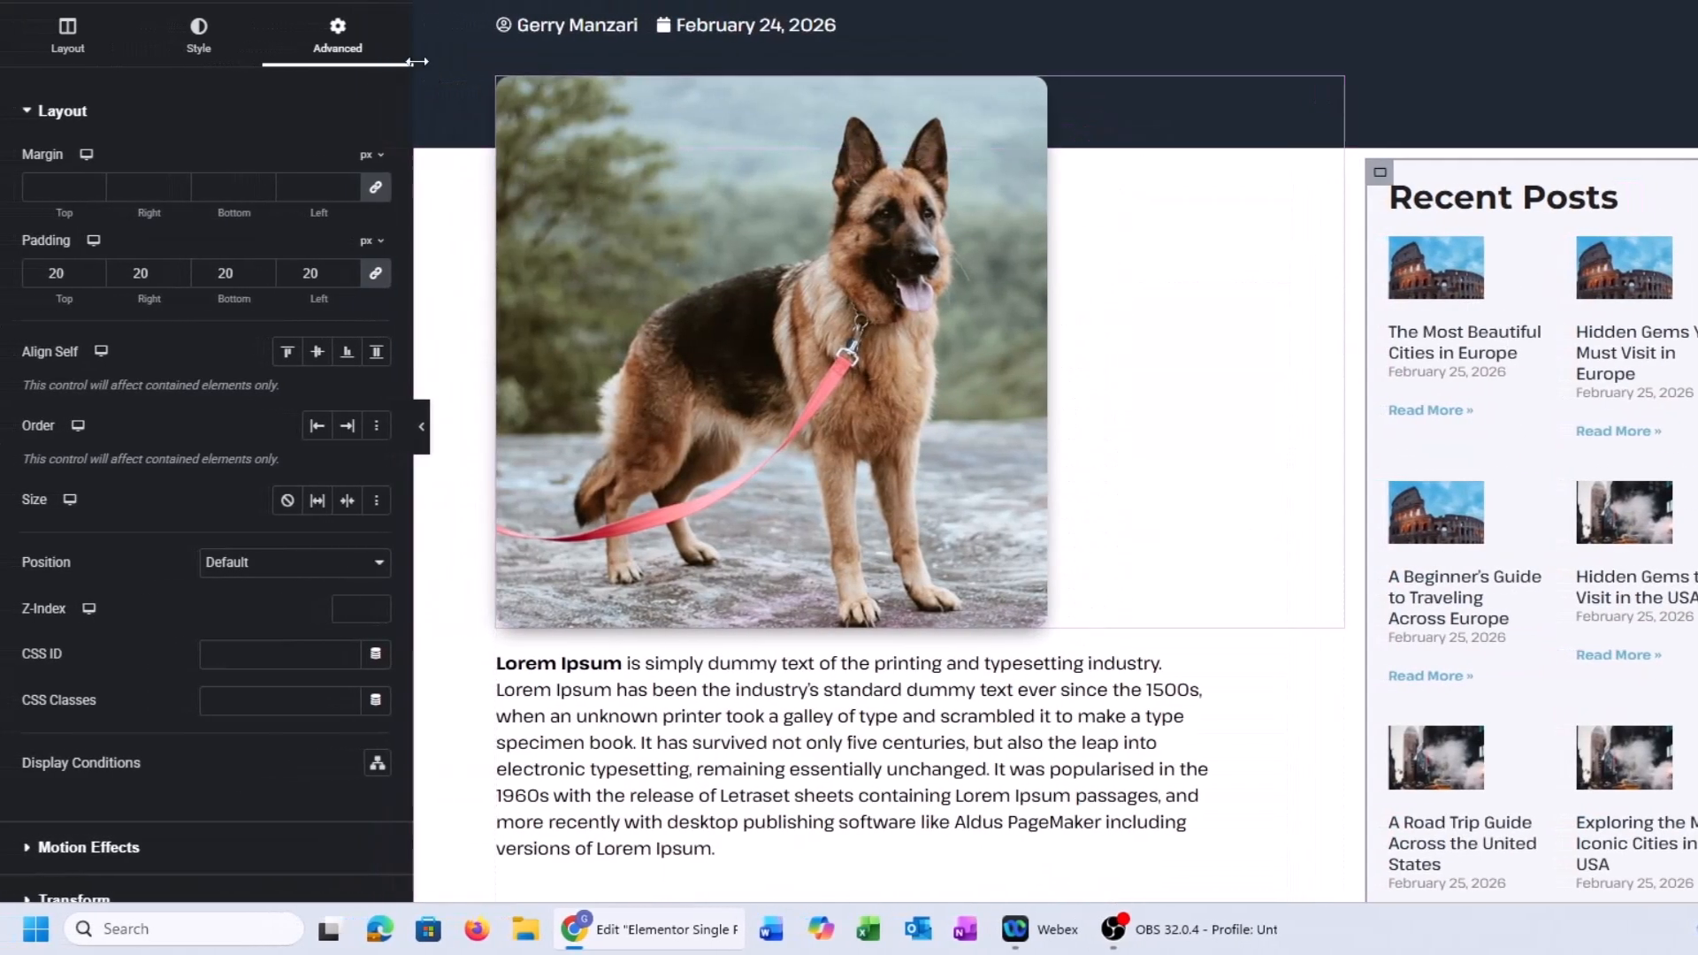
{"action": "scroll", "coordinate": [142, 460], "scroll_direction": "down", "scroll_amount": 4}
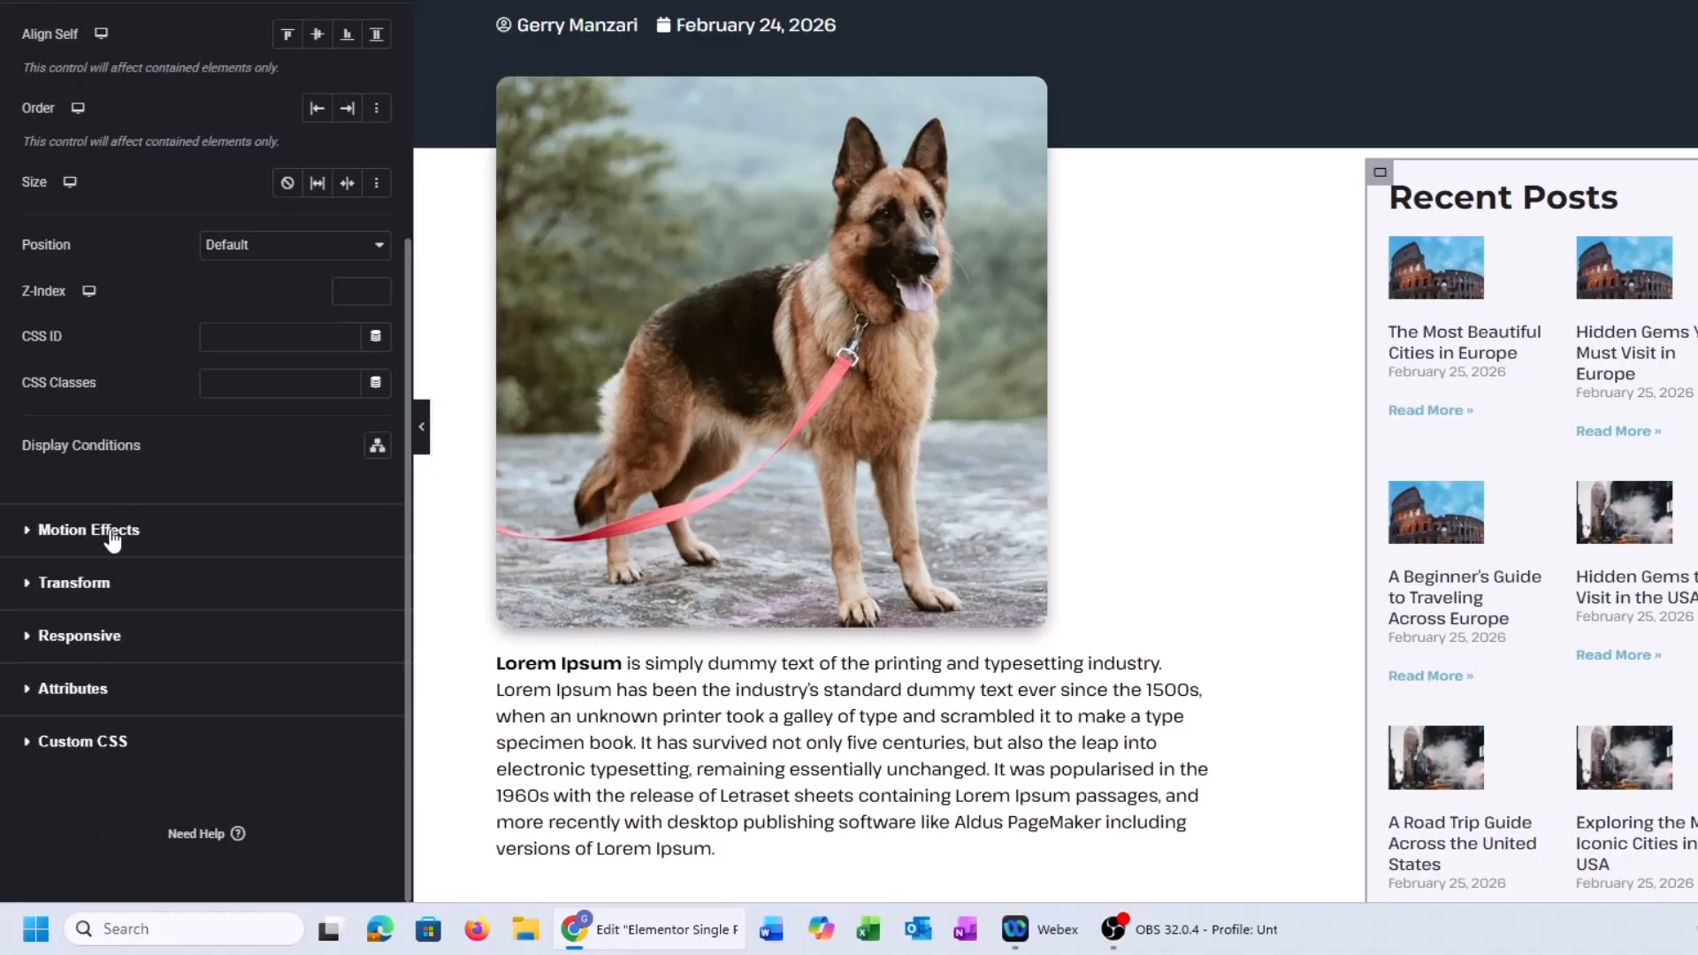
{"action": "left_click", "coordinate": [112, 541]}
{"action": "left_click", "coordinate": [221, 380]}
{"action": "left_click", "coordinate": [231, 422]}
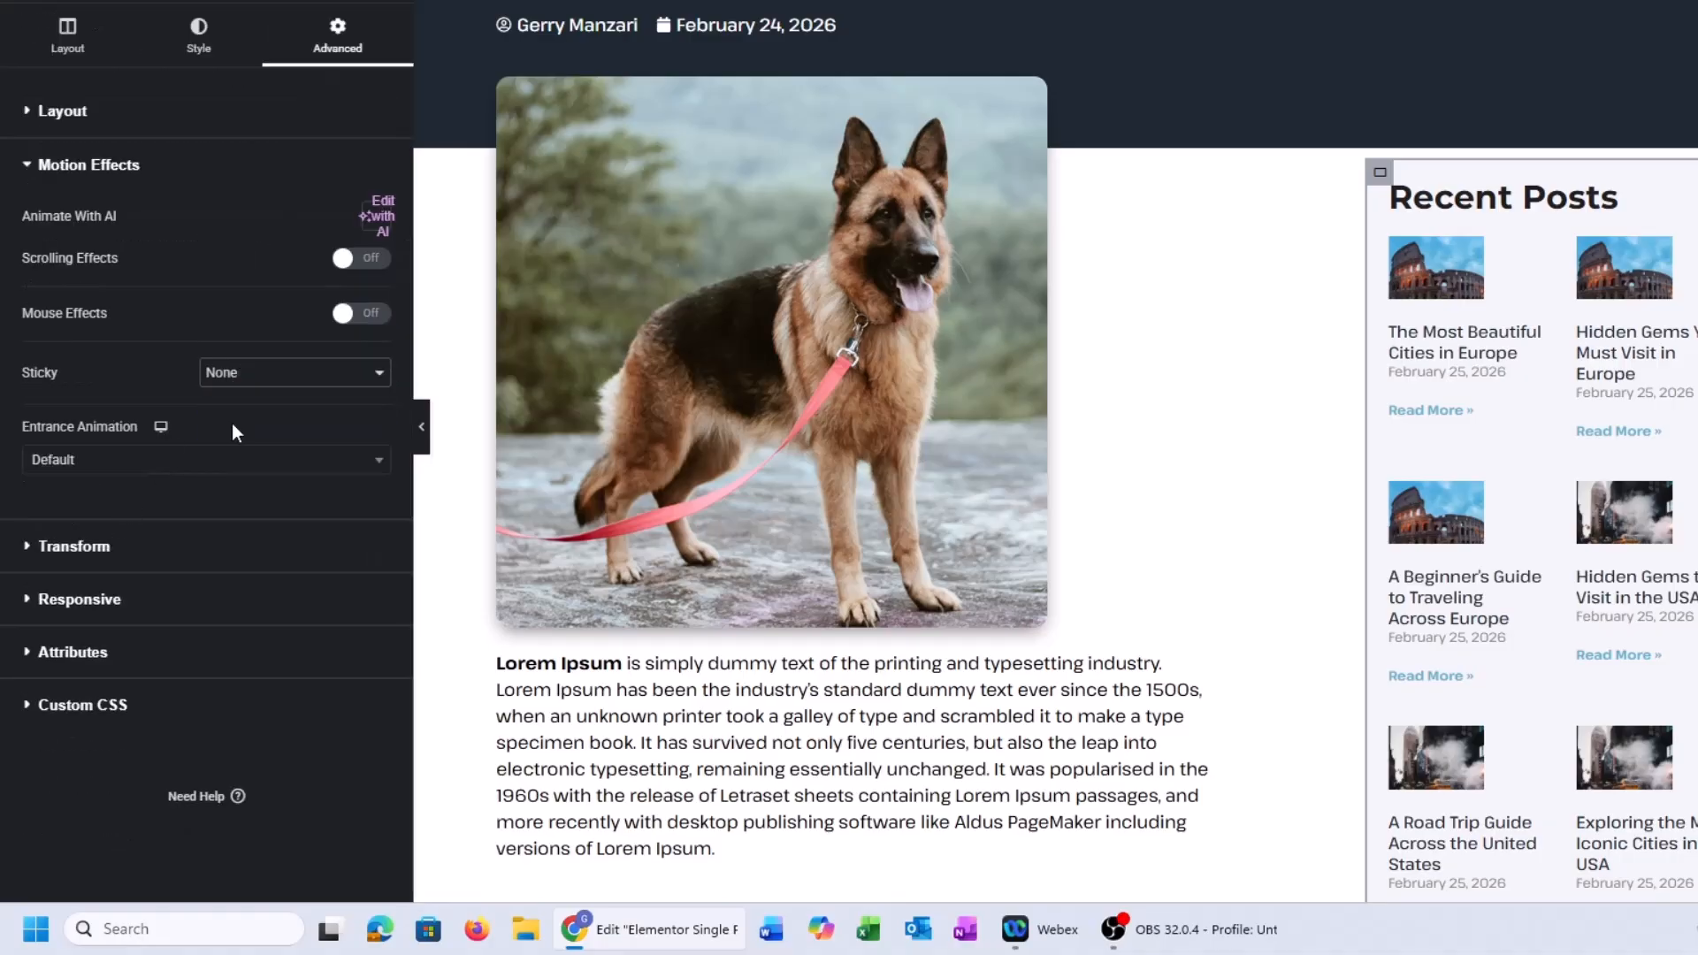
{"action": "scroll", "coordinate": [1309, 274], "scroll_direction": "down", "scroll_amount": 10}
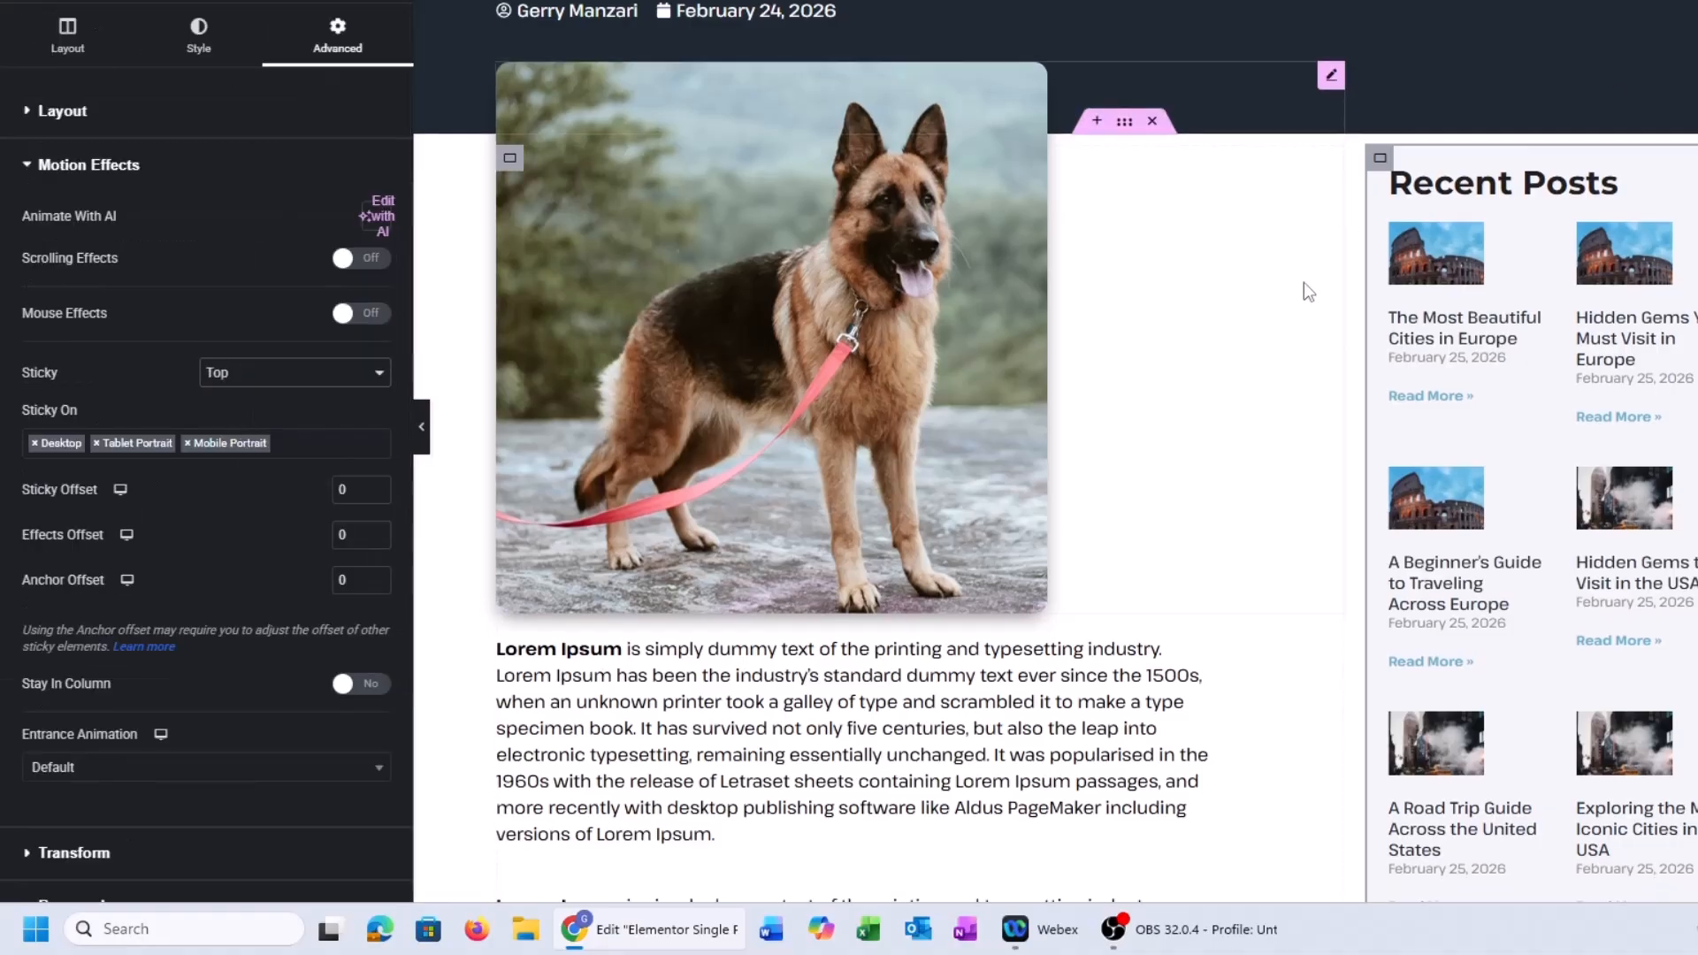
{"action": "scroll", "coordinate": [1318, 265], "scroll_direction": "down", "scroll_amount": 3}
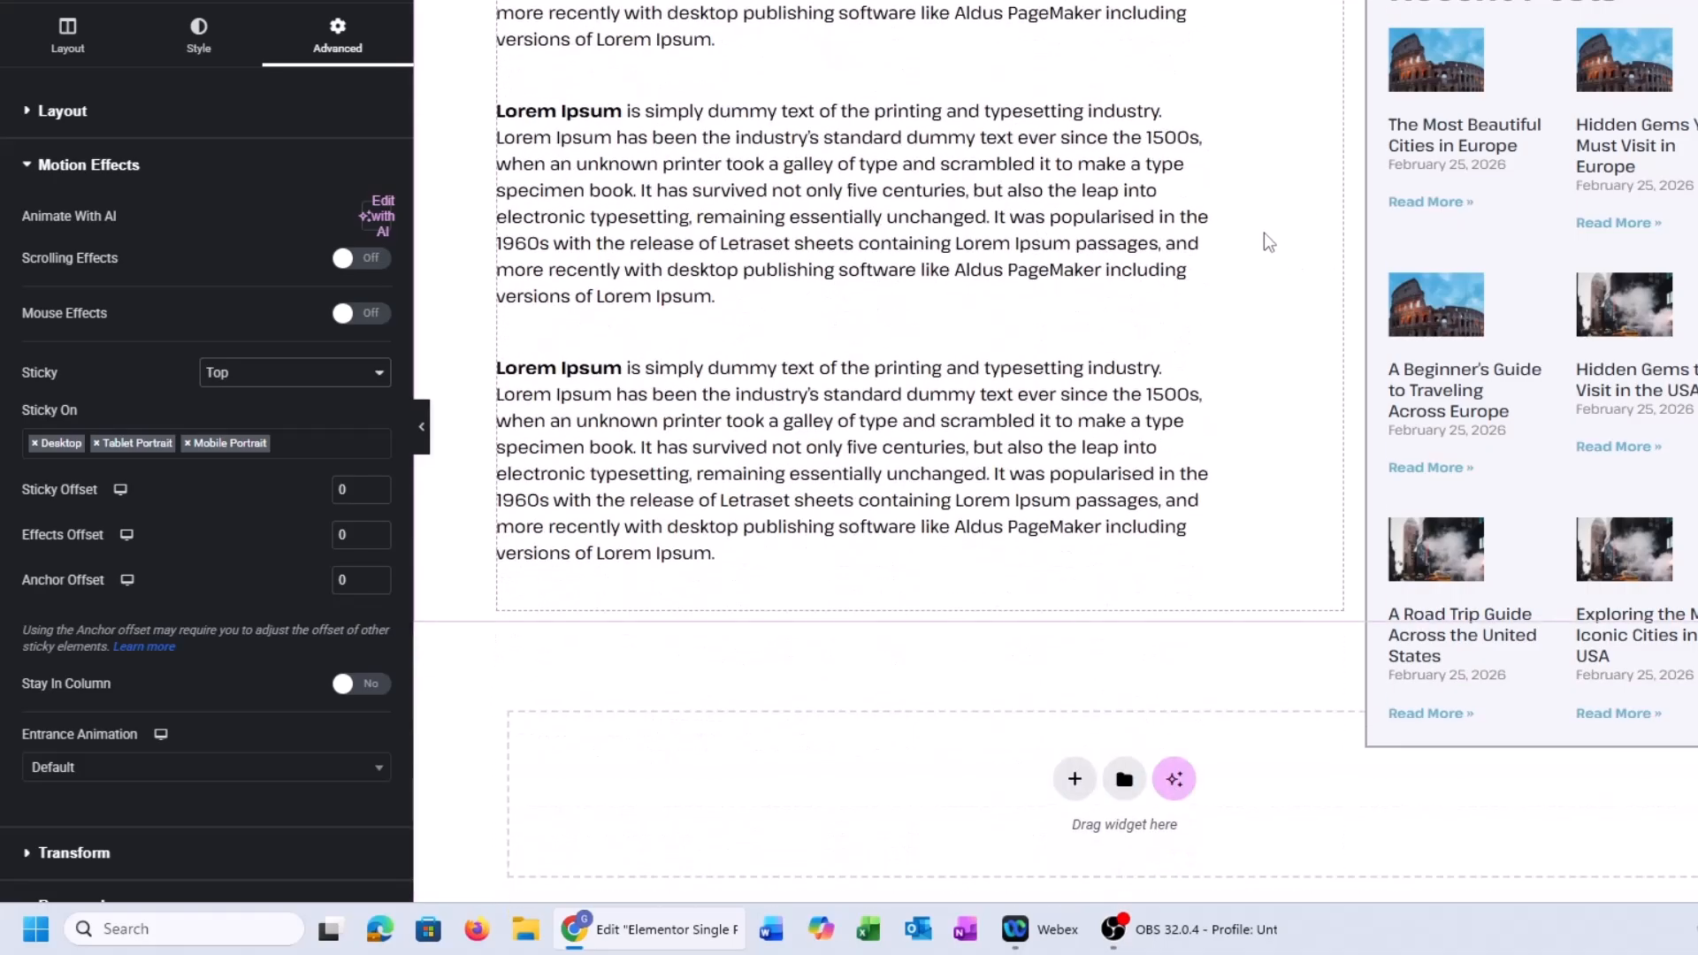
{"action": "scroll", "coordinate": [1263, 221], "scroll_direction": "up", "scroll_amount": 10}
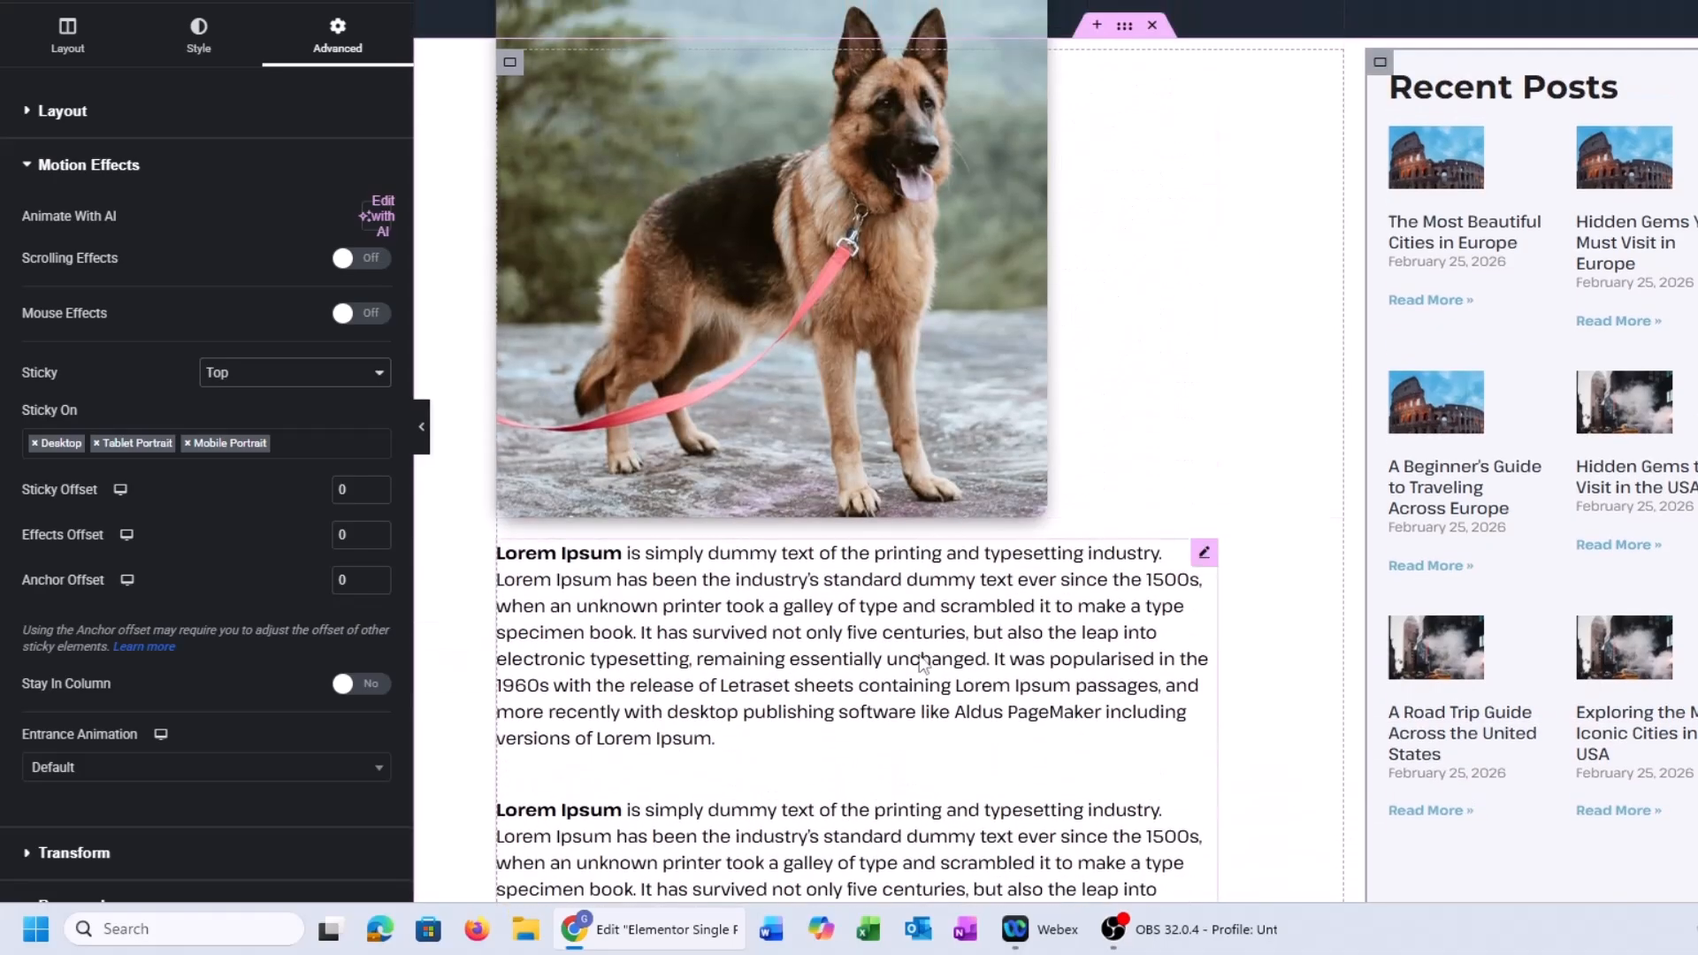
Give the post content's typography a custom unitless line height of 1.9
{"action": "left_click", "coordinate": [1204, 552]}
{"action": "scroll", "coordinate": [237, 470], "scroll_direction": "down", "scroll_amount": 3}
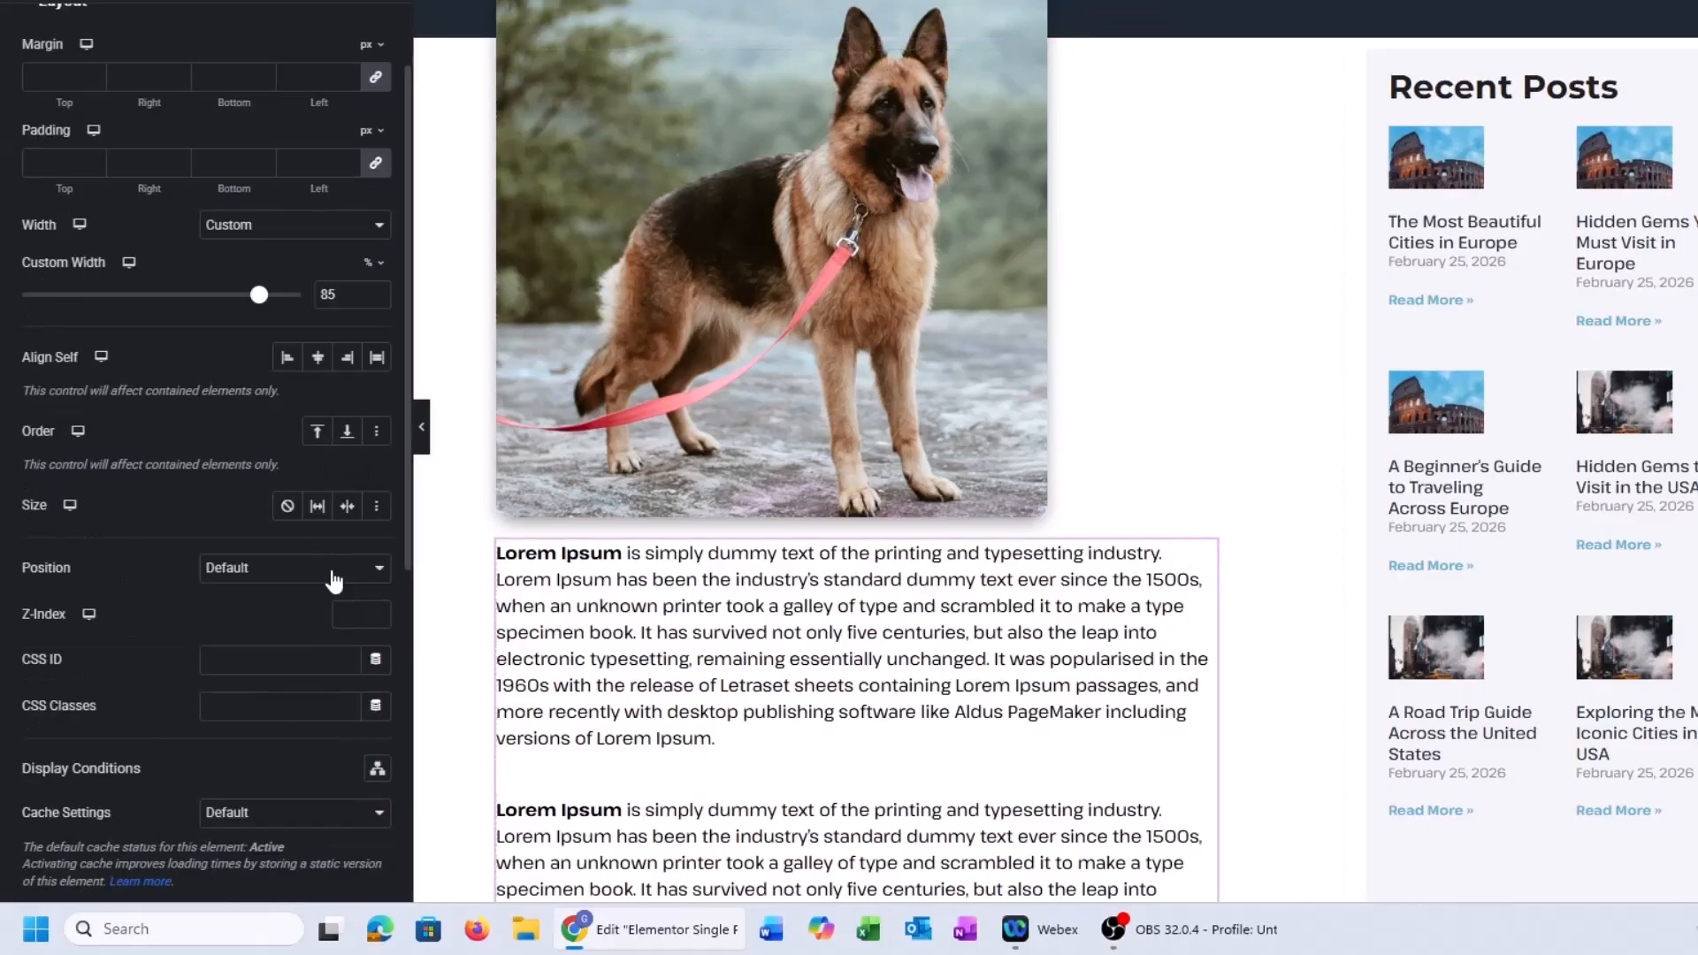
{"action": "scroll", "coordinate": [237, 471], "scroll_direction": "up", "scroll_amount": 3}
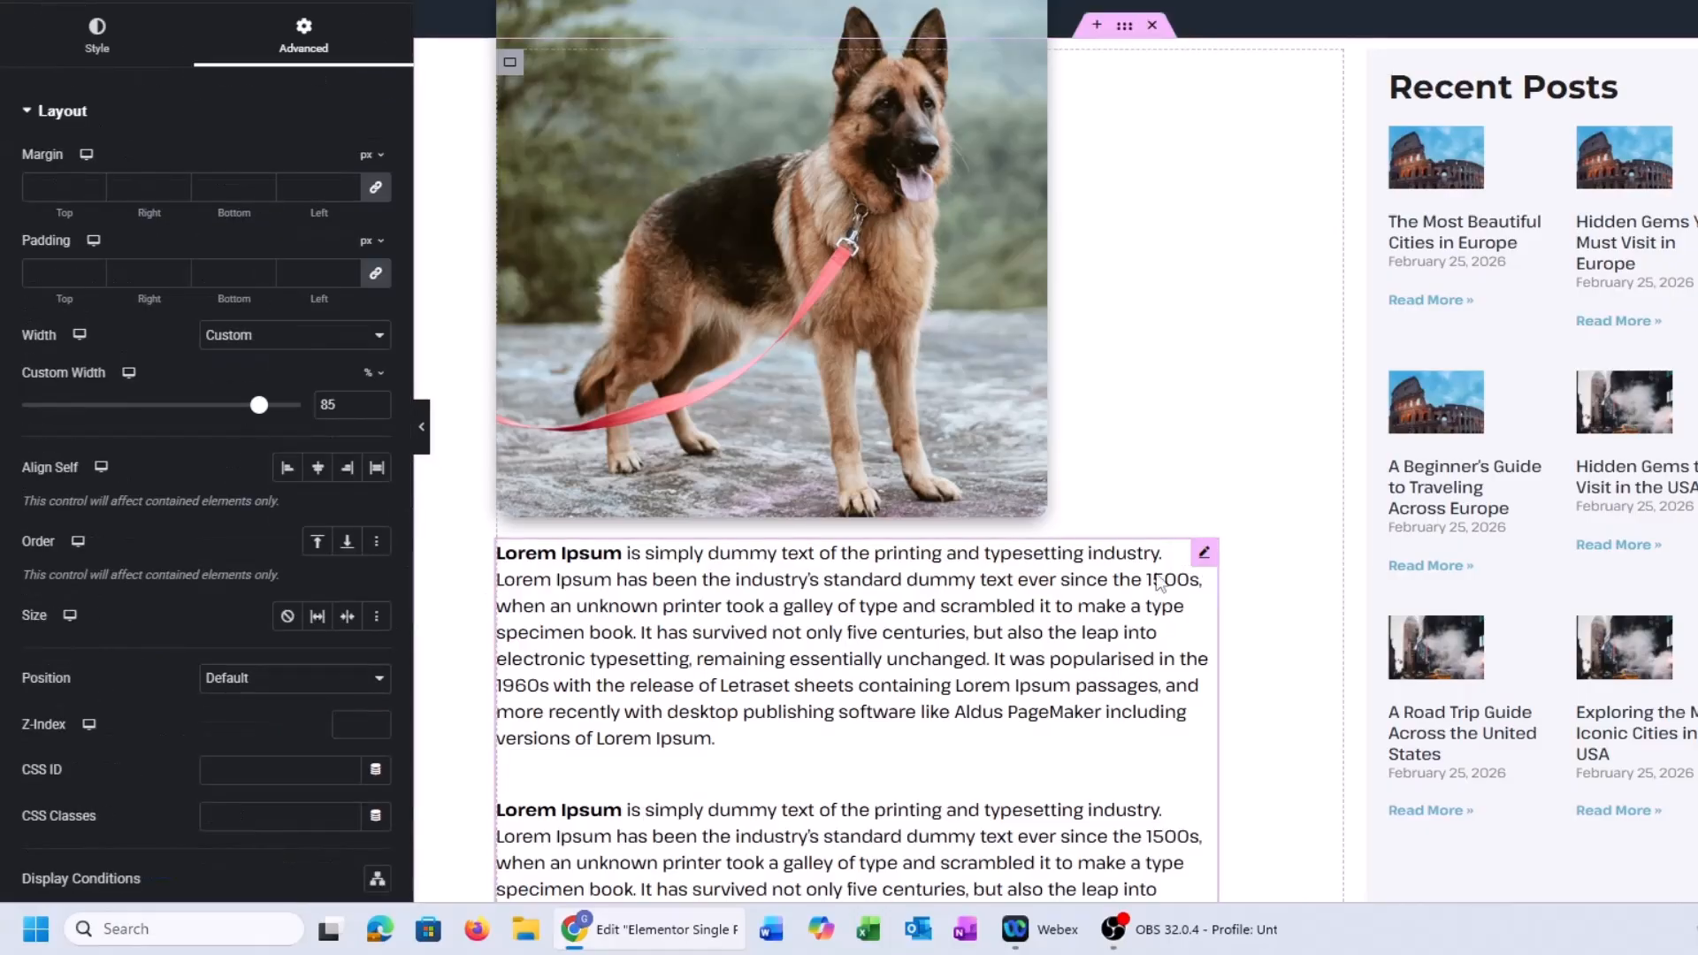
{"action": "left_click", "coordinate": [97, 44]}
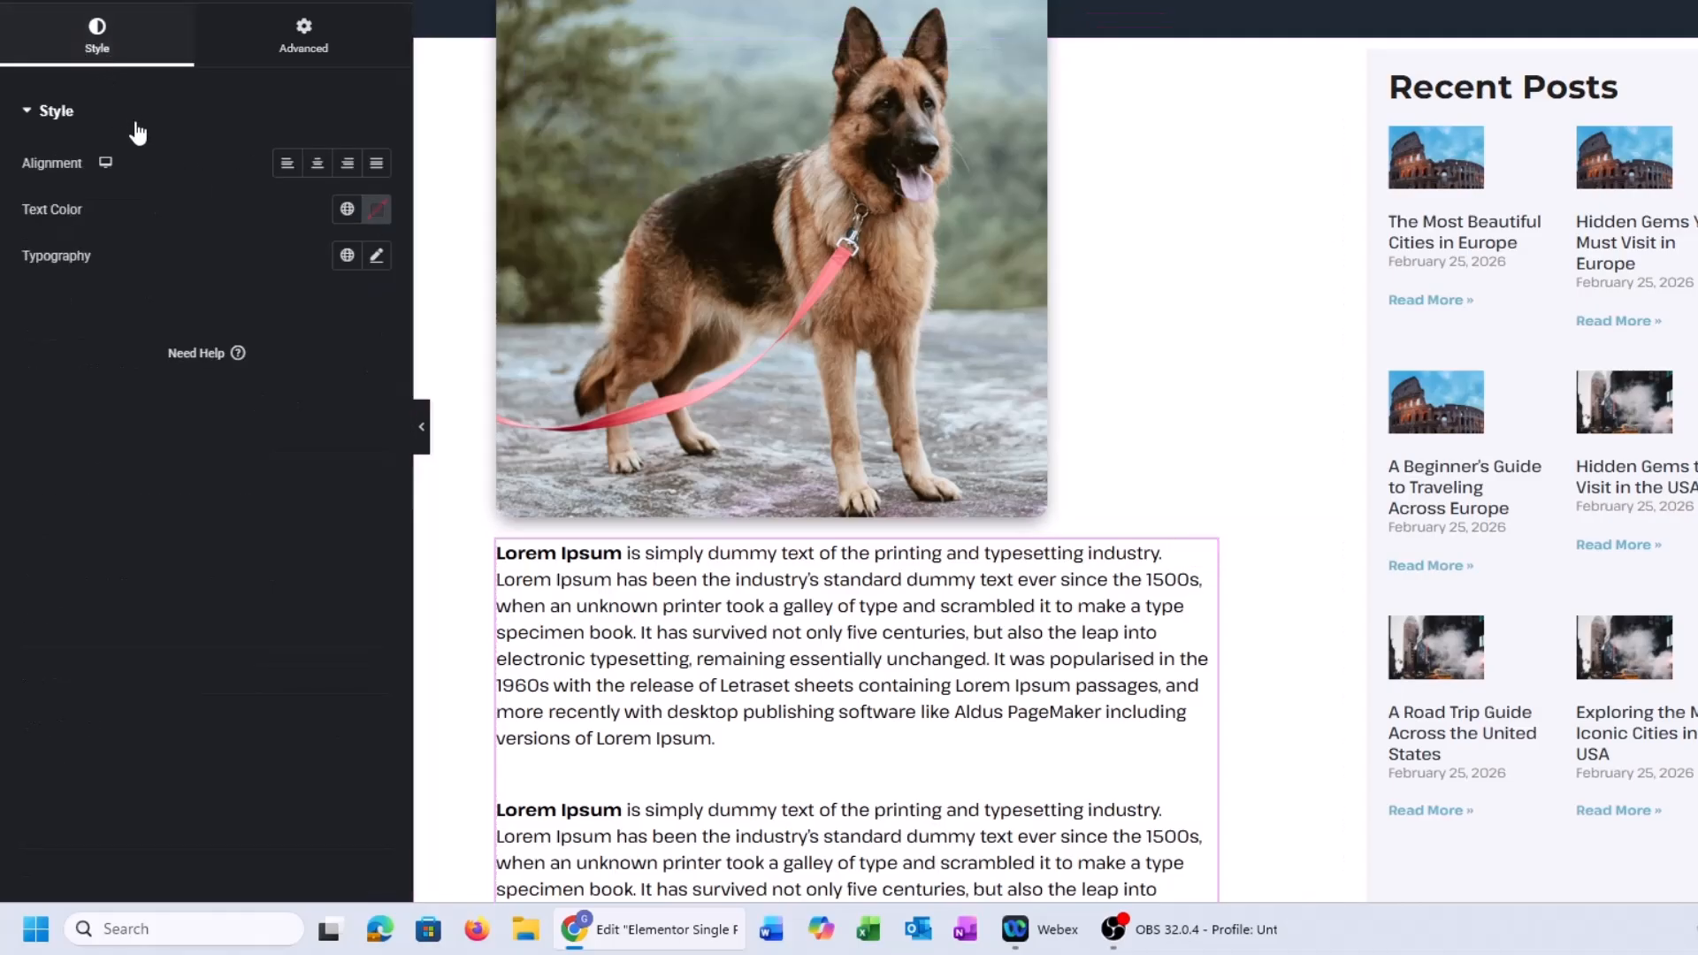
{"action": "left_click", "coordinate": [378, 262]}
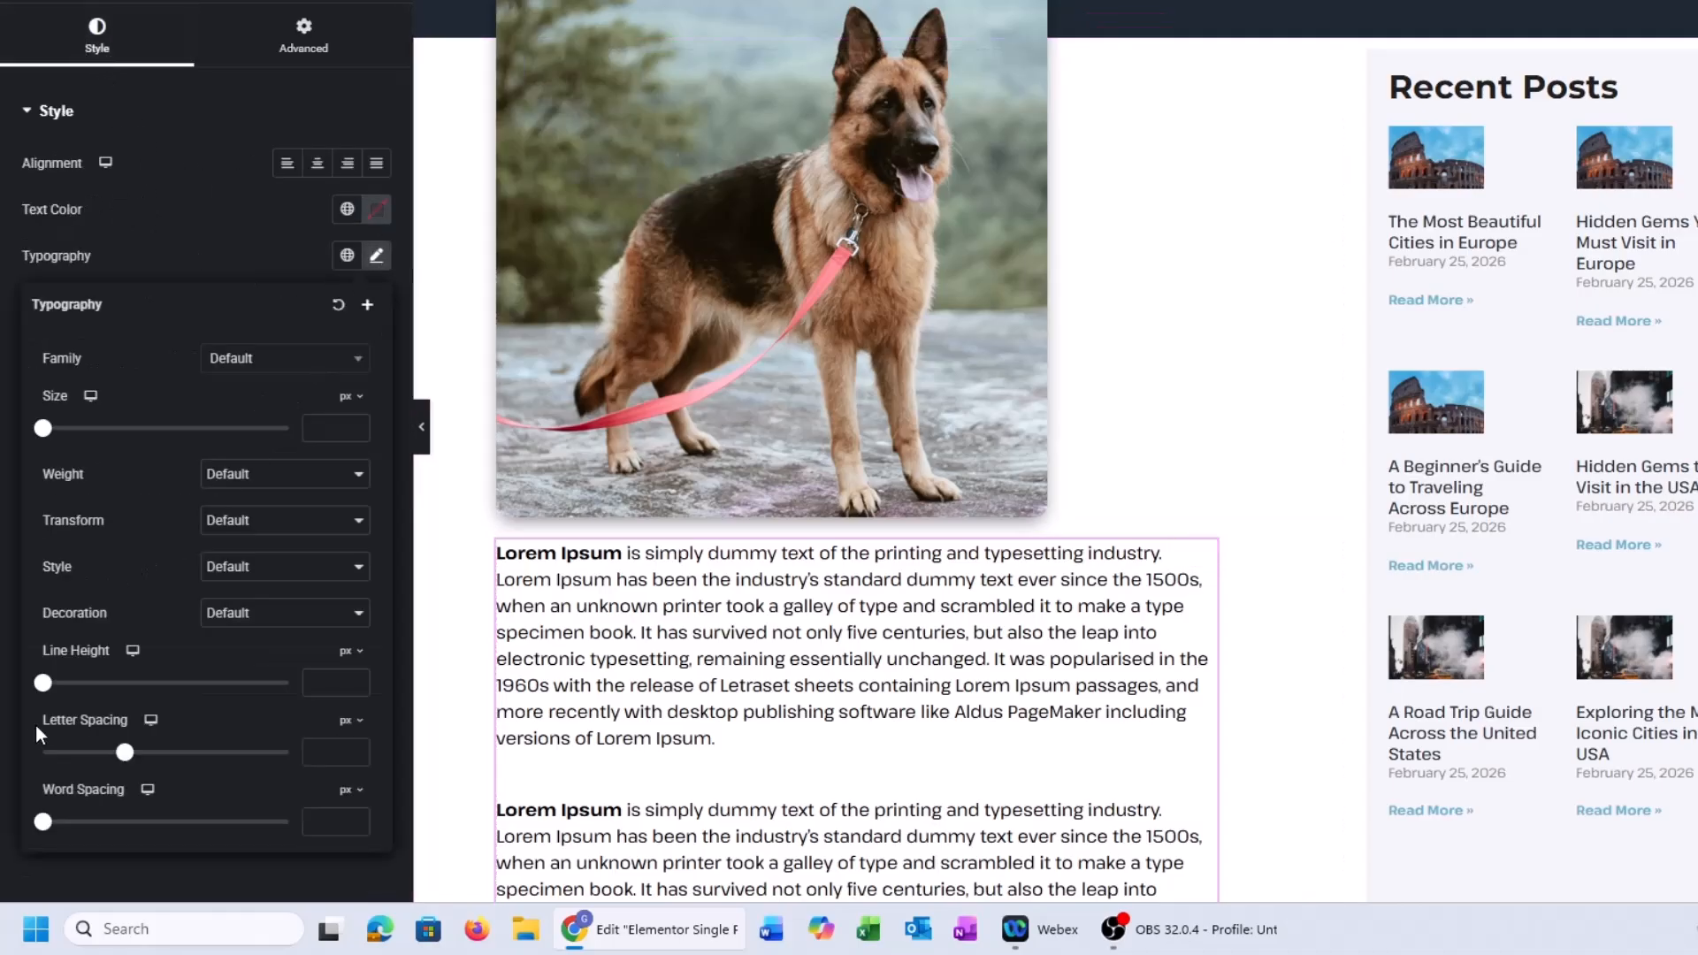
{"action": "left_click", "coordinate": [346, 654]}
{"action": "left_click", "coordinate": [346, 818]}
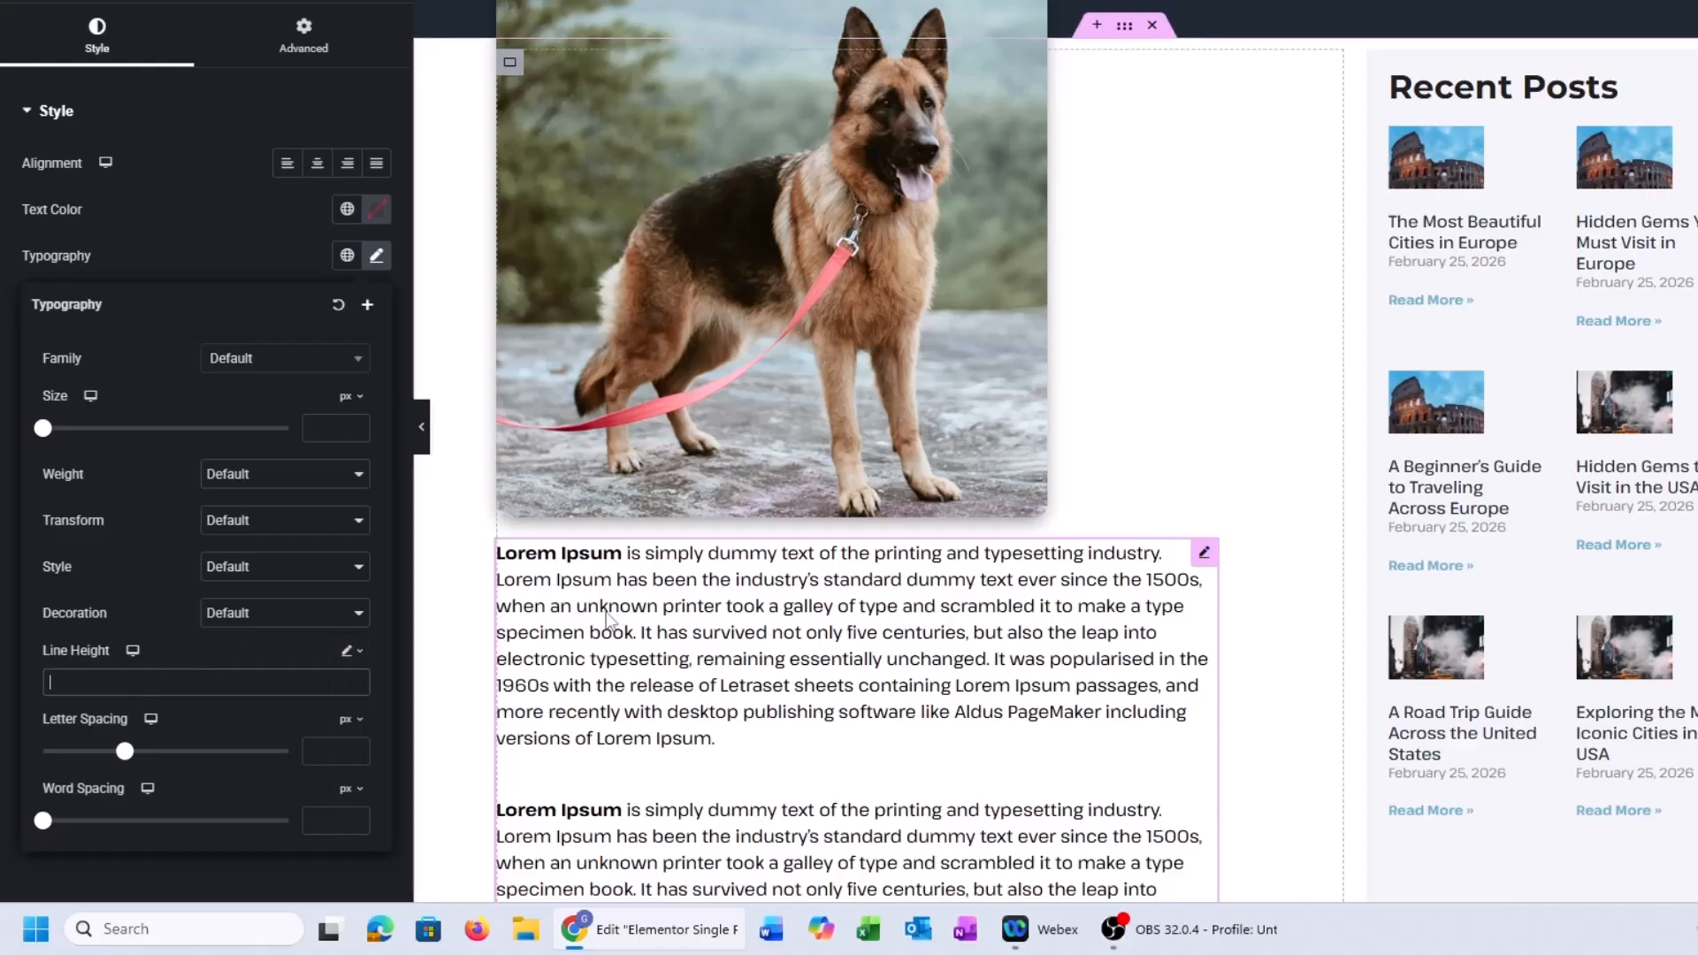
{"action": "type", "text": "1.8"}
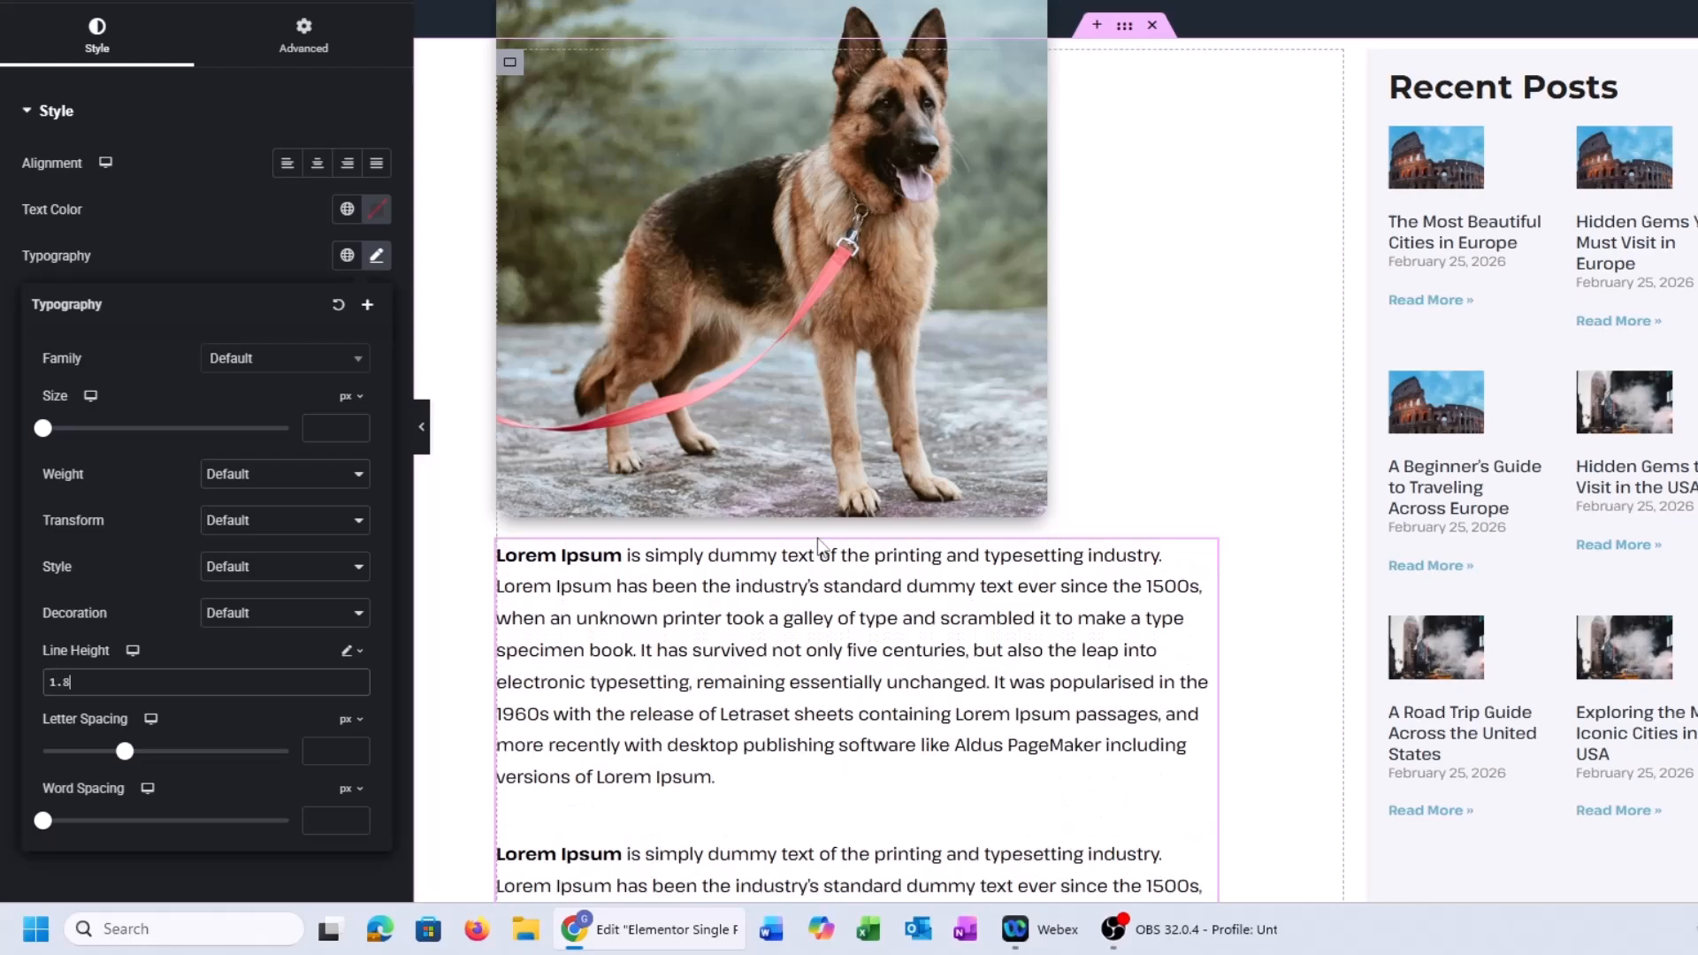
{"action": "key", "text": "BackSpace"}
{"action": "type", "text": "9"}
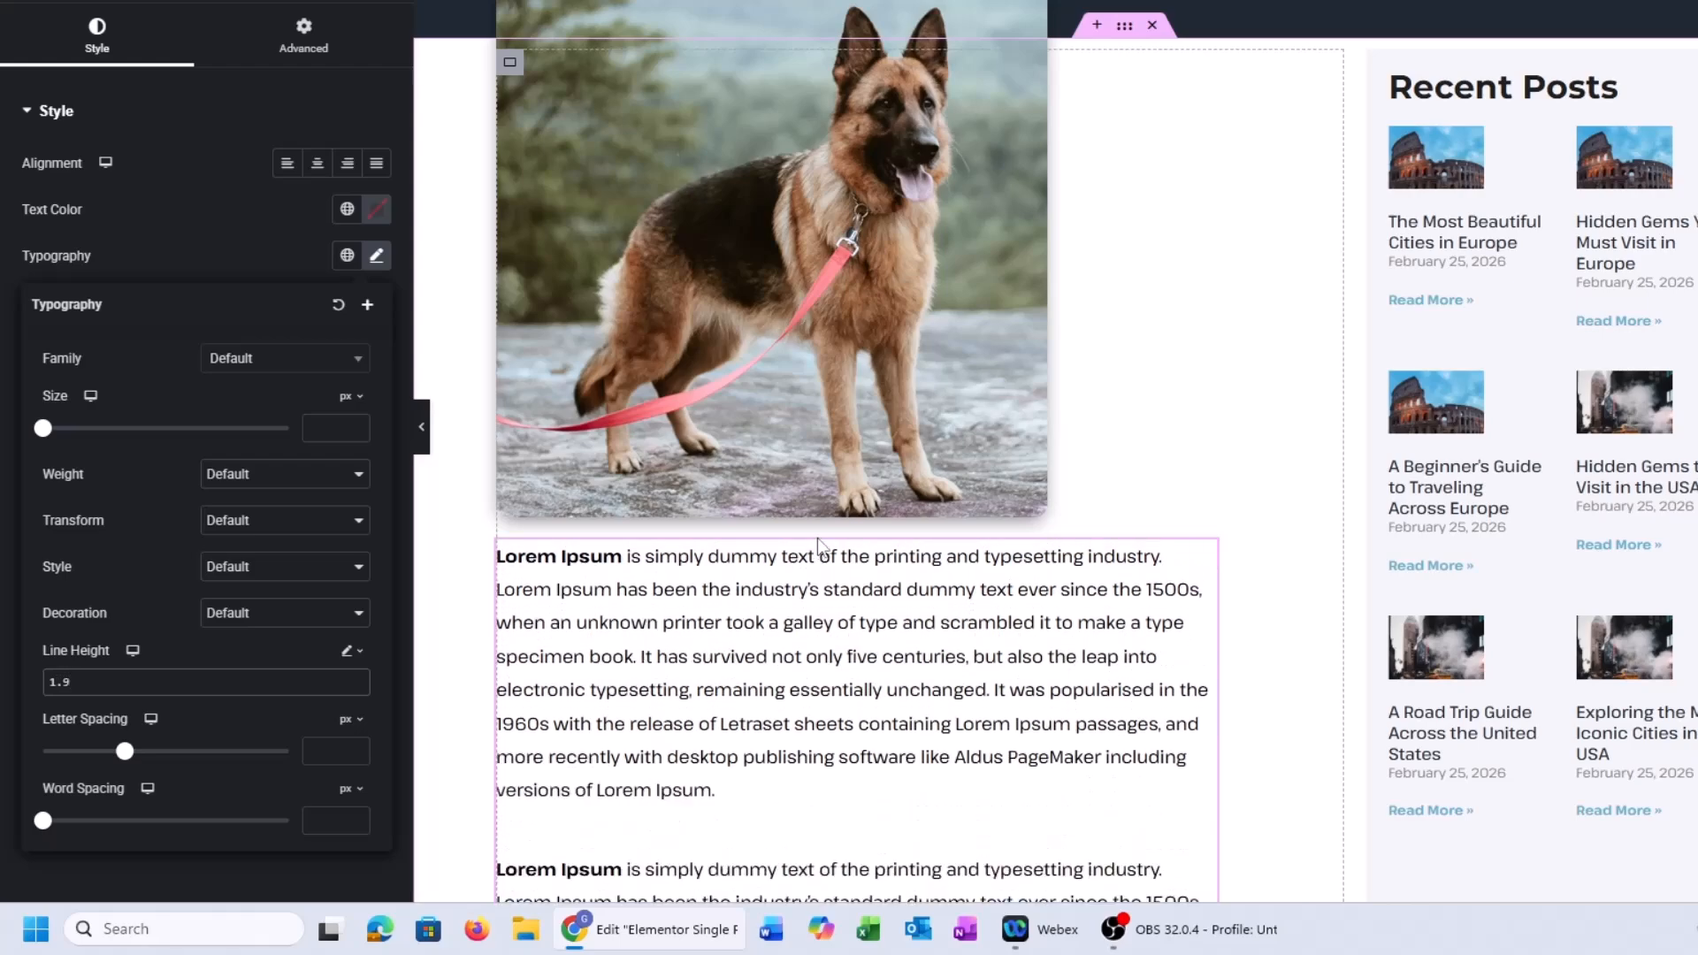
{"action": "scroll", "coordinate": [914, 543], "scroll_direction": "down", "scroll_amount": 8}
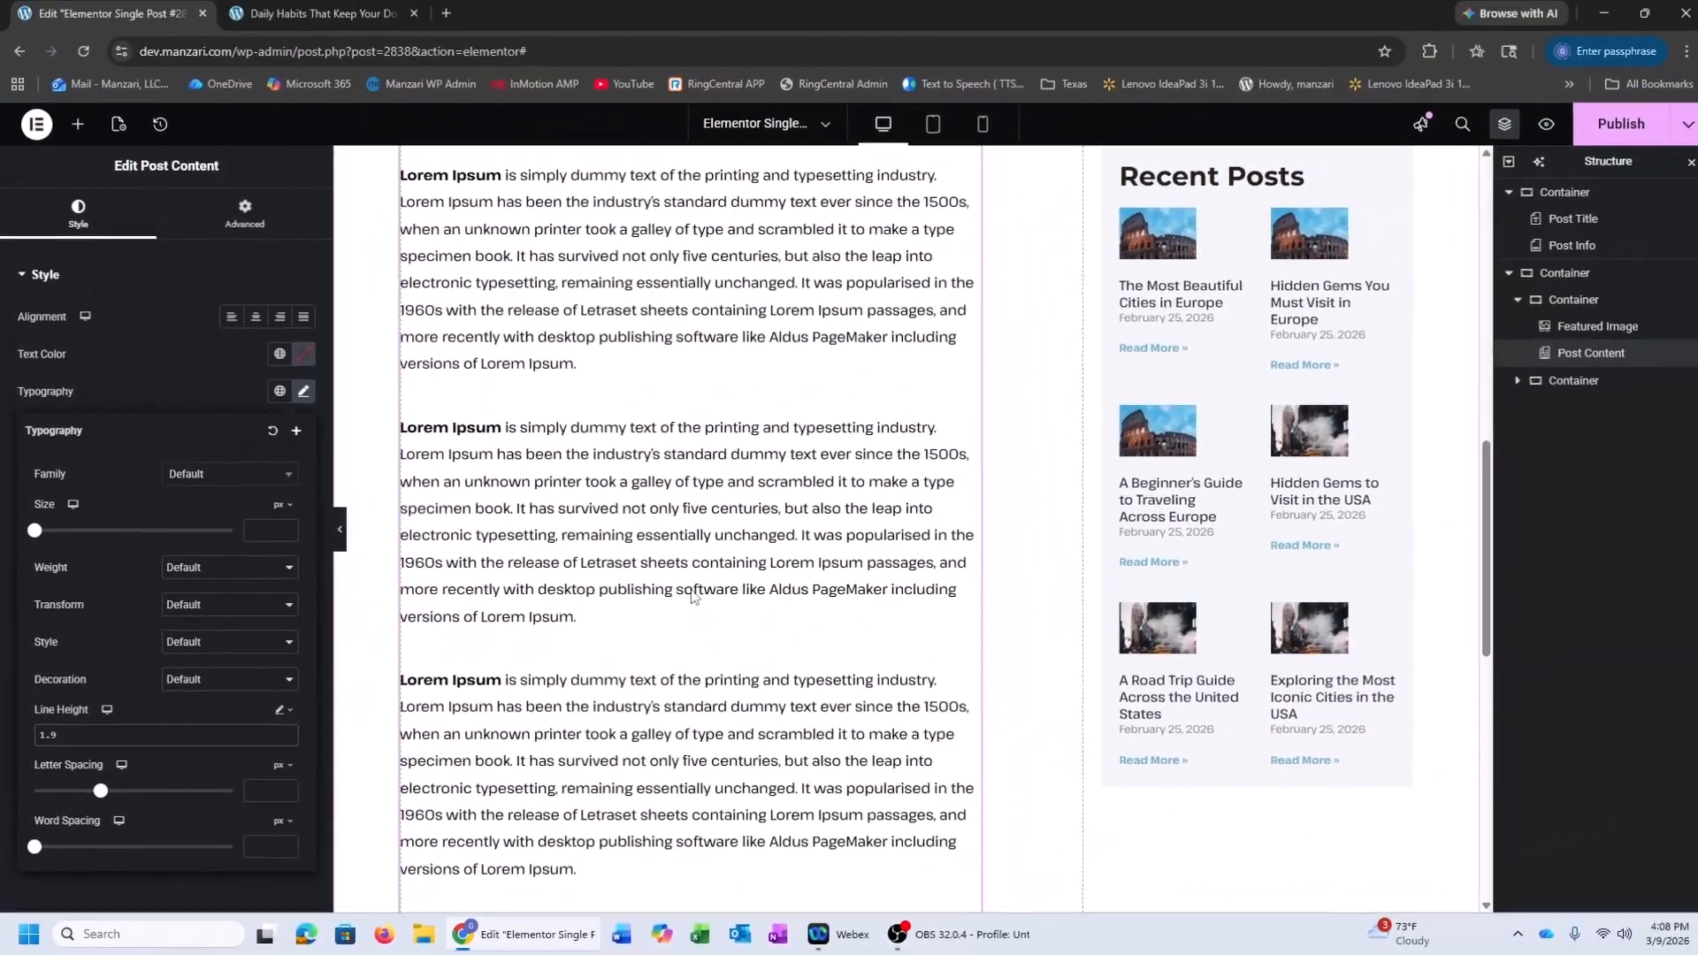
Publish the template and reload the live dog post page
{"action": "scroll", "coordinate": [871, 522], "scroll_direction": "up", "scroll_amount": 5}
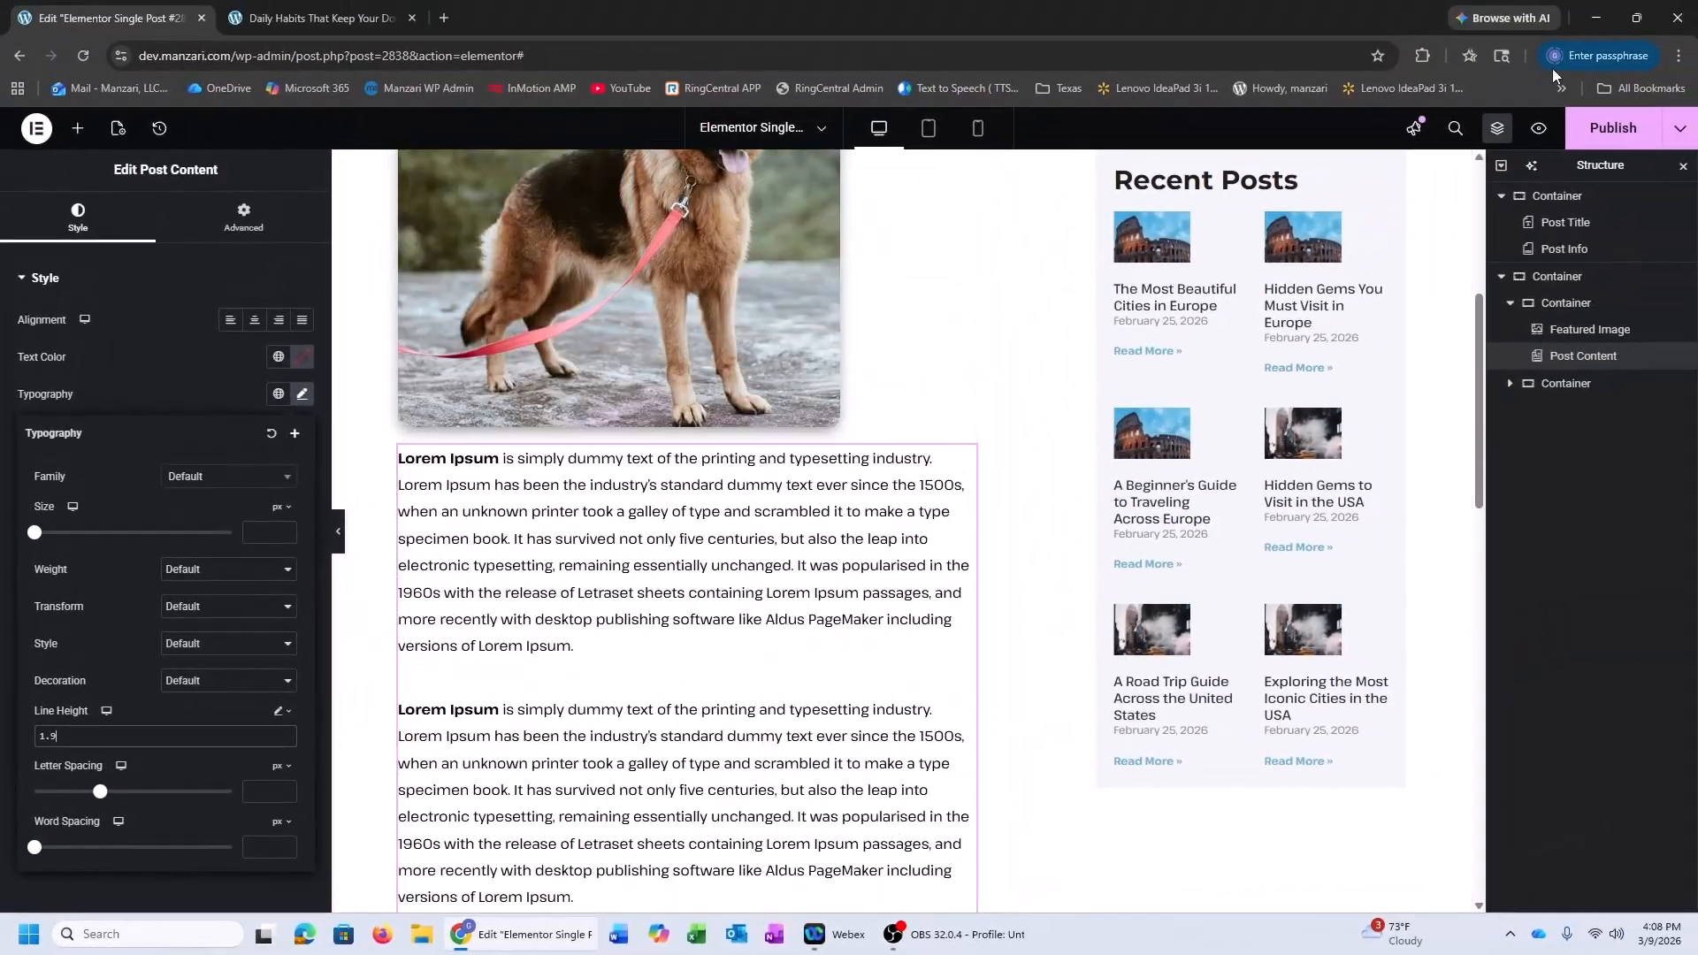
{"action": "left_click", "coordinate": [1613, 128]}
{"action": "left_click", "coordinate": [350, 8]}
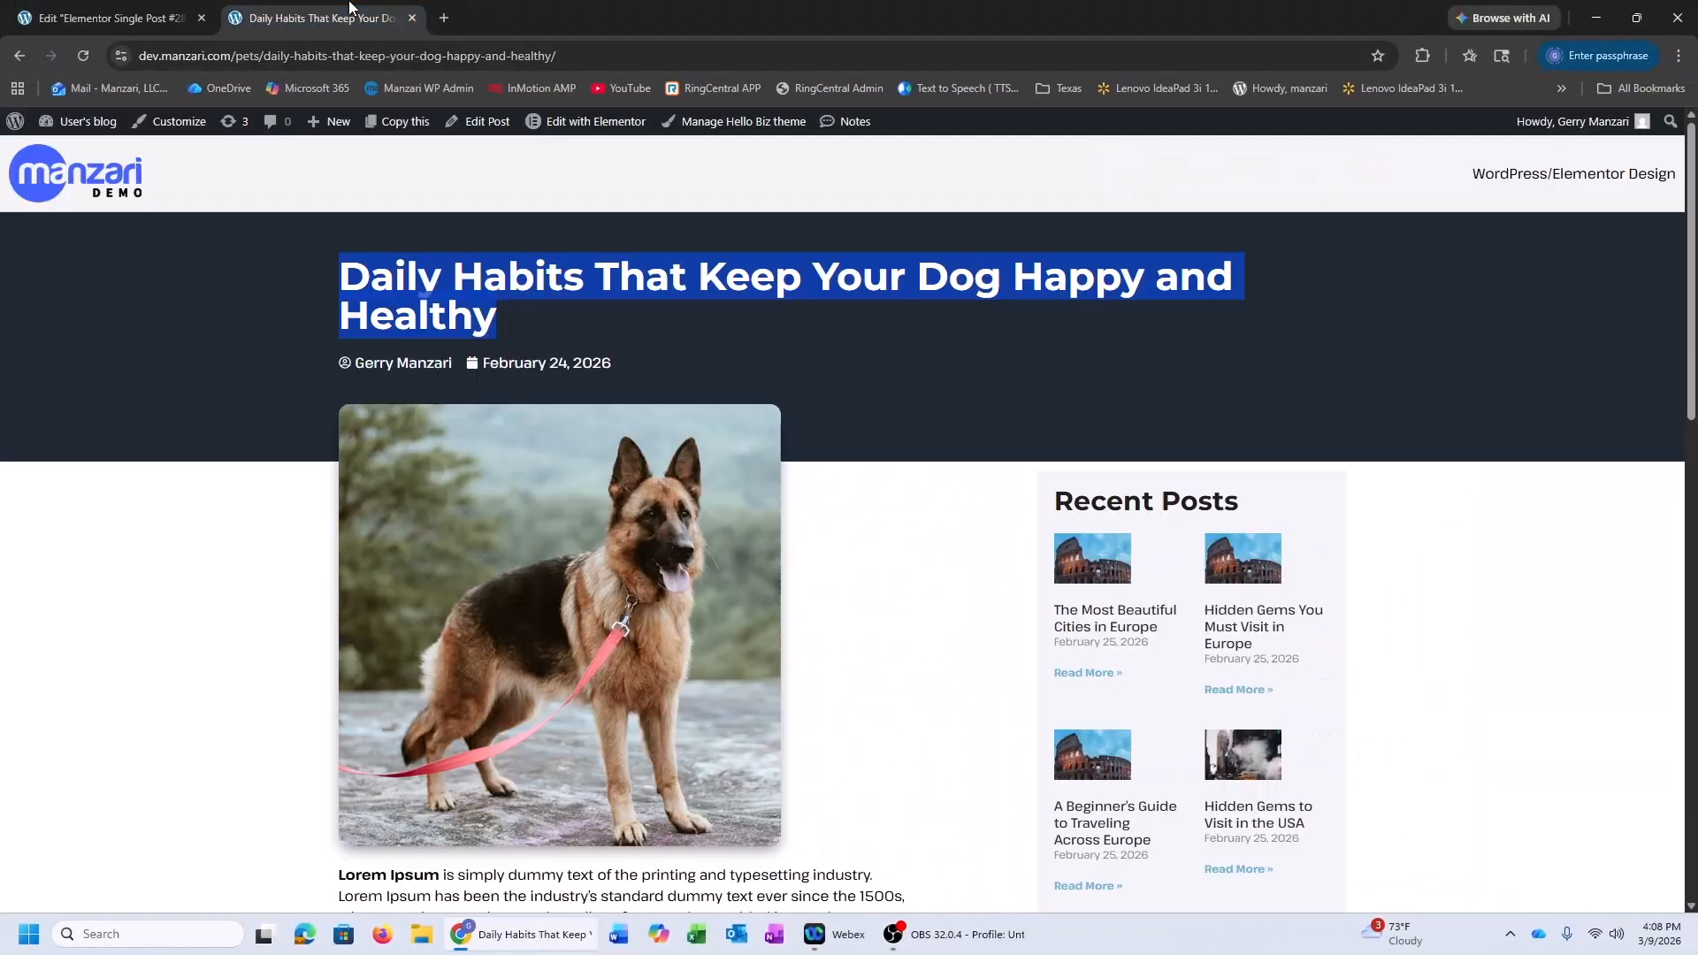
{"action": "left_click", "coordinate": [81, 56]}
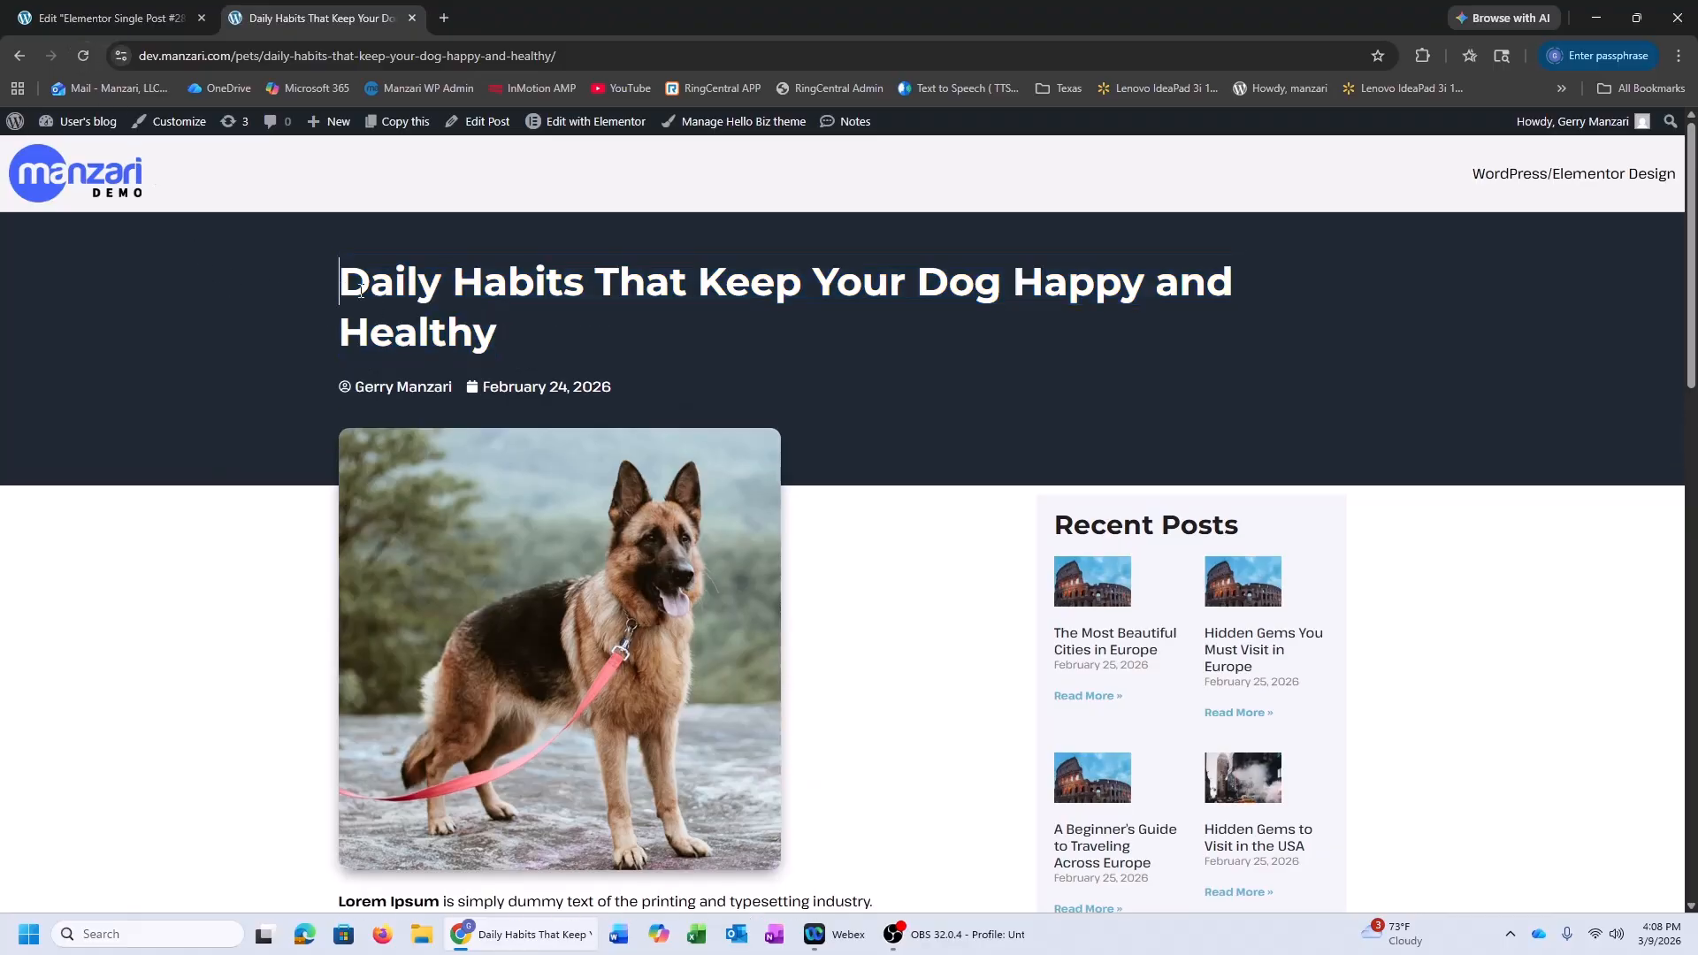
Scroll through the live post down to the footer to inspect title and paragraph spacing
{"action": "left_click_drag", "start_coordinate": [361, 291], "coordinate": [507, 327]}
{"action": "left_click", "coordinate": [500, 329]}
{"action": "left_click_drag", "start_coordinate": [1692, 255], "coordinate": [1693, 348]}
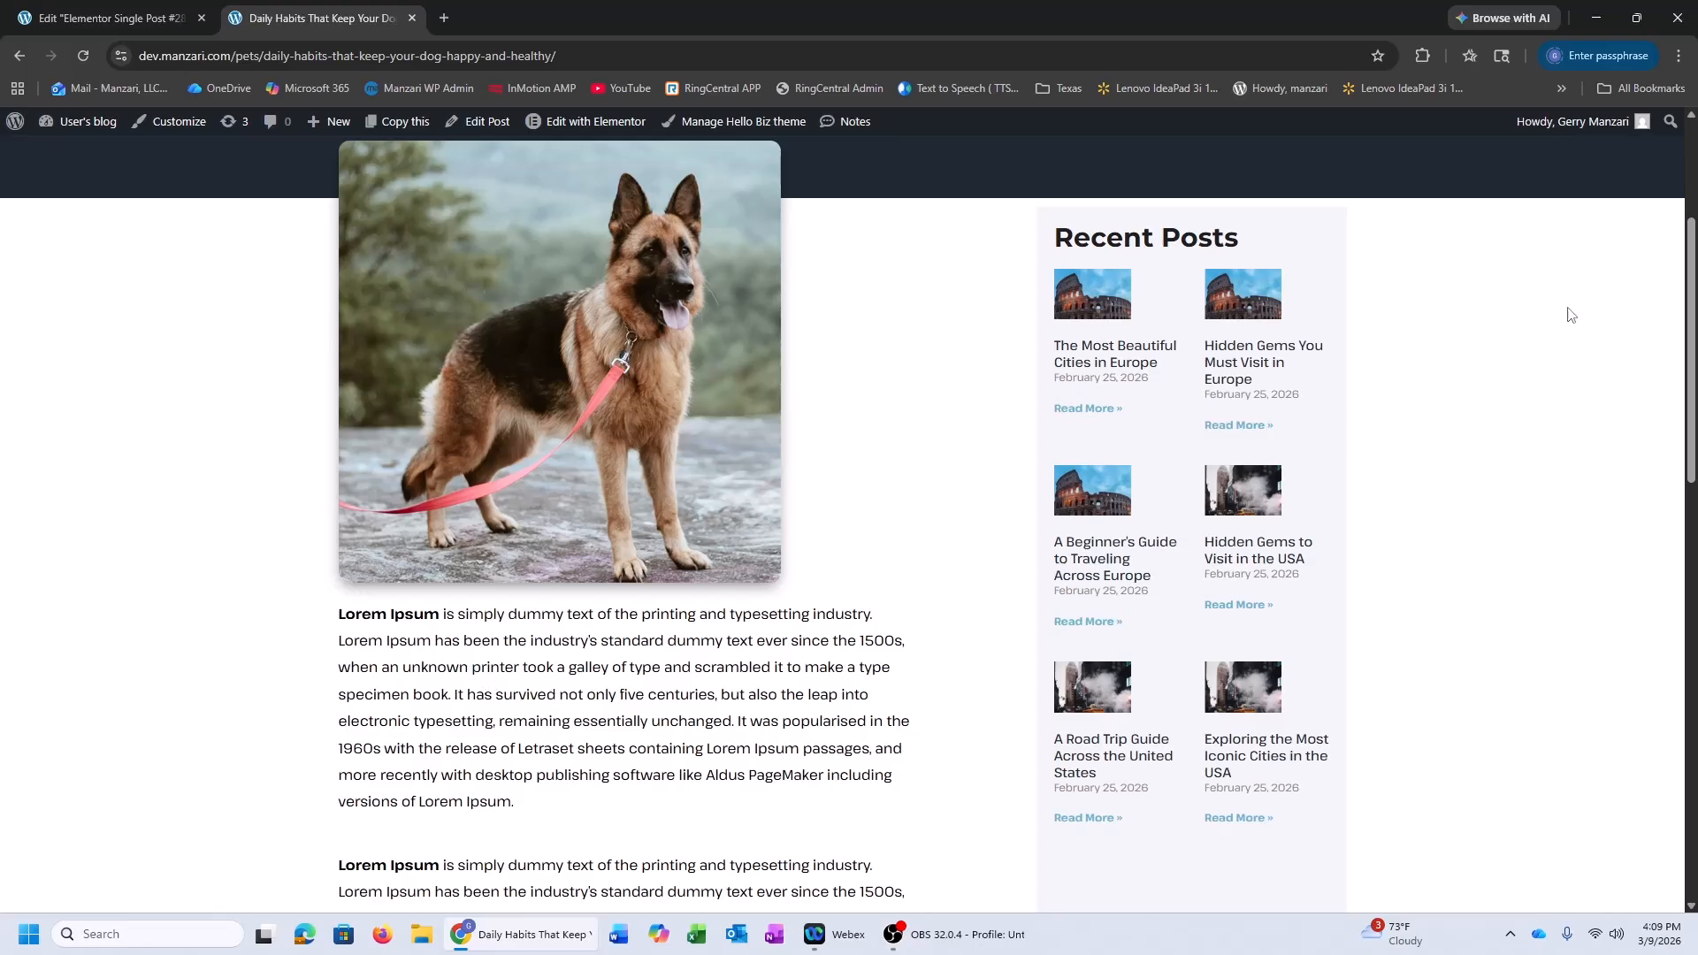
{"action": "scroll", "coordinate": [1570, 315], "scroll_direction": "down", "scroll_amount": 10}
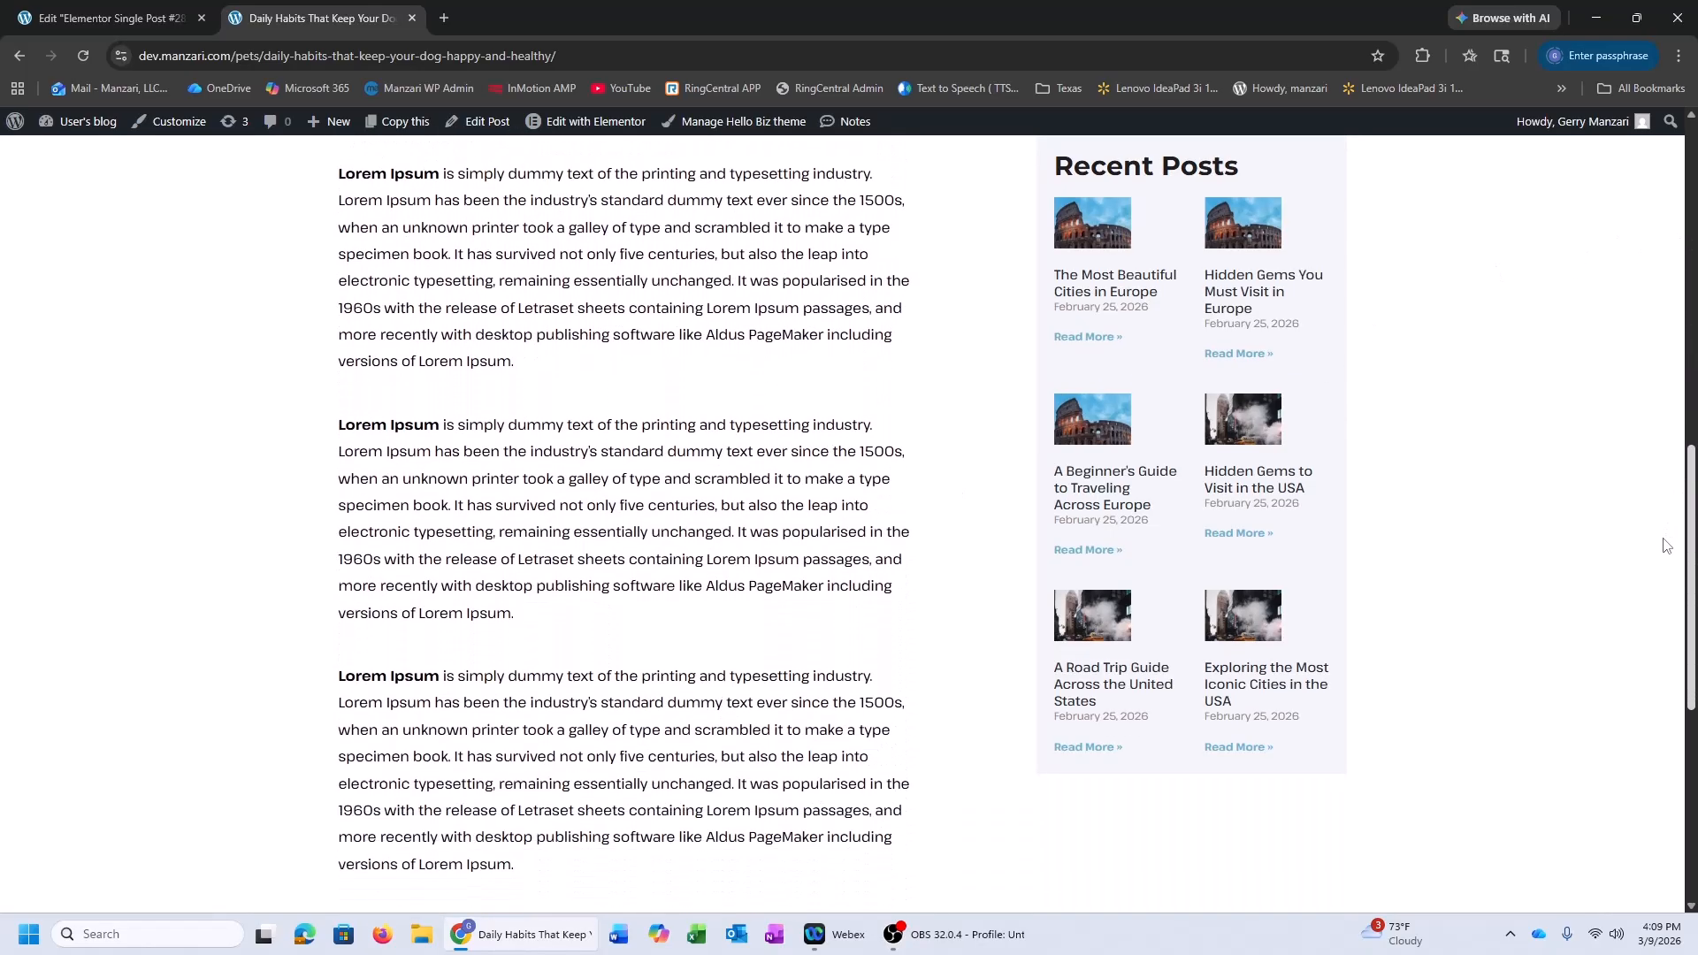
{"action": "scroll", "coordinate": [1665, 544], "scroll_direction": "down", "scroll_amount": 5}
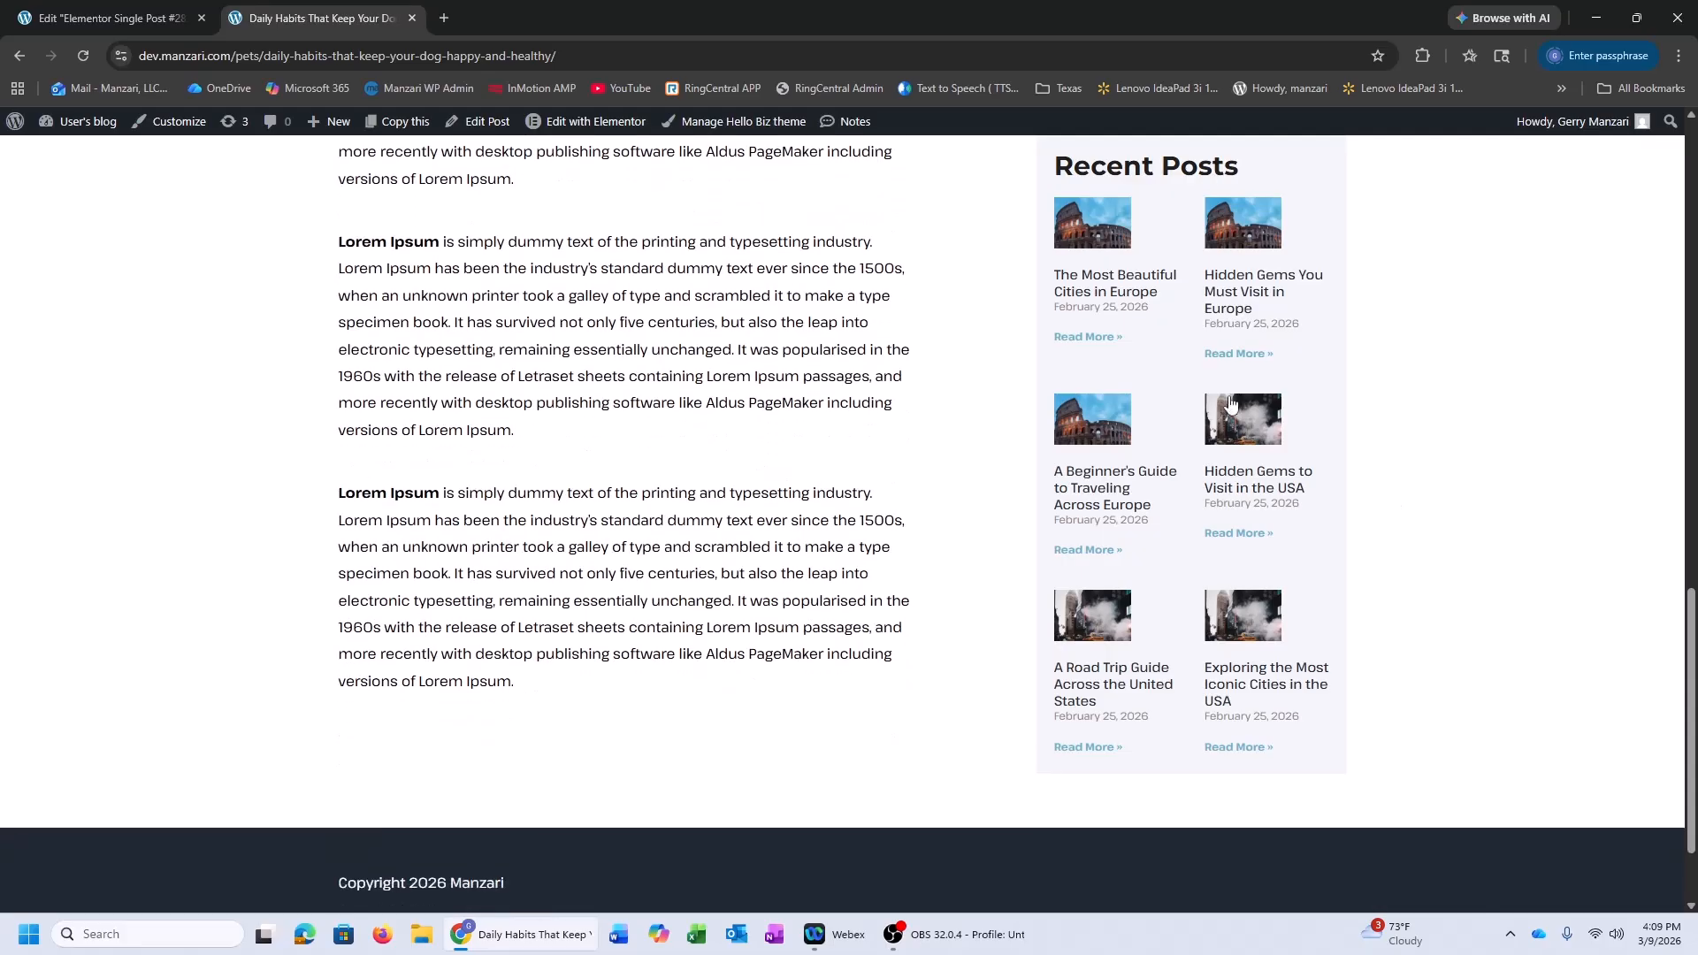
{"action": "scroll", "coordinate": [1231, 404], "scroll_direction": "down", "scroll_amount": 2}
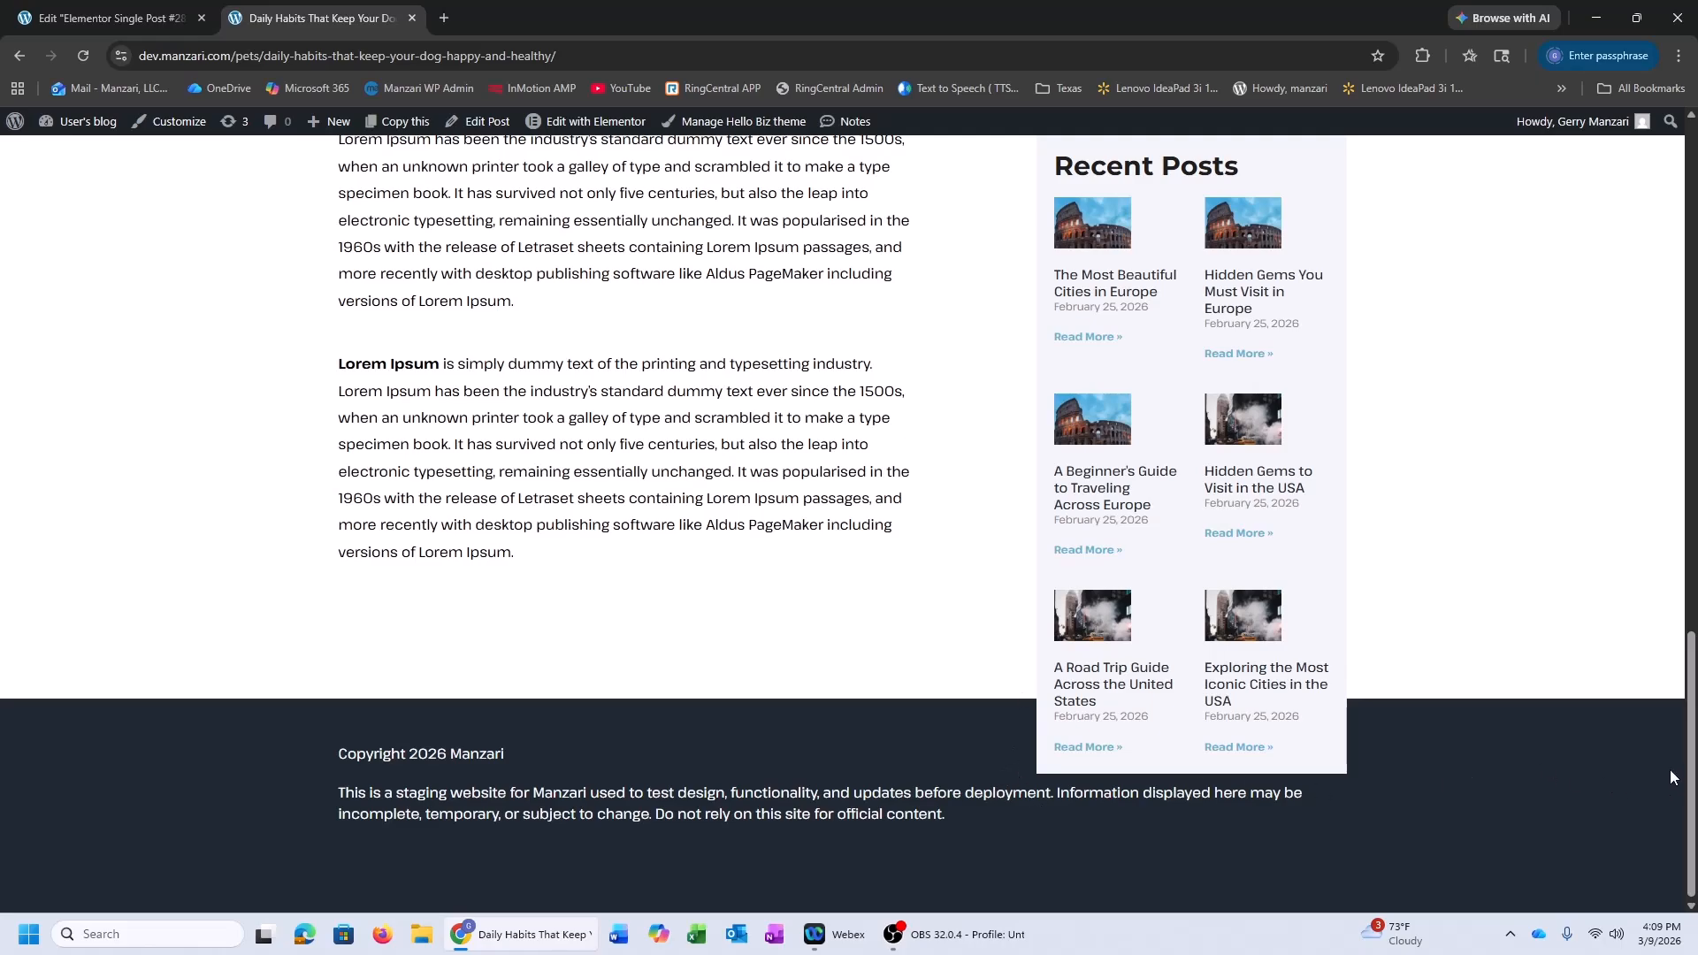
{"action": "mouse_move", "coordinate": [1693, 796]}
{"action": "left_mouse_down"}
{"action": "mouse_move", "coordinate": [1695, 750]}
{"action": "mouse_move", "coordinate": [1696, 819]}
{"action": "mouse_move", "coordinate": [1695, 743]}
{"action": "mouse_move", "coordinate": [1696, 803]}
{"action": "left_mouse_up"}
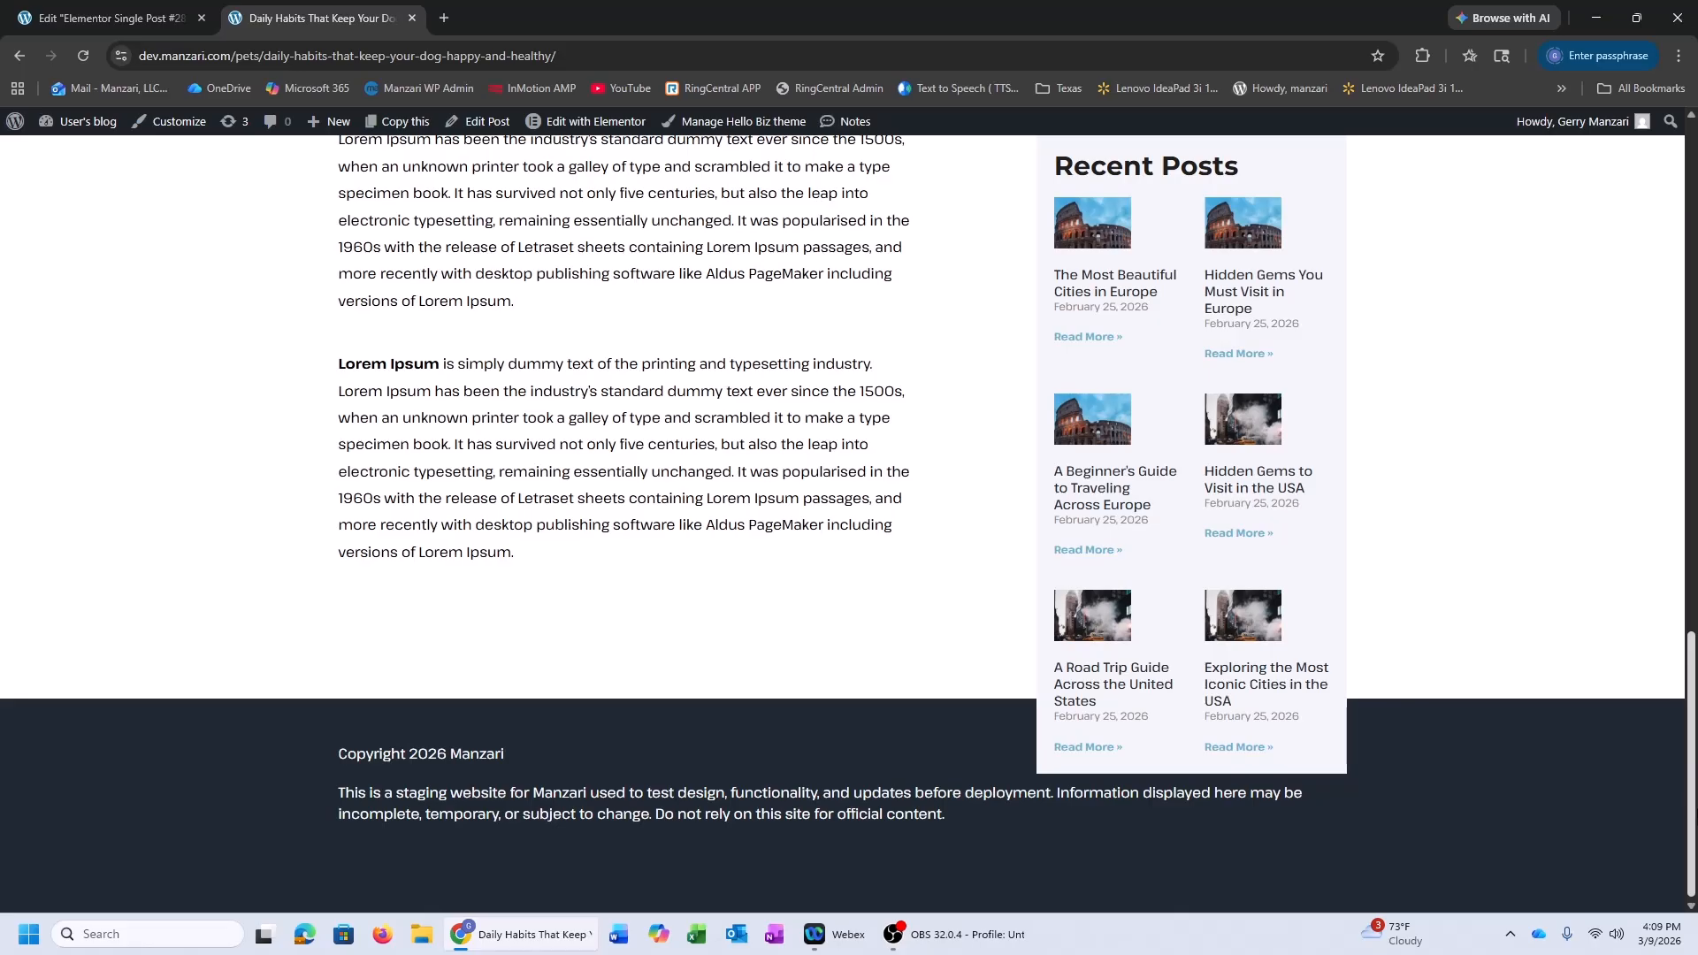
{"action": "left_click", "coordinate": [132, 18]}
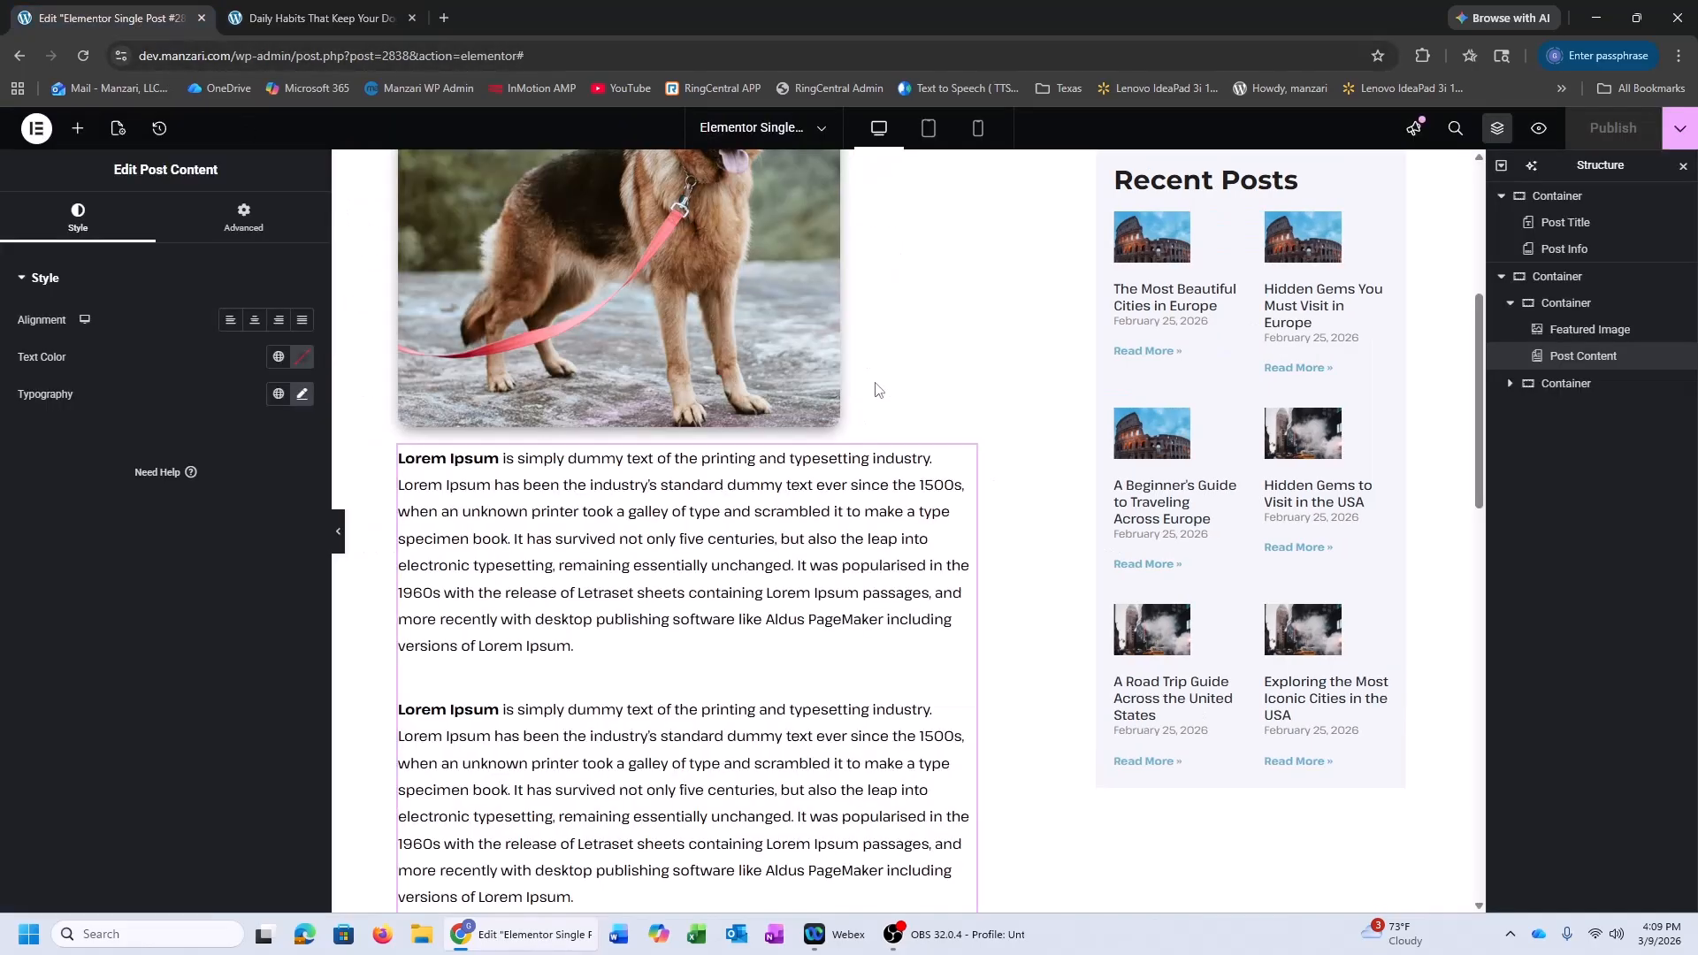
Turn on Stay In Column for the sticky Recent Posts container and reload the live post
{"action": "scroll", "coordinate": [972, 442], "scroll_direction": "up", "scroll_amount": 5}
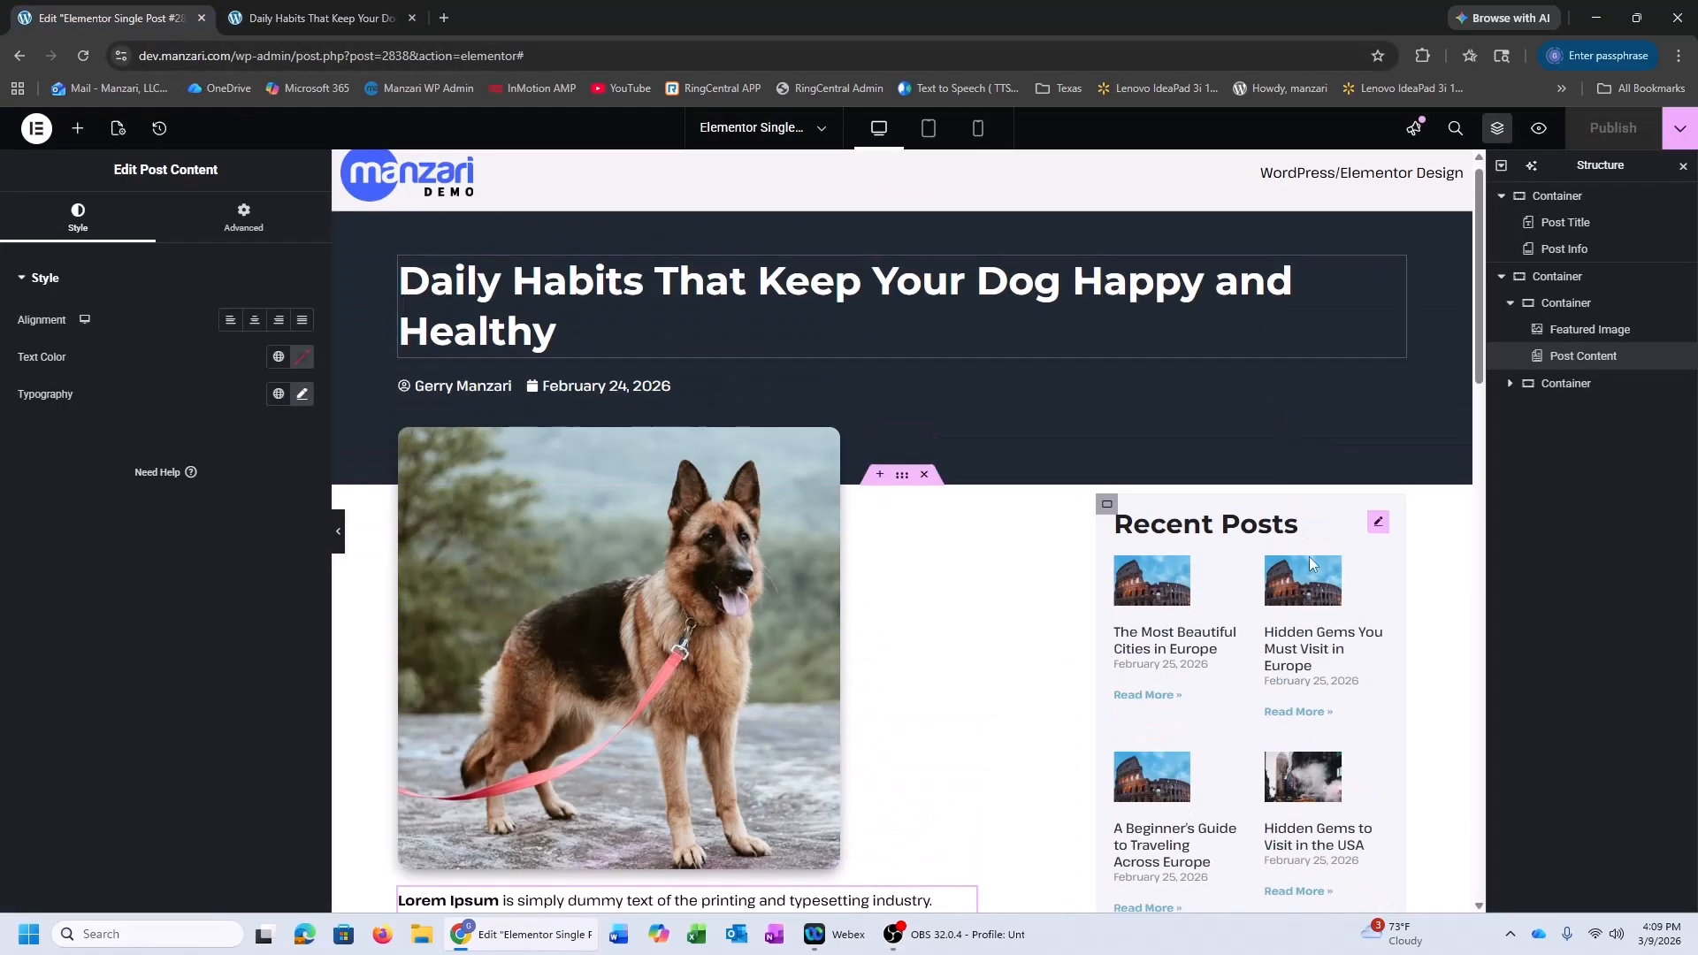
{"action": "left_click", "coordinate": [1103, 504]}
{"action": "left_click", "coordinate": [284, 221]}
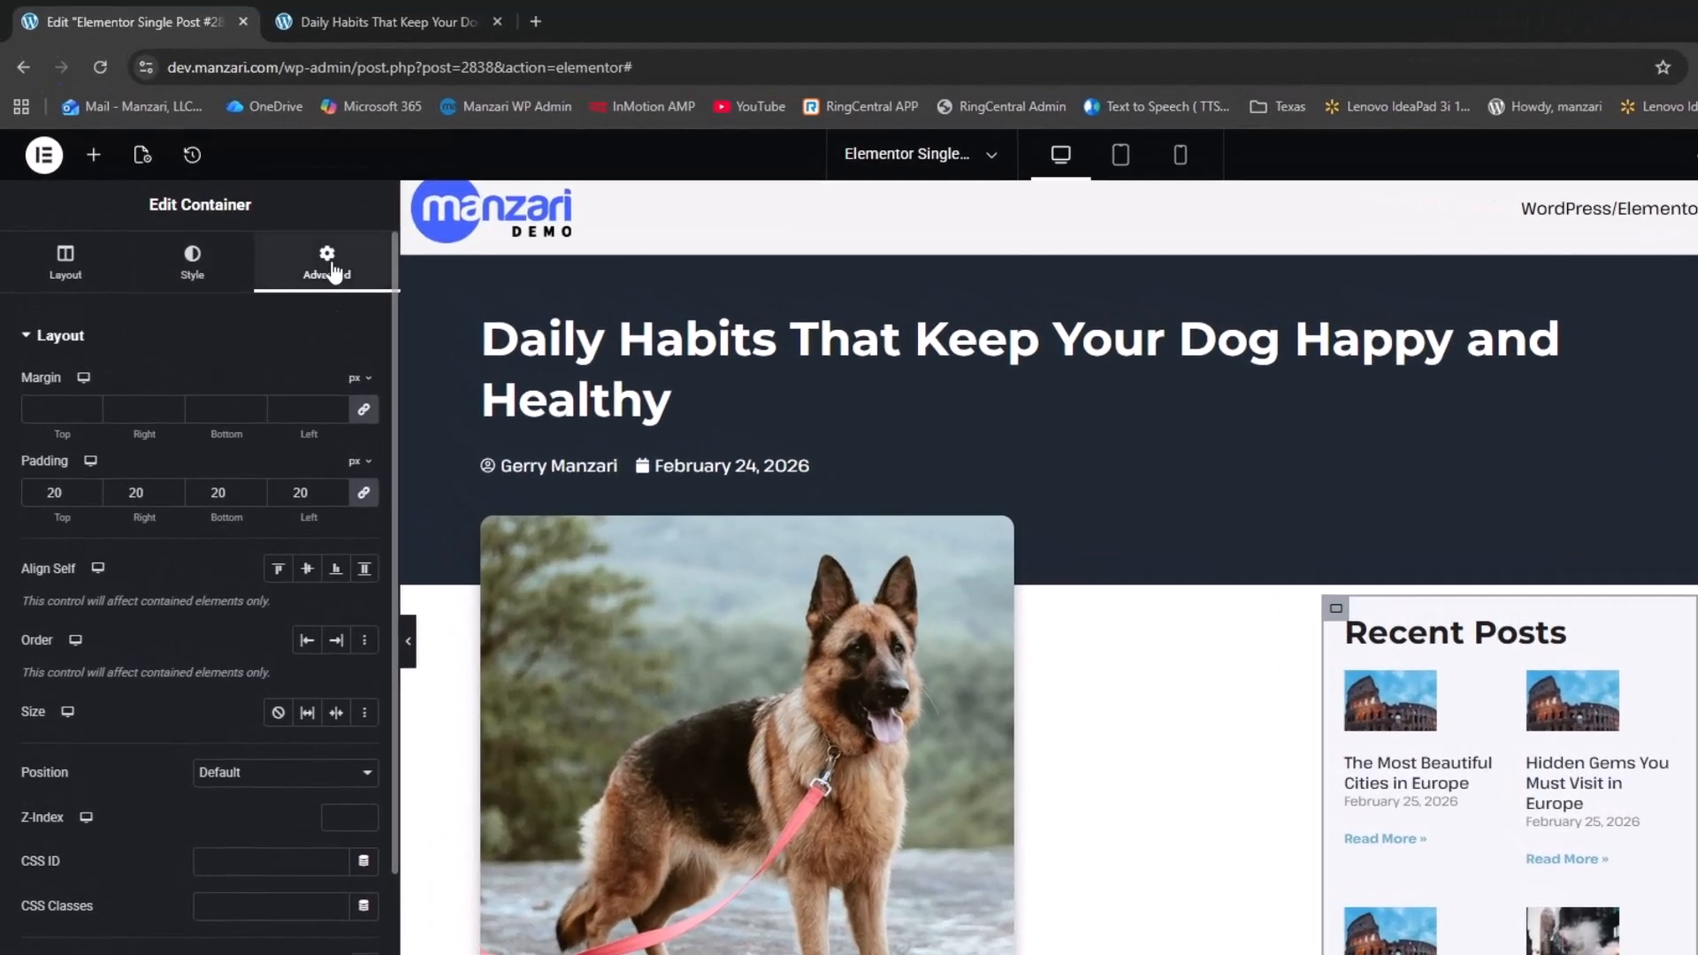
{"action": "scroll", "coordinate": [328, 274], "scroll_direction": "down", "scroll_amount": 3}
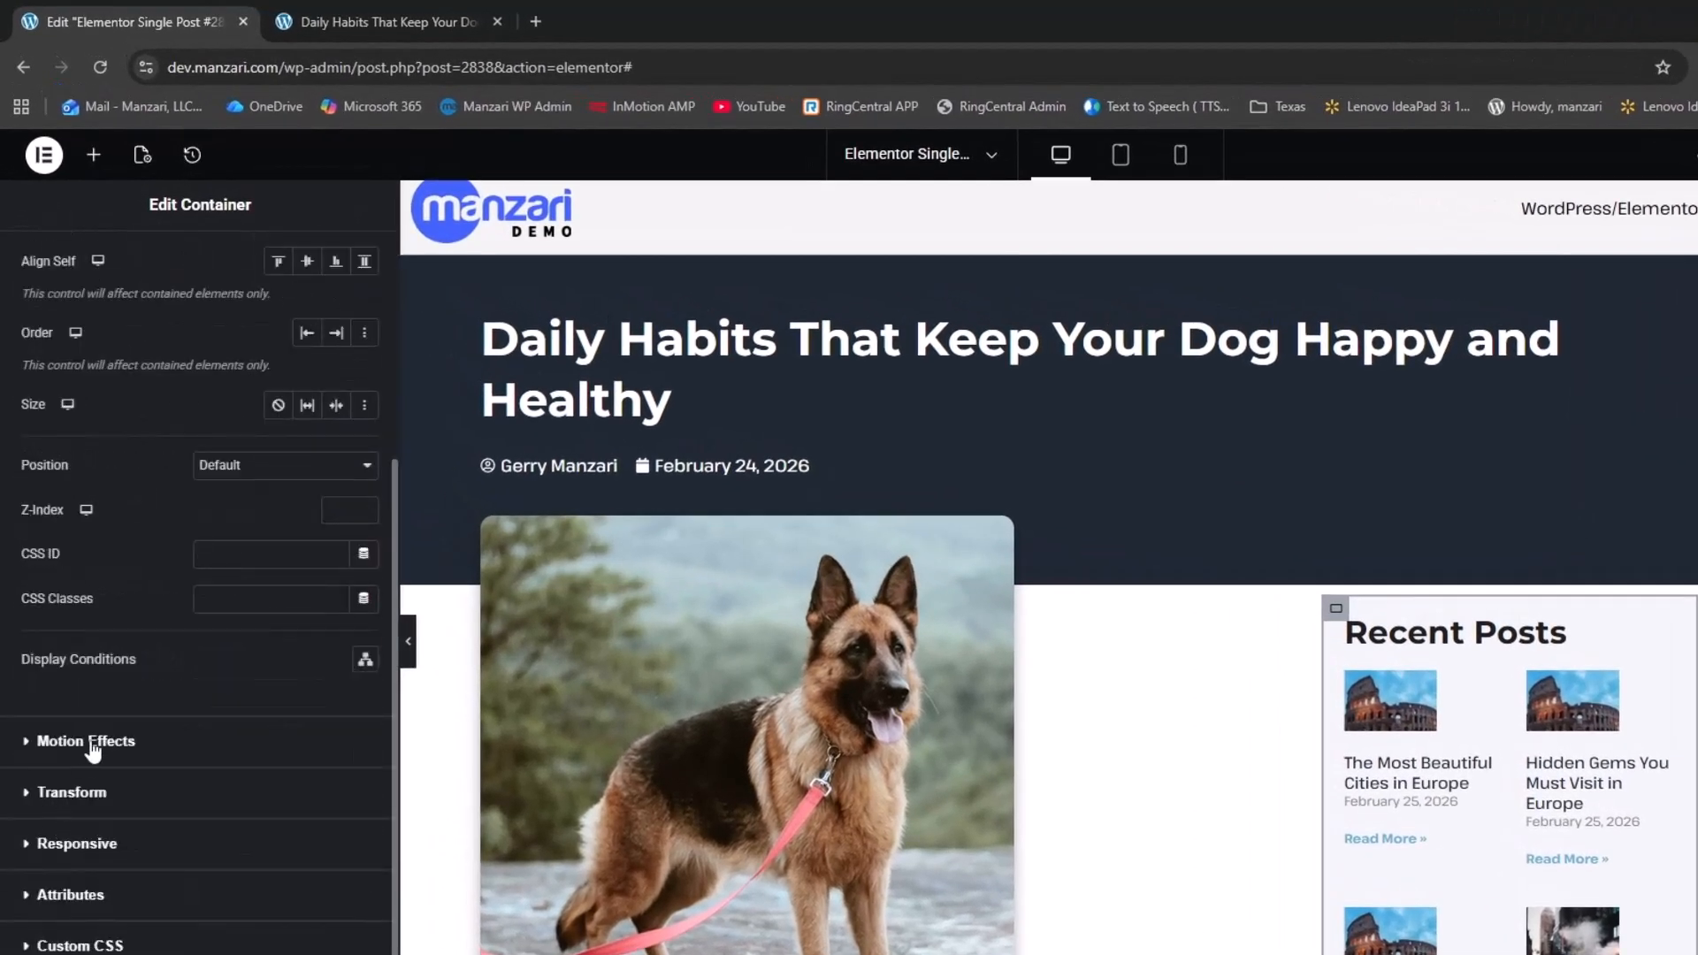
{"action": "left_click", "coordinate": [93, 744]}
{"action": "scroll", "coordinate": [104, 729], "scroll_direction": "down", "scroll_amount": 3}
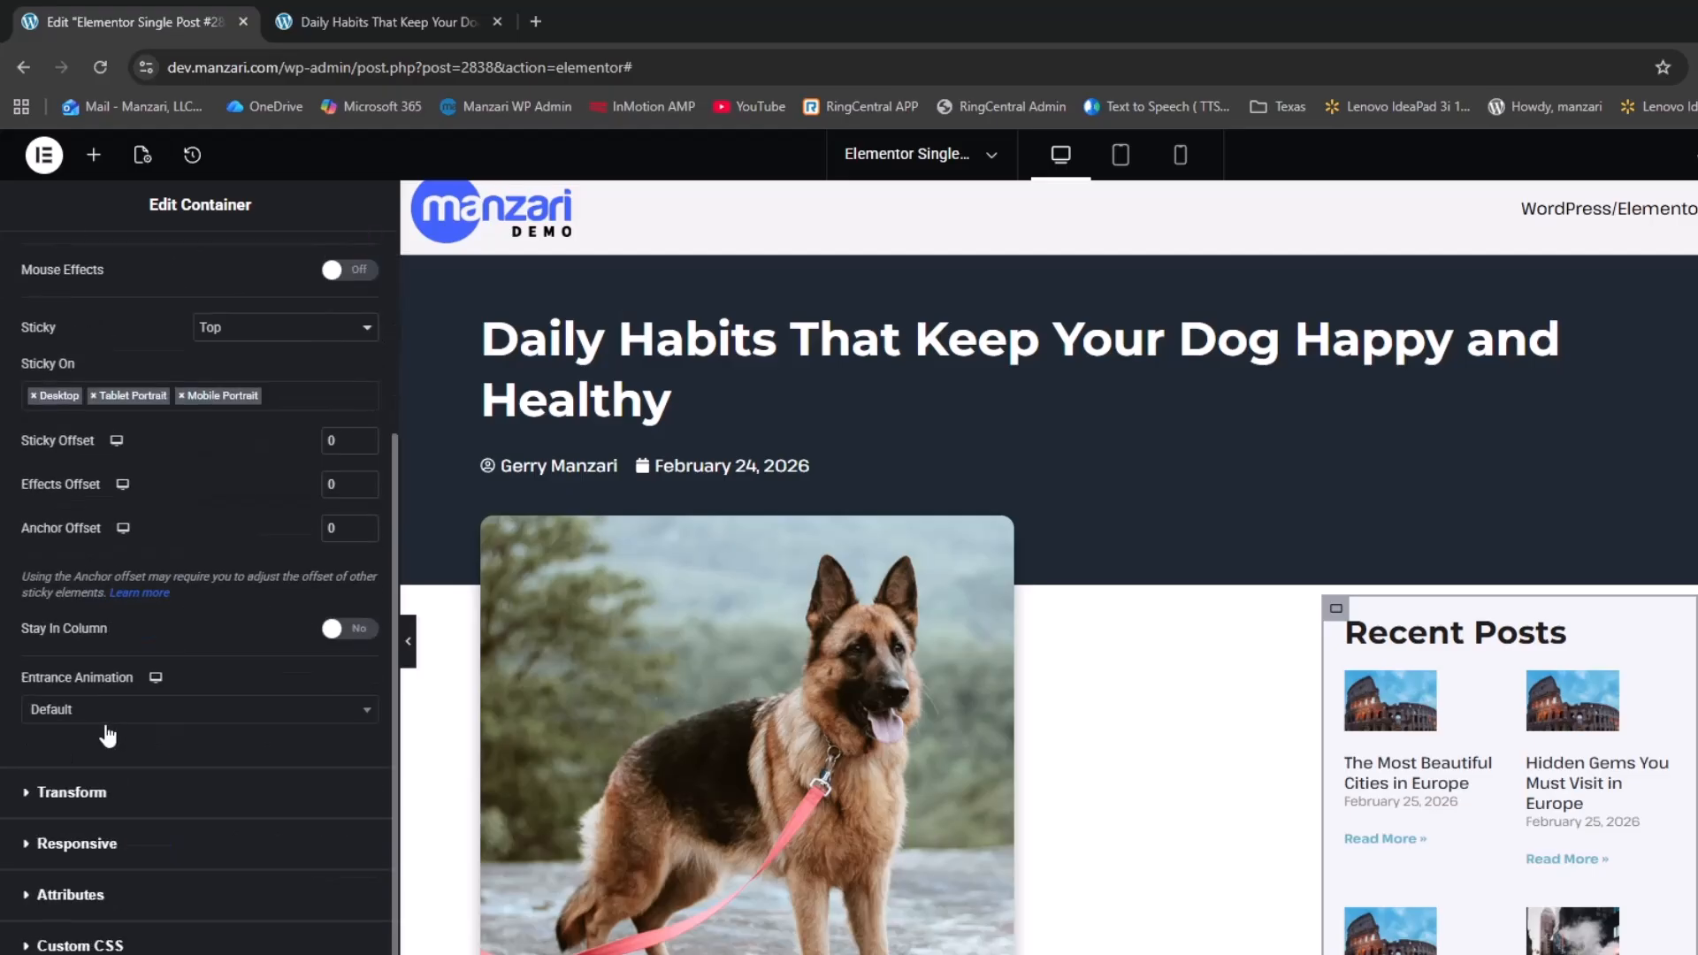
{"action": "left_click", "coordinate": [343, 632]}
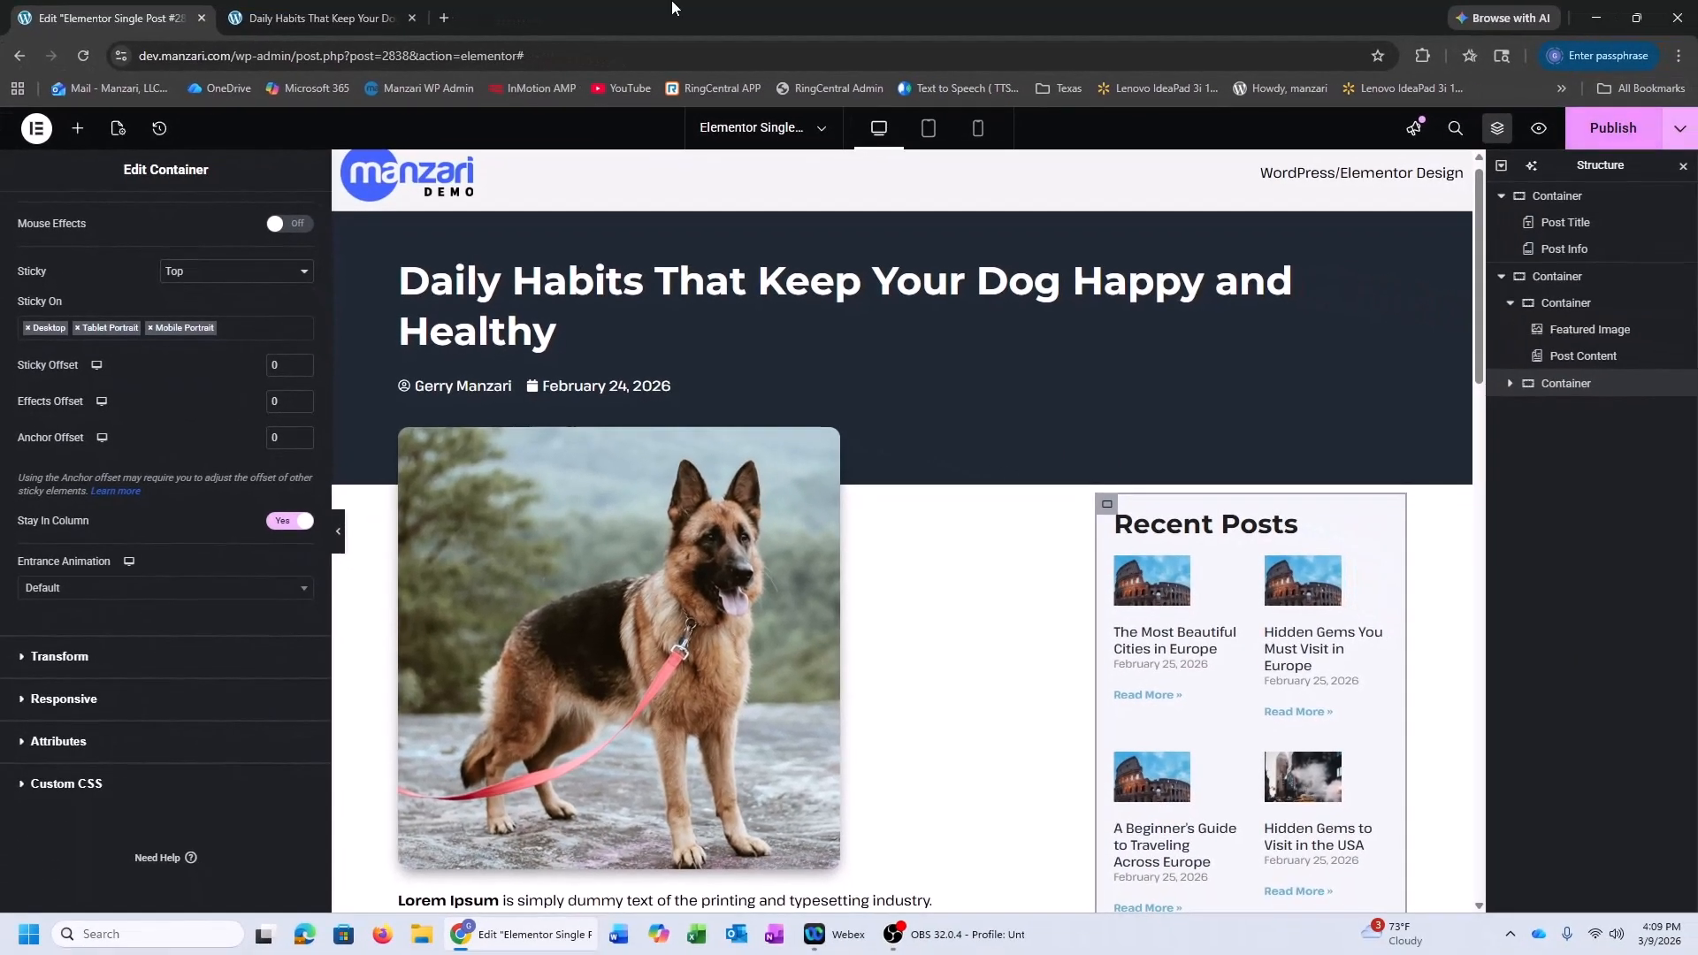
{"action": "left_click", "coordinate": [354, 11]}
{"action": "left_click", "coordinate": [82, 58]}
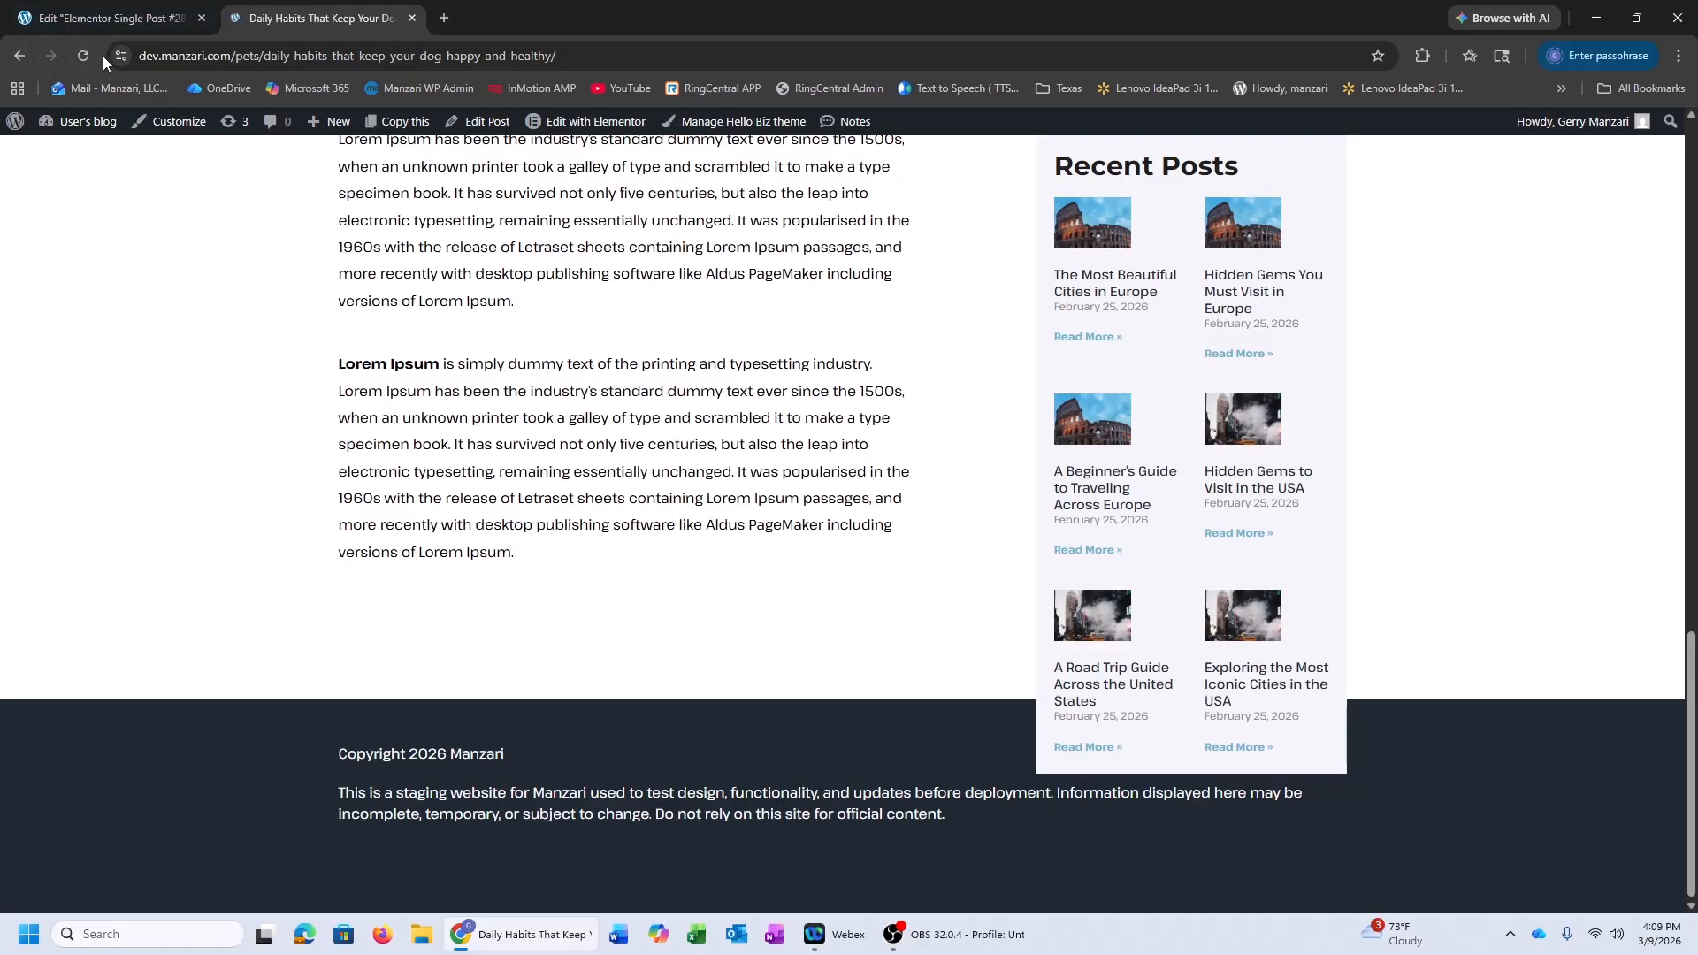
Save the template with Ctrl+S and reload the live post to confirm the sidebar stays in its column
{"action": "scroll", "coordinate": [897, 336], "scroll_direction": "down", "scroll_amount": 5}
{"action": "left_click", "coordinate": [94, 61]}
{"action": "left_click", "coordinate": [22, 4]}
{"action": "key", "text": "ctrl+s"}
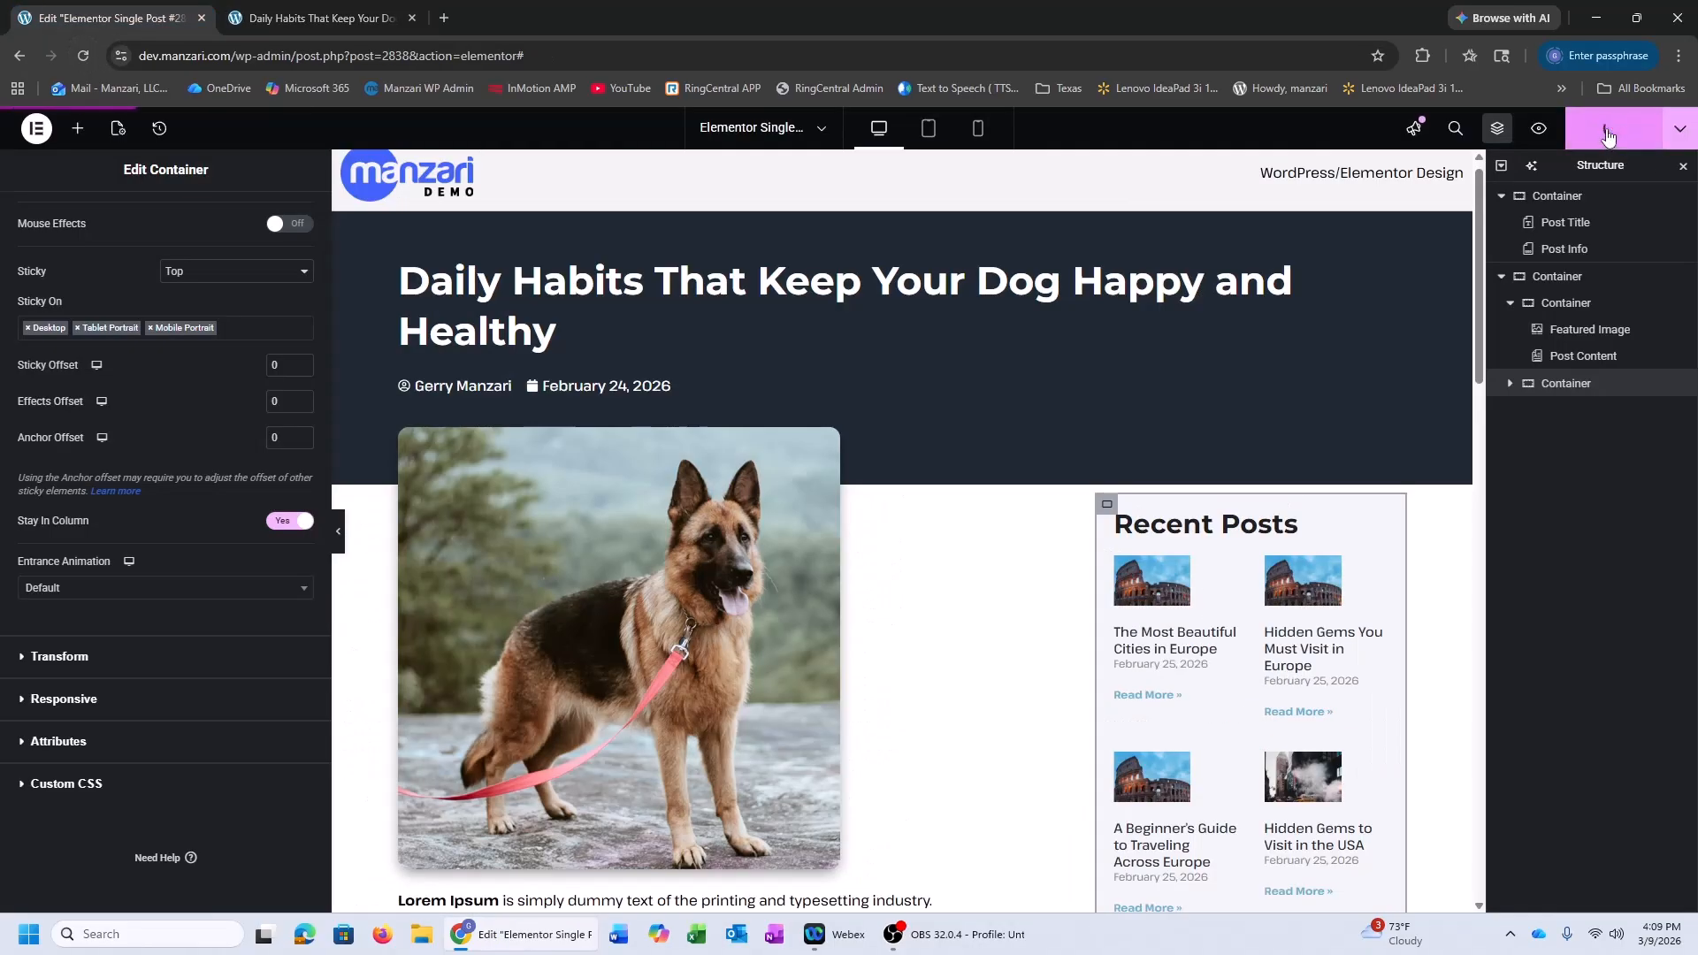
{"action": "left_click", "coordinate": [403, 10]}
{"action": "left_click", "coordinate": [86, 50]}
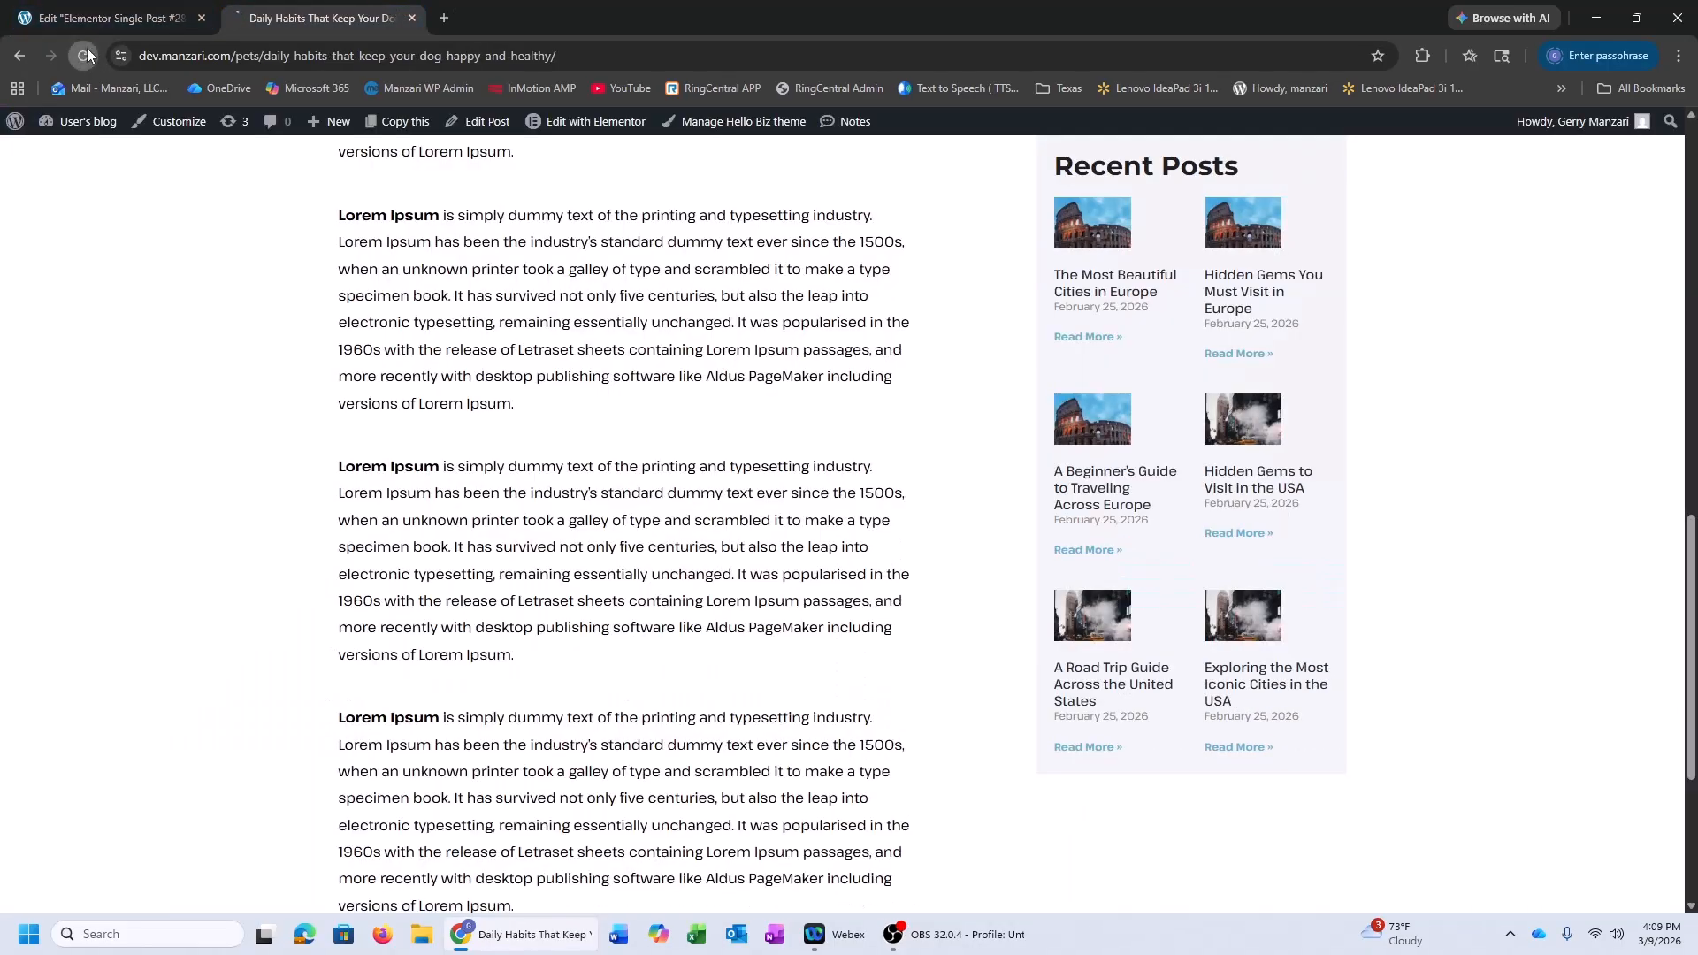
{"action": "left_click_drag", "start_coordinate": [1690, 625], "coordinate": [1689, 247]}
{"action": "left_click", "coordinate": [88, 10]}
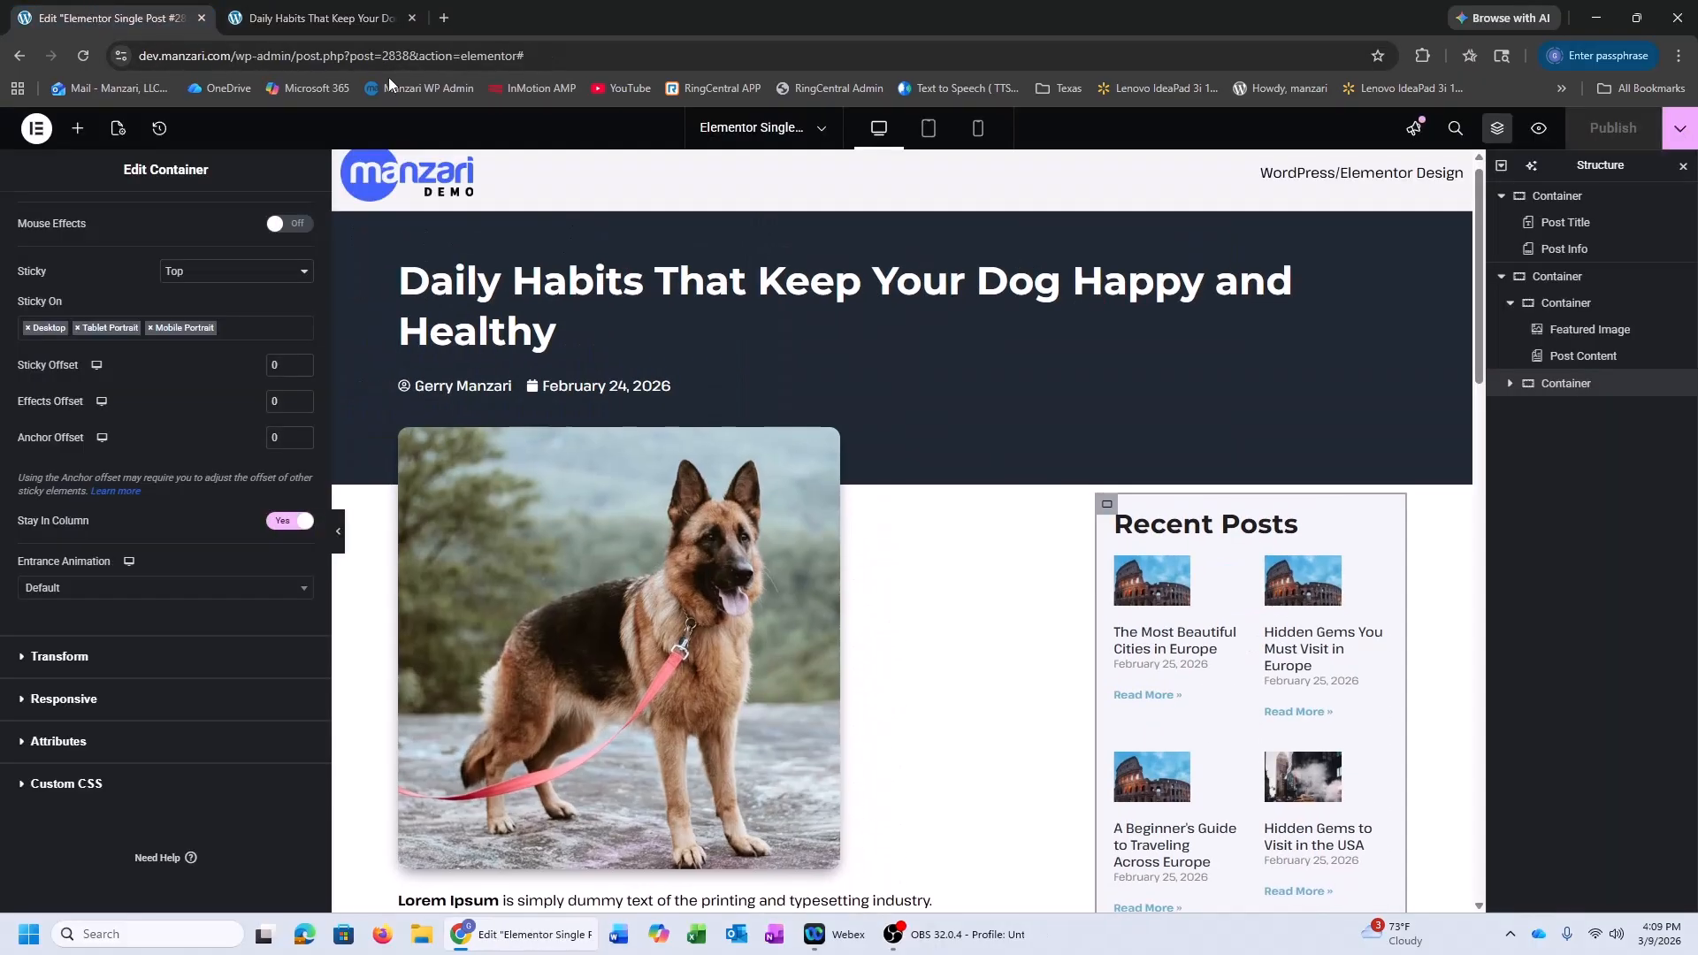
Check the template at tablet and mobile portrait widths, ending on the tablet preview
{"action": "left_click", "coordinate": [929, 128]}
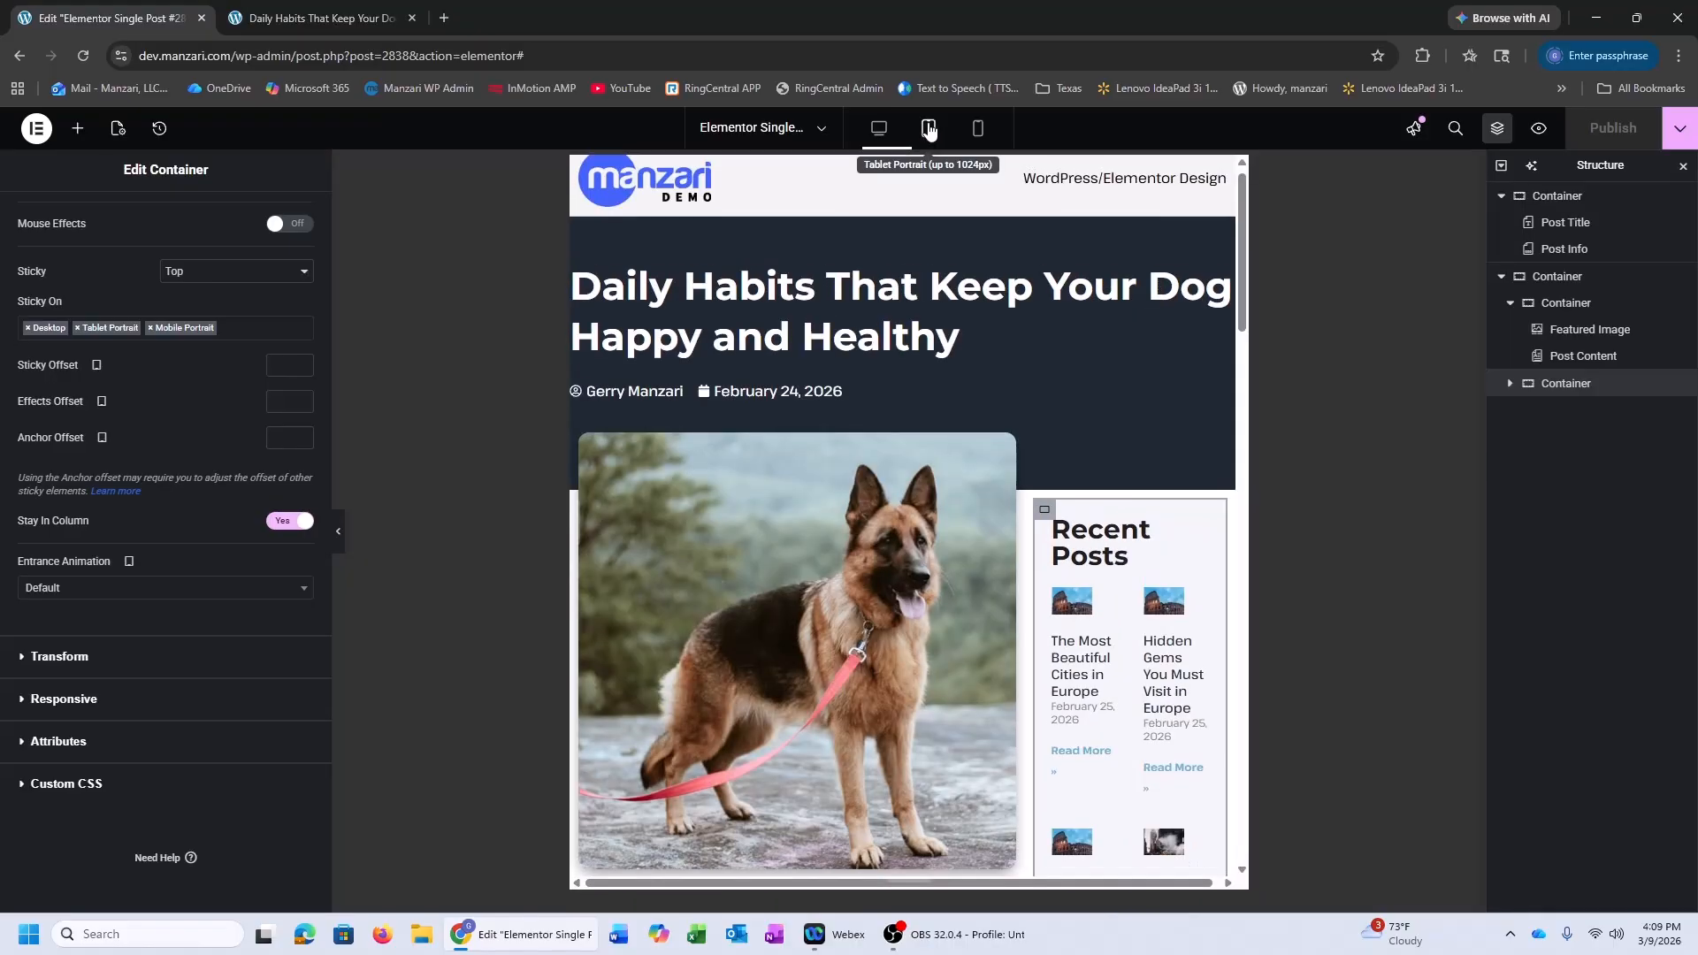
{"action": "left_click", "coordinate": [978, 129]}
{"action": "scroll", "coordinate": [1052, 265], "scroll_direction": "down", "scroll_amount": 10}
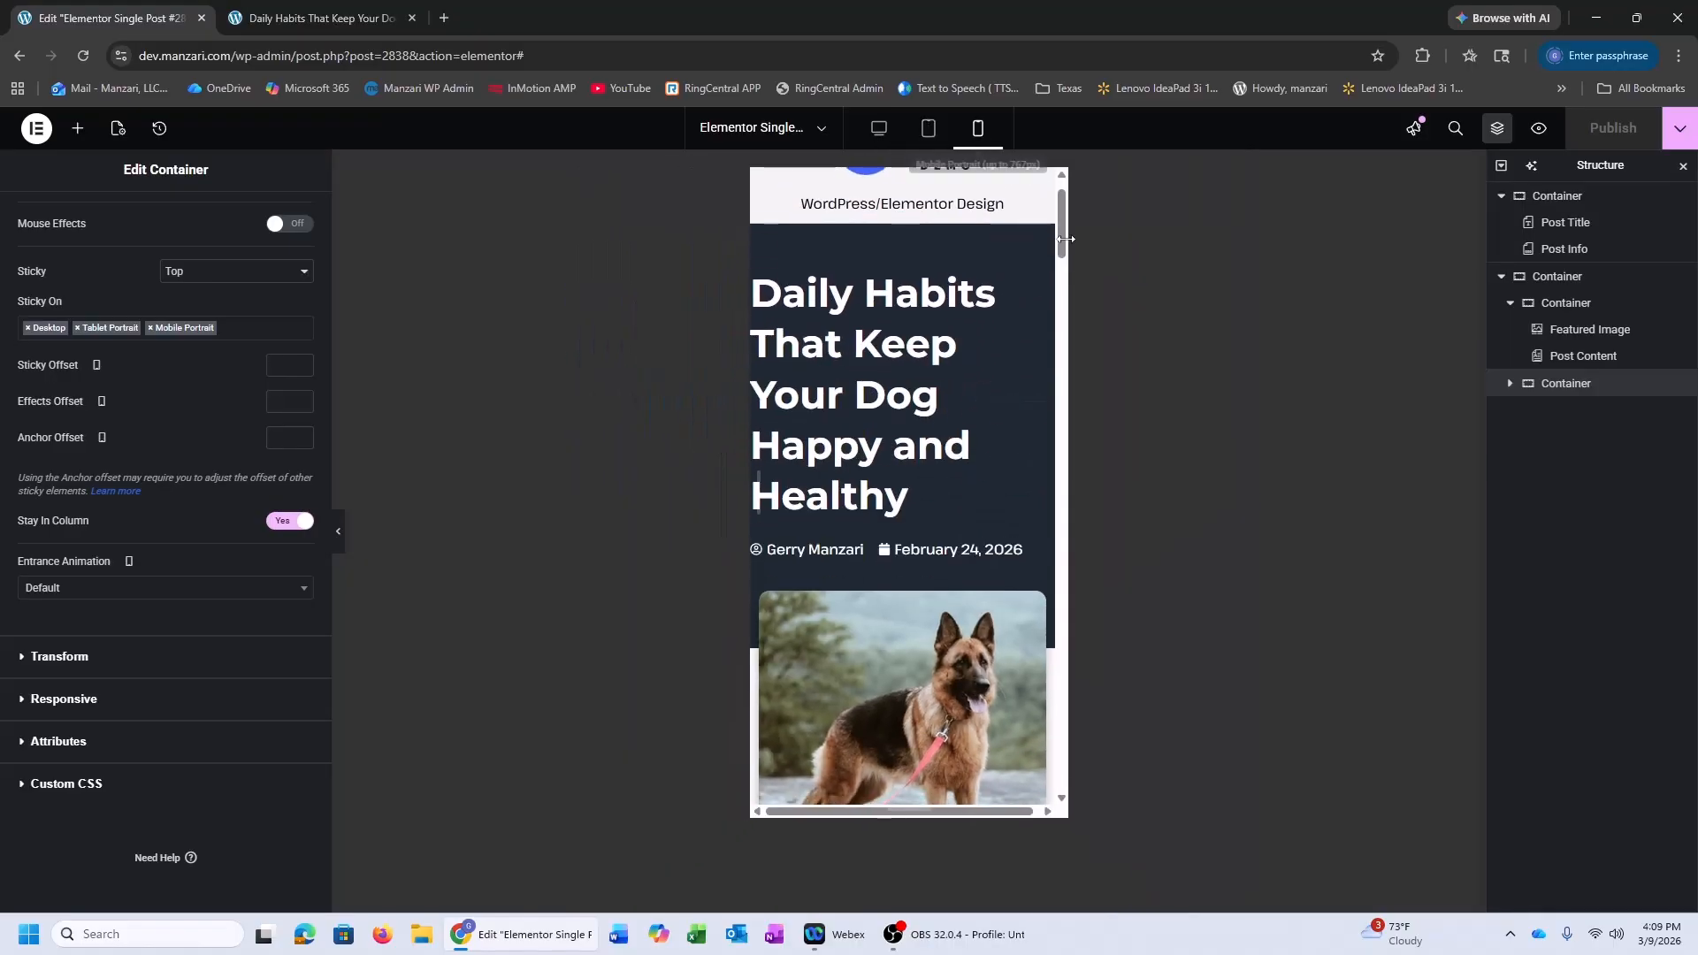
{"action": "scroll", "coordinate": [1064, 235], "scroll_direction": "down", "scroll_amount": 15}
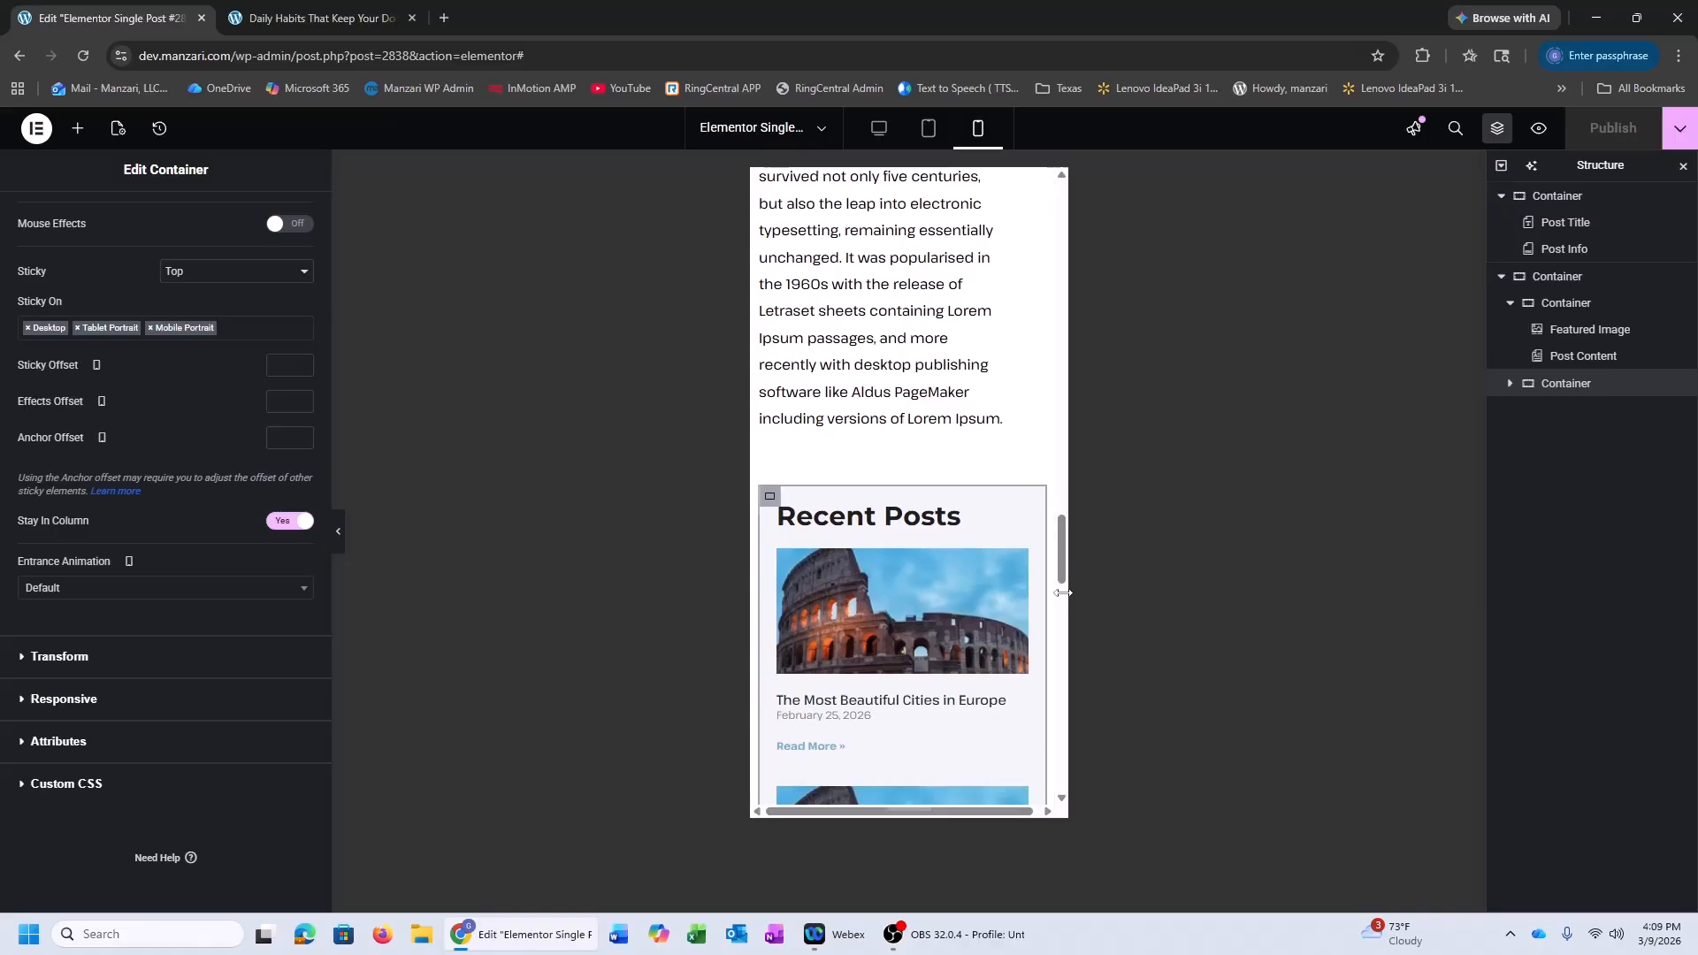
{"action": "left_click_drag", "start_coordinate": [1063, 581], "coordinate": [1070, 240]}
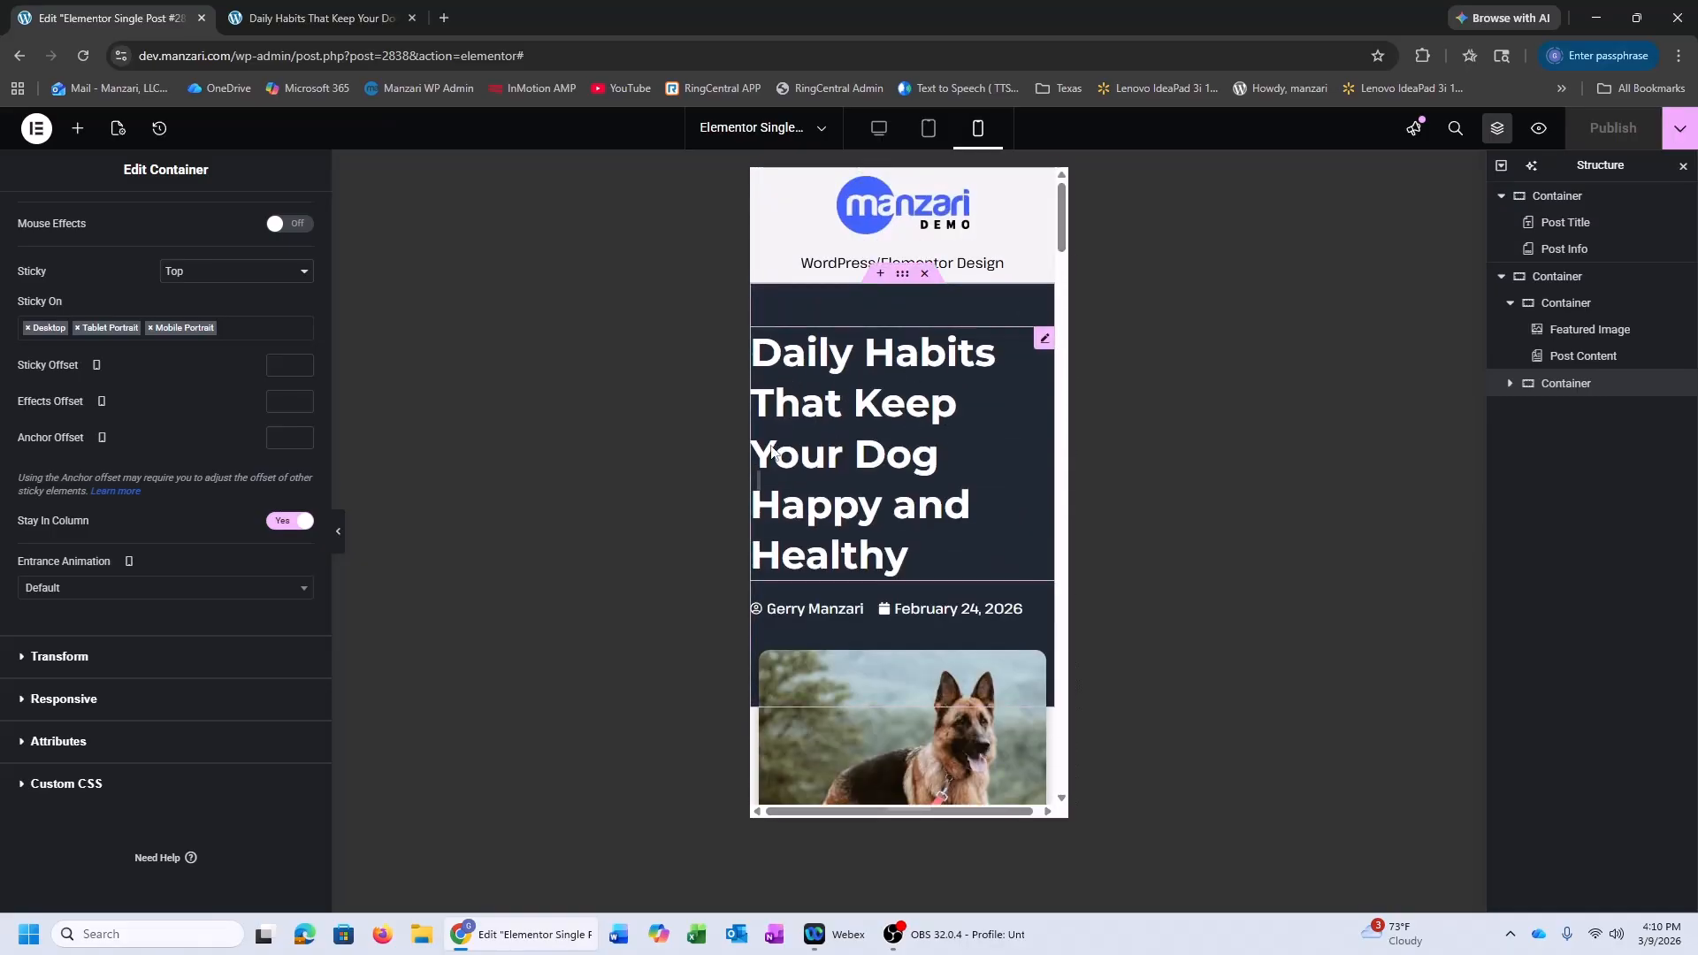
{"action": "left_click", "coordinate": [928, 129]}
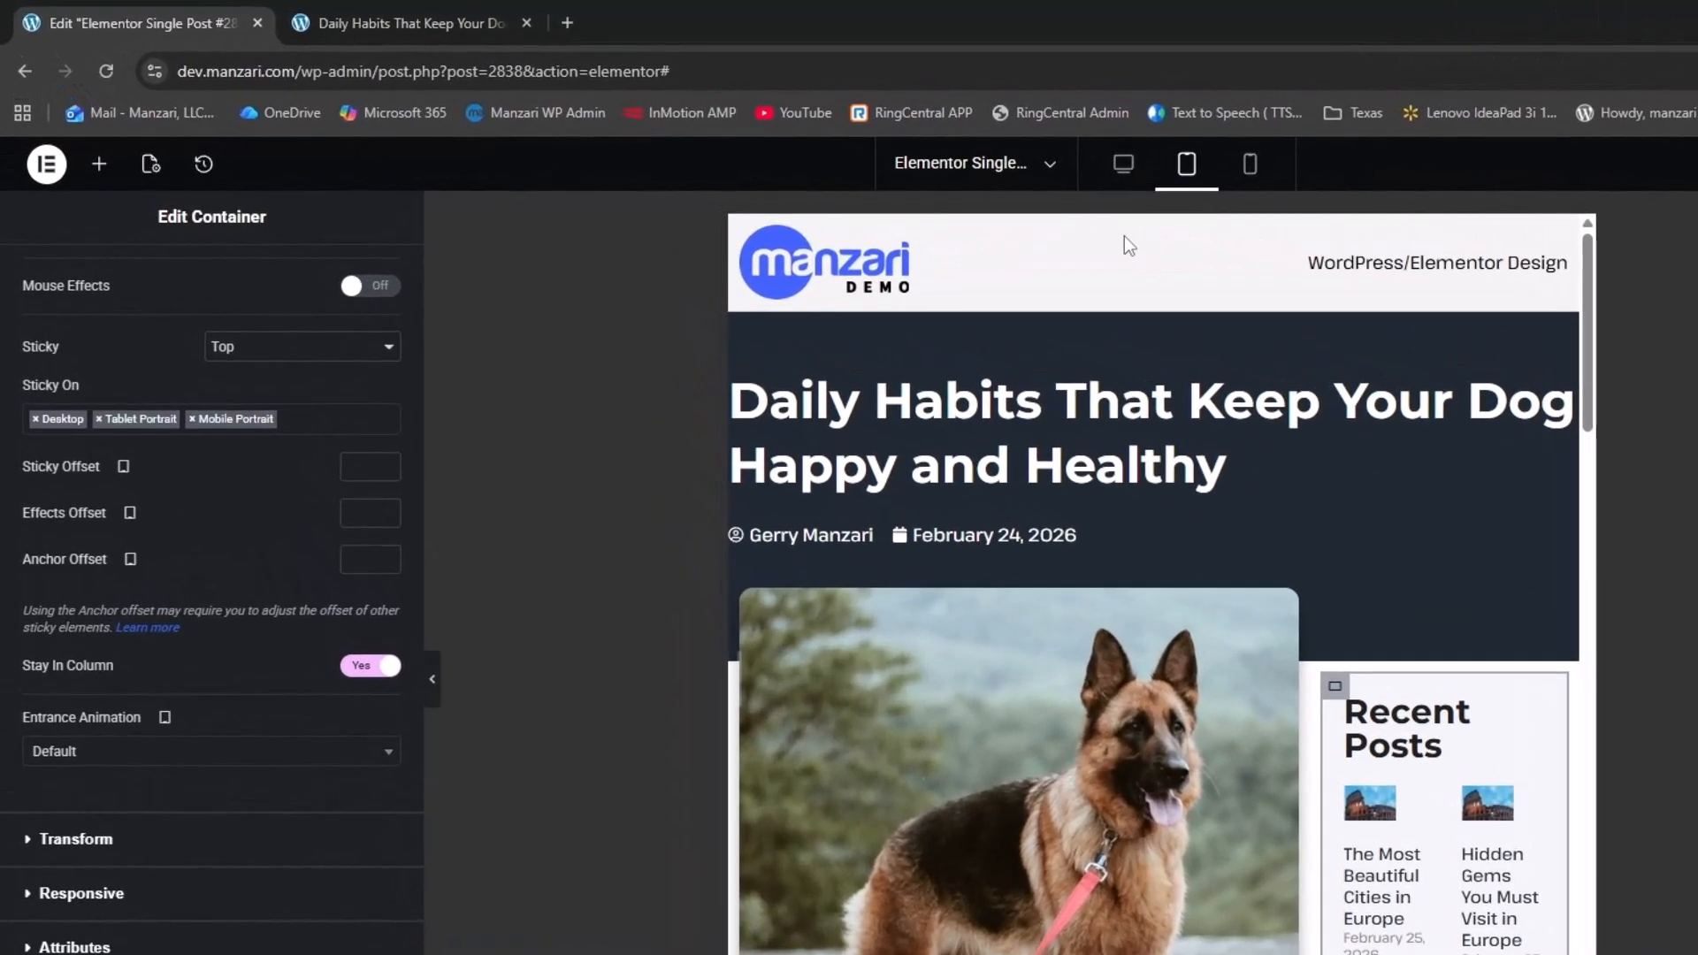
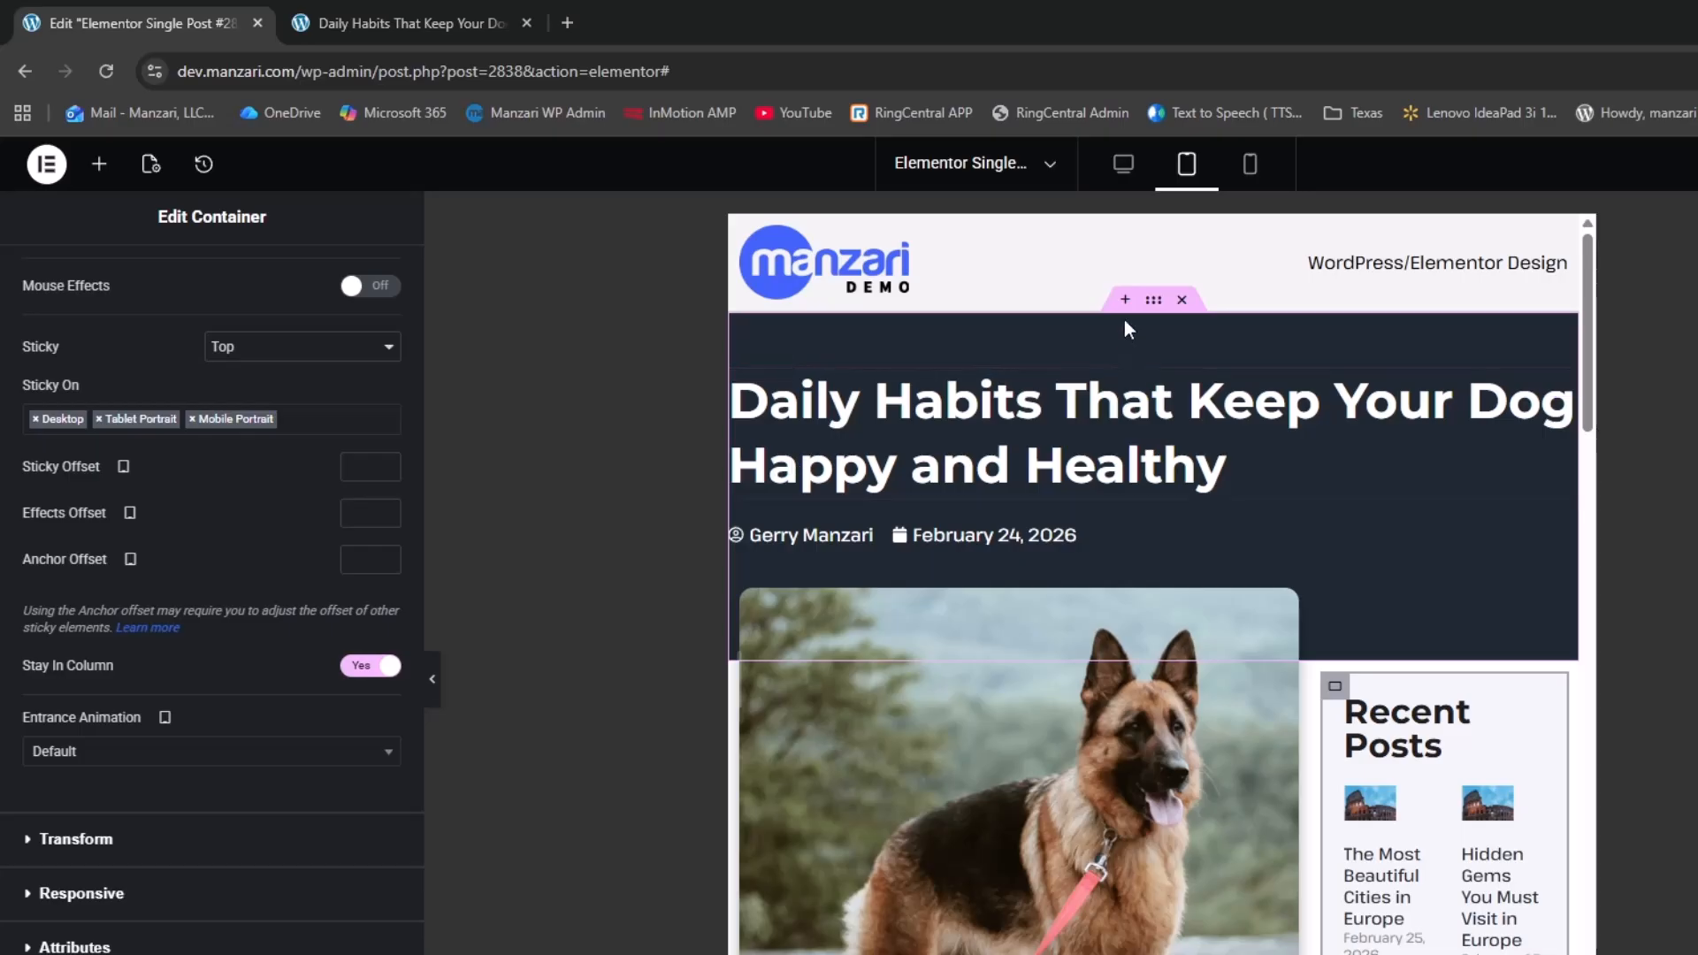
Give the dark title header tablet padding of 50 px top, right and left, and 100 px bottom
{"action": "left_click", "coordinate": [1155, 303]}
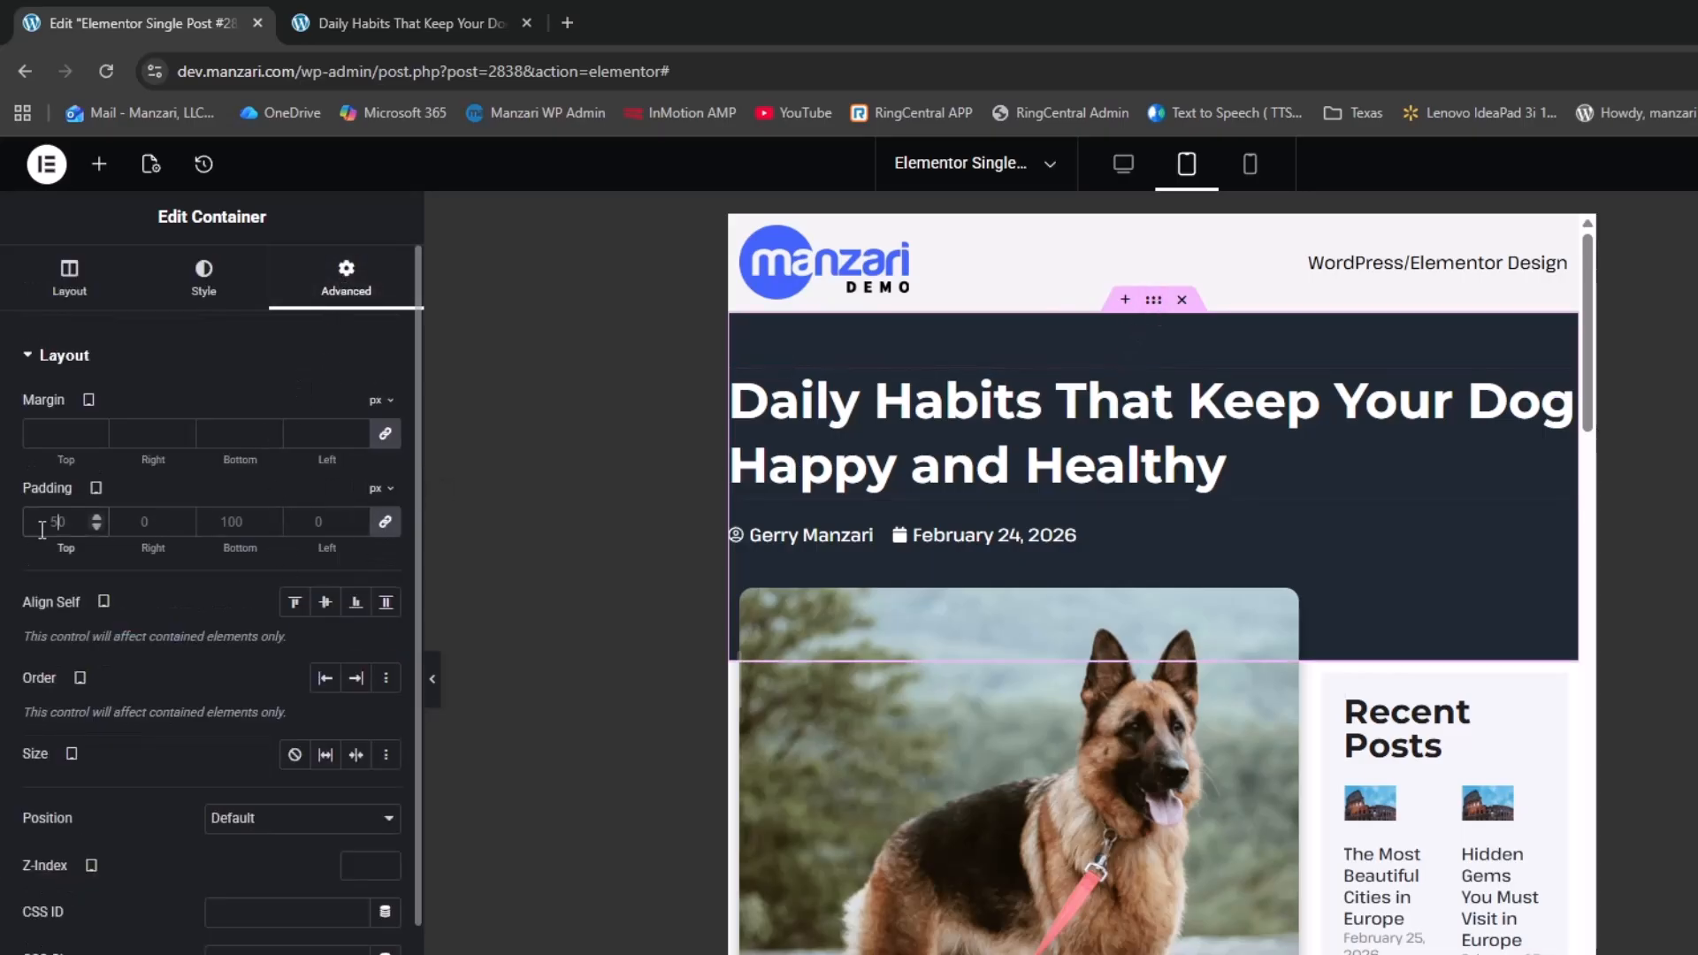
{"action": "left_click", "coordinate": [385, 522]}
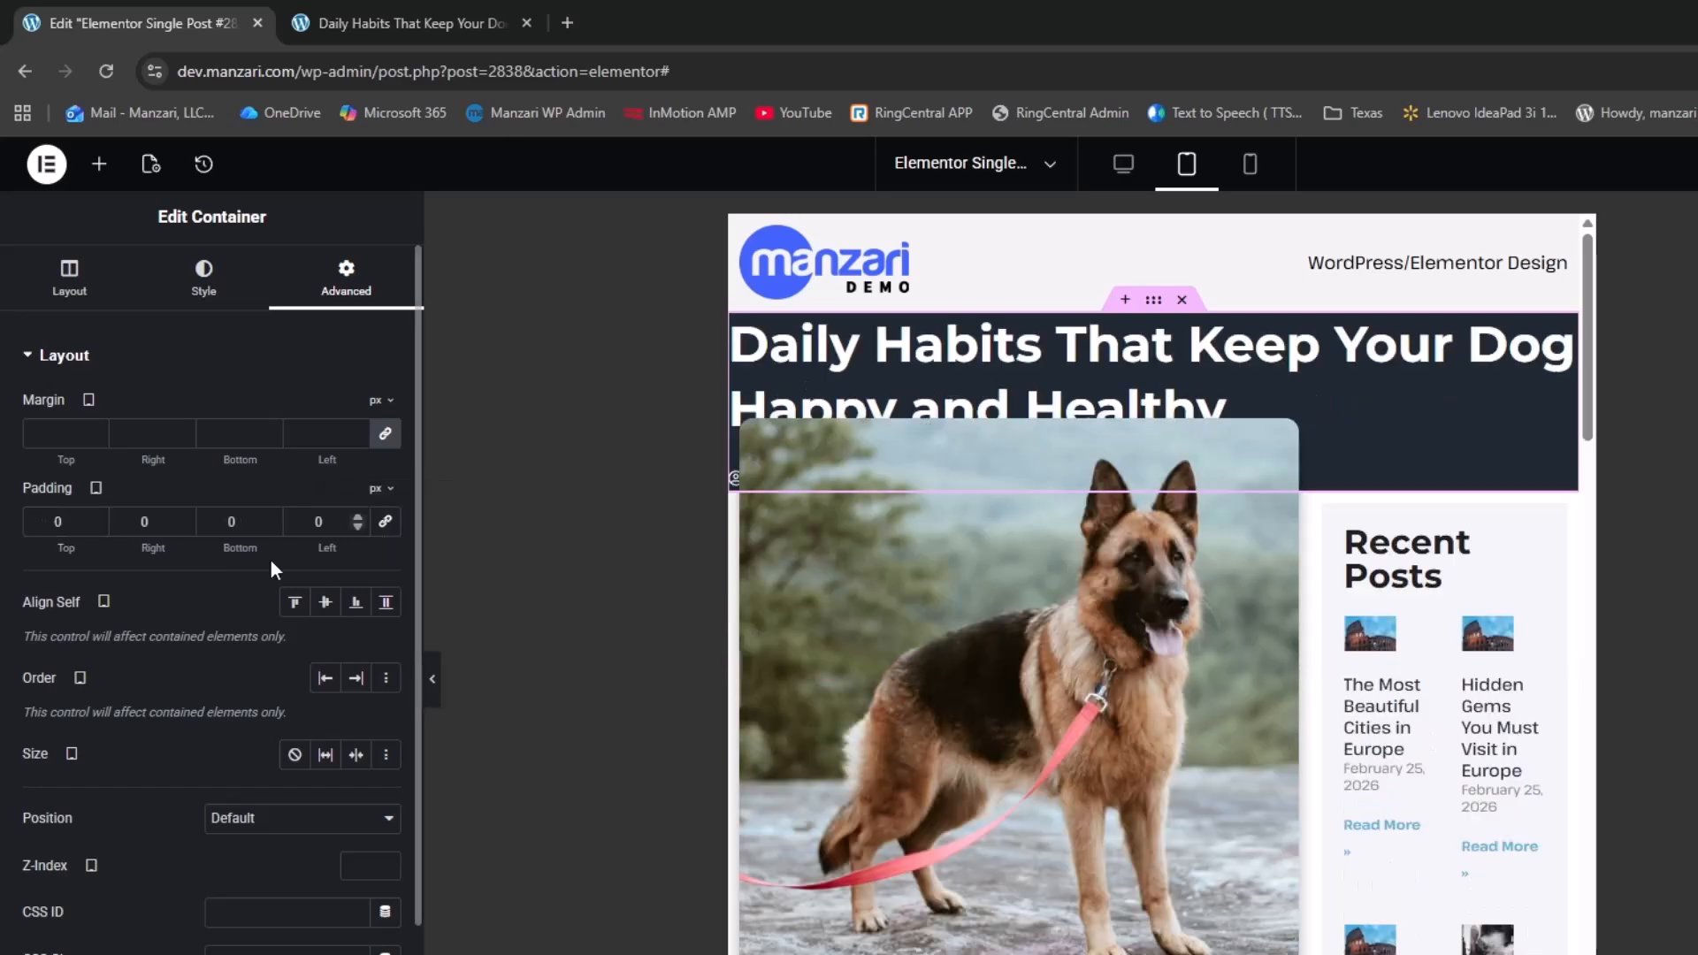
{"action": "type", "text": "50"}
{"action": "key", "text": "Tab"}
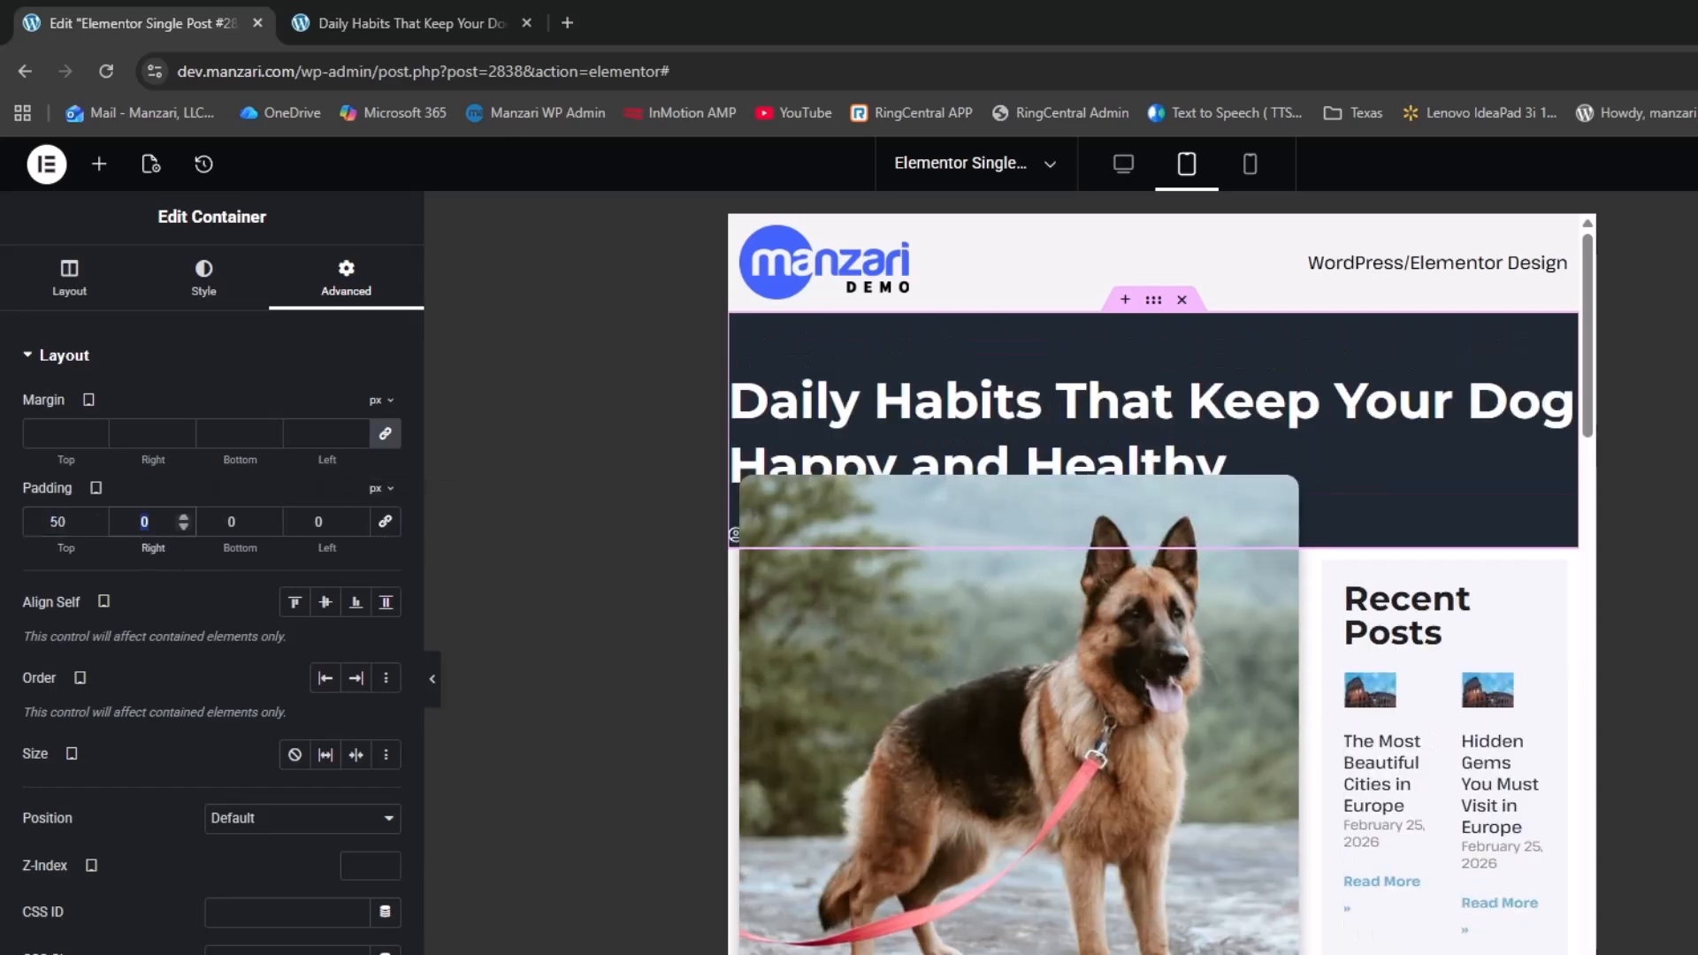
{"action": "type", "text": "50"}
{"action": "key", "text": "Tab"}
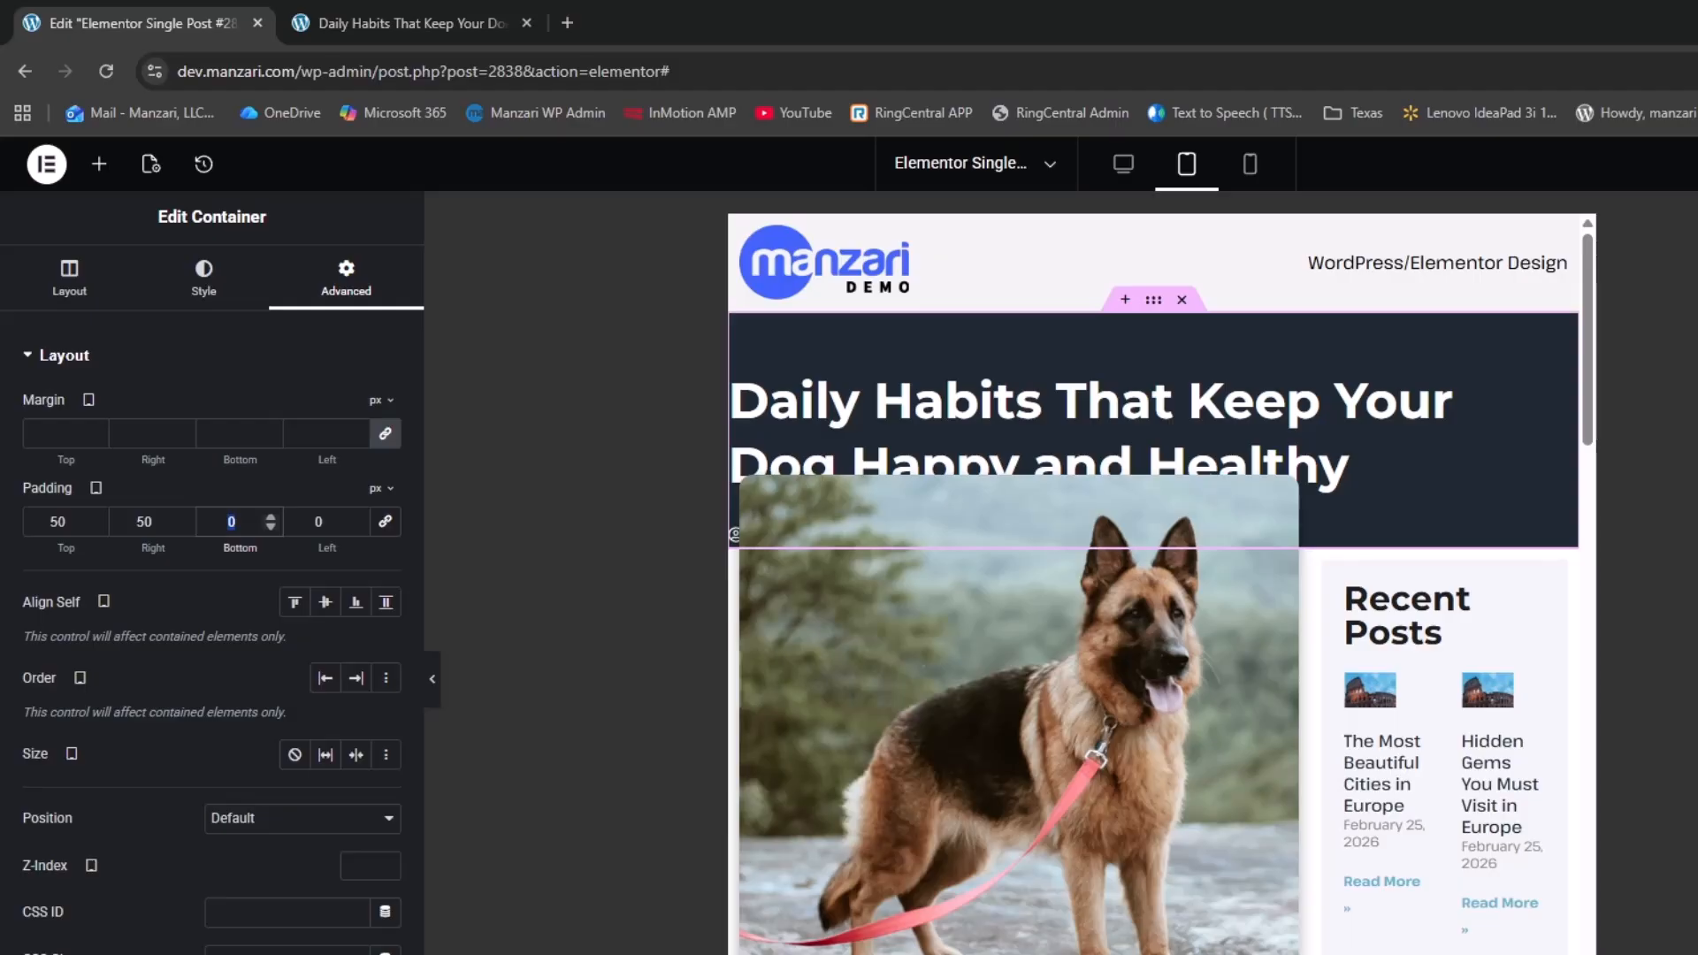
{"action": "key", "text": "Tab"}
{"action": "type", "text": "50"}
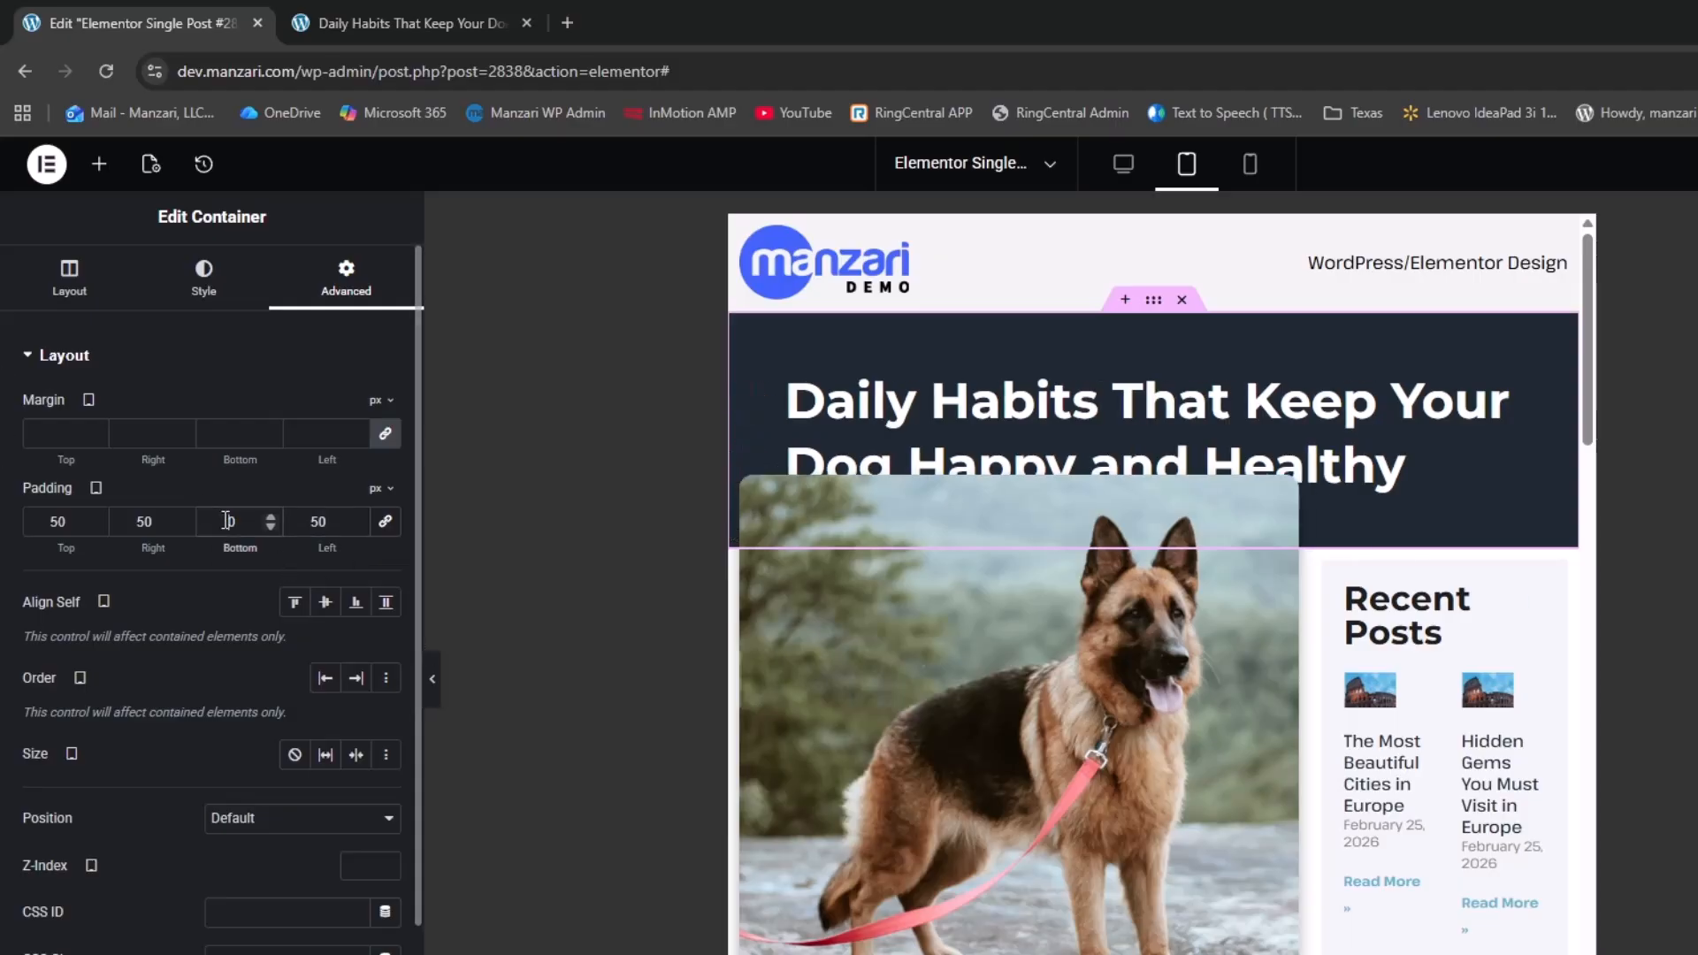
{"action": "type", "text": "100"}
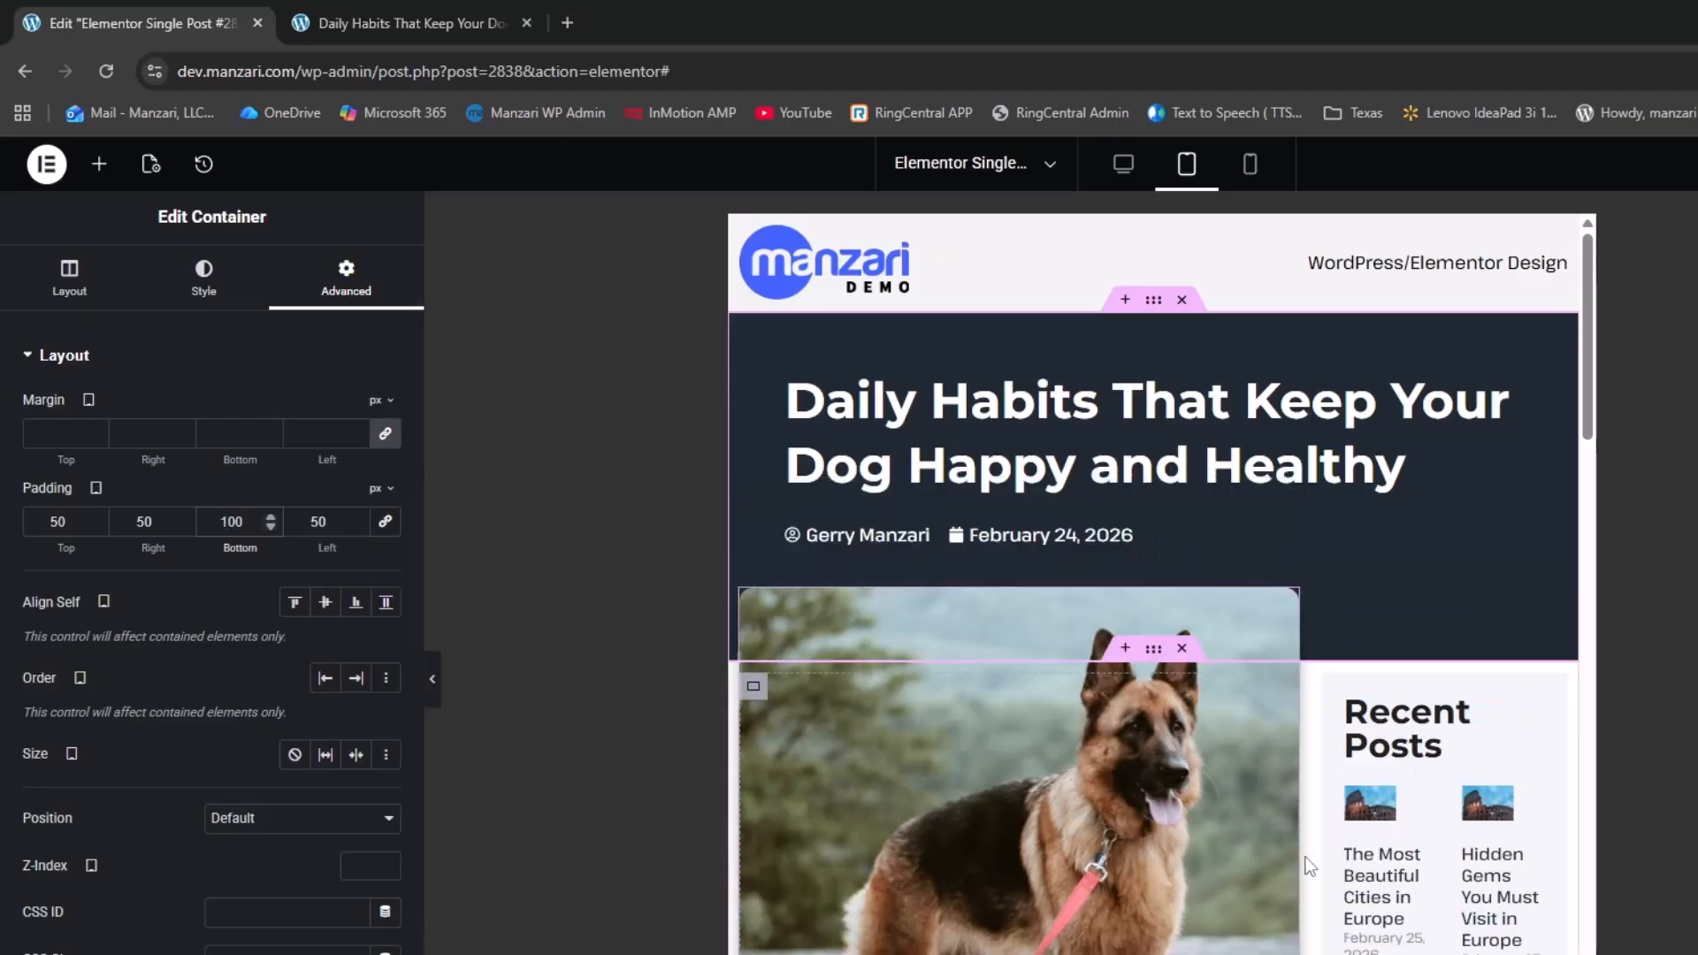
Set the content container's direction to Column so the post and Recent Posts stack vertically
{"action": "left_click", "coordinate": [1154, 655]}
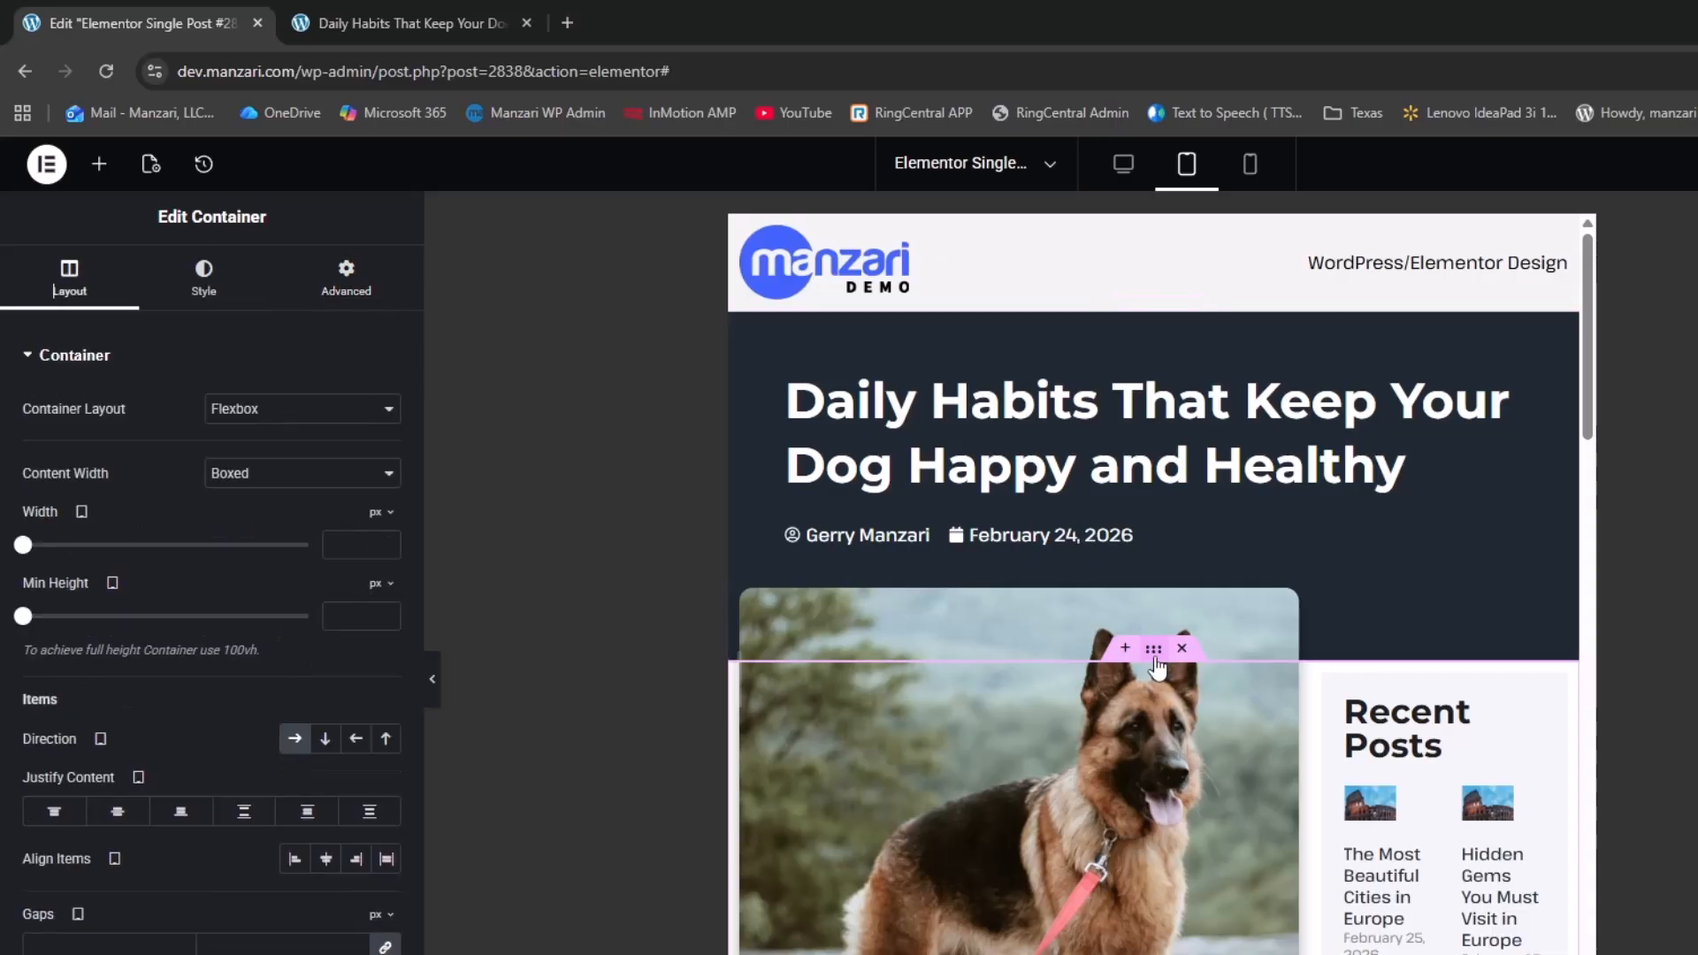
{"action": "left_click", "coordinate": [327, 738]}
{"action": "scroll", "coordinate": [1459, 752], "scroll_direction": "down", "scroll_amount": 5}
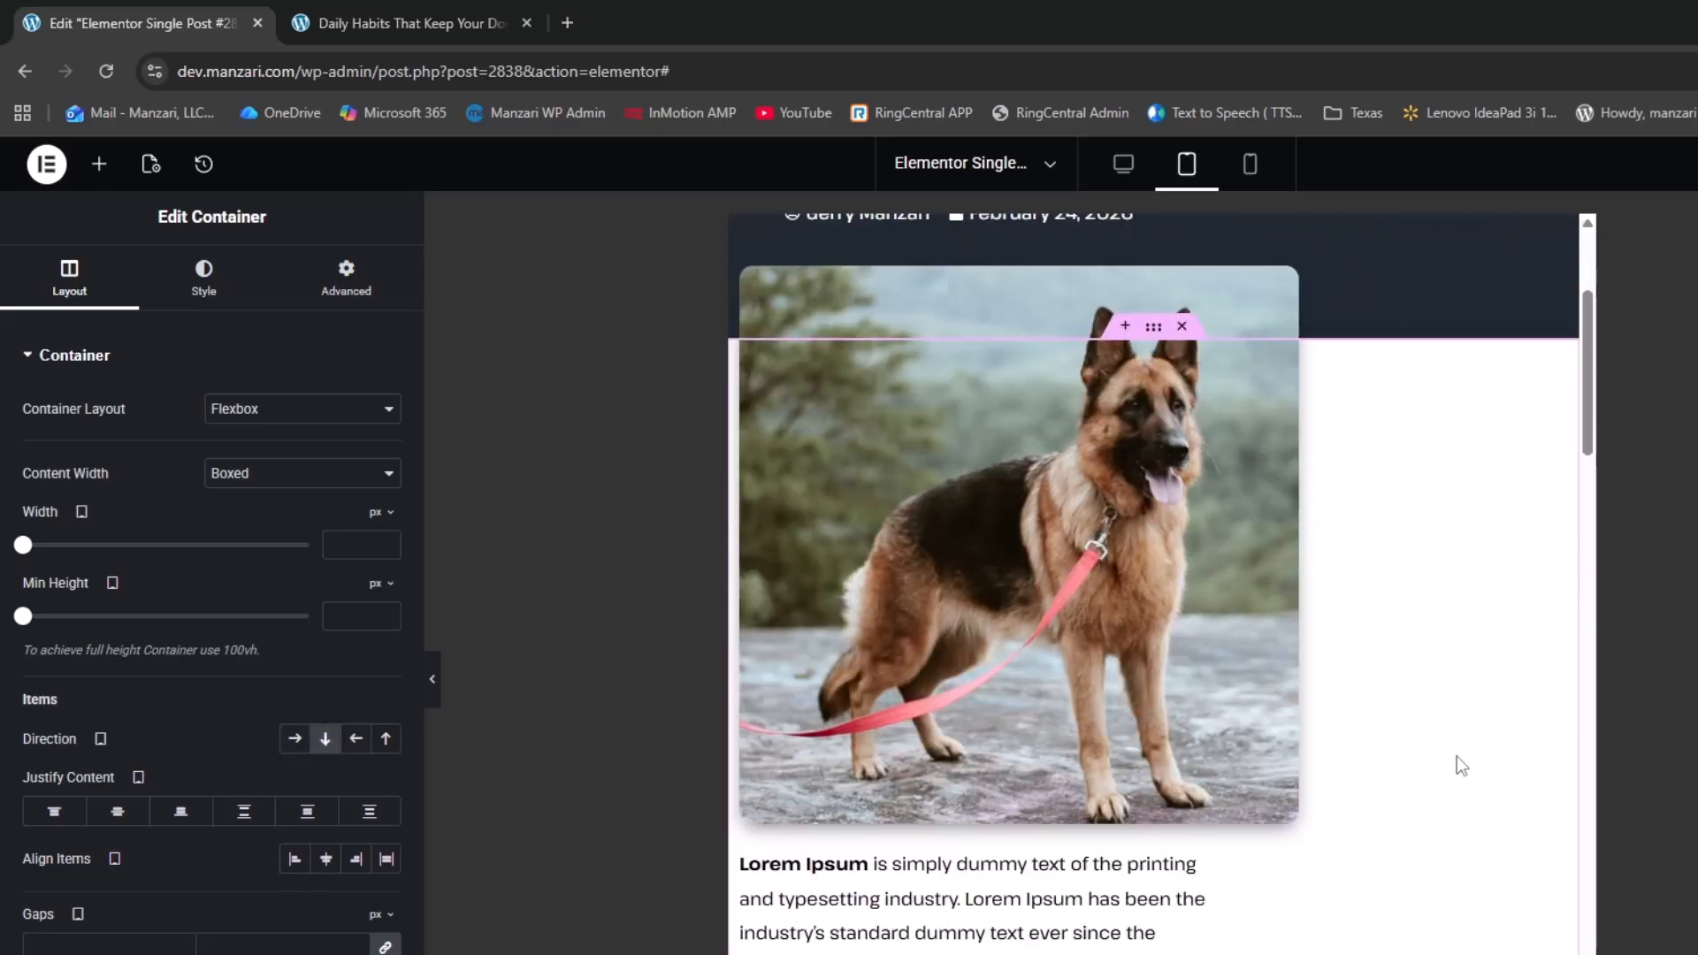
{"action": "scroll", "coordinate": [1448, 750], "scroll_direction": "down", "scroll_amount": 10}
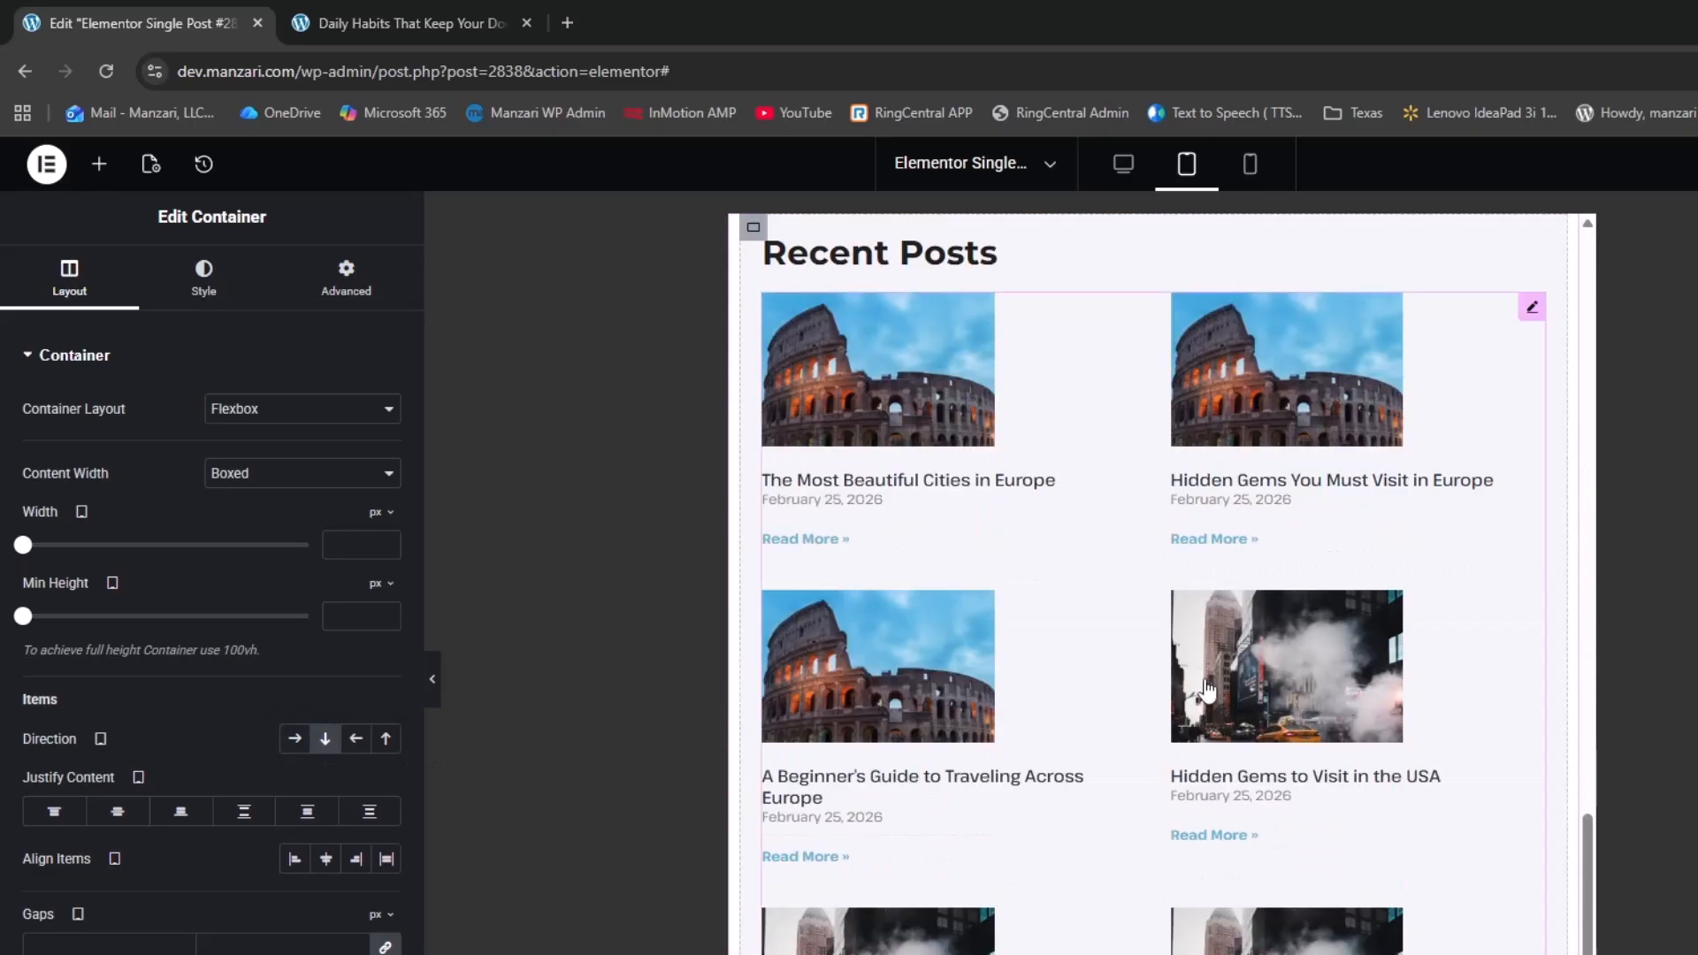
{"action": "scroll", "coordinate": [1194, 681], "scroll_direction": "up", "scroll_amount": 10}
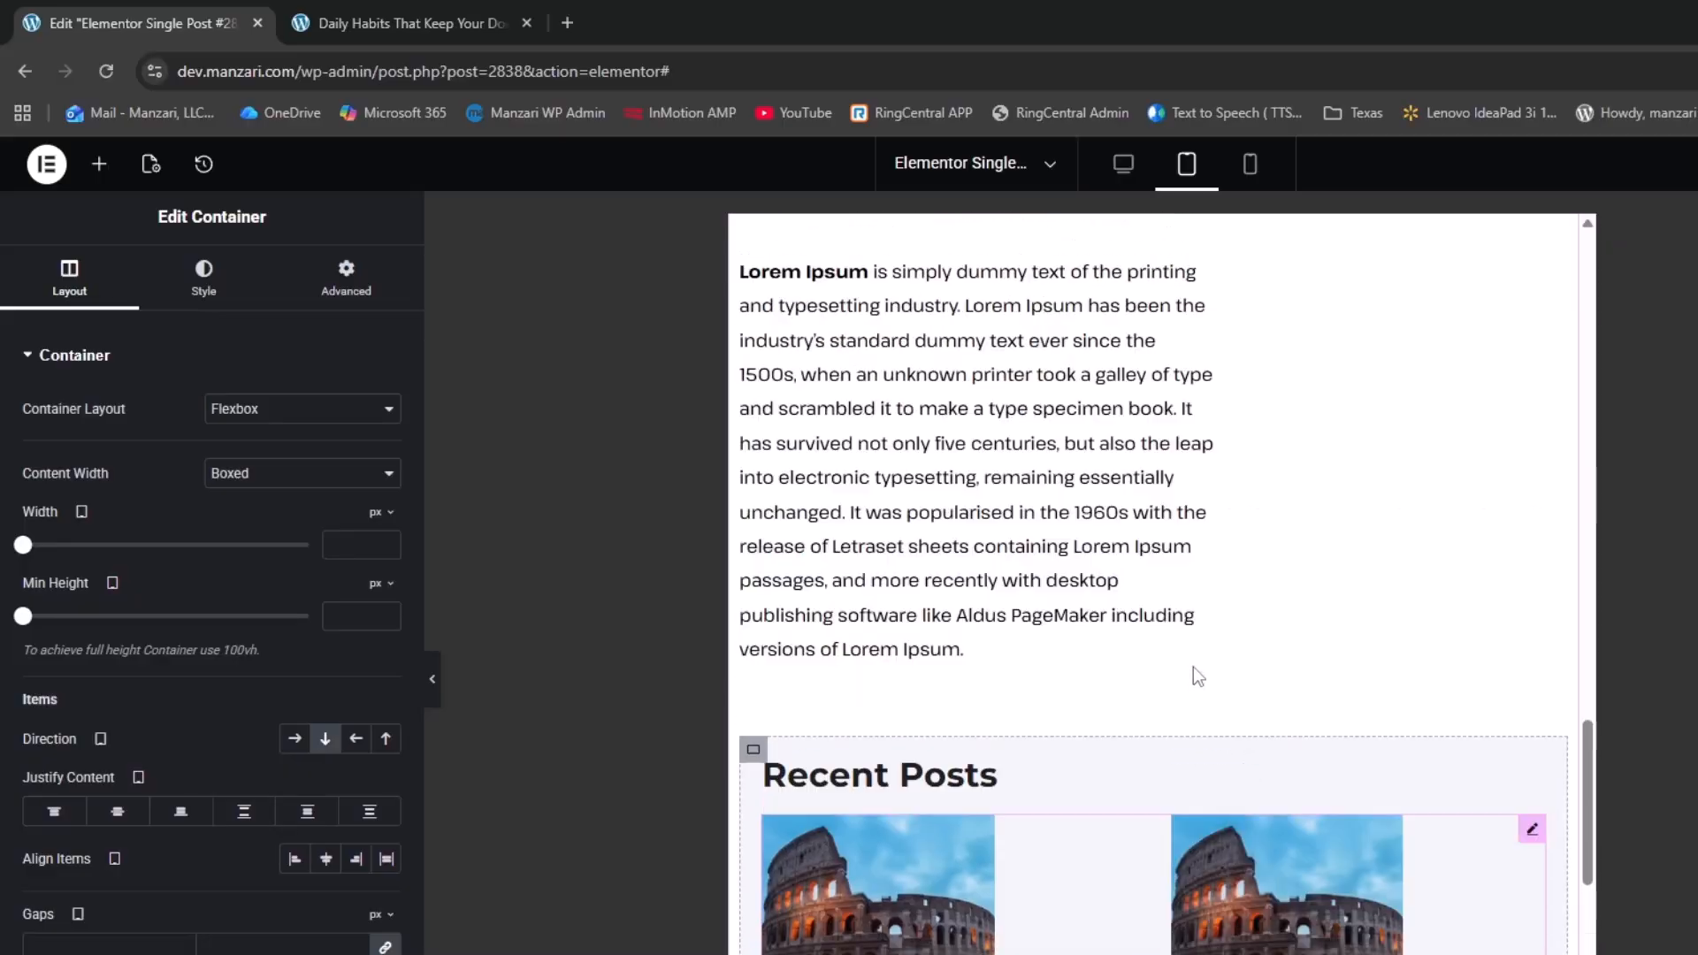
{"action": "scroll", "coordinate": [1193, 665], "scroll_direction": "up", "scroll_amount": 12}
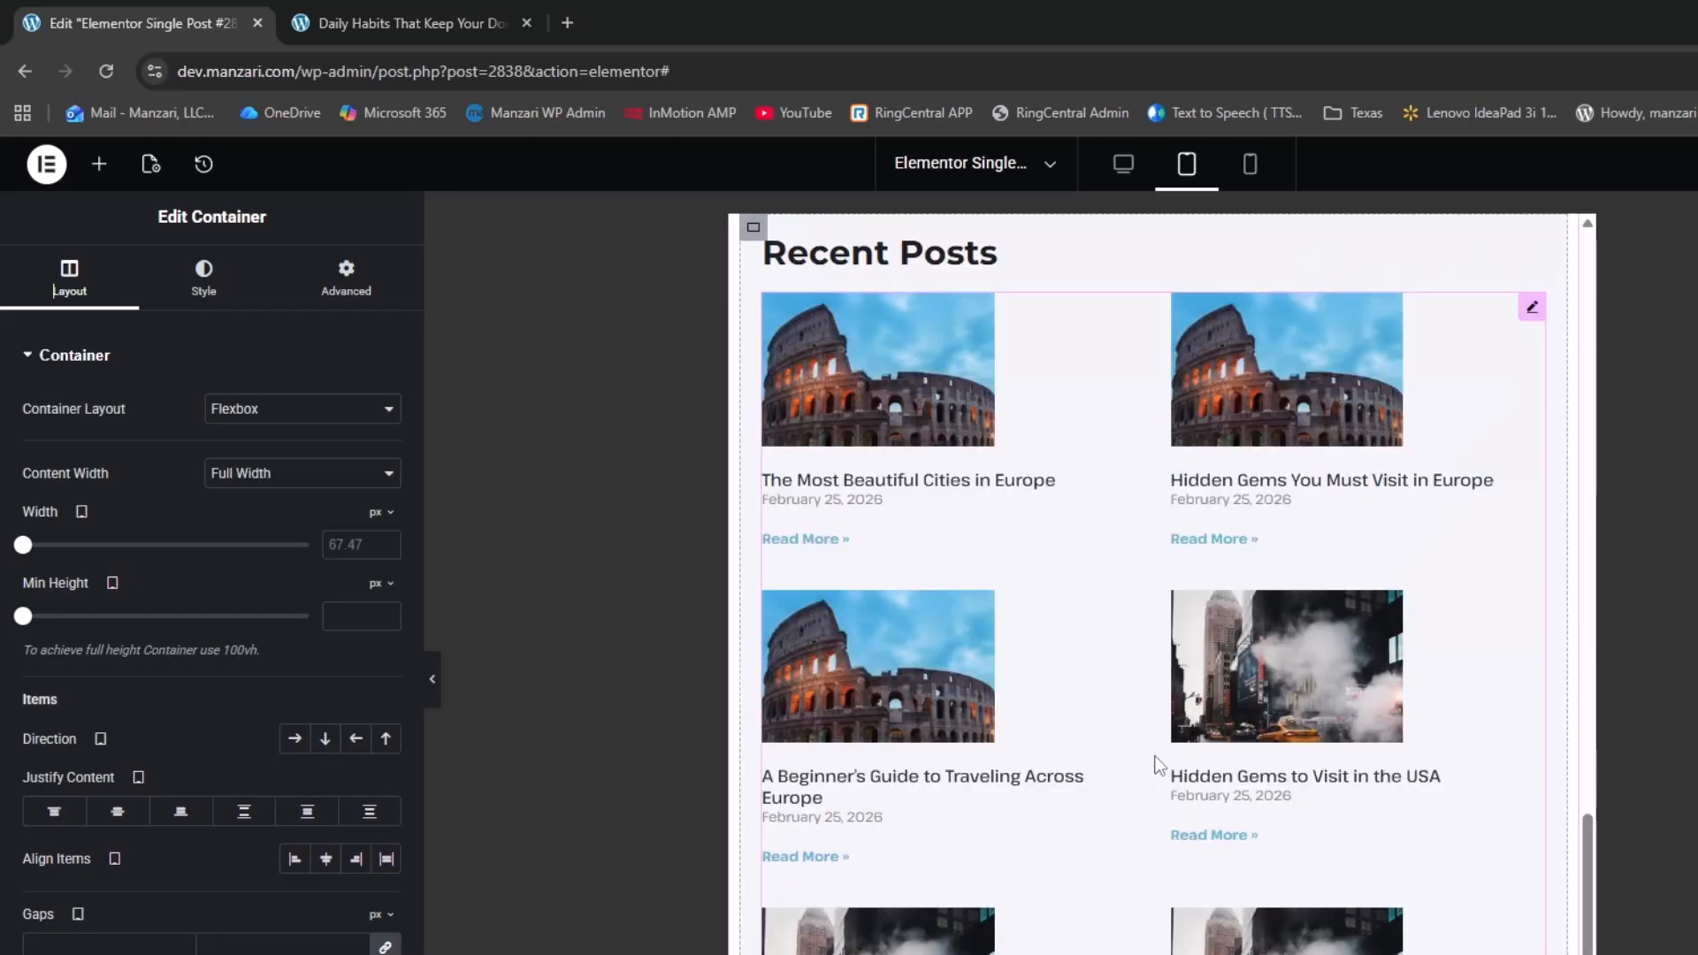
{"action": "scroll", "coordinate": [1079, 672], "scroll_direction": "up", "scroll_amount": 12}
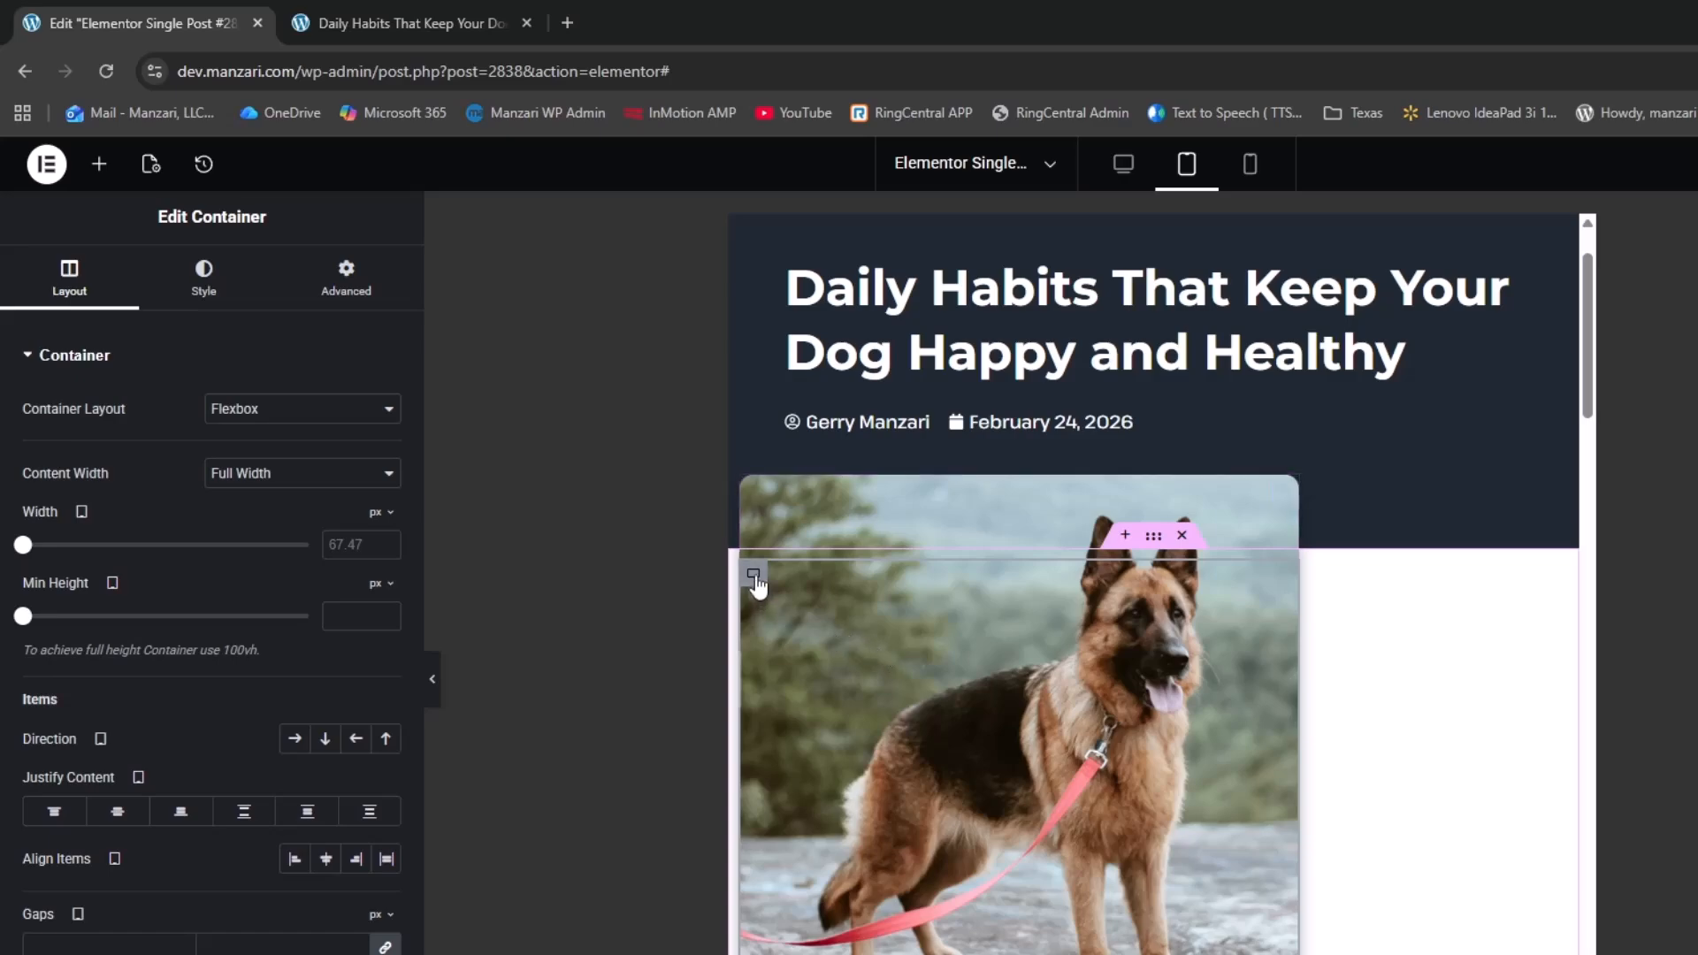
Set the content container's width to 100%
{"action": "left_click", "coordinate": [387, 535]}
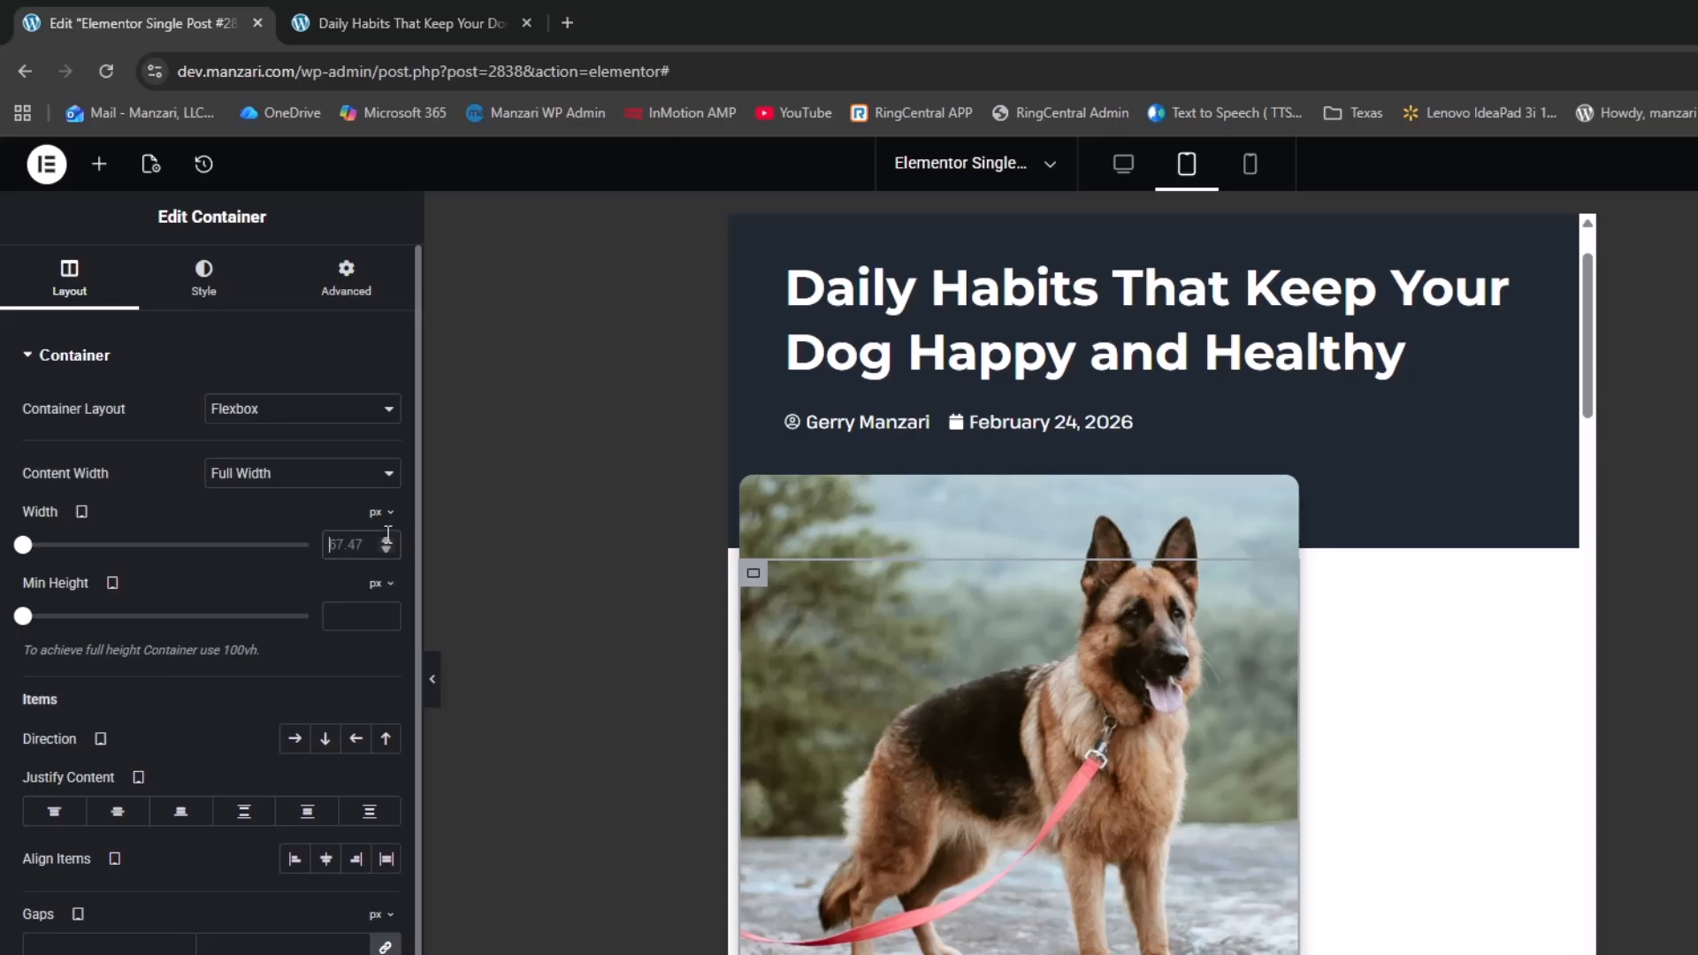
{"action": "left_click", "coordinate": [386, 515]}
{"action": "left_click", "coordinate": [379, 549]}
{"action": "left_click", "coordinate": [370, 544]}
{"action": "type", "text": "100"}
{"action": "scroll", "coordinate": [906, 748], "scroll_direction": "down", "scroll_amount": 6}
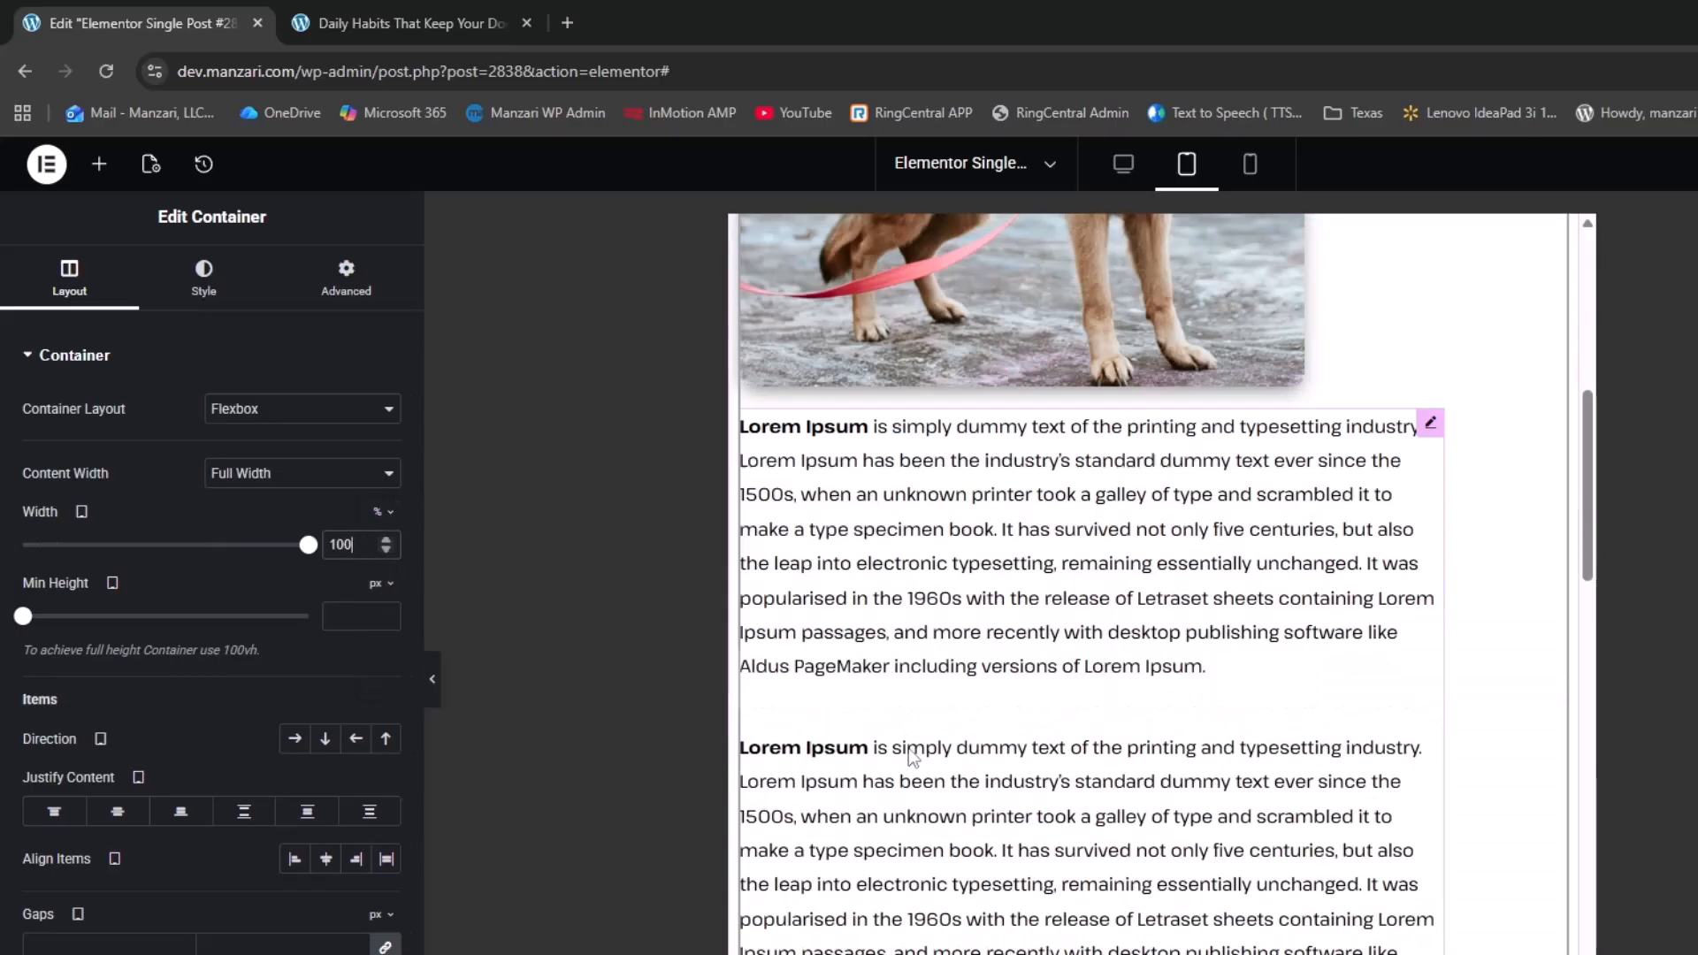
{"action": "scroll", "coordinate": [904, 734], "scroll_direction": "up", "scroll_amount": 5}
{"action": "left_click", "coordinate": [899, 709]}
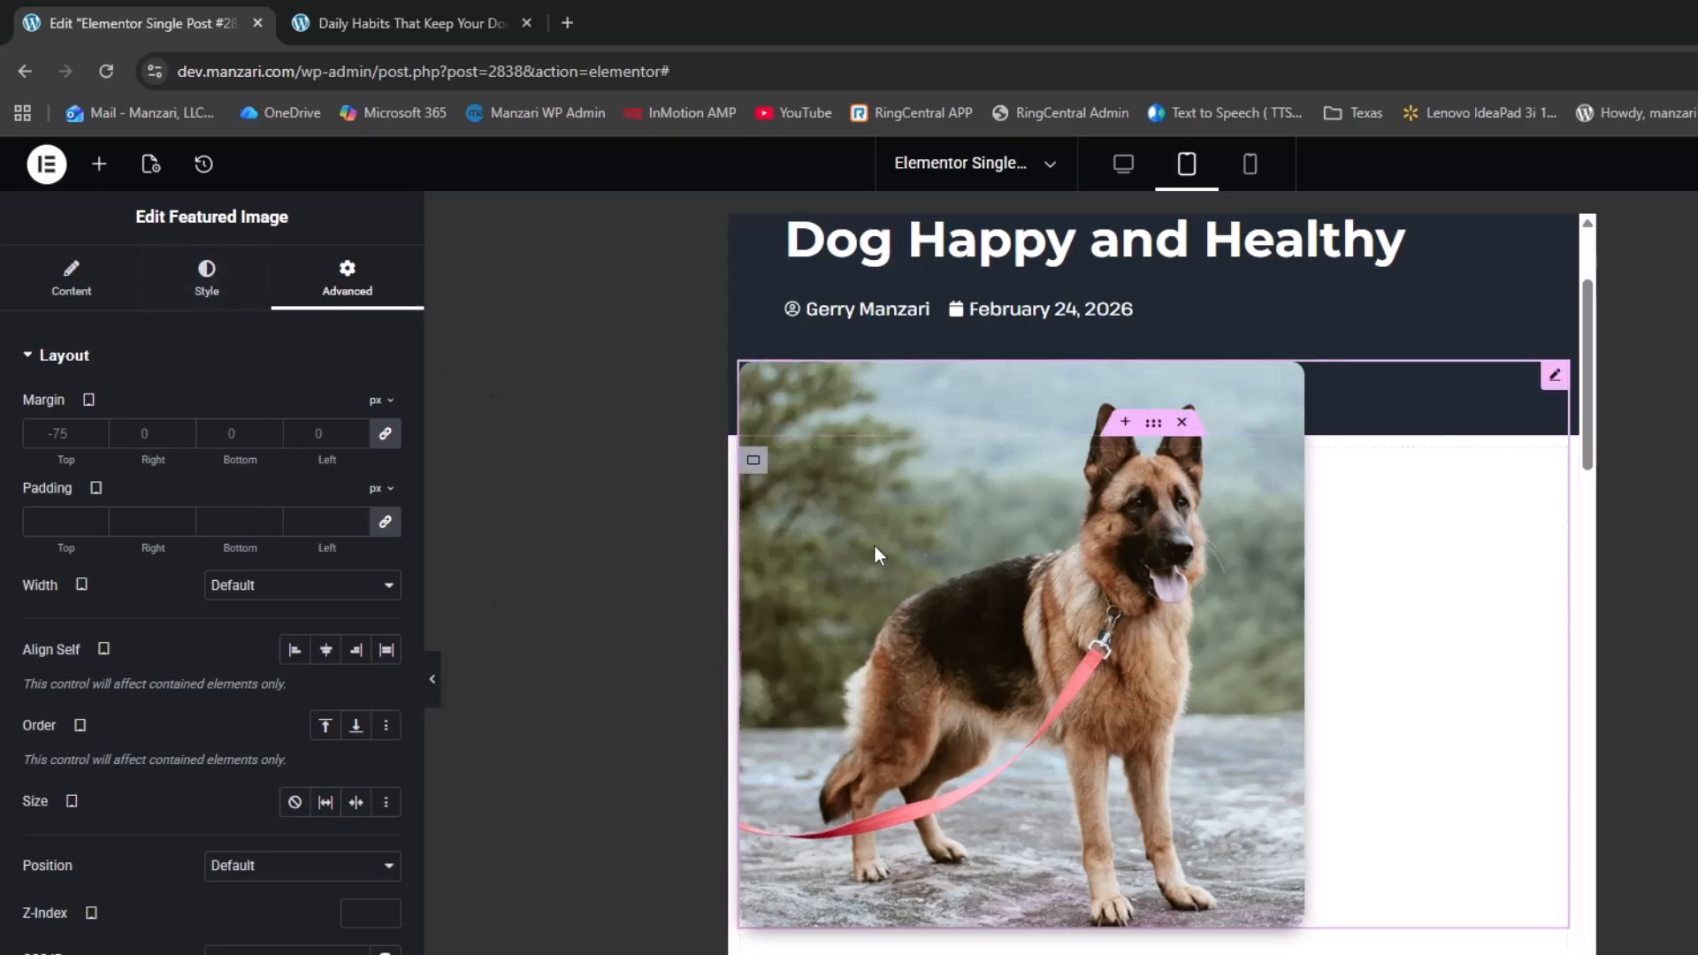
Center-align the featured image
{"action": "left_click", "coordinate": [195, 292]}
{"action": "left_click", "coordinate": [355, 414]}
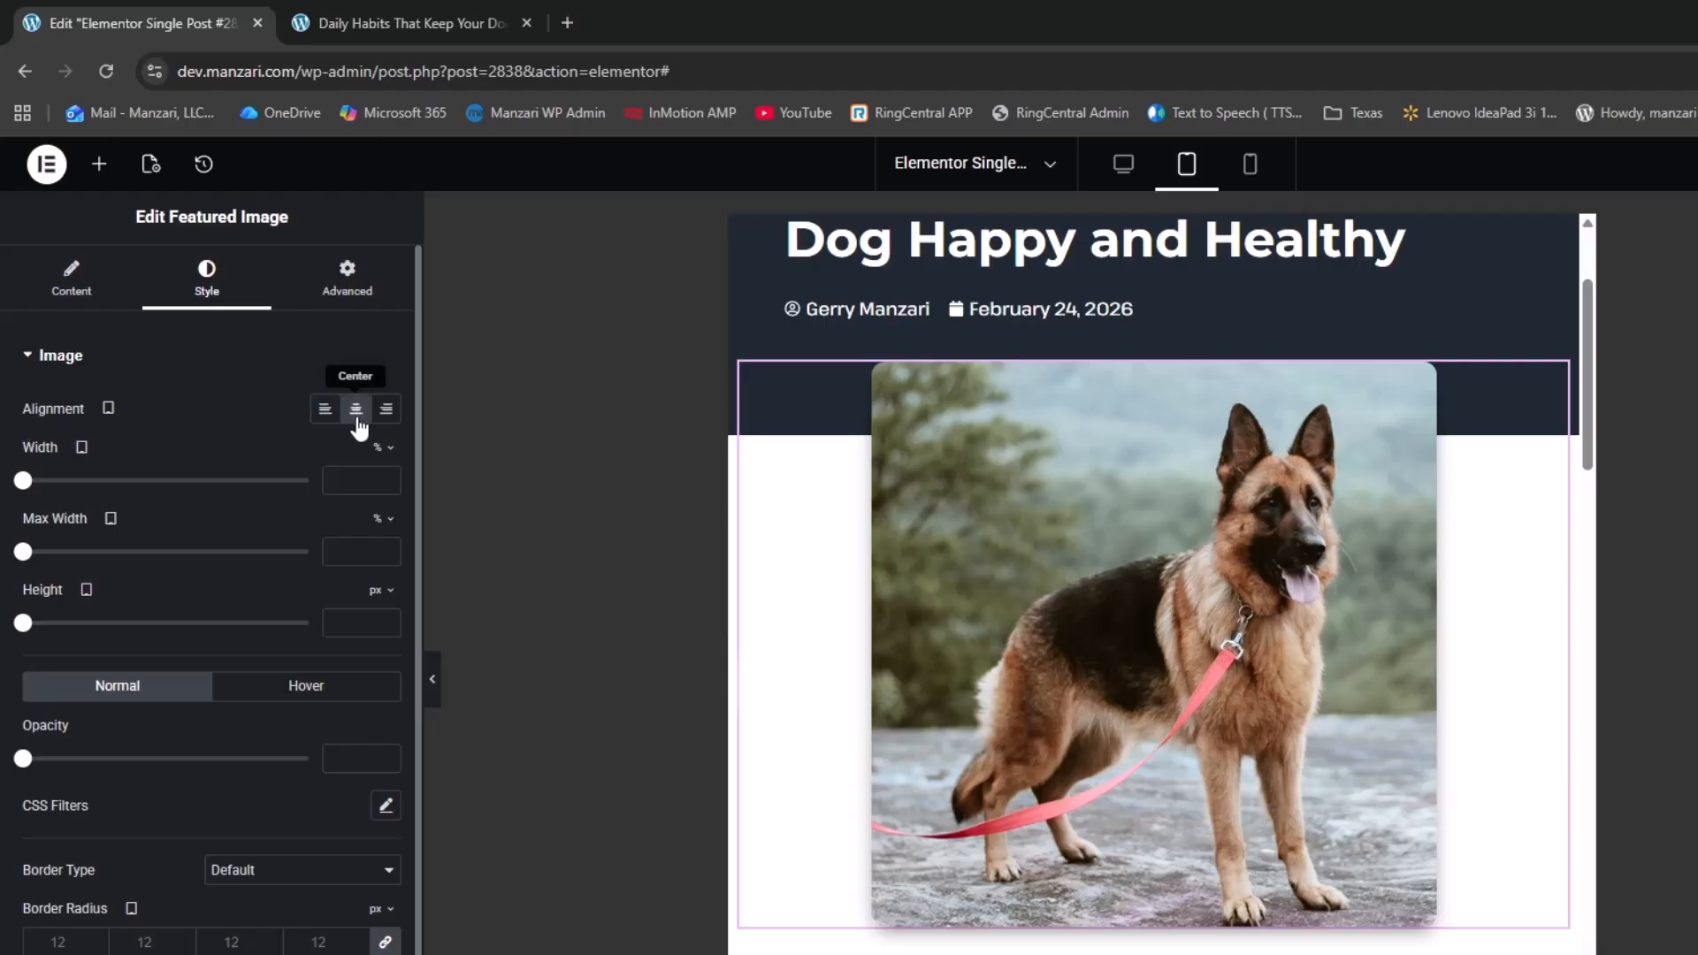
{"action": "scroll", "coordinate": [1028, 812], "scroll_direction": "down", "scroll_amount": 3}
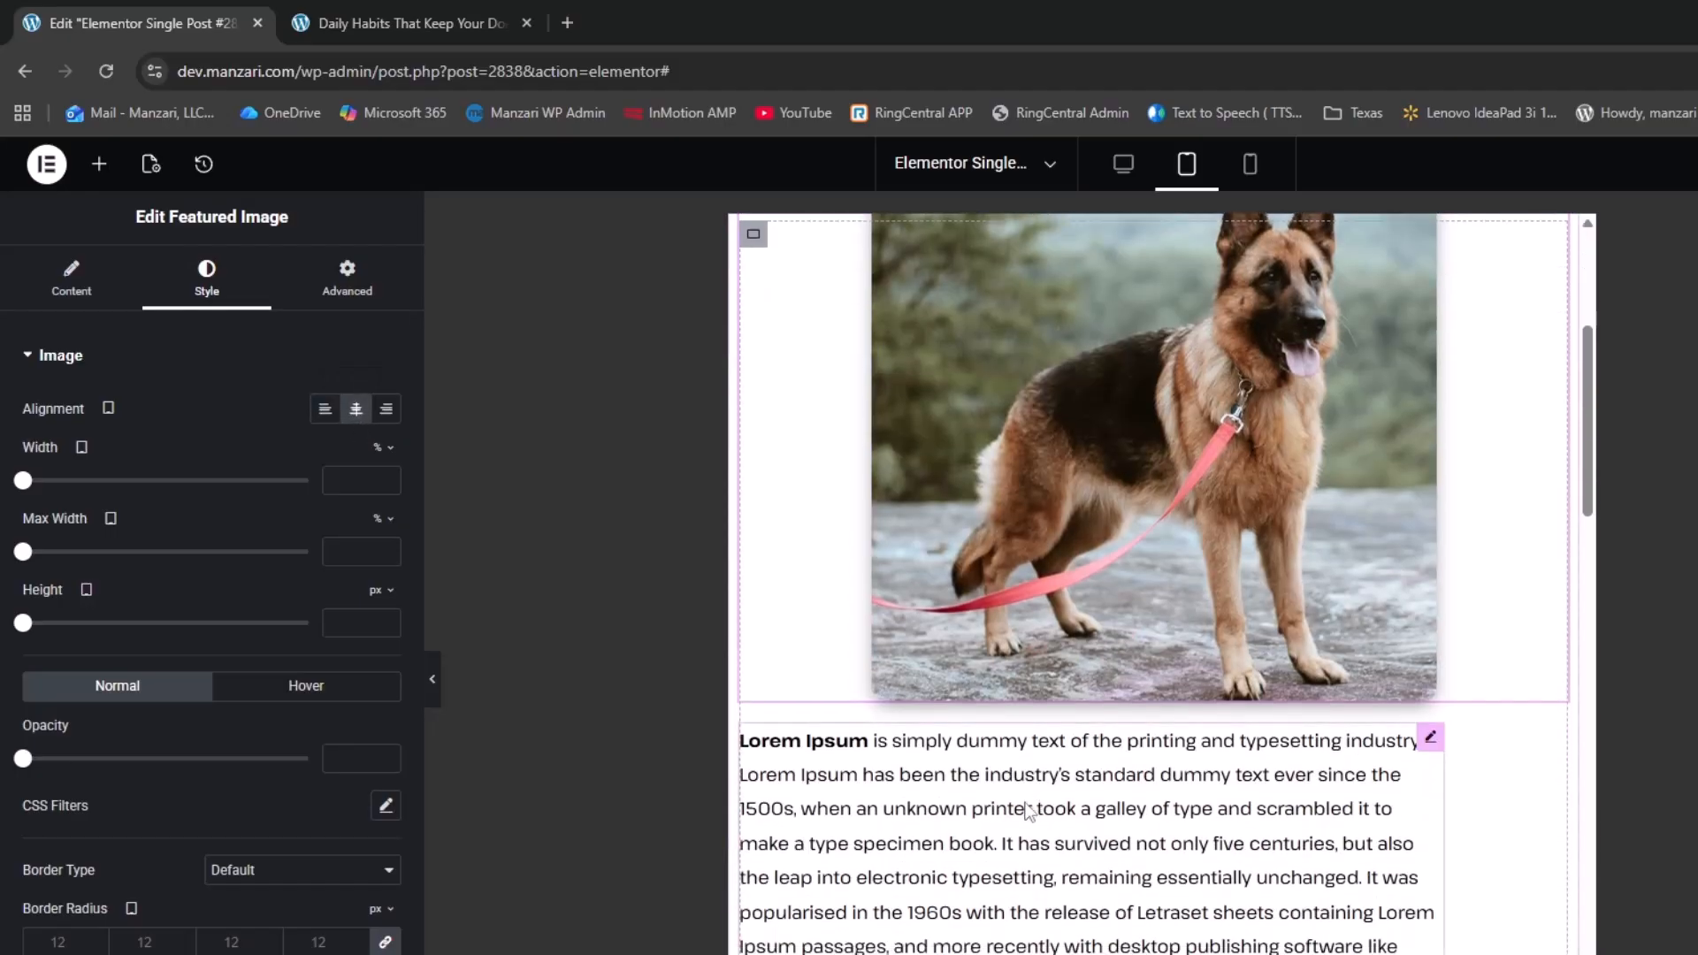
Give the Post Content widget a custom width of 100%
{"action": "left_click", "coordinate": [1430, 736]}
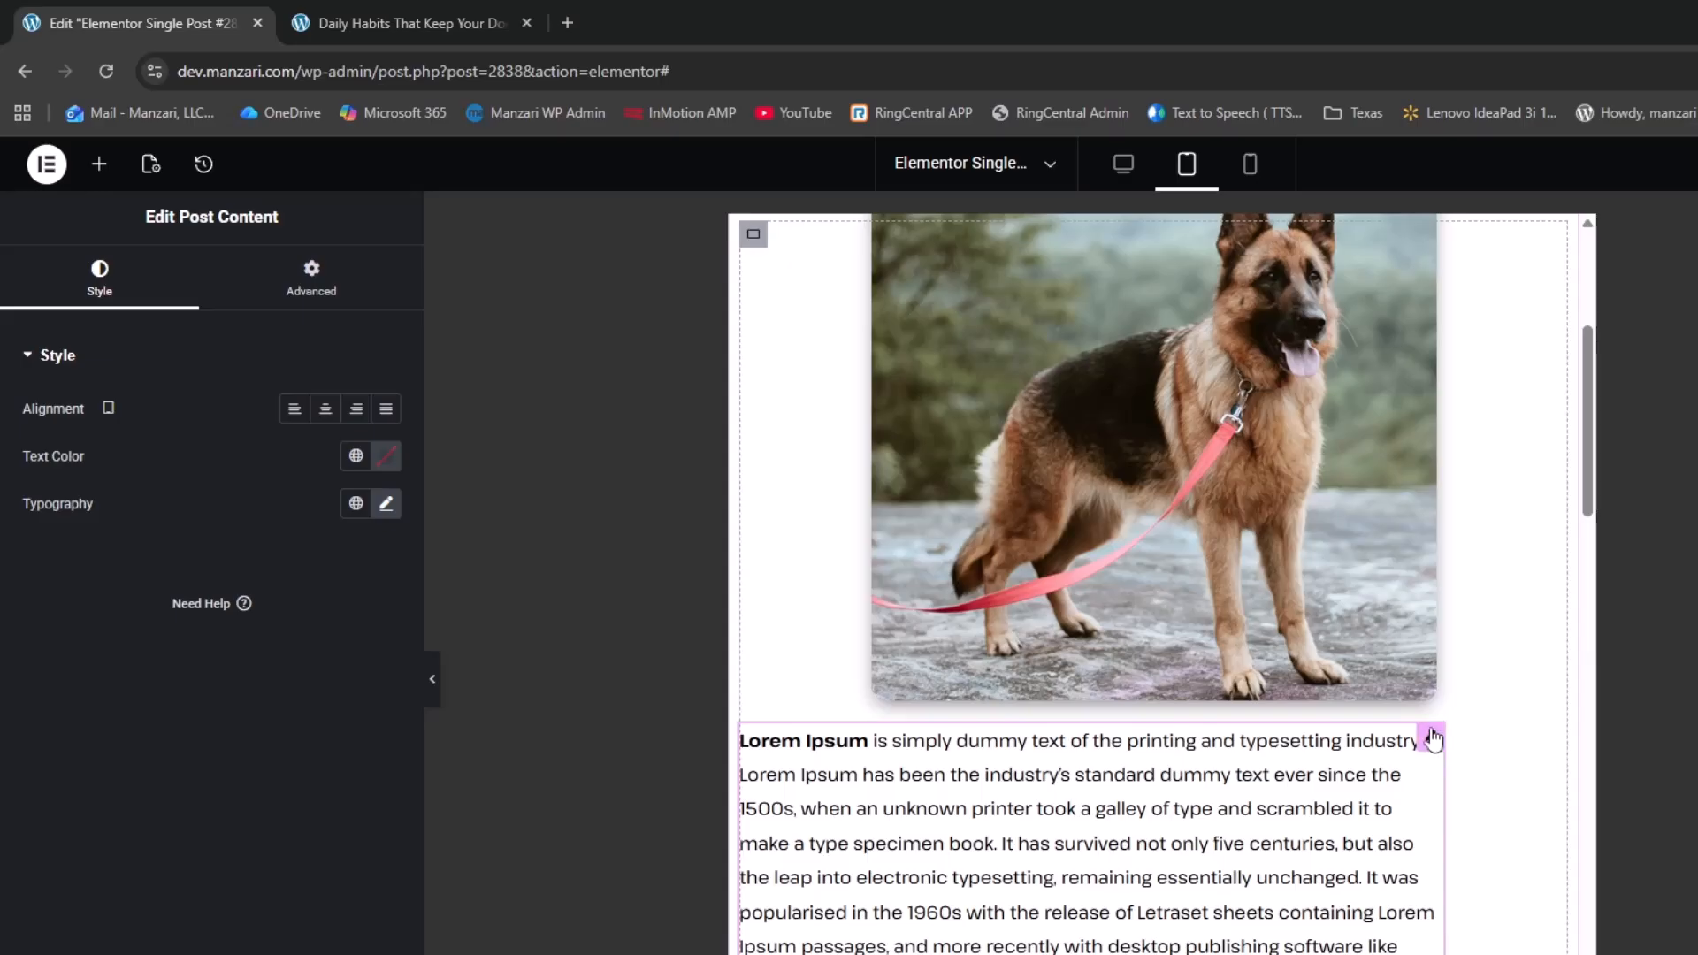
{"action": "left_click", "coordinate": [332, 300]}
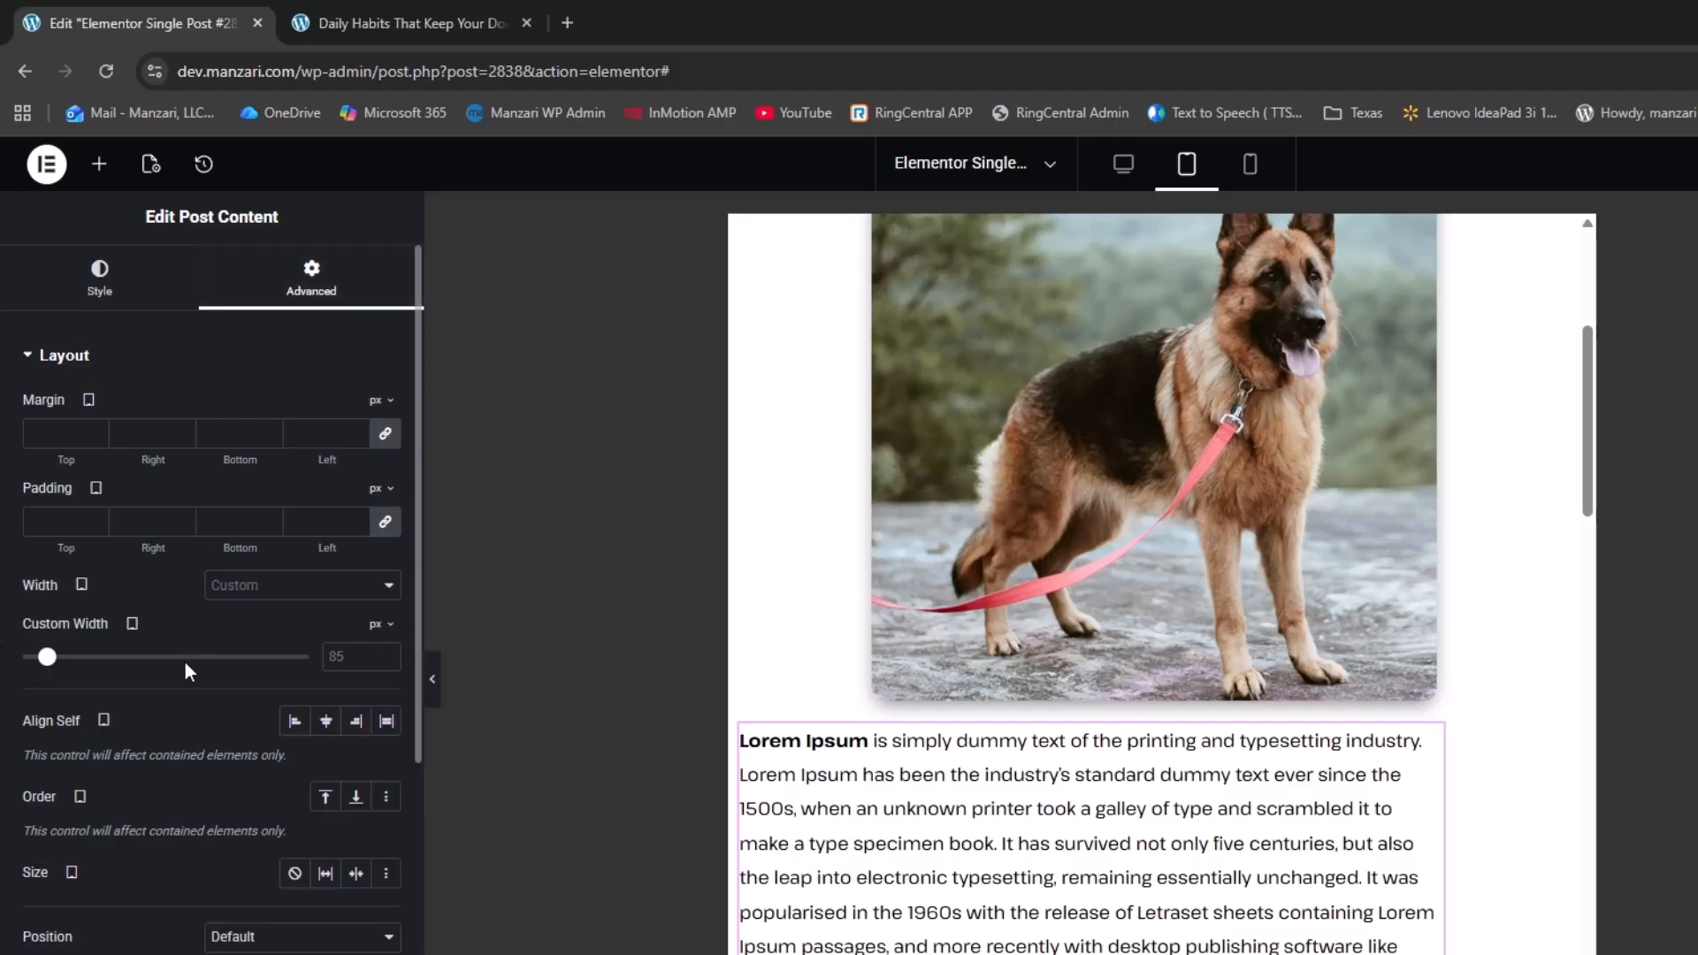
{"action": "left_click", "coordinate": [389, 630]}
{"action": "left_click", "coordinate": [375, 658]}
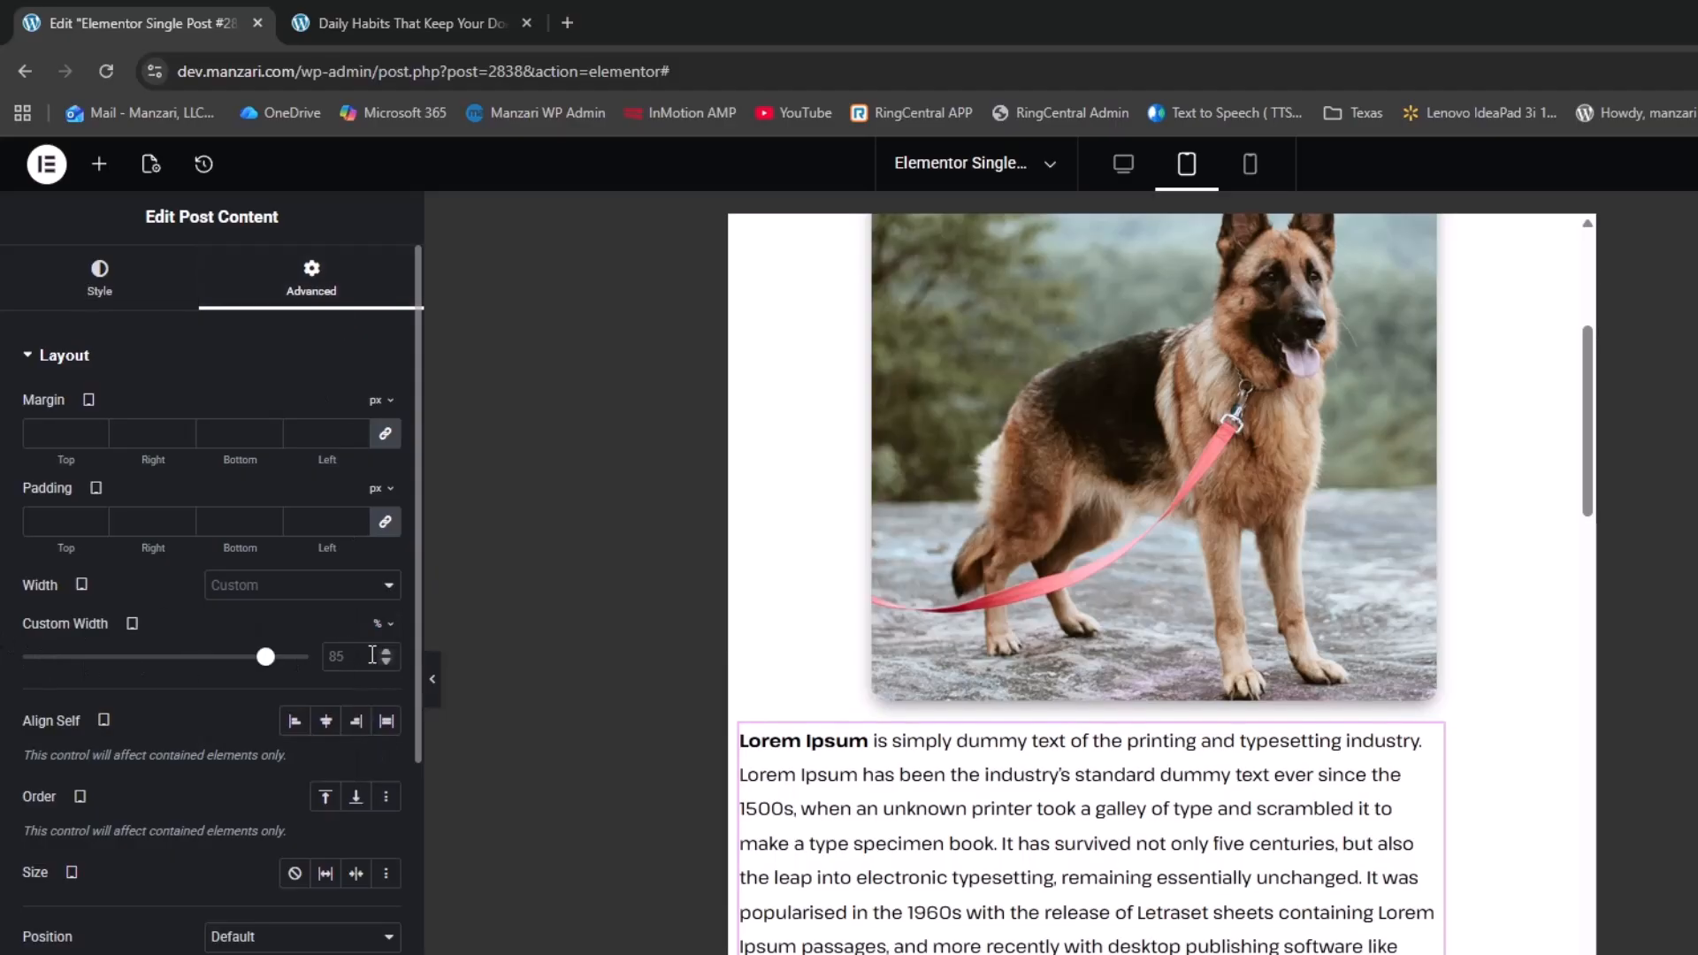
{"action": "double_click", "coordinate": [373, 655]}
{"action": "type", "text": "100"}
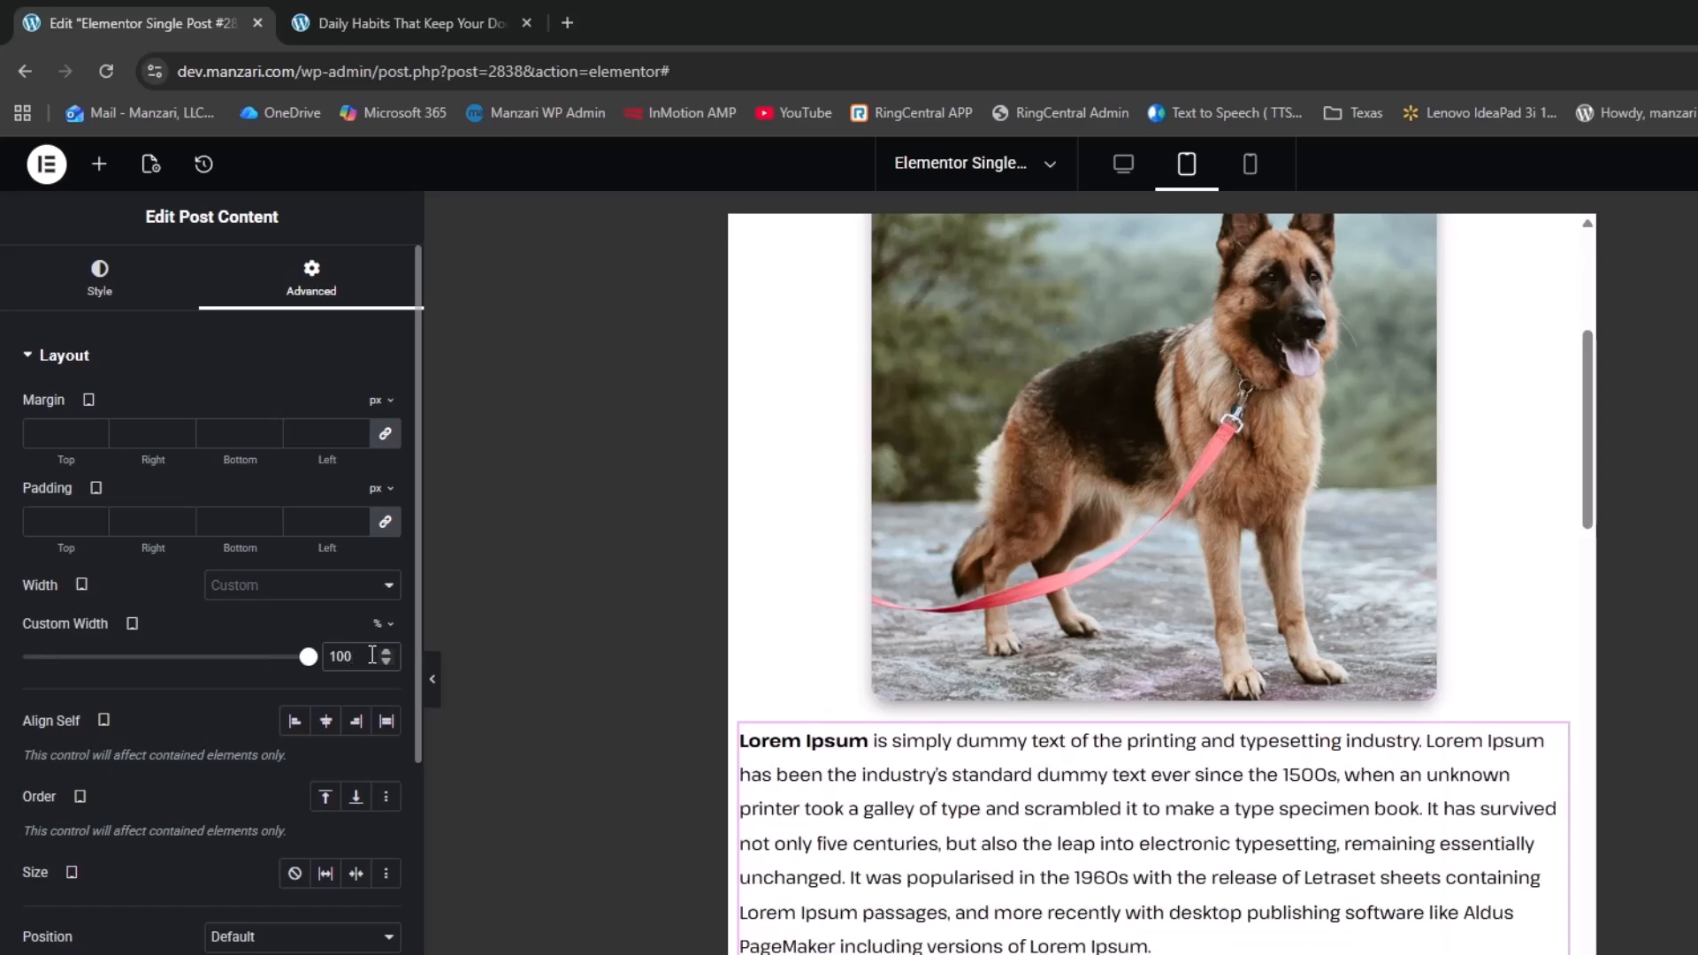
{"action": "scroll", "coordinate": [934, 782], "scroll_direction": "up", "scroll_amount": 5}
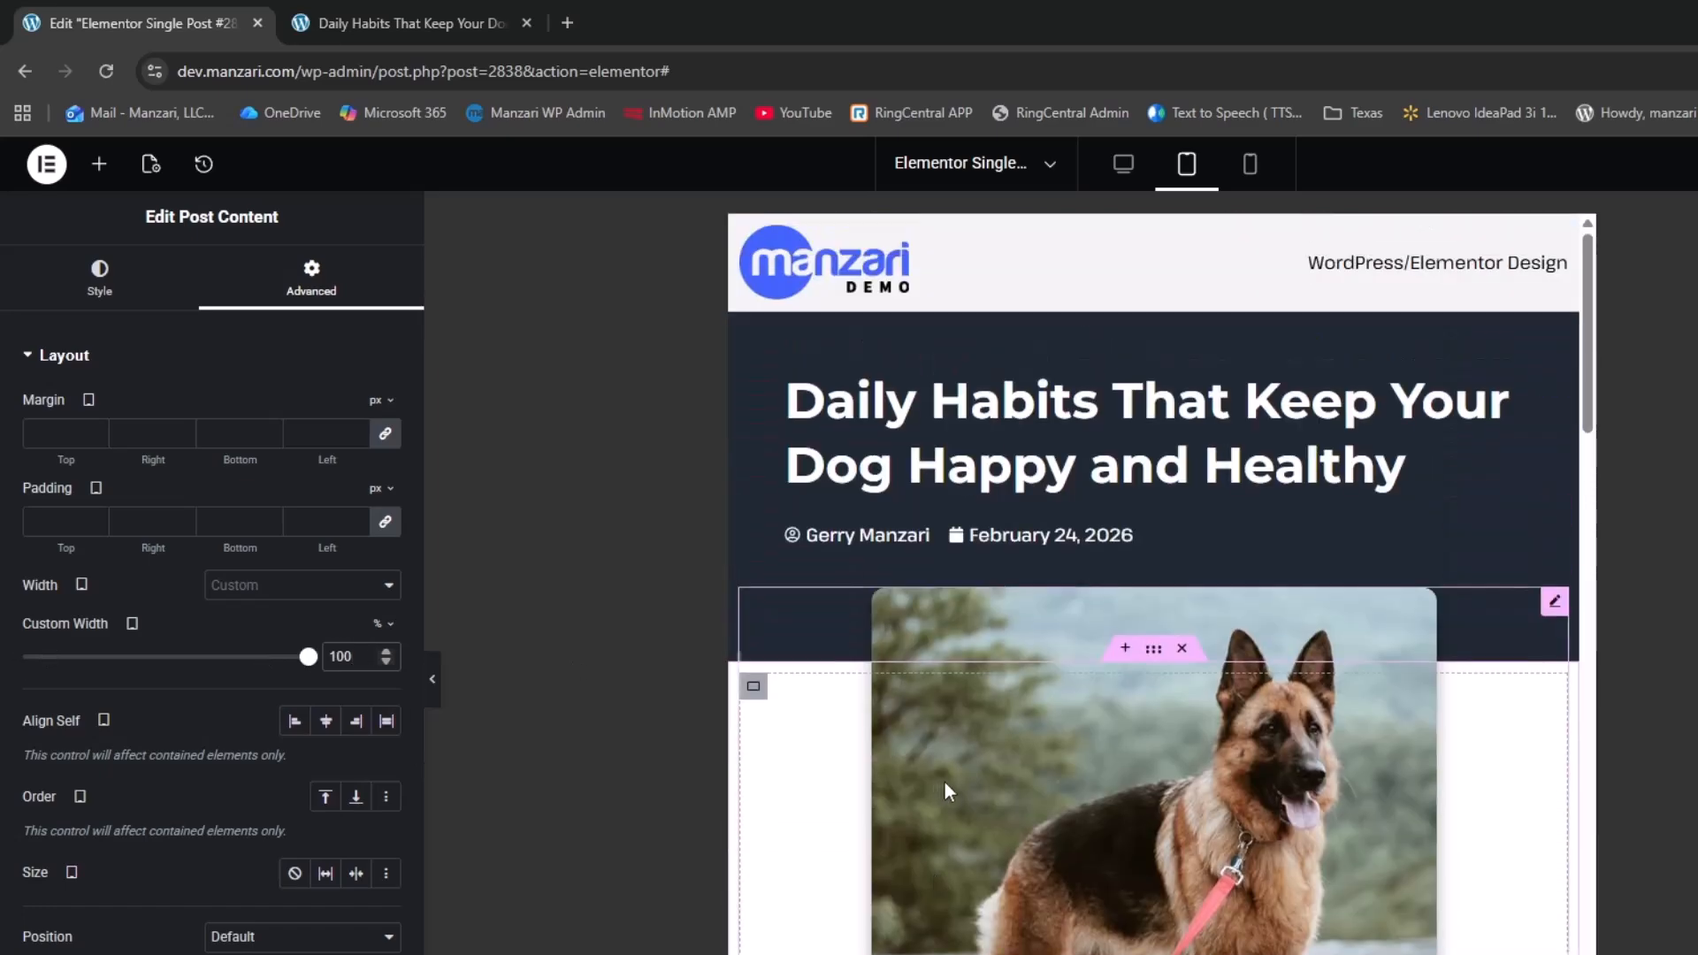
{"action": "scroll", "coordinate": [1099, 771], "scroll_direction": "up", "scroll_amount": 5}
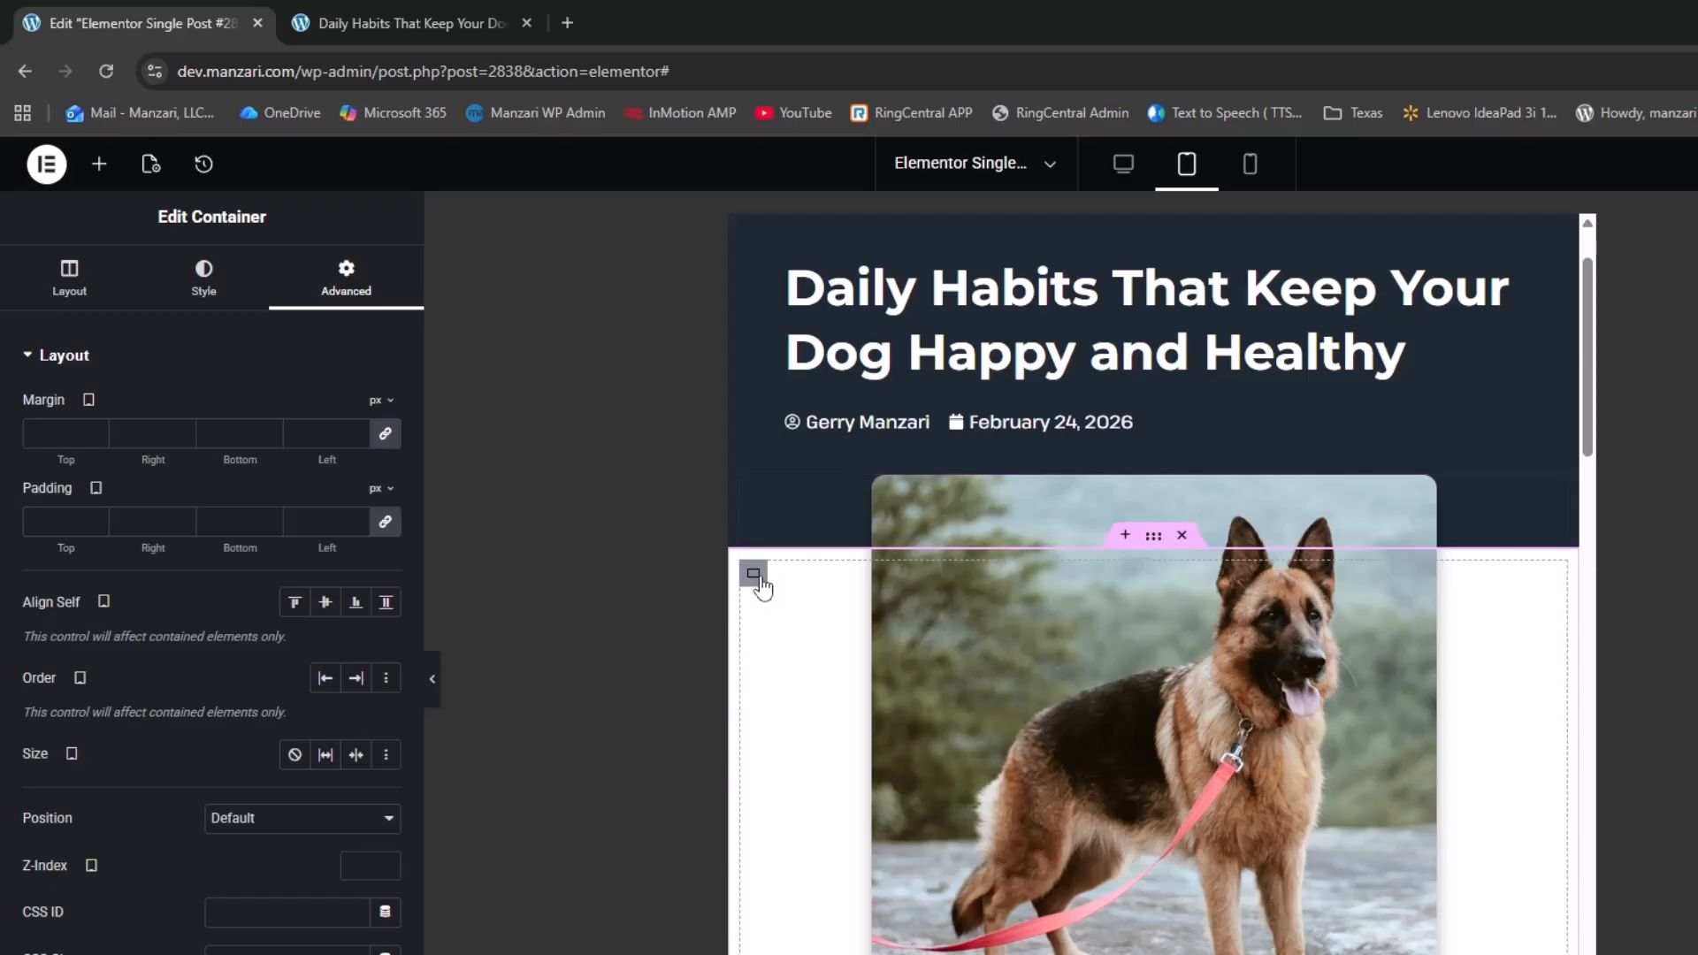
Select the container around the dog image and set its tablet top padding to 0
{"action": "left_click", "coordinate": [756, 577]}
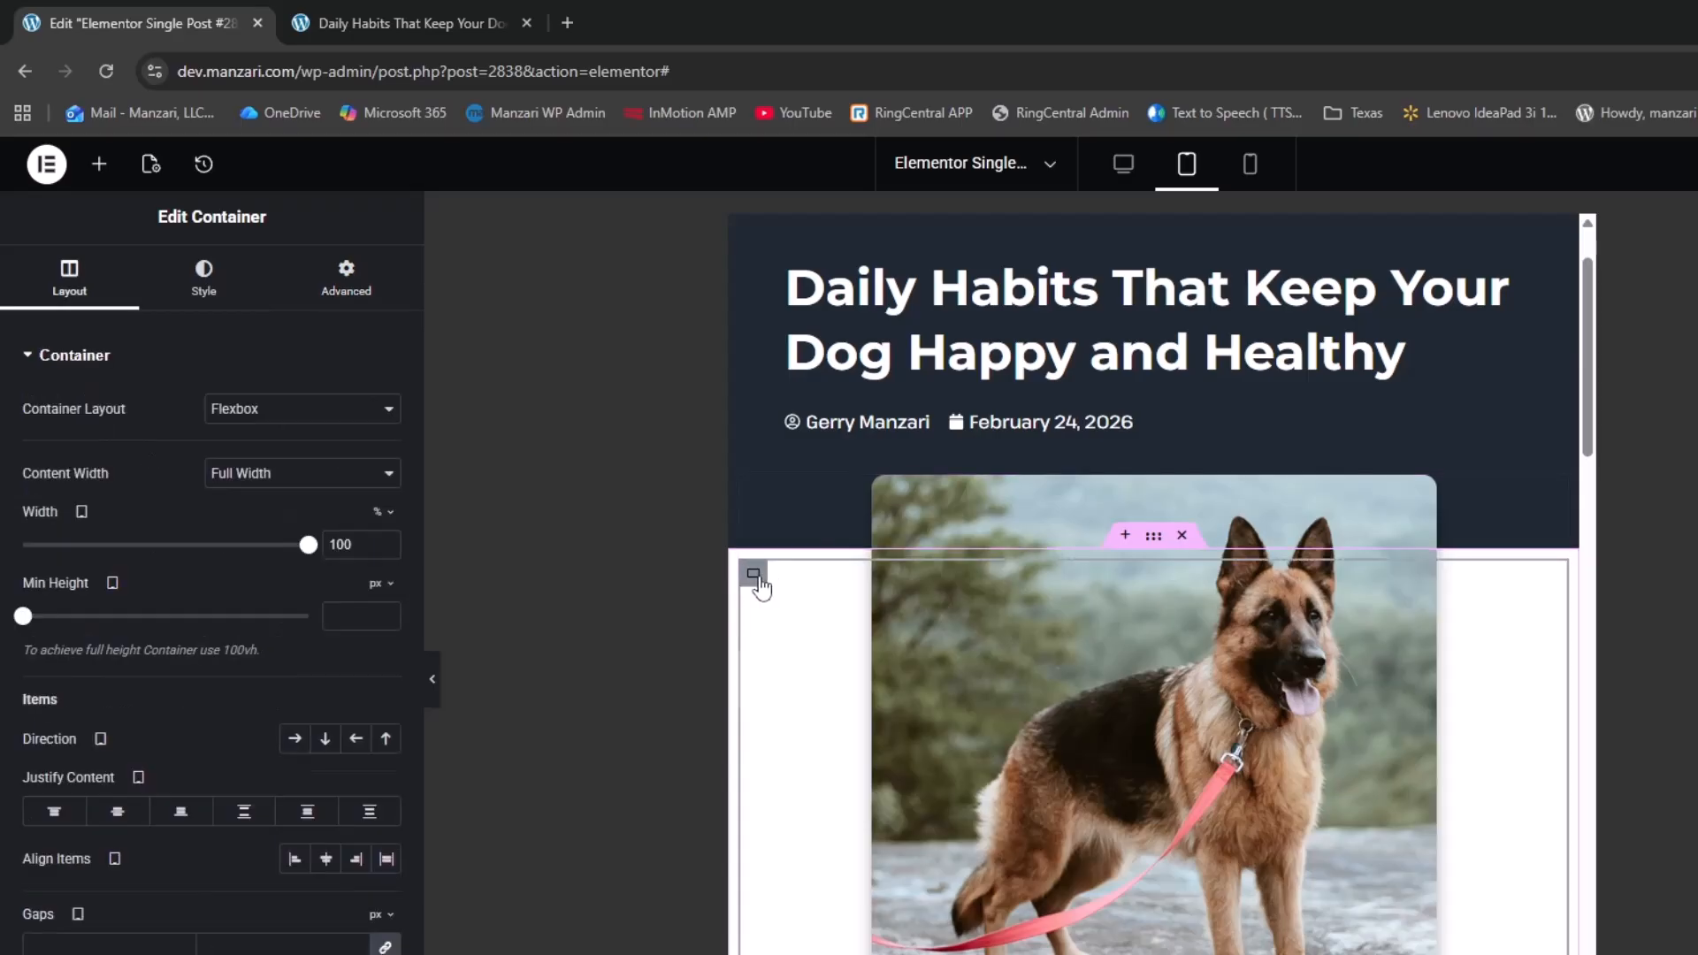
{"action": "left_click", "coordinate": [352, 287]}
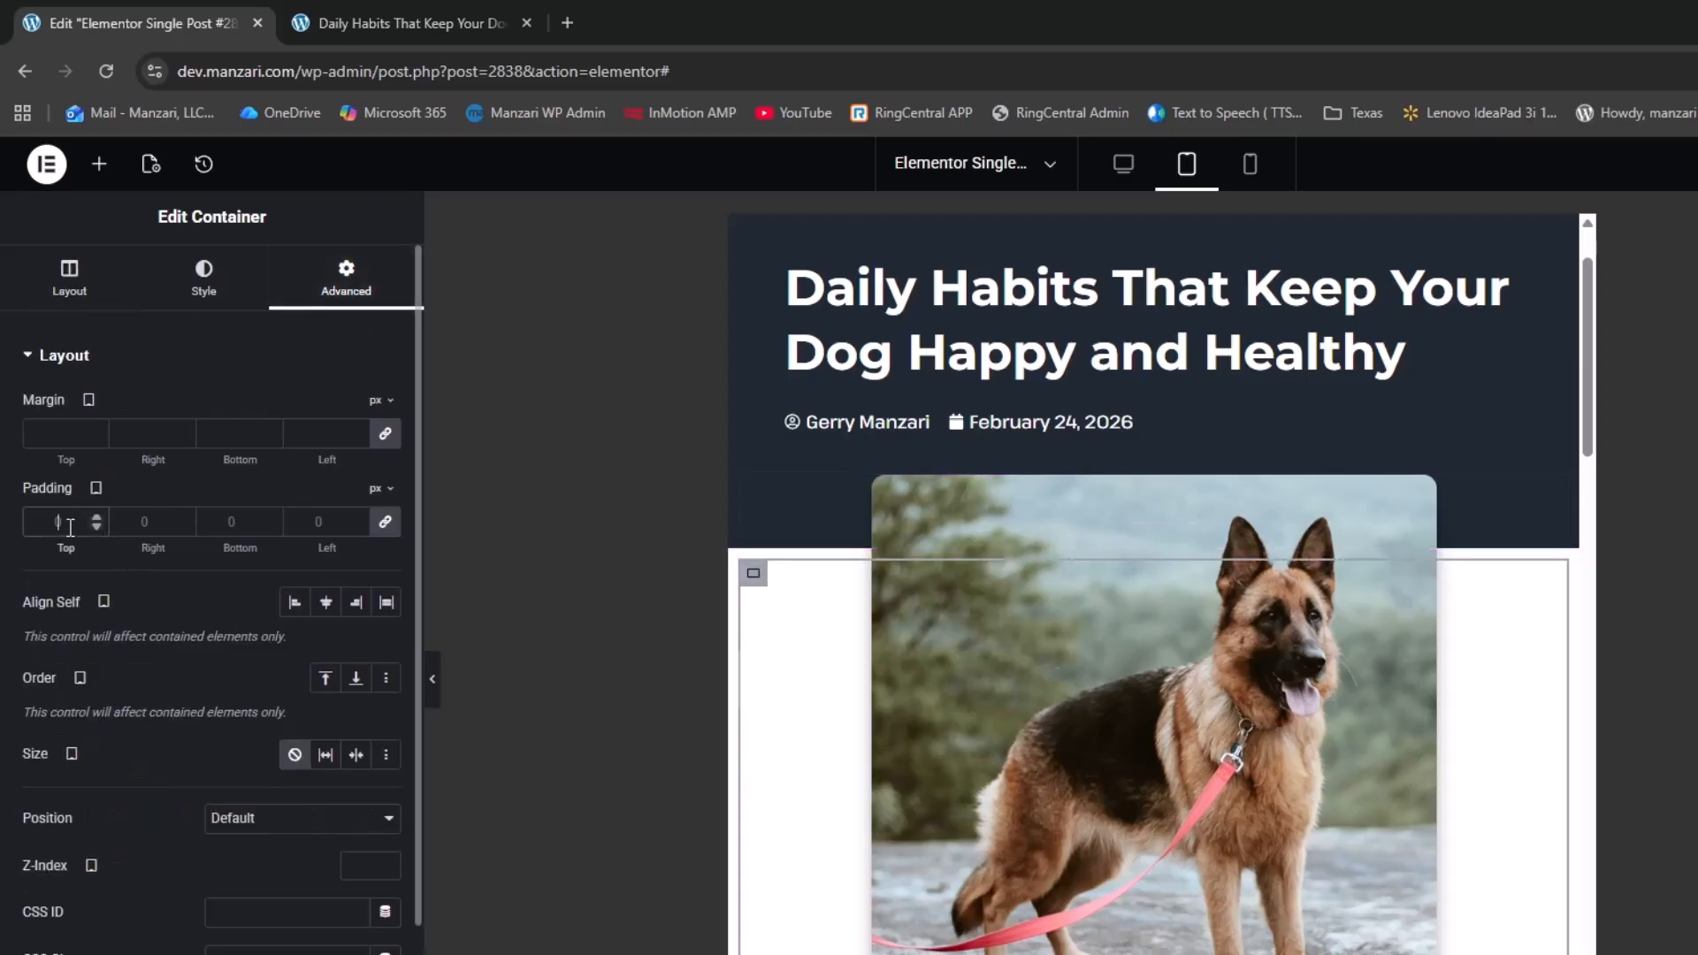
{"action": "type", "text": "40"}
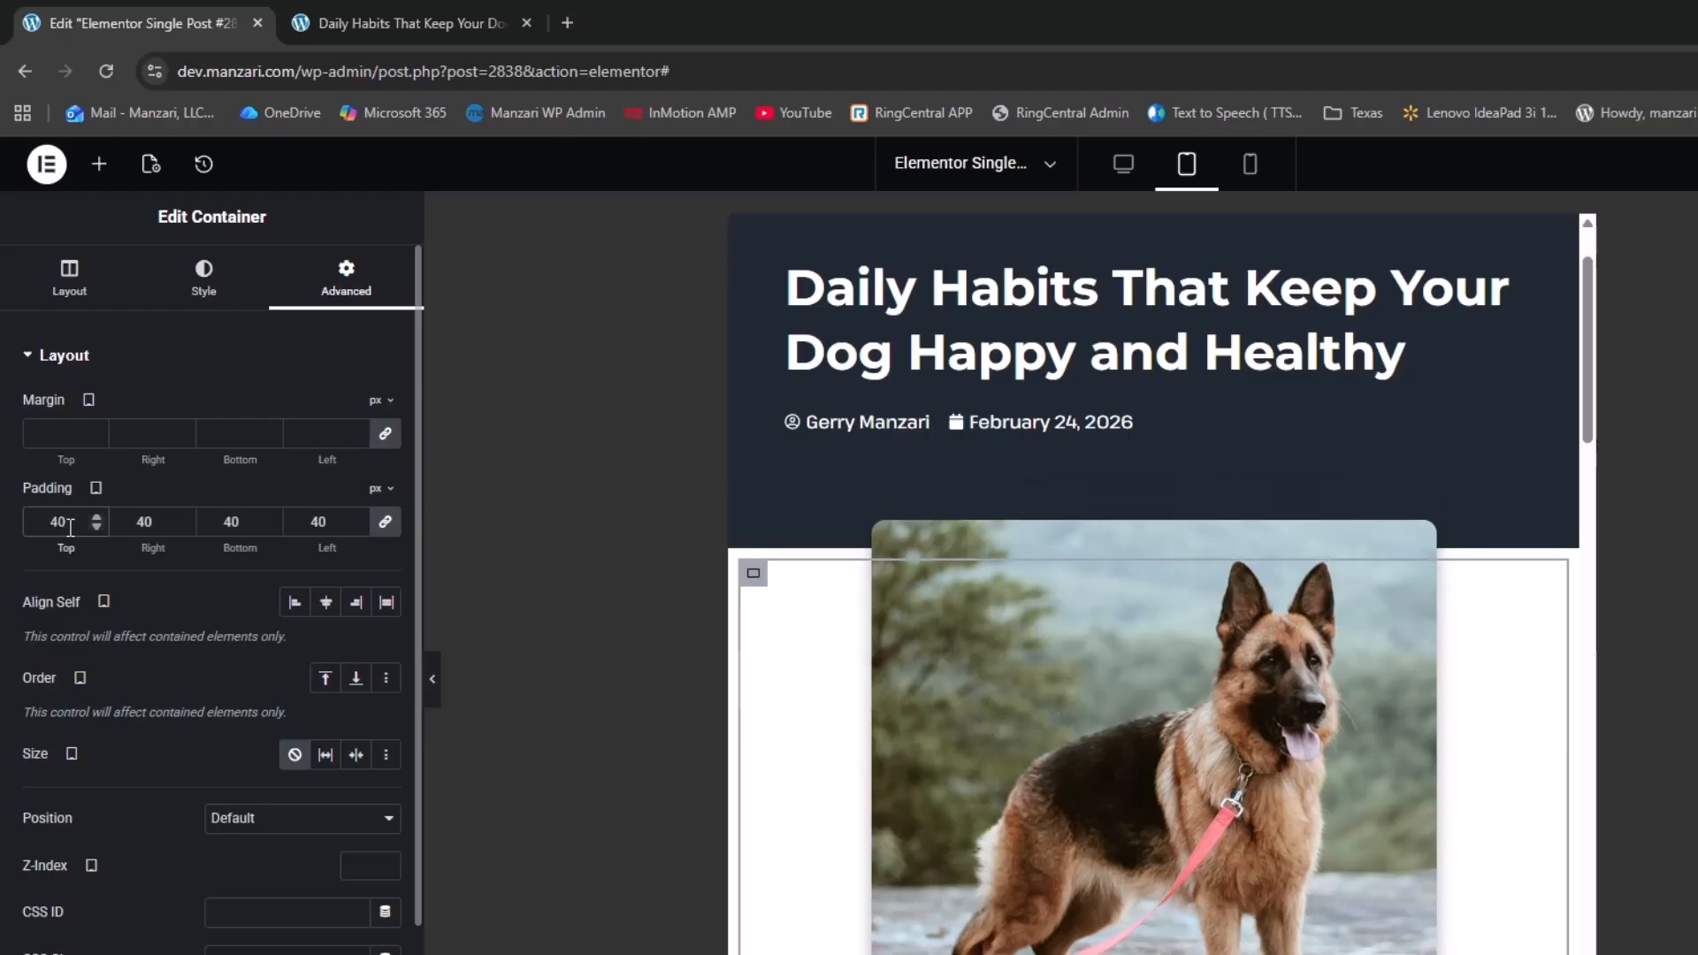
{"action": "scroll", "coordinate": [840, 831], "scroll_direction": "down", "scroll_amount": 3}
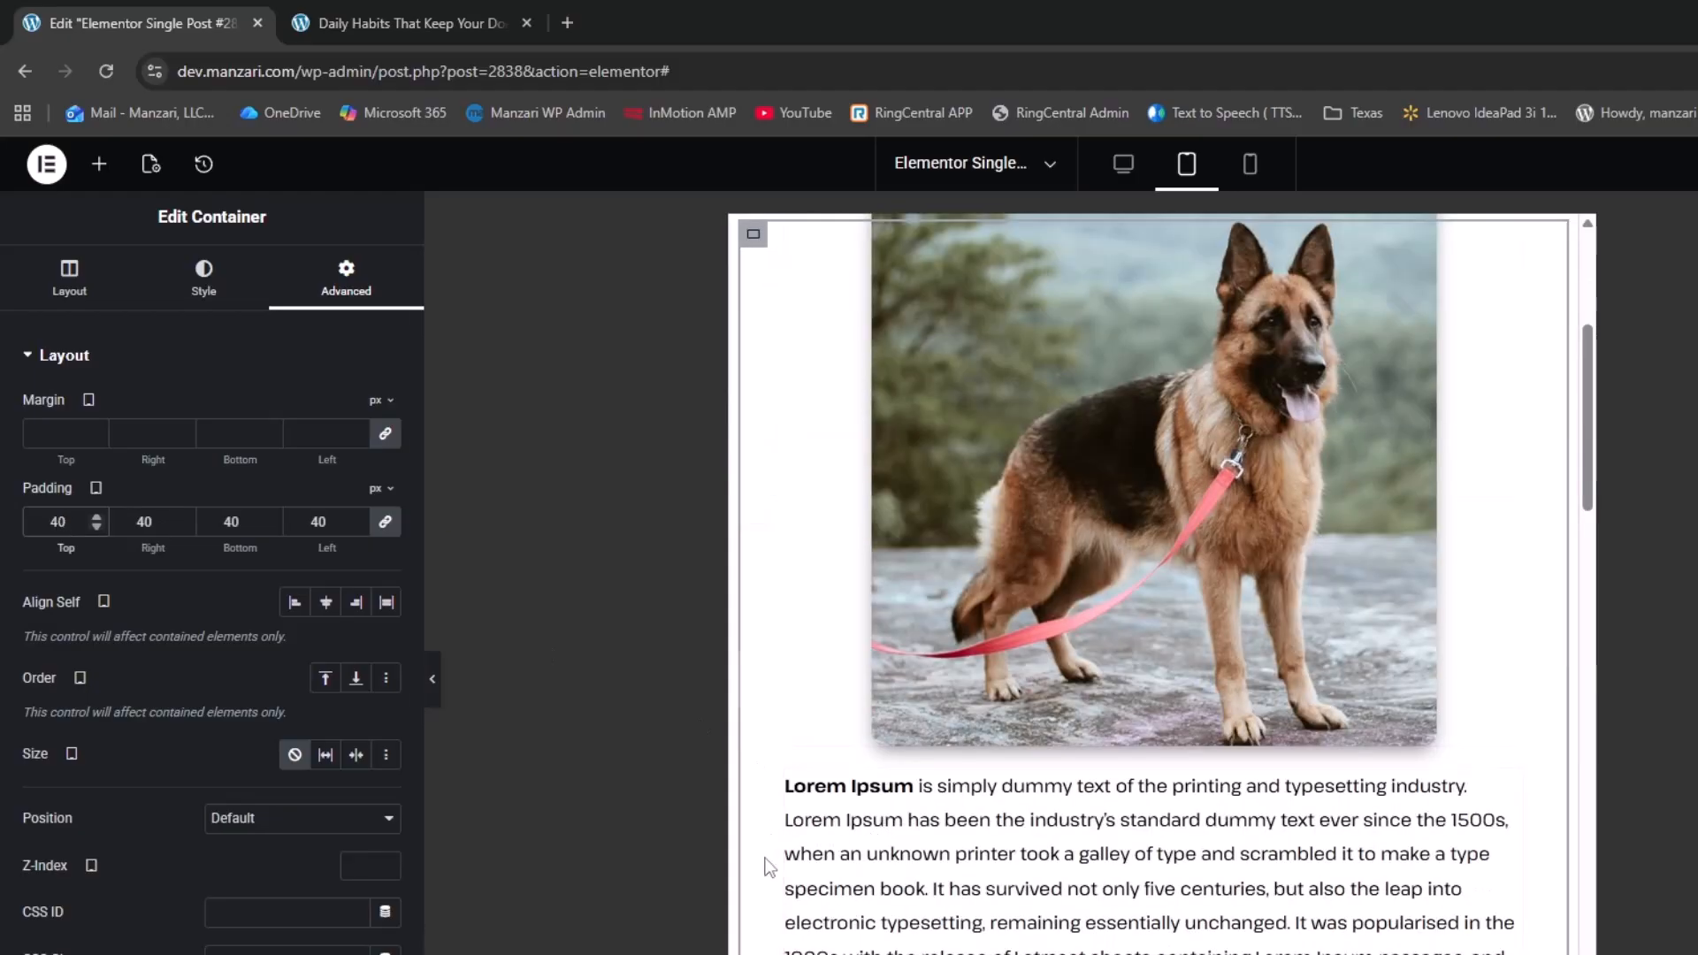
{"action": "scroll", "coordinate": [831, 851], "scroll_direction": "up", "scroll_amount": 3}
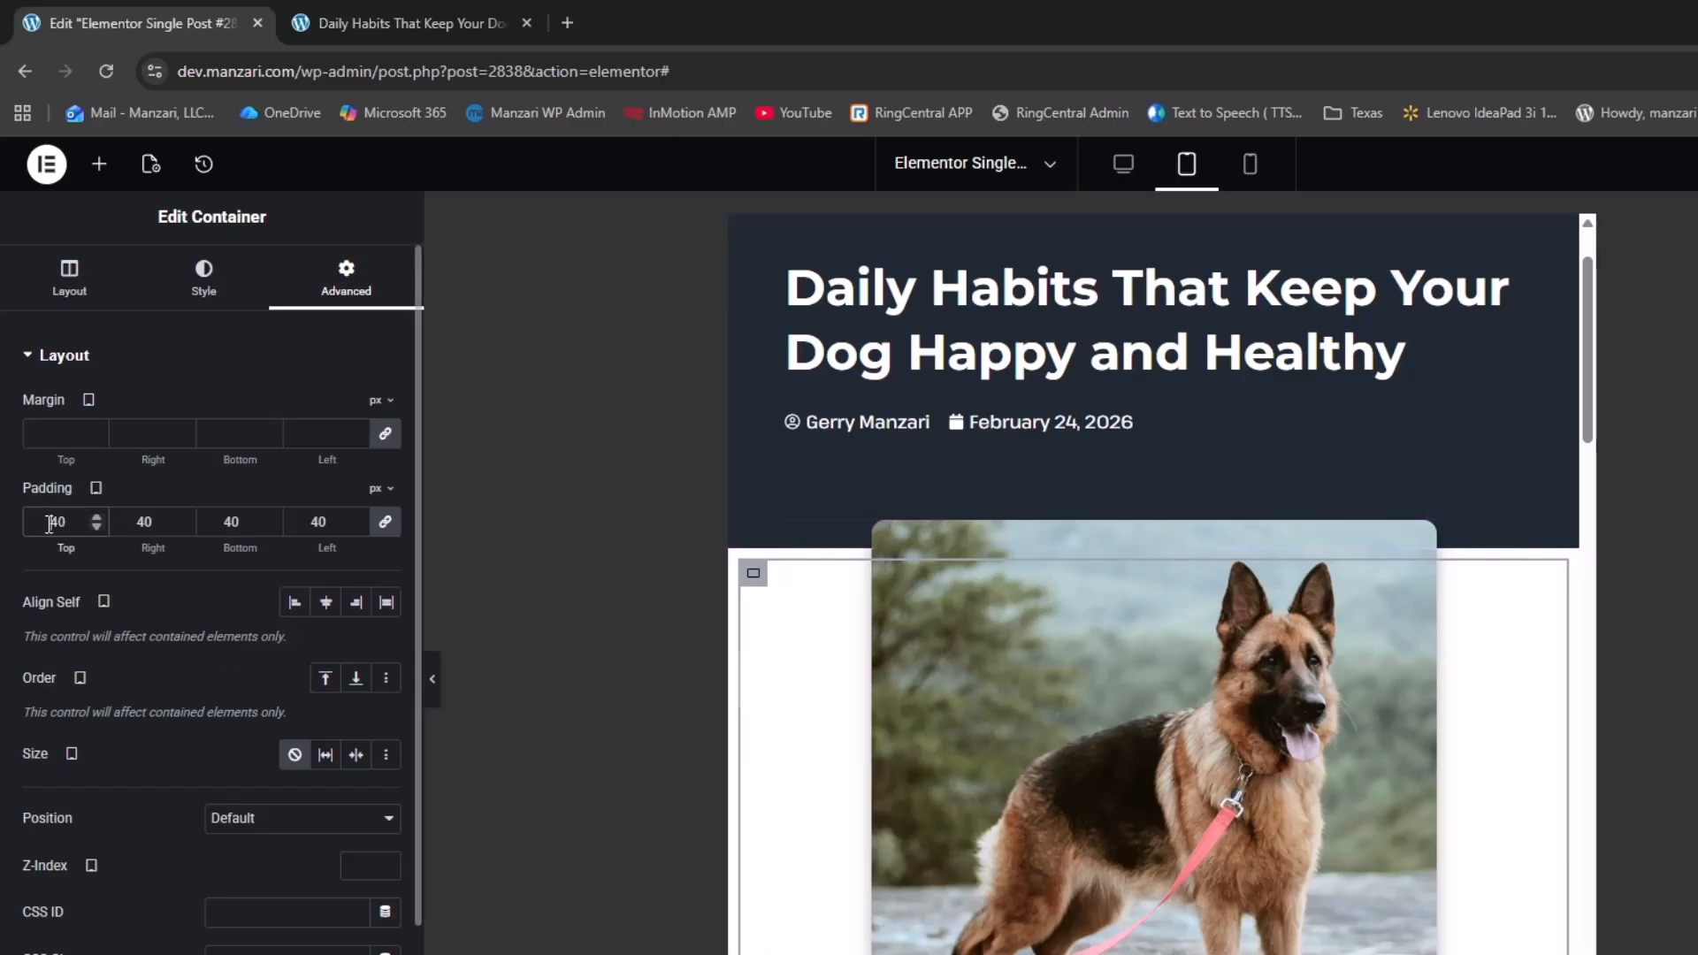
{"action": "key", "text": "BackSpace"}
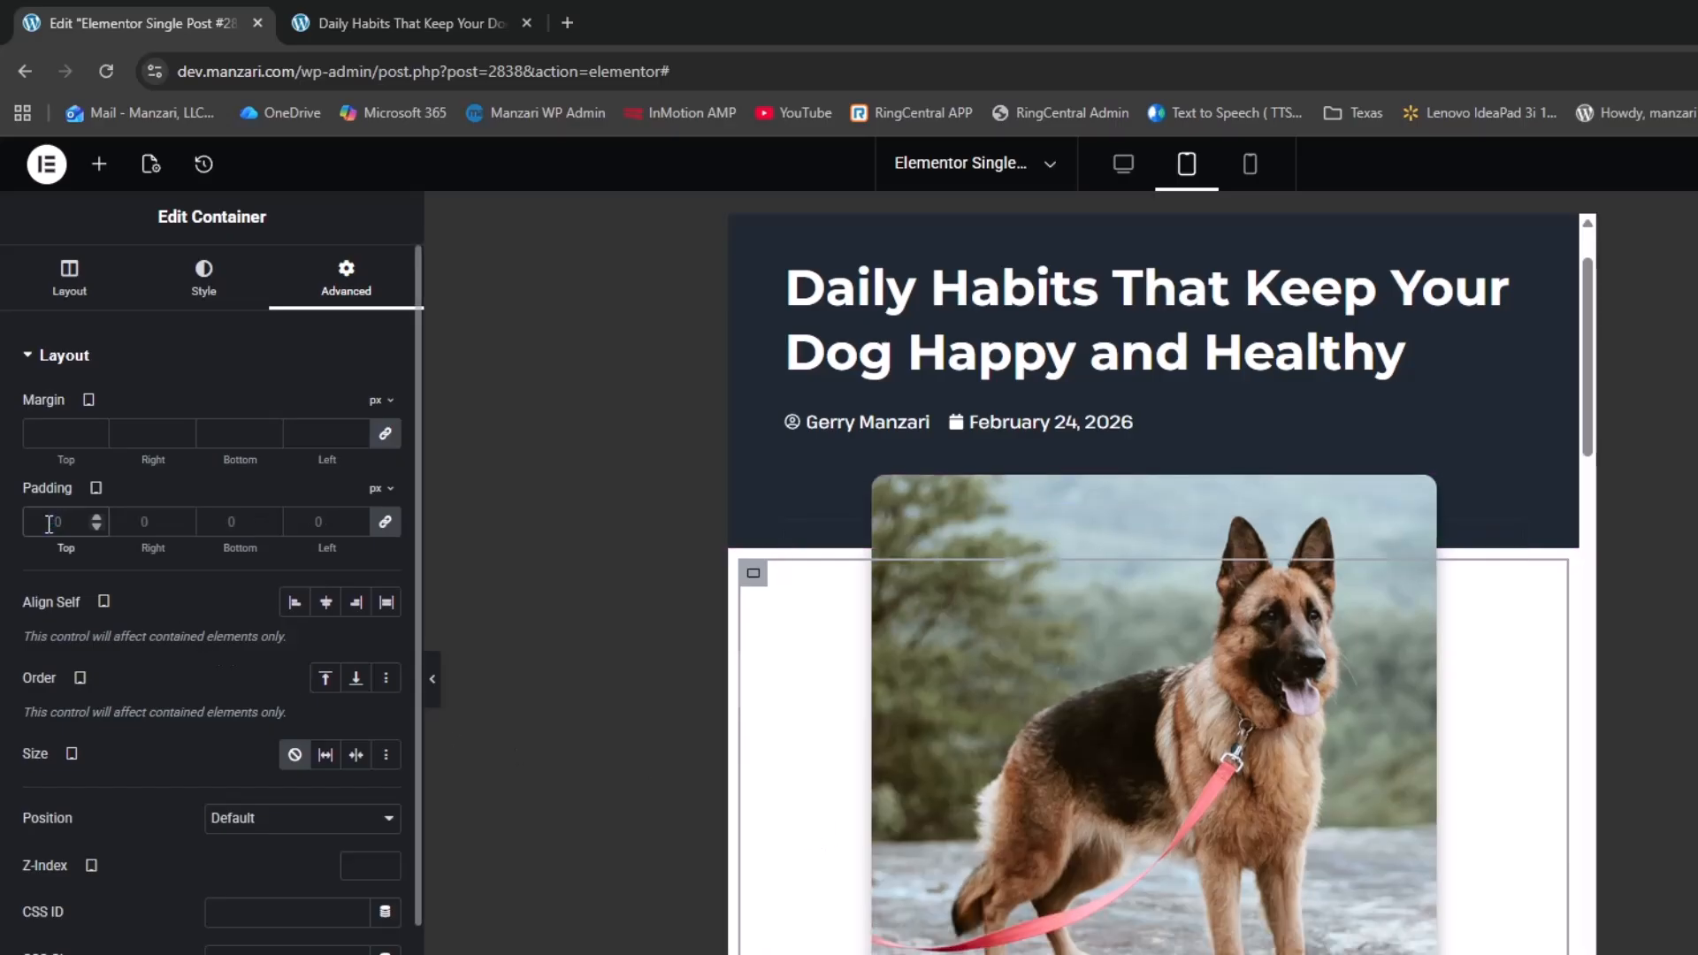
{"action": "type", "text": "0"}
Unlink the padding sides and set 50 px left and right with 0 bottom
{"action": "left_click", "coordinate": [385, 526]}
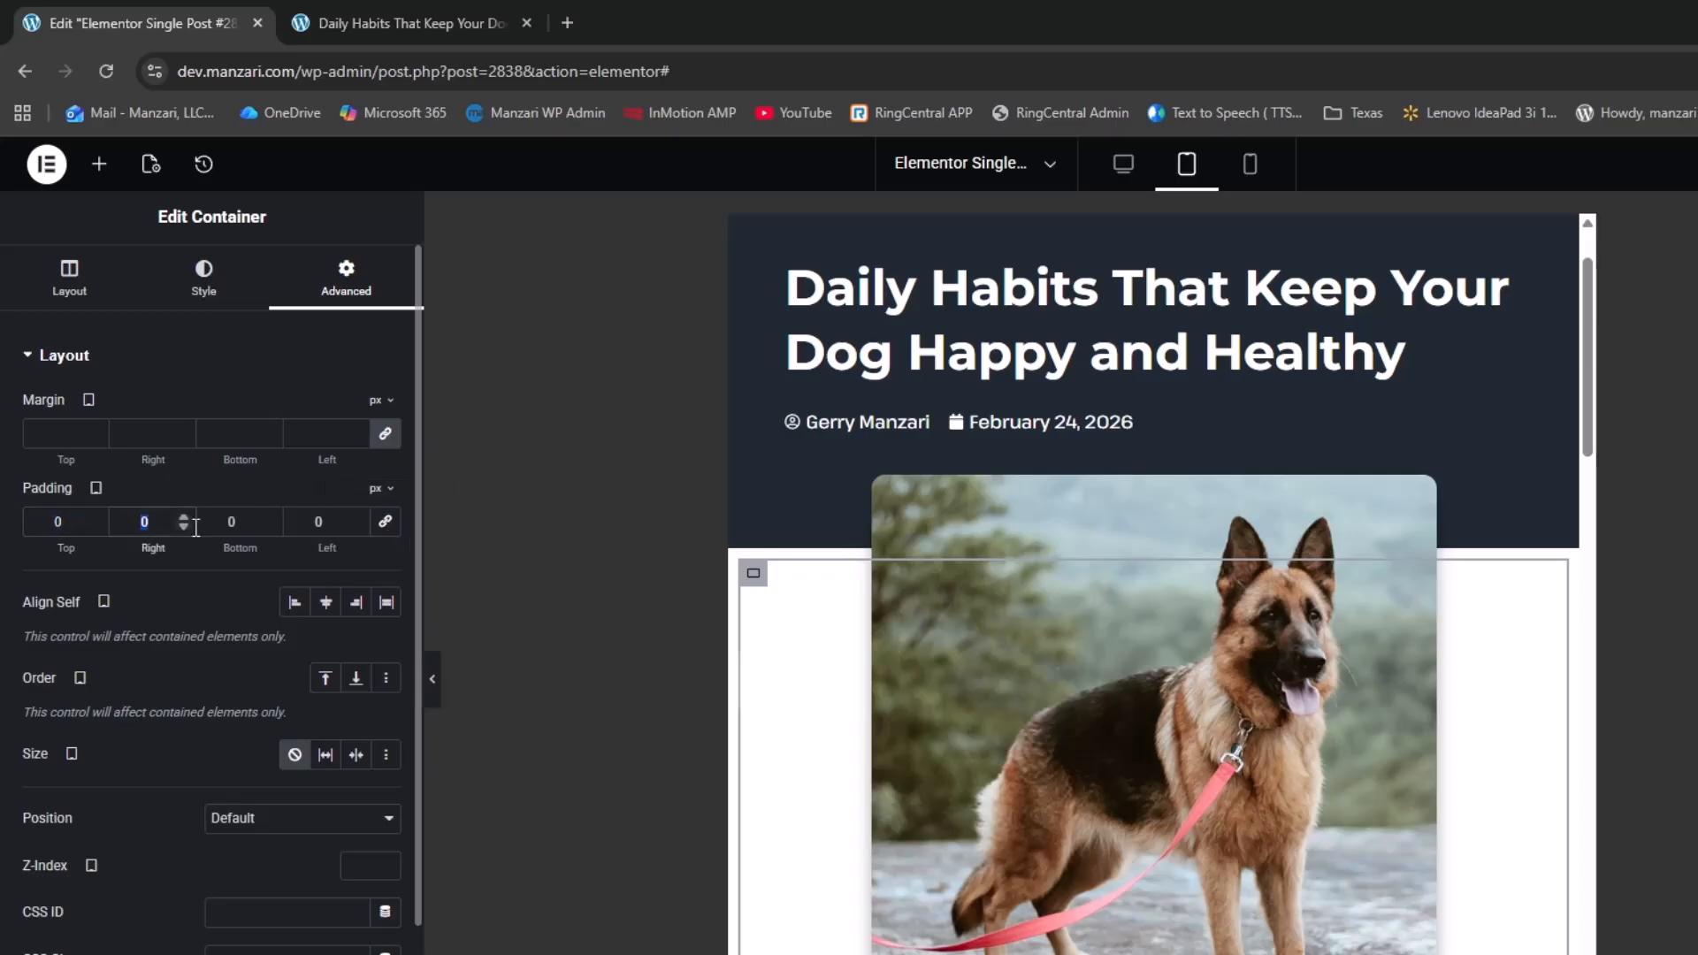
{"action": "type", "text": "40"}
{"action": "key", "text": "Tab"}
{"action": "key", "text": "Tab"}
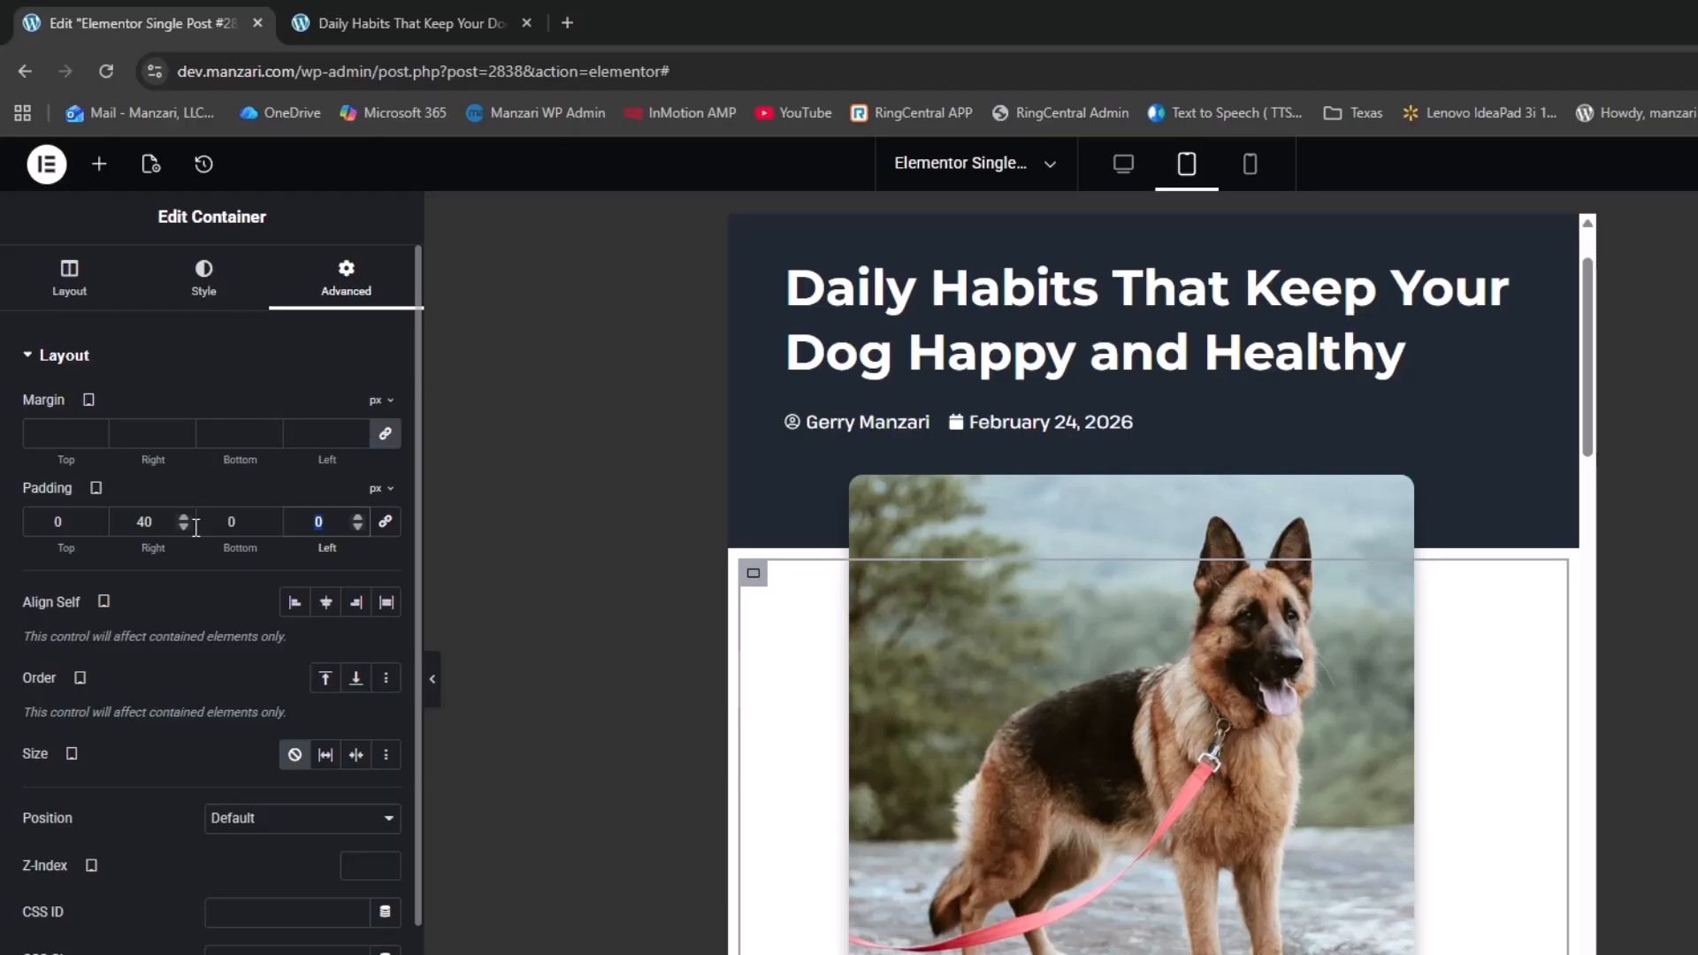
{"action": "type", "text": "40"}
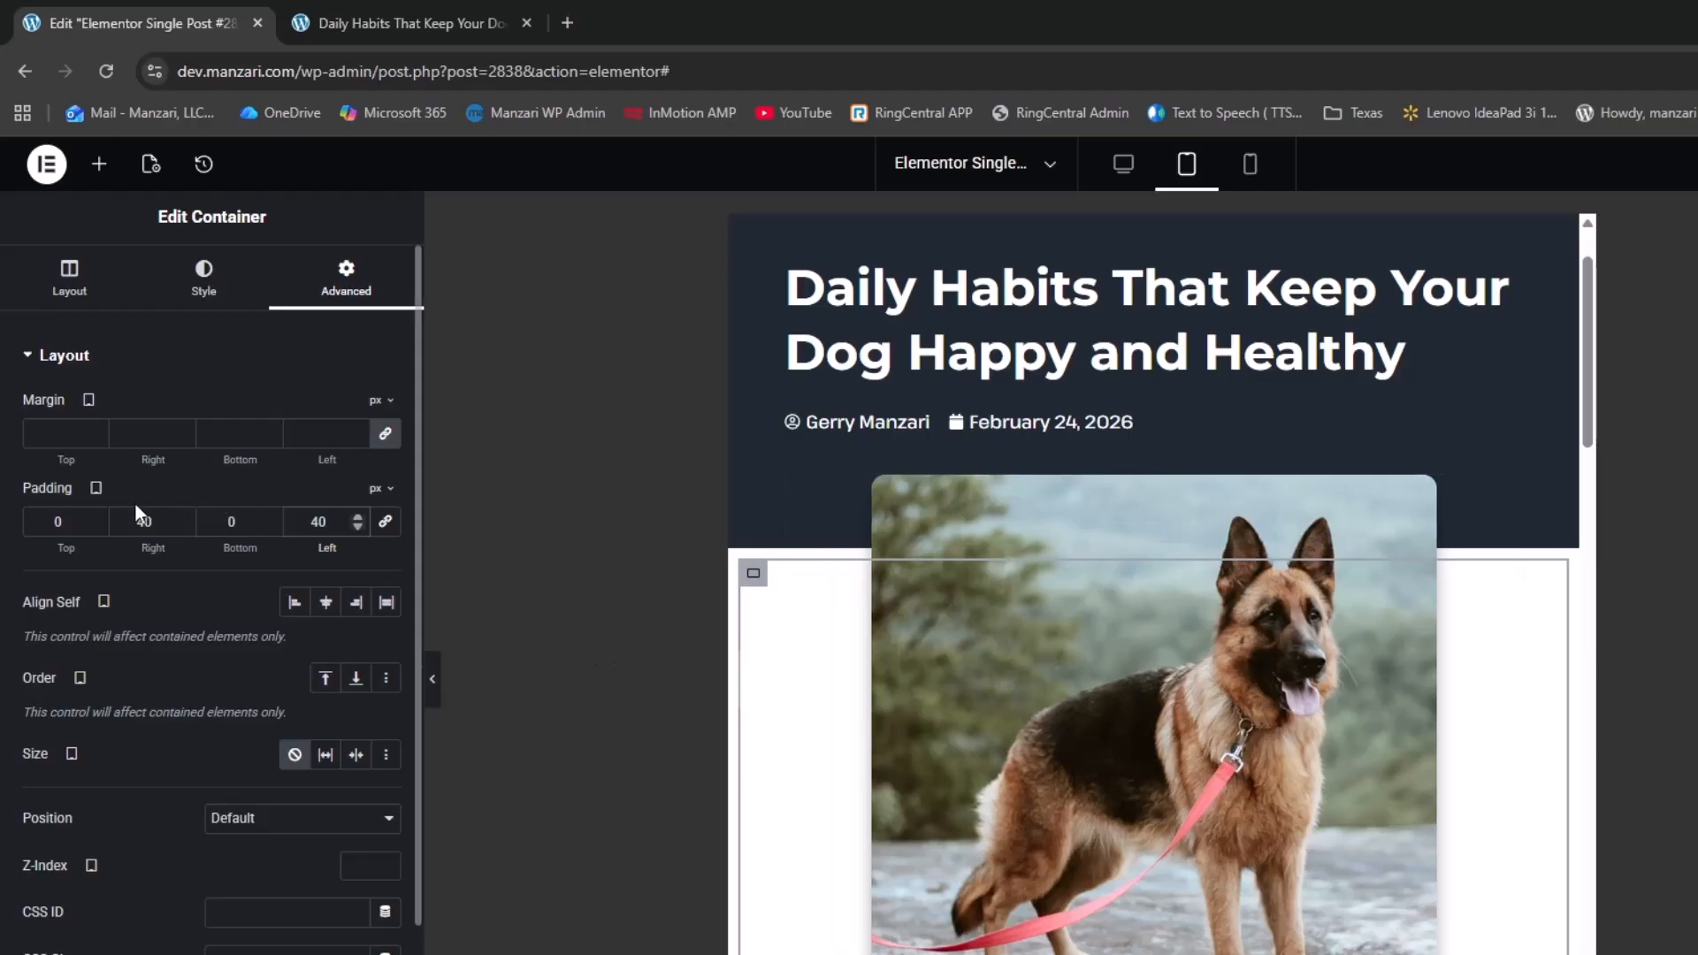
{"action": "left_click_drag", "start_coordinate": [154, 521], "coordinate": [78, 506]}
{"action": "type", "text": "50"}
{"action": "key", "text": "Tab"}
{"action": "key", "text": "Tab"}
{"action": "type", "text": "50"}
{"action": "scroll", "coordinate": [992, 772], "scroll_direction": "down", "scroll_amount": 6}
{"action": "scroll", "coordinate": [997, 774], "scroll_direction": "up", "scroll_amount": 2}
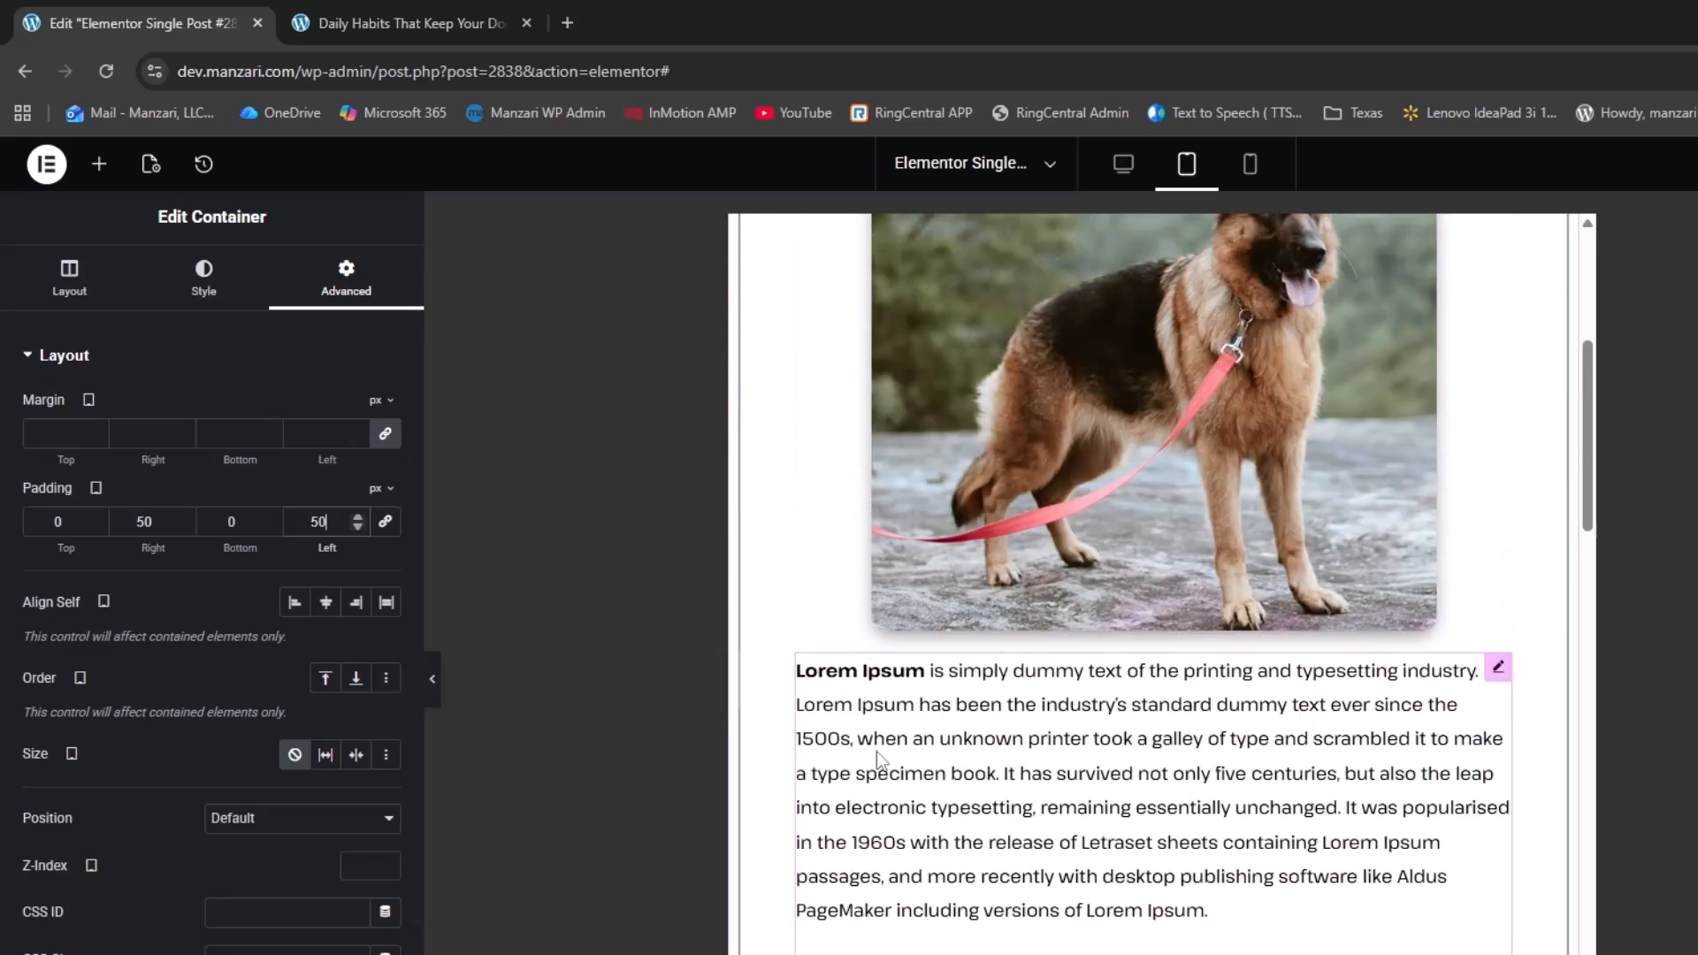
{"action": "scroll", "coordinate": [877, 752], "scroll_direction": "up", "scroll_amount": 2}
{"action": "scroll", "coordinate": [811, 901], "scroll_direction": "up", "scroll_amount": 3}
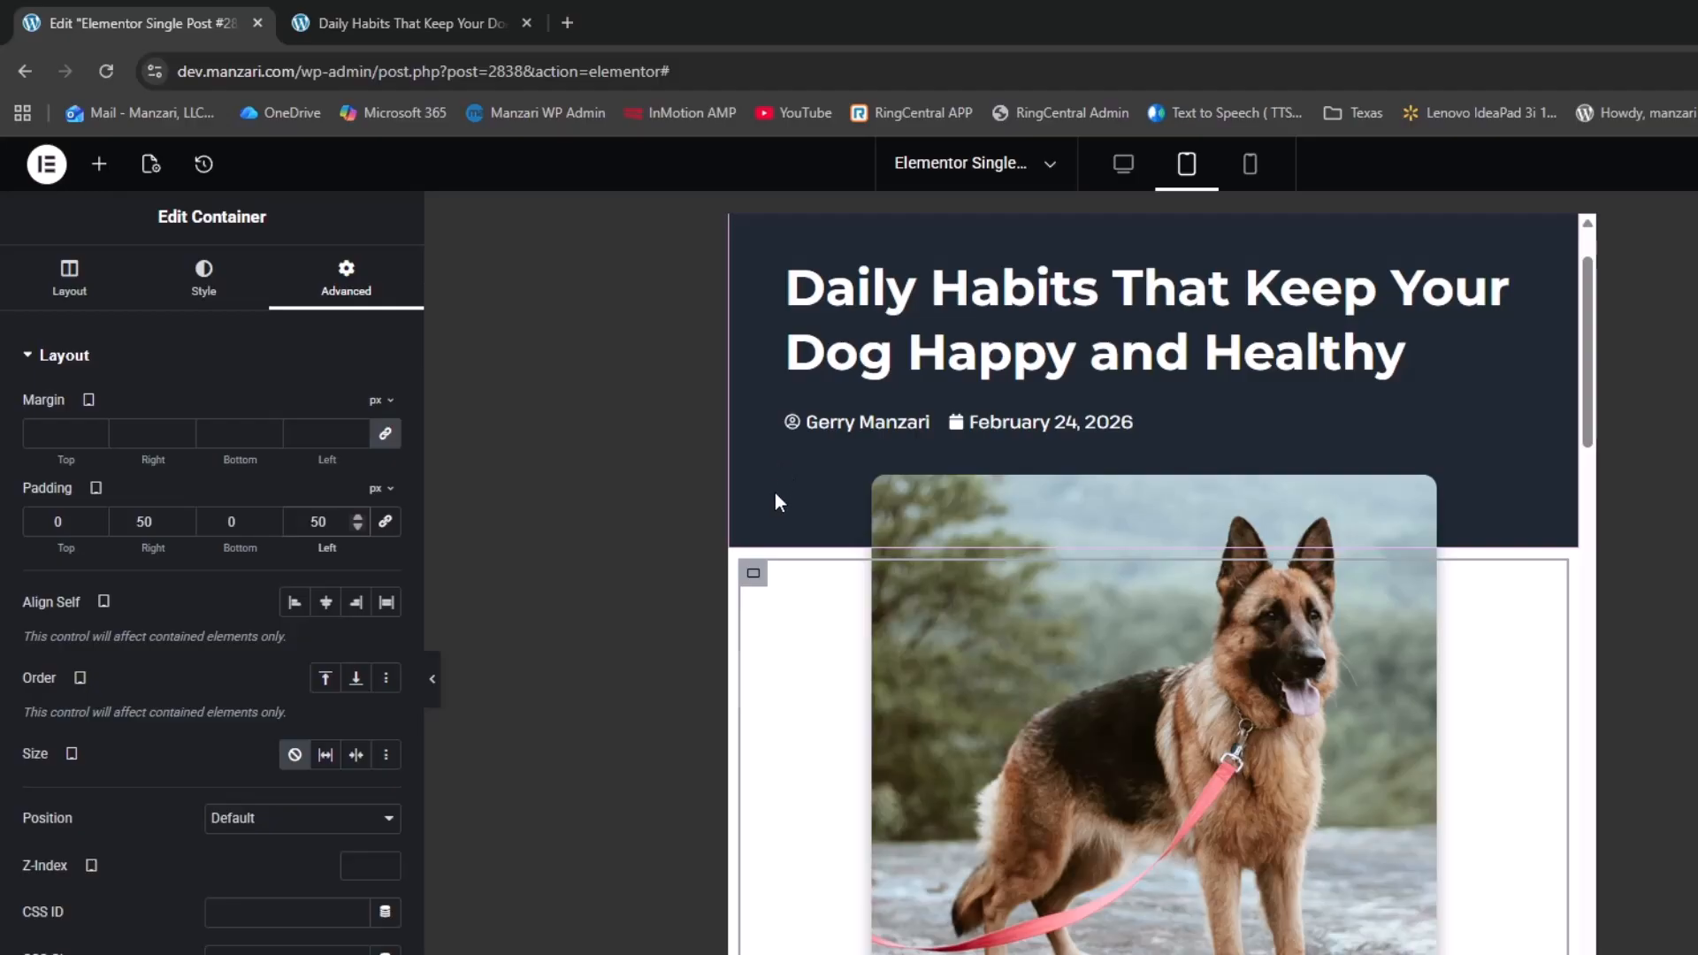
{"action": "scroll", "coordinate": [783, 491], "scroll_direction": "down", "scroll_amount": 1}
{"action": "scroll", "coordinate": [783, 491], "scroll_direction": "down", "scroll_amount": 10}
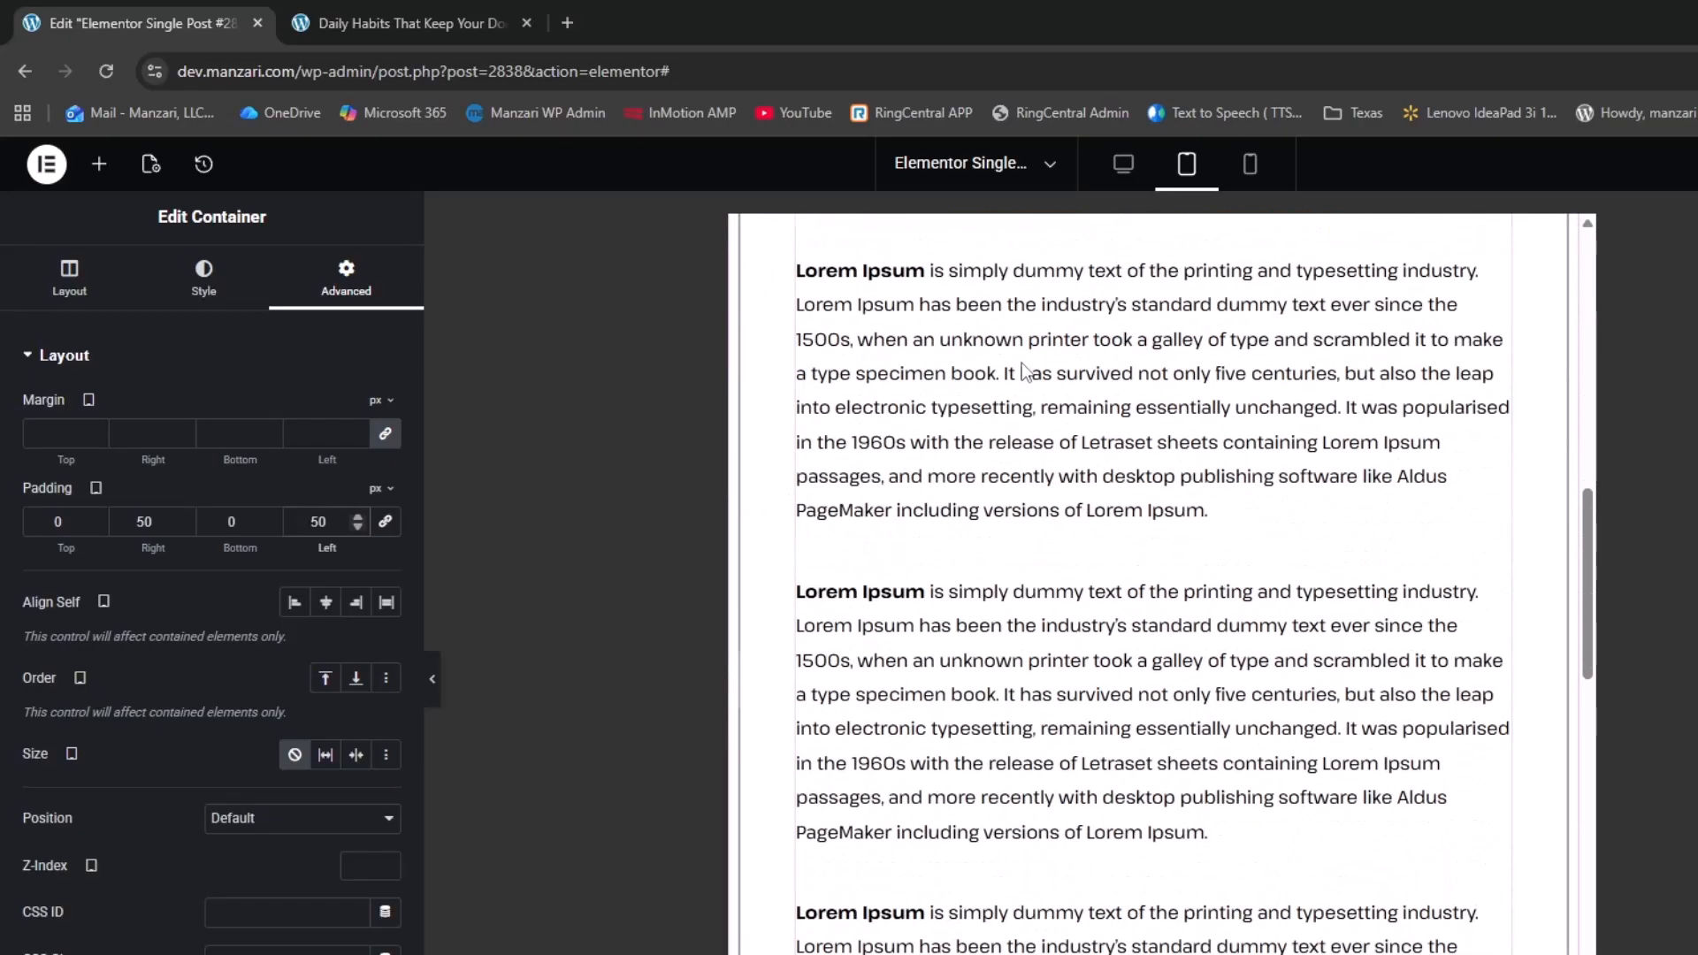
{"action": "scroll", "coordinate": [1029, 440], "scroll_direction": "down", "scroll_amount": 7}
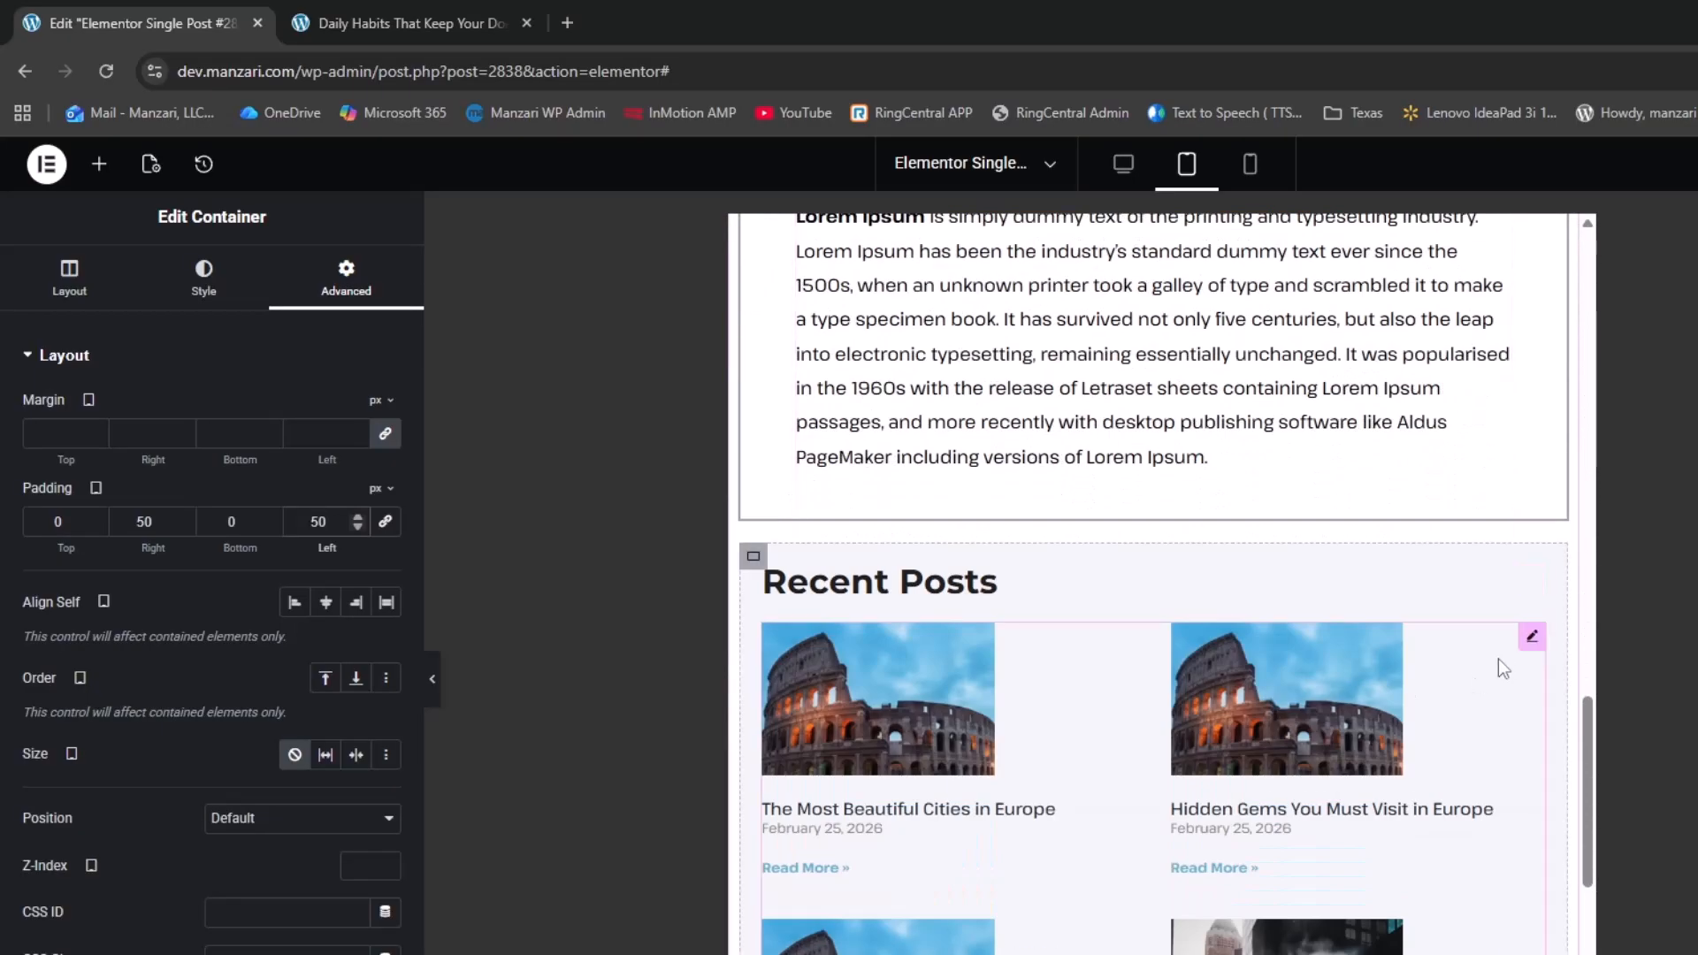
{"action": "scroll", "coordinate": [1432, 655], "scroll_direction": "down", "scroll_amount": 2}
{"action": "scroll", "coordinate": [1448, 649], "scroll_direction": "up", "scroll_amount": 3}
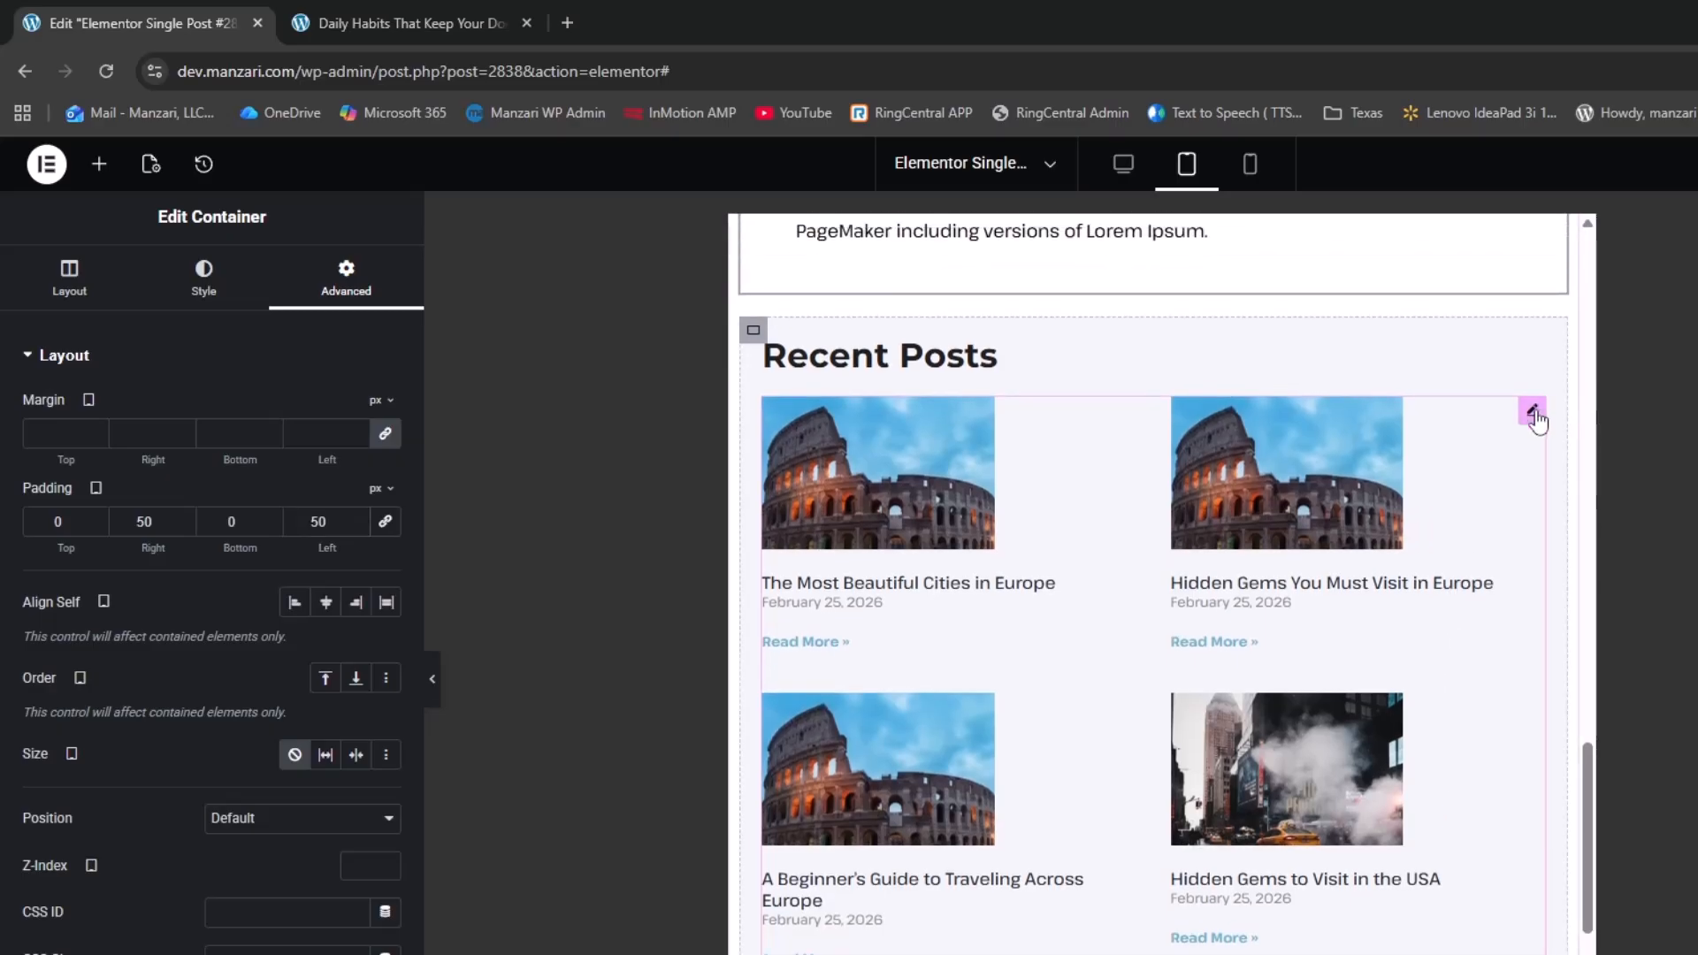
Set the Recent Posts grid to 3 columns on tablet
{"action": "left_click", "coordinate": [1532, 410]}
{"action": "left_click", "coordinate": [71, 275]}
{"action": "left_click", "coordinate": [332, 456]}
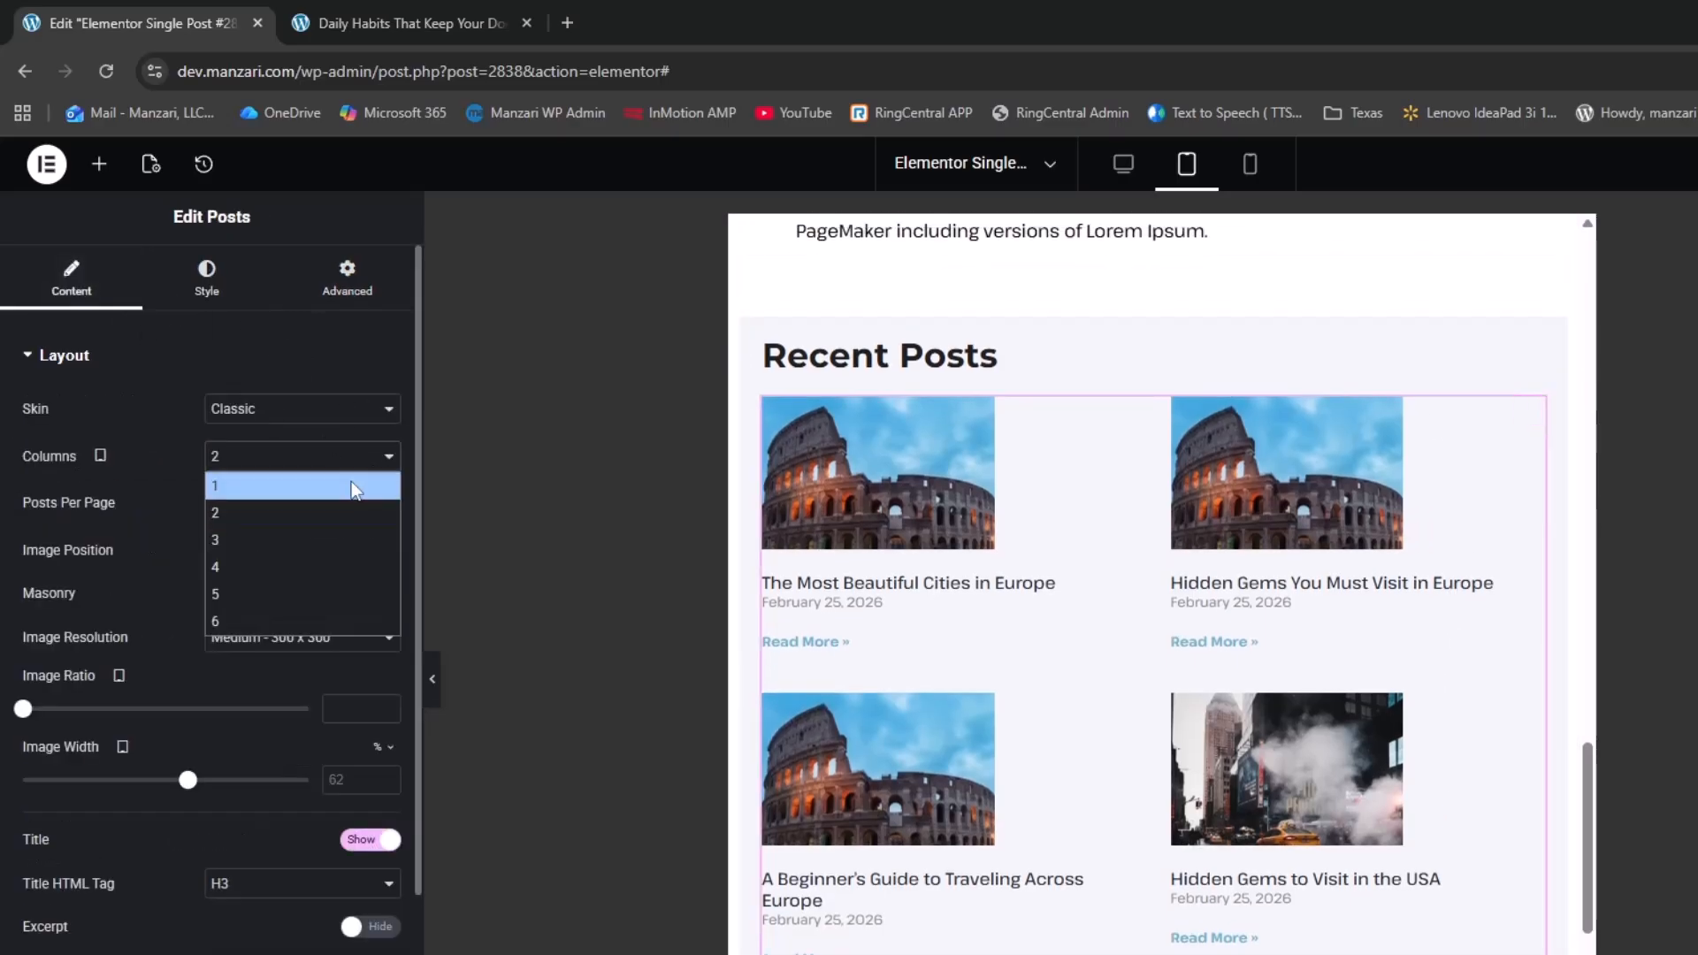
{"action": "left_click", "coordinate": [326, 539]}
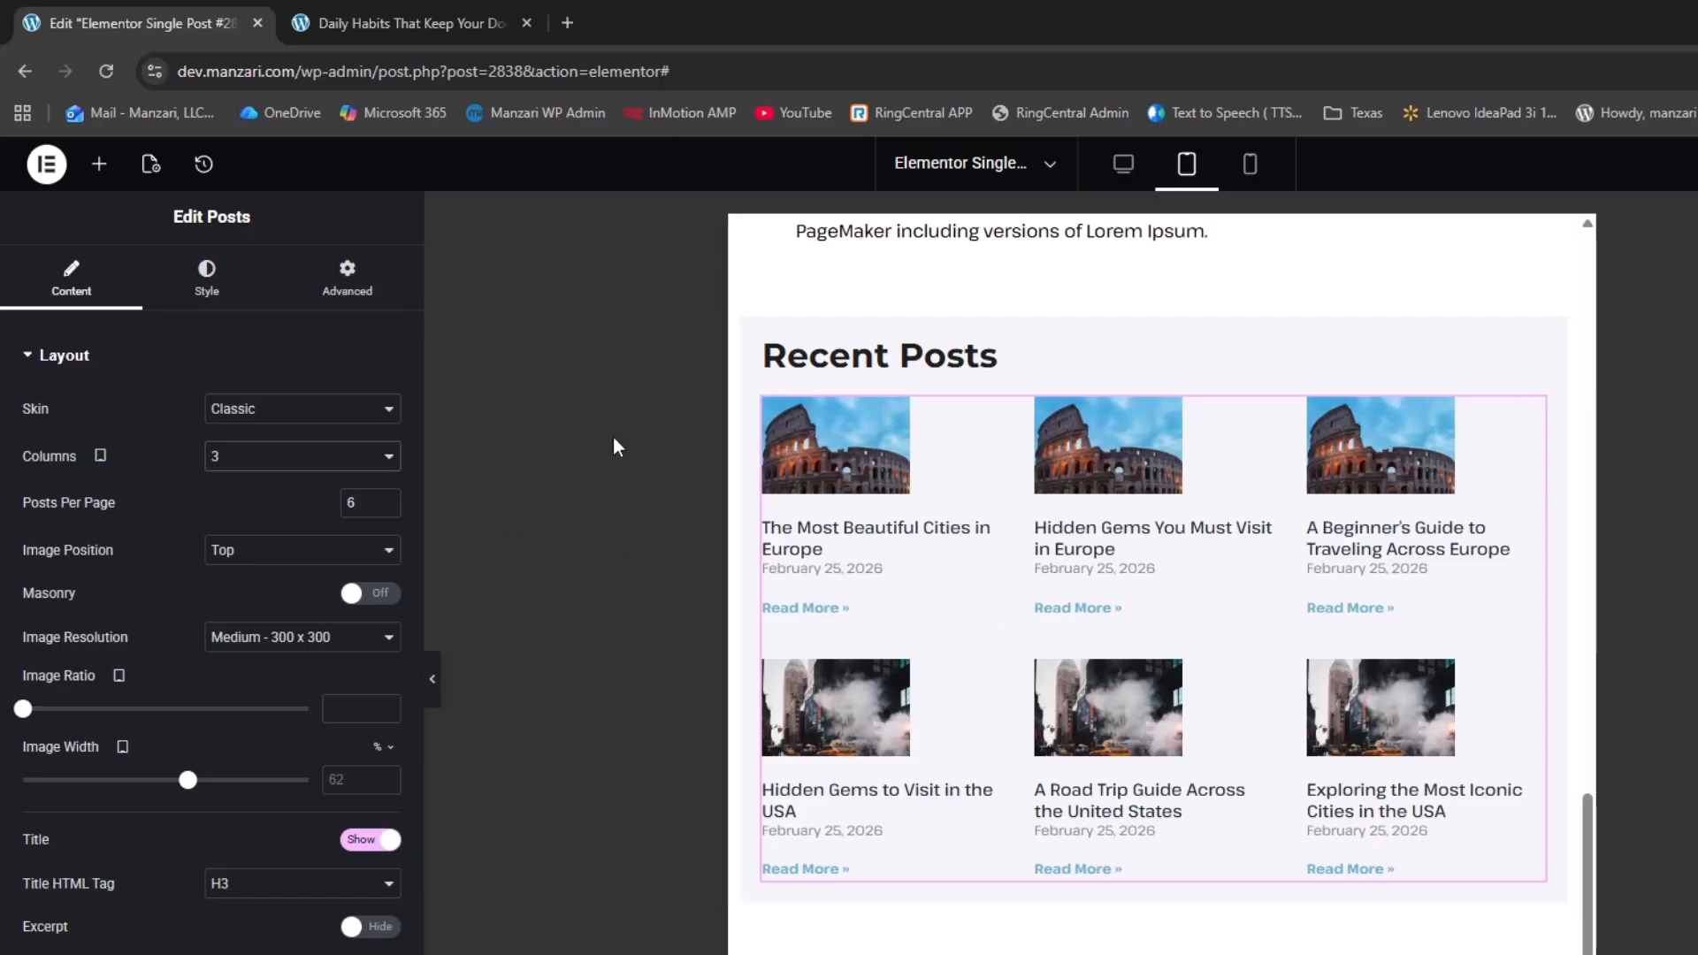
{"action": "left_click", "coordinate": [305, 456]}
{"action": "left_click", "coordinate": [289, 512]}
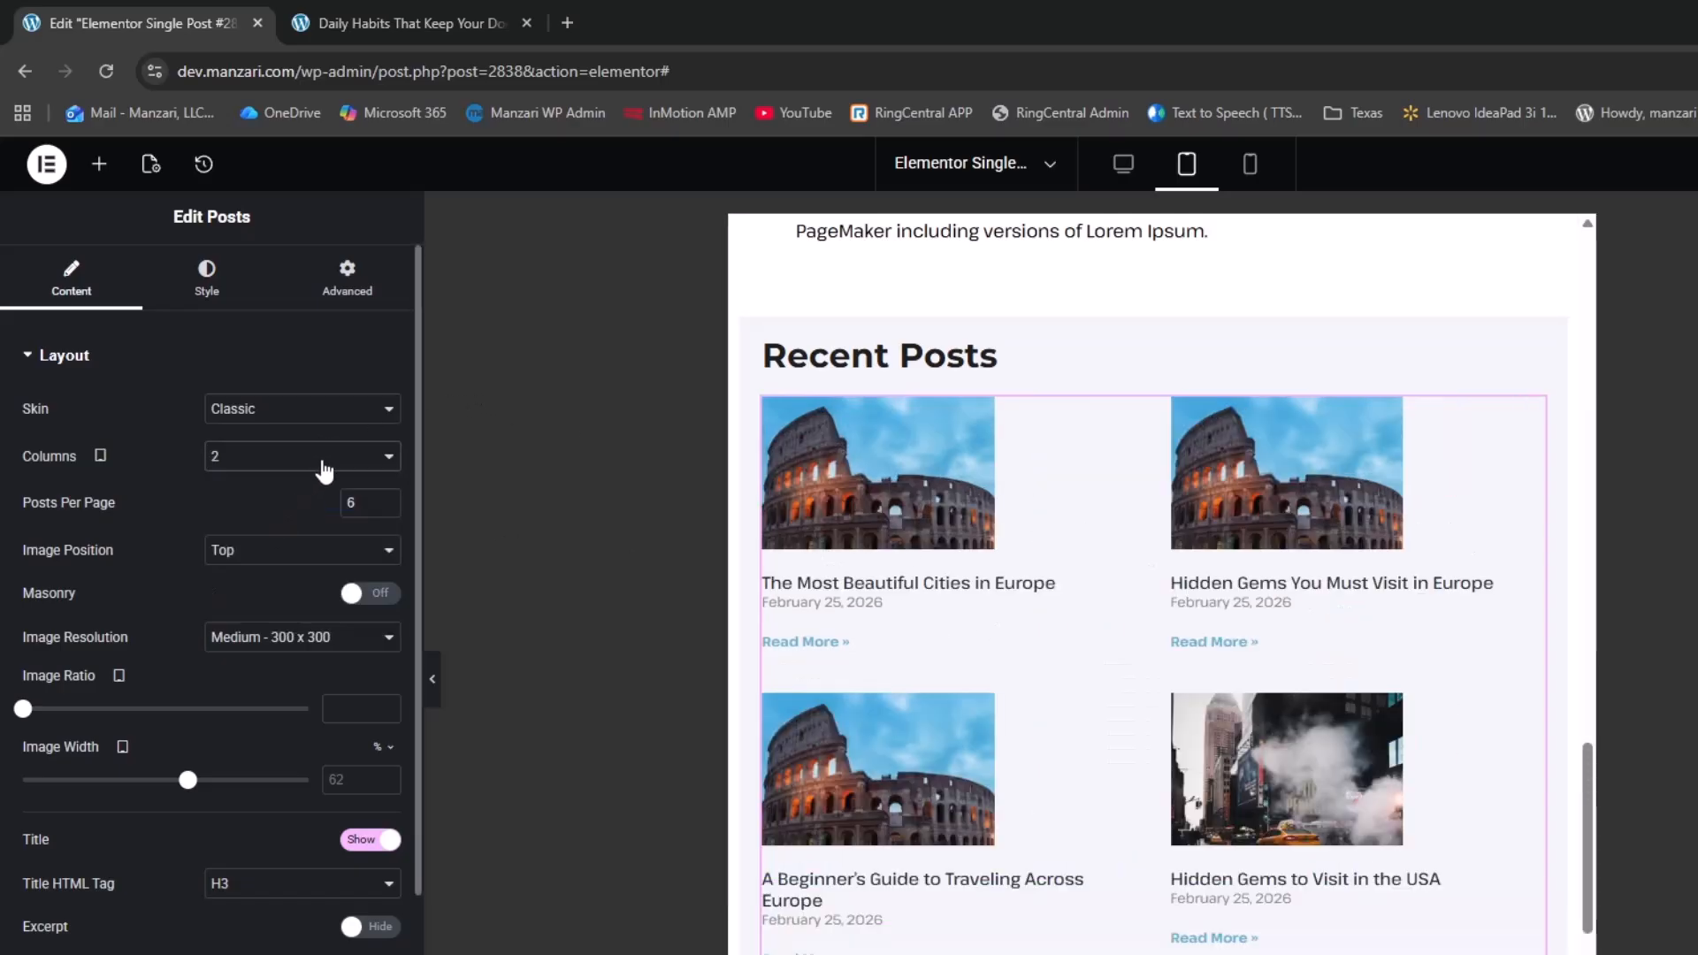
{"action": "left_click", "coordinate": [304, 458]}
{"action": "left_click", "coordinate": [290, 531]}
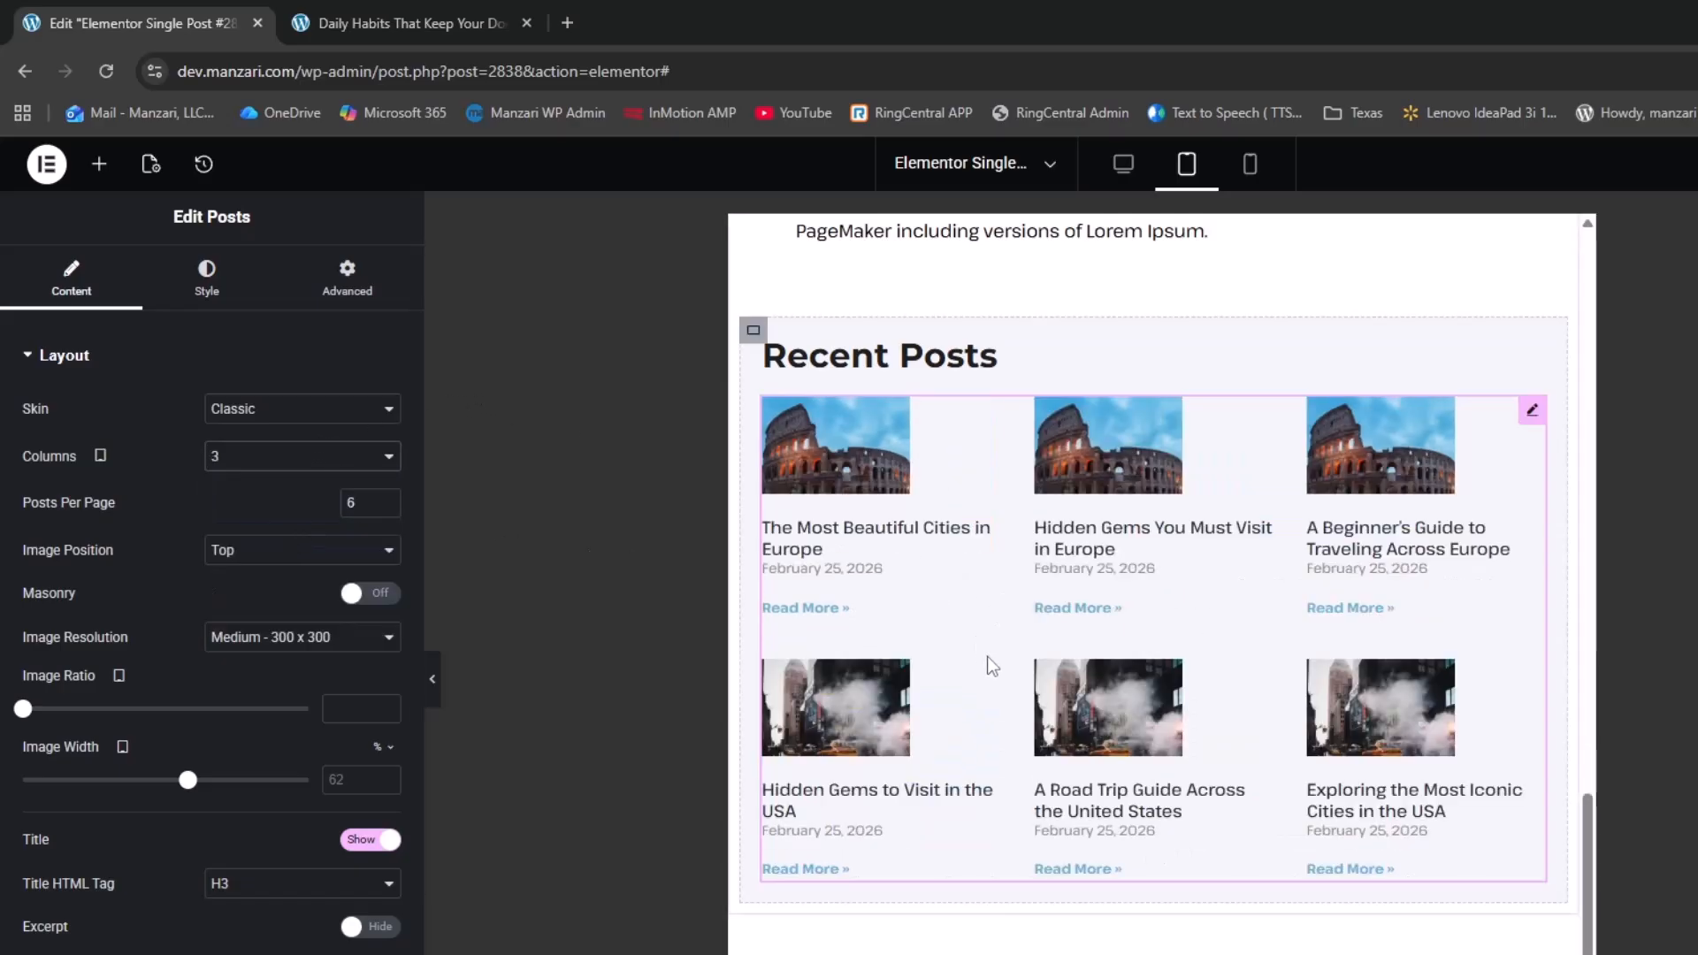
{"action": "scroll", "coordinate": [989, 660], "scroll_direction": "down", "scroll_amount": 1}
{"action": "scroll", "coordinate": [994, 656], "scroll_direction": "up", "scroll_amount": 10}
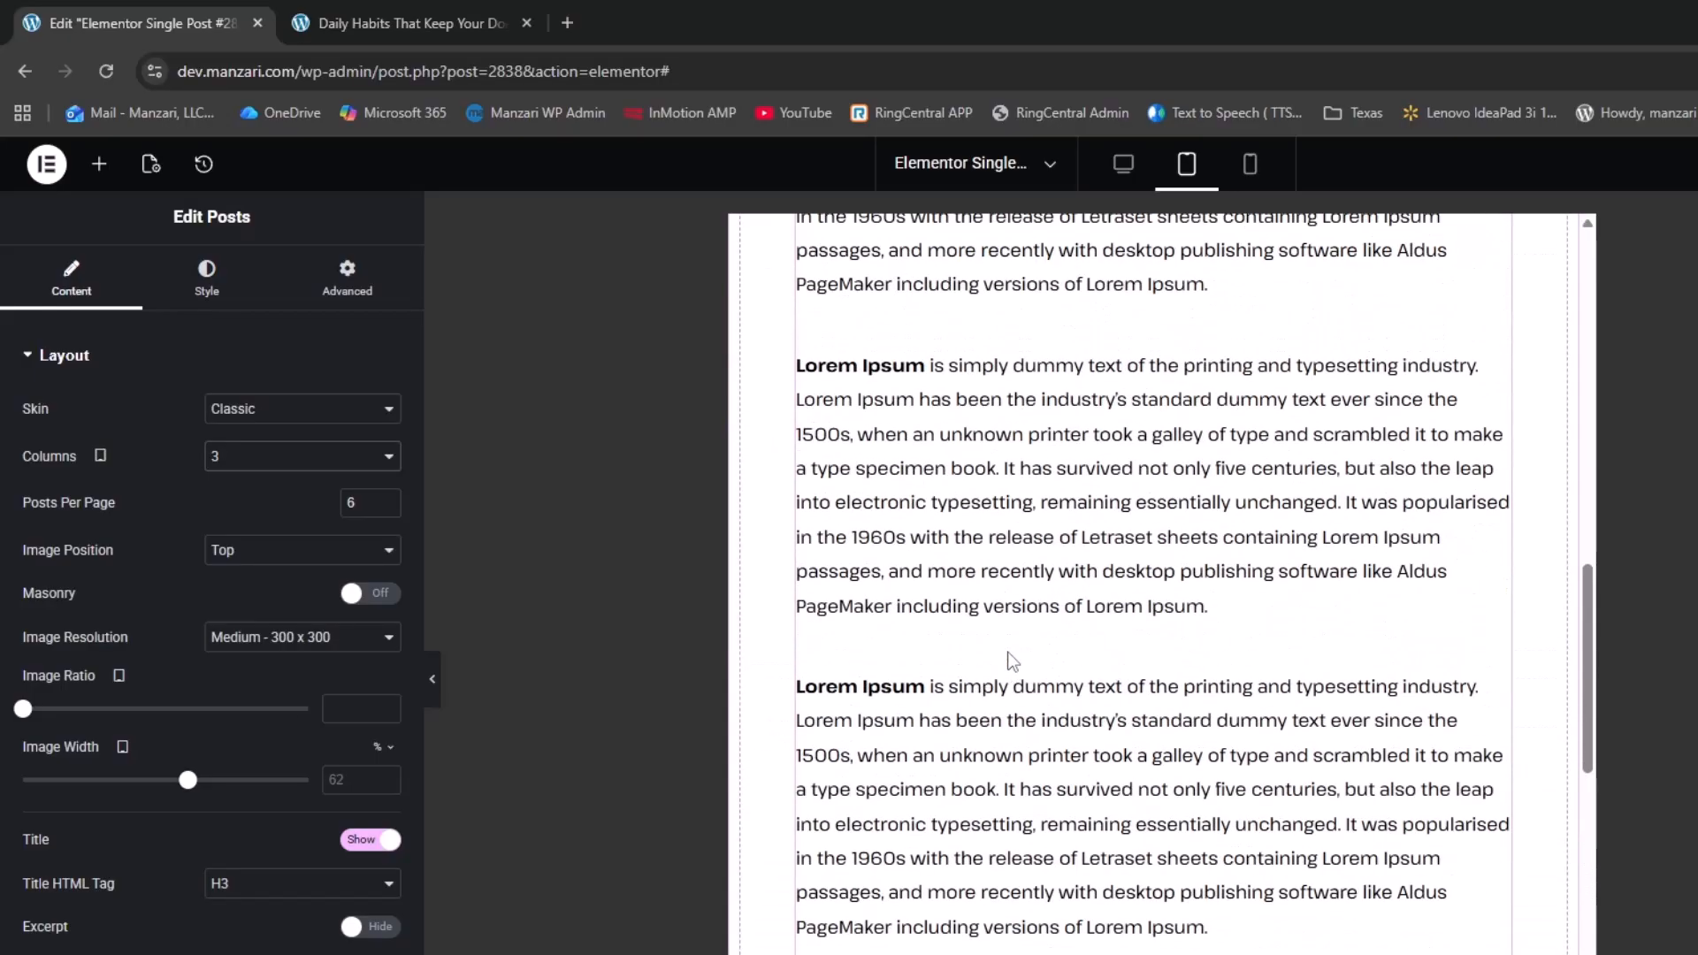
{"action": "scroll", "coordinate": [1011, 610], "scroll_direction": "up", "scroll_amount": 8}
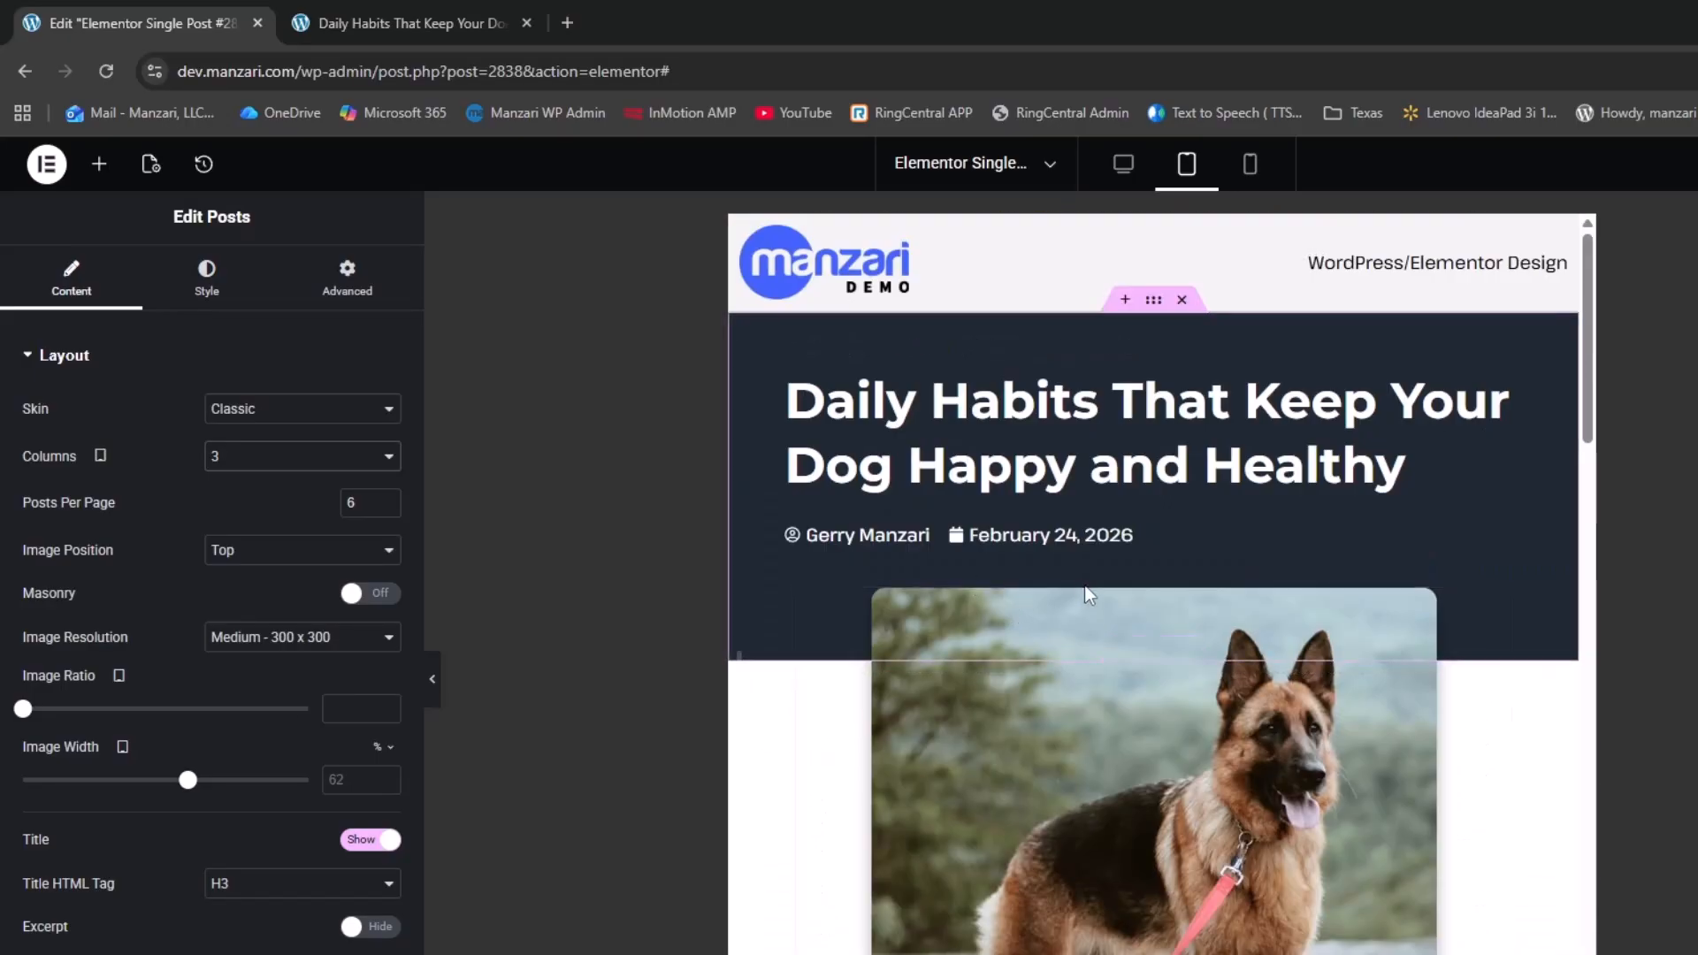
{"action": "scroll", "coordinate": [1294, 445], "scroll_direction": "down", "scroll_amount": 10}
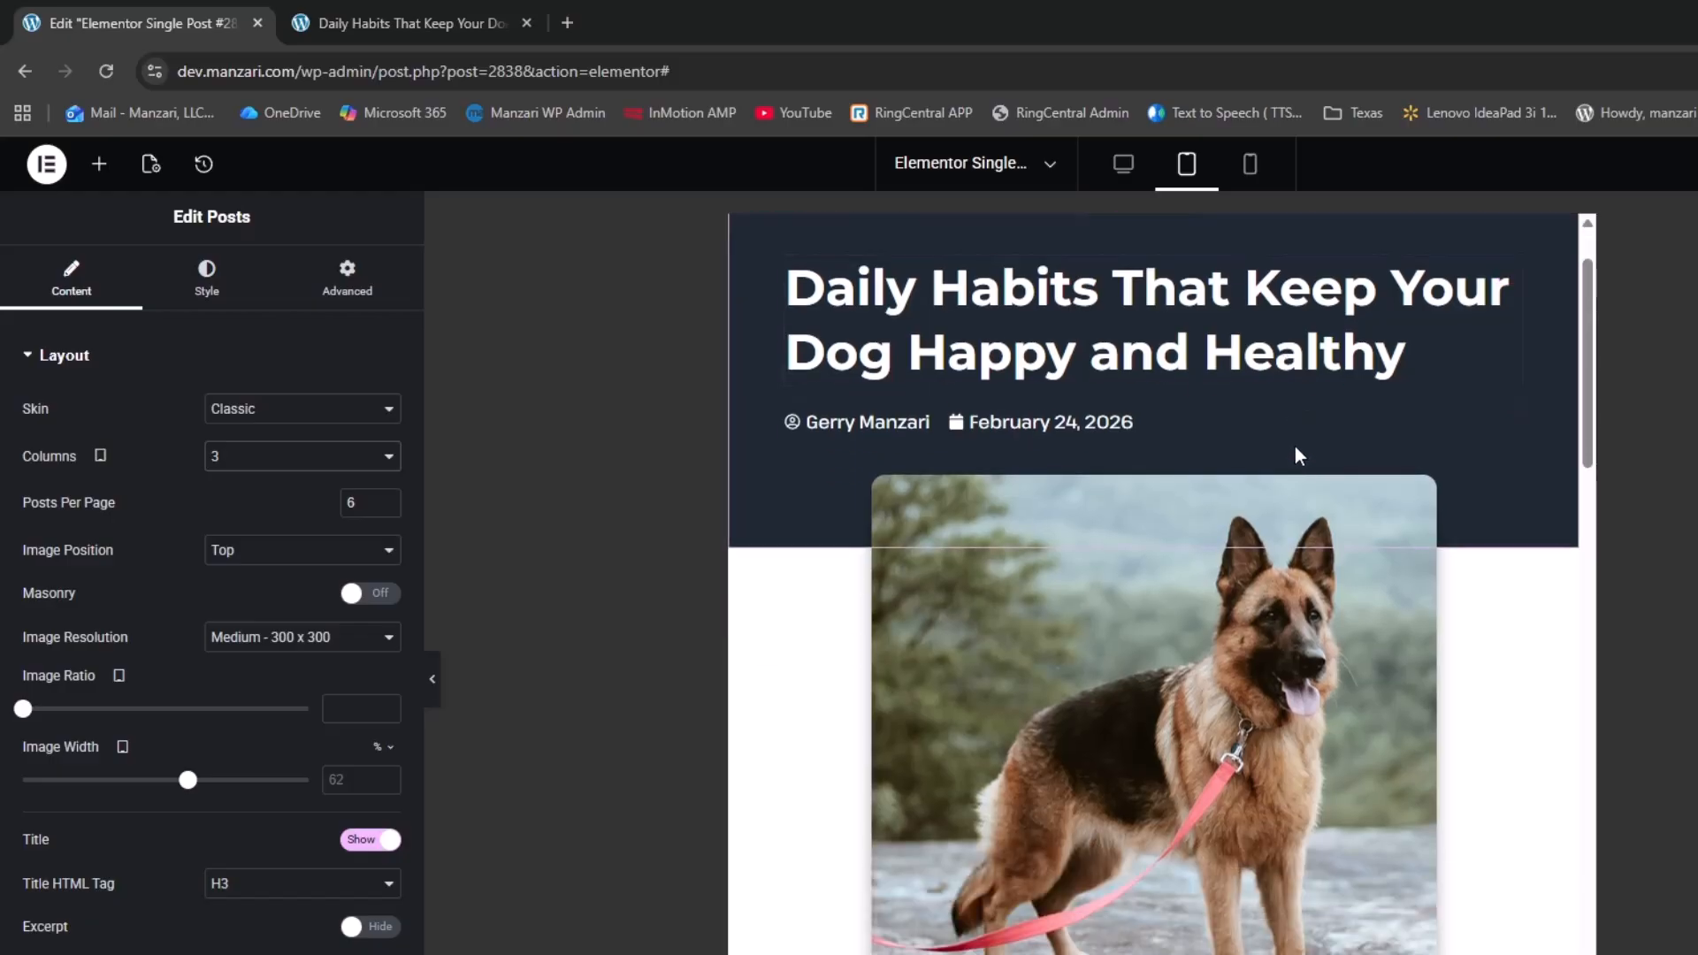
{"action": "scroll", "coordinate": [1294, 529], "scroll_direction": "down", "scroll_amount": 10}
{"action": "scroll", "coordinate": [1318, 526], "scroll_direction": "up", "scroll_amount": 20}
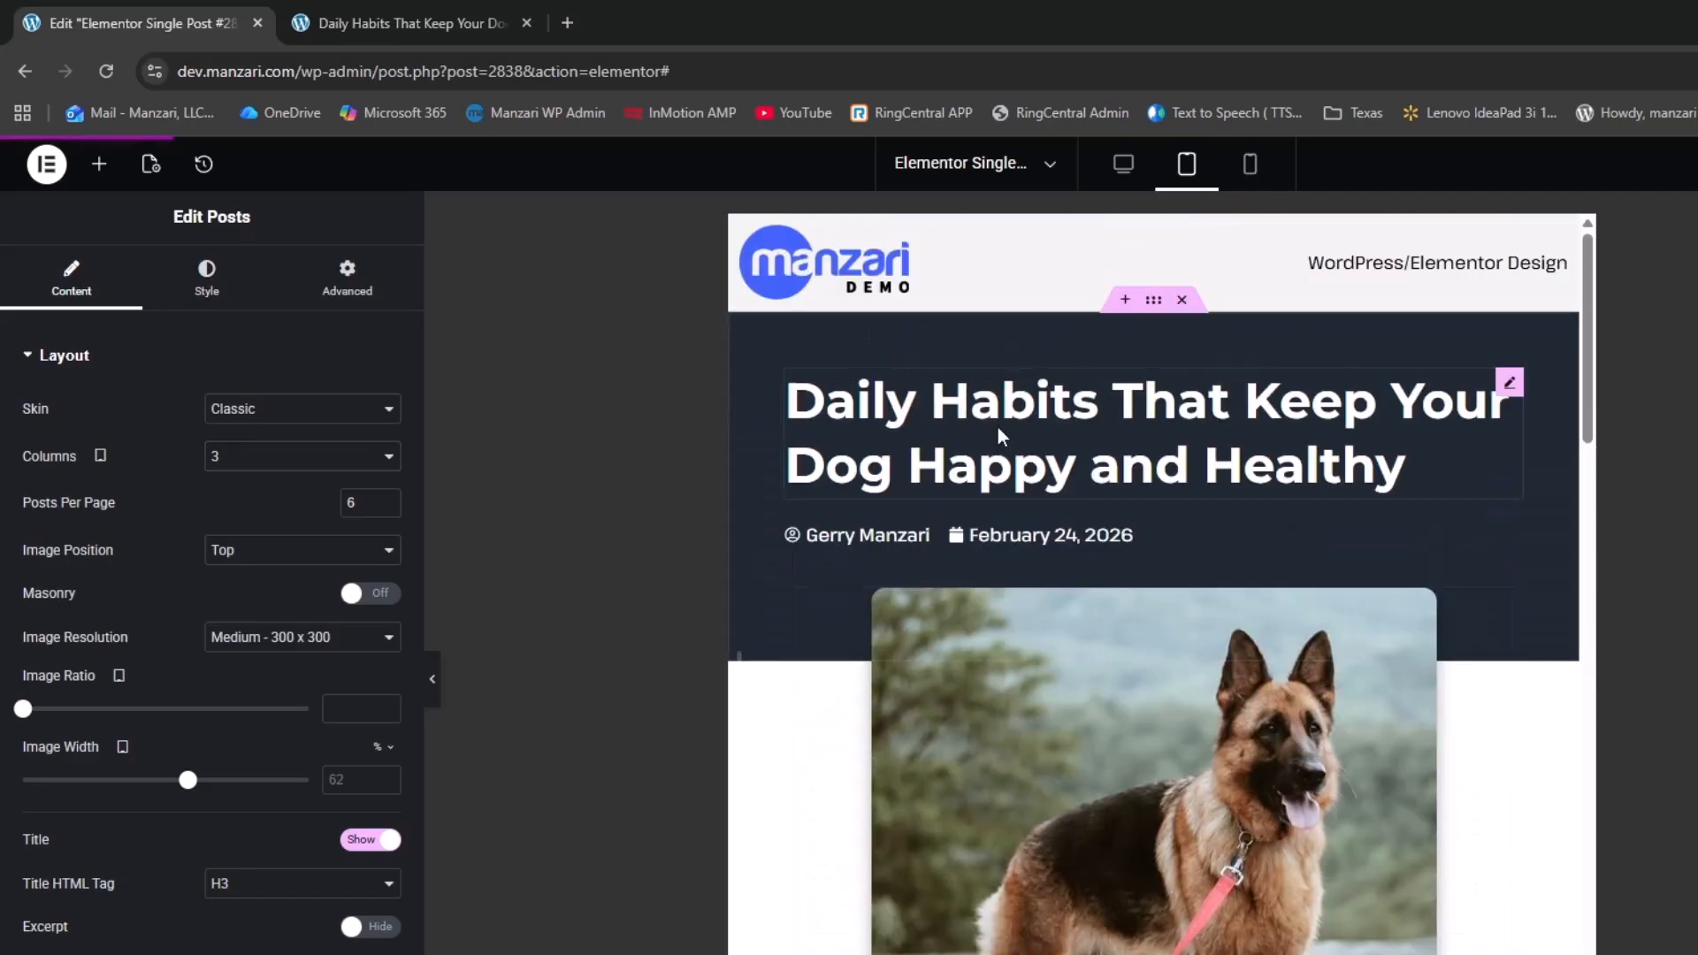
Switch the editor preview to mobile width and scroll through the page
{"action": "left_click", "coordinate": [1254, 173]}
{"action": "scroll", "coordinate": [1243, 410], "scroll_direction": "down", "scroll_amount": 10}
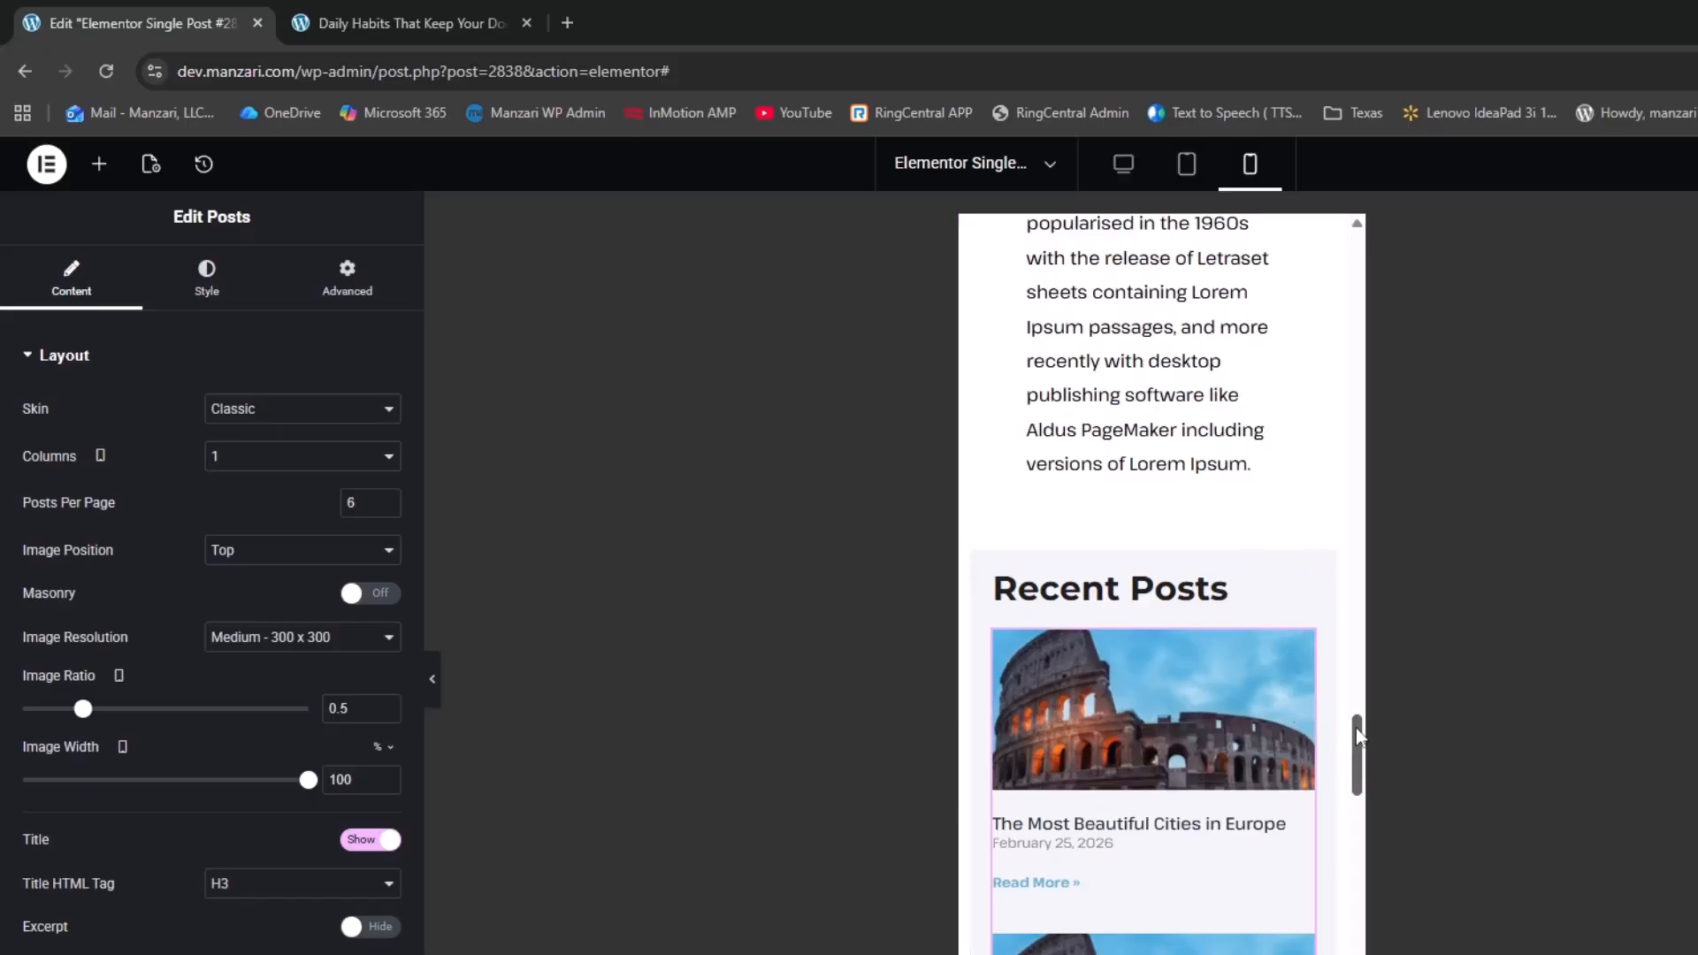
{"action": "left_click_drag", "start_coordinate": [1356, 729], "coordinate": [1372, 222]}
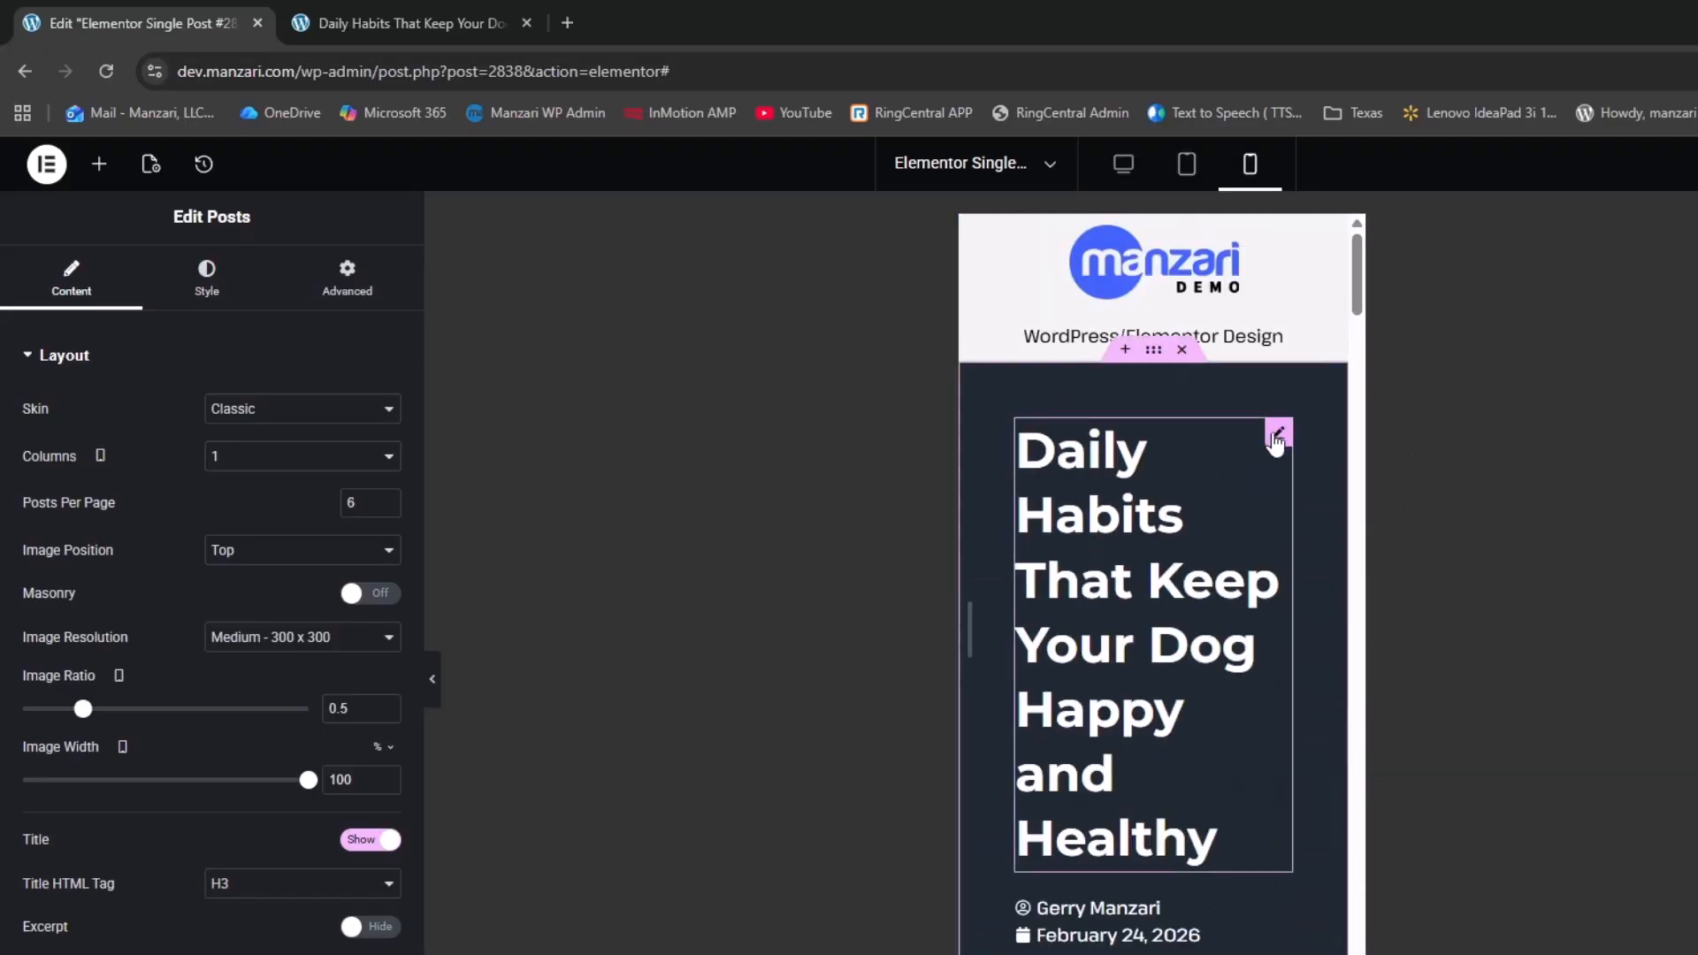
Set the post title's mobile typography size to 25 px
{"action": "left_click", "coordinate": [1277, 435]}
{"action": "left_click", "coordinate": [385, 475]}
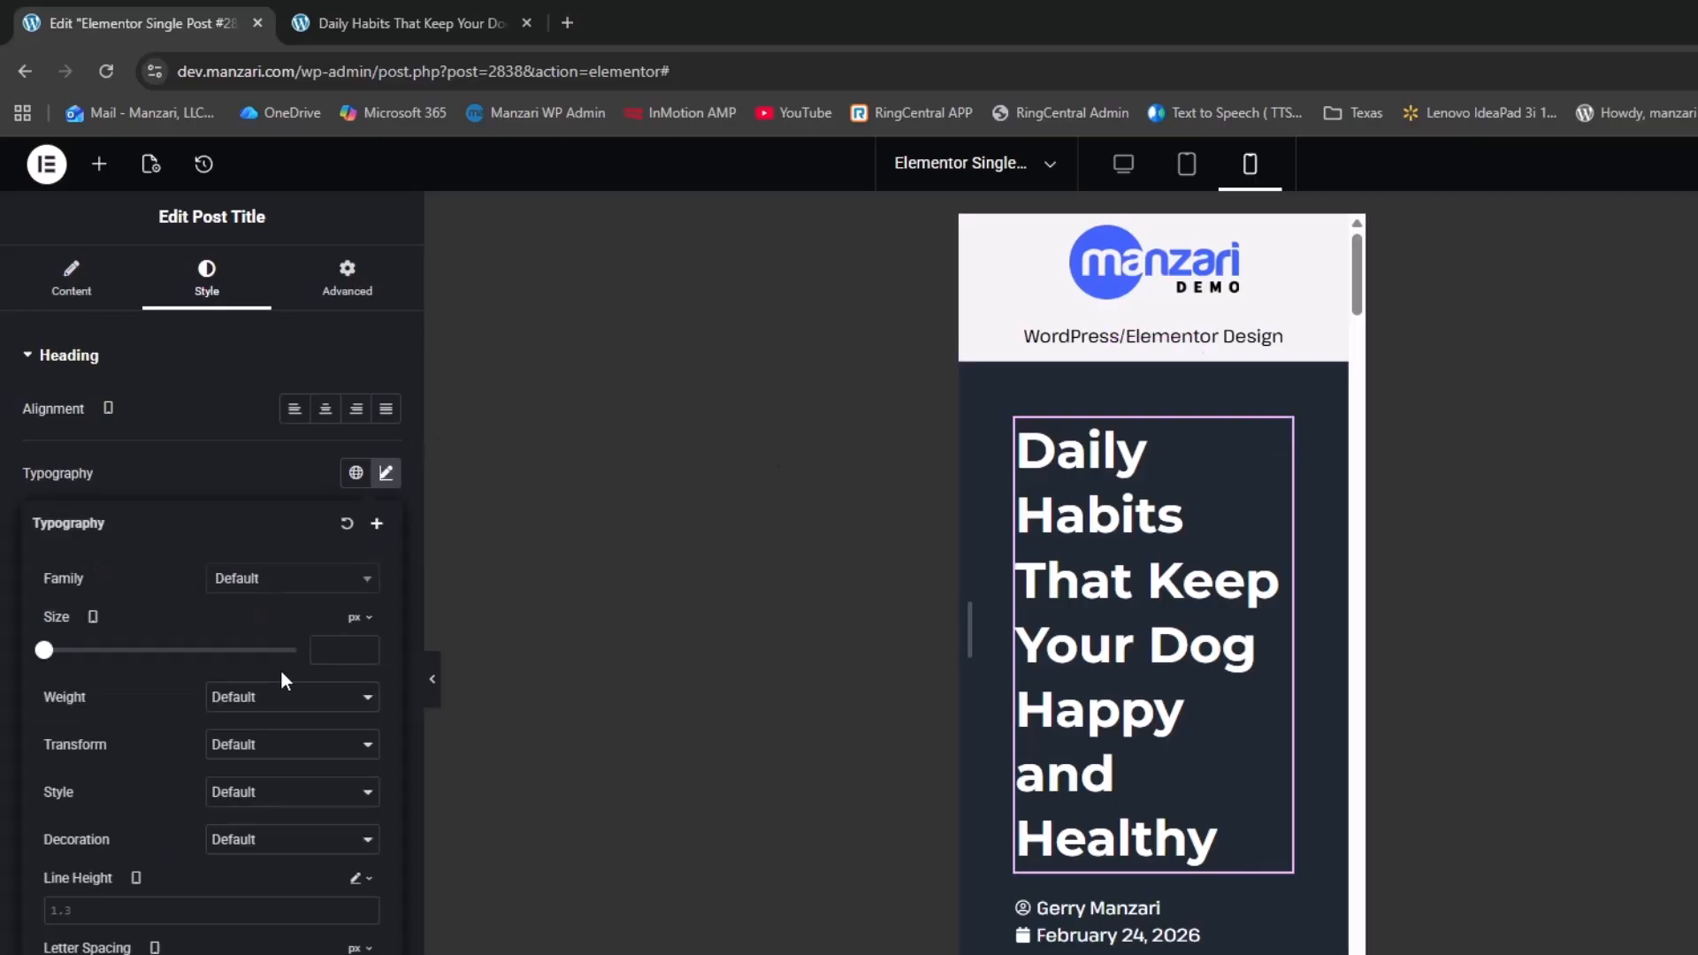
{"action": "left_click_drag", "start_coordinate": [41, 654], "coordinate": [70, 672]}
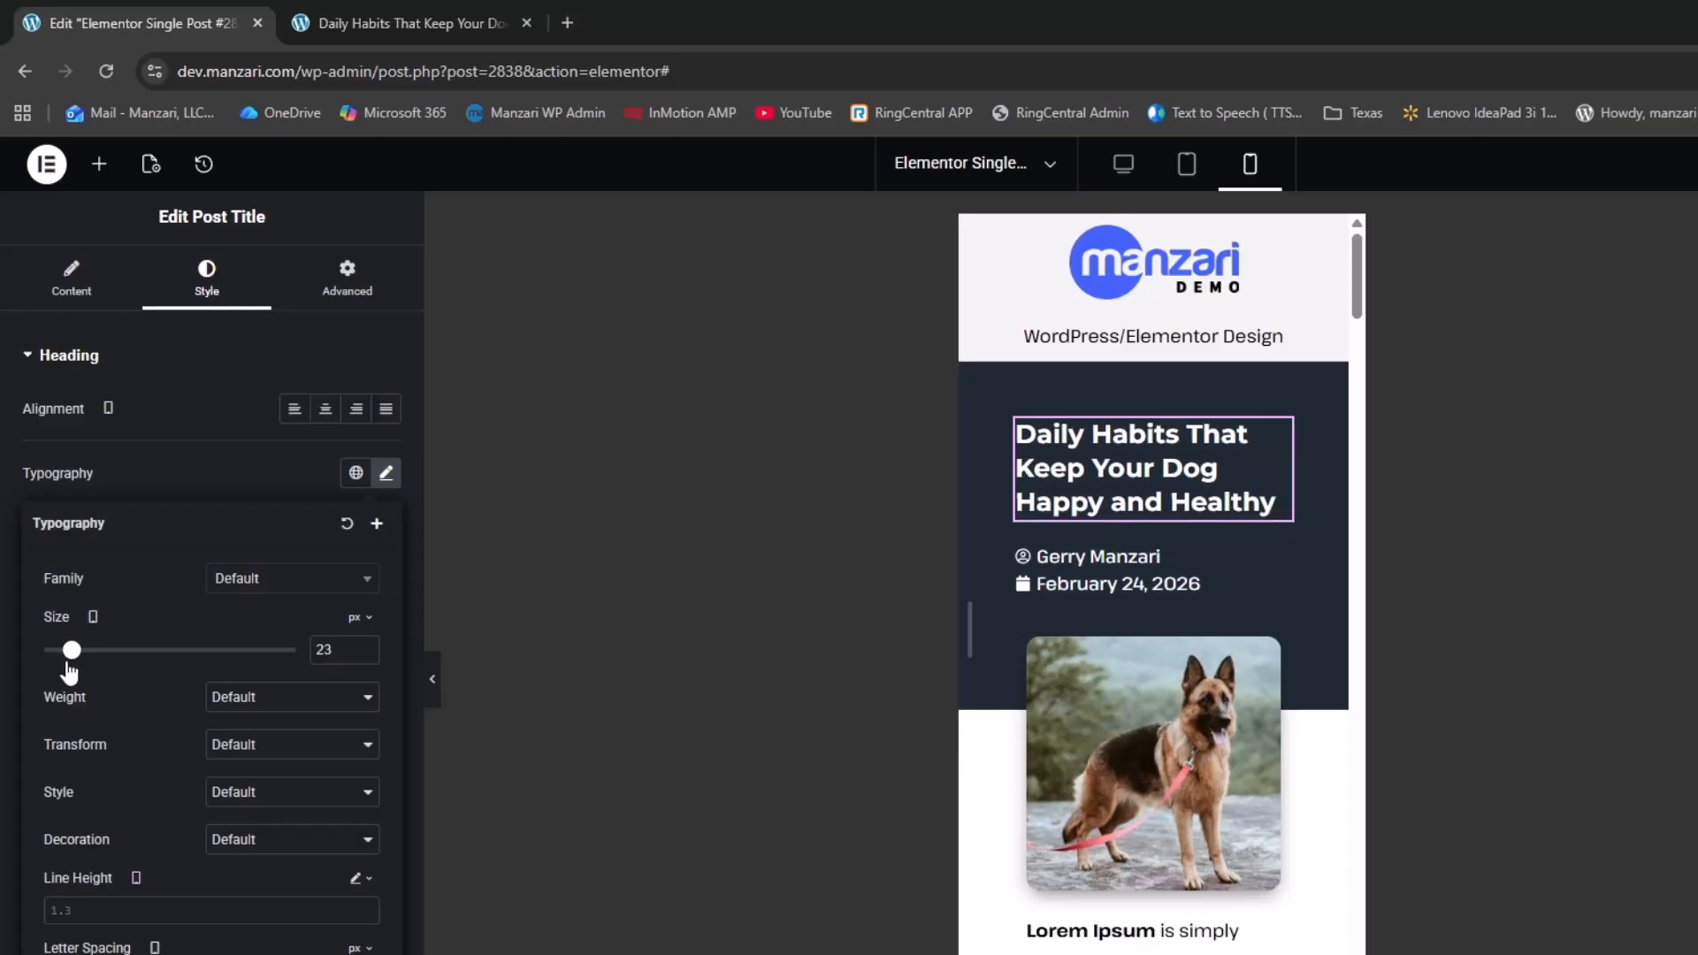
{"action": "left_click", "coordinate": [364, 655]}
{"action": "left_click", "coordinate": [366, 644]}
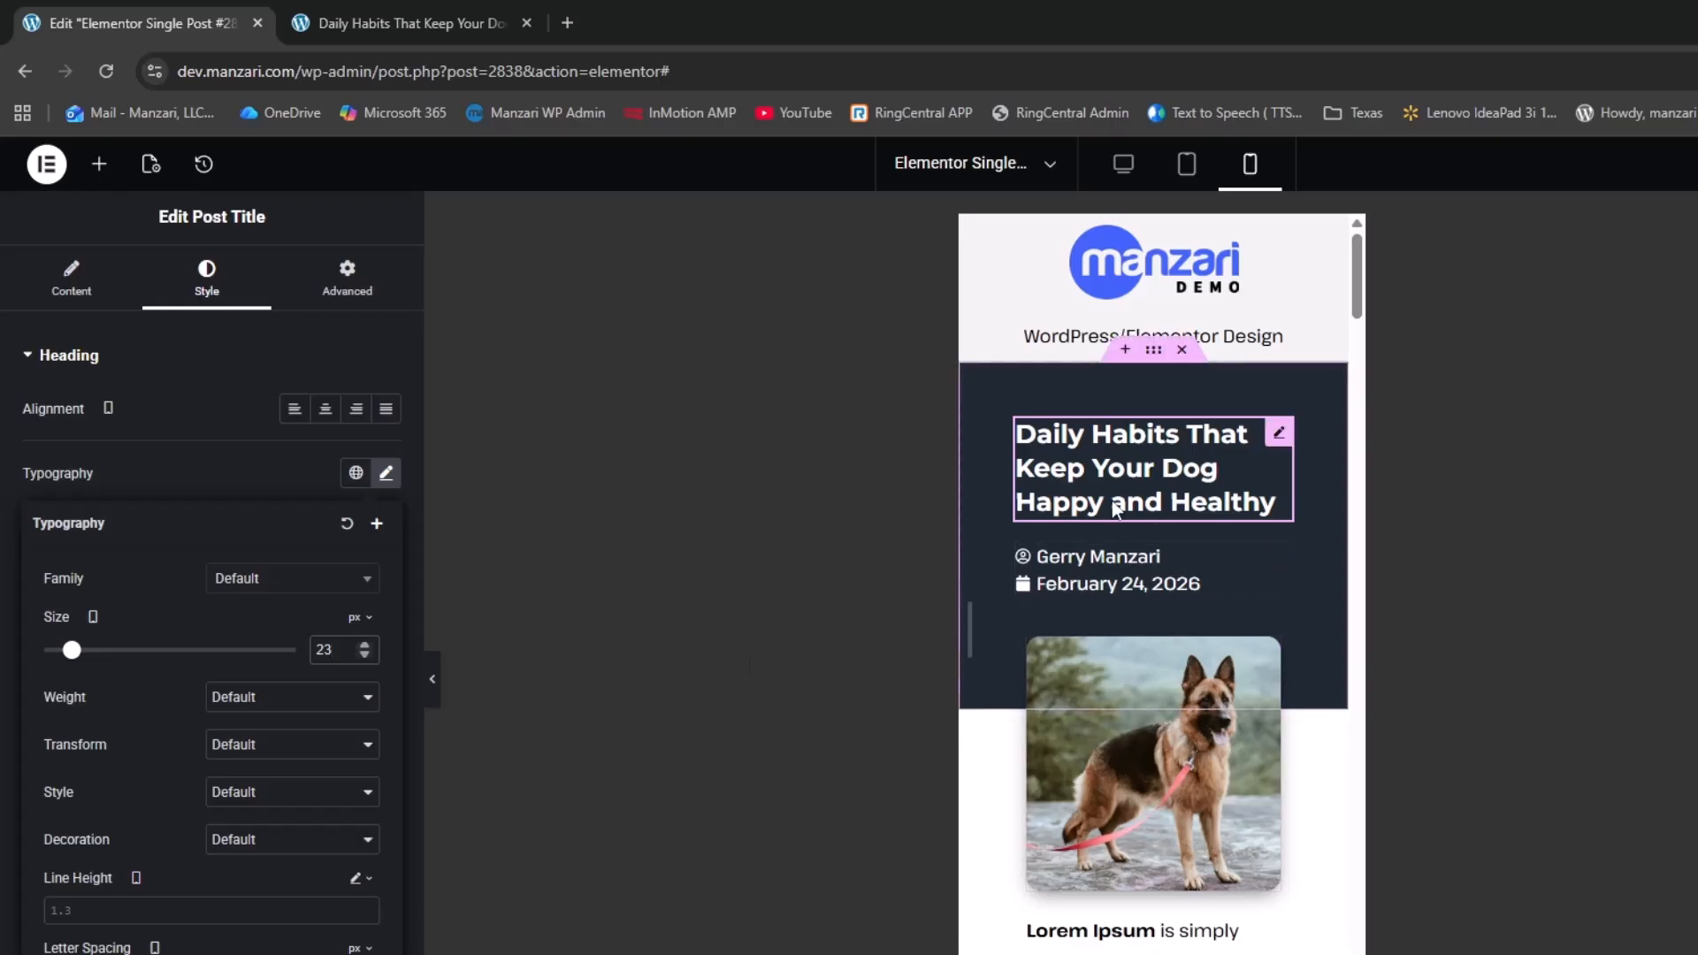
{"action": "double_click", "coordinate": [366, 645]}
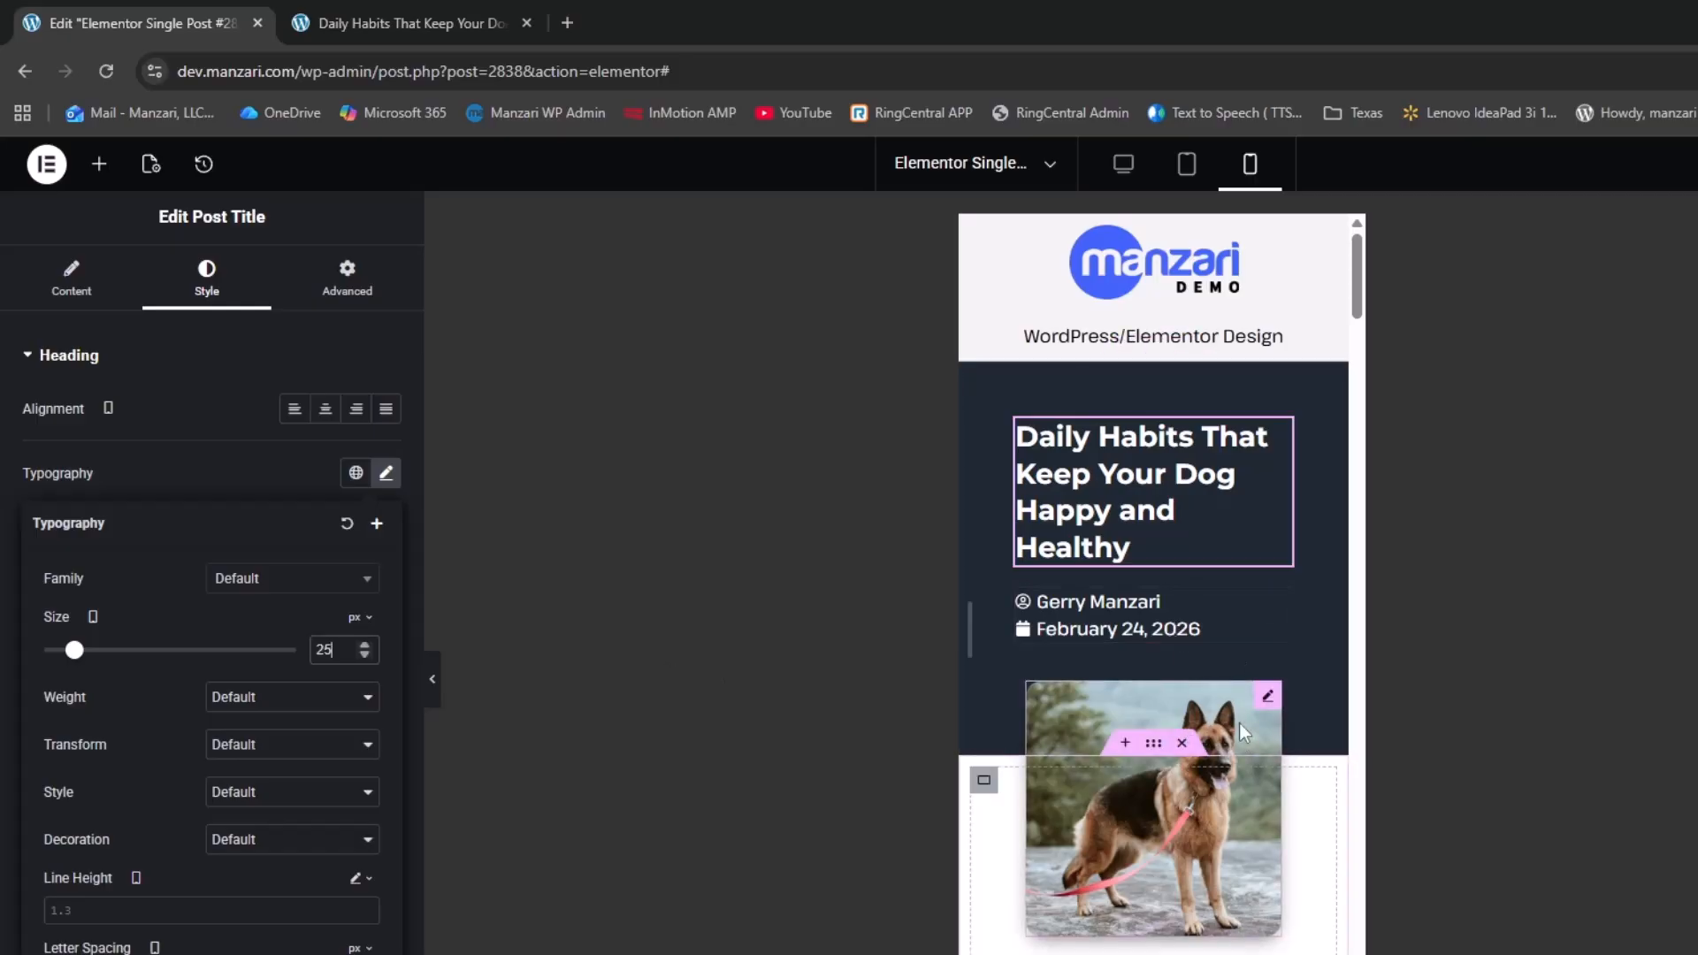
{"action": "scroll", "coordinate": [1238, 725], "scroll_direction": "down", "scroll_amount": 5}
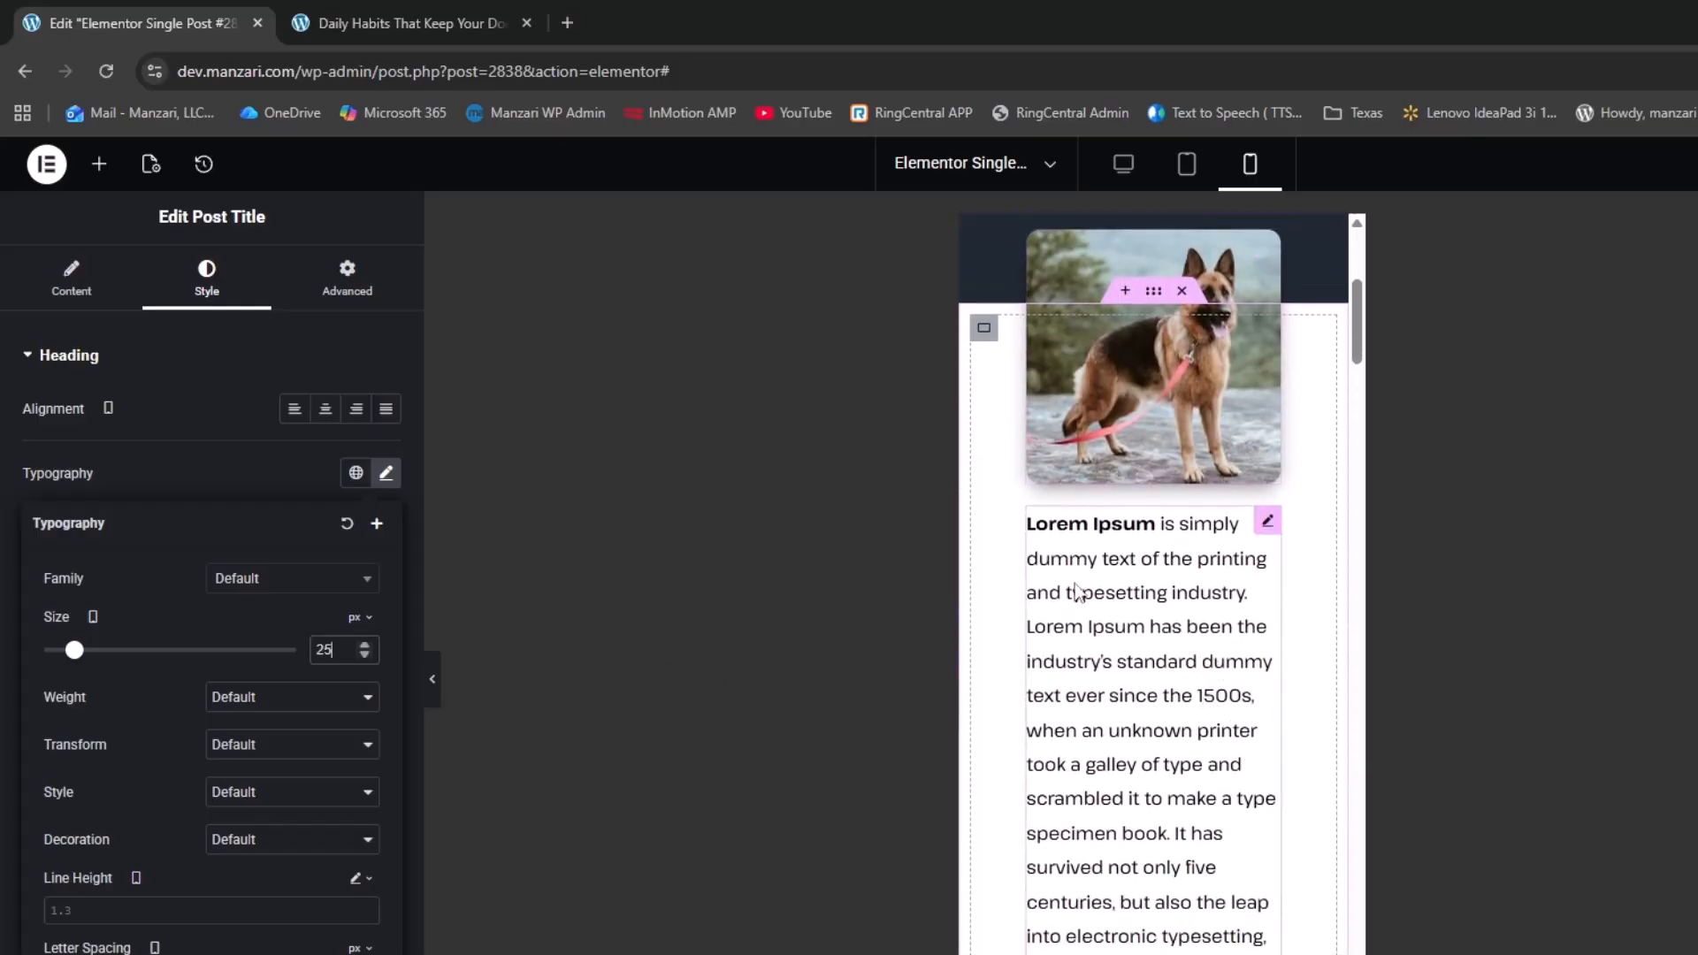
{"action": "scroll", "coordinate": [1074, 584], "scroll_direction": "down", "scroll_amount": 9}
{"action": "scroll", "coordinate": [1070, 571], "scroll_direction": "up", "scroll_amount": 14}
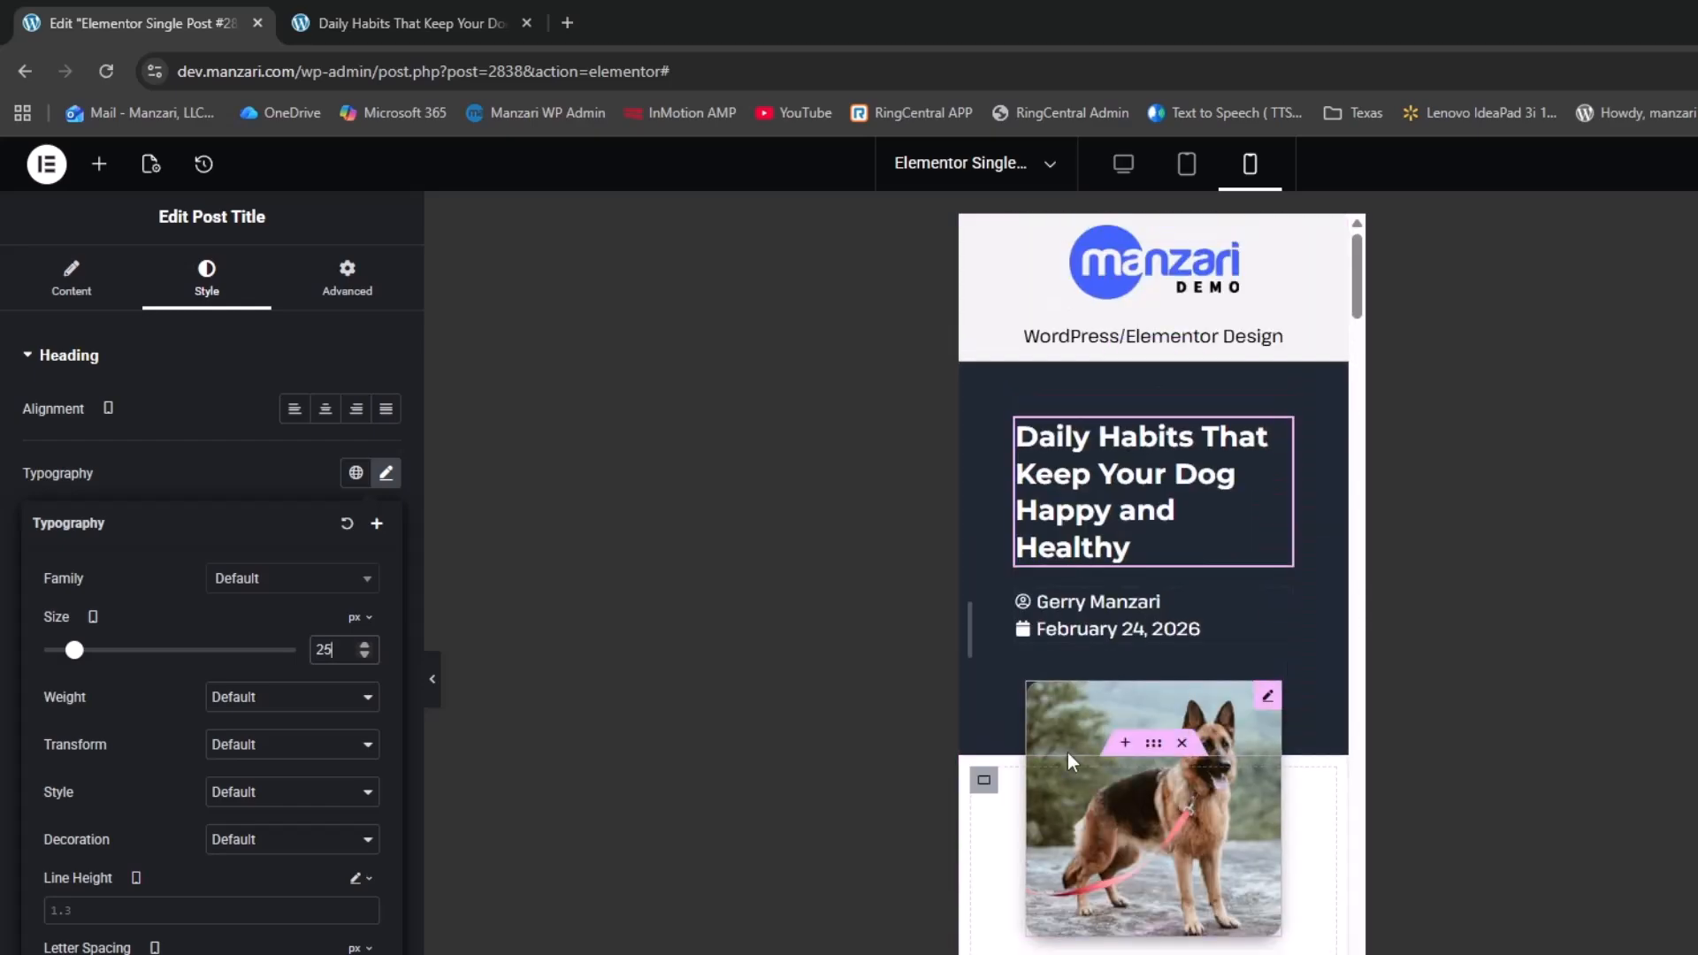
Give the dark title header mobile padding of 50 top, 30 right, 100 bottom, 30 left
{"action": "left_click", "coordinate": [1154, 350]}
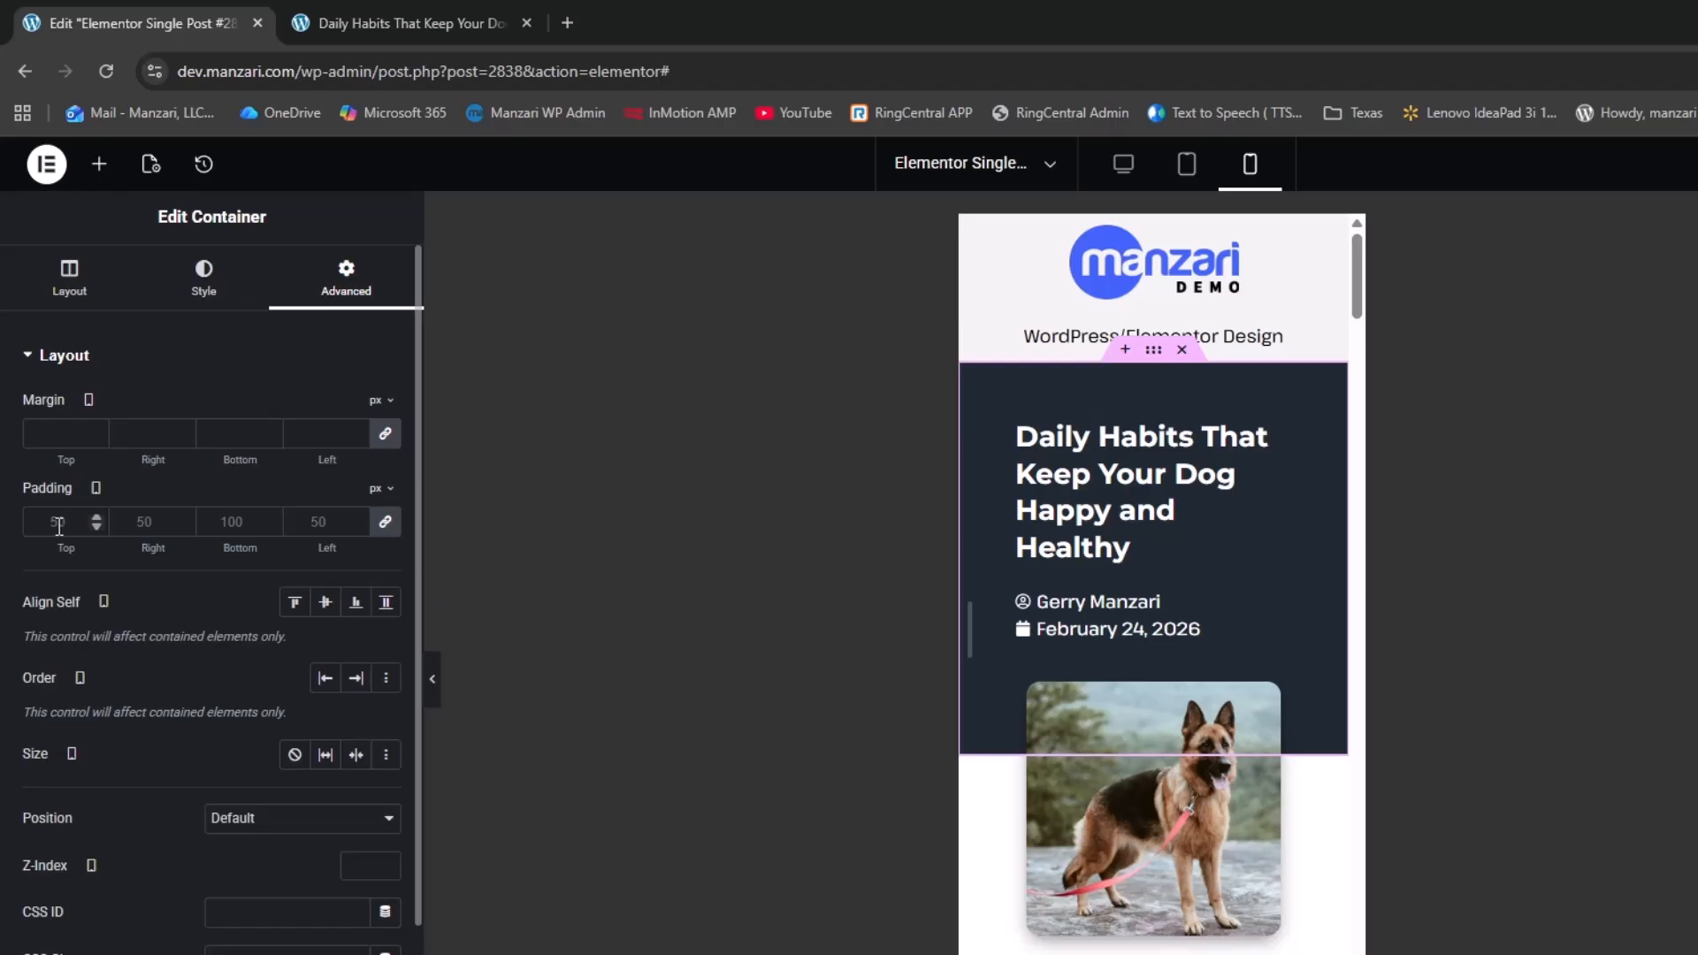
{"action": "left_click", "coordinate": [385, 522]}
{"action": "double_click", "coordinate": [55, 522]}
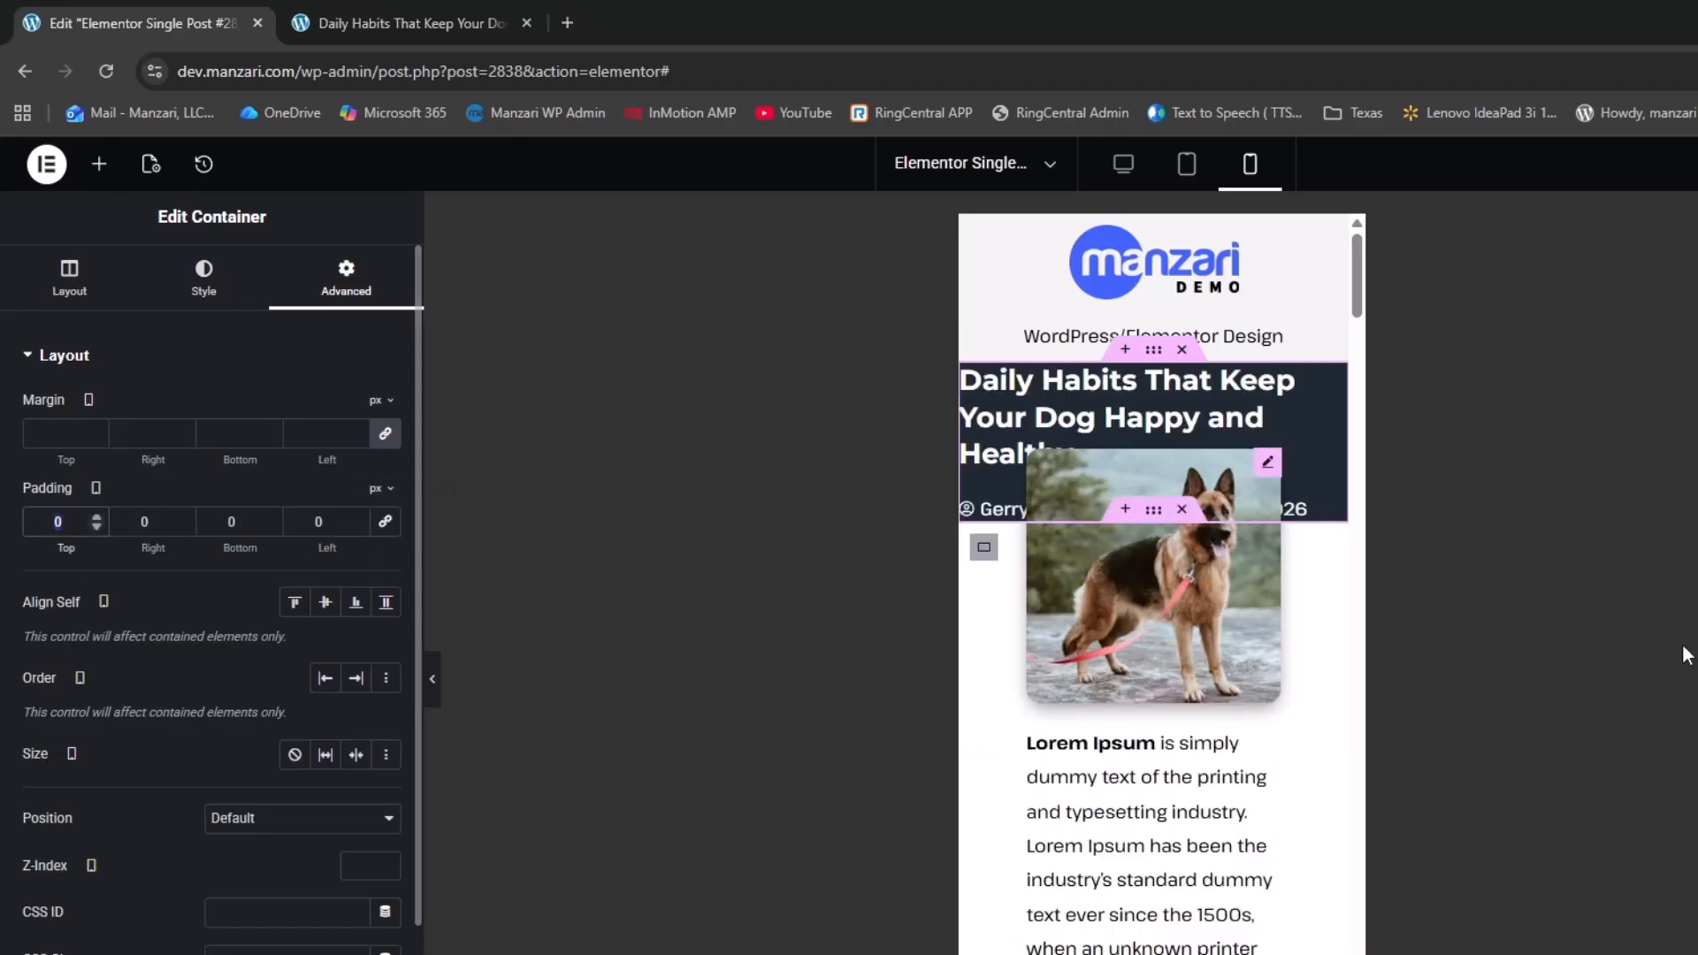
{"action": "type", "text": "30"}
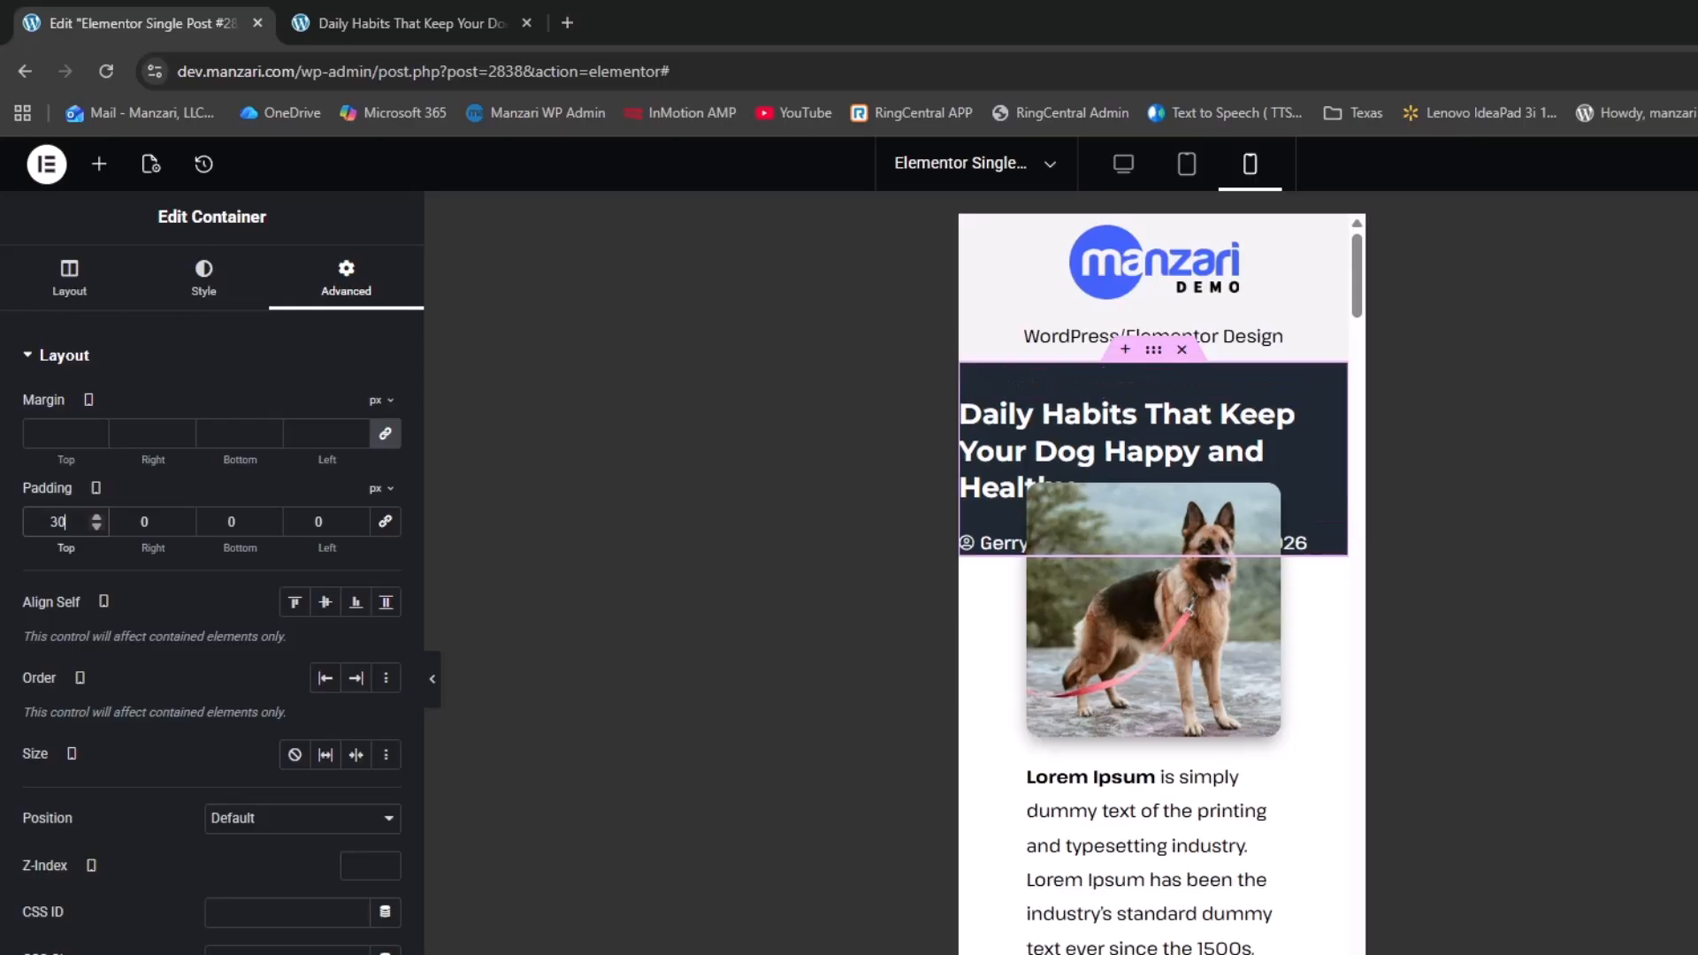
{"action": "key", "text": "Tab"}
{"action": "left_click", "coordinate": [68, 523]}
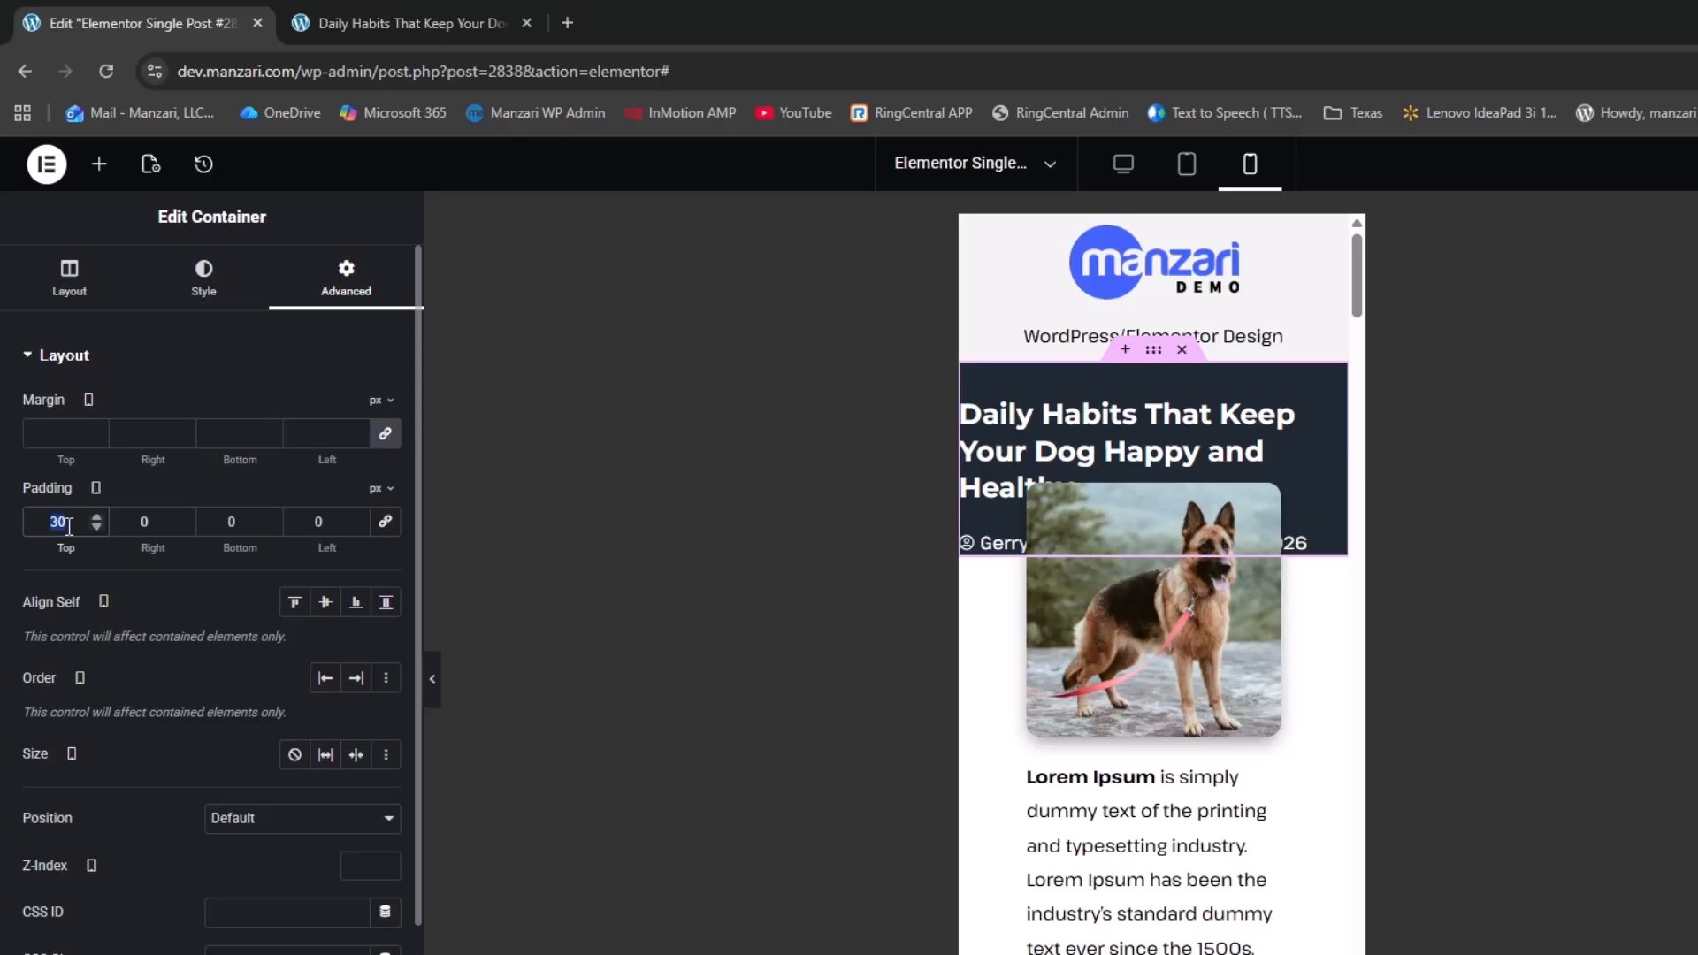
{"action": "type", "text": "50"}
{"action": "key", "text": "Tab"}
{"action": "type", "text": "30"}
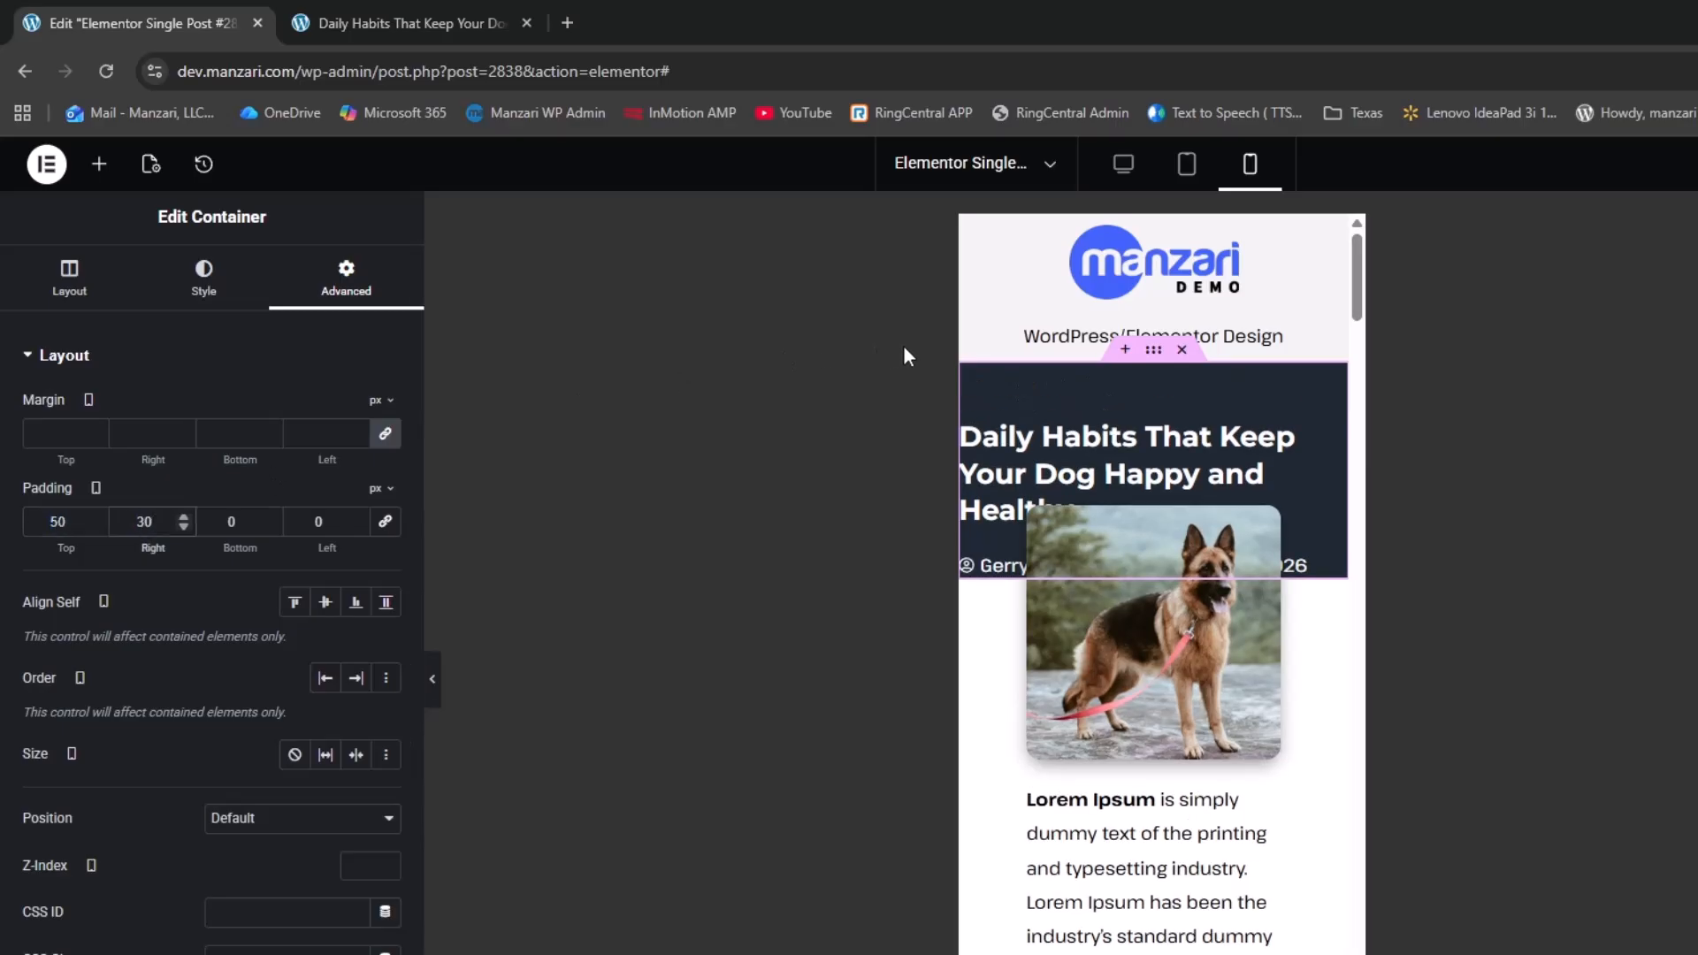
{"action": "key", "text": "Tab"}
{"action": "type", "text": "100"}
{"action": "key", "text": "Tab"}
{"action": "type", "text": "30"}
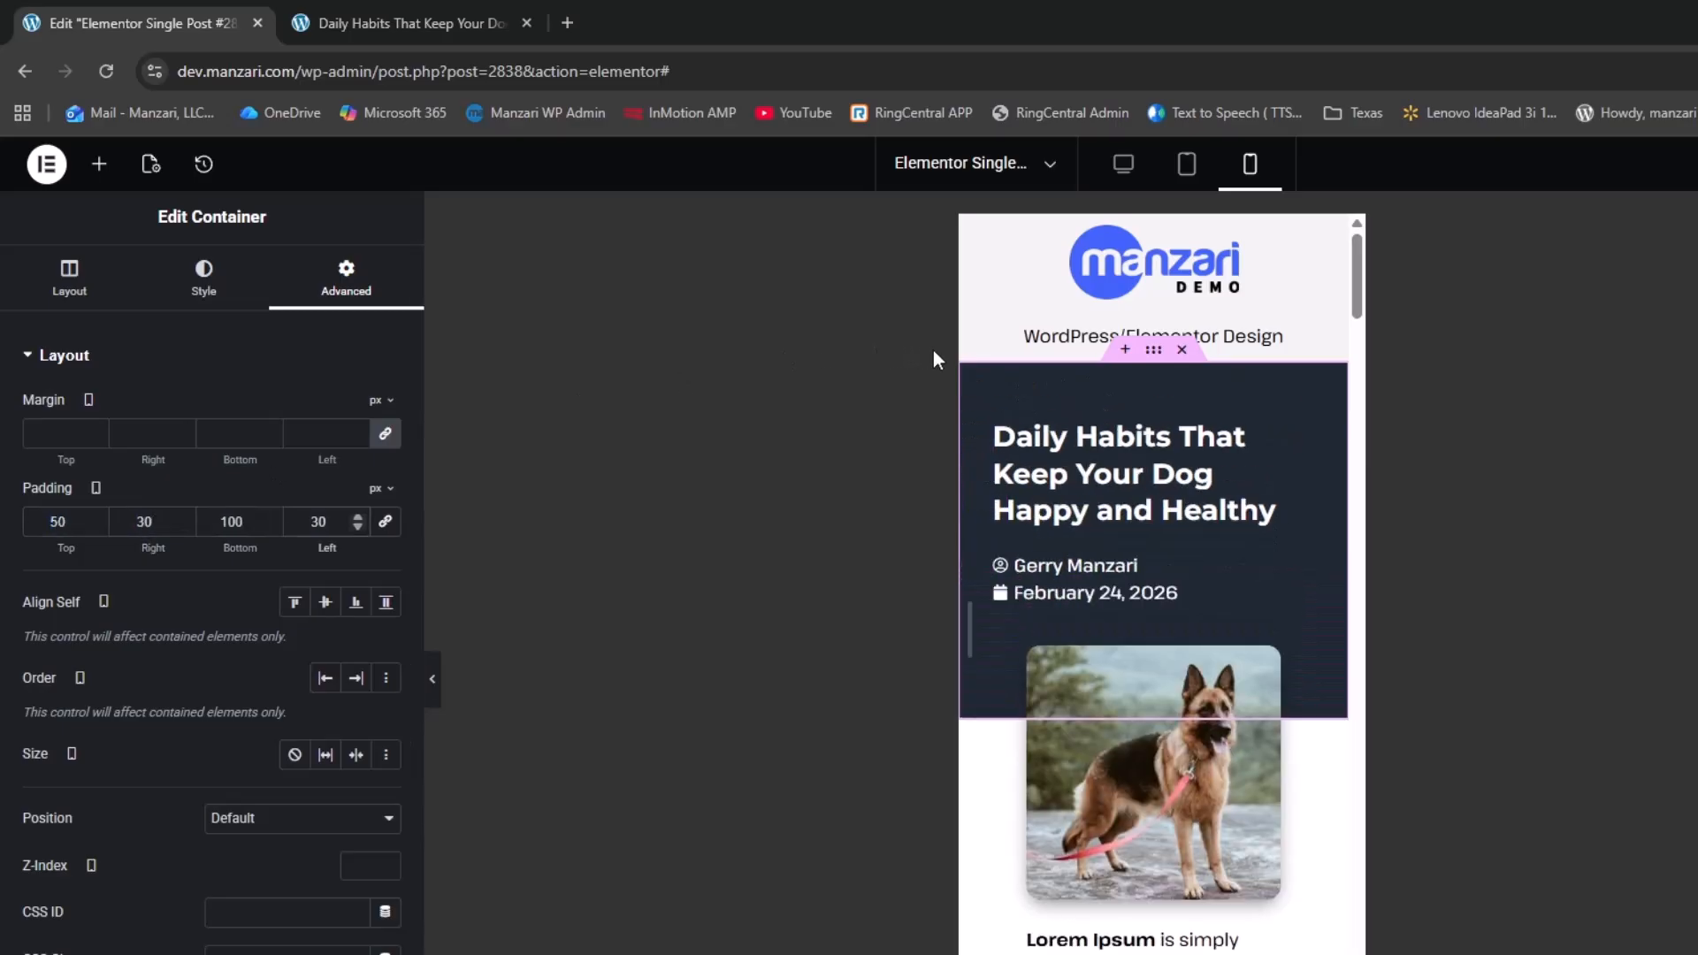
{"action": "scroll", "coordinate": [983, 674], "scroll_direction": "down", "scroll_amount": 1}
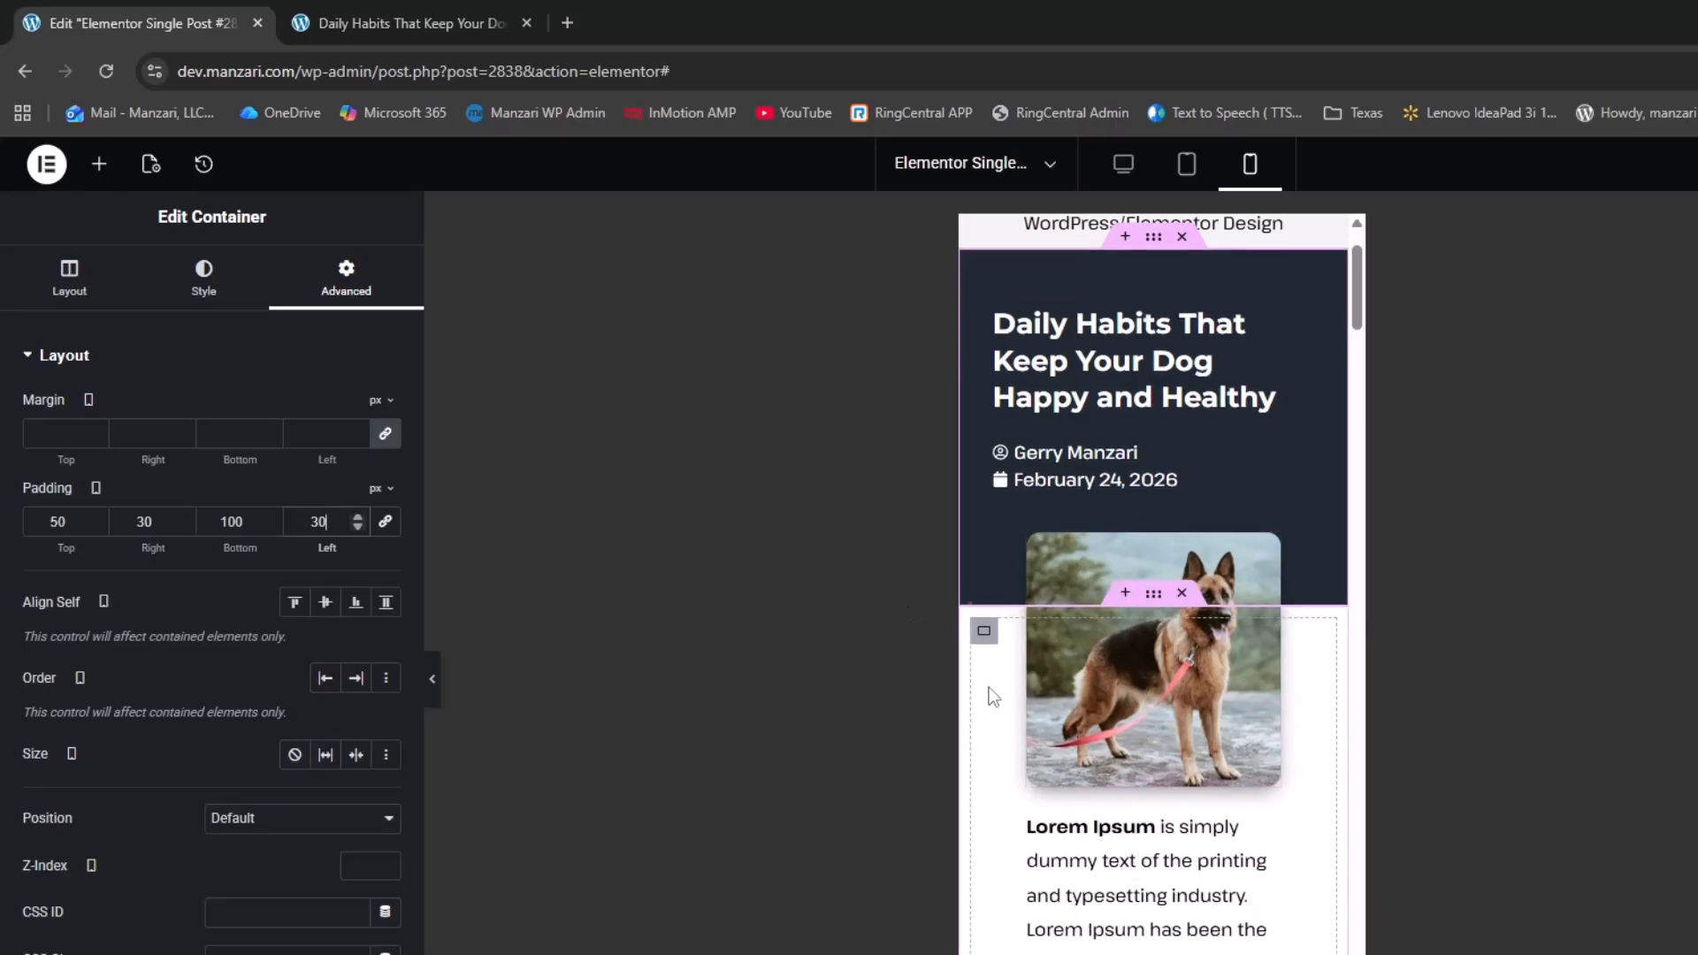
Give the container below it mobile padding of 50 top and 30 right, bottom and left
{"action": "left_click", "coordinate": [984, 632]}
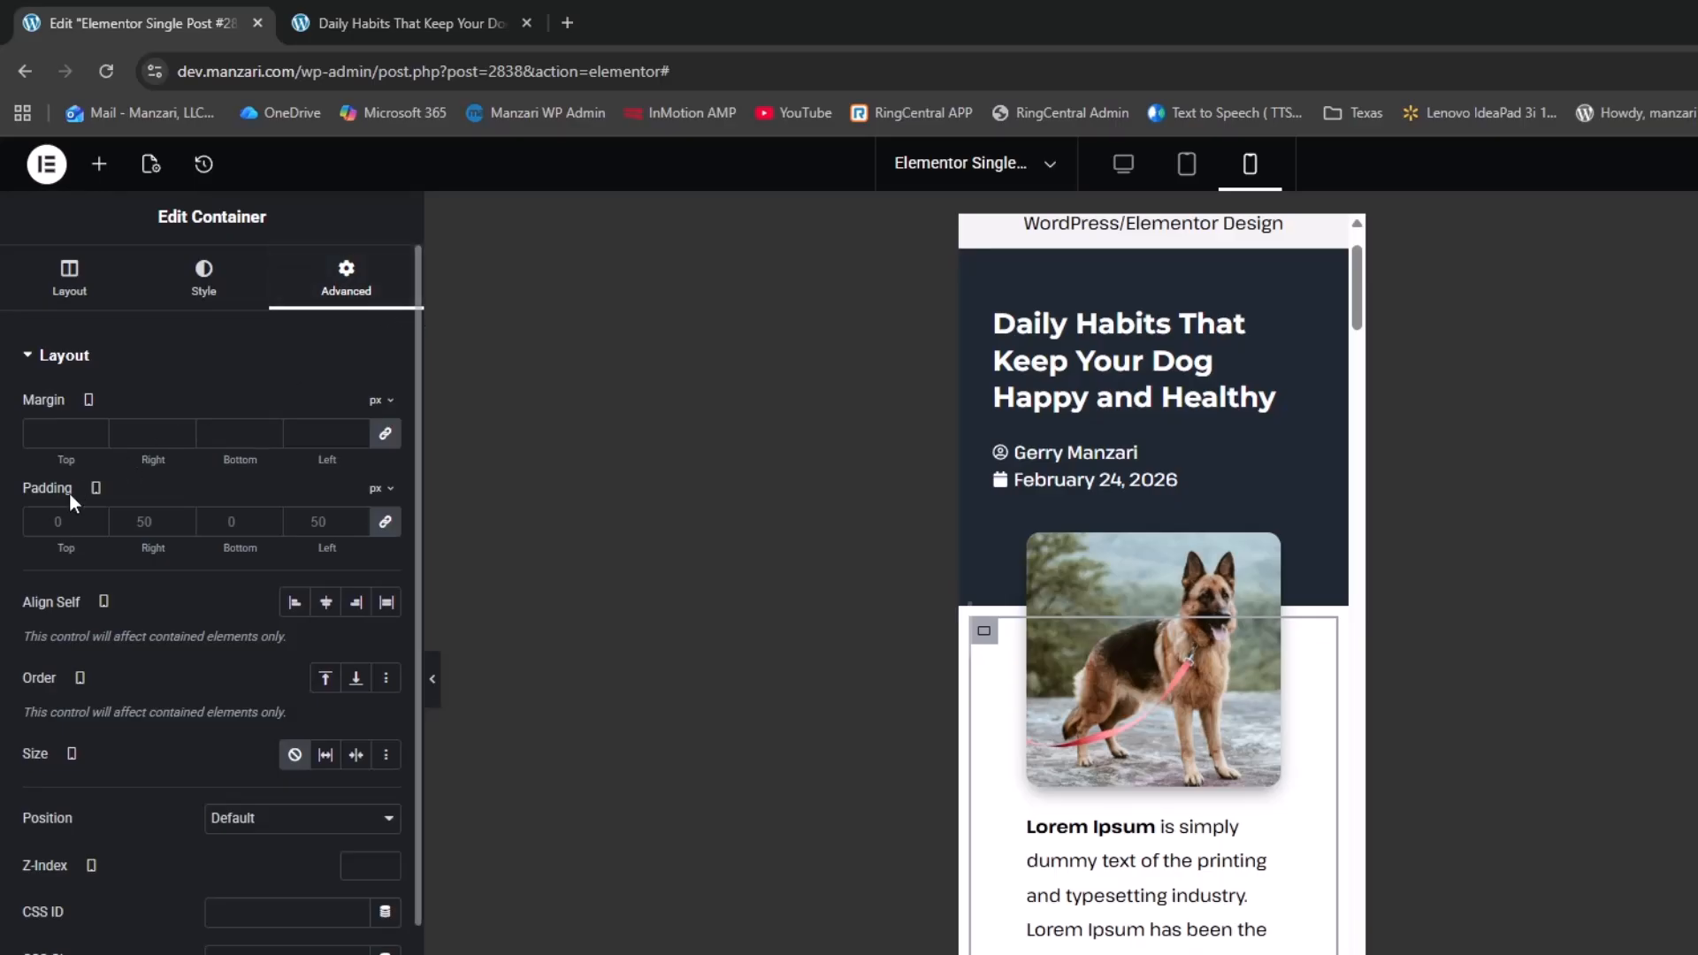
{"action": "left_click", "coordinate": [386, 521]}
{"action": "double_click", "coordinate": [45, 518]}
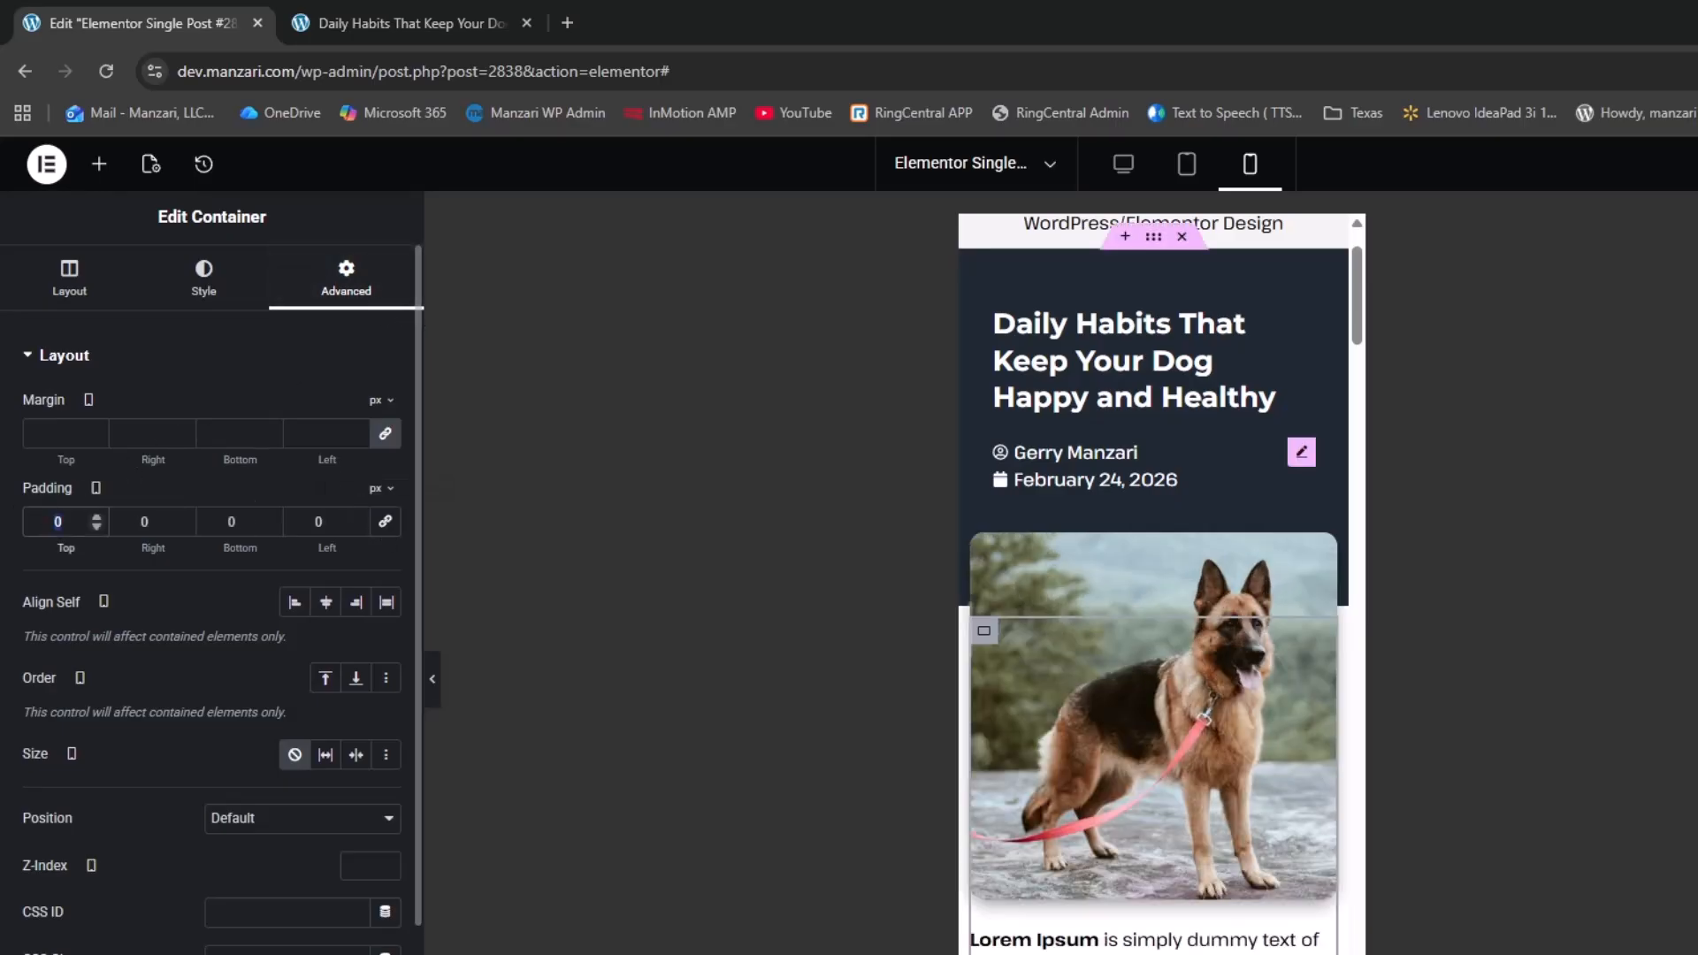
{"action": "type", "text": "50"}
{"action": "key", "text": "Tab"}
{"action": "type", "text": "30"}
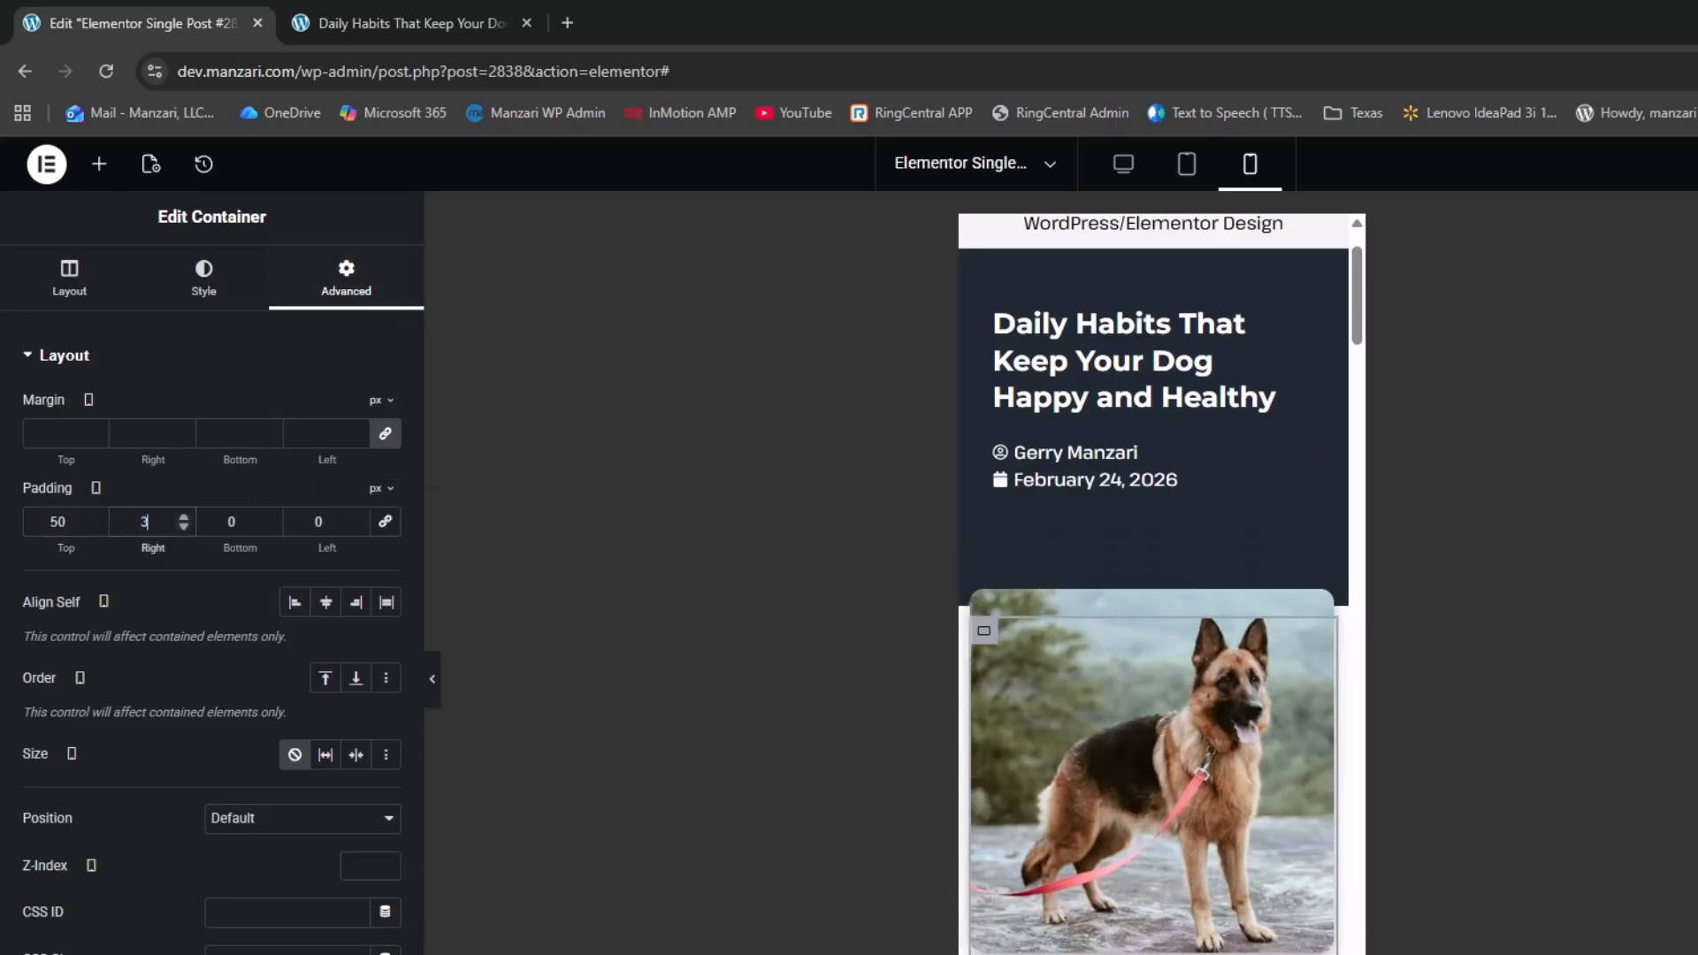
{"action": "key", "text": "Tab"}
{"action": "type", "text": "30"}
{"action": "key", "text": "Tab"}
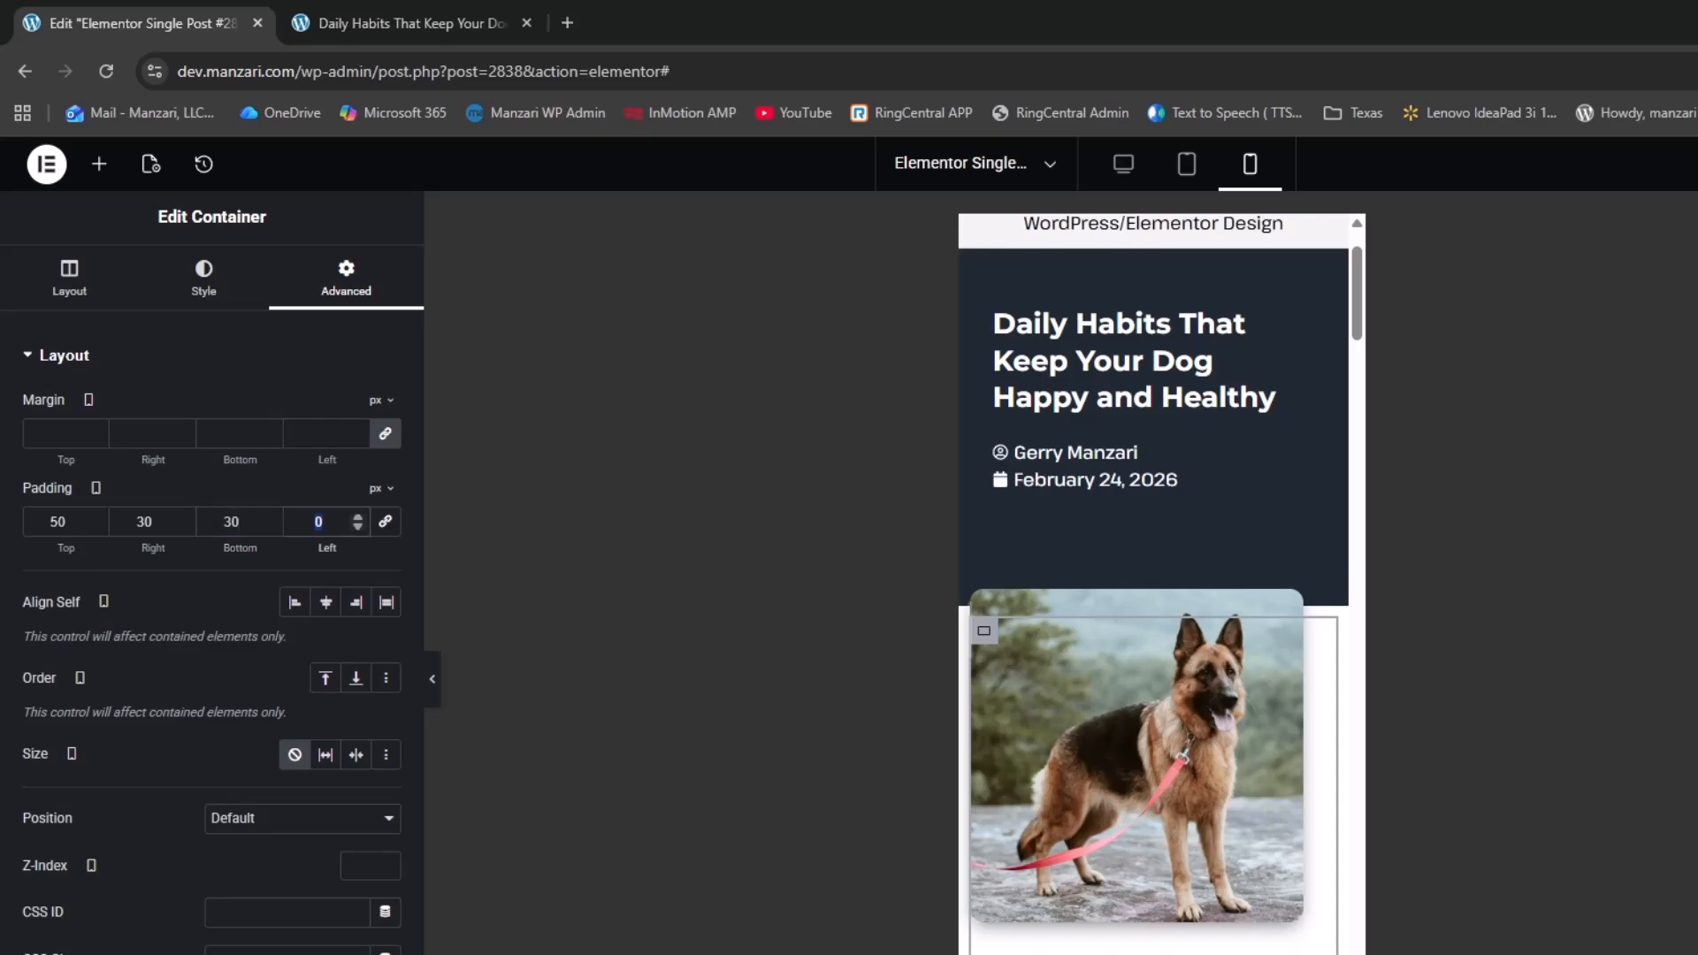
{"action": "type", "text": "30"}
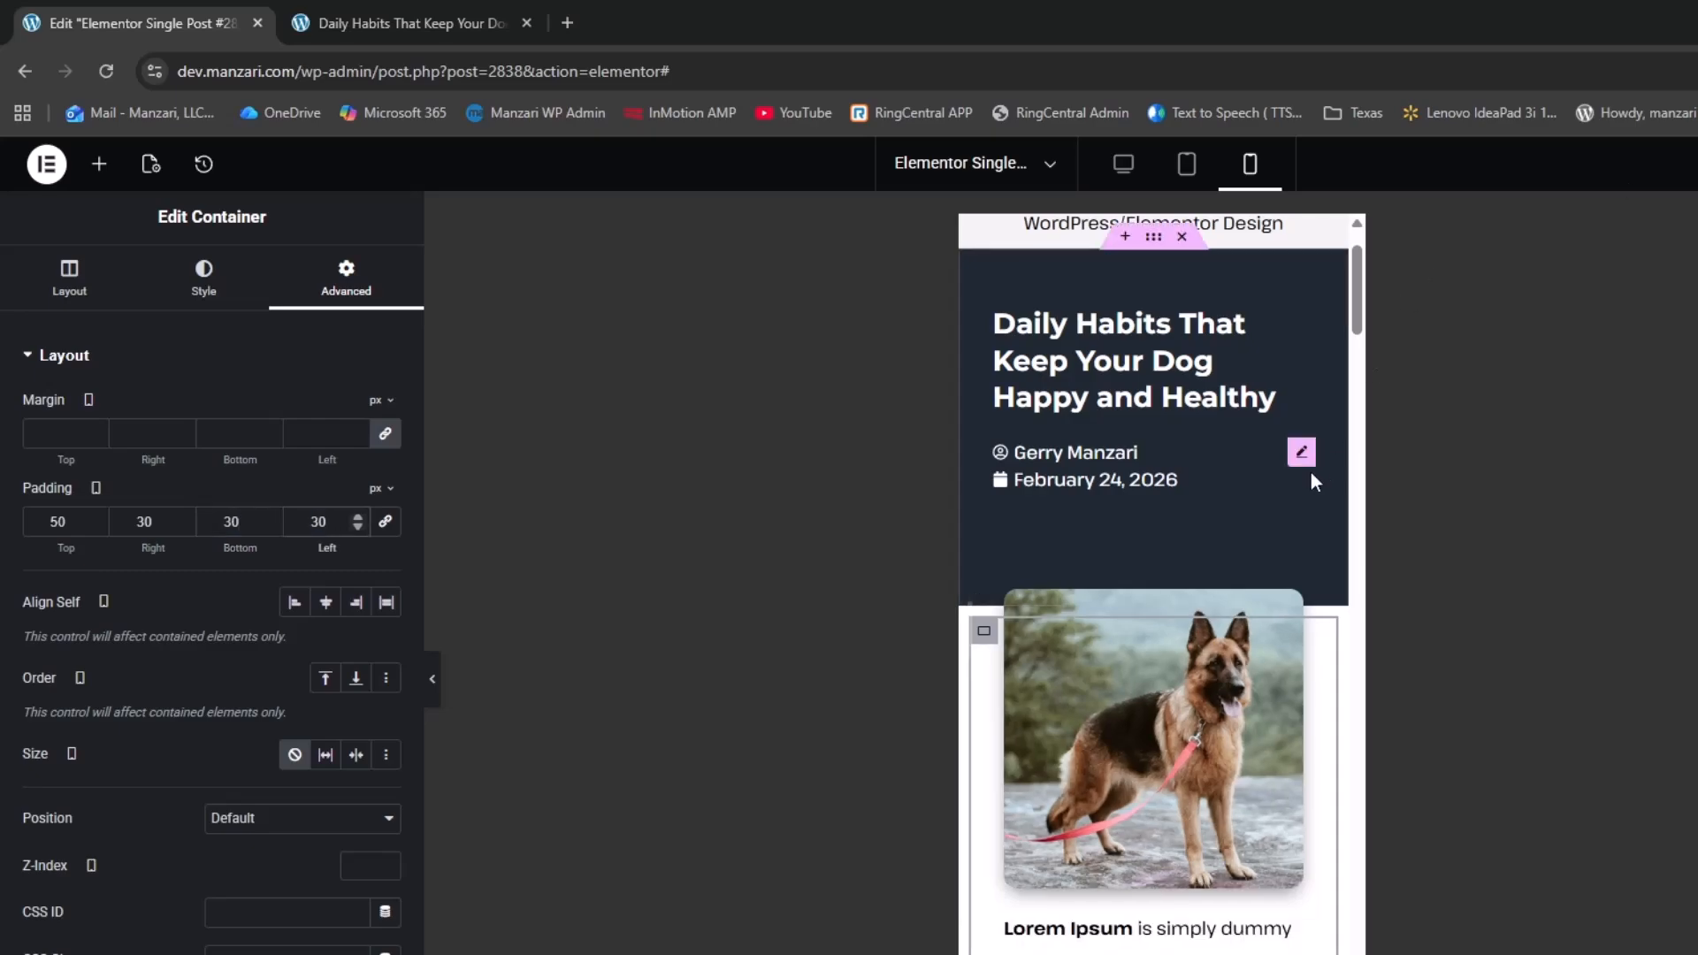
{"action": "scroll", "coordinate": [1299, 453], "scroll_direction": "up", "scroll_amount": 2}
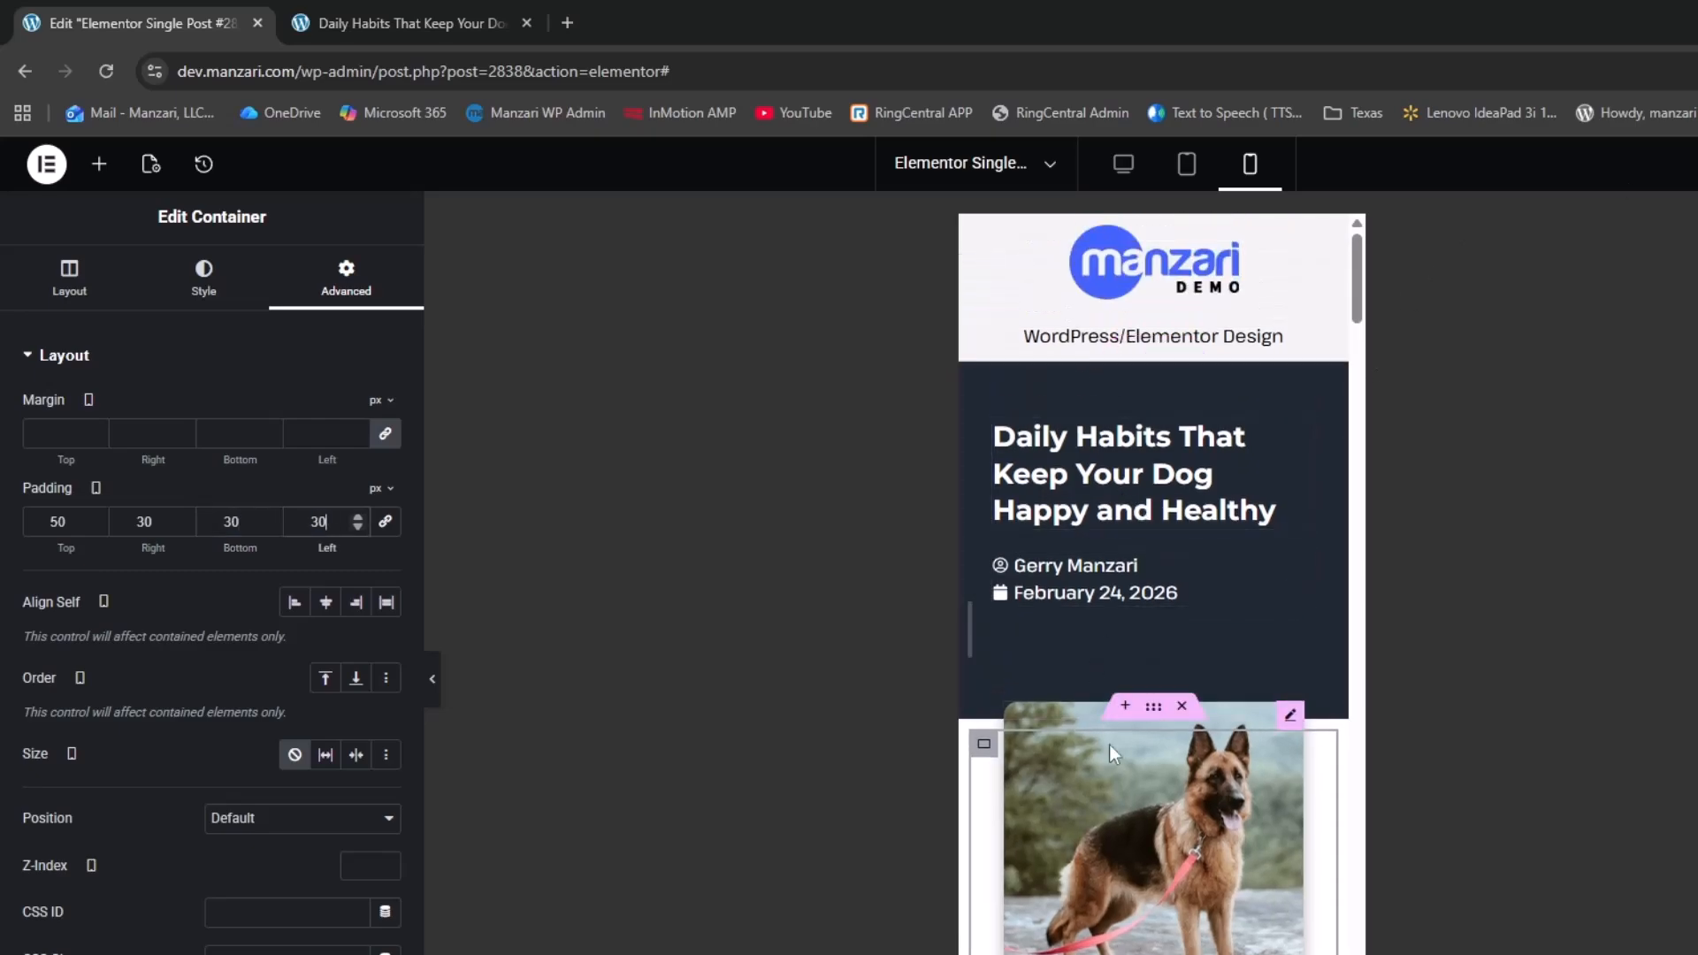
Set the featured image's mobile top margin to -125 so it overlaps the header
{"action": "left_click", "coordinate": [1290, 715]}
{"action": "left_click", "coordinate": [347, 279]}
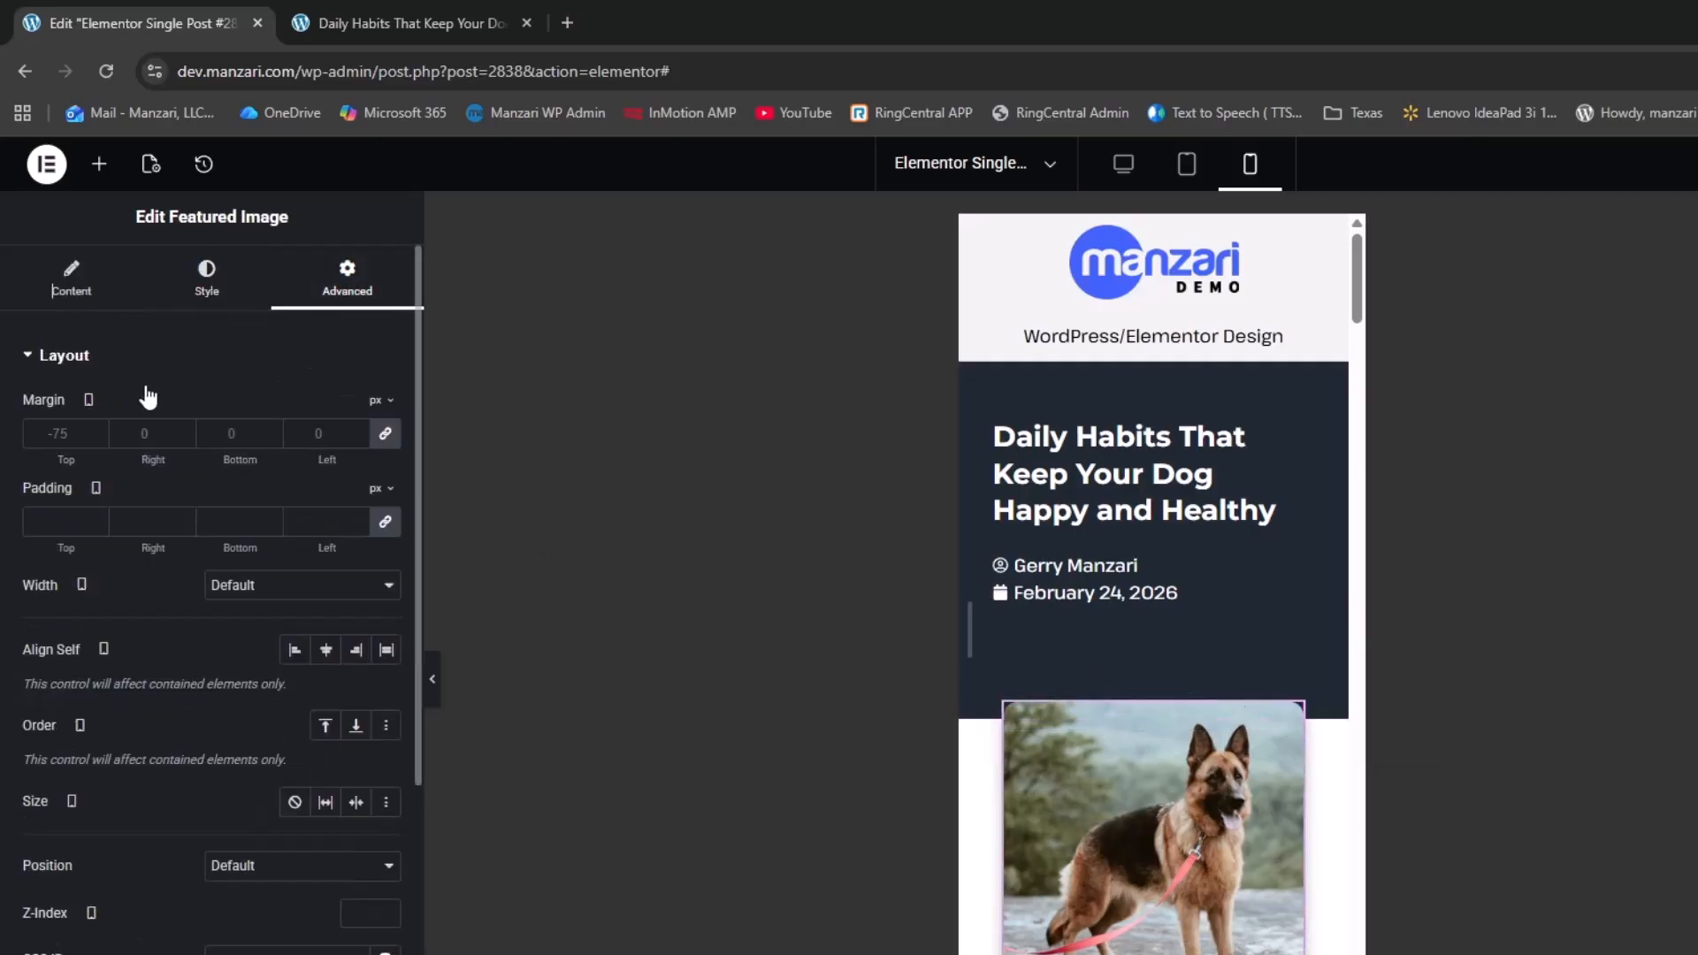
{"action": "left_click", "coordinate": [82, 432]}
{"action": "type", "text": "-15"}
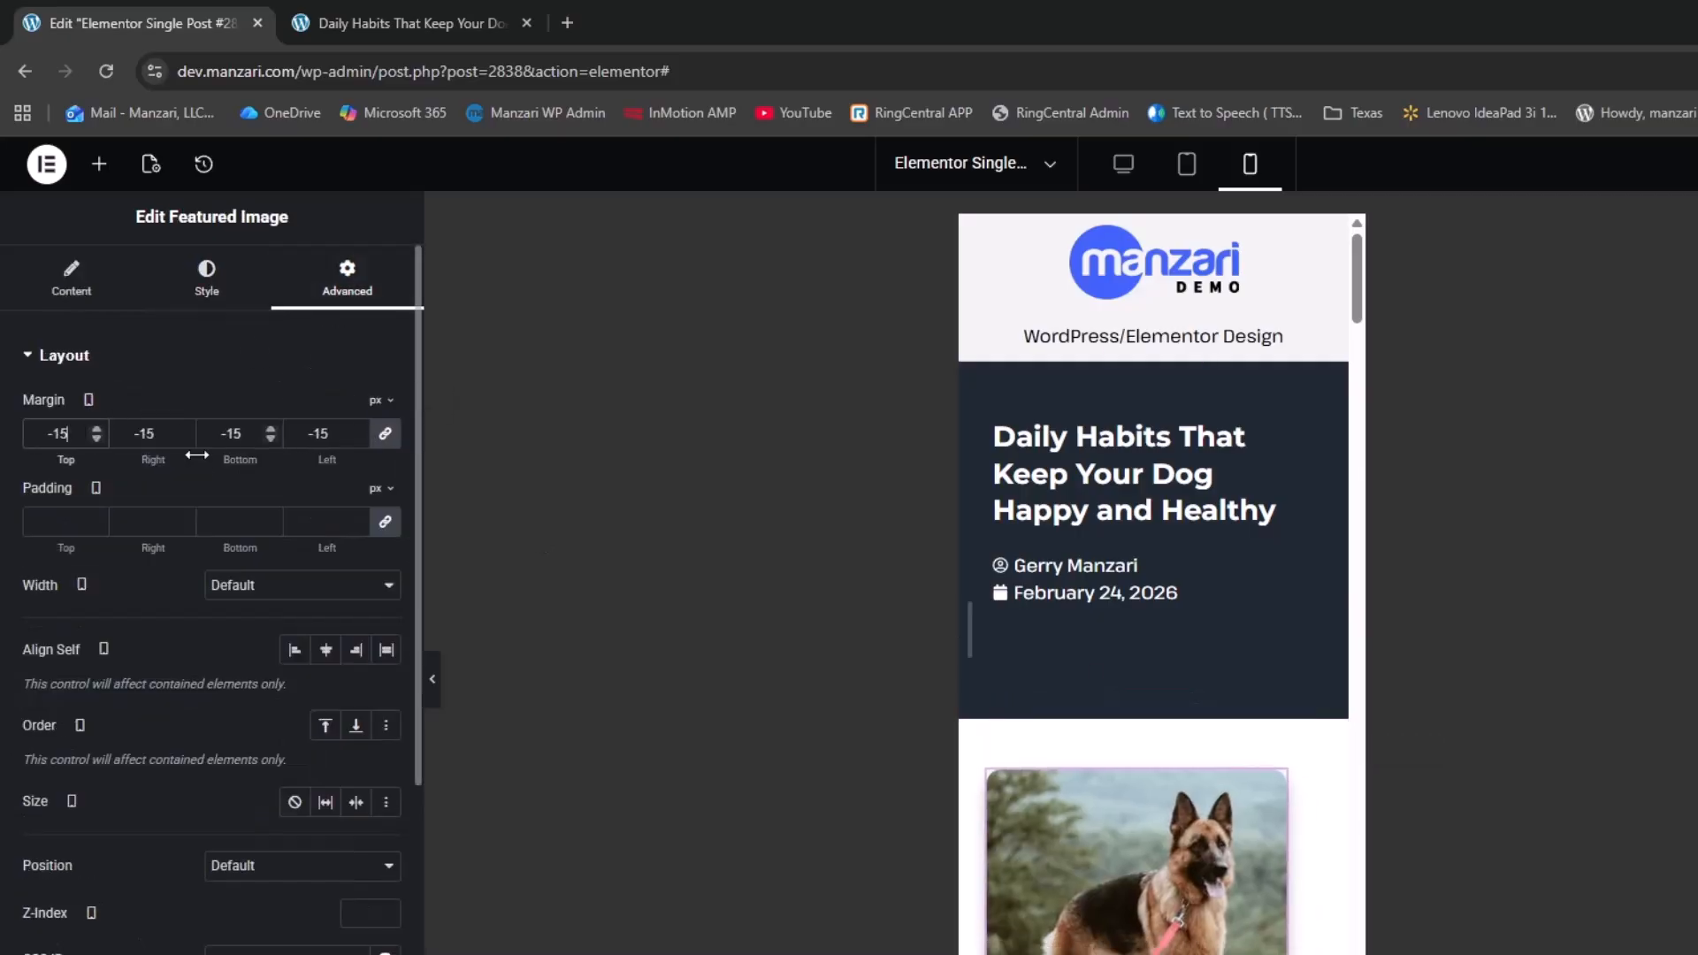
{"action": "key", "text": "BackSpace"}
{"action": "left_click", "coordinate": [387, 442]}
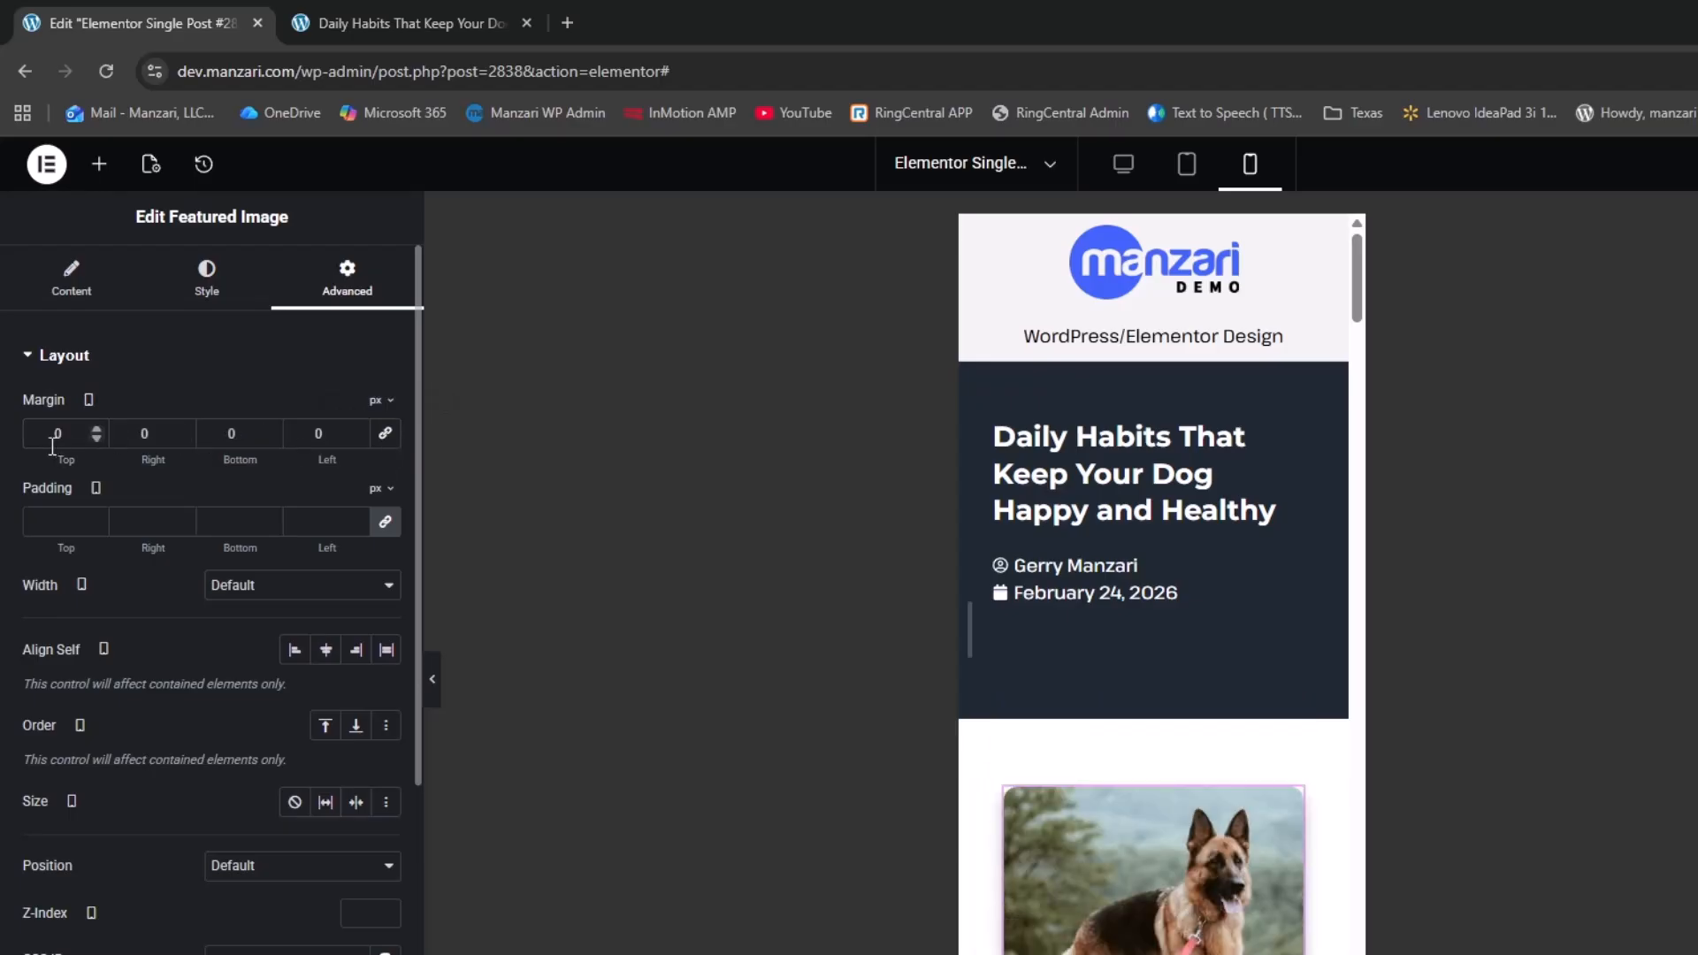
{"action": "left_click", "coordinate": [95, 438]}
{"action": "left_click", "coordinate": [95, 437]}
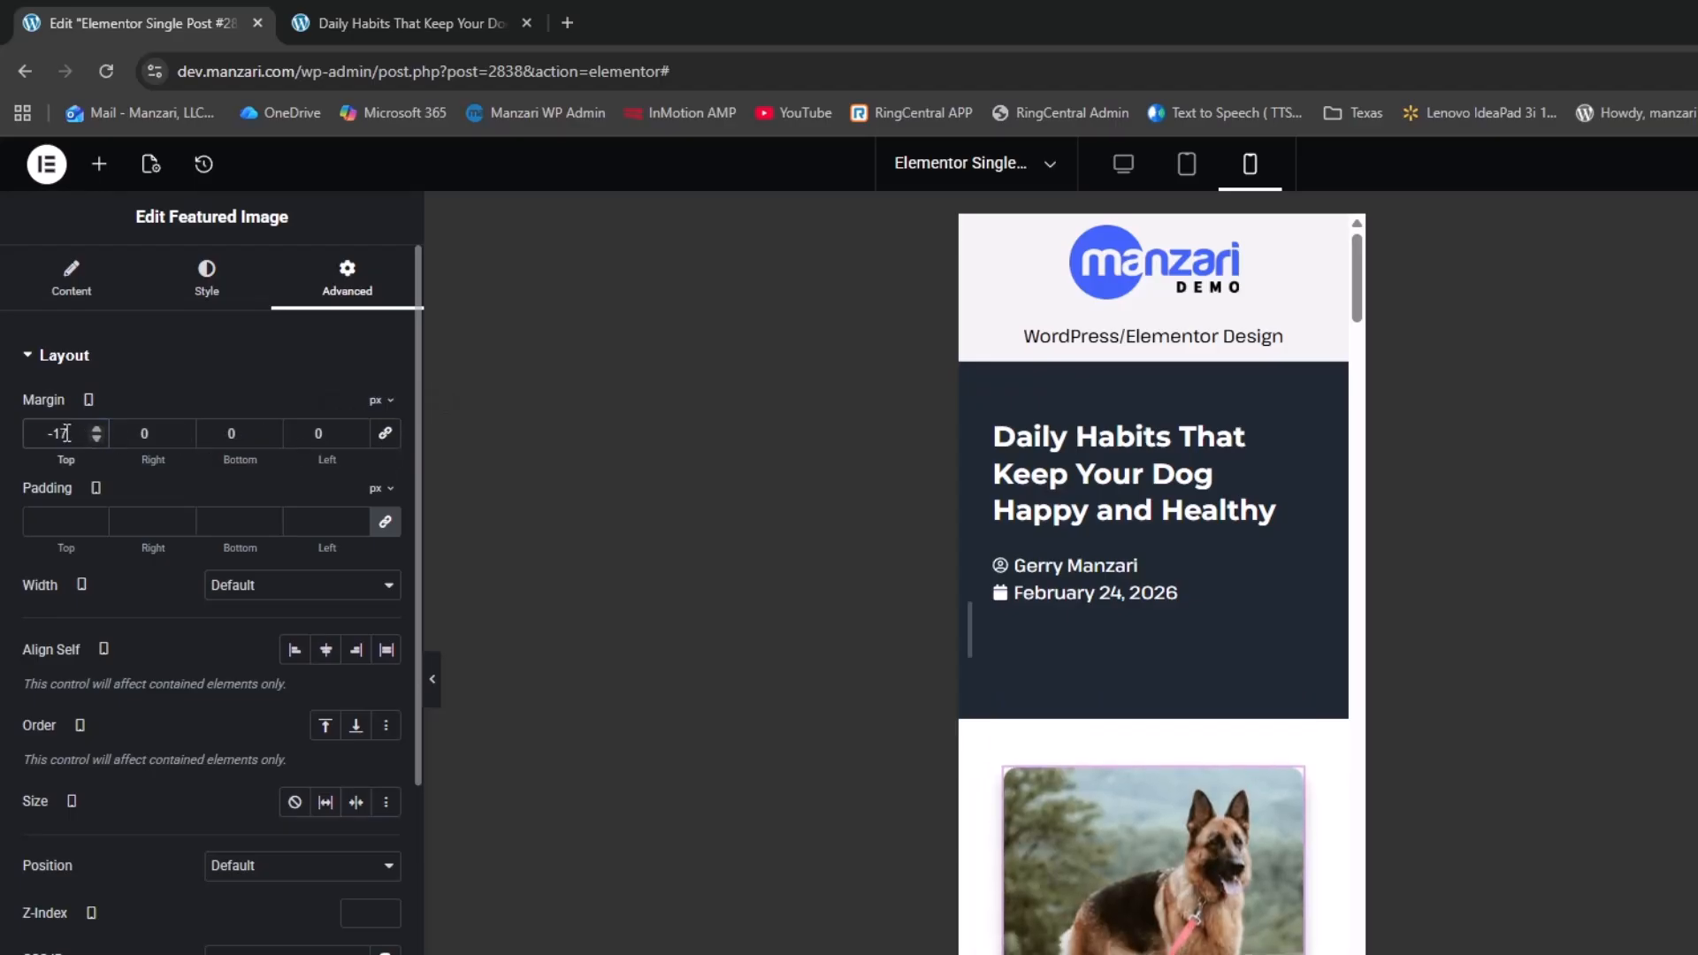
{"action": "type", "text": "-100"}
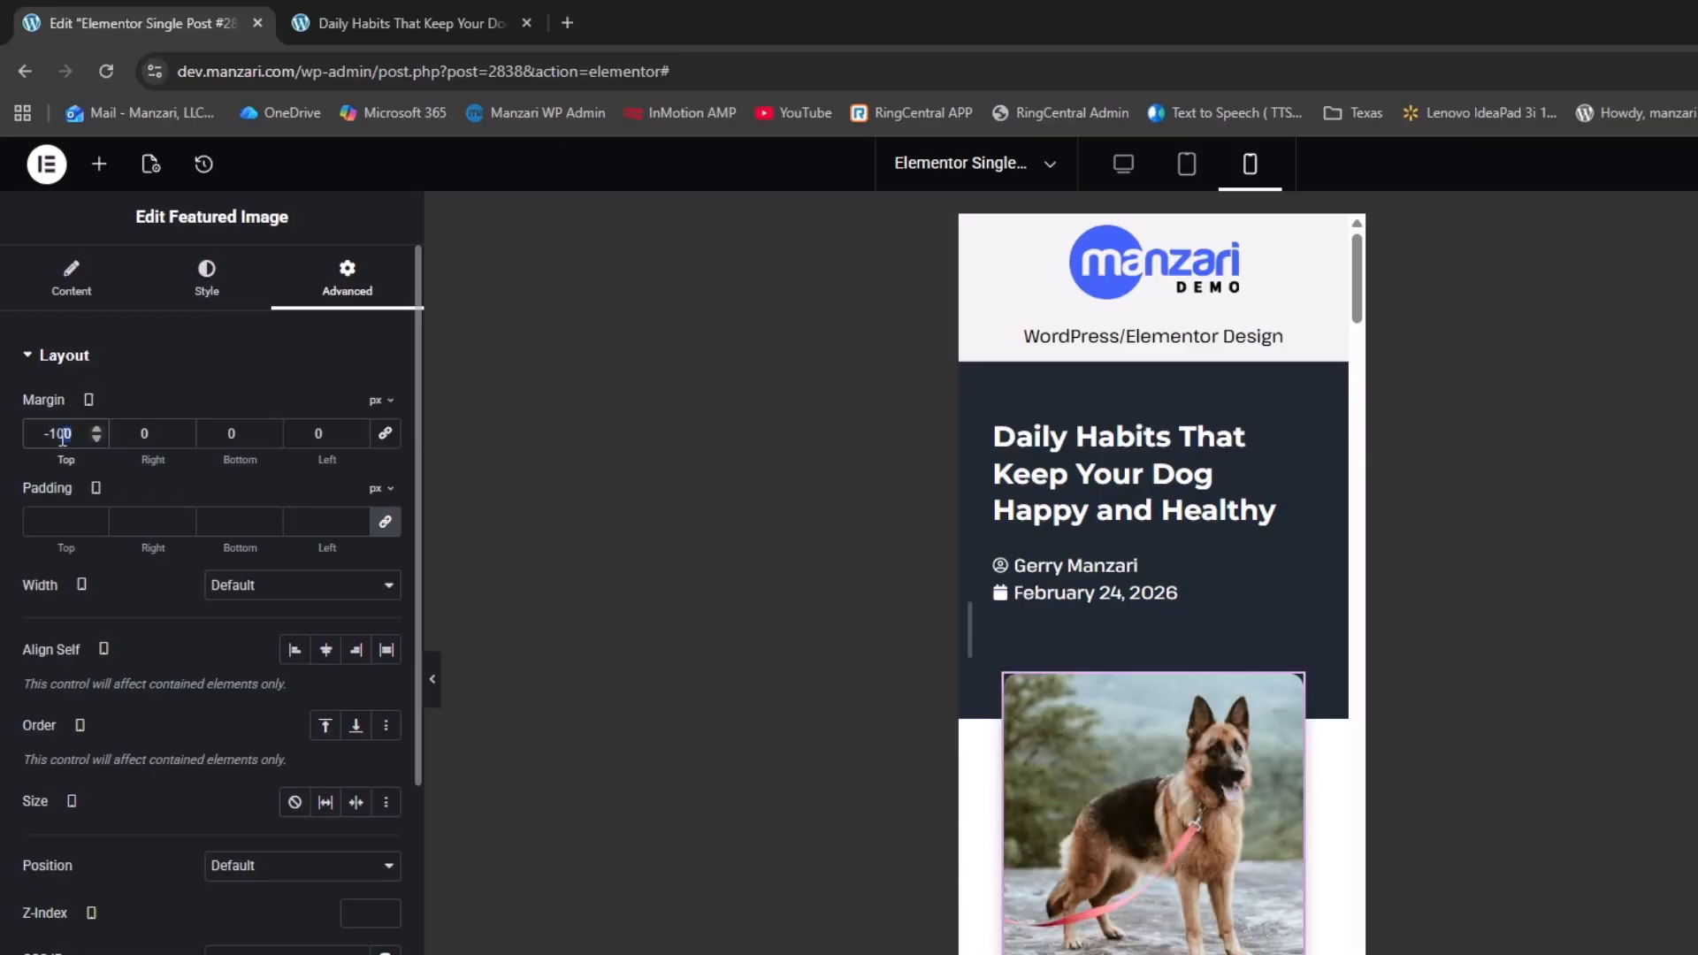
{"action": "type", "text": "25"}
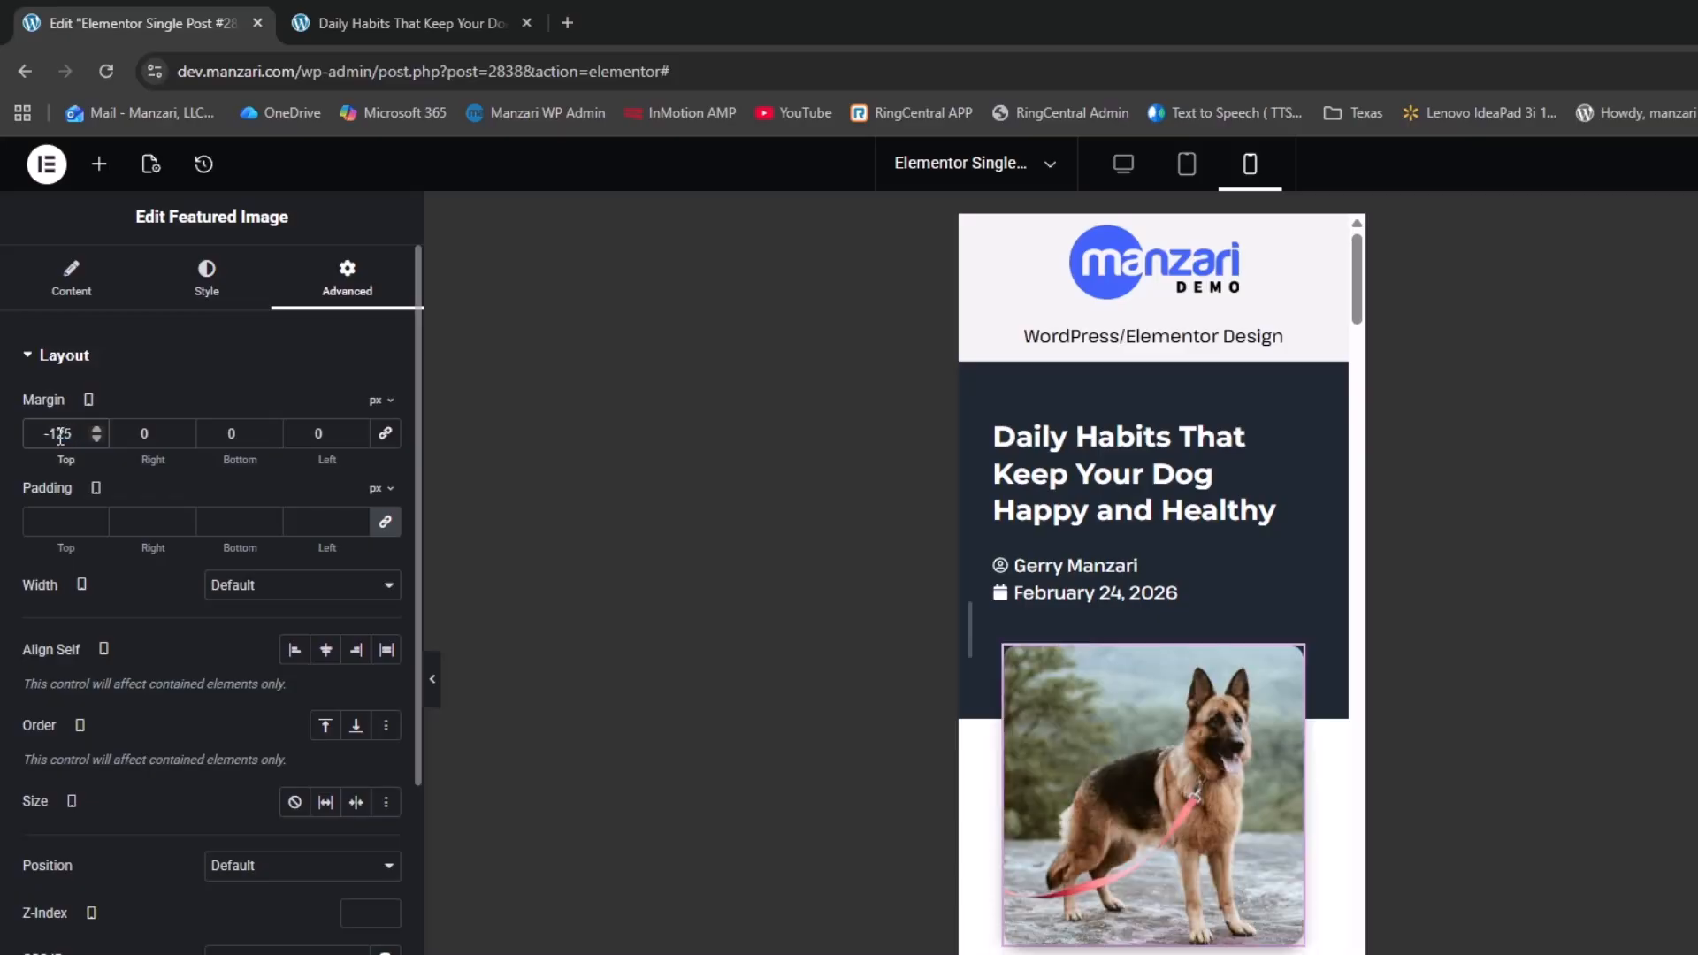
Collapse the side panel and scroll the preview to review the mobile layout
{"action": "left_click", "coordinate": [432, 695]}
{"action": "scroll", "coordinate": [1167, 614], "scroll_direction": "down", "scroll_amount": 10}
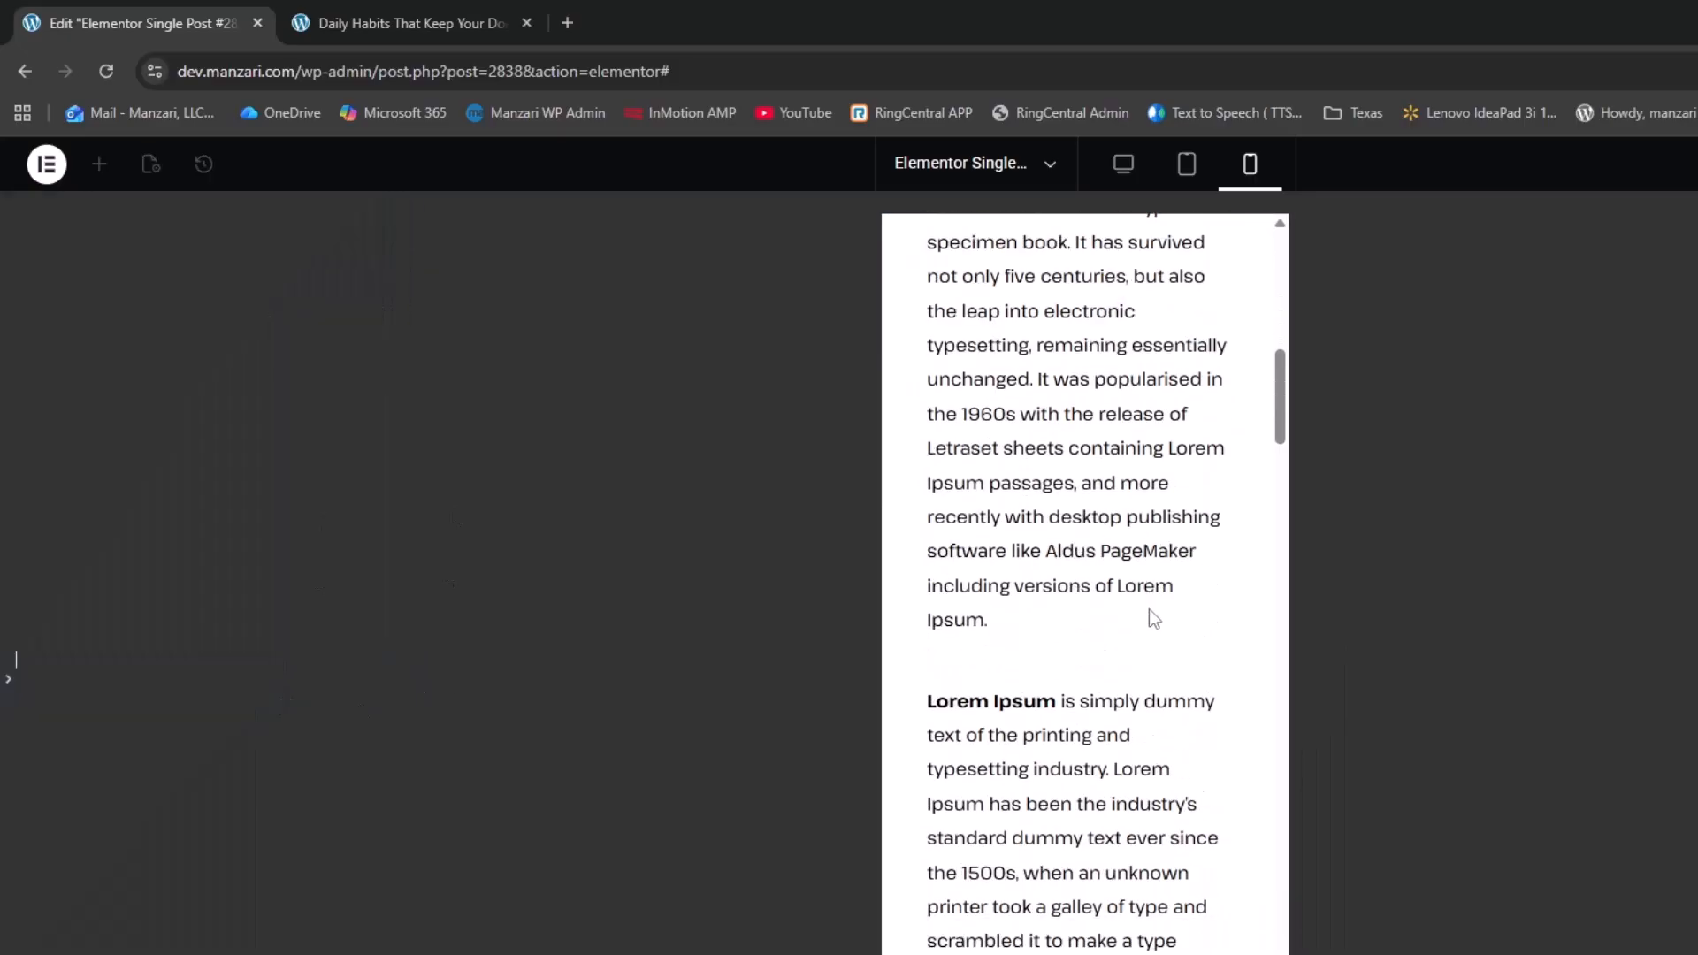
{"action": "scroll", "coordinate": [1135, 614], "scroll_direction": "down", "scroll_amount": 10}
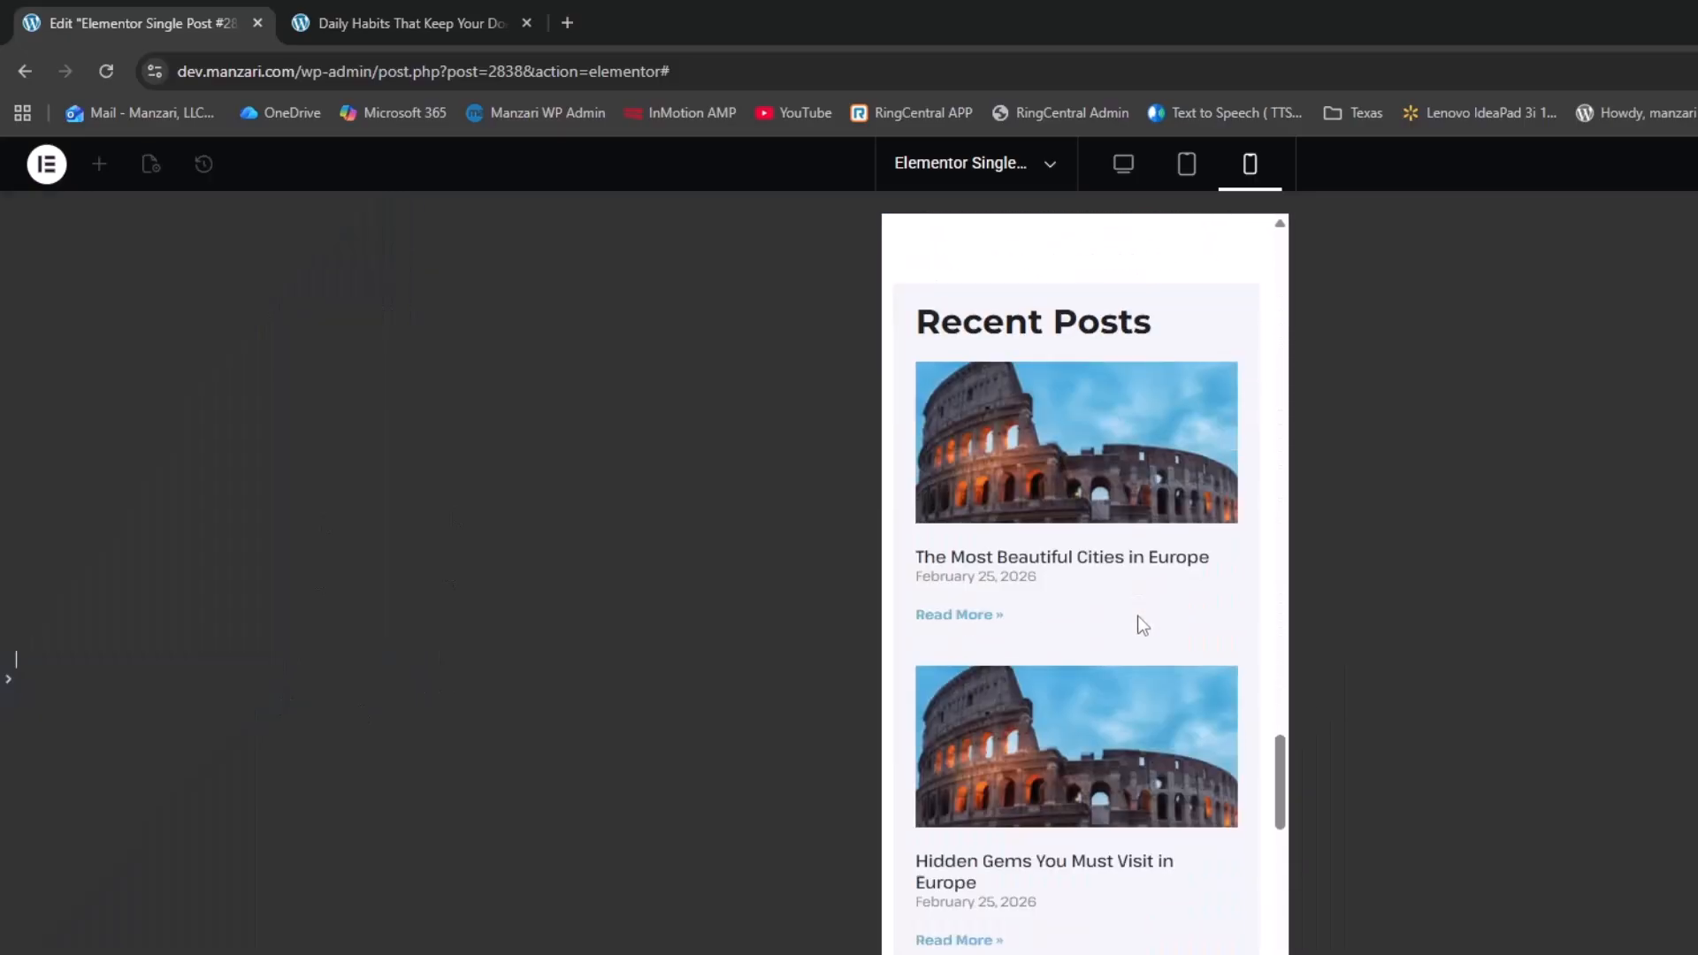
{"action": "scroll", "coordinate": [1137, 619], "scroll_direction": "down", "scroll_amount": 2}
{"action": "scroll", "coordinate": [1136, 610], "scroll_direction": "up", "scroll_amount": 4}
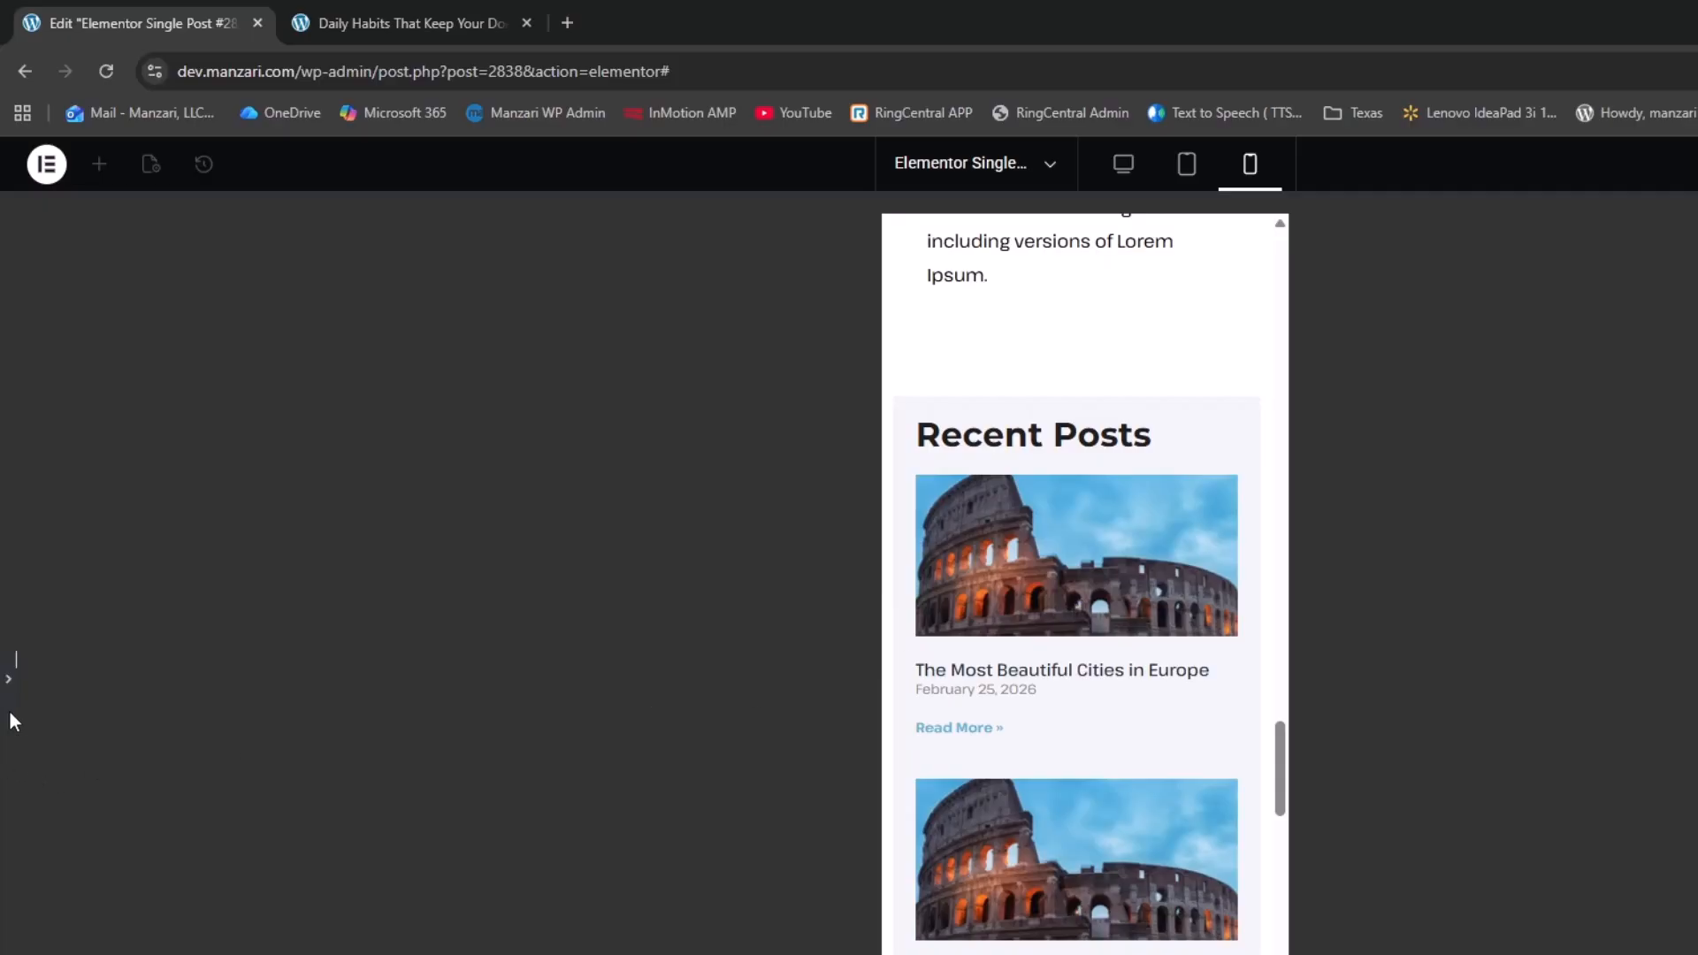
Set the Recent Posts widget to 1 column on mobile with 61% image width
{"action": "left_click", "coordinate": [10, 678]}
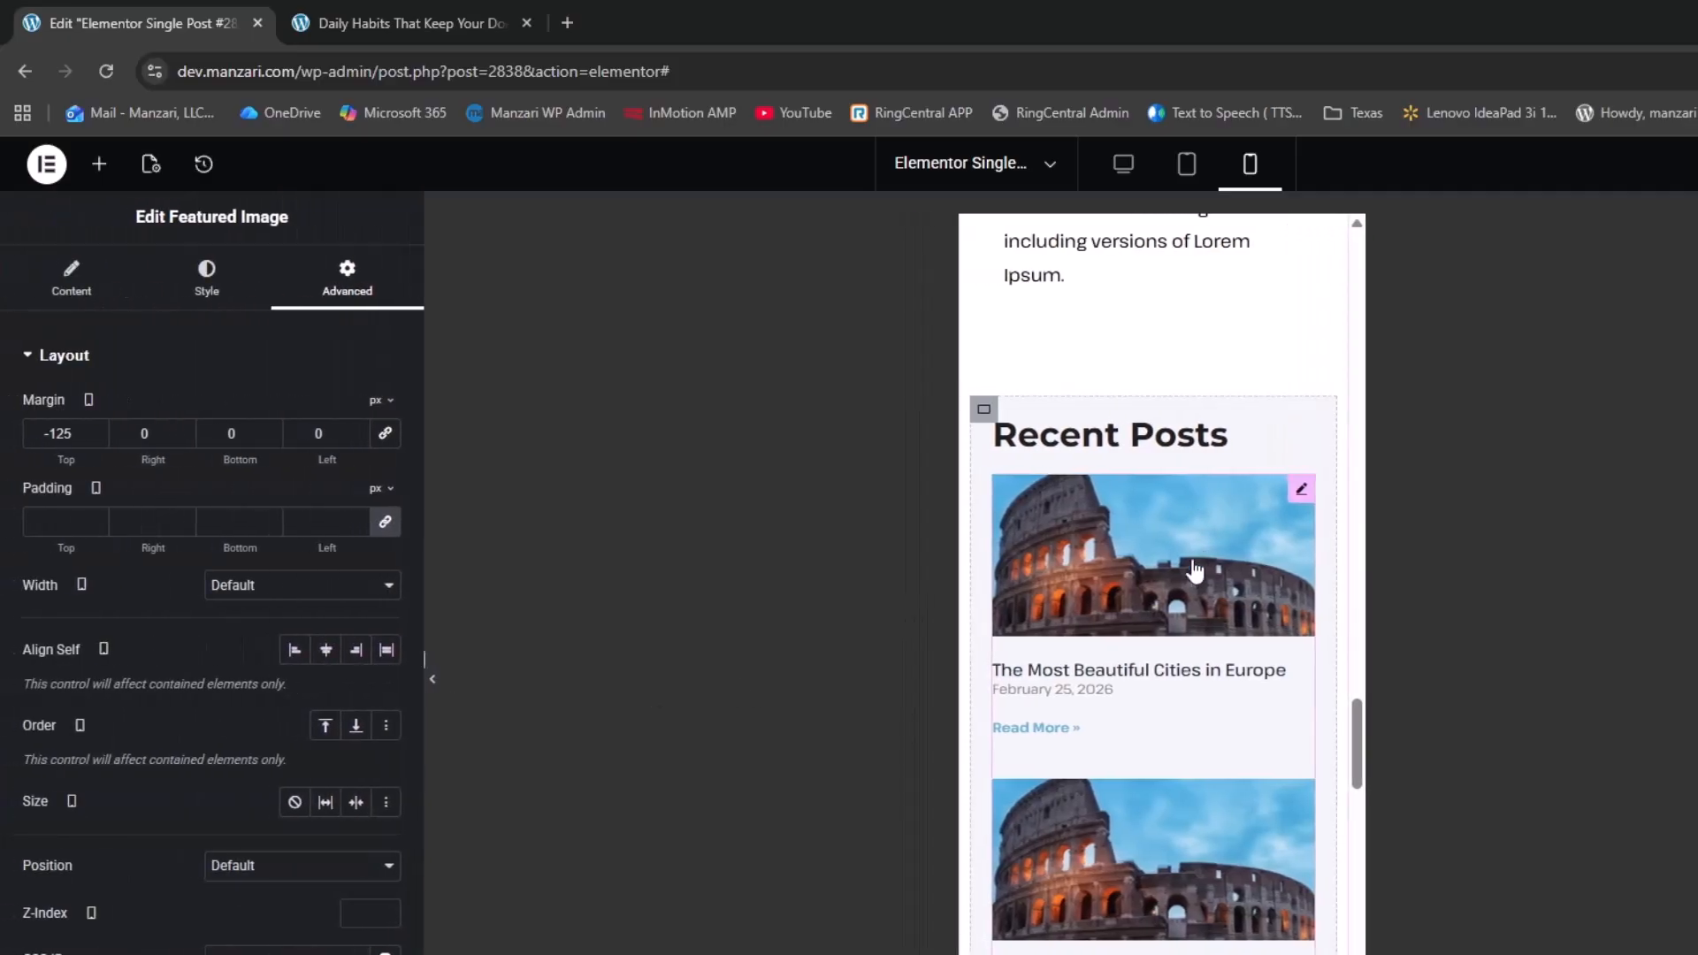
{"action": "left_click", "coordinate": [1300, 492]}
{"action": "left_click", "coordinate": [339, 476]}
{"action": "left_click", "coordinate": [252, 511]}
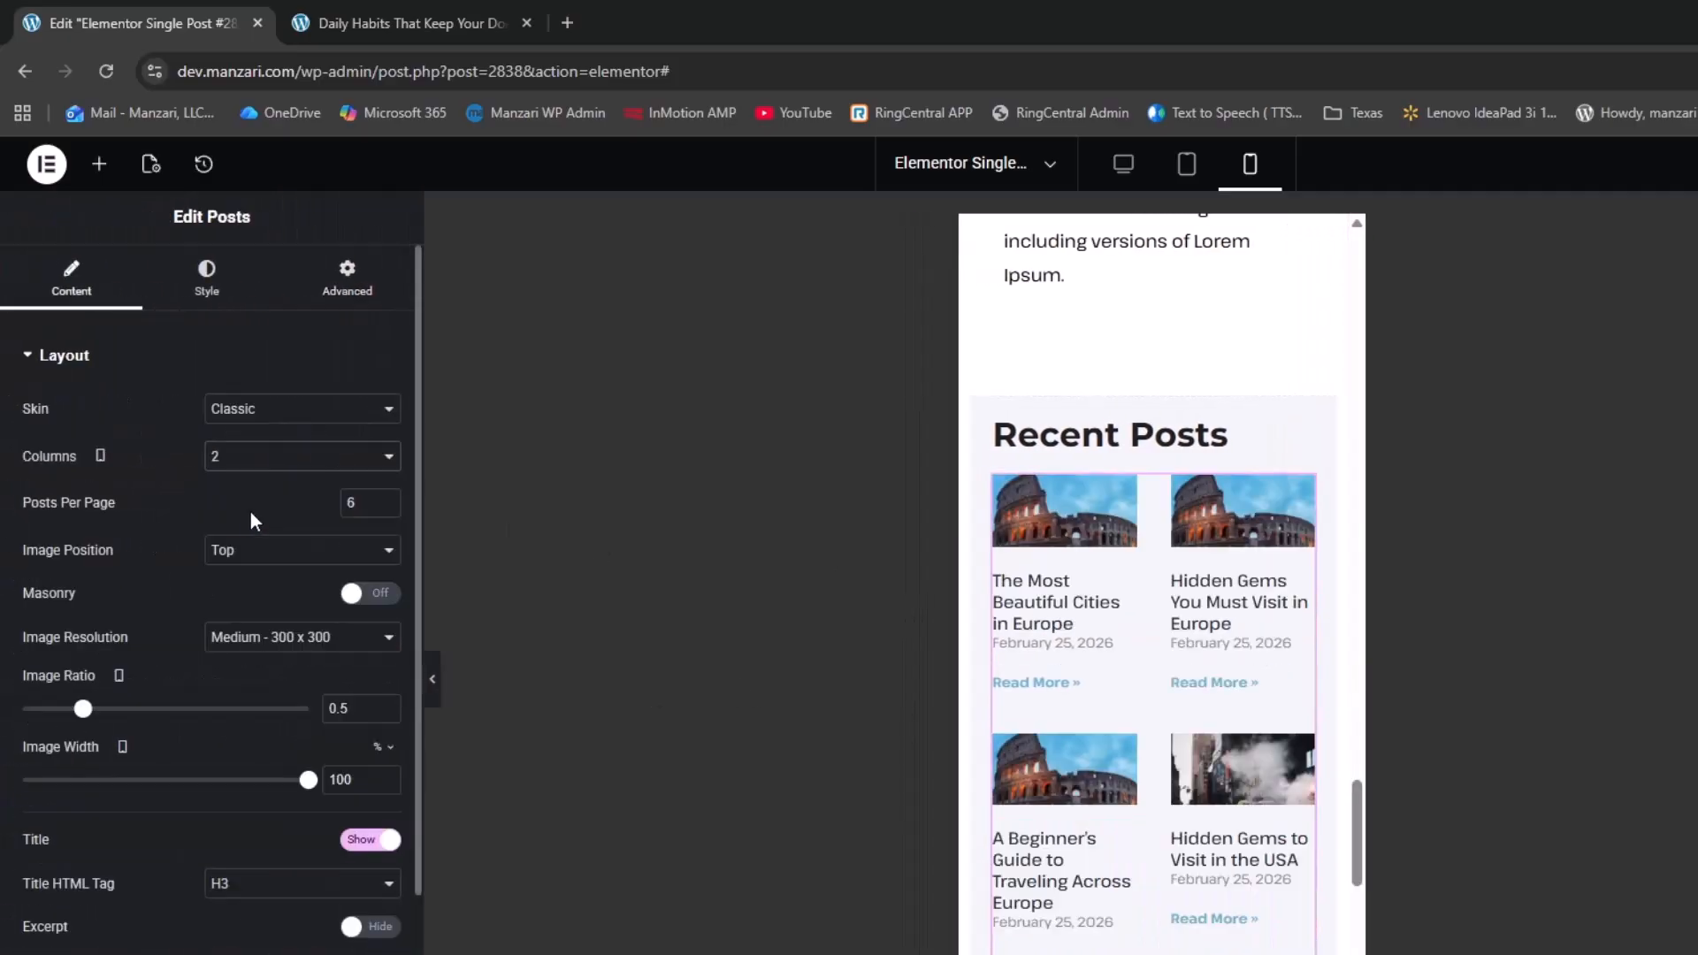
{"action": "scroll", "coordinate": [1095, 575], "scroll_direction": "down", "scroll_amount": 5}
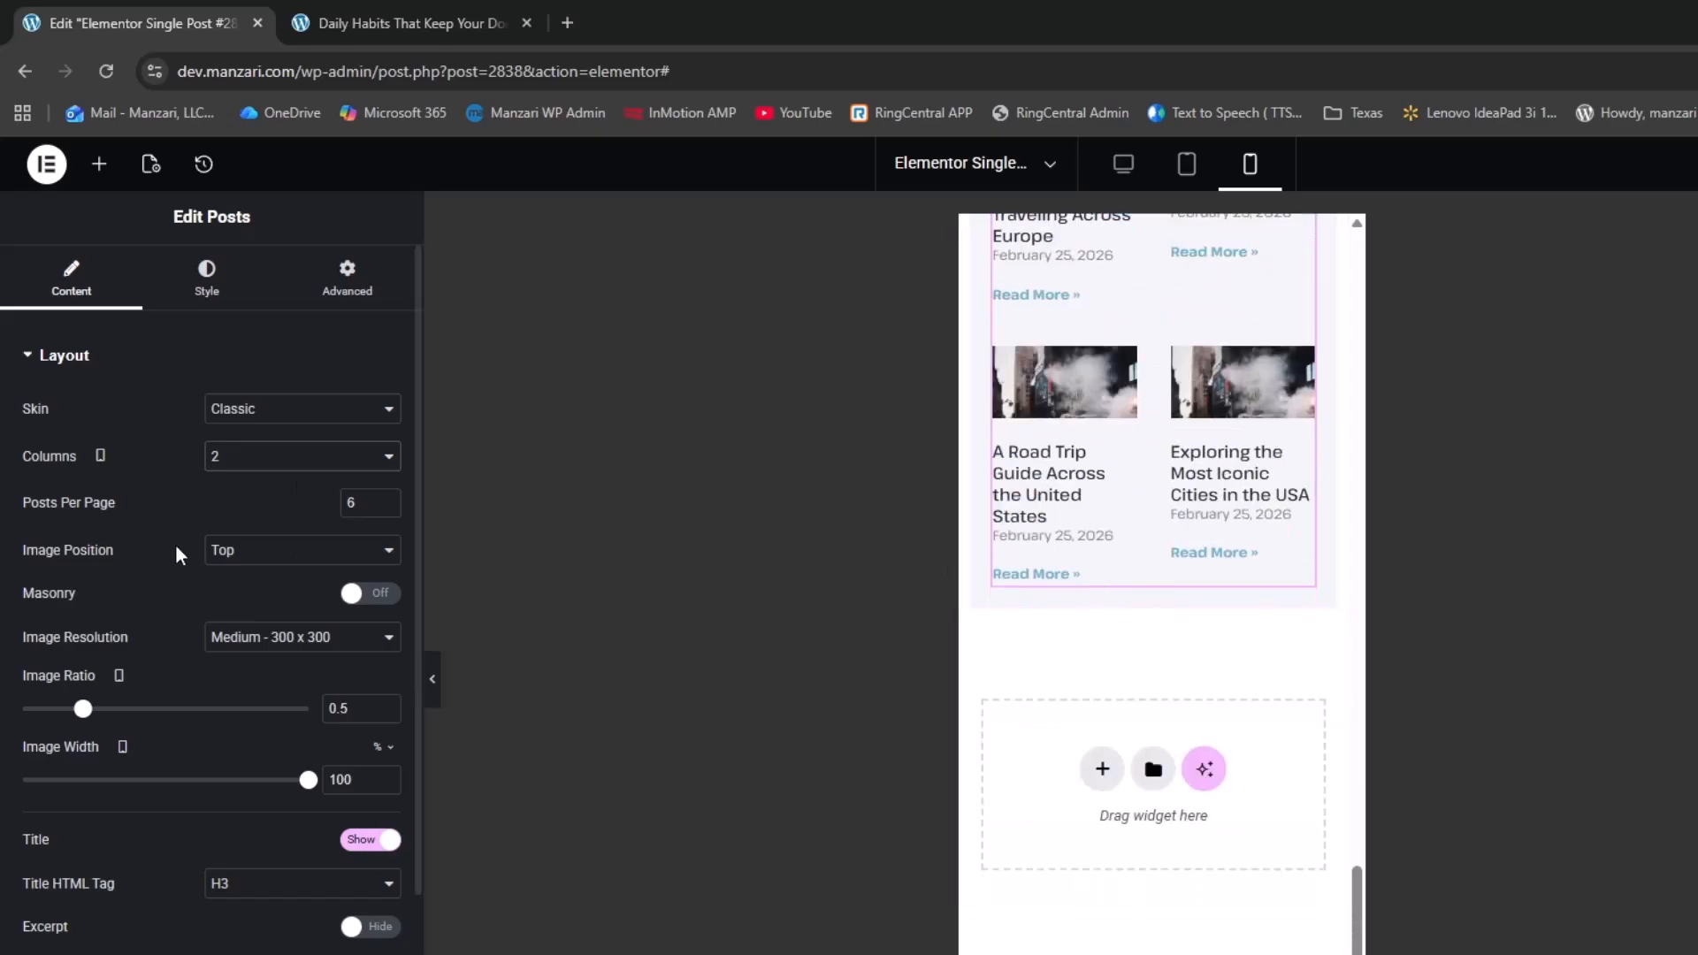
{"action": "left_click", "coordinate": [266, 456]}
{"action": "left_click", "coordinate": [257, 485]}
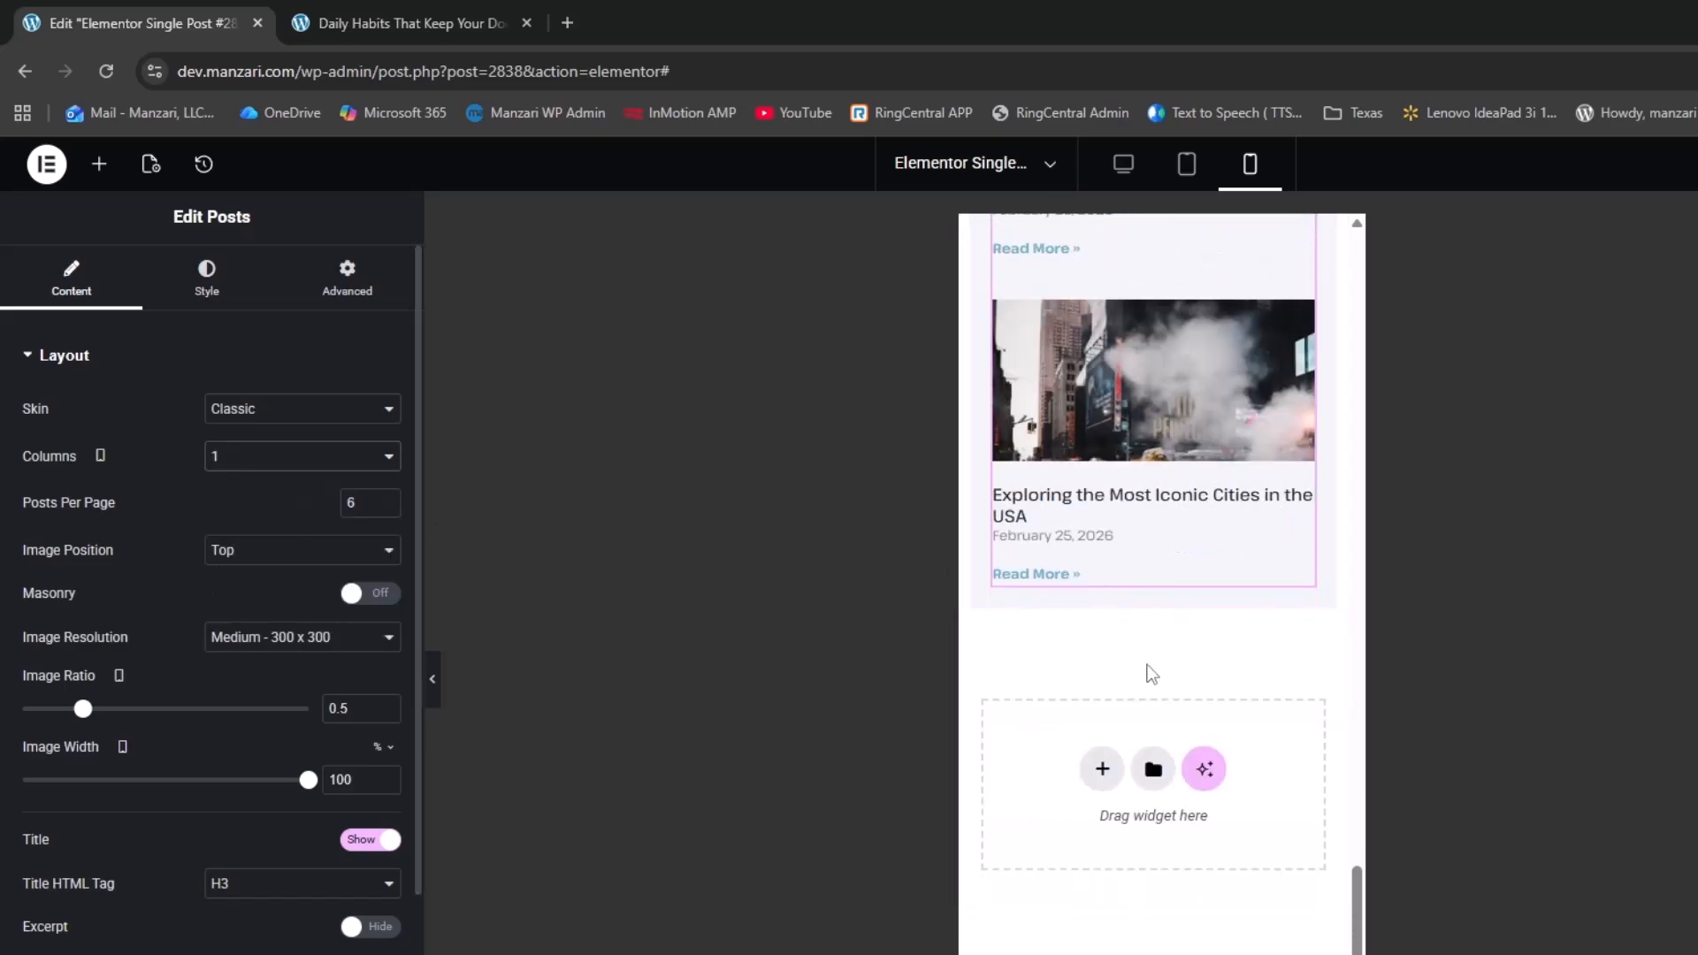
{"action": "left_click_drag", "start_coordinate": [308, 781], "coordinate": [185, 796]}
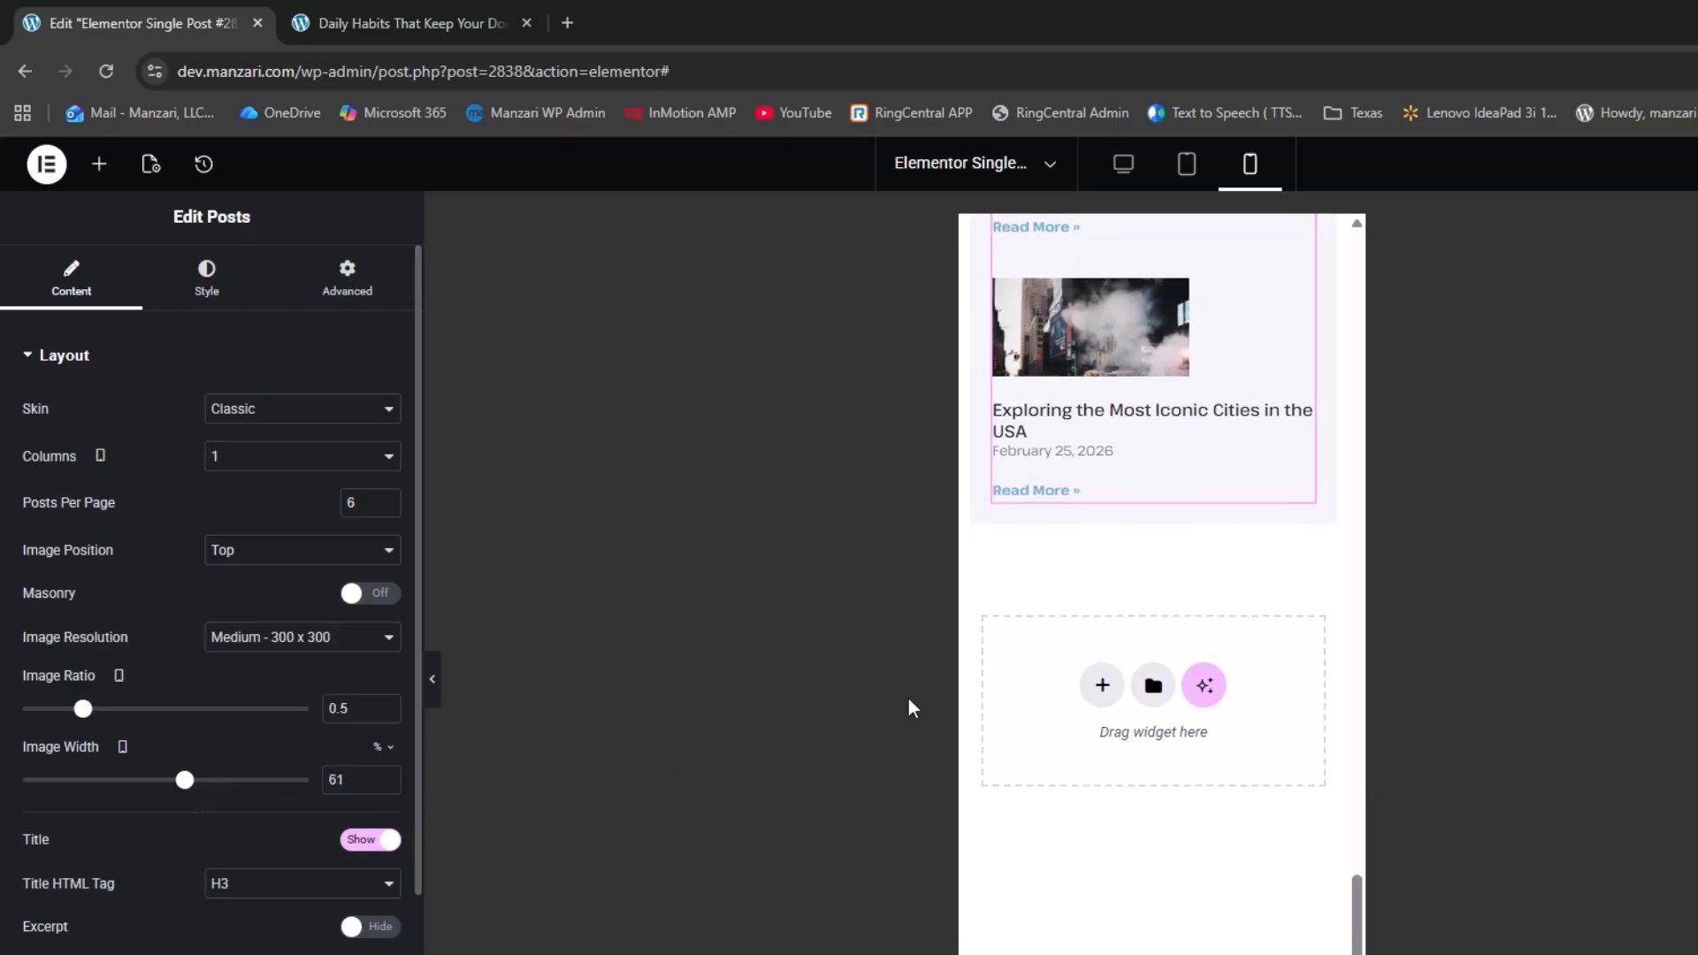
{"action": "scroll", "coordinate": [1172, 604], "scroll_direction": "up", "scroll_amount": 10}
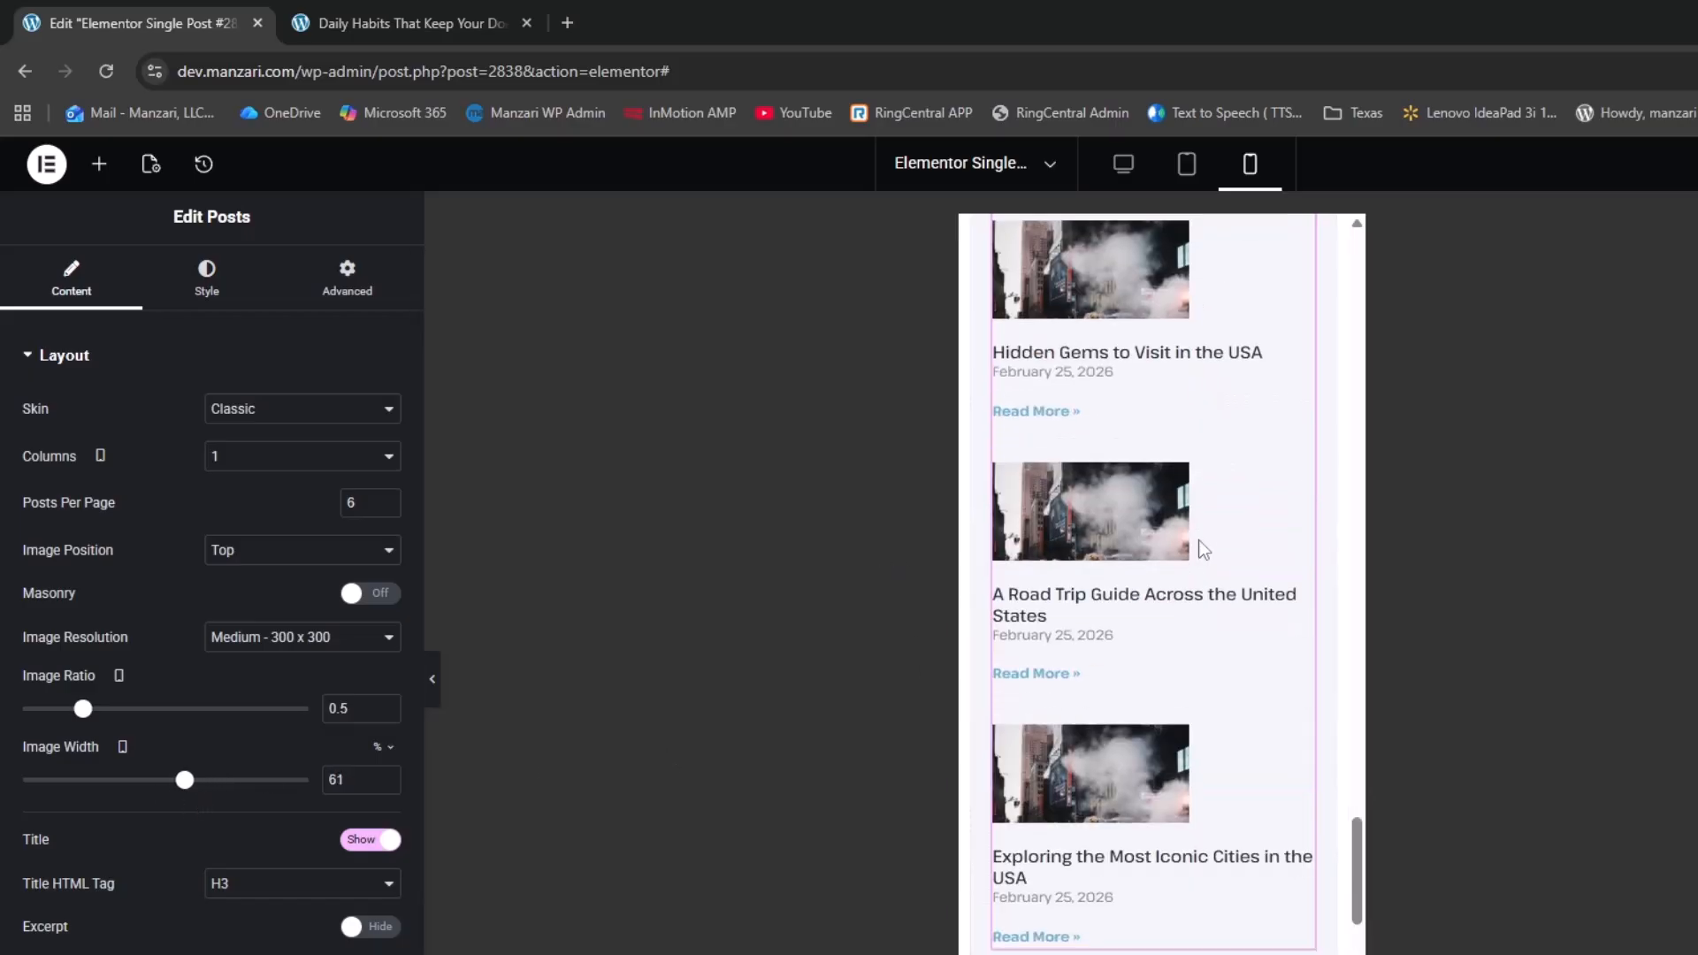
{"action": "scroll", "coordinate": [1112, 595], "scroll_direction": "up", "scroll_amount": 10}
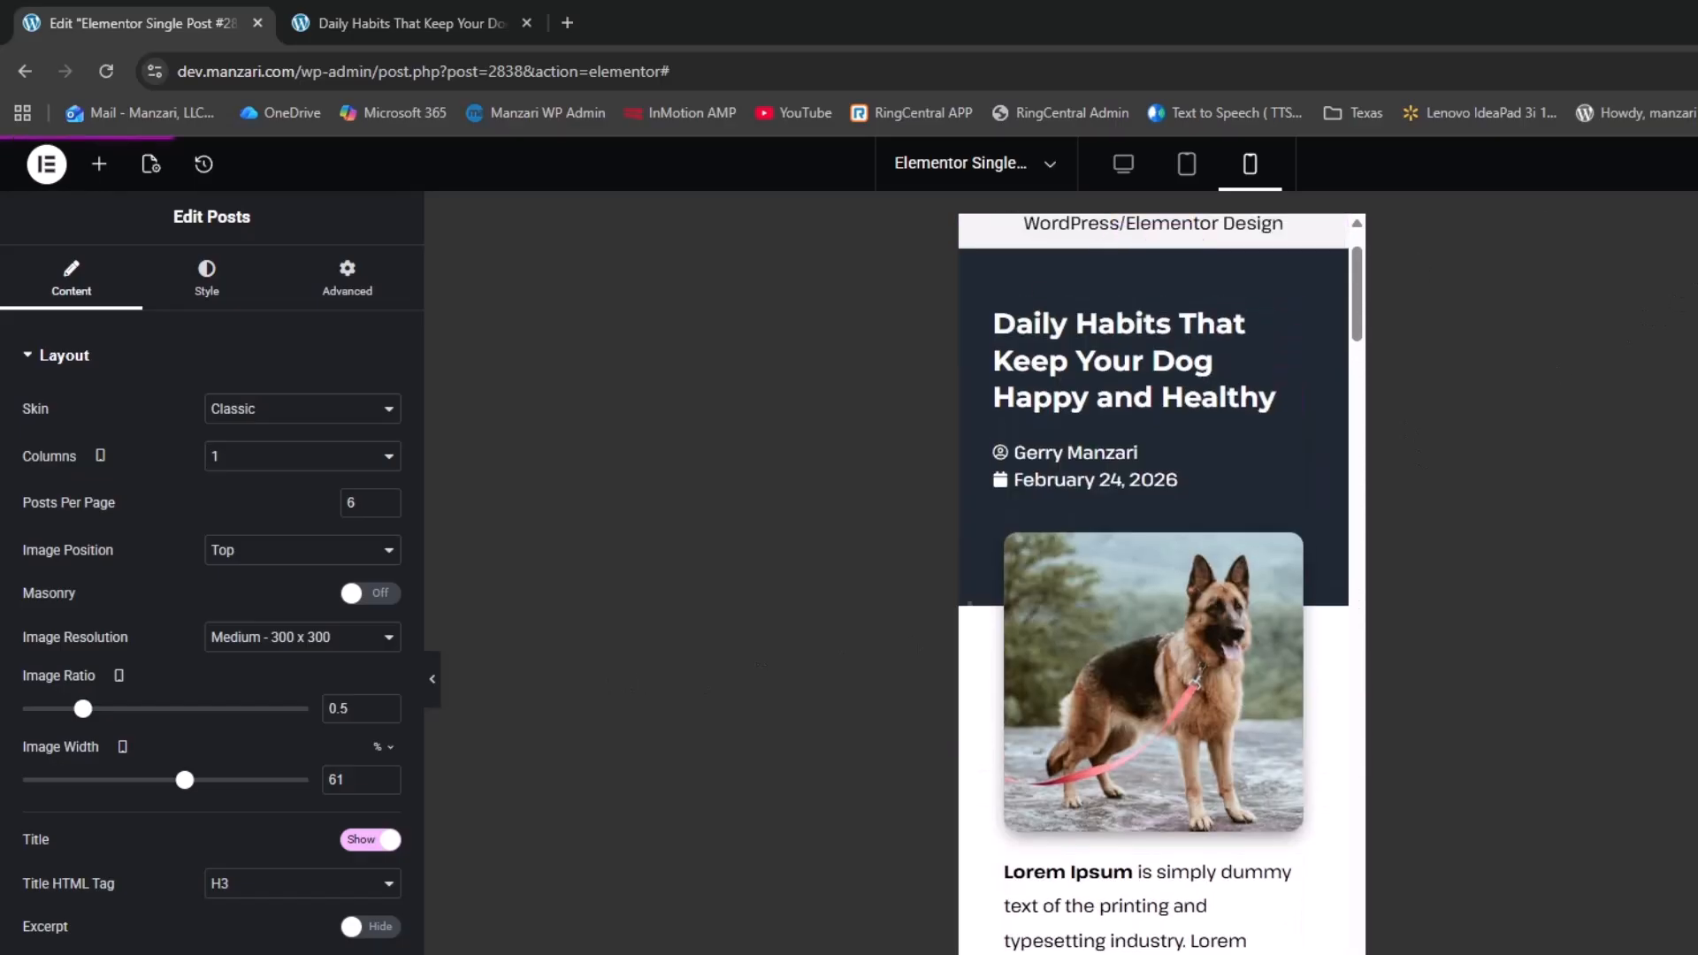
Preview the template's desktop layout full-width, then bring the editor panels back
{"action": "left_click", "coordinate": [1123, 164]}
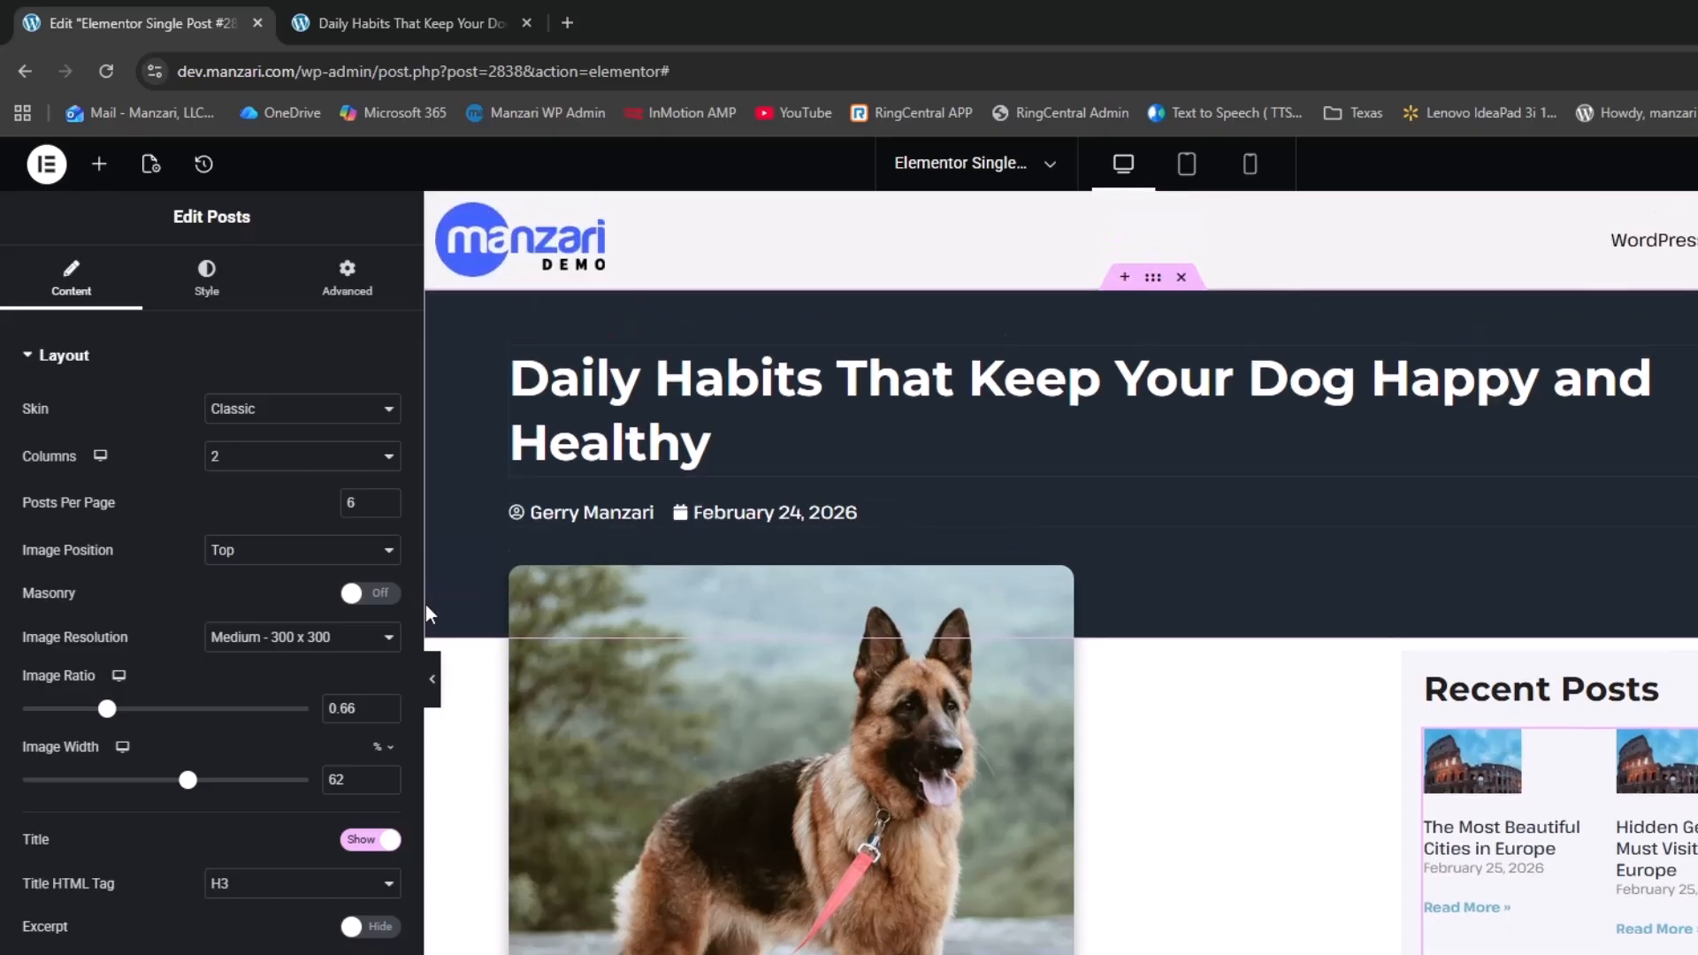
{"action": "left_click", "coordinate": [434, 681]}
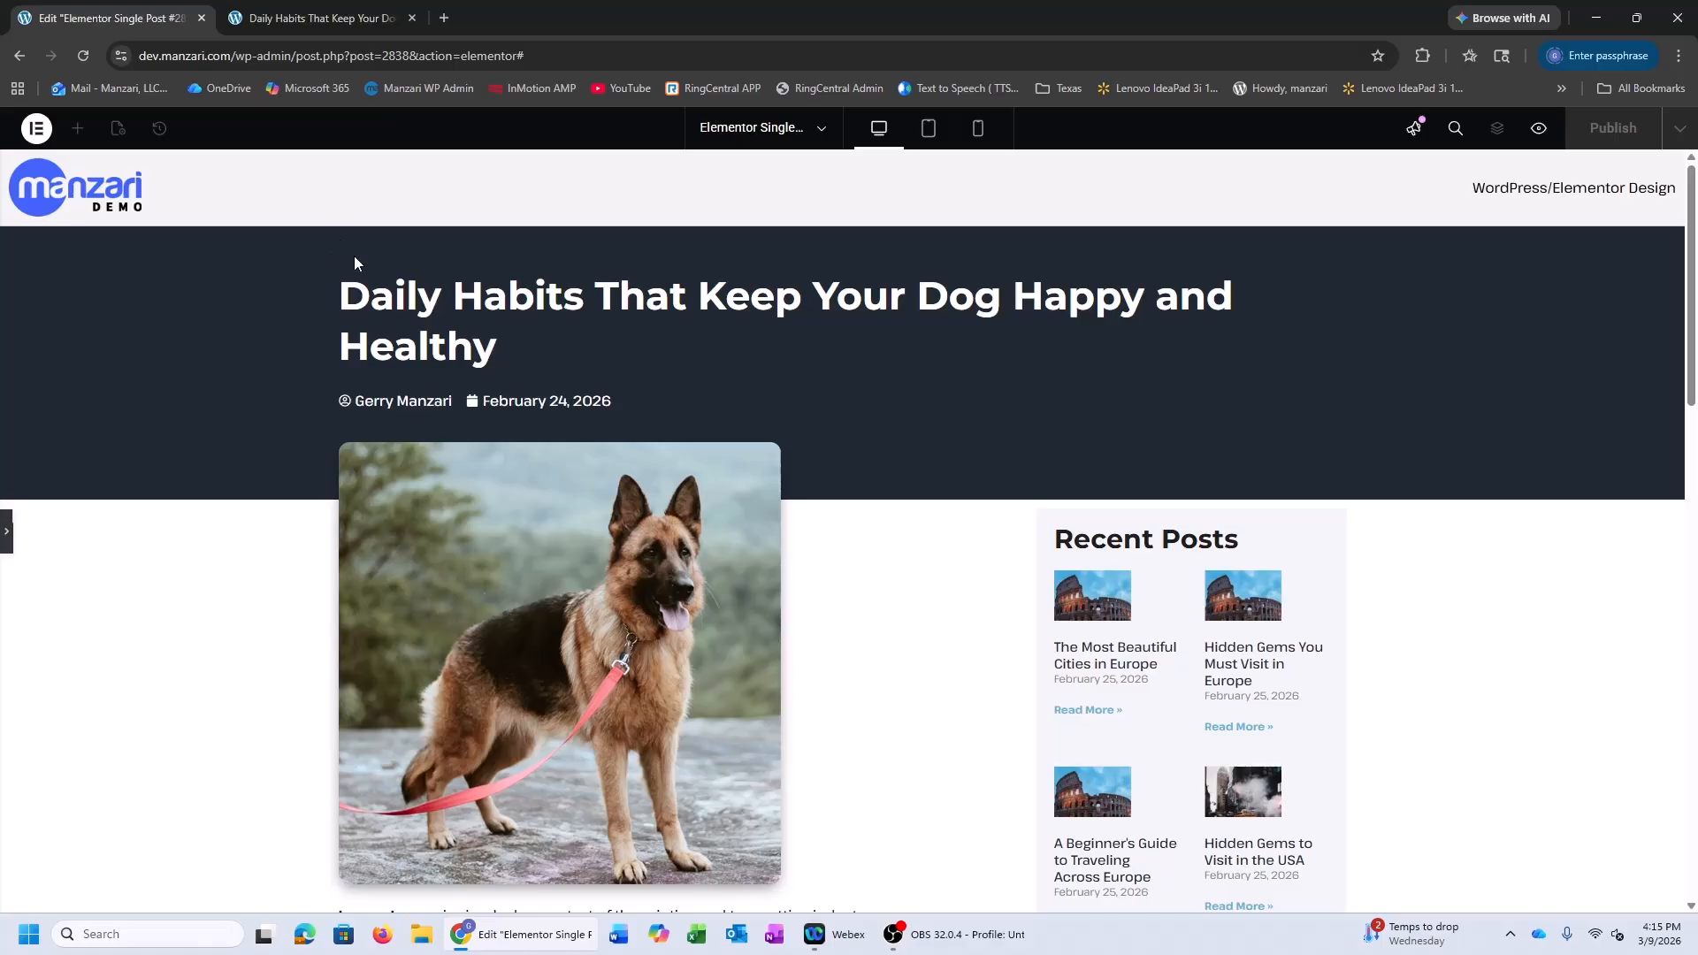
{"action": "left_click", "coordinate": [5, 535]}
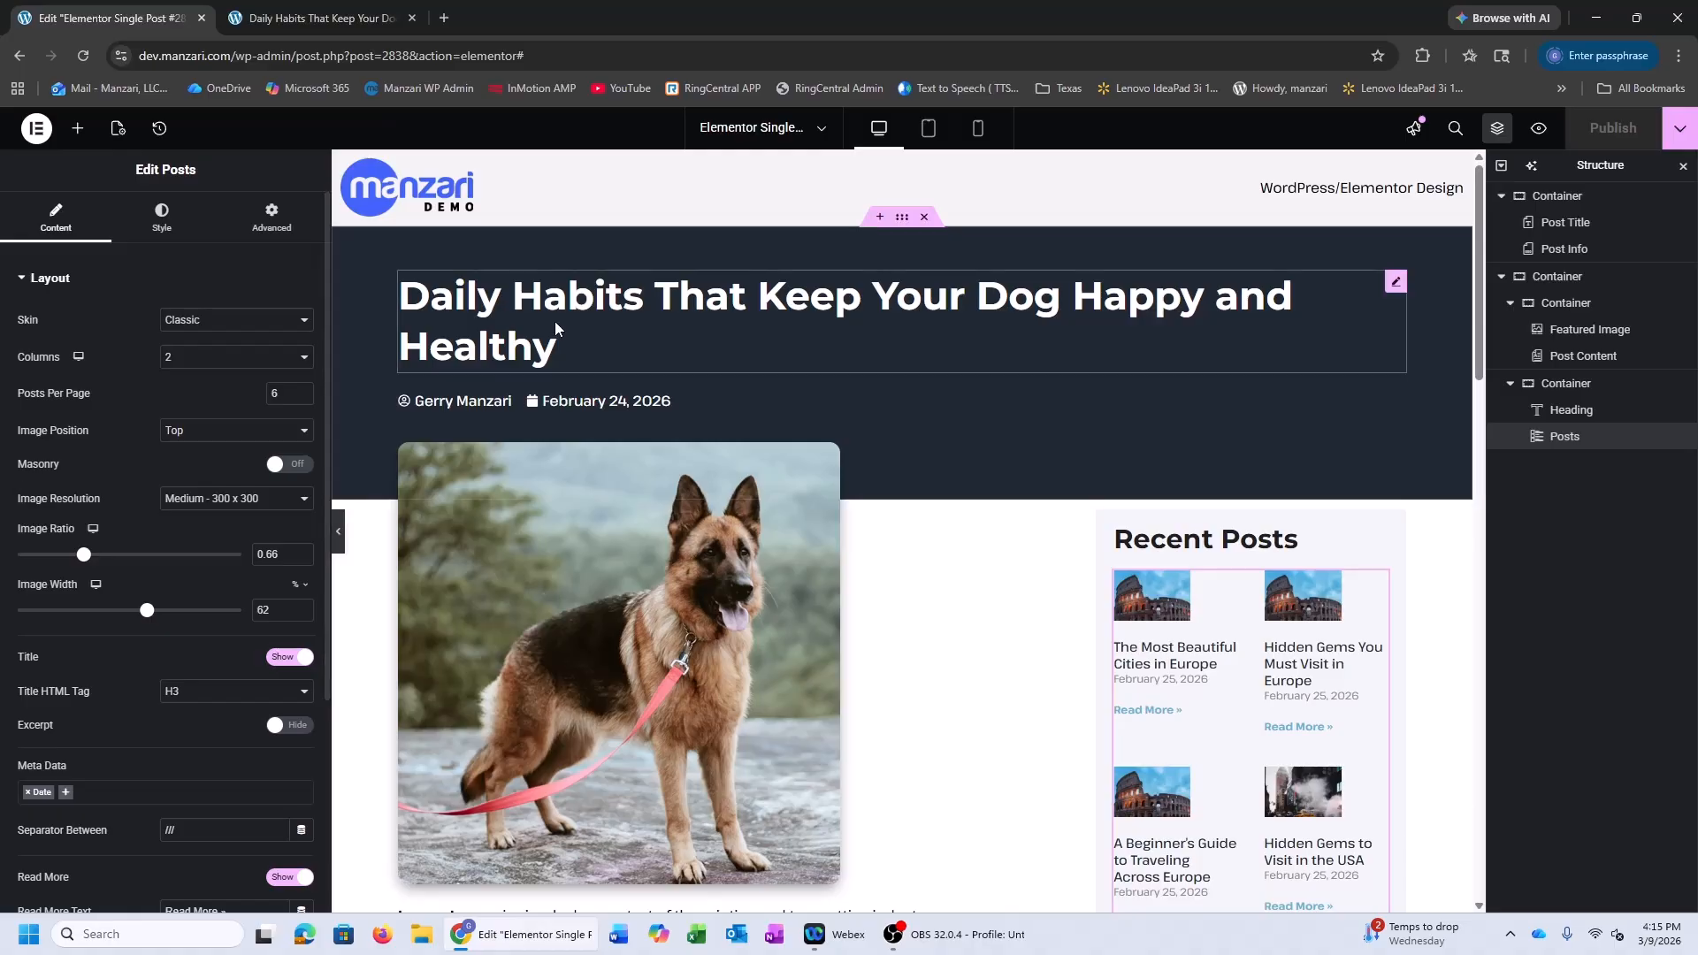
Duplicate the author-and-date Post Info widget and move the copy above the post title
{"action": "right_click", "coordinate": [478, 412]}
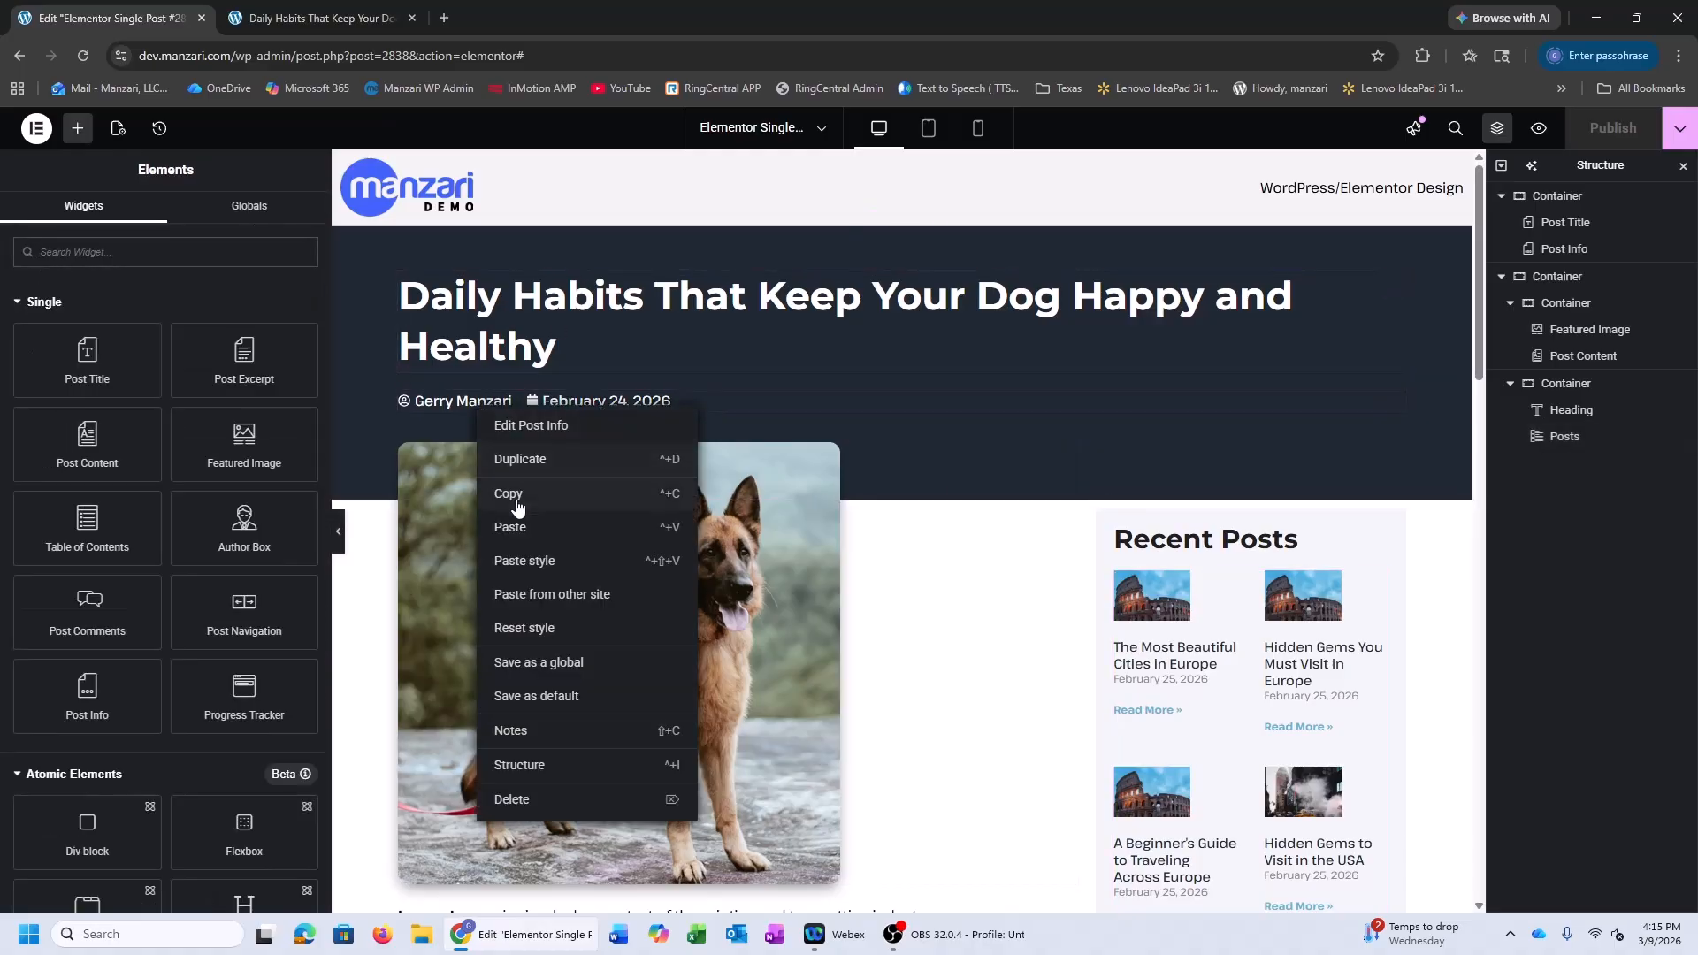
{"action": "left_click", "coordinate": [536, 470]}
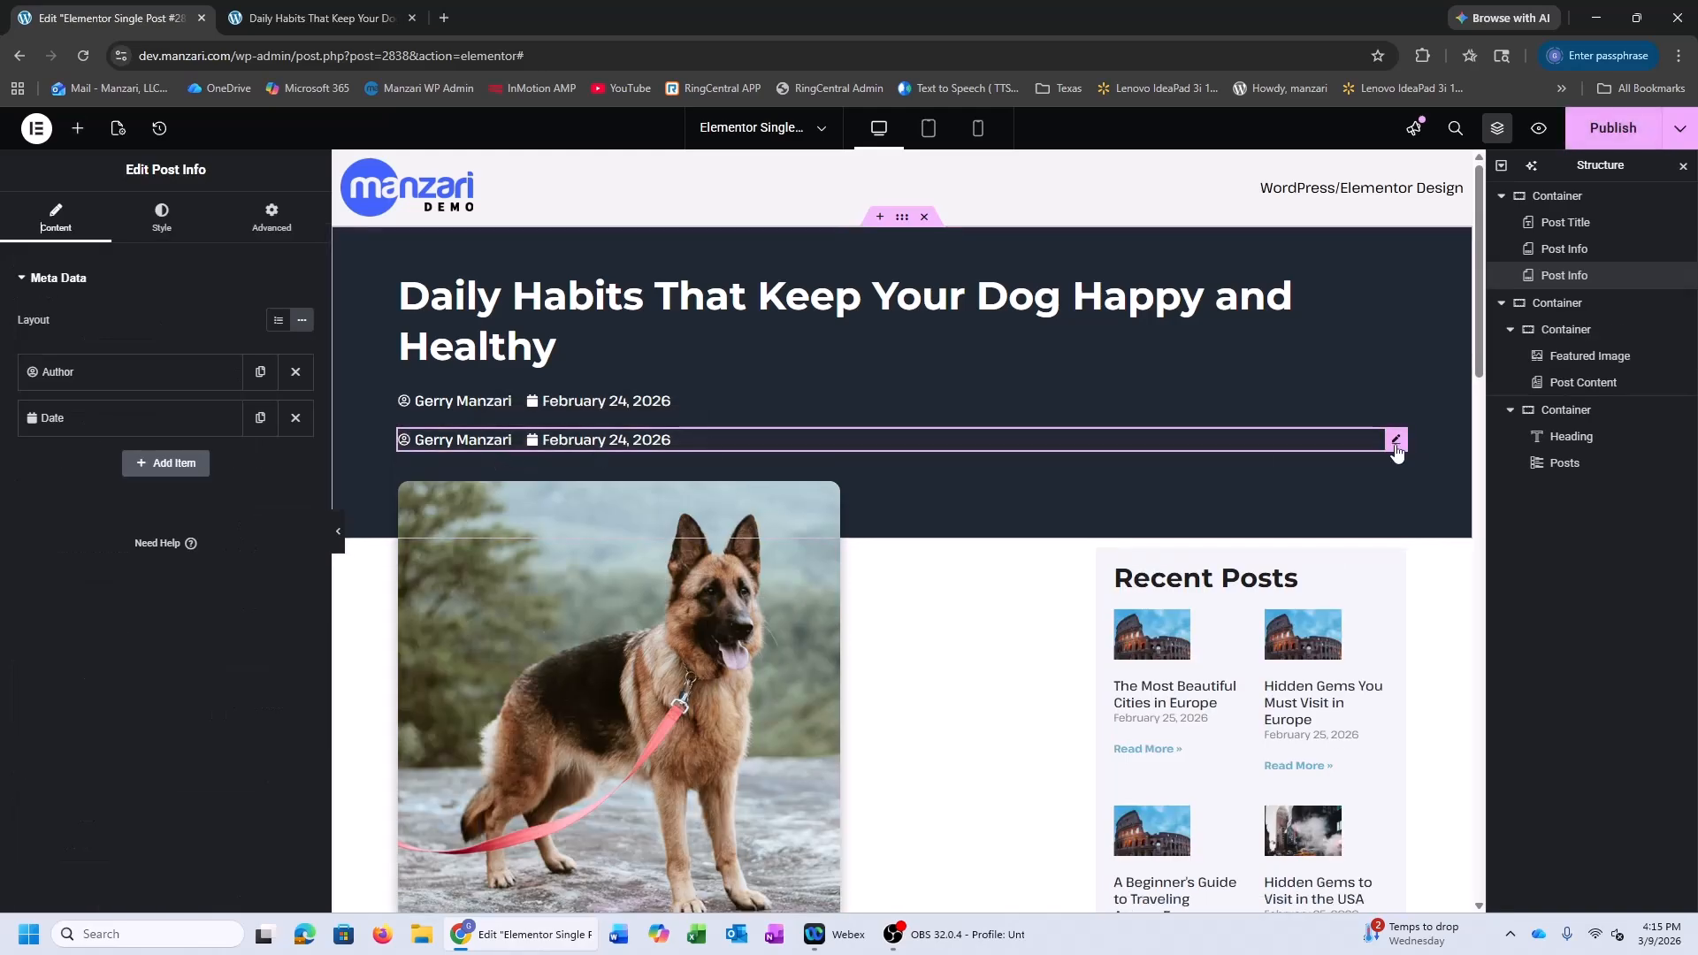
{"action": "left_click_drag", "start_coordinate": [1395, 449], "coordinate": [512, 296]}
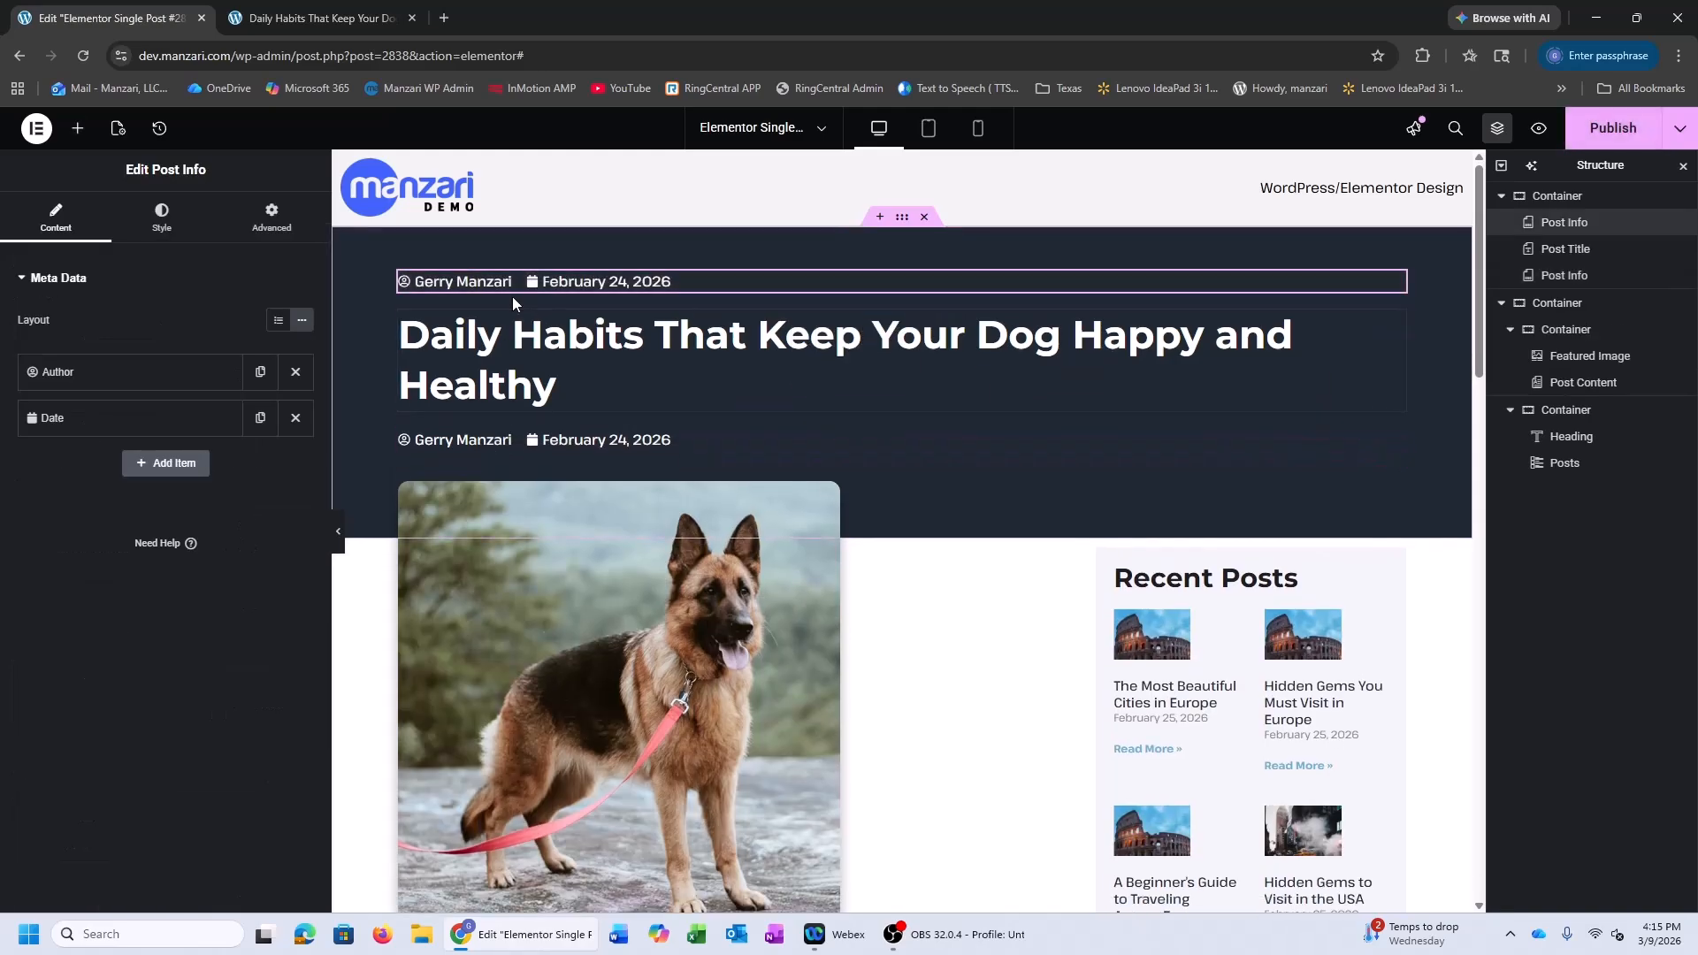
Make the copied Post Info show only the post's Categories (Terms > Categories) and preview it
{"action": "left_click", "coordinate": [296, 421]}
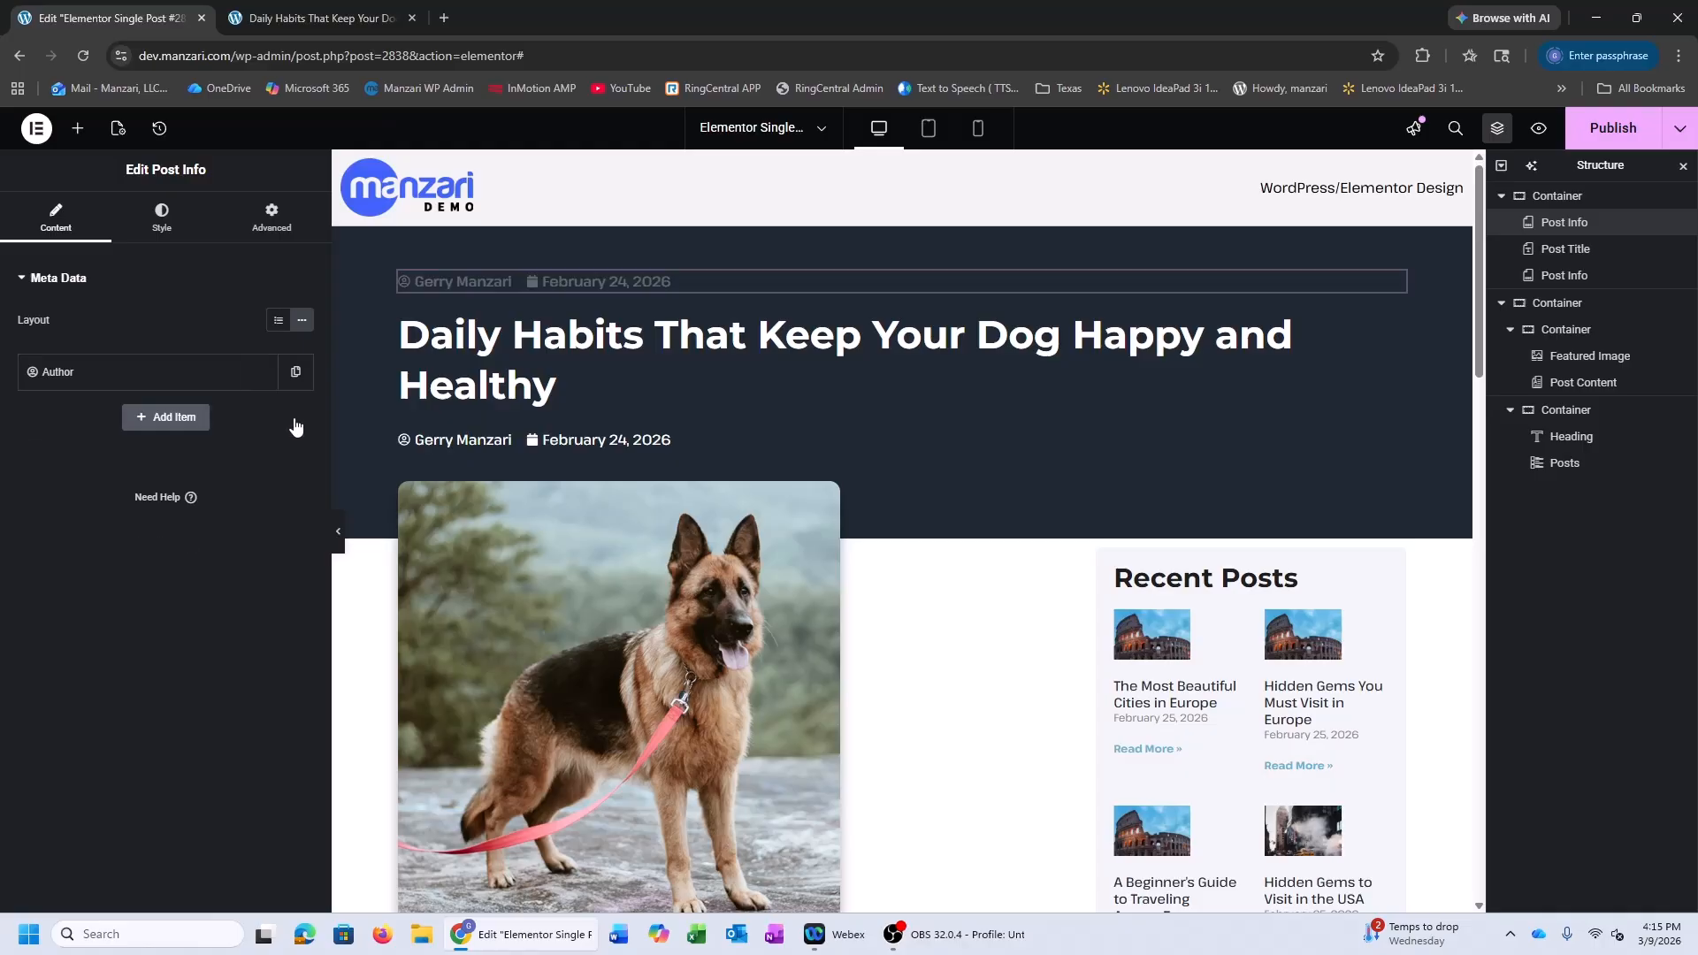
{"action": "left_click", "coordinate": [100, 382]}
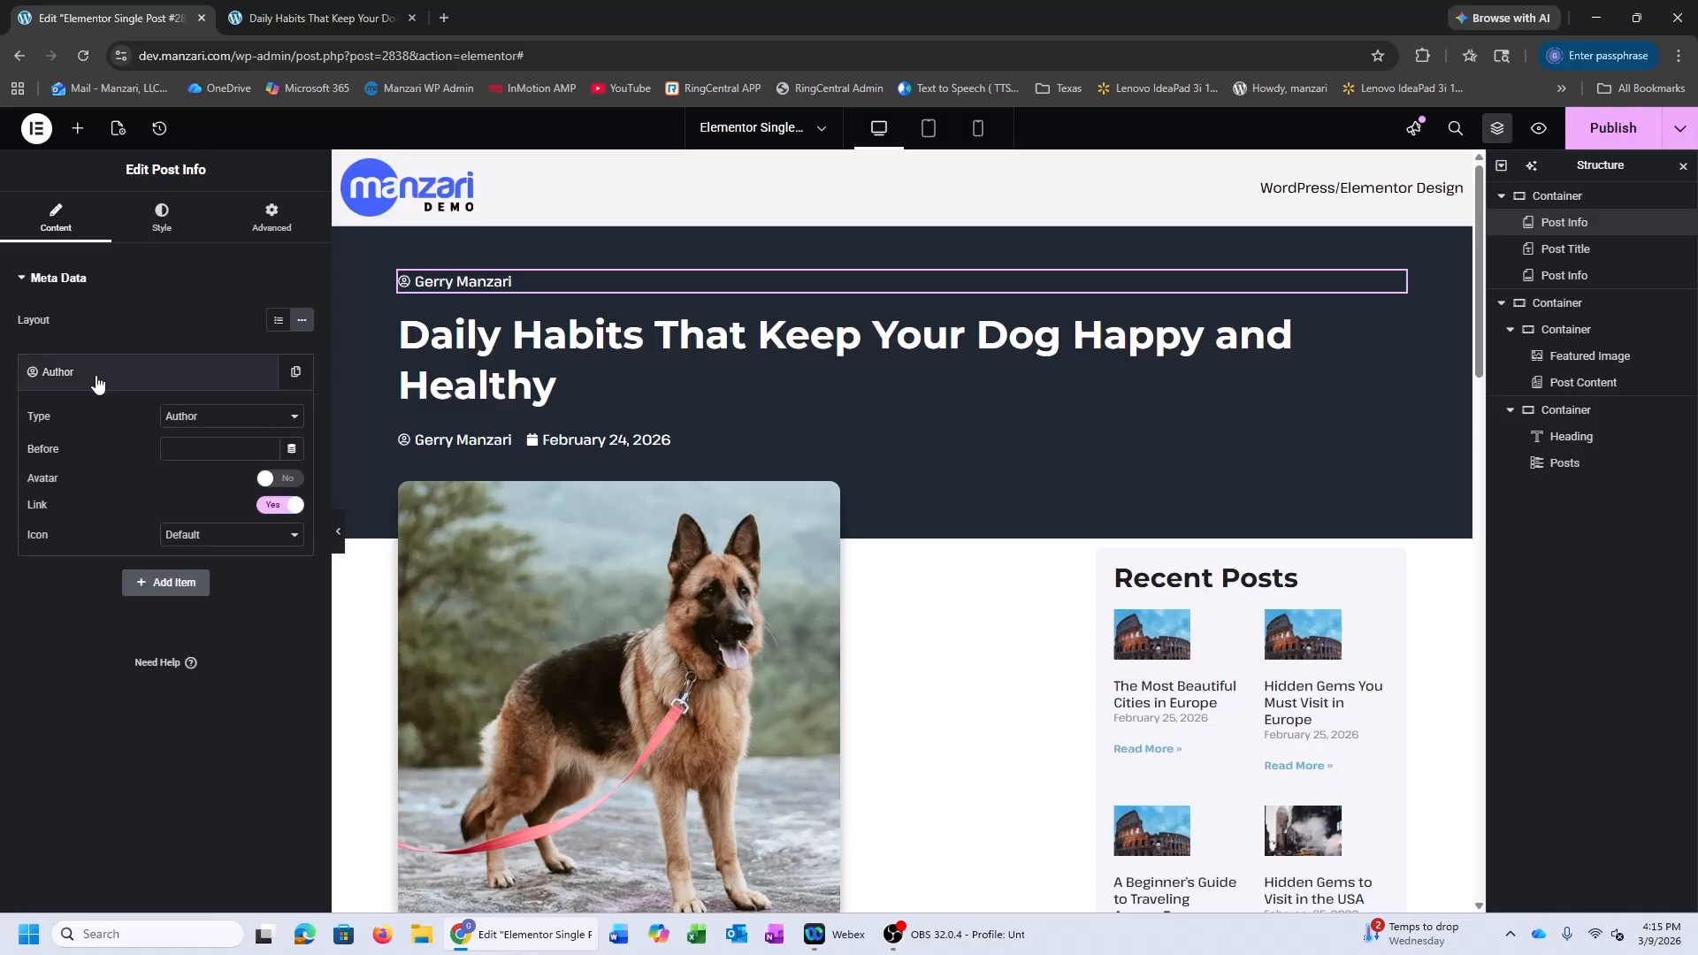
{"action": "left_click", "coordinate": [221, 416]}
{"action": "left_click", "coordinate": [194, 501]}
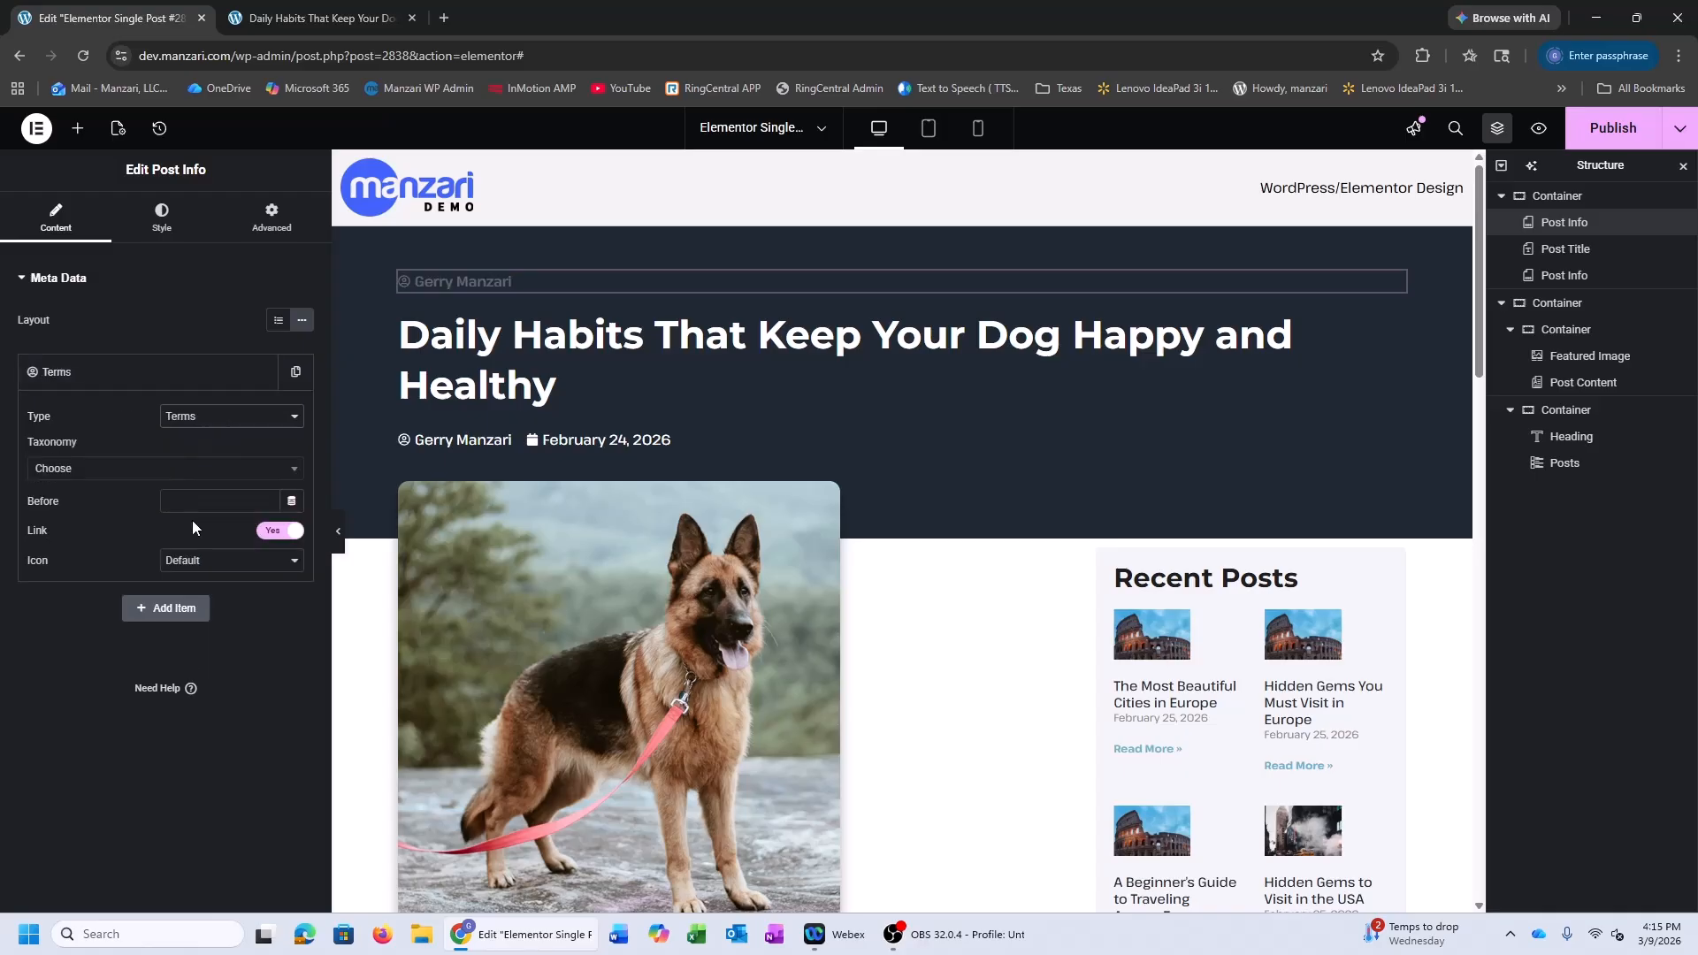
{"action": "left_click", "coordinate": [123, 474]}
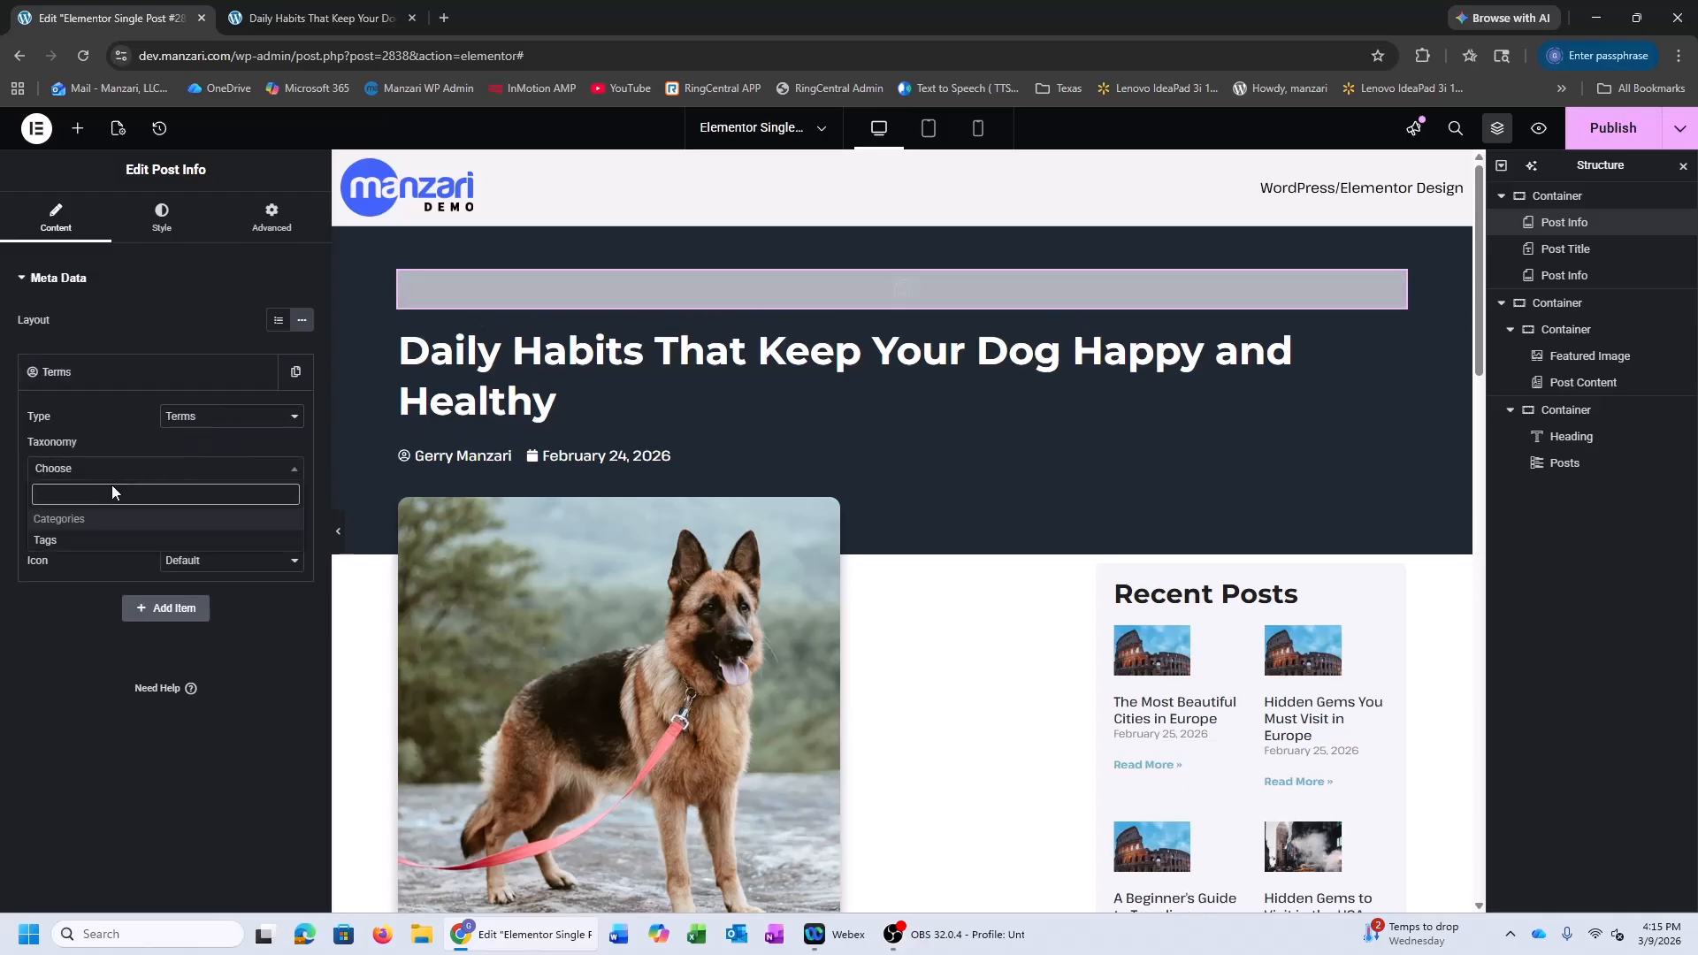
{"action": "left_click", "coordinate": [100, 520]}
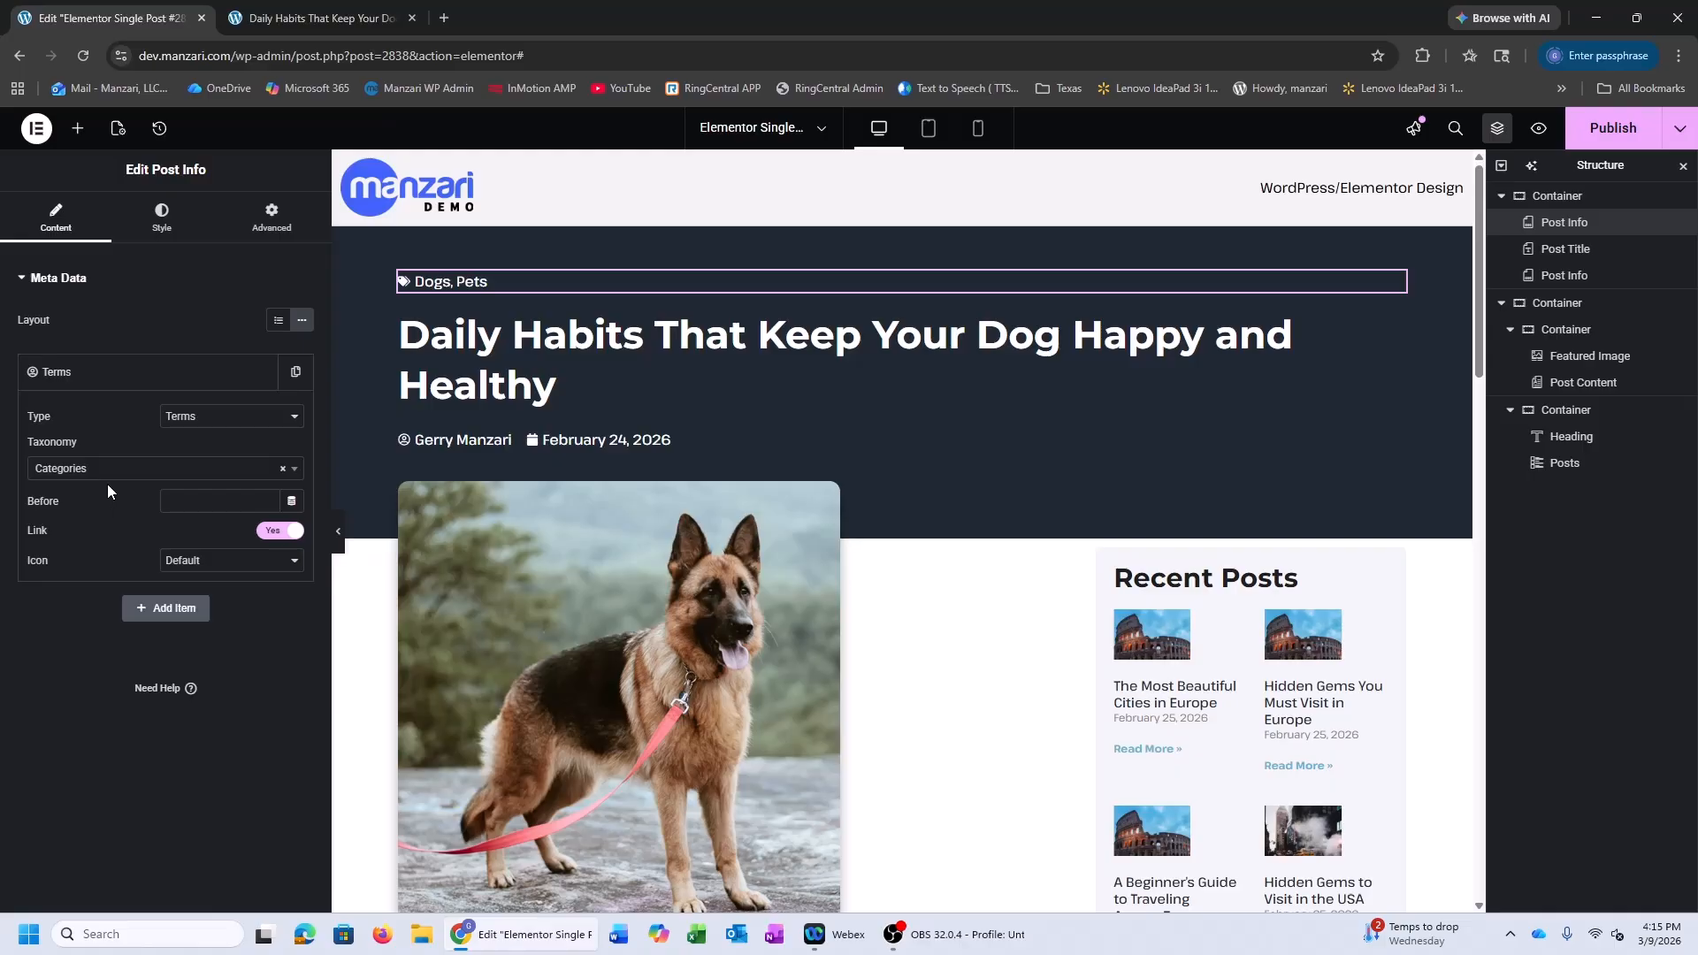
{"action": "left_click", "coordinate": [338, 530]}
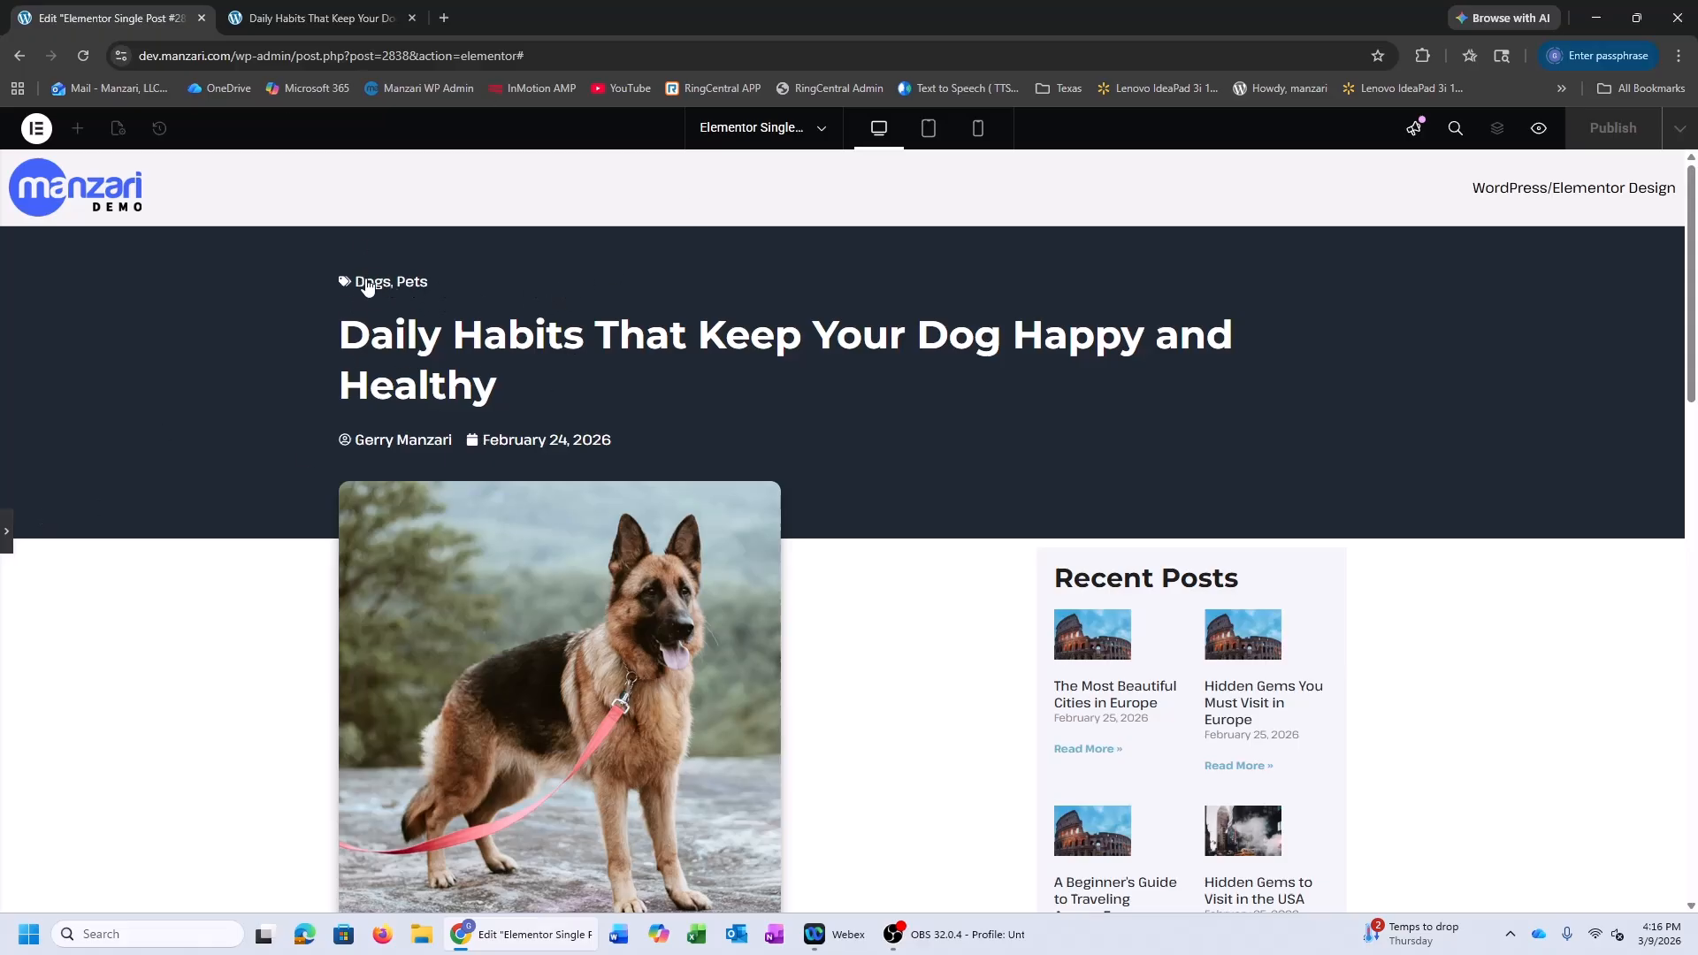
Delete the test 'Dogs, Pets' Post Info line
{"action": "left_click", "coordinate": [4, 533]}
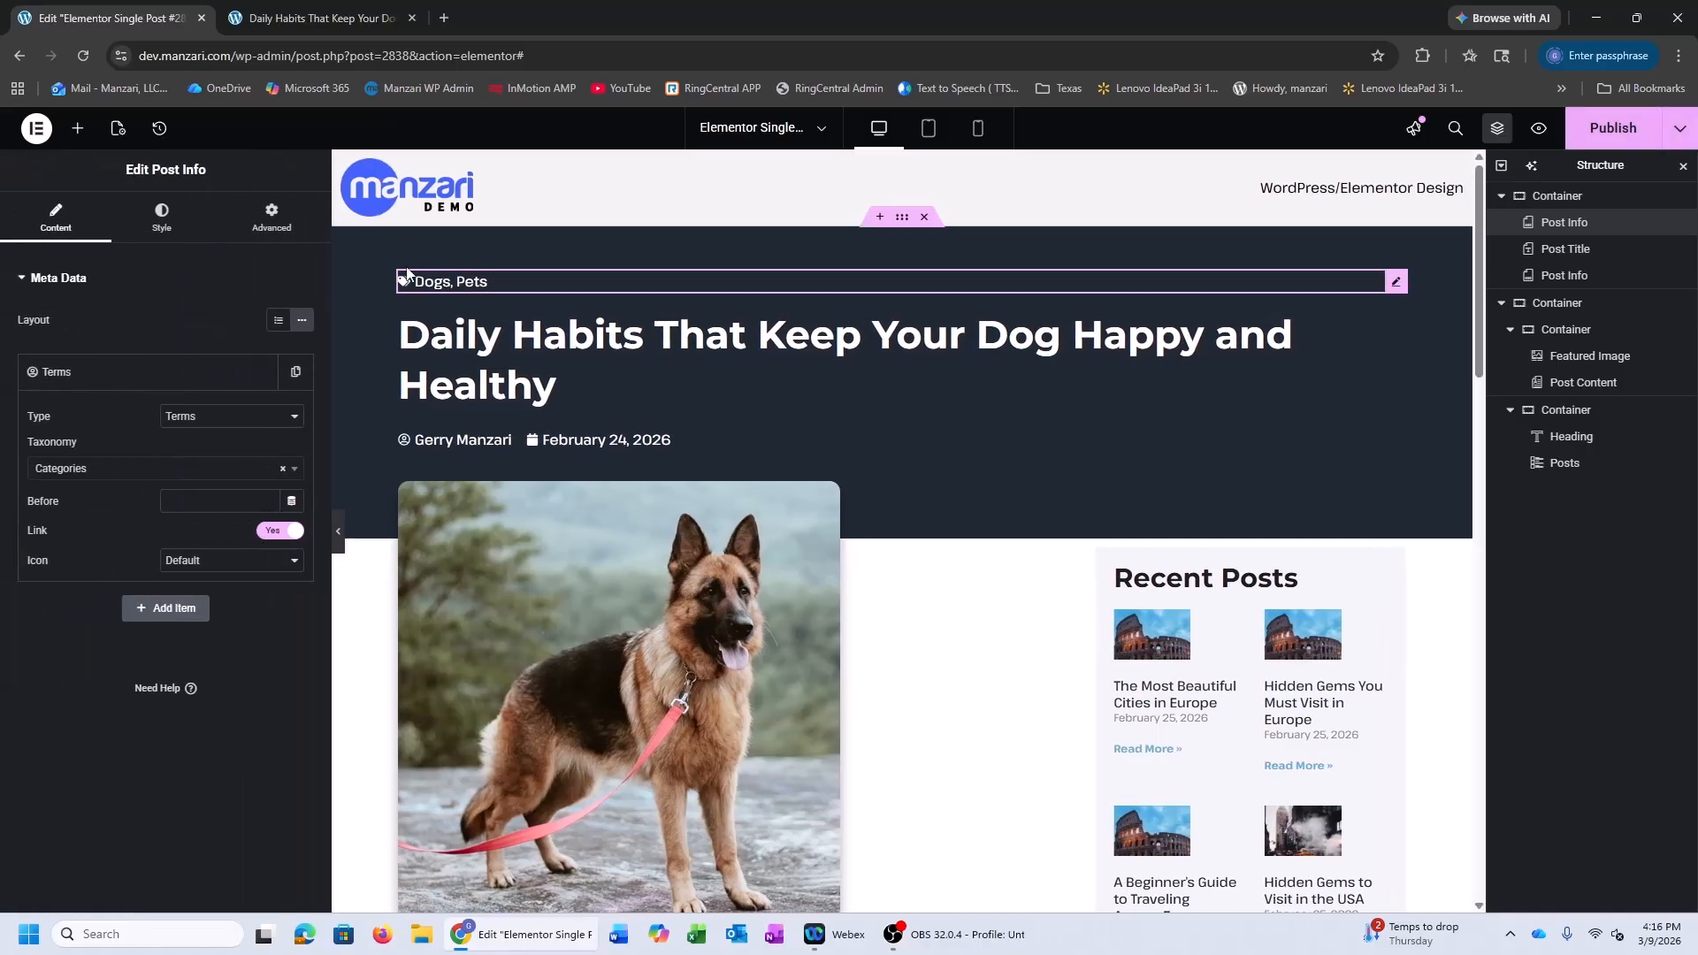
{"action": "right_click", "coordinate": [460, 281]}
{"action": "left_click", "coordinate": [542, 672]}
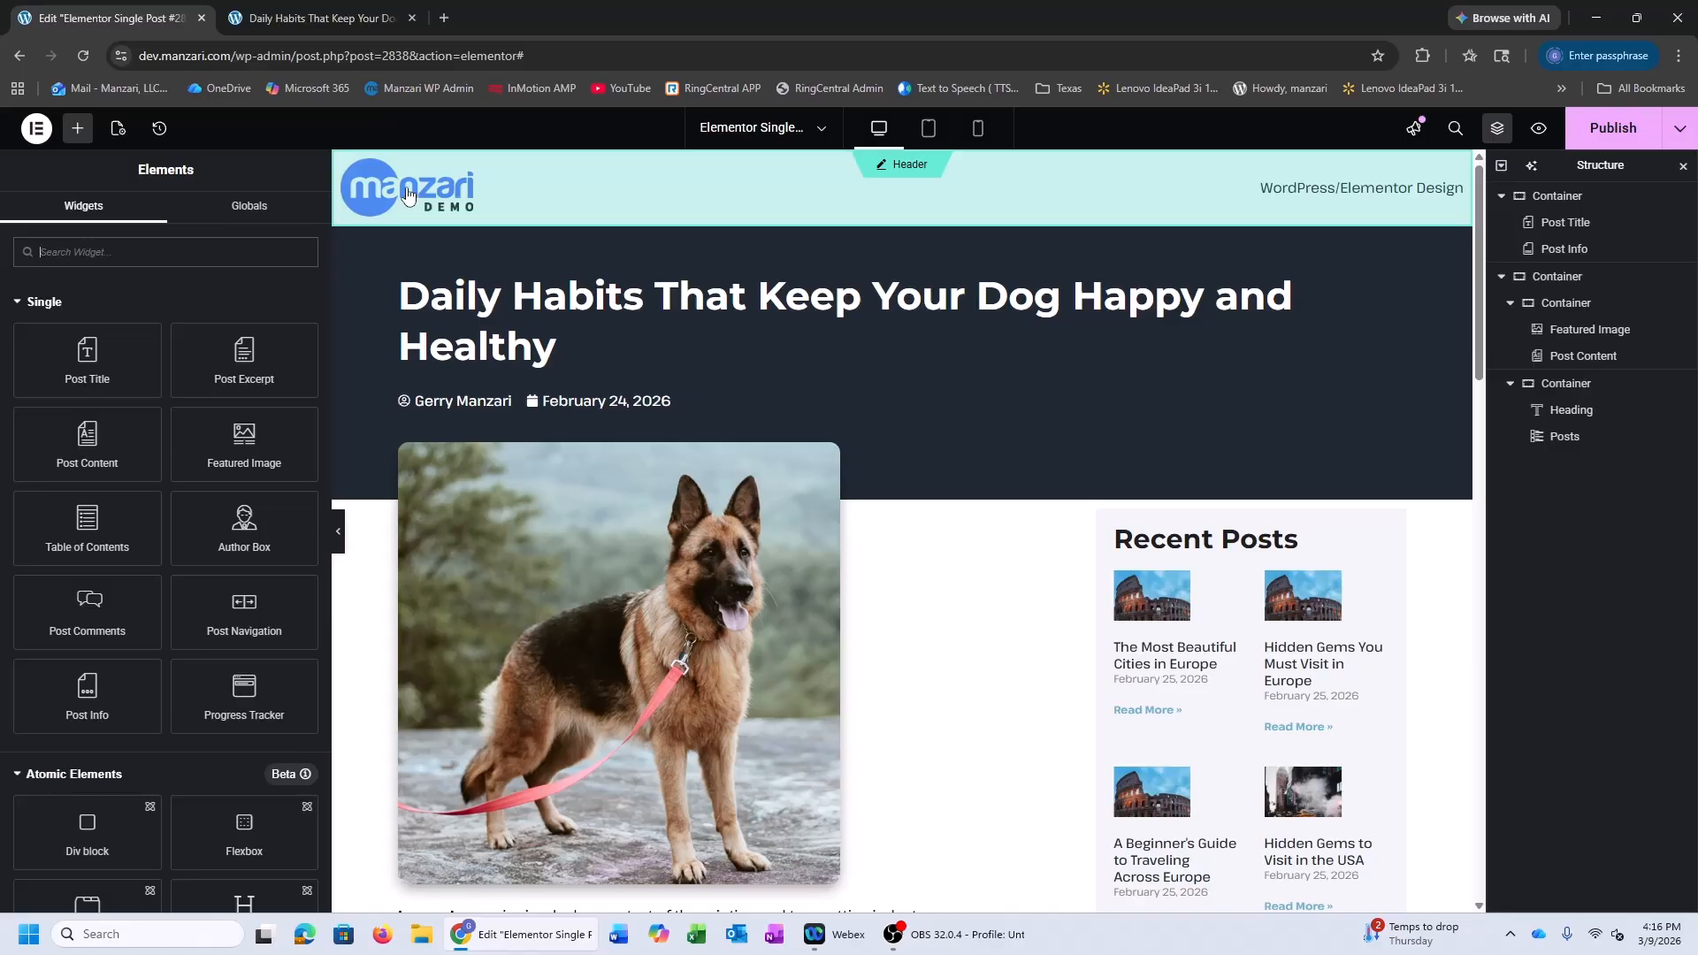
Publish the Single Post template and exit to WordPress
{"action": "left_click", "coordinate": [1613, 128]}
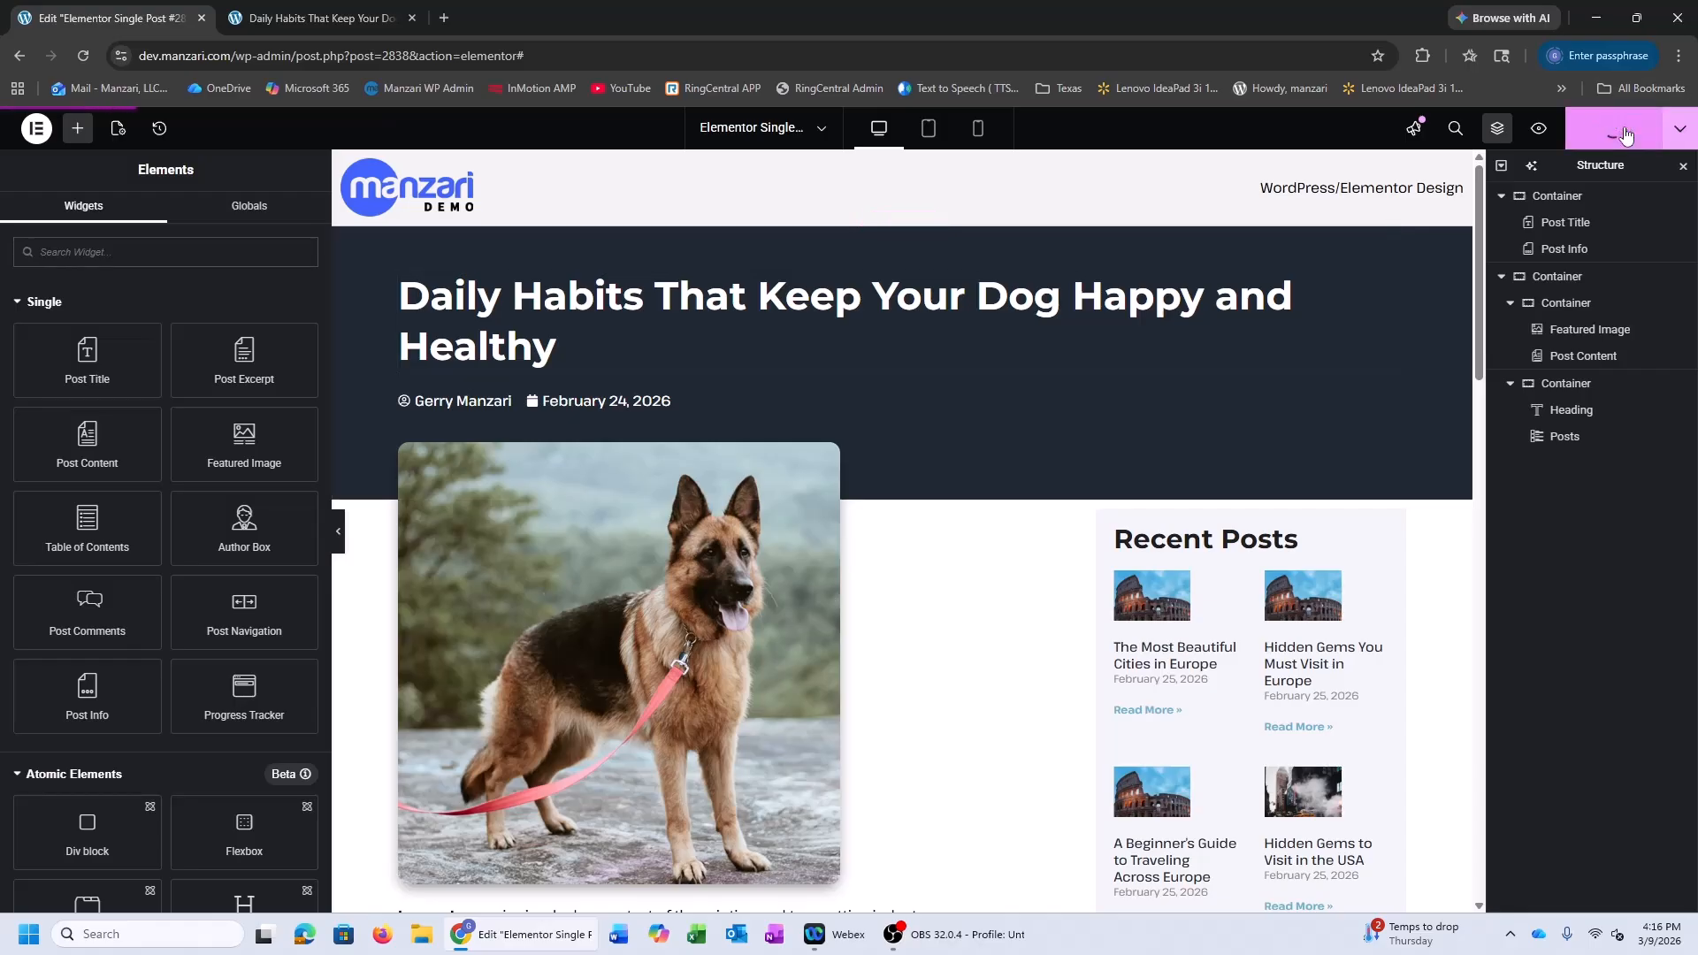
{"action": "left_click", "coordinate": [36, 128]}
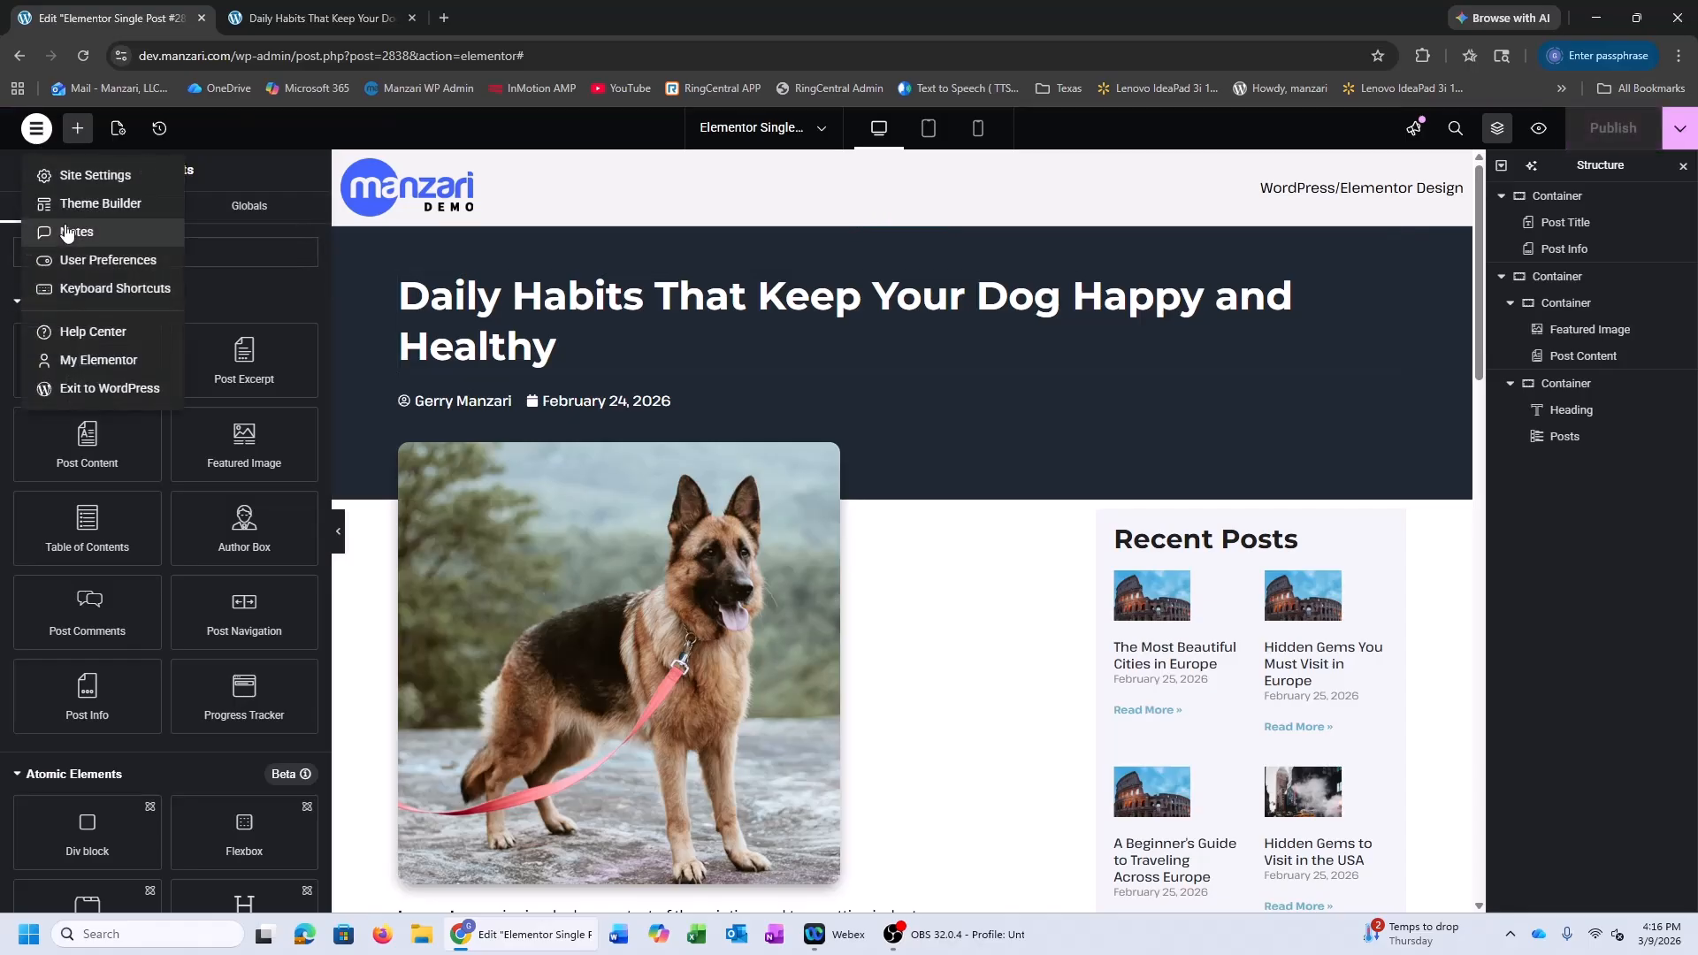
{"action": "left_click", "coordinate": [90, 382]}
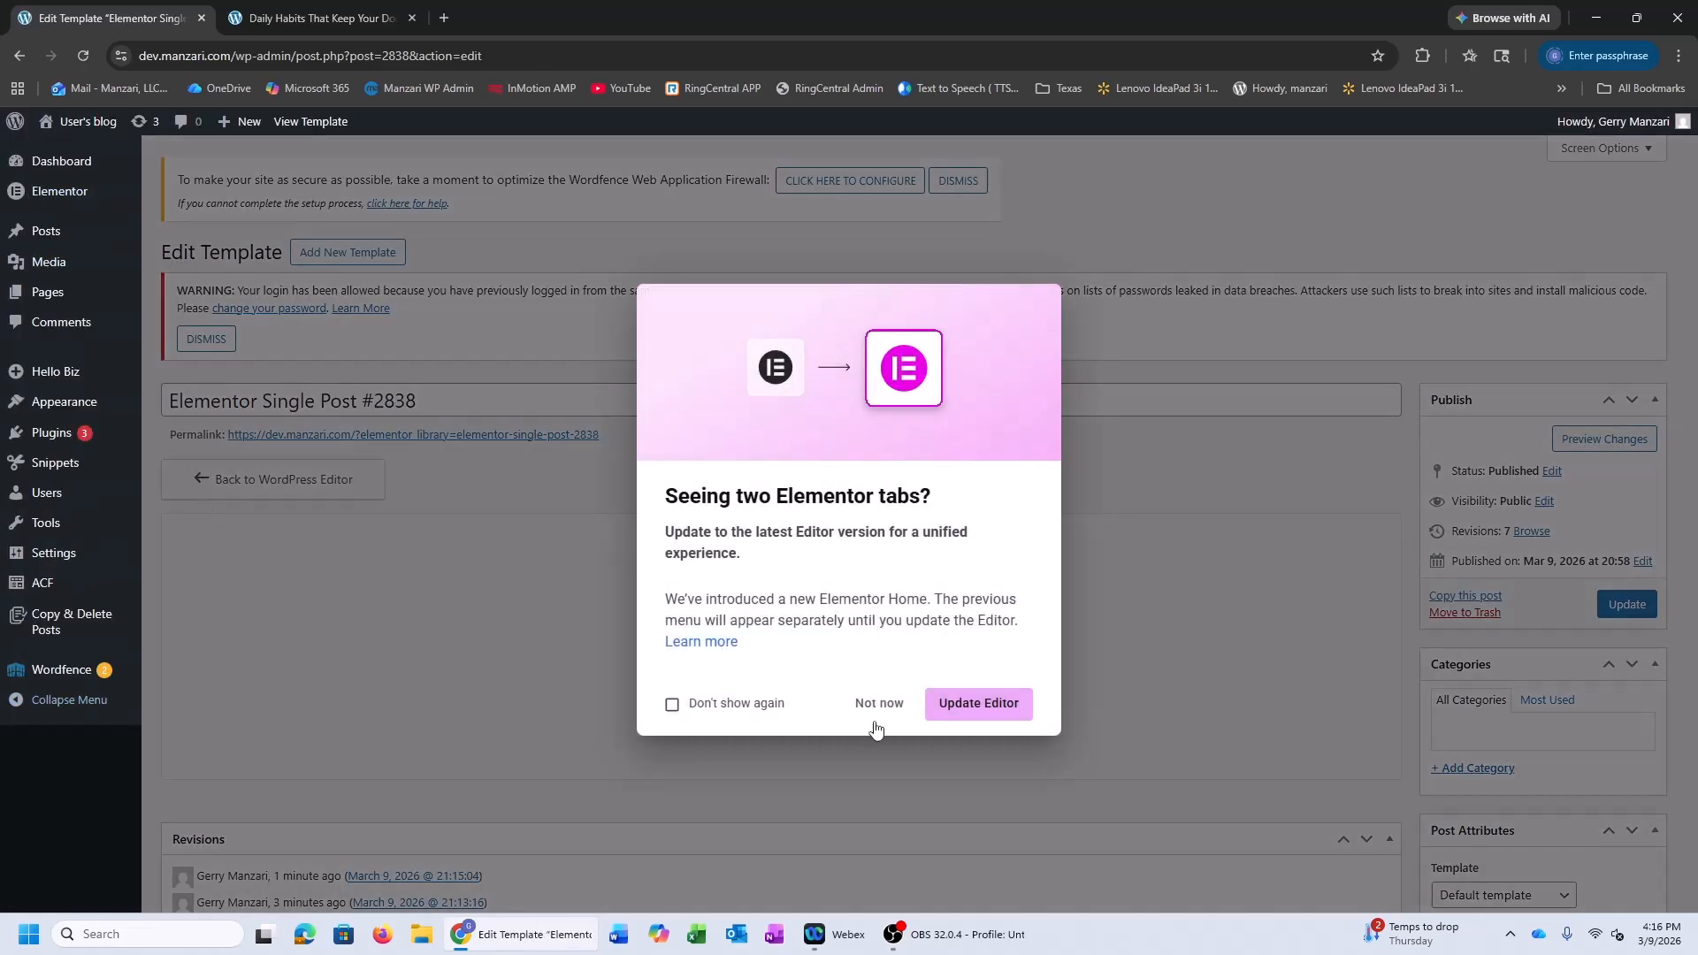
Dismiss the notice and search Add Plugins for 'code s' to check Code Snippets
{"action": "left_click", "coordinate": [874, 724]}
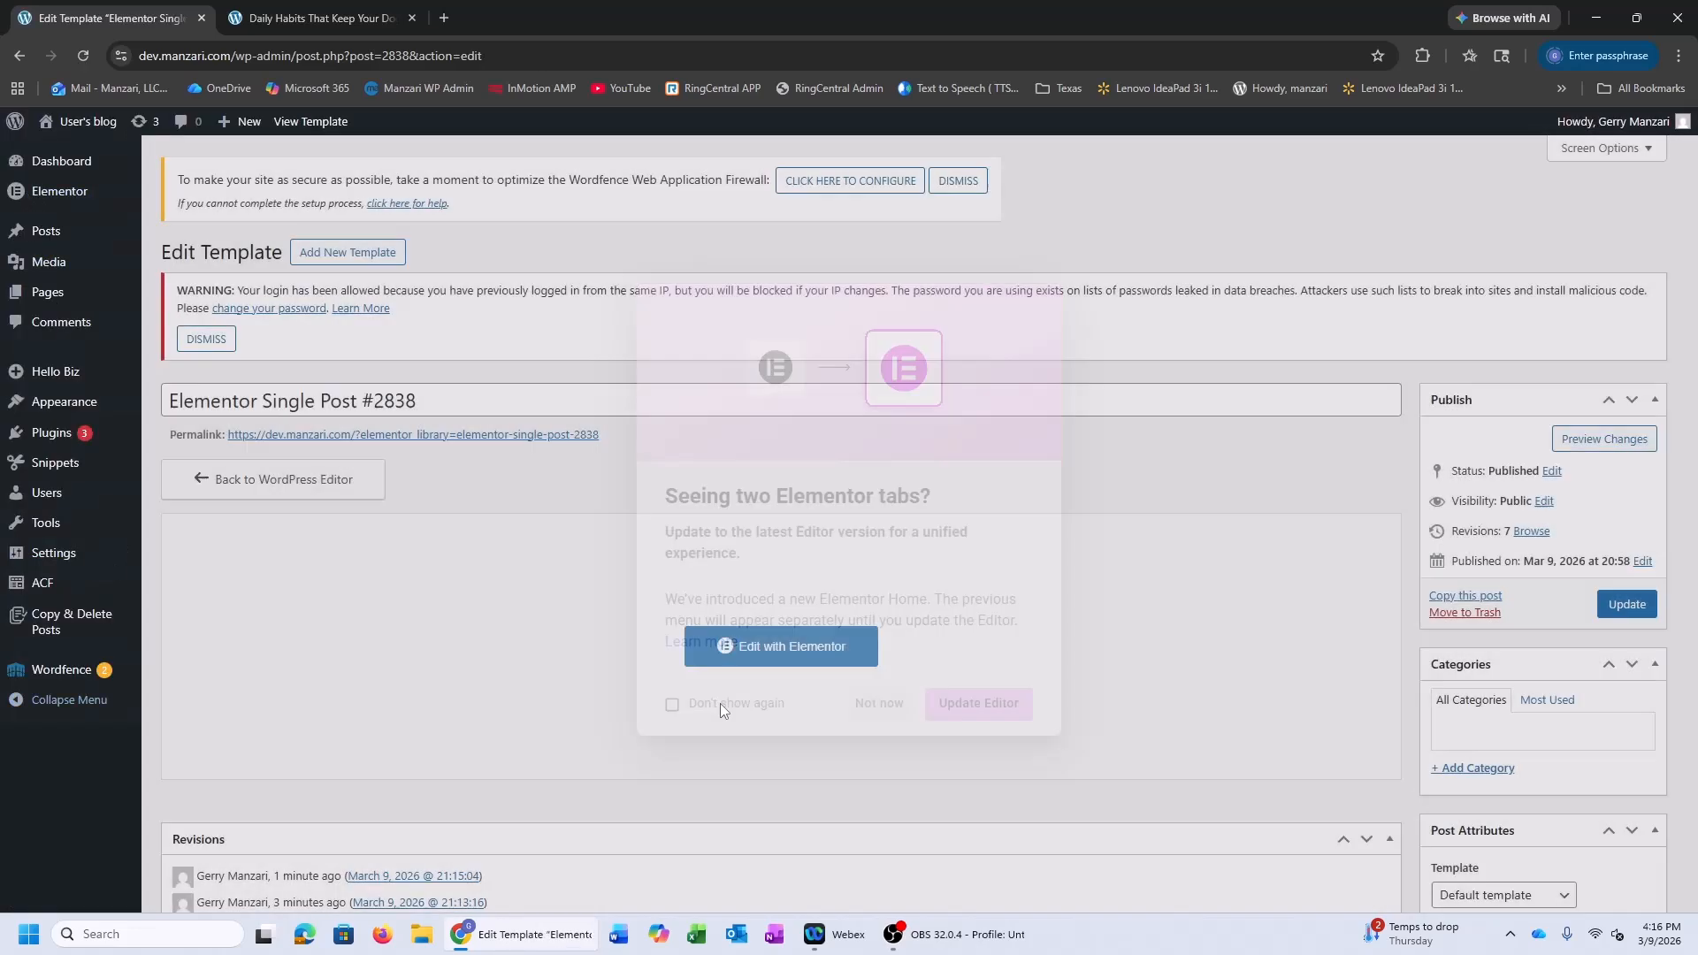
{"action": "mouse_move", "coordinate": [48, 467]}
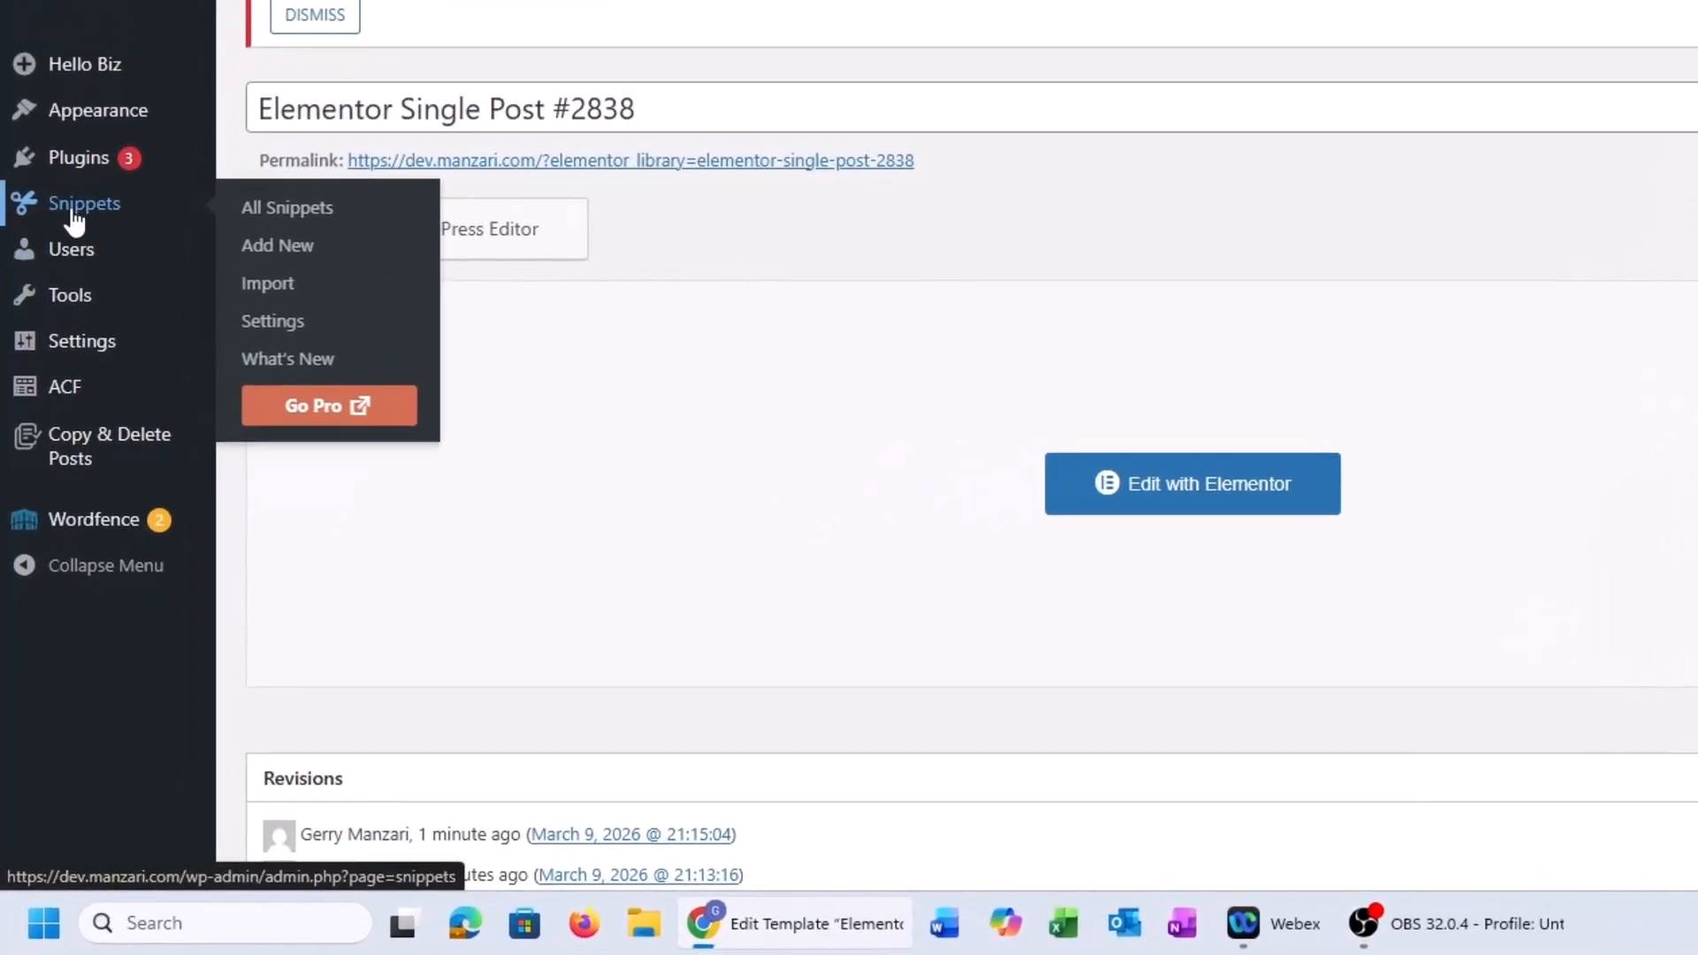
{"action": "mouse_move", "coordinate": [95, 323]}
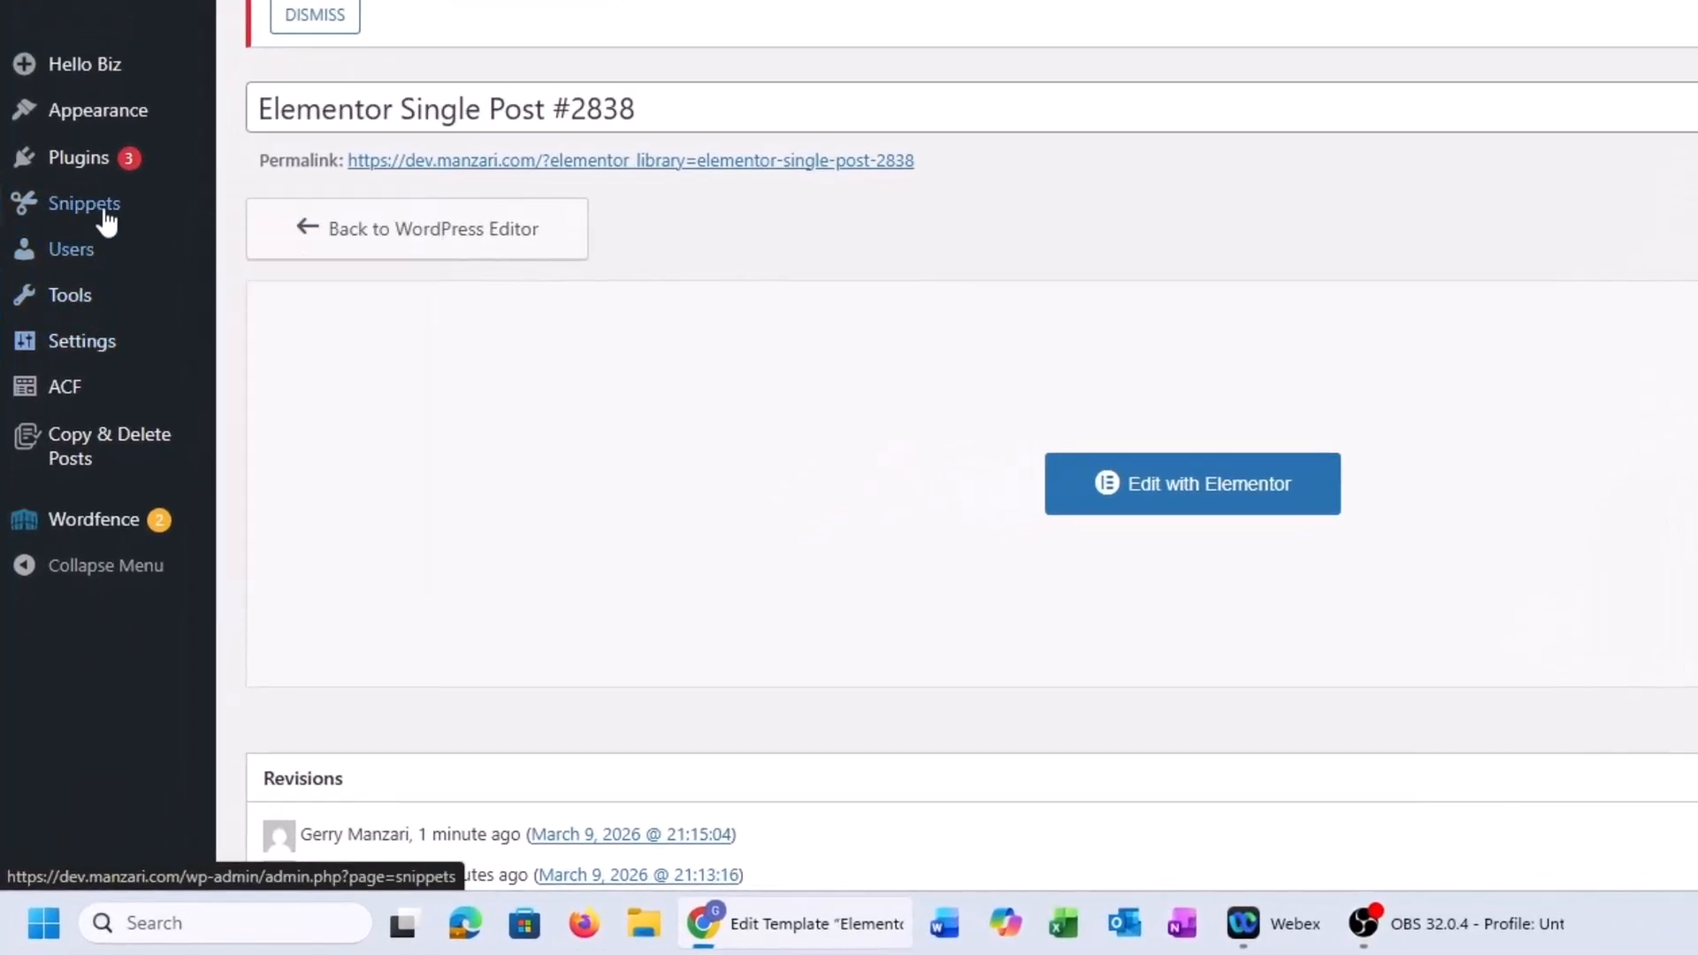
{"action": "mouse_move", "coordinate": [88, 159]}
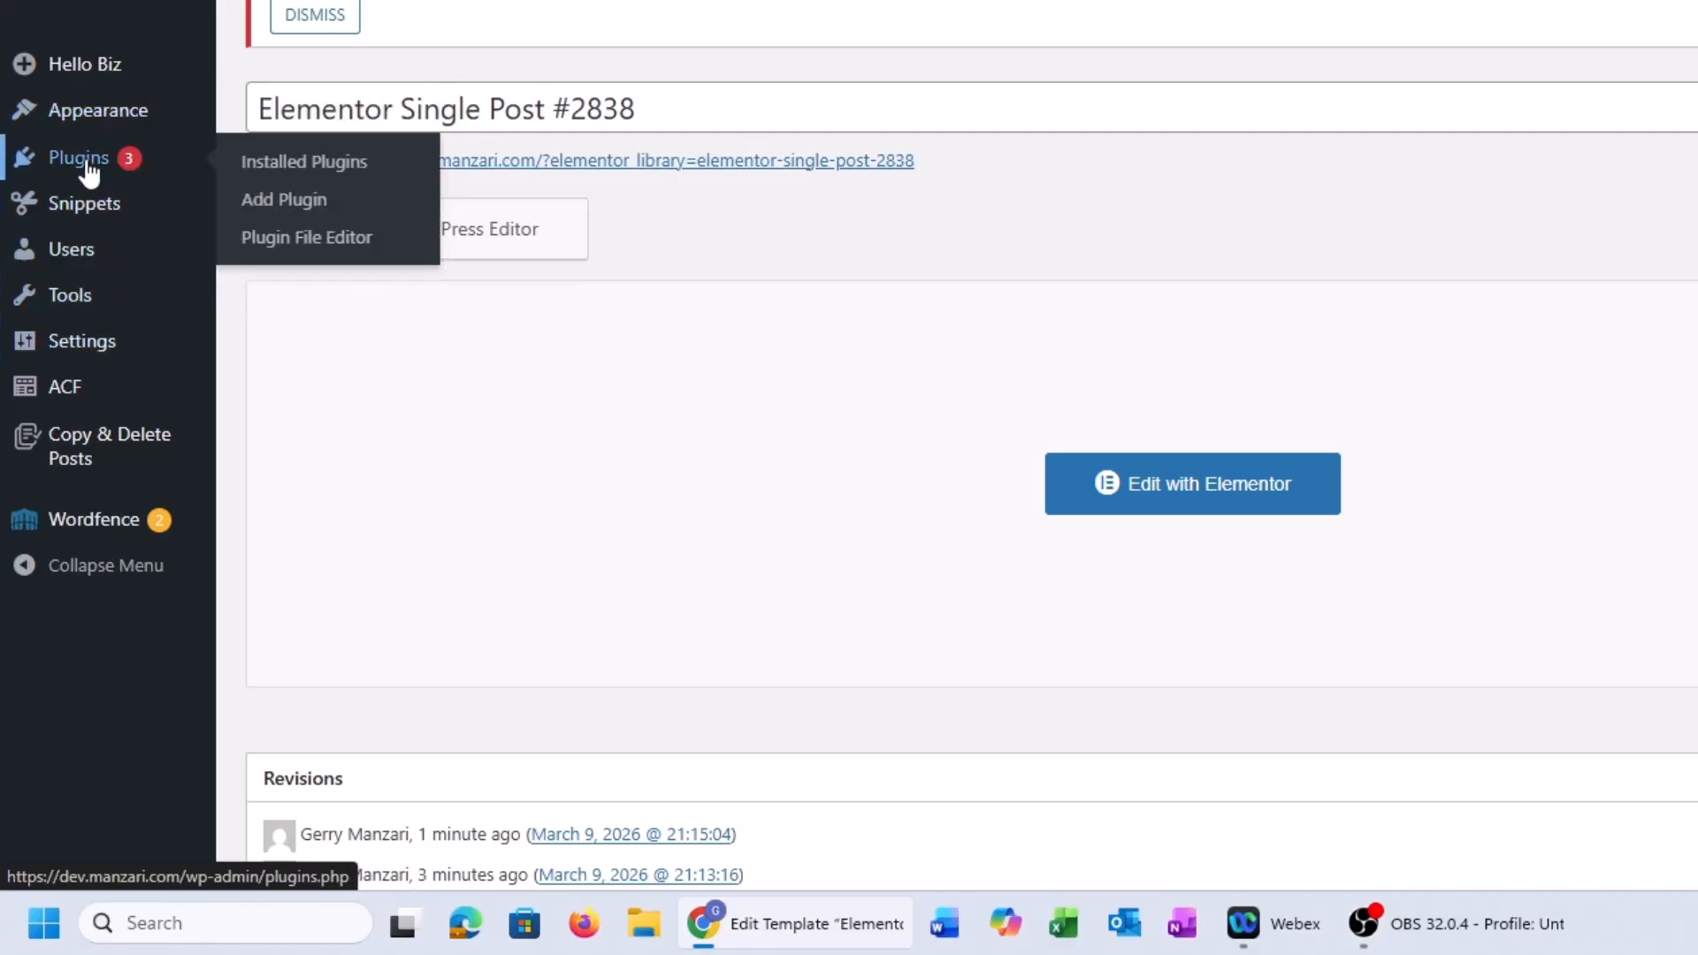
{"action": "left_click", "coordinate": [272, 199]}
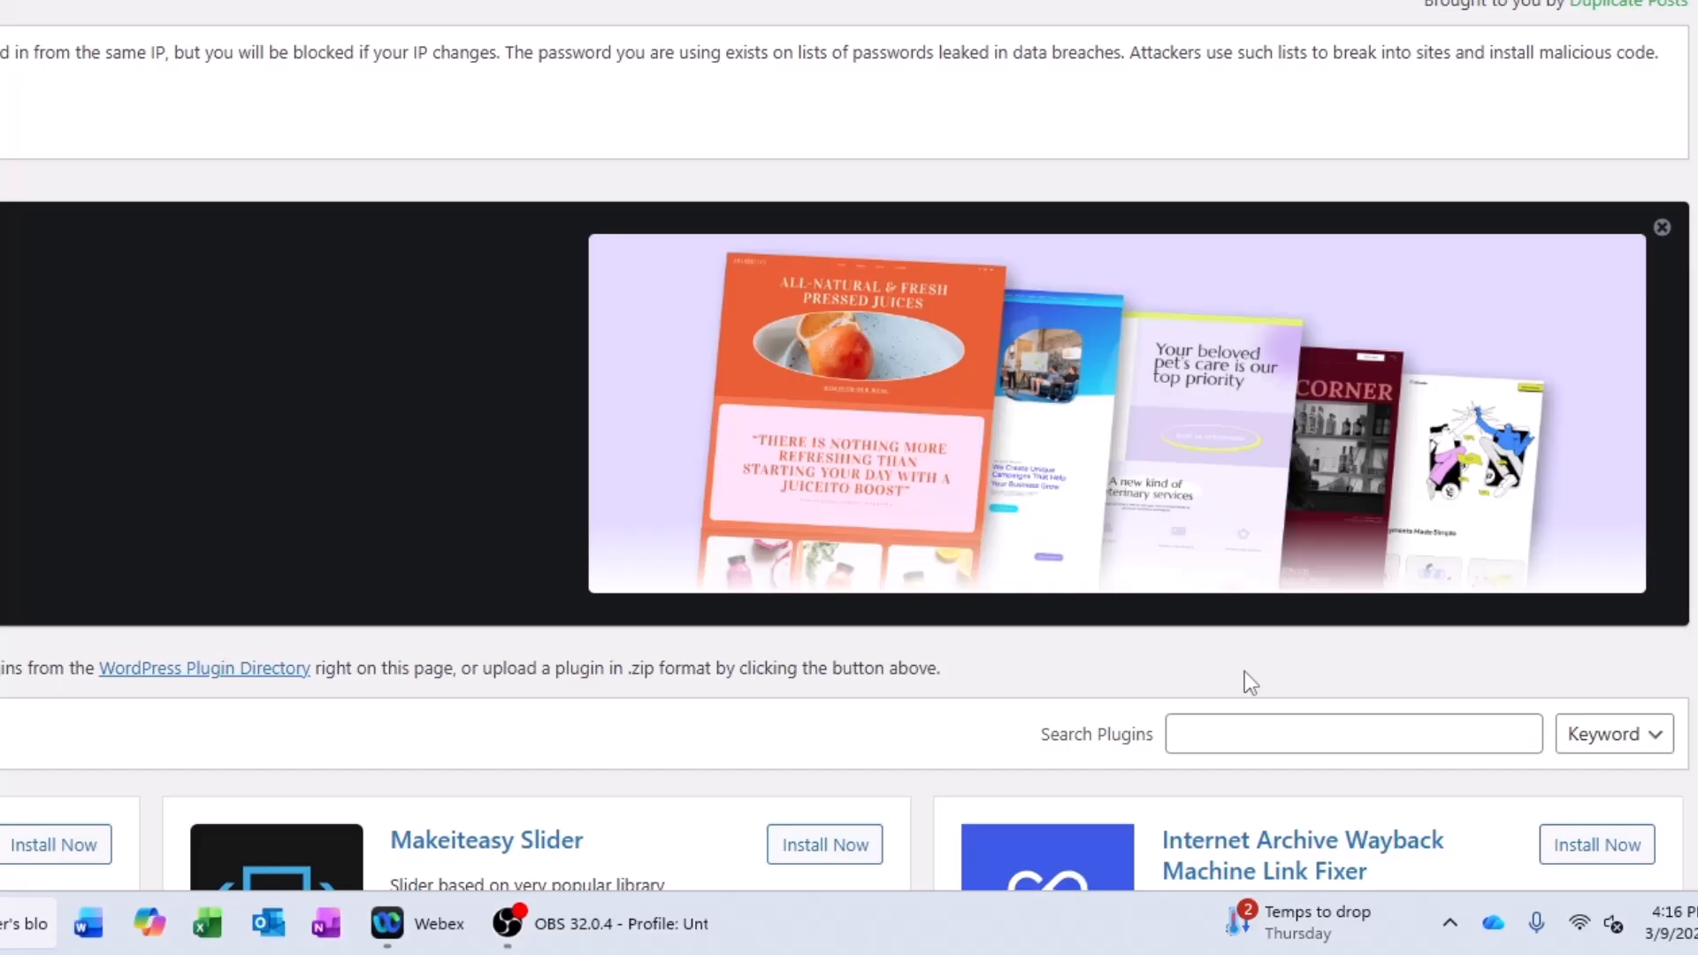
{"action": "left_click", "coordinate": [1227, 736]}
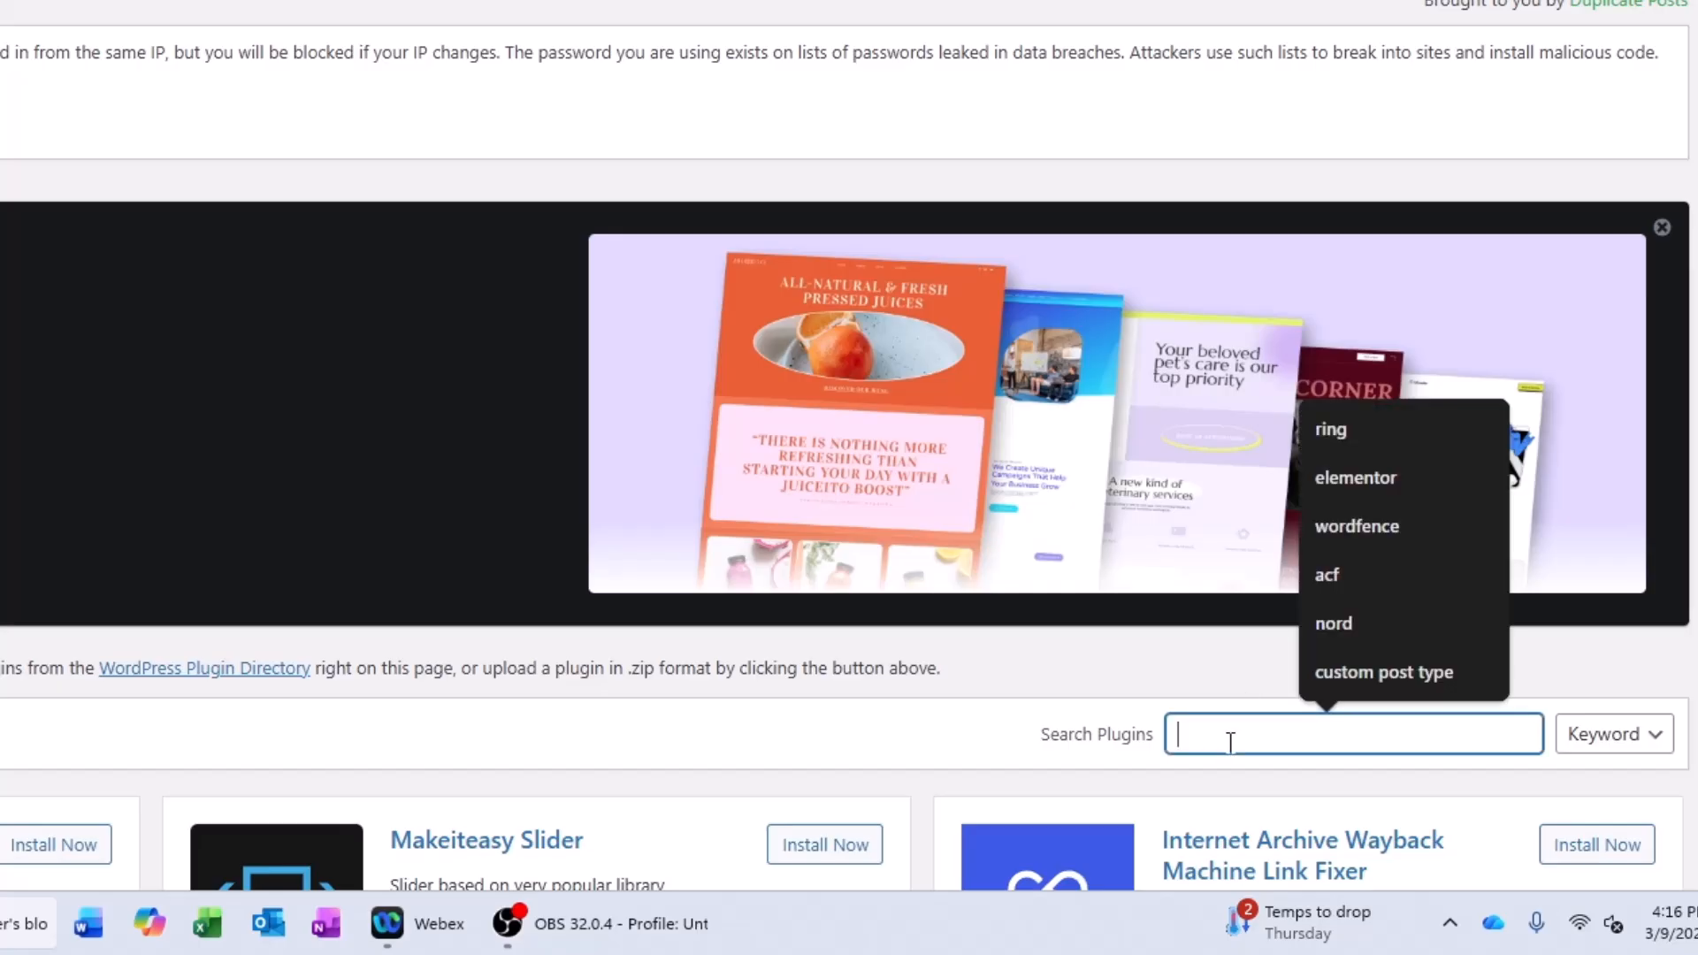
{"action": "type", "text": "code snippet"}
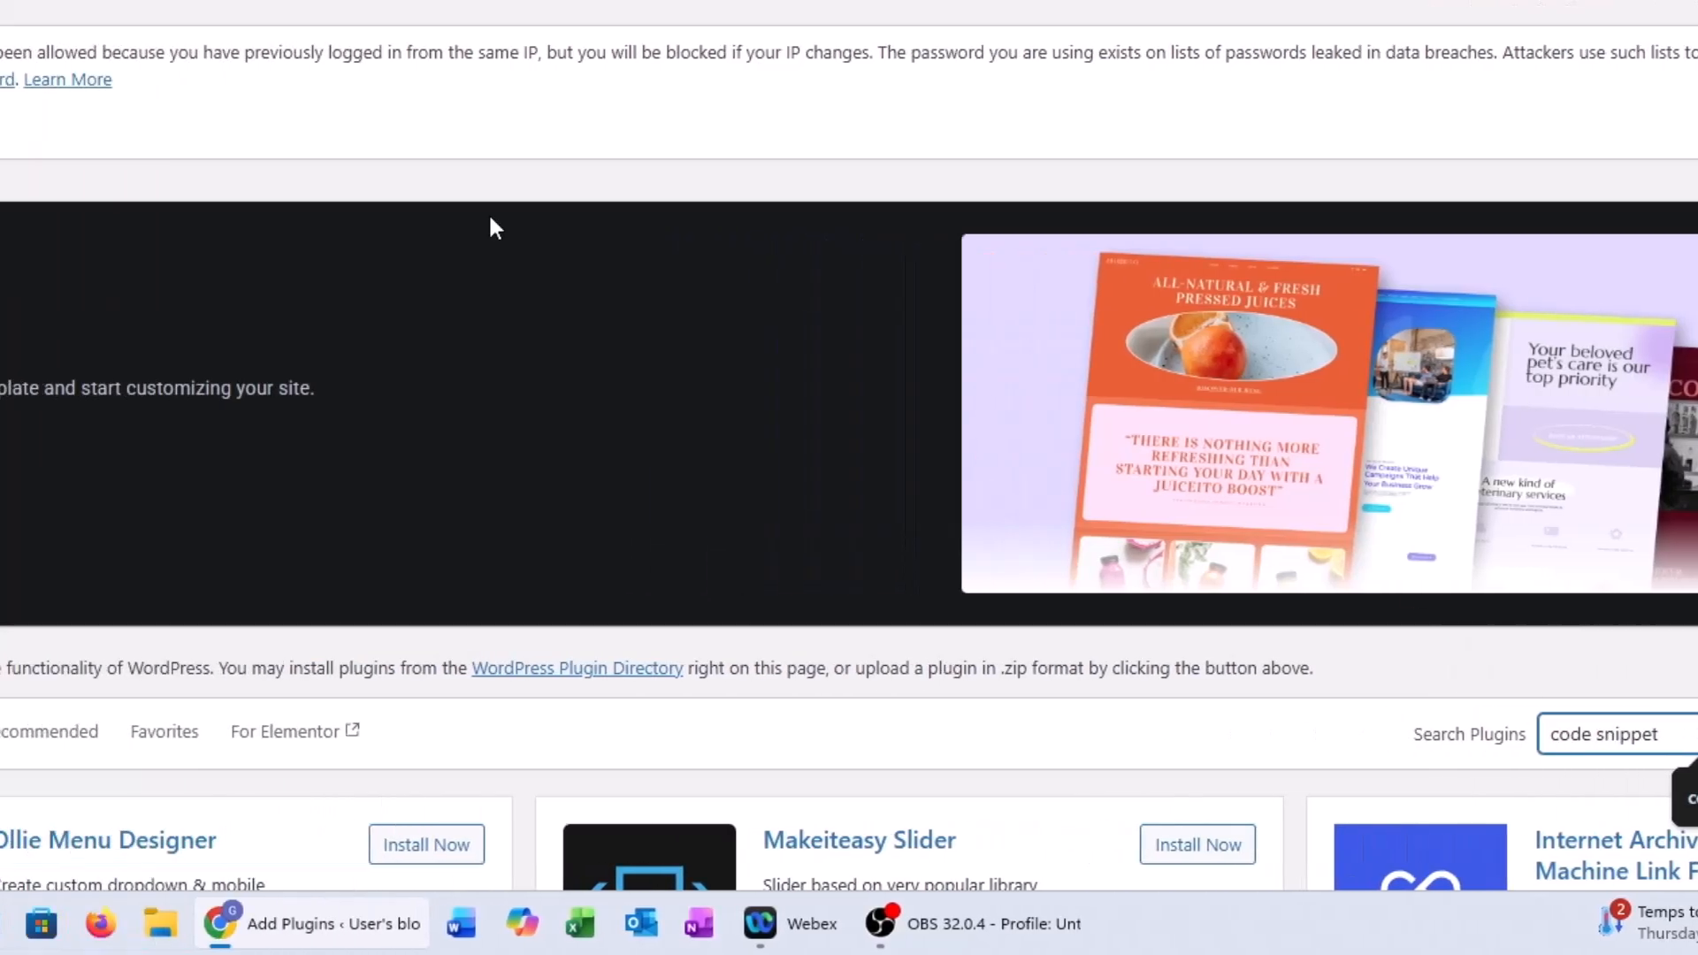
{"action": "scroll", "coordinate": [534, 67], "scroll_direction": "down", "scroll_amount": 2}
{"action": "scroll", "coordinate": [545, 39], "scroll_direction": "down", "scroll_amount": 3}
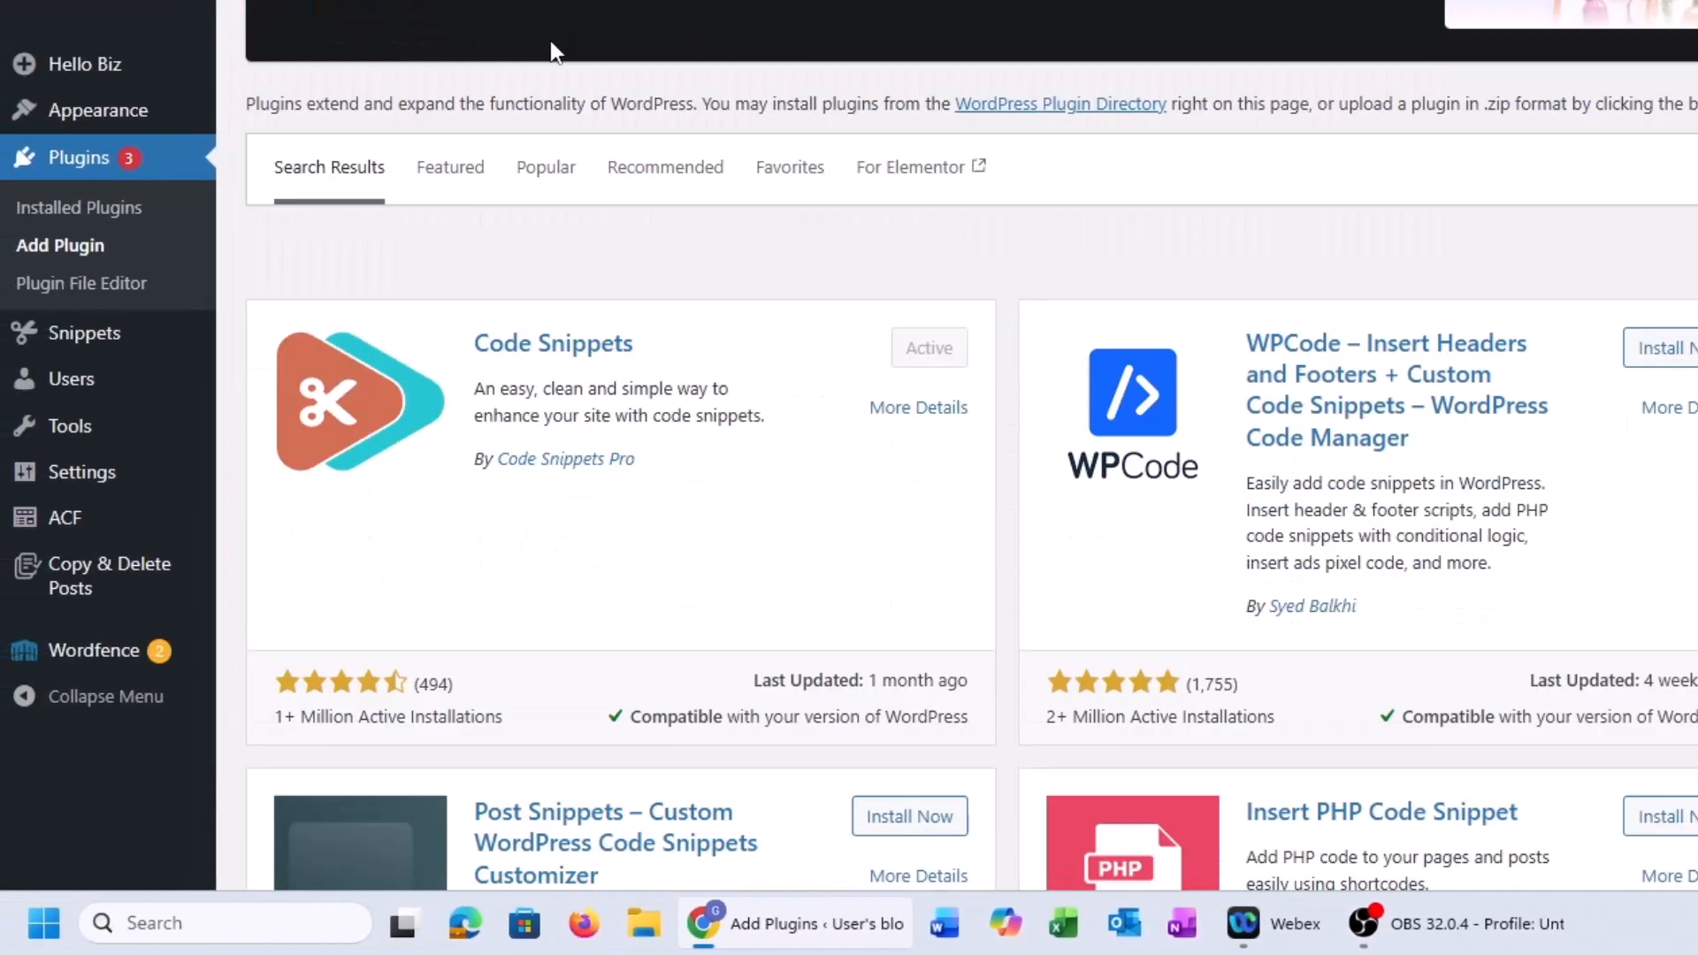
{"action": "scroll", "coordinate": [555, 52], "scroll_direction": "down", "scroll_amount": 1}
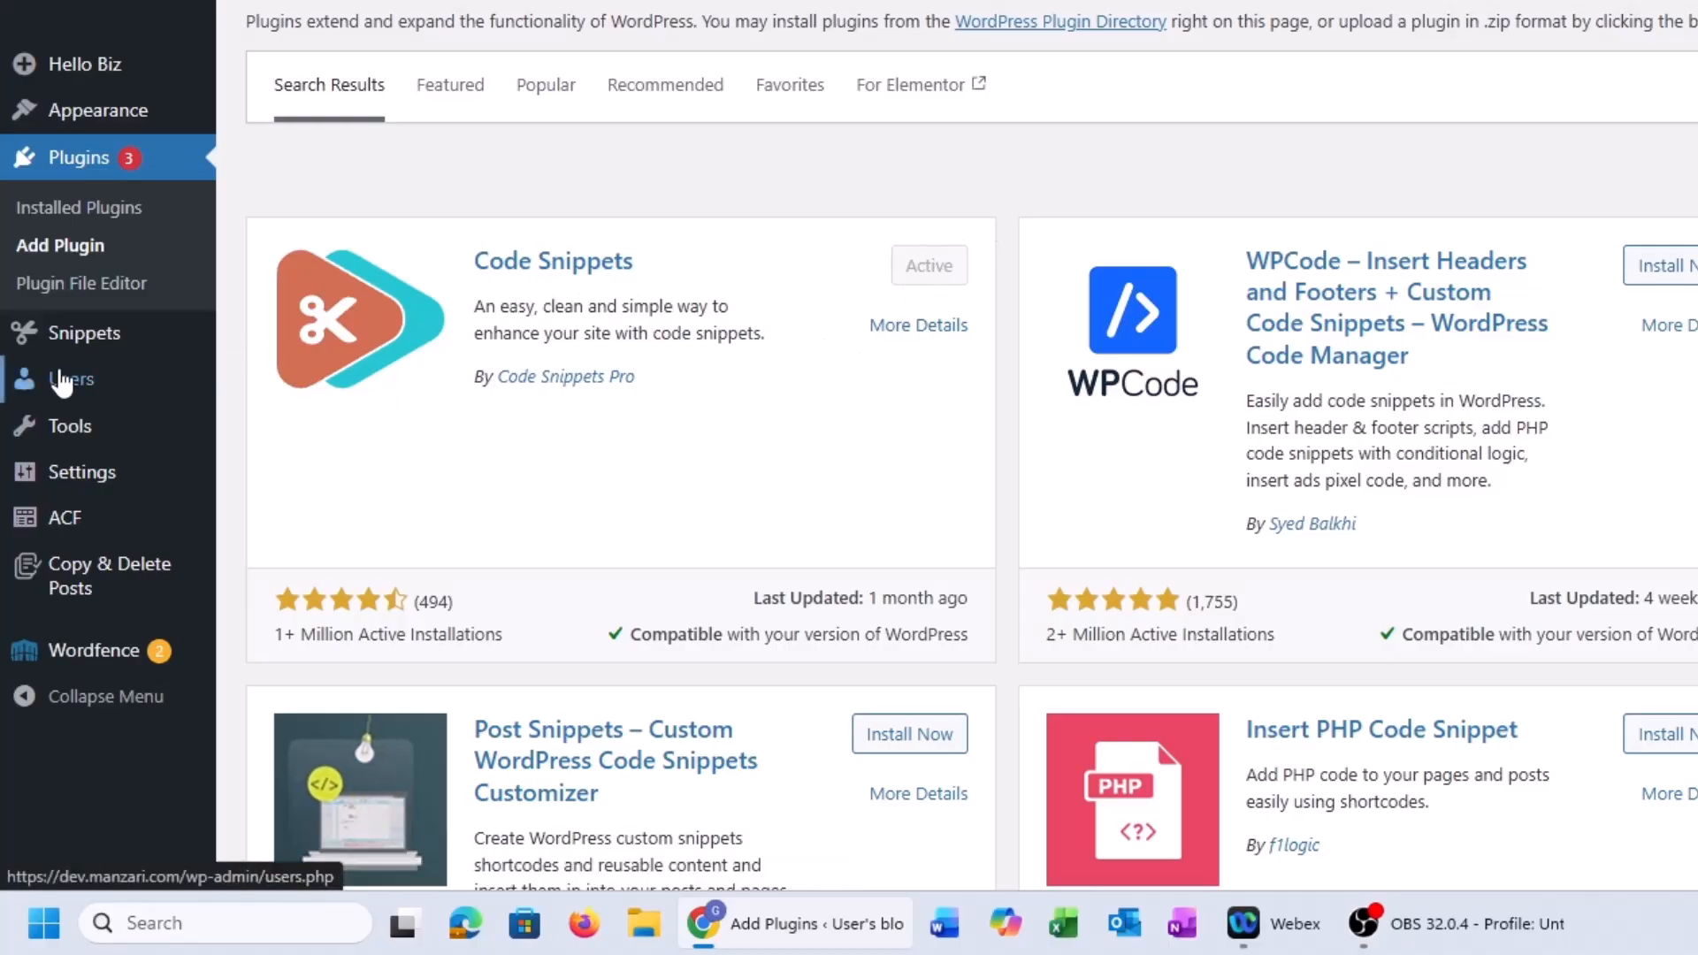
Start a new code snippet titled 'breadcrumbs'
{"action": "mouse_move", "coordinate": [49, 338]}
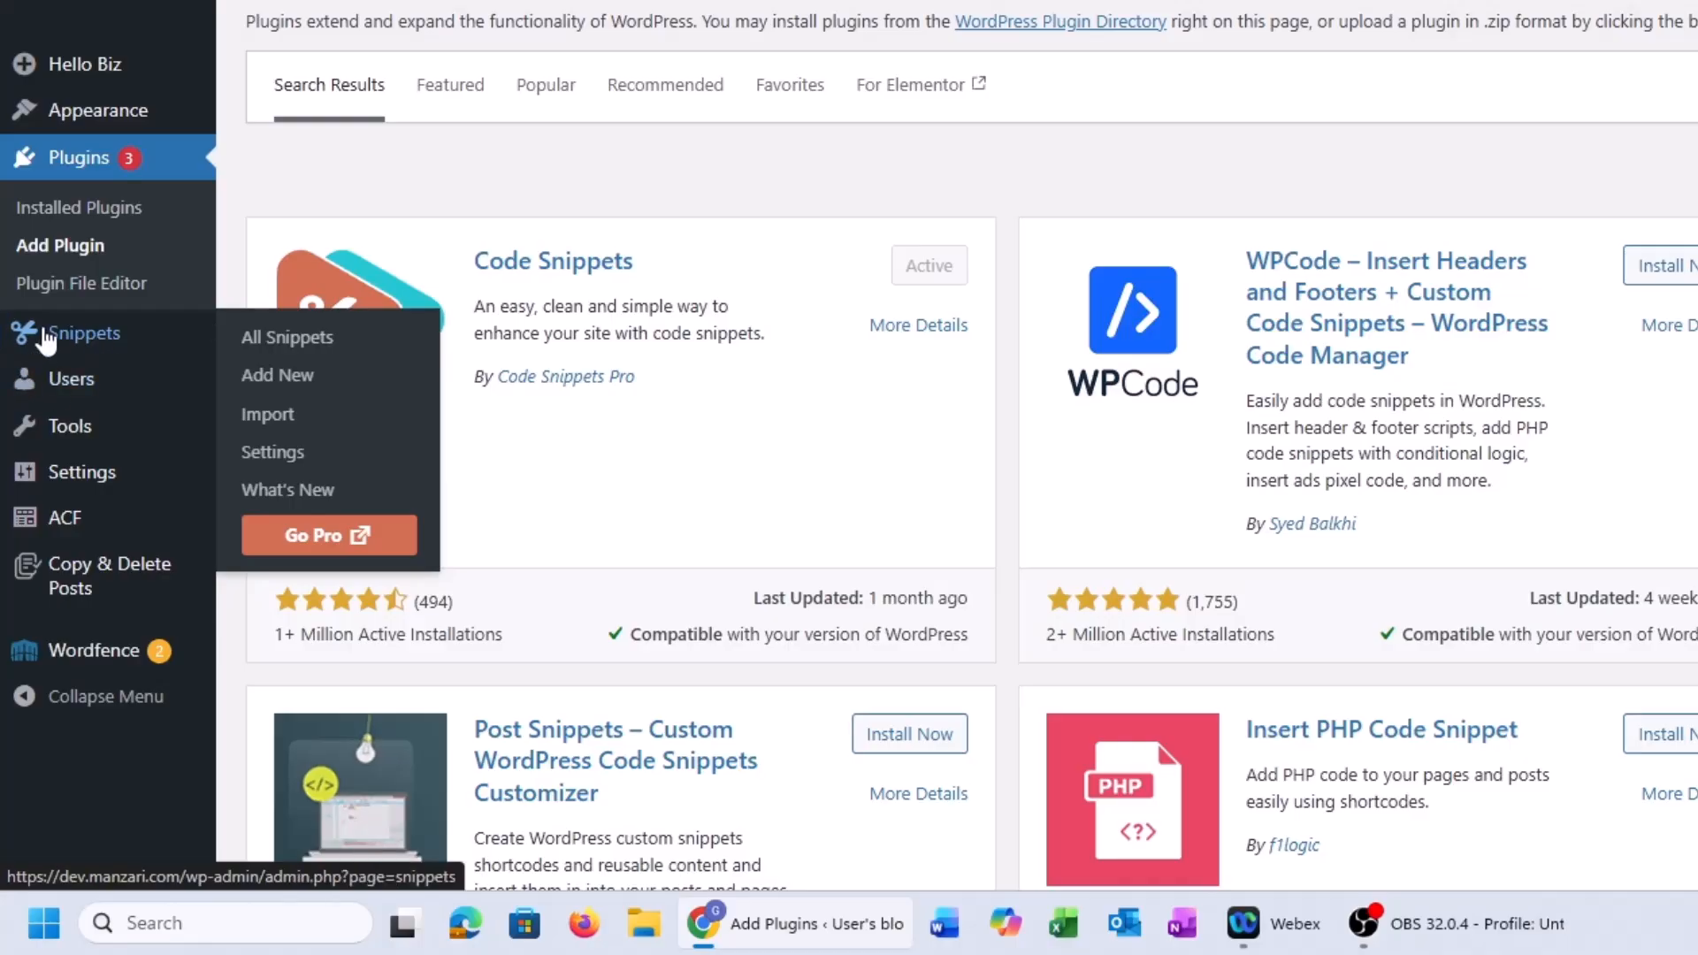
{"action": "left_click", "coordinate": [72, 336]}
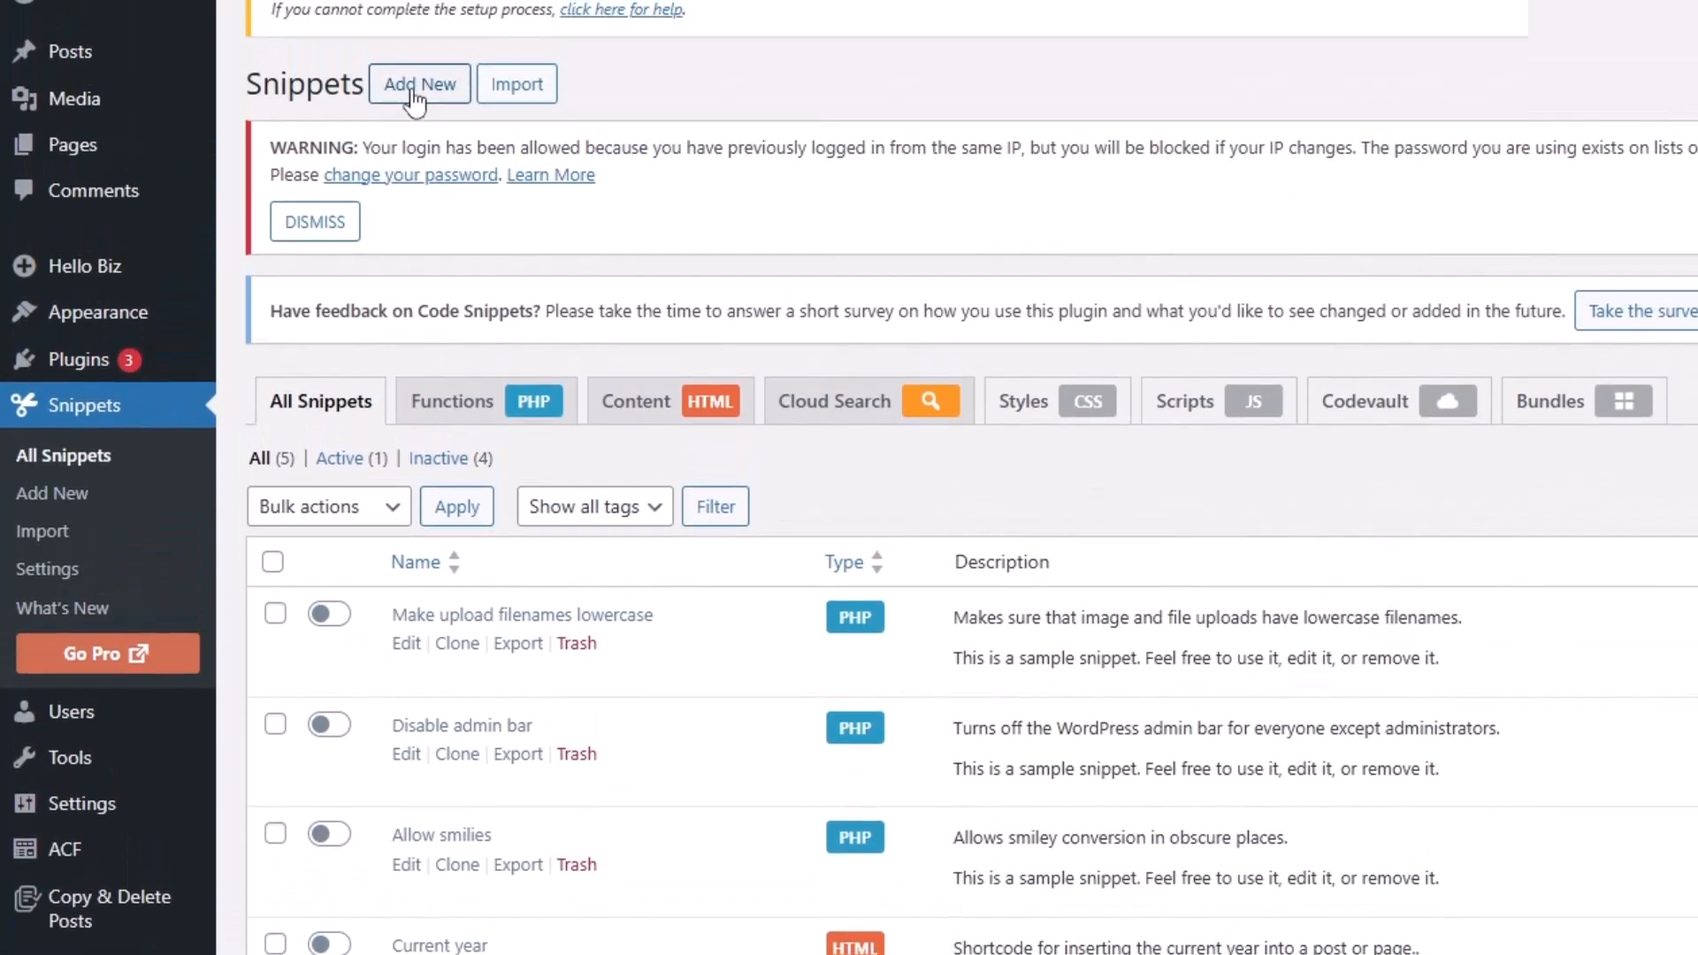
{"action": "left_click", "coordinate": [395, 84]}
{"action": "left_click", "coordinate": [391, 362]}
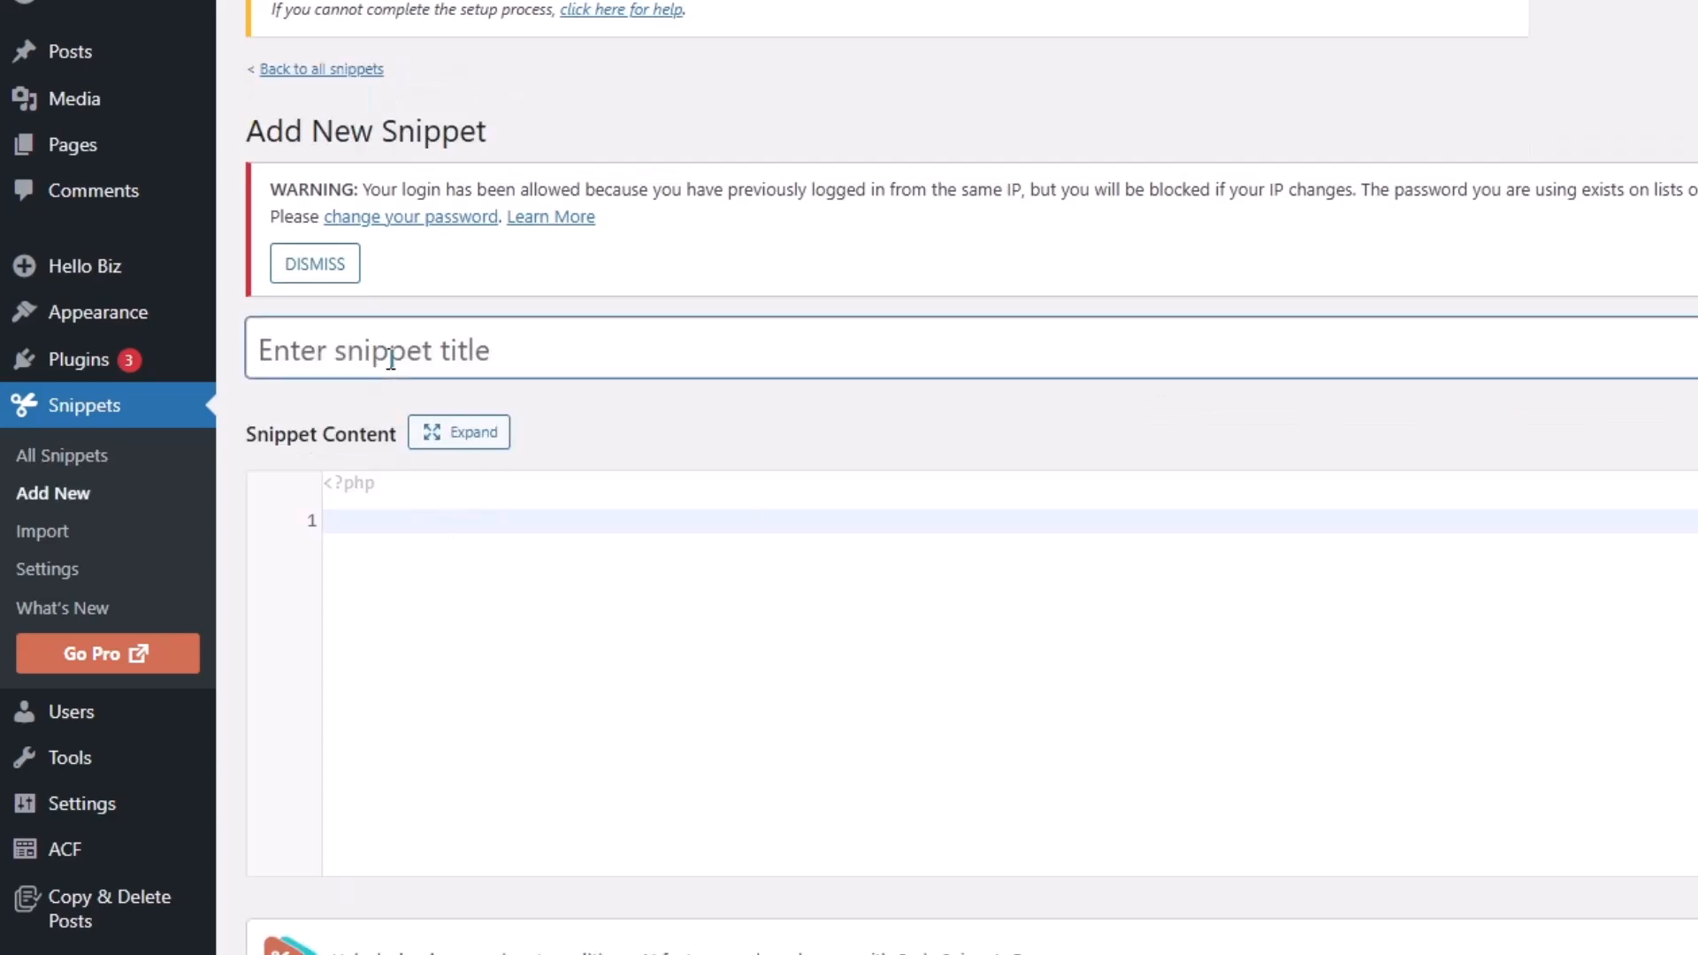
{"action": "type", "text": "breadcrumbs"}
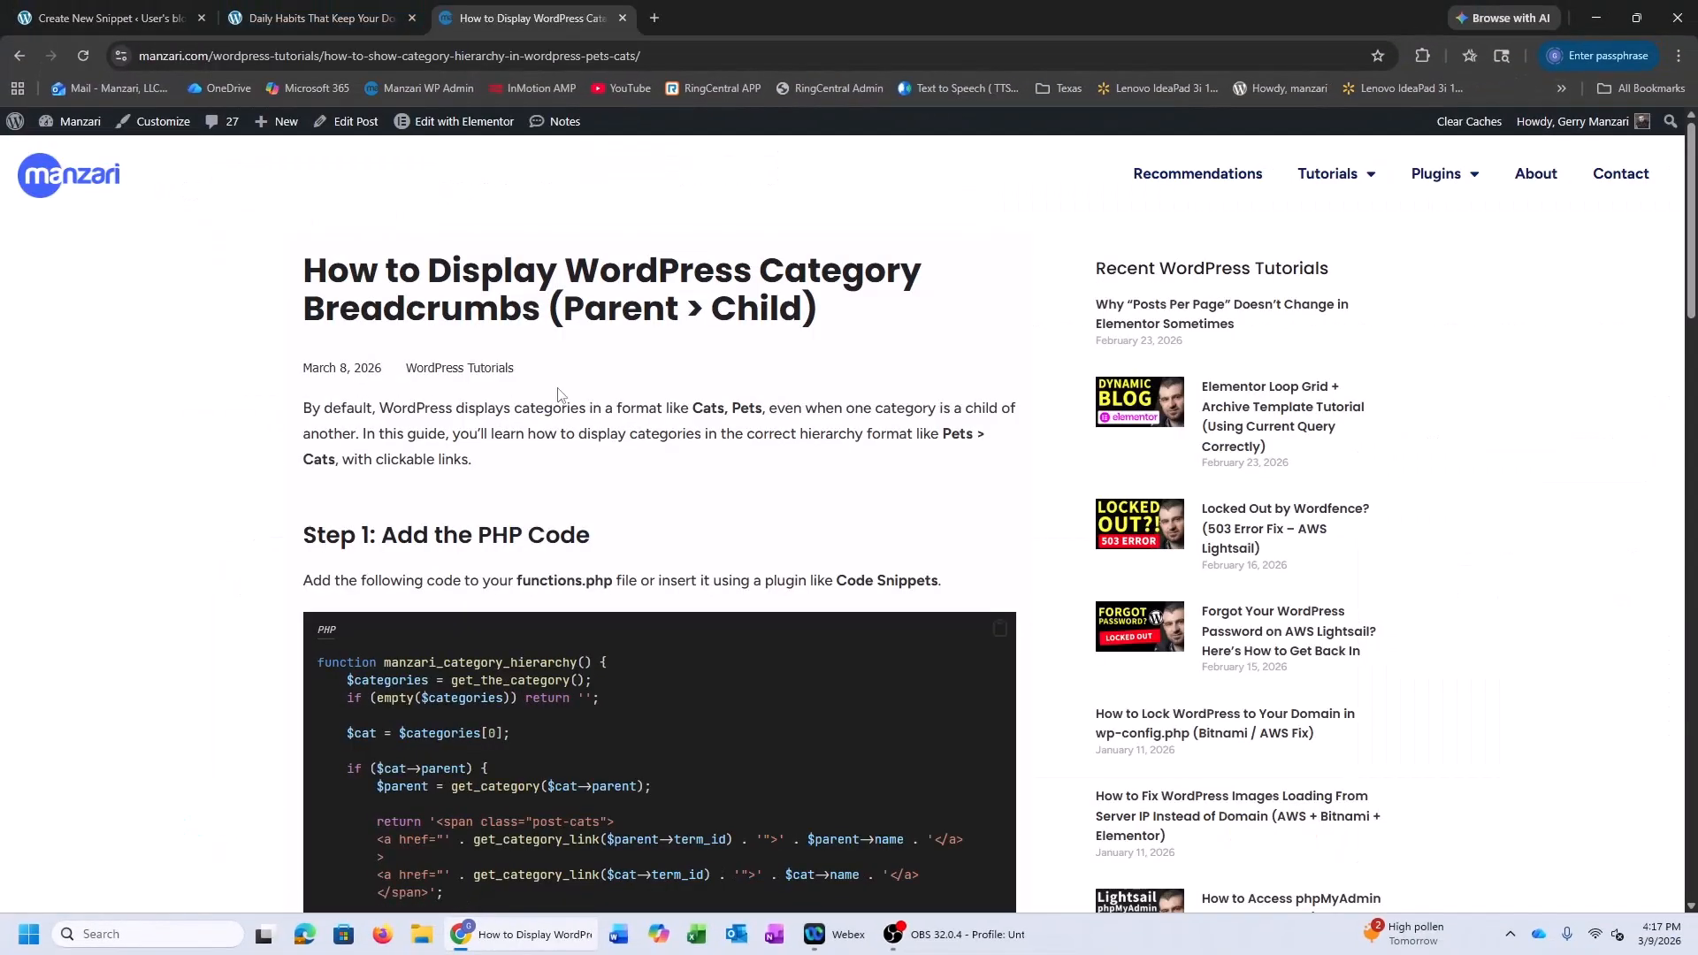
{"action": "scroll", "coordinate": [350, 327], "scroll_direction": "down", "scroll_amount": 2}
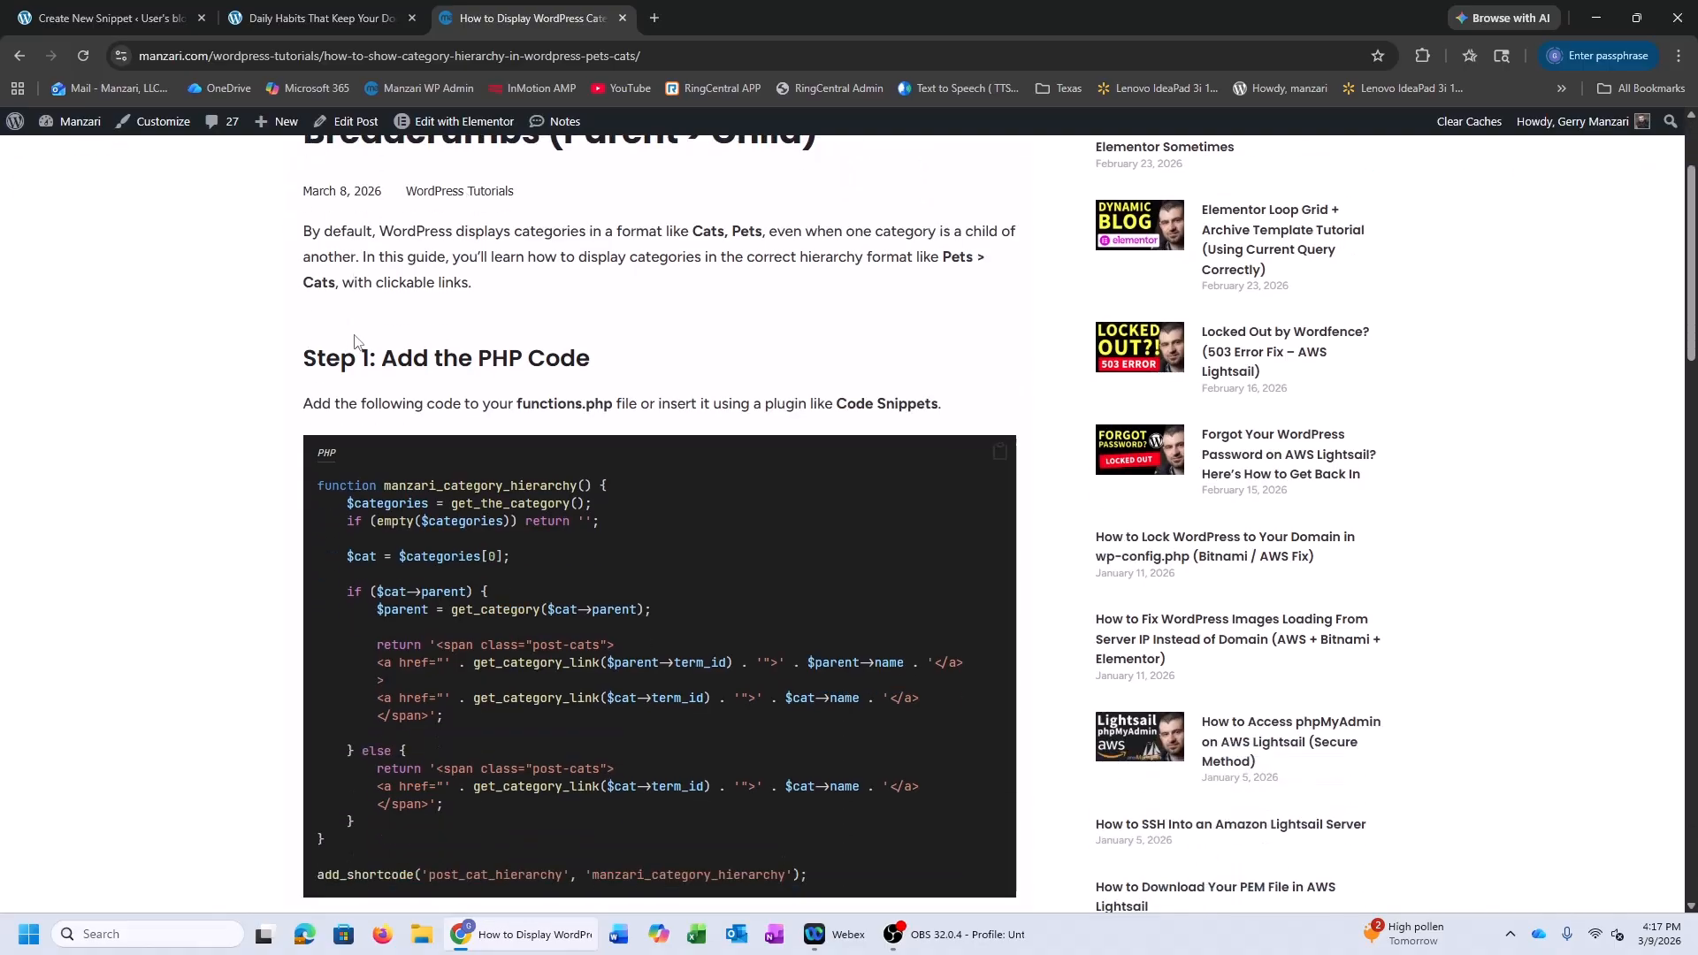
{"action": "scroll", "coordinate": [473, 283], "scroll_direction": "up", "scroll_amount": 1}
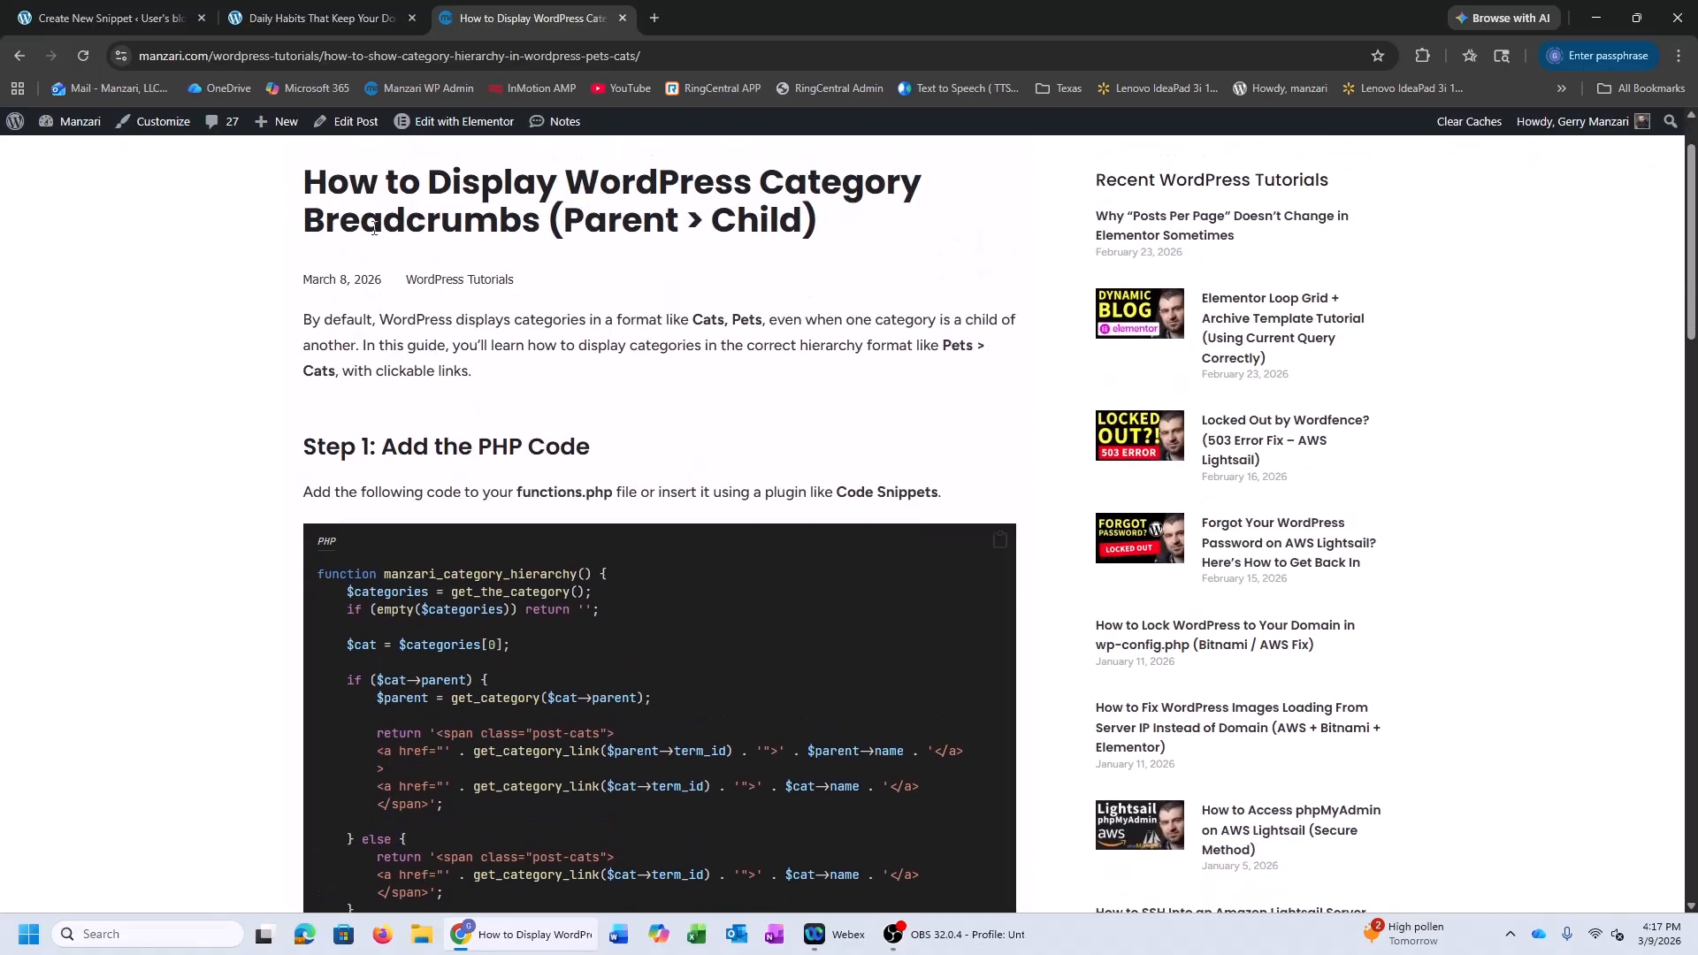
{"action": "left_click_drag", "start_coordinate": [585, 226], "coordinate": [643, 227]}
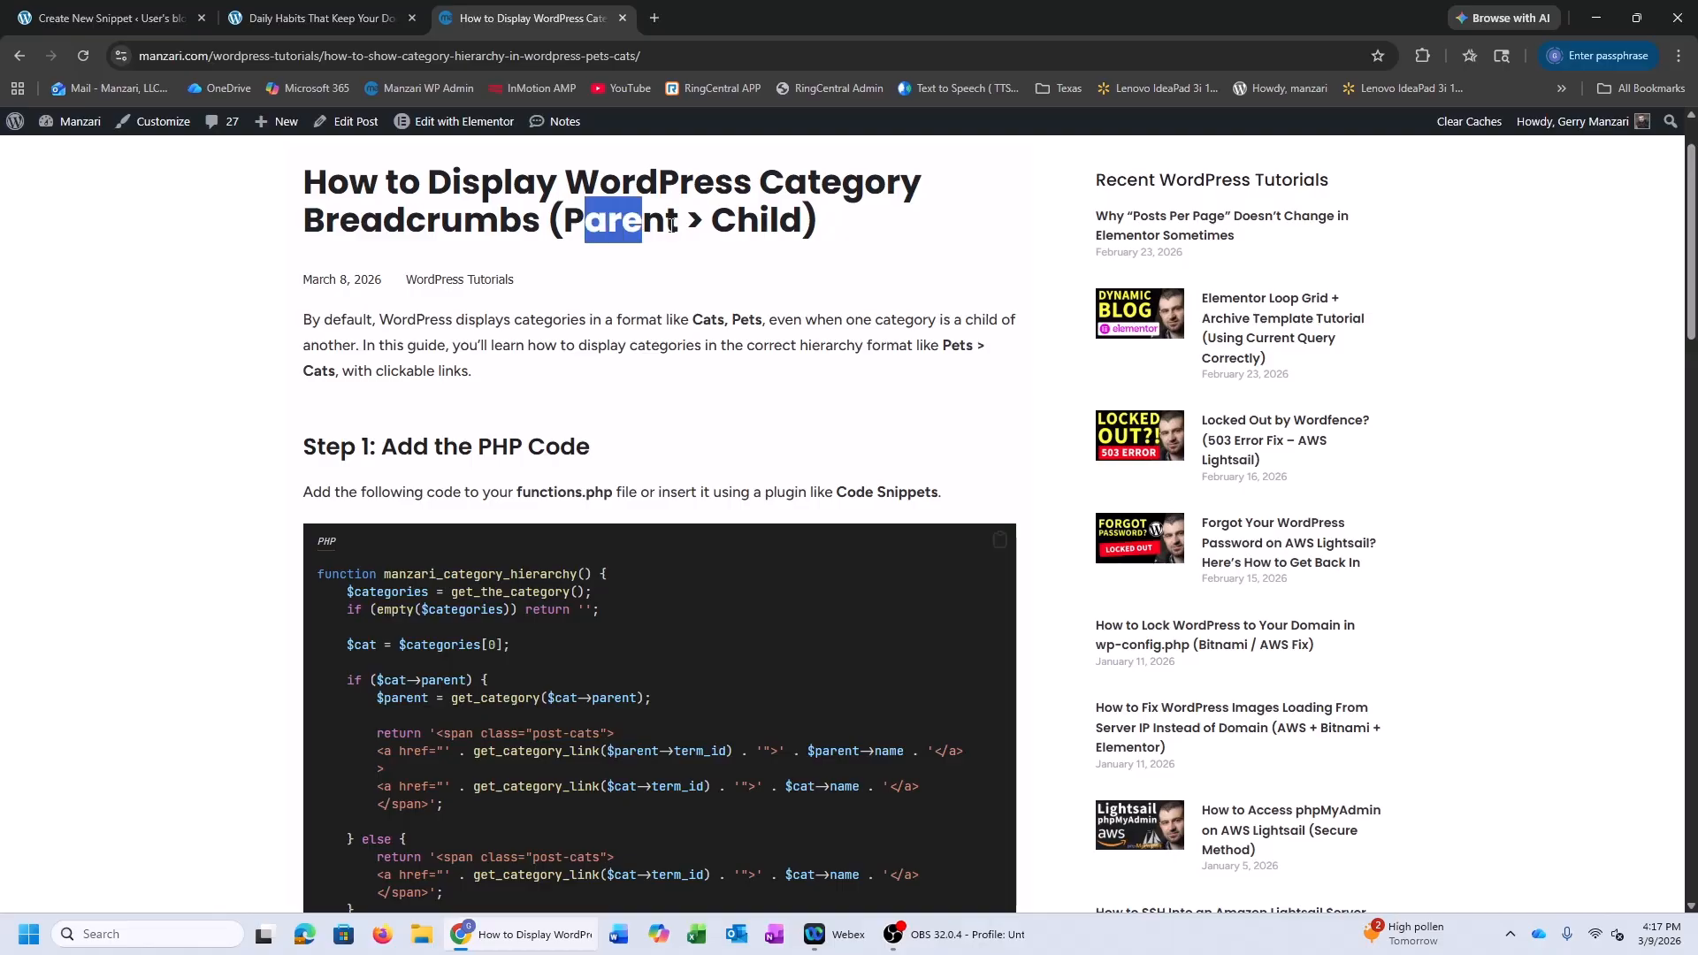
{"action": "double_click", "coordinate": [735, 226]}
{"action": "left_click", "coordinate": [606, 222]}
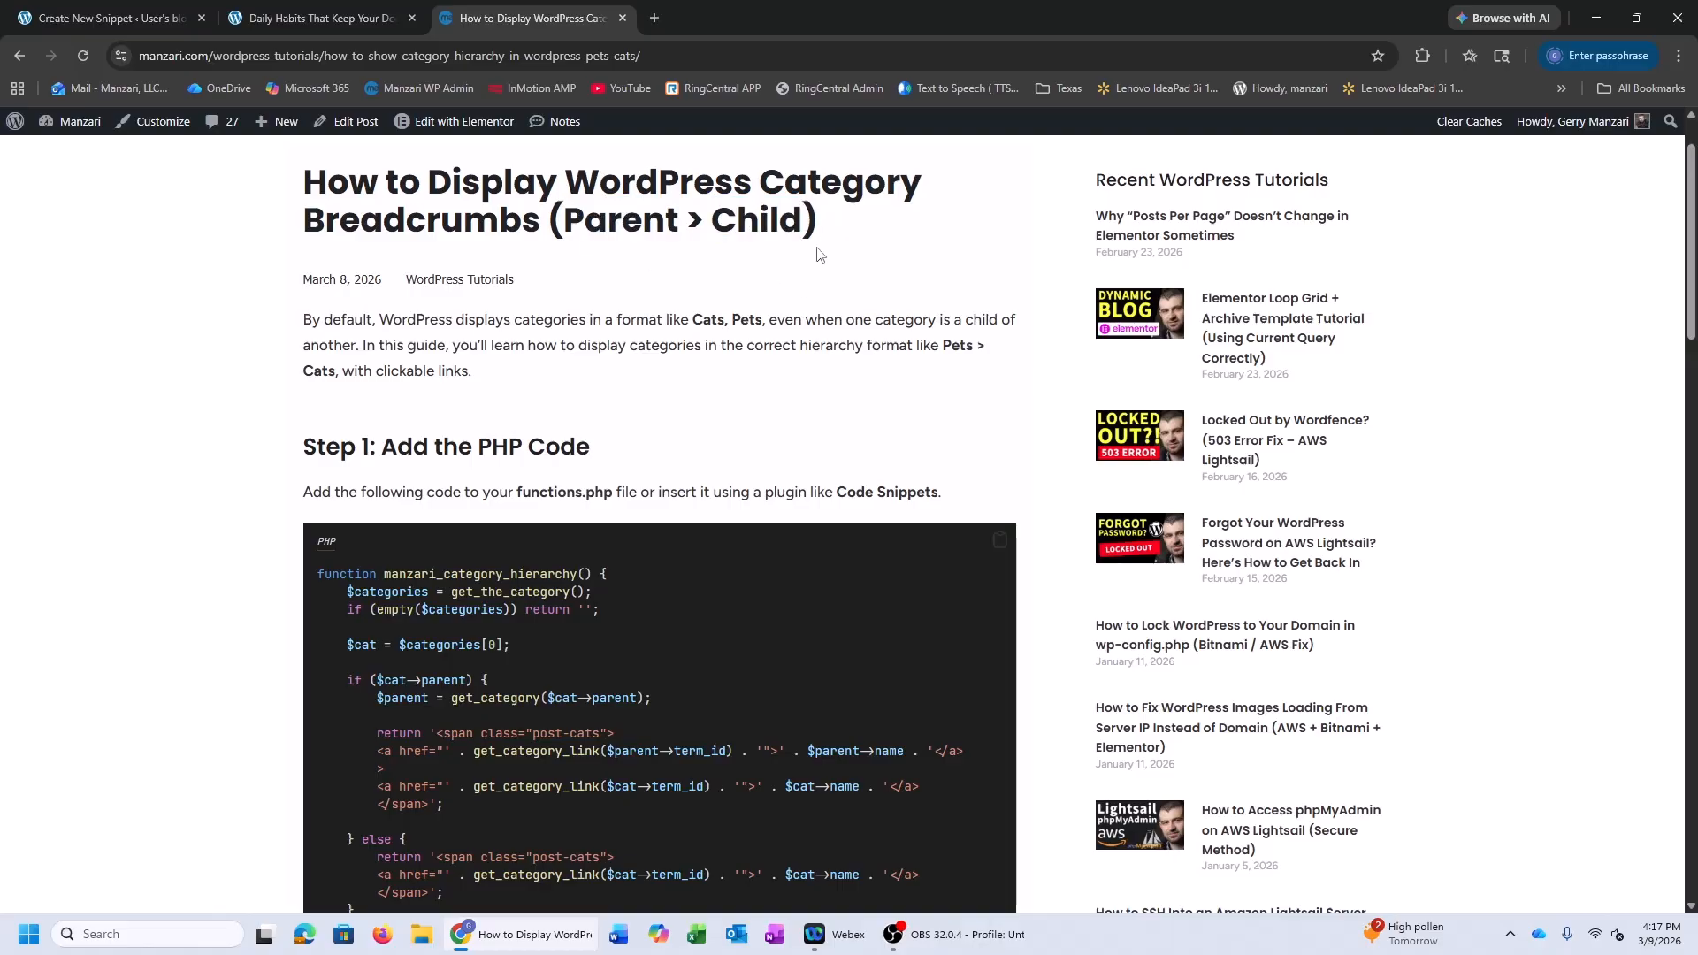
{"action": "scroll", "coordinate": [703, 256], "scroll_direction": "down", "scroll_amount": 2}
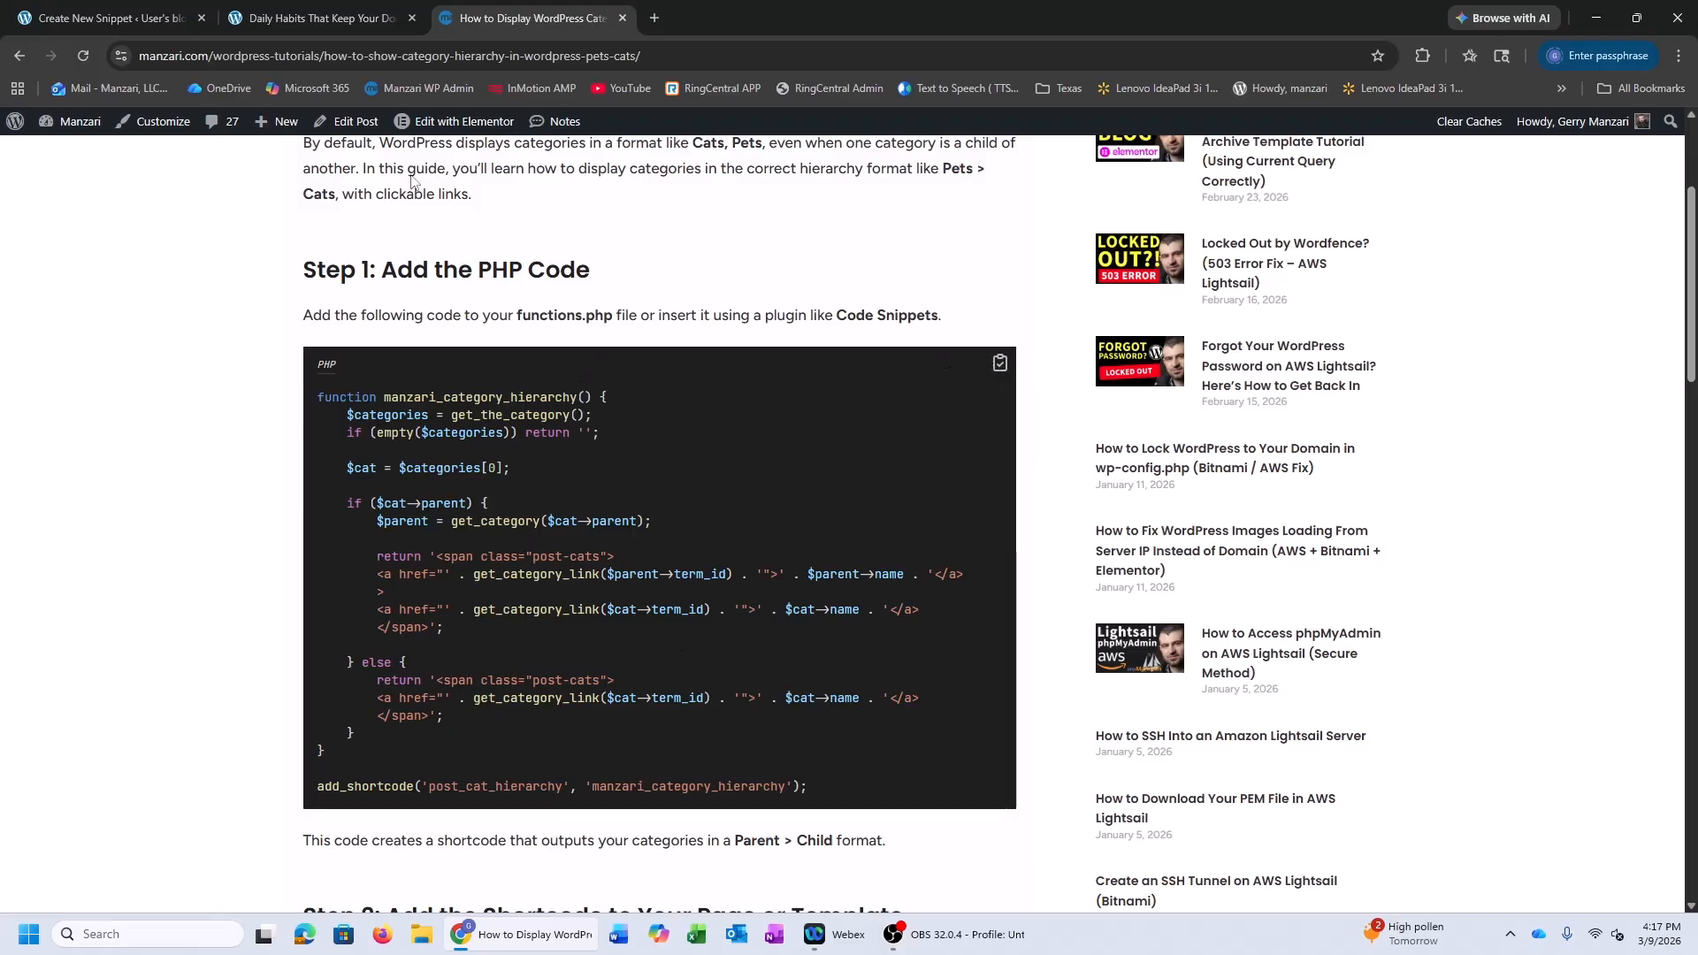
Paste the 23-line post_cat_hierarchy PHP code into the breadcrumbs snippet's content editor
{"action": "left_click", "coordinate": [171, 15]}
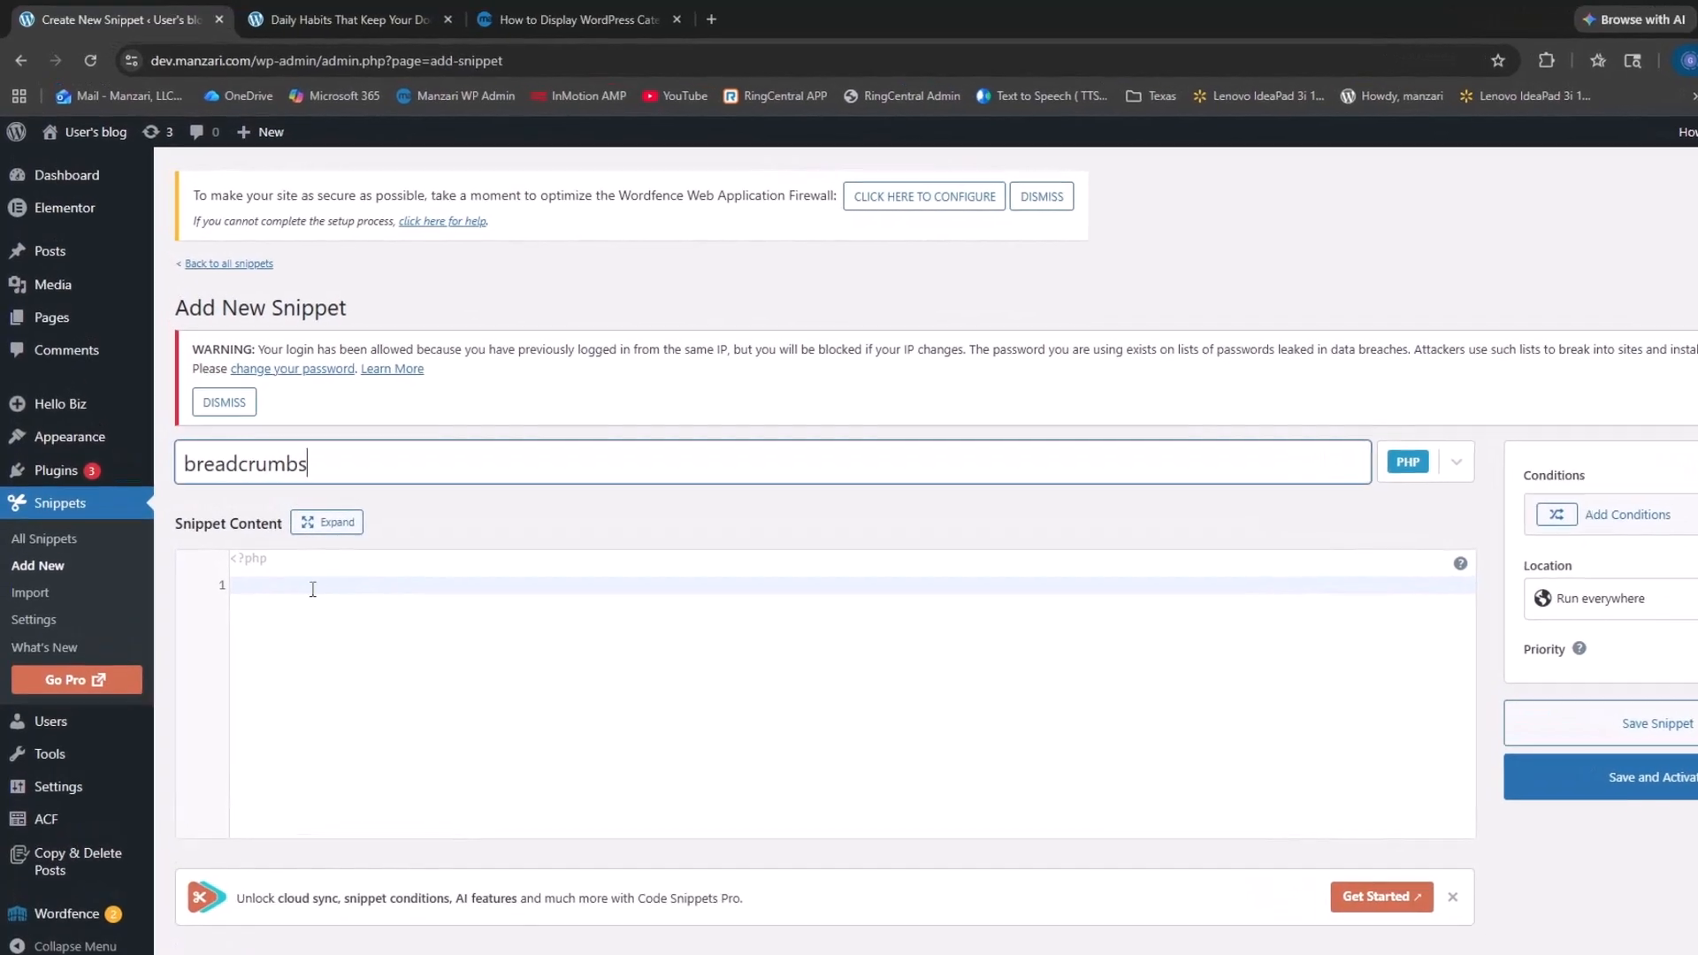
{"action": "left_click", "coordinate": [278, 544]}
{"action": "type", "text": "function manzari_category_hierarchy() {     $categories = get_the_category();     if (empty($categories)) return '';      $cat = $categories[0];      if ($cat->parent) {         $parent = get_category($cat->parent);          return '<span class=\"post-cats\">         <a href=\"' . get_category_link($parent->term_id) . '\">' . $parent->name . '</a>         >         <a href=\"' . get_category_link($cat->term_id) . '\">' . $cat->name . '</a>         </span>';      } else {         return '<span class=\"post-cats\">         <a href=\"' . get_category_link($cat->term_id) . '\">' . $cat->name . '</a>         </span>';     } }"}
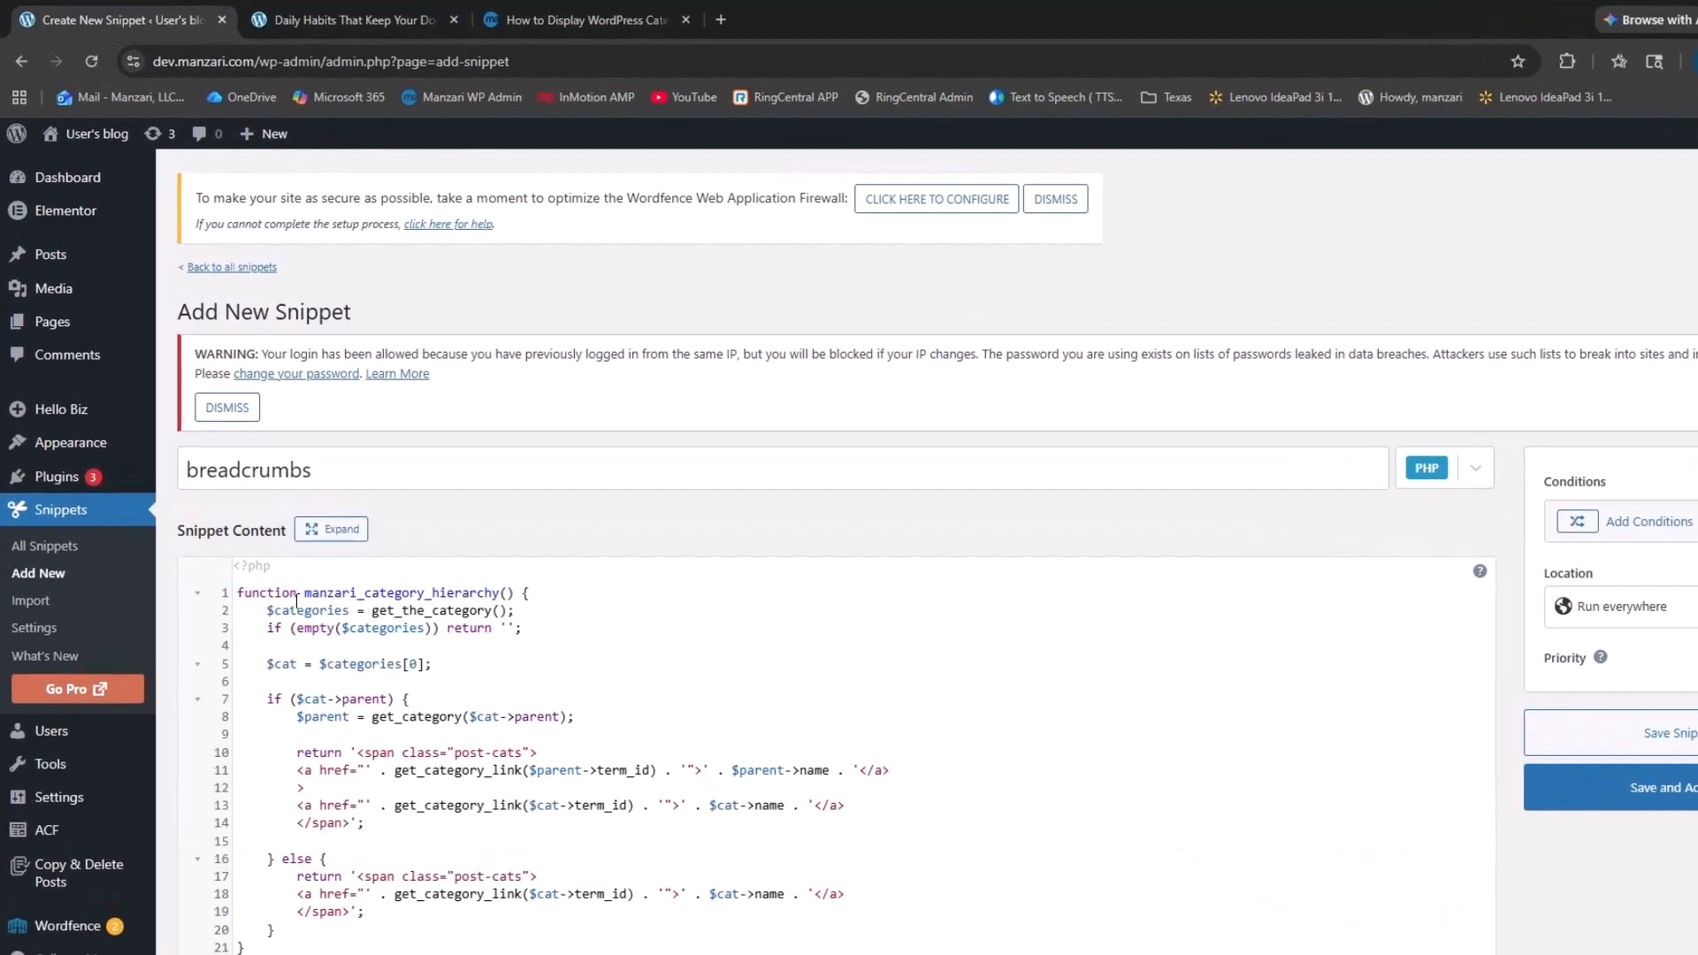
{"action": "scroll", "coordinate": [301, 599], "scroll_direction": "down", "scroll_amount": 2}
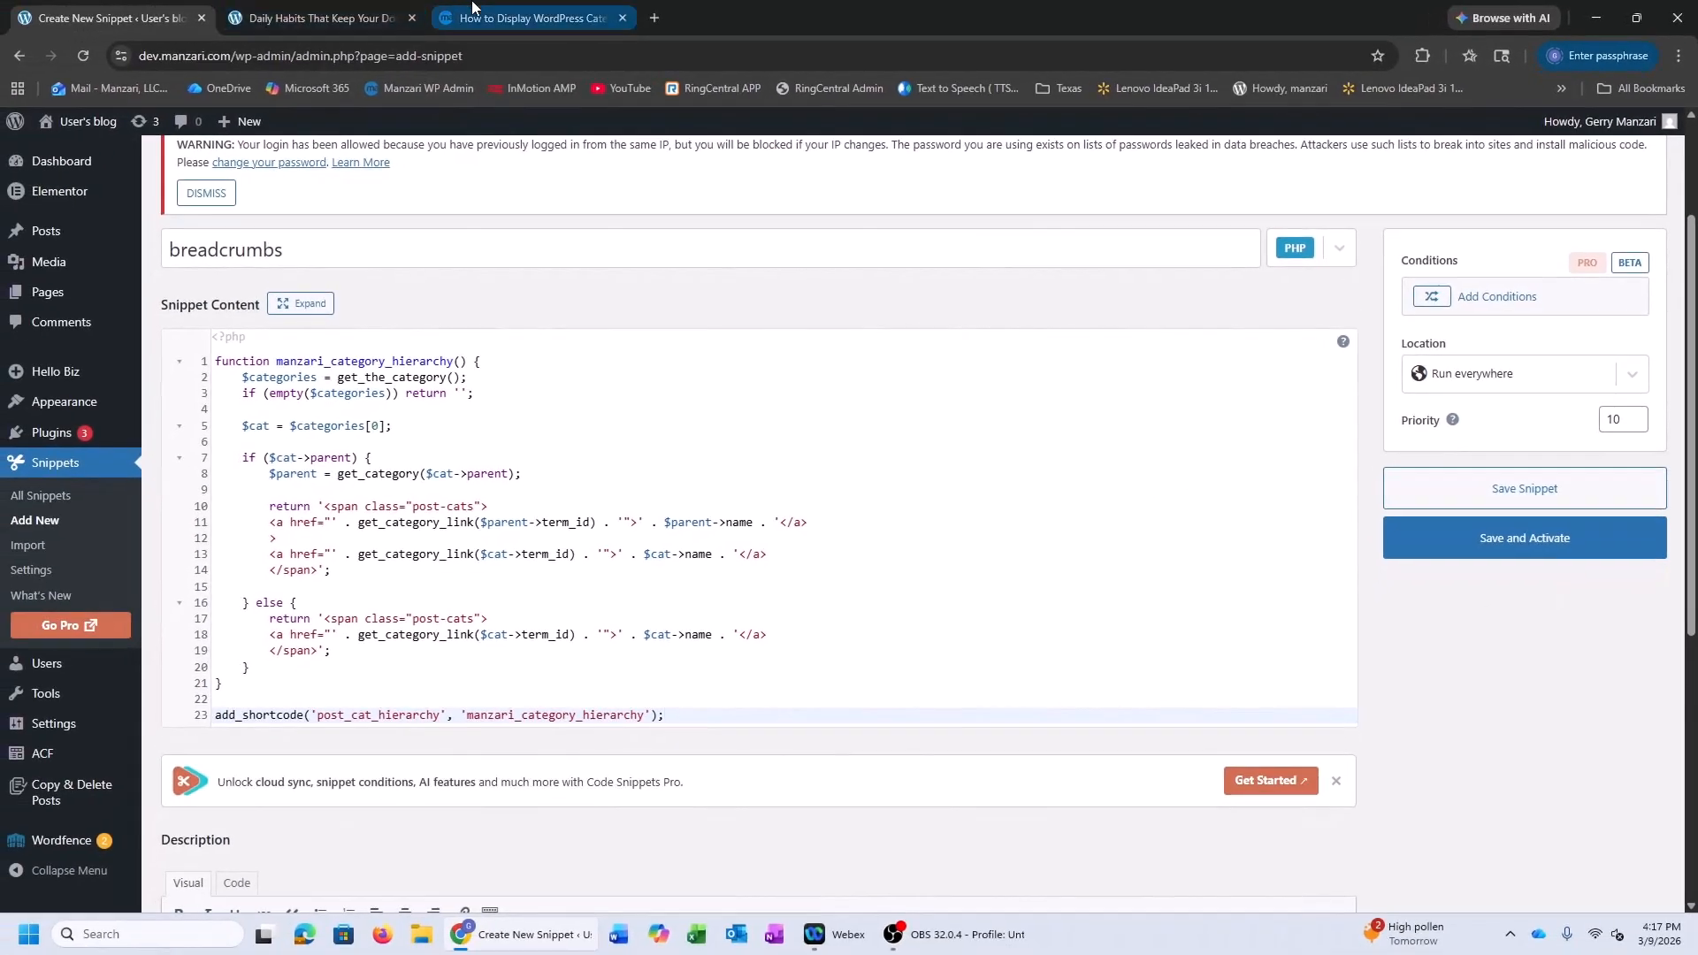
Copy the tutorial's [post_cat_hierarchy] shortcode and go back to the snippet page
{"action": "left_click", "coordinate": [473, 5]}
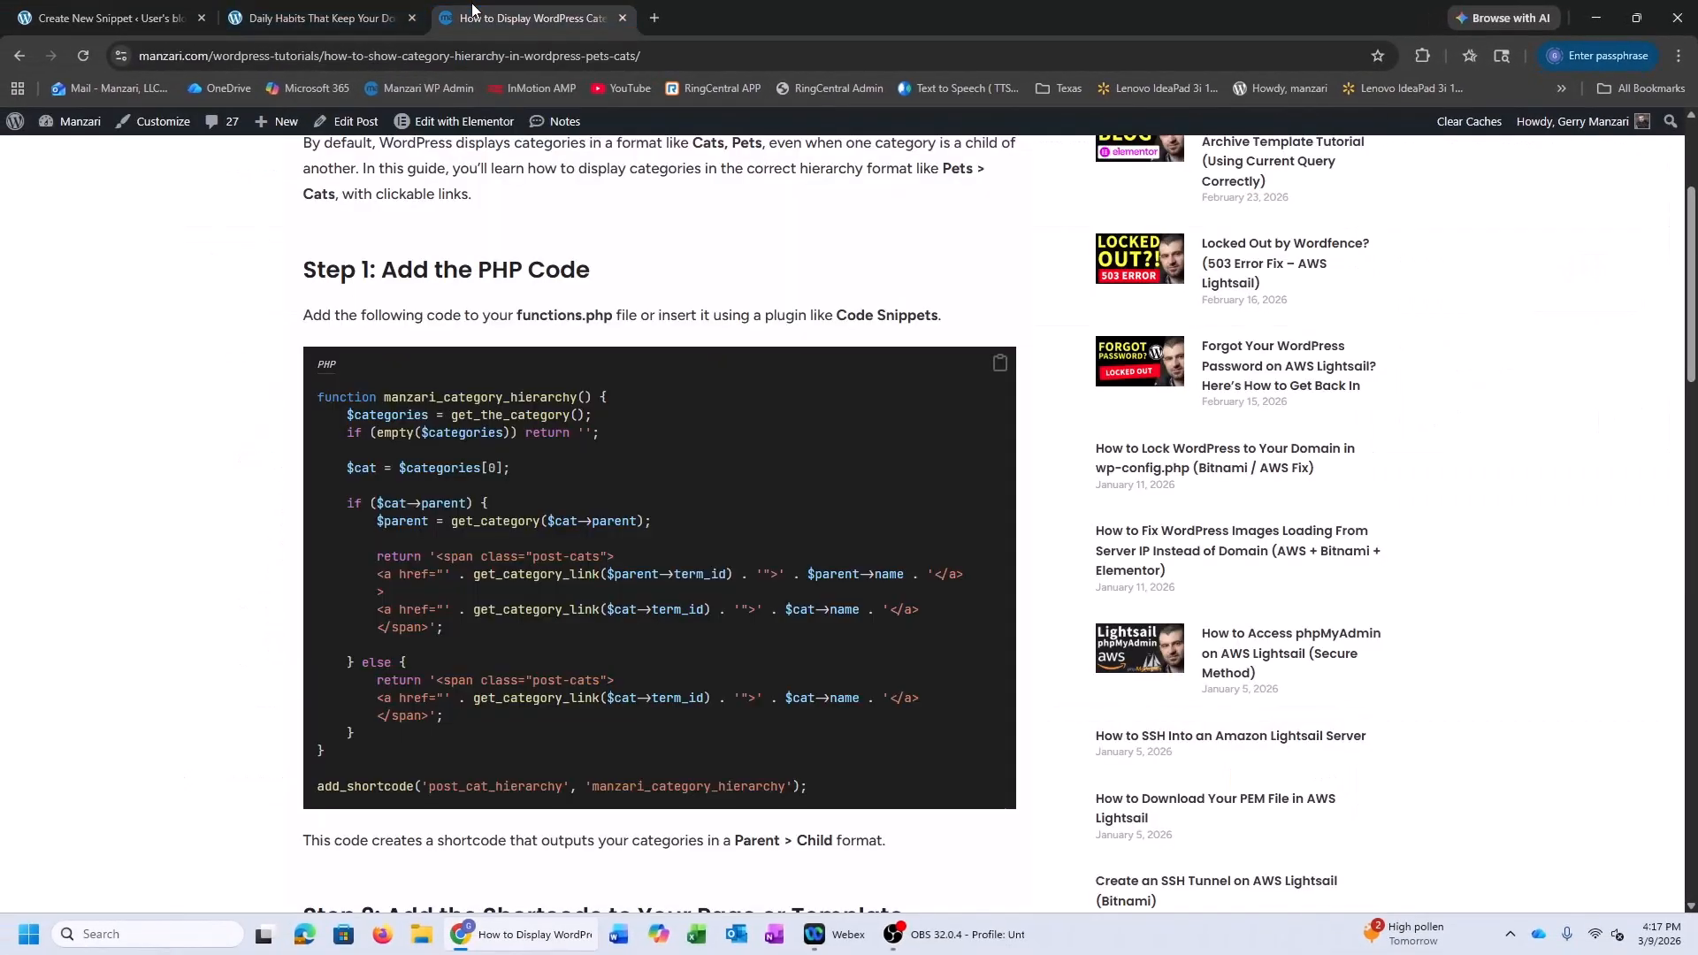
{"action": "scroll", "coordinate": [446, 281], "scroll_direction": "down", "scroll_amount": 7}
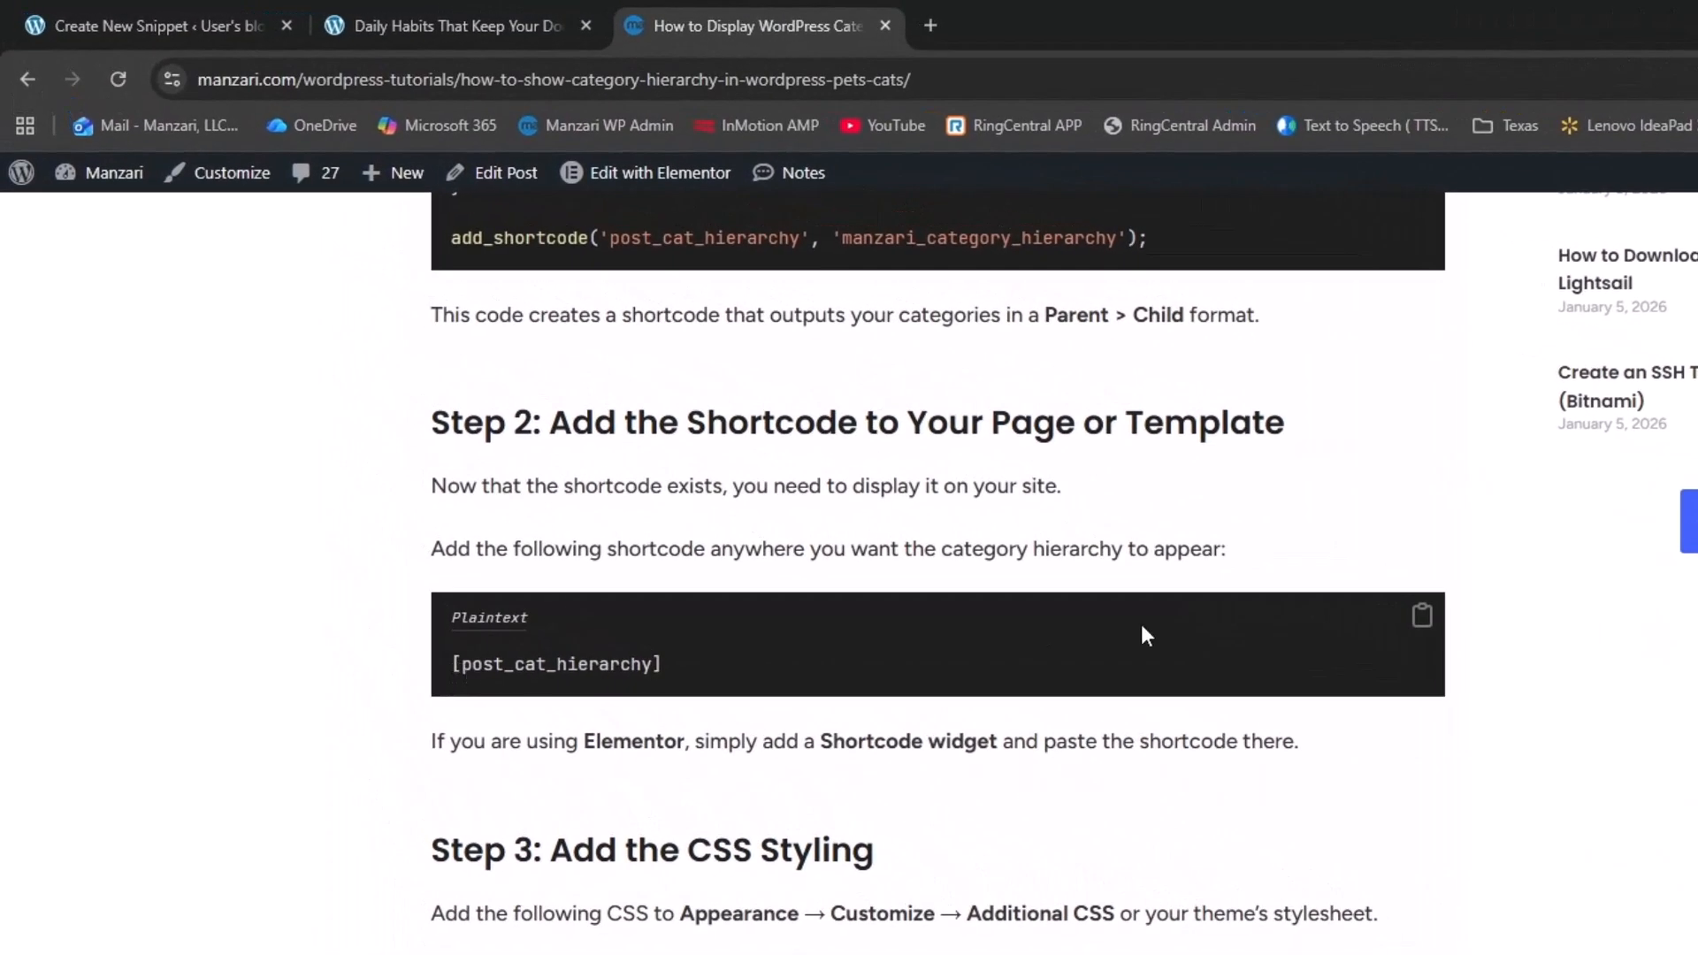
{"action": "left_click", "coordinate": [1419, 621]}
{"action": "left_click", "coordinate": [147, 4]}
Open the Single Post template from Elementor's Theme Builder for editing
{"action": "mouse_move", "coordinate": [124, 281]}
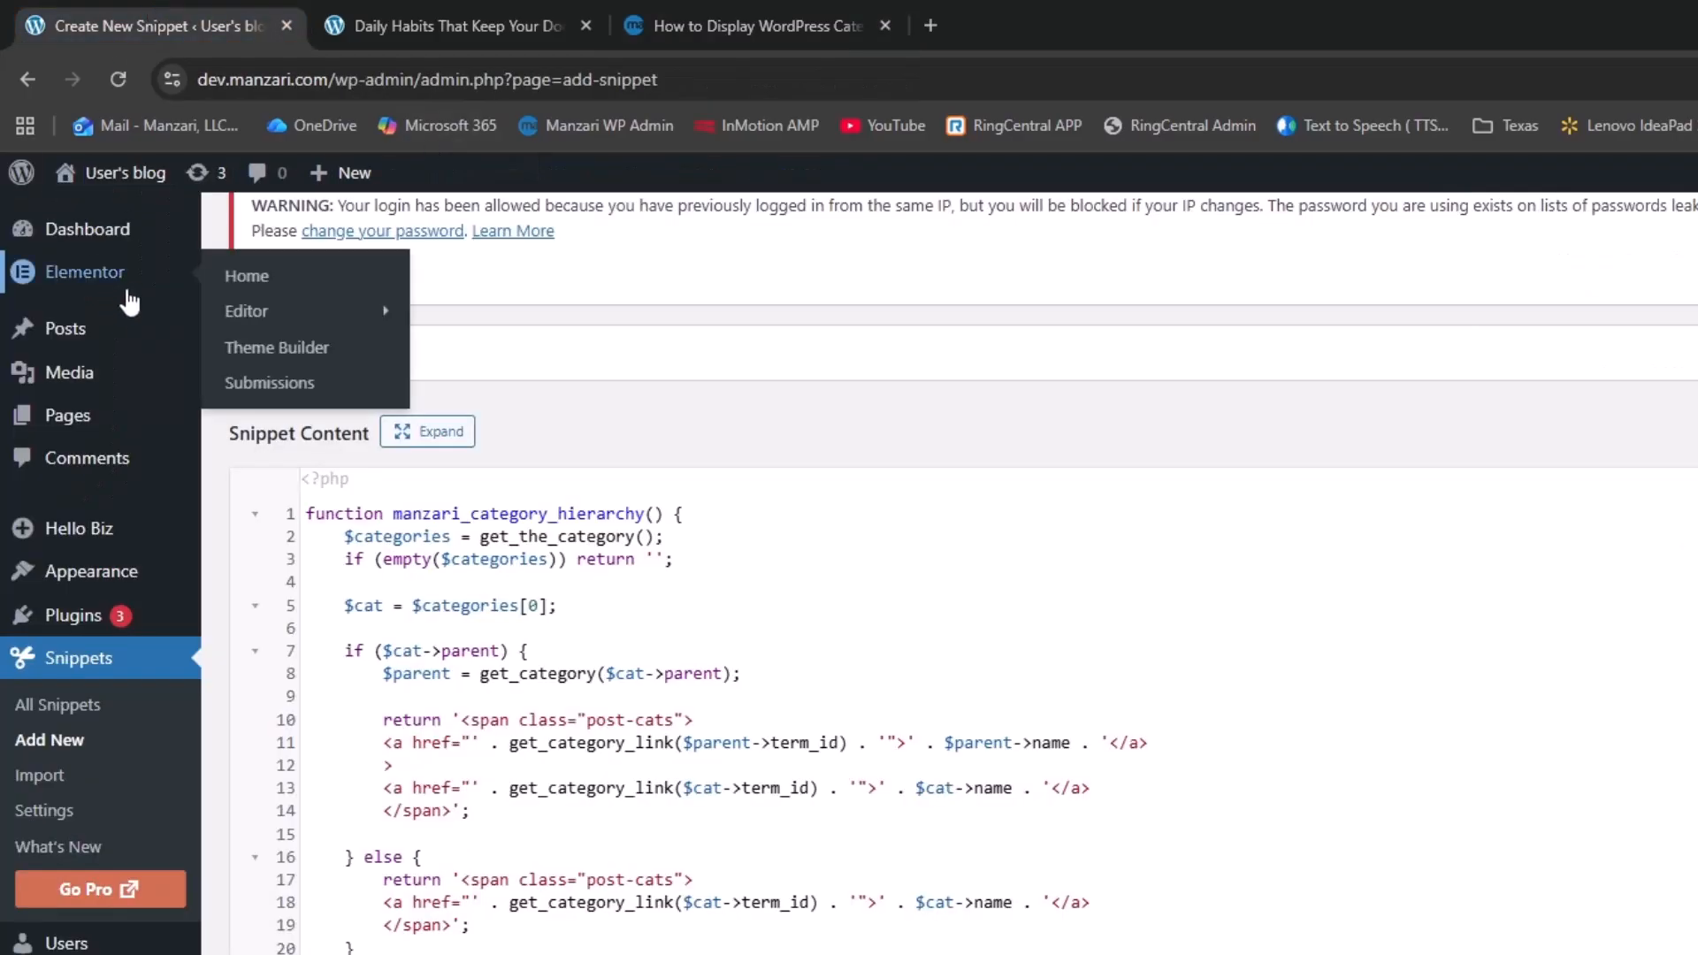
{"action": "left_click", "coordinate": [283, 349]}
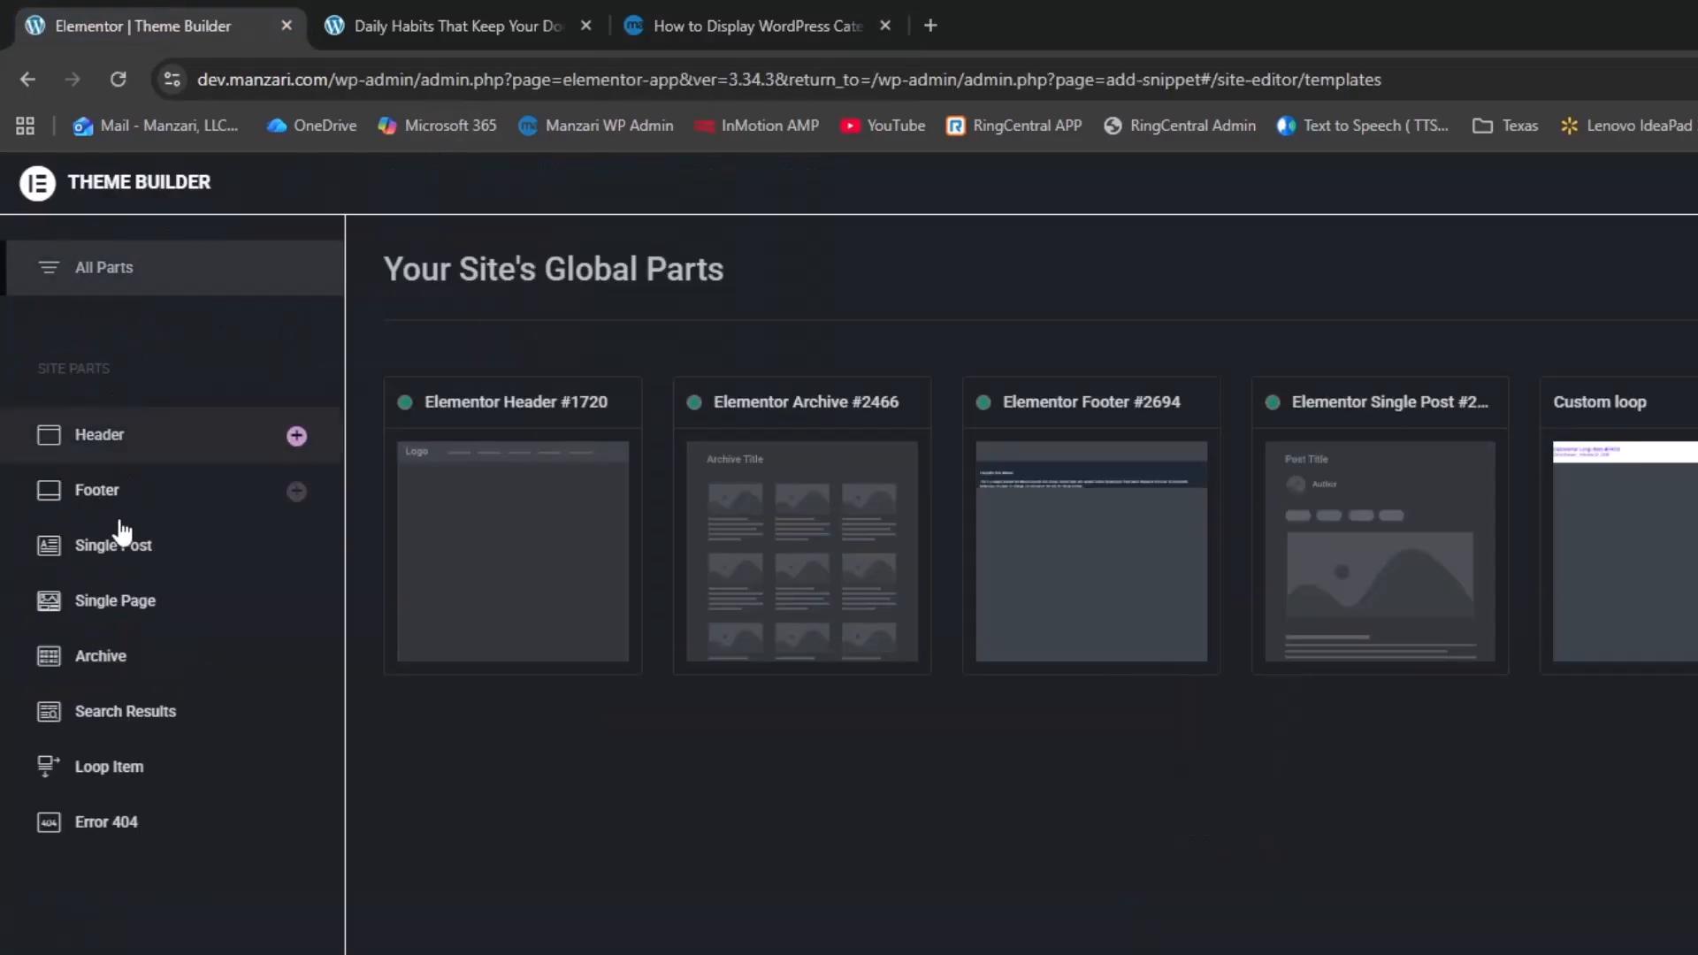
{"action": "left_click", "coordinate": [120, 566]}
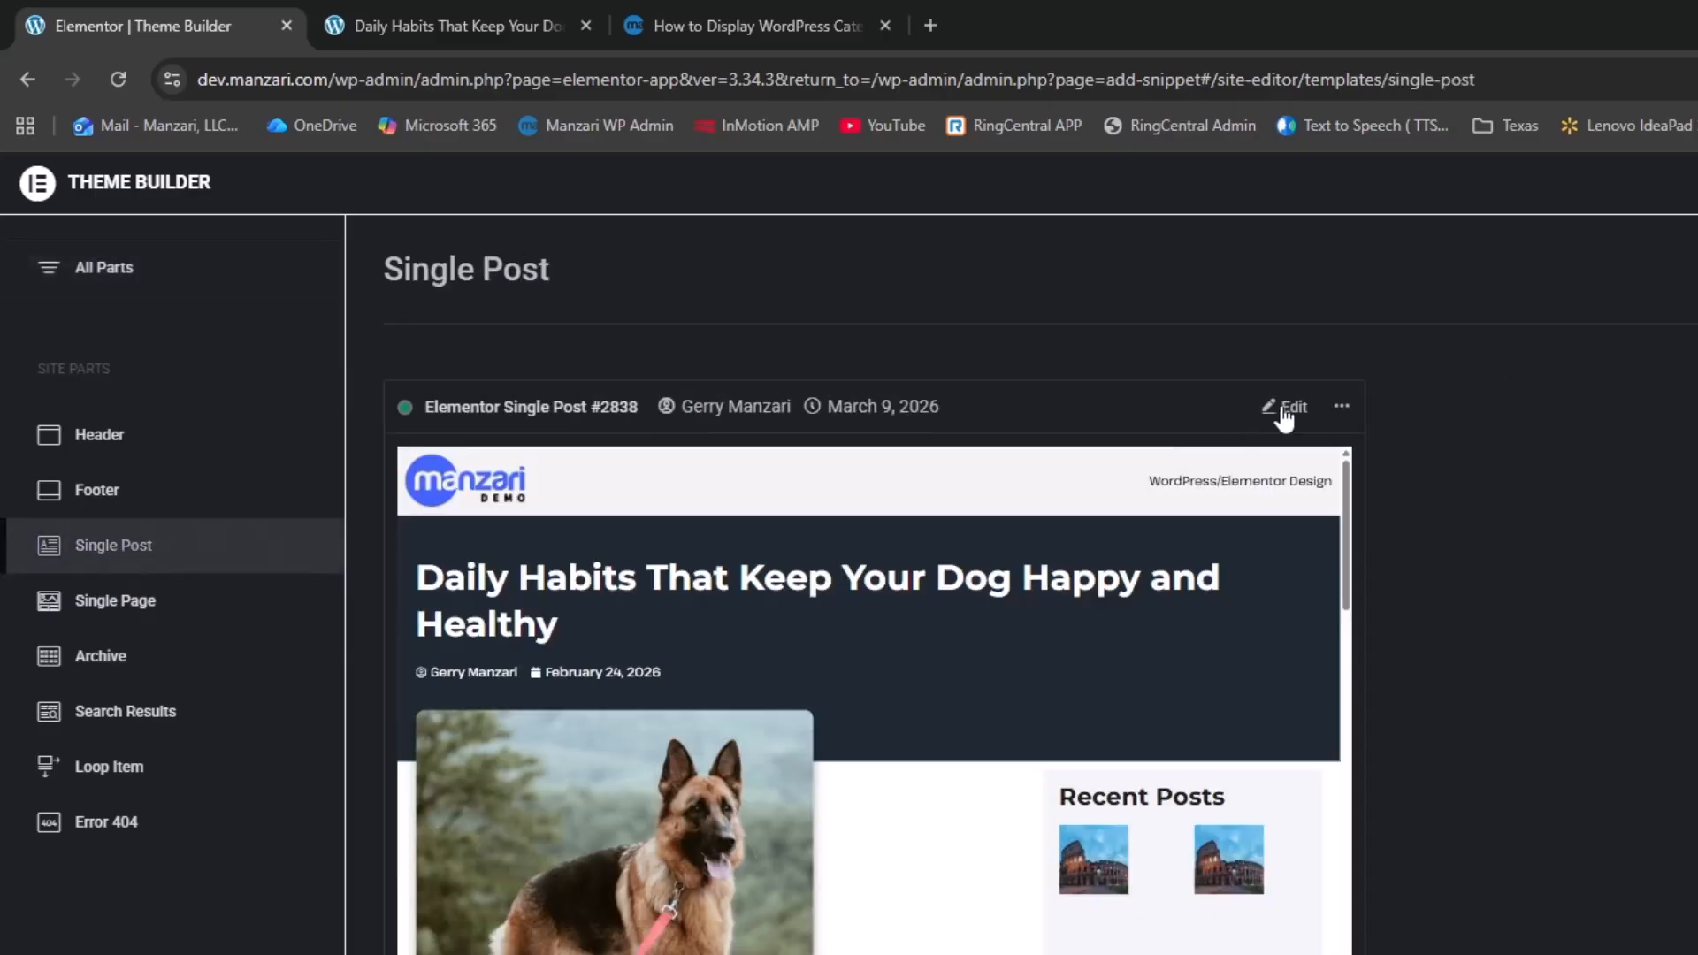
{"action": "left_click", "coordinate": [1289, 416]}
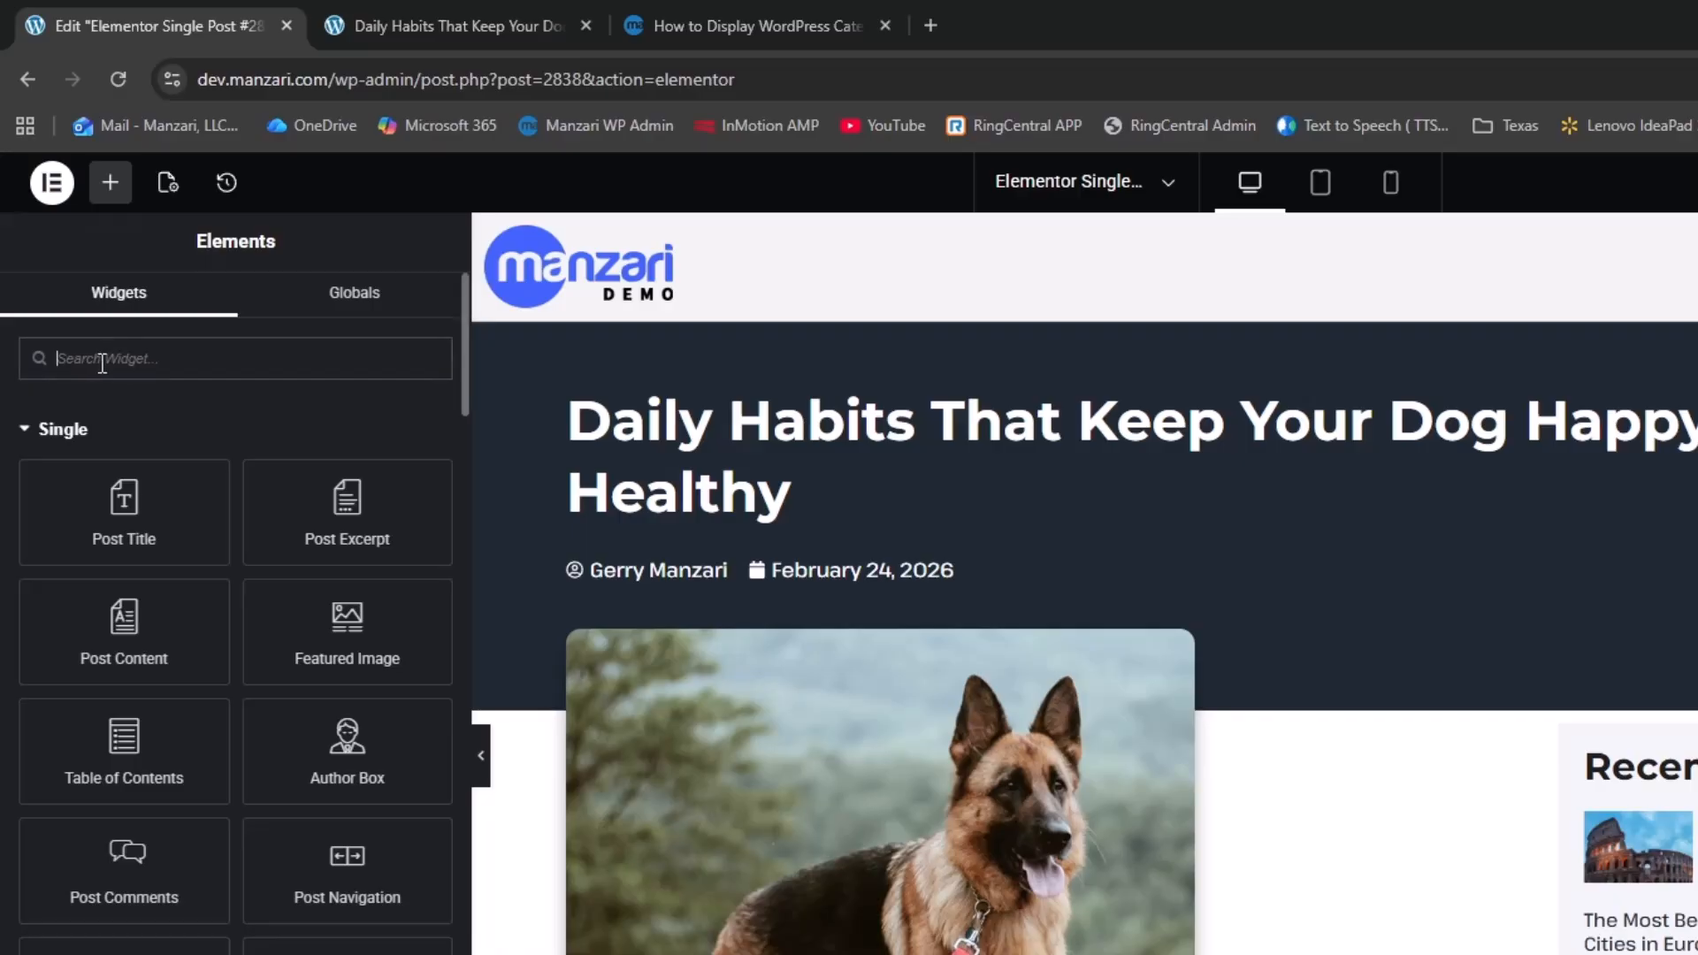
Add a Shortcode widget above the post title containing [post_cat_hierarchy]
{"action": "type", "text": "short"}
{"action": "left_click_drag", "start_coordinate": [124, 401], "coordinate": [718, 420]}
{"action": "left_click", "coordinate": [255, 581]}
{"action": "key", "text": "ctrl+v"}
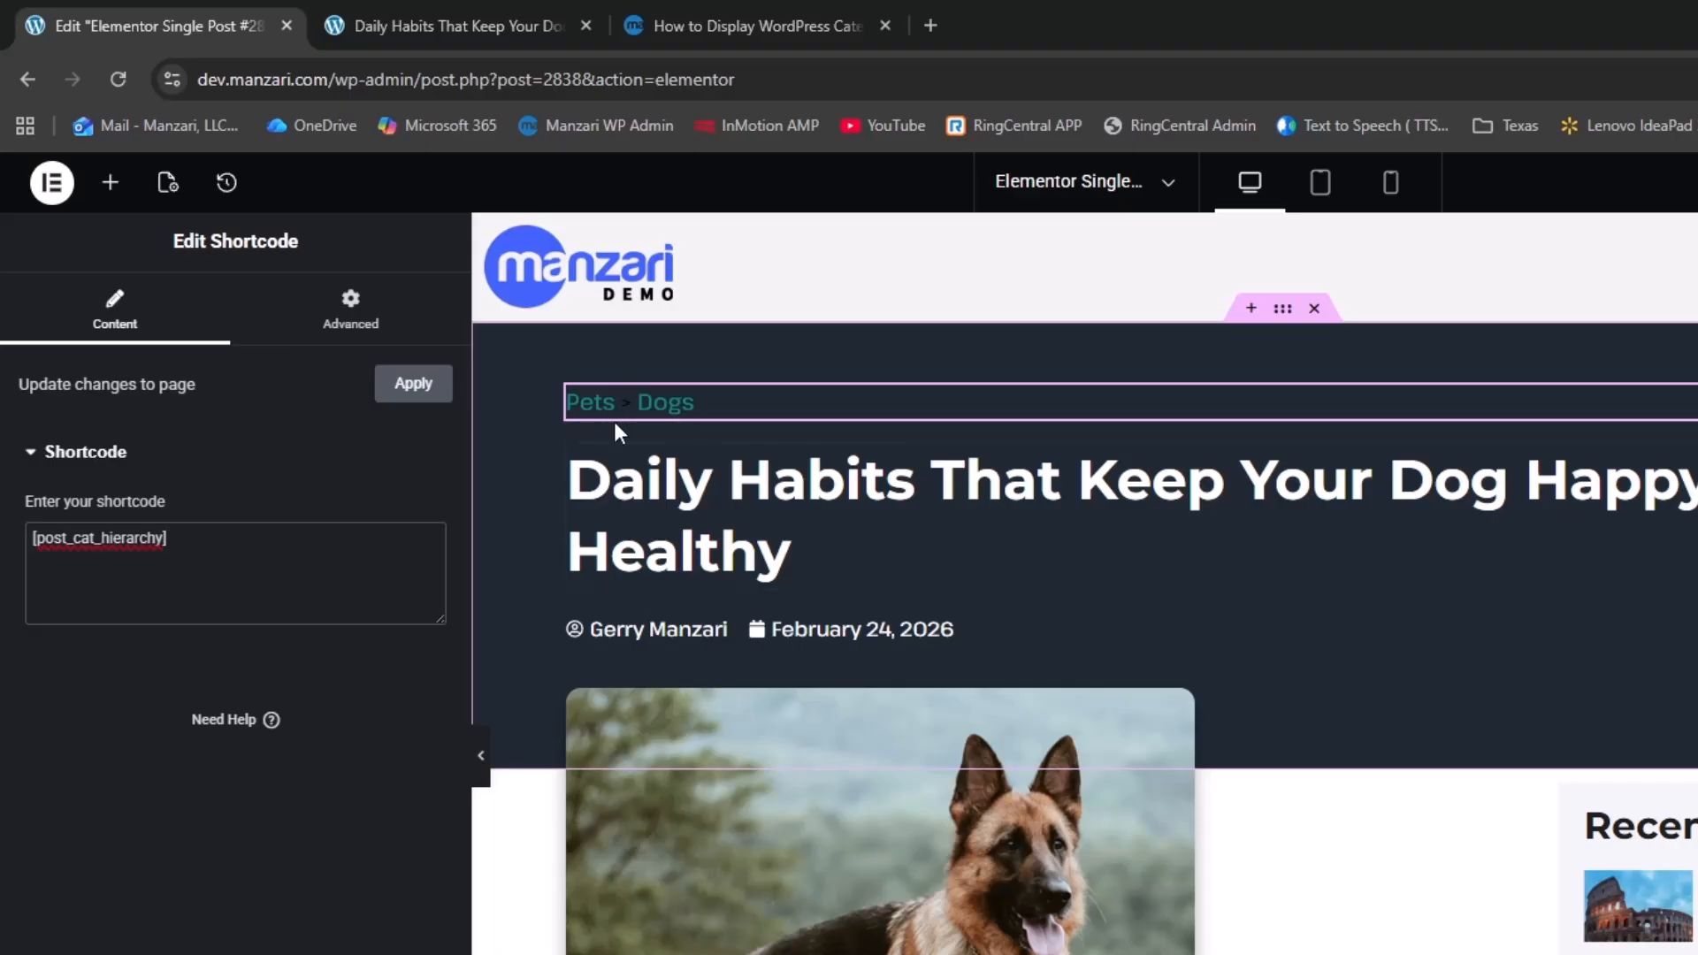
{"action": "left_click", "coordinate": [687, 3]}
Copy the tutorial's Step 3 .post-cats CSS block that colours the breadcrumb white
{"action": "scroll", "coordinate": [902, 584], "scroll_direction": "down", "scroll_amount": 3}
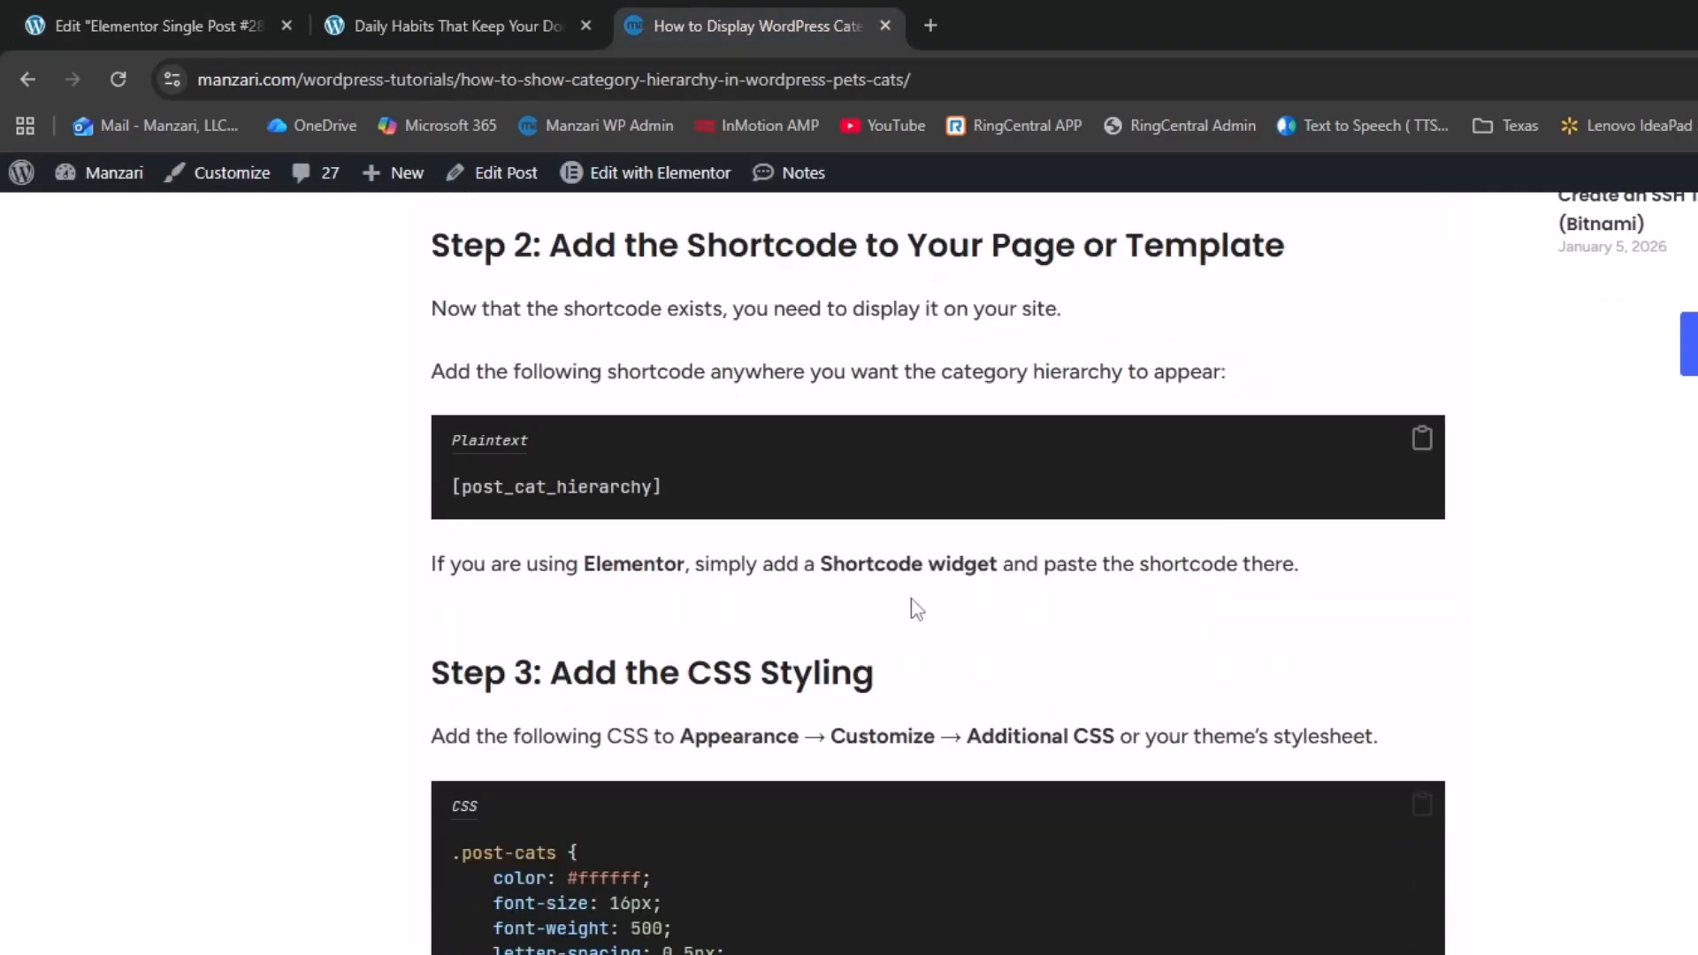
{"action": "scroll", "coordinate": [894, 543], "scroll_direction": "down", "scroll_amount": 3}
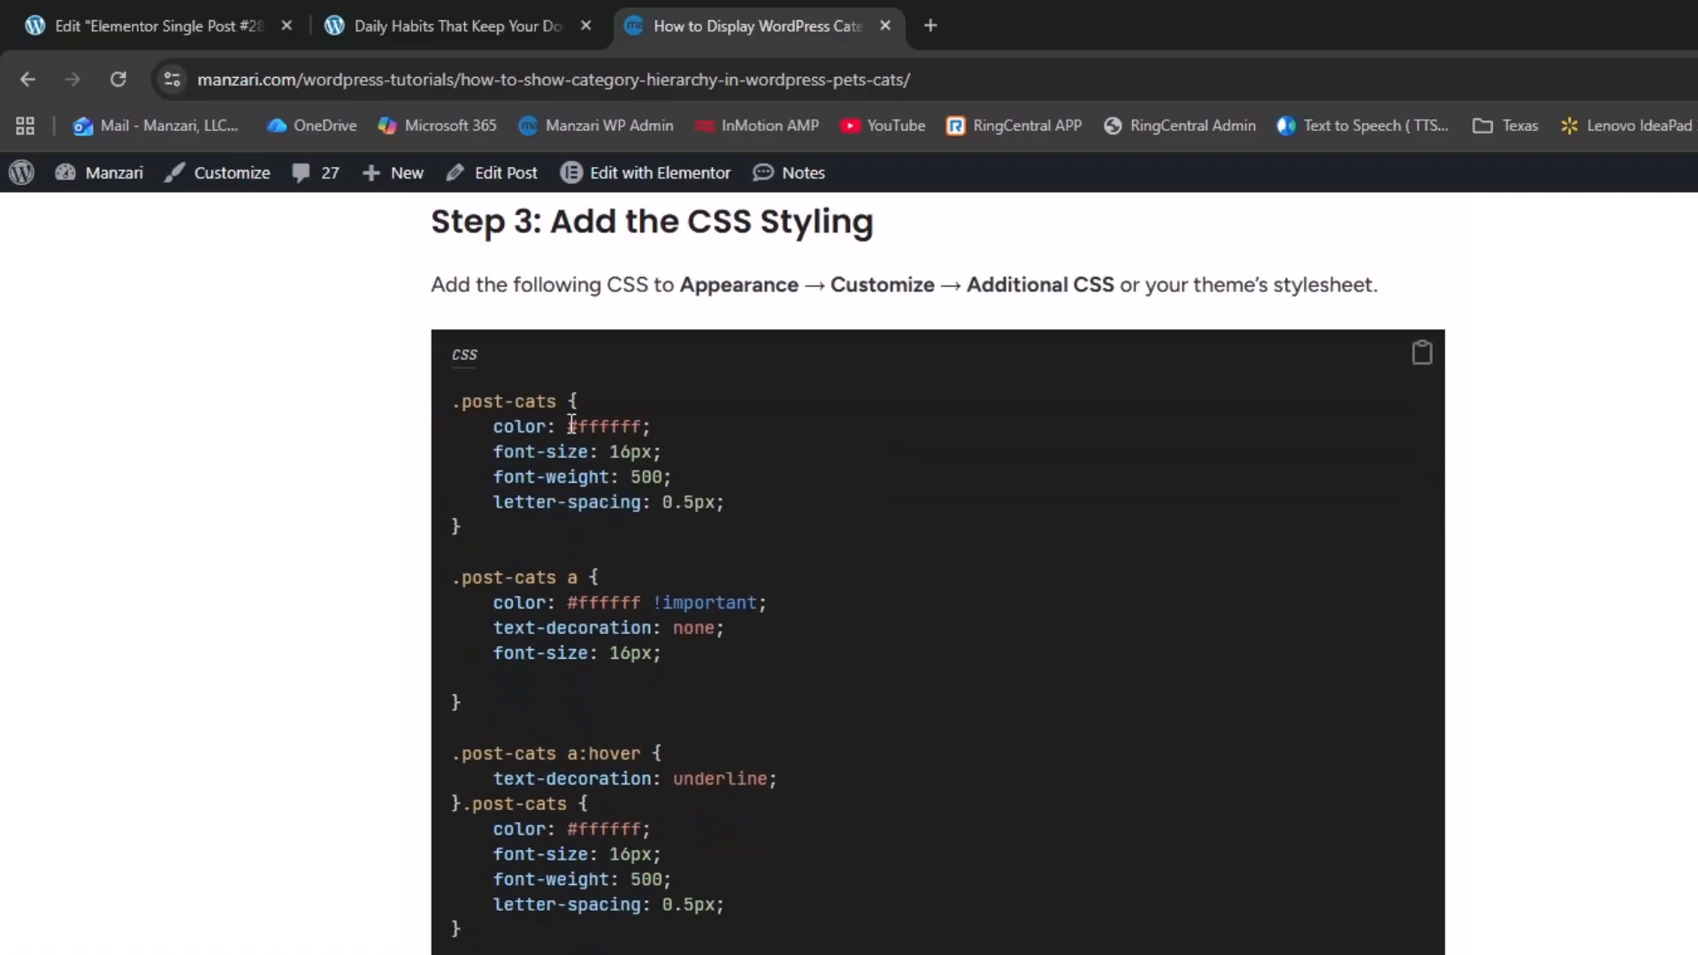
{"action": "left_click_drag", "start_coordinate": [571, 424], "coordinate": [653, 427]}
{"action": "left_click", "coordinate": [601, 460]}
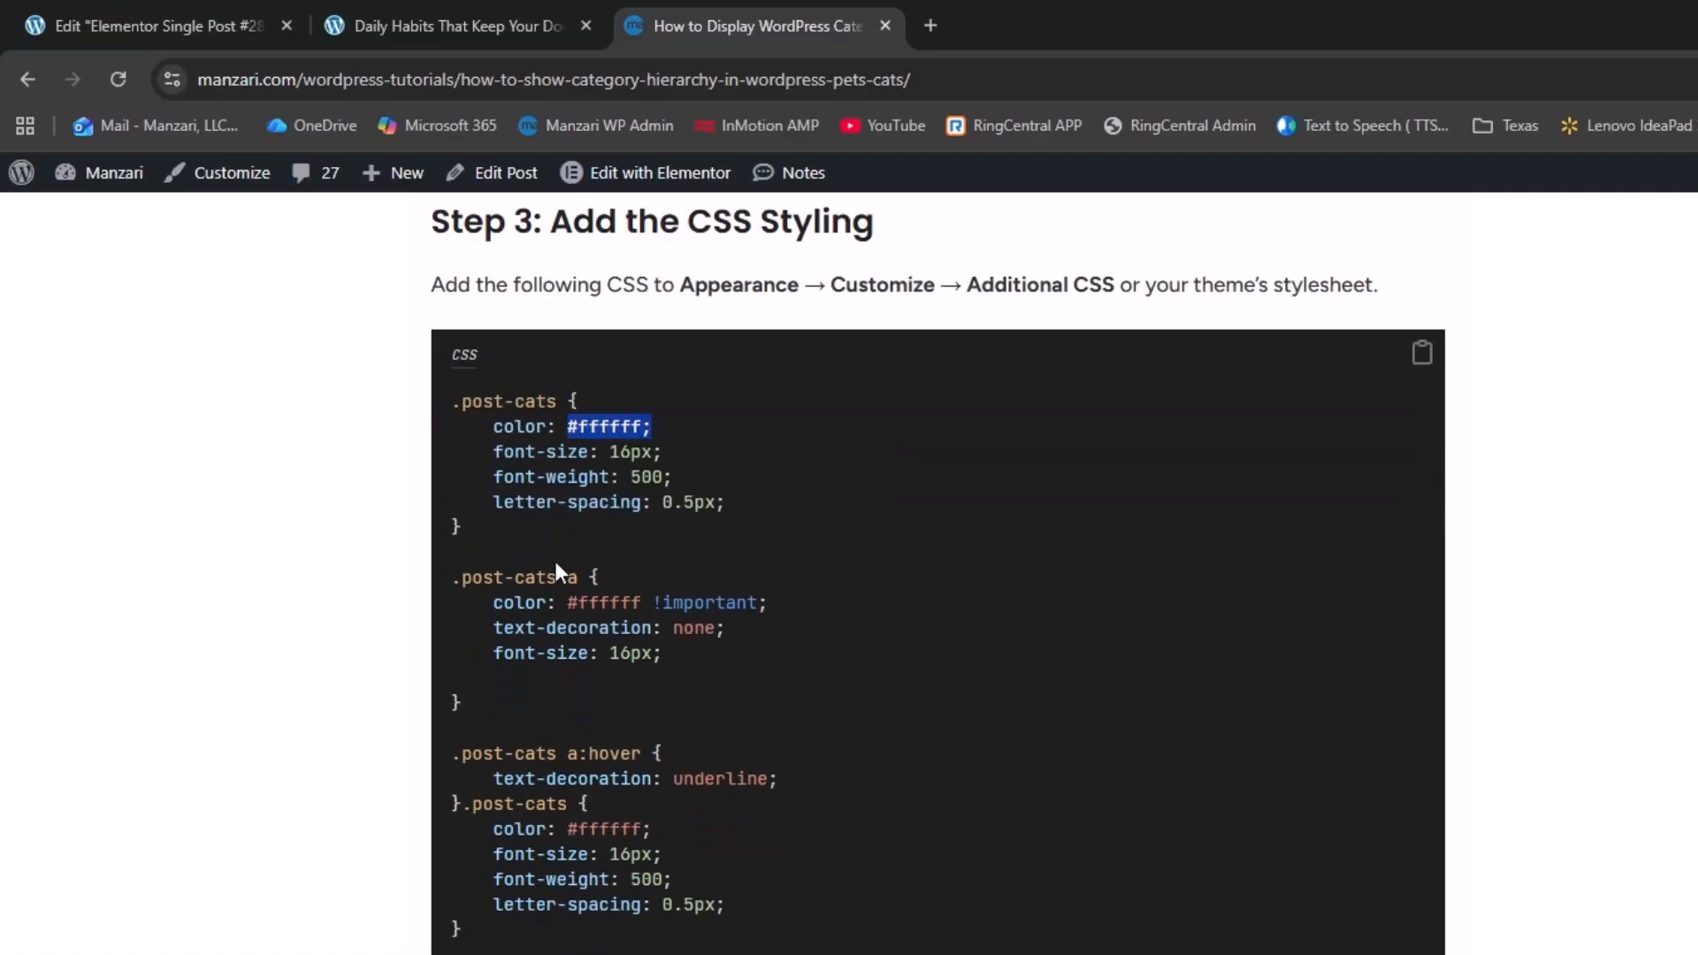
{"action": "left_click_drag", "start_coordinate": [558, 602], "coordinate": [594, 602]}
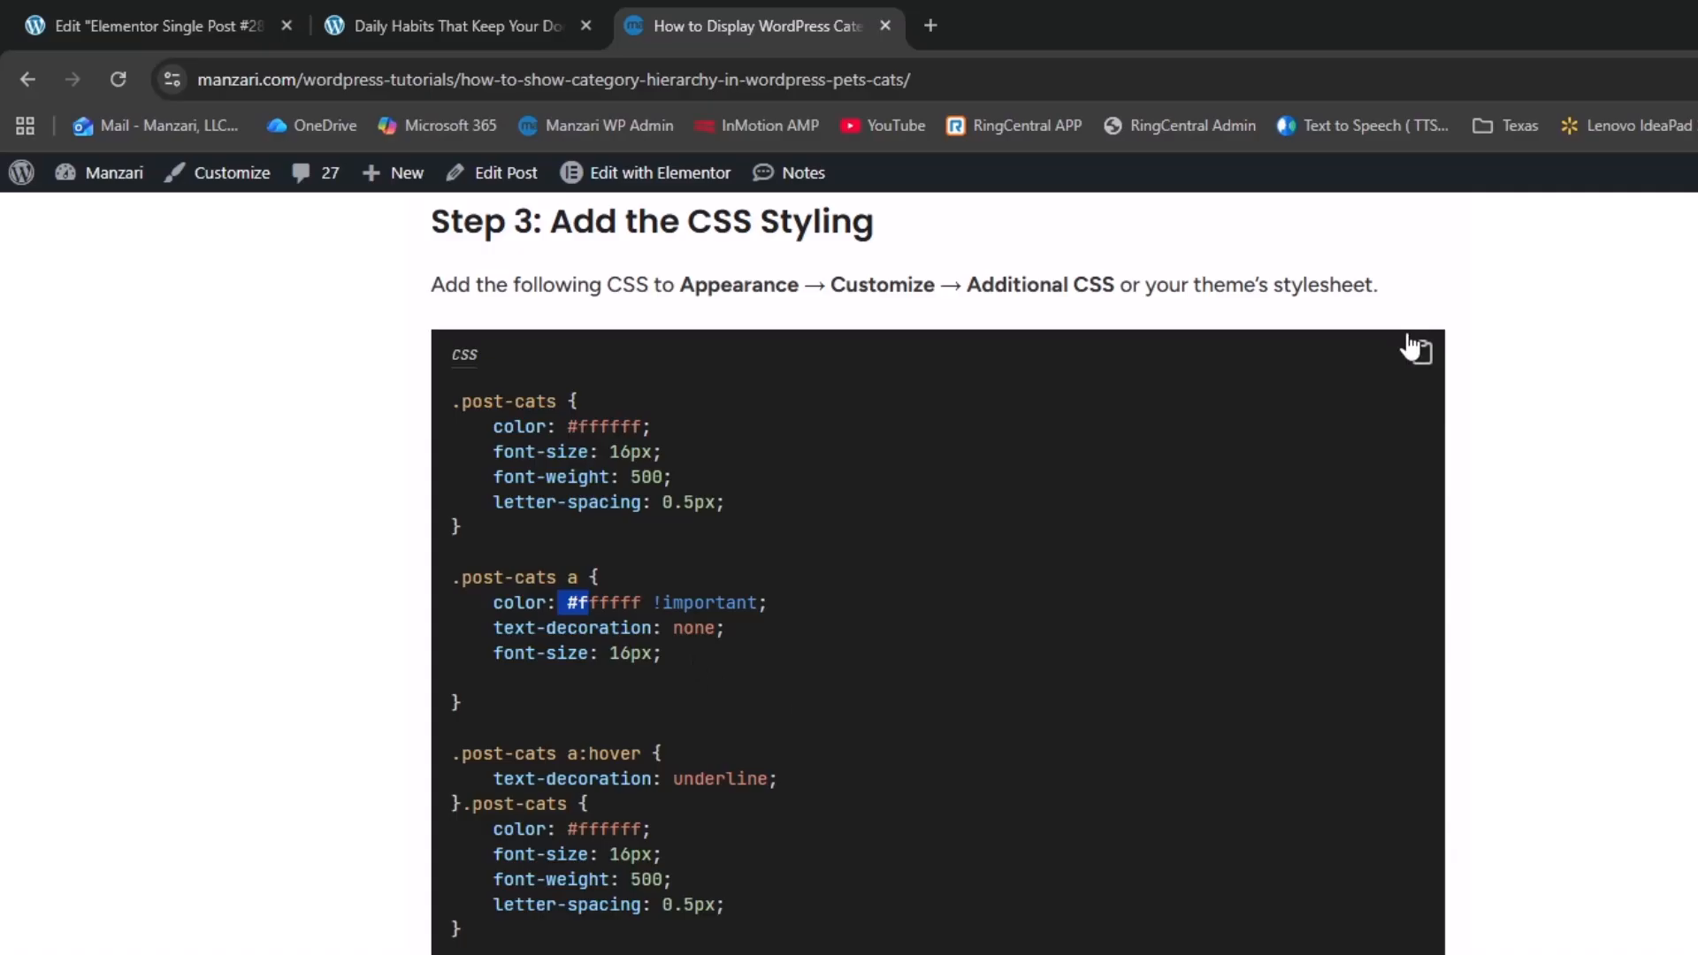
{"action": "left_click", "coordinate": [1421, 358]}
Paste the .post-cats CSS into the Shortcode widget's Advanced > Custom CSS and preview it
{"action": "left_click", "coordinate": [221, 25]}
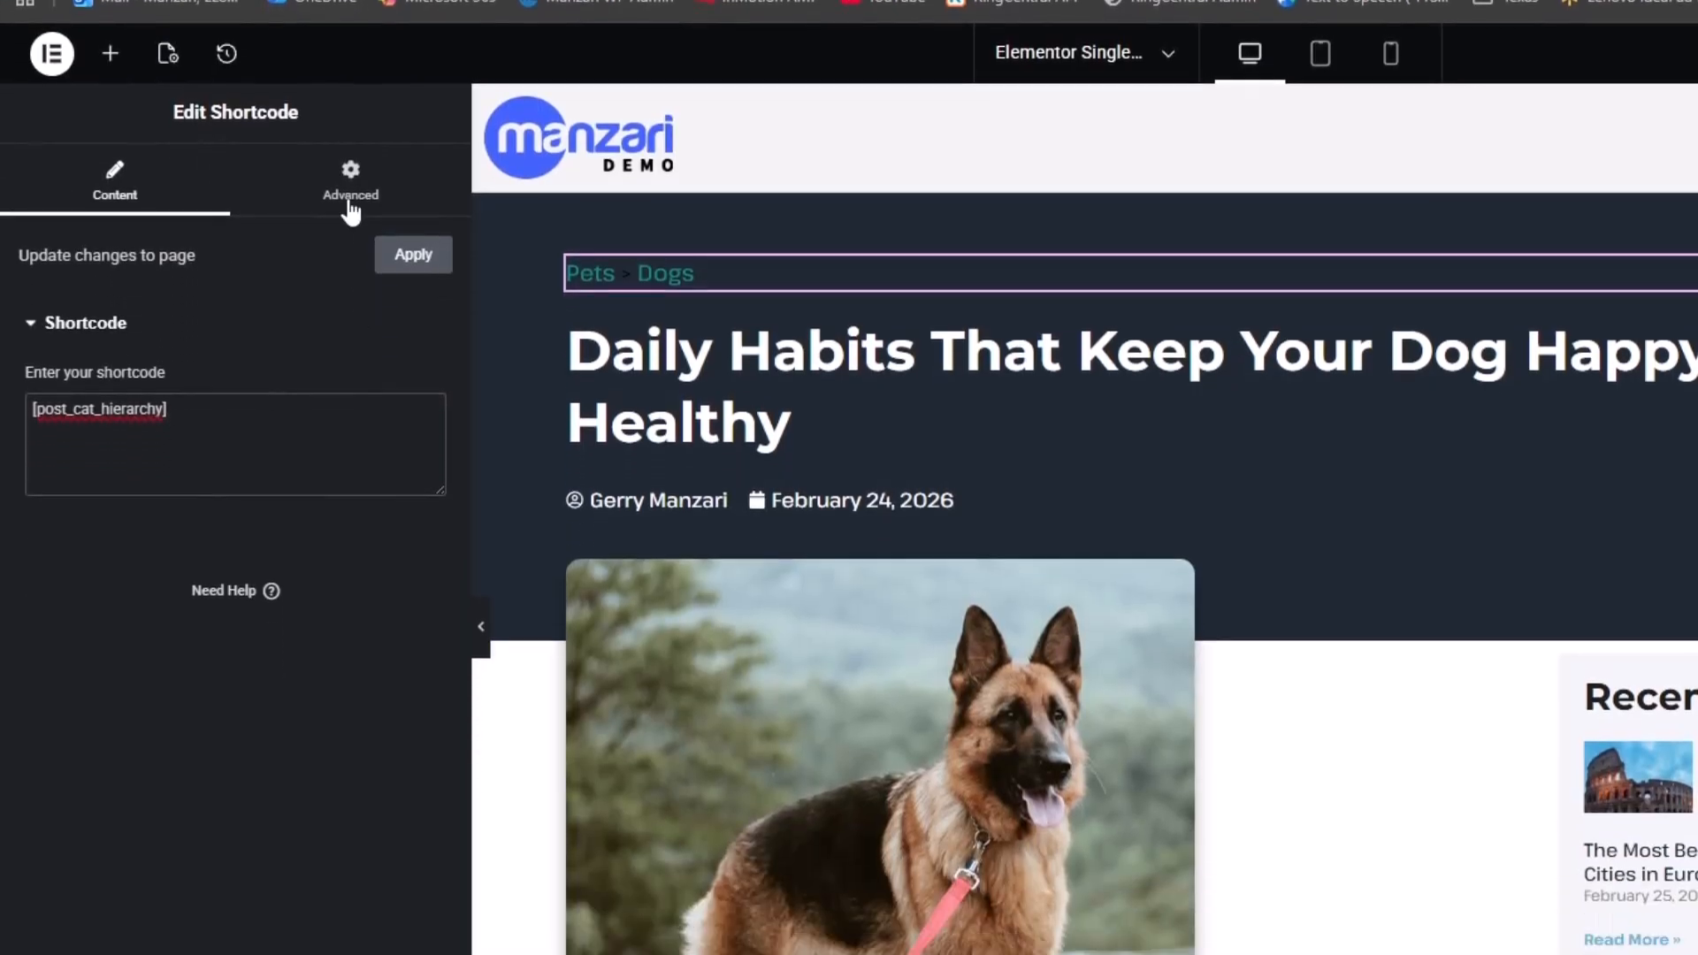
{"action": "left_click", "coordinate": [352, 211]}
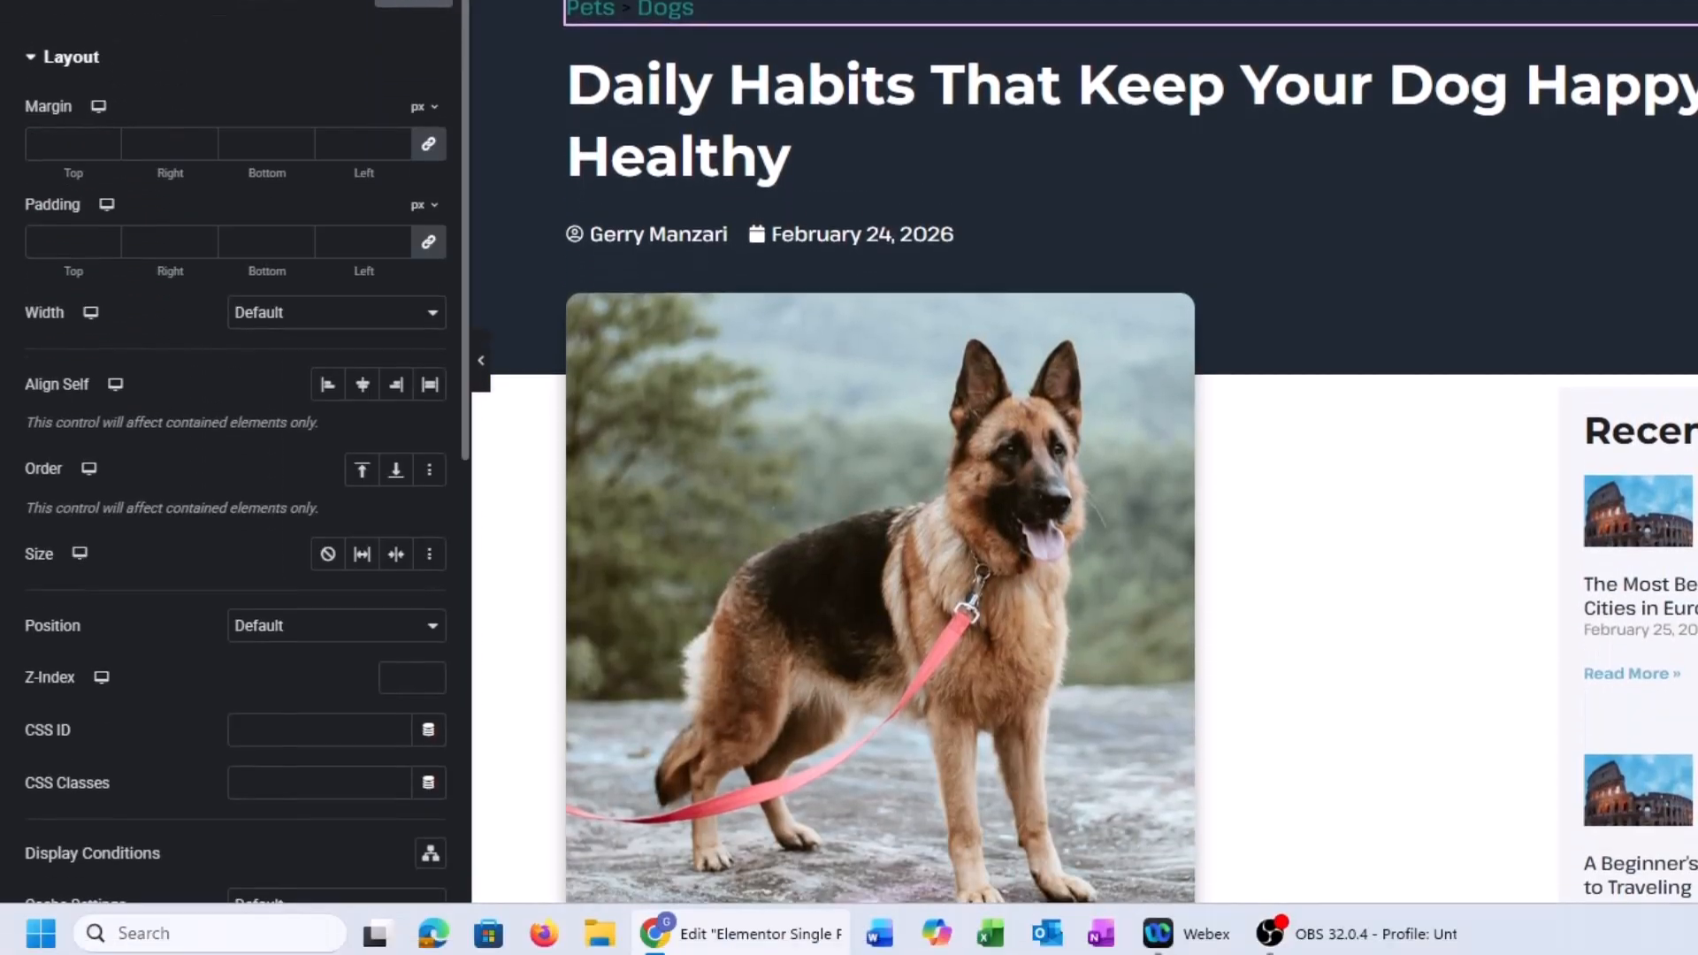
{"action": "scroll", "coordinate": [371, 358], "scroll_direction": "down", "scroll_amount": 8}
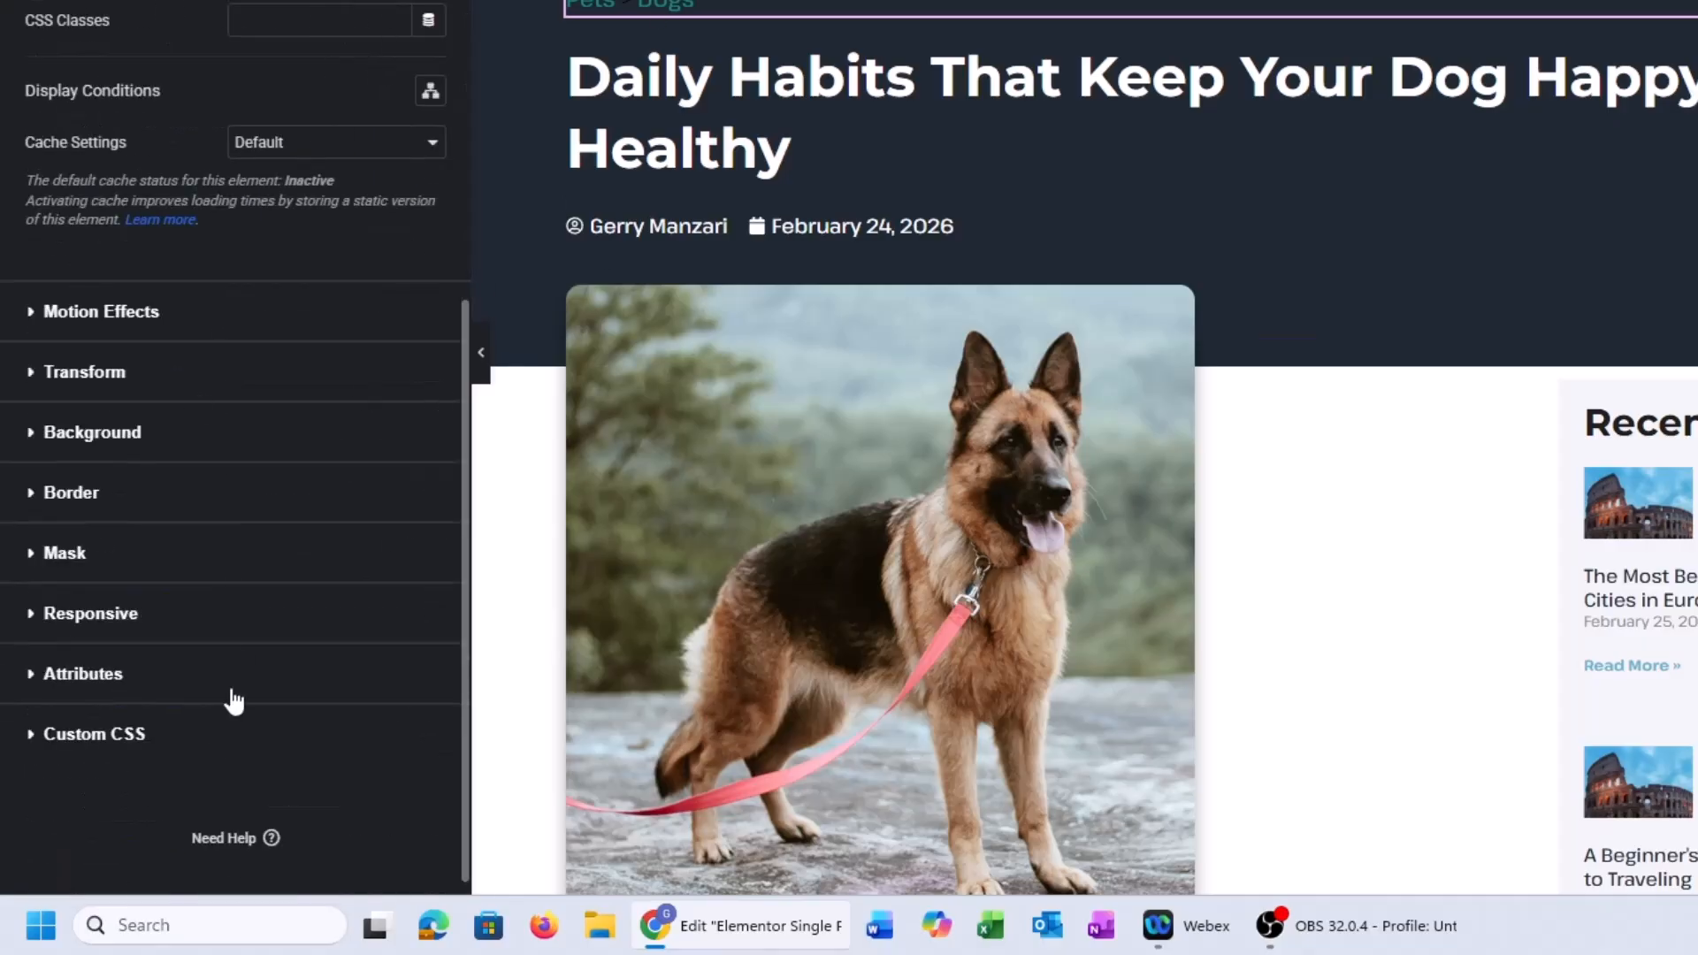
{"action": "left_click", "coordinate": [94, 734]}
{"action": "key", "text": "ctrl+v"}
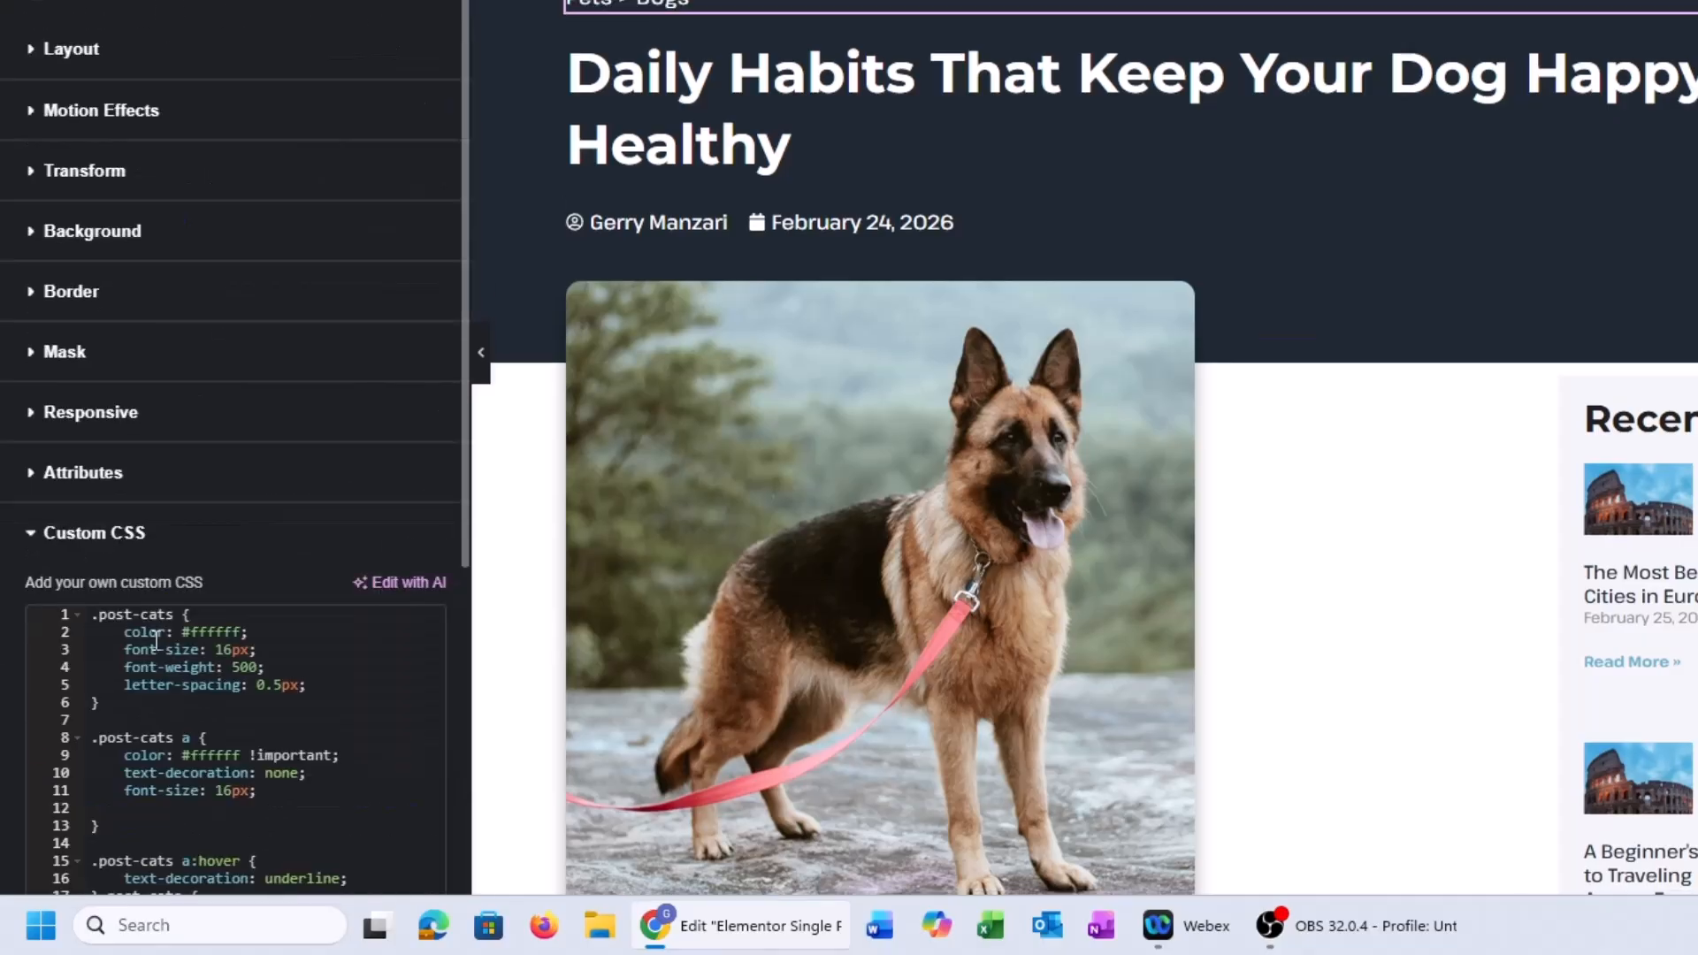
{"action": "left_click", "coordinate": [480, 352]}
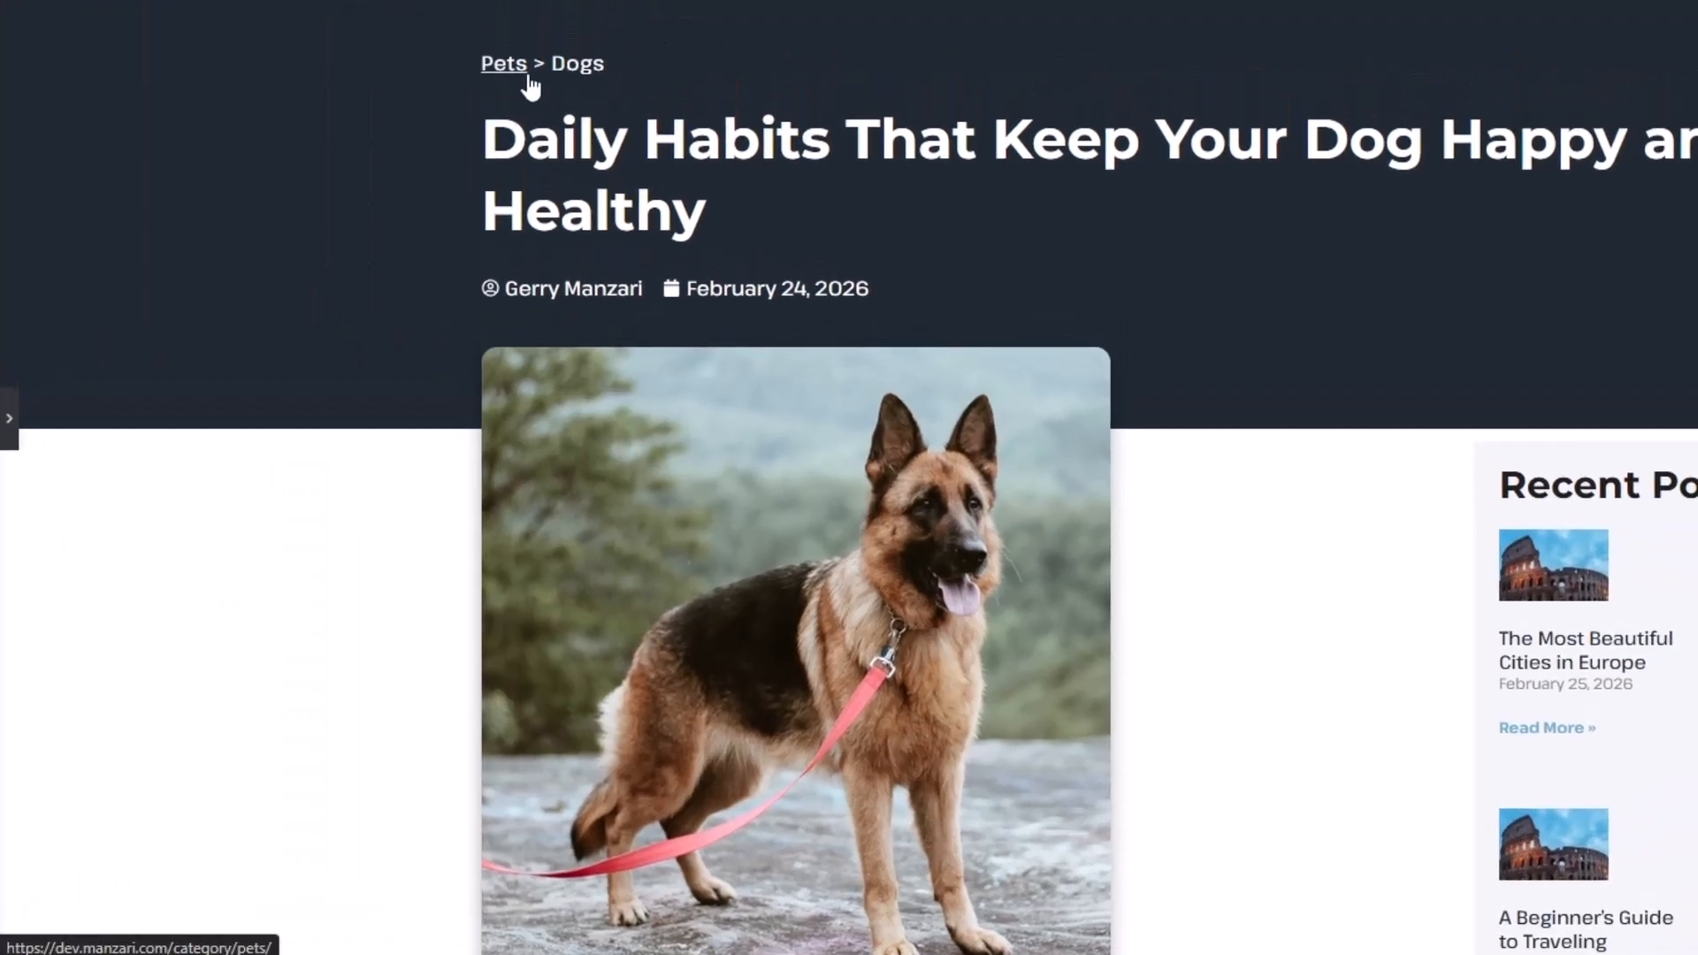
{"action": "left_click", "coordinate": [8, 417]}
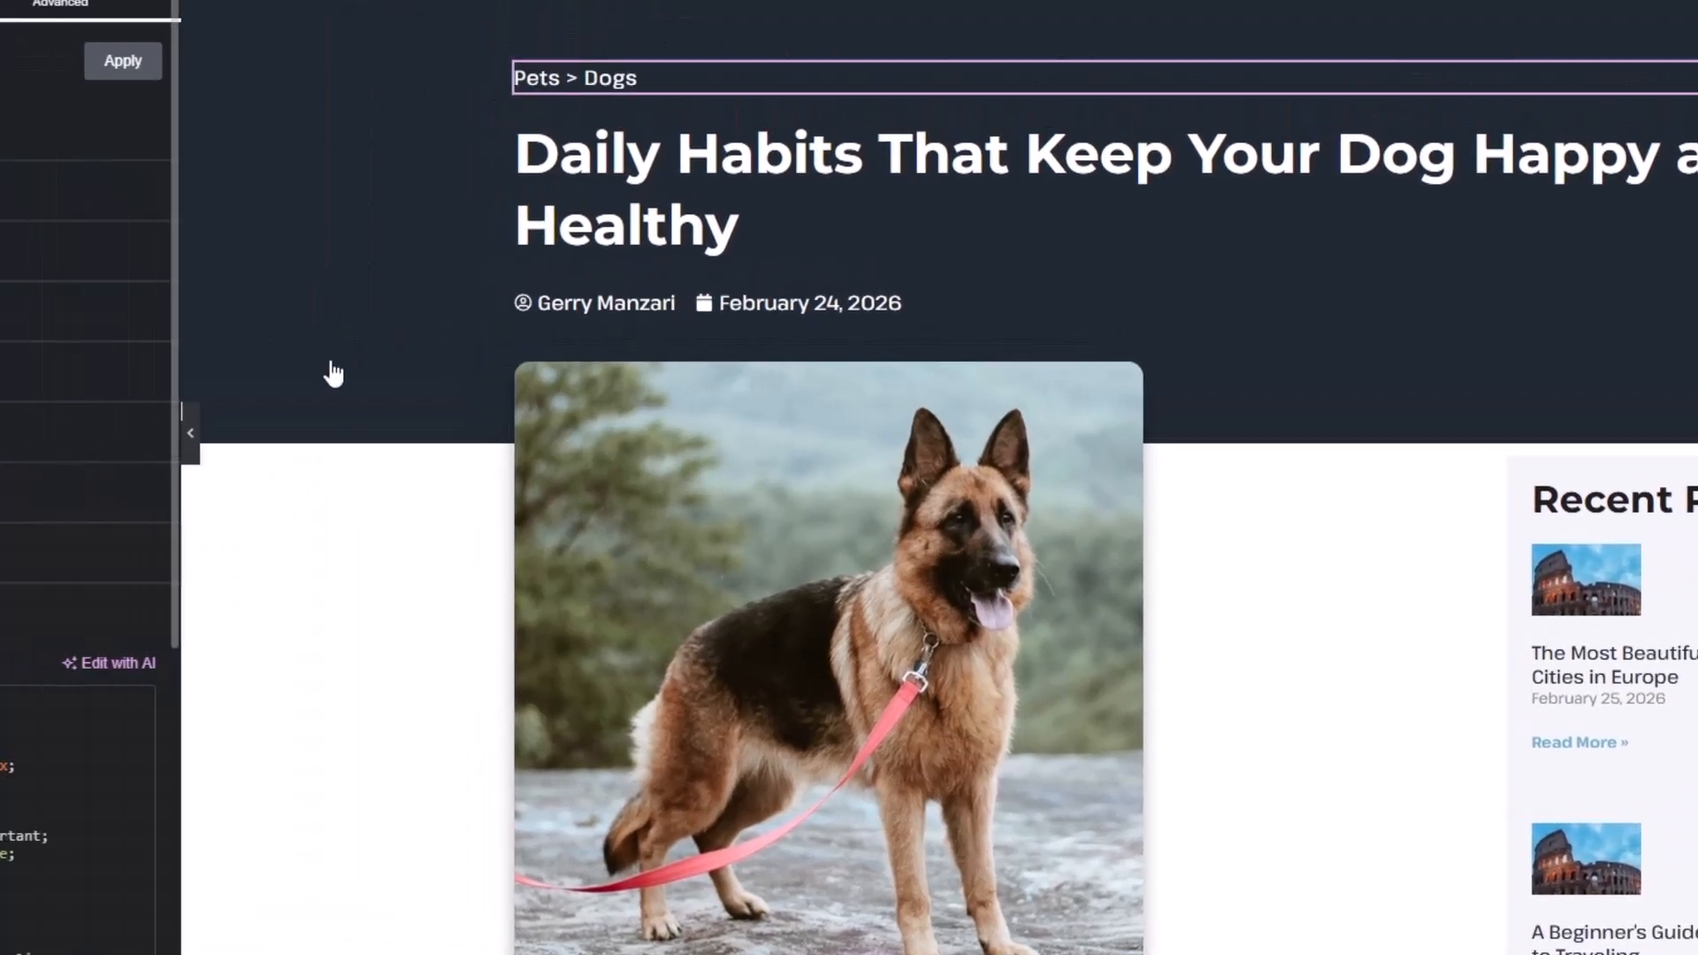
Reload the live Daily Habits post to confirm the 'Pets > Dogs' breadcrumb above the title
{"action": "left_click", "coordinate": [301, 18]}
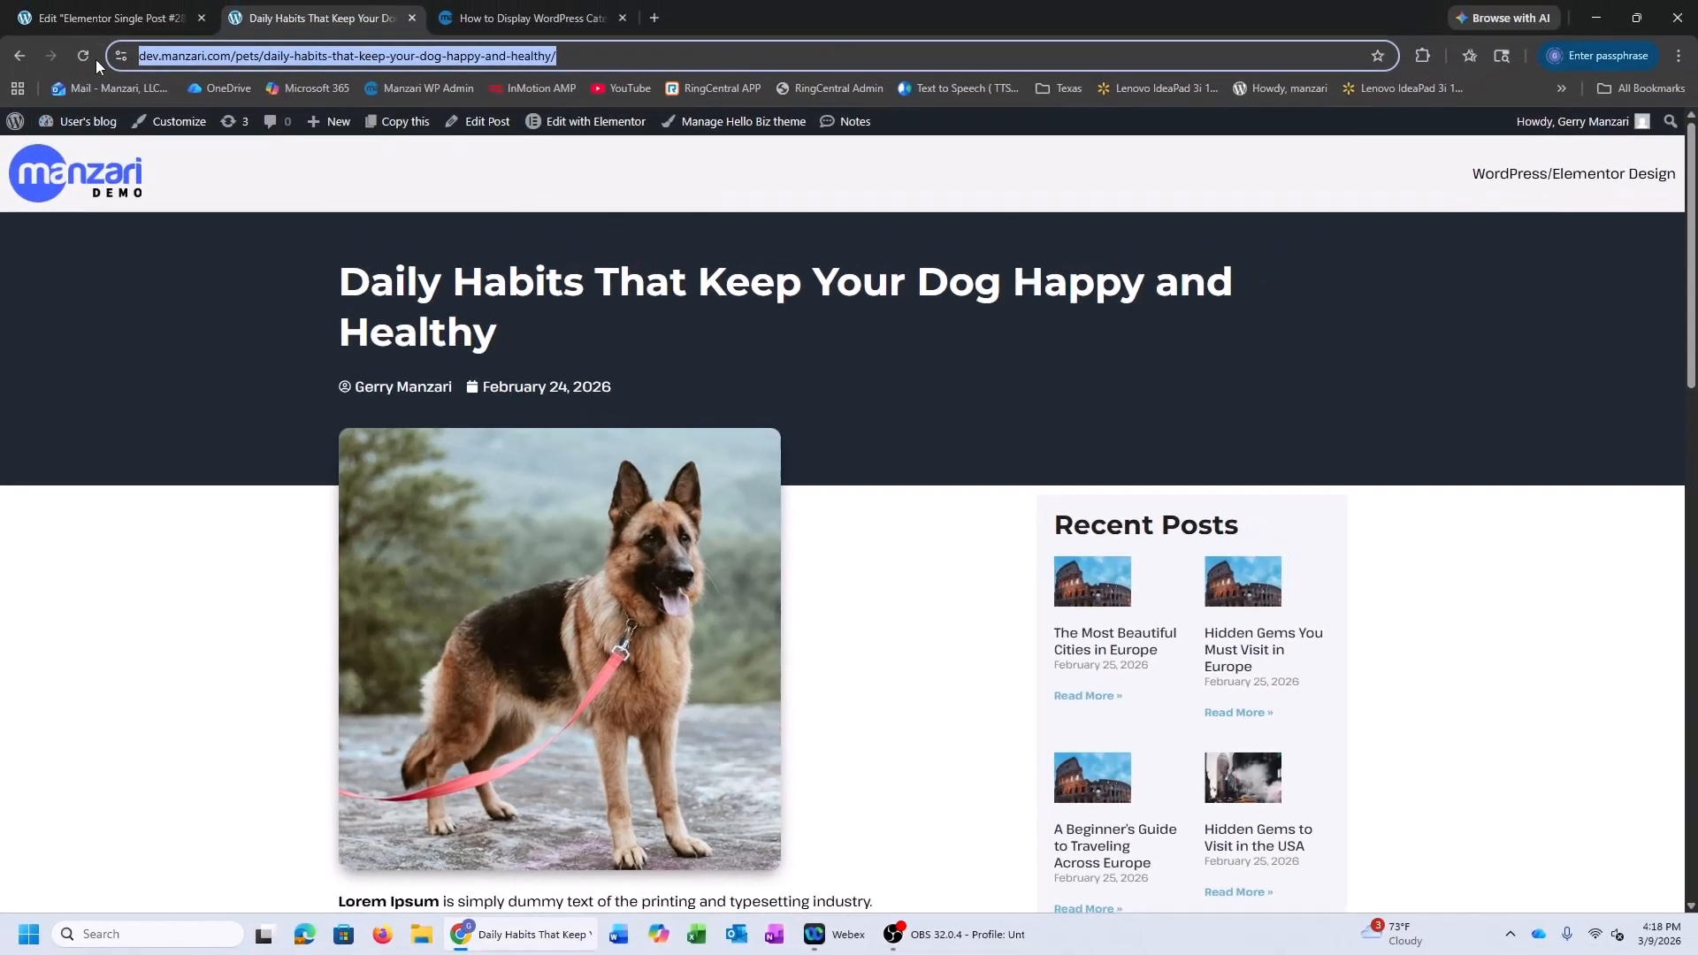
{"action": "left_click", "coordinate": [82, 57]}
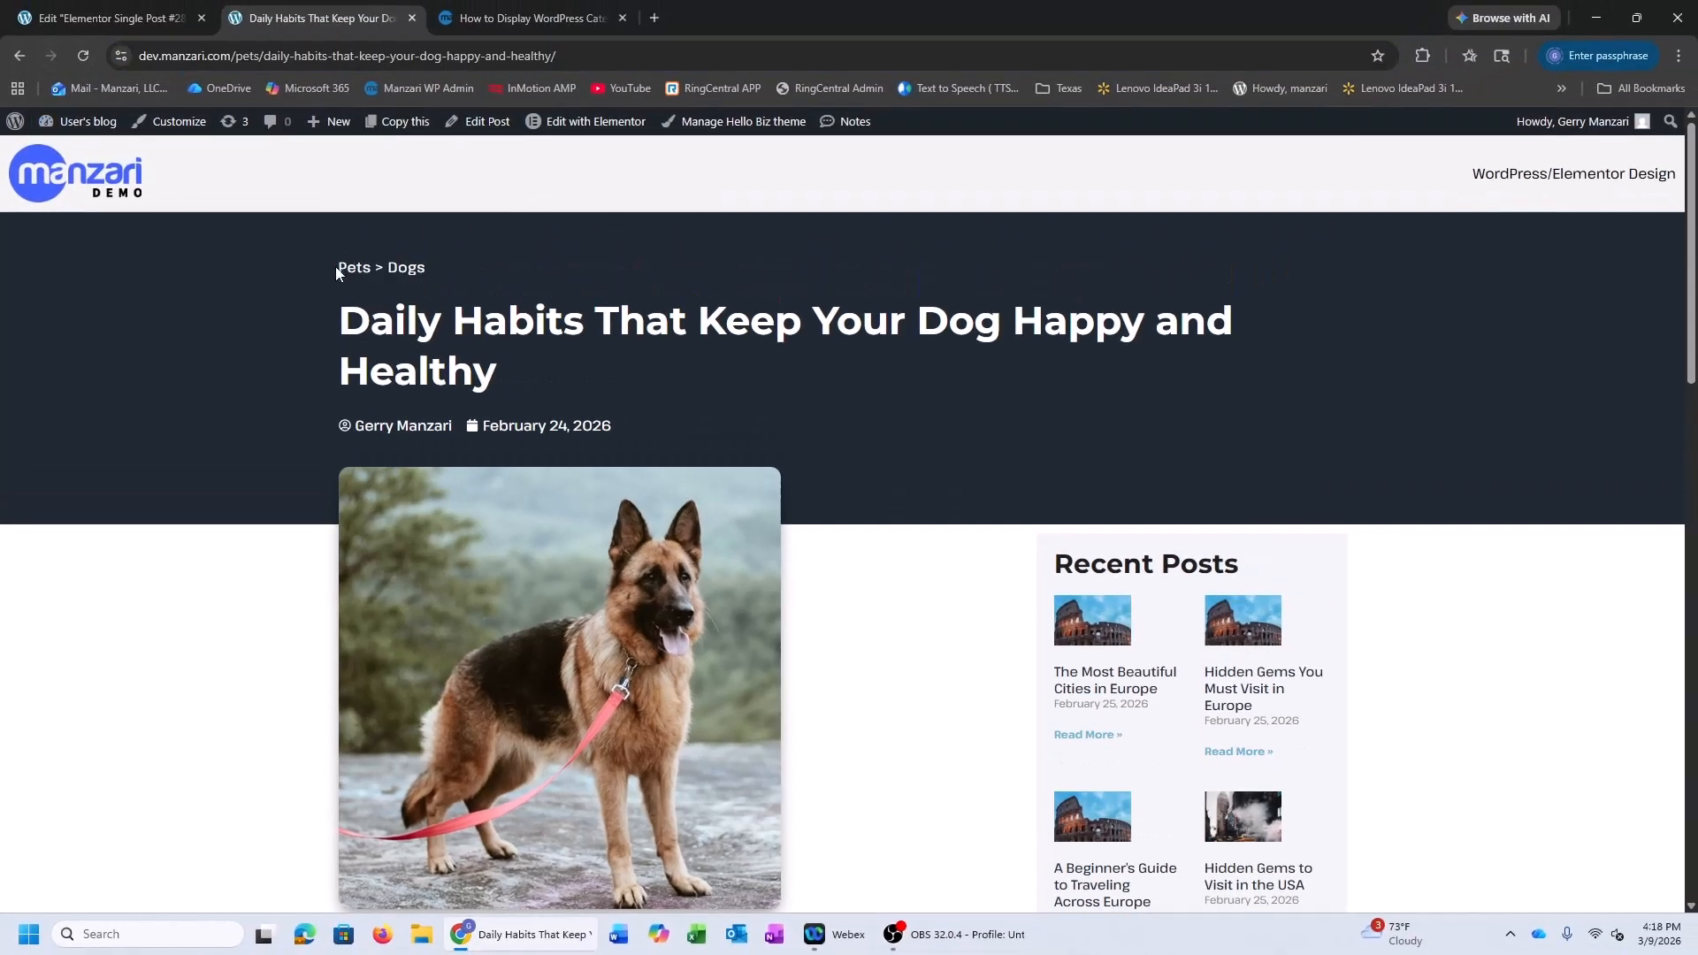
{"action": "left_click_drag", "start_coordinate": [1683, 221], "coordinate": [1665, 758]}
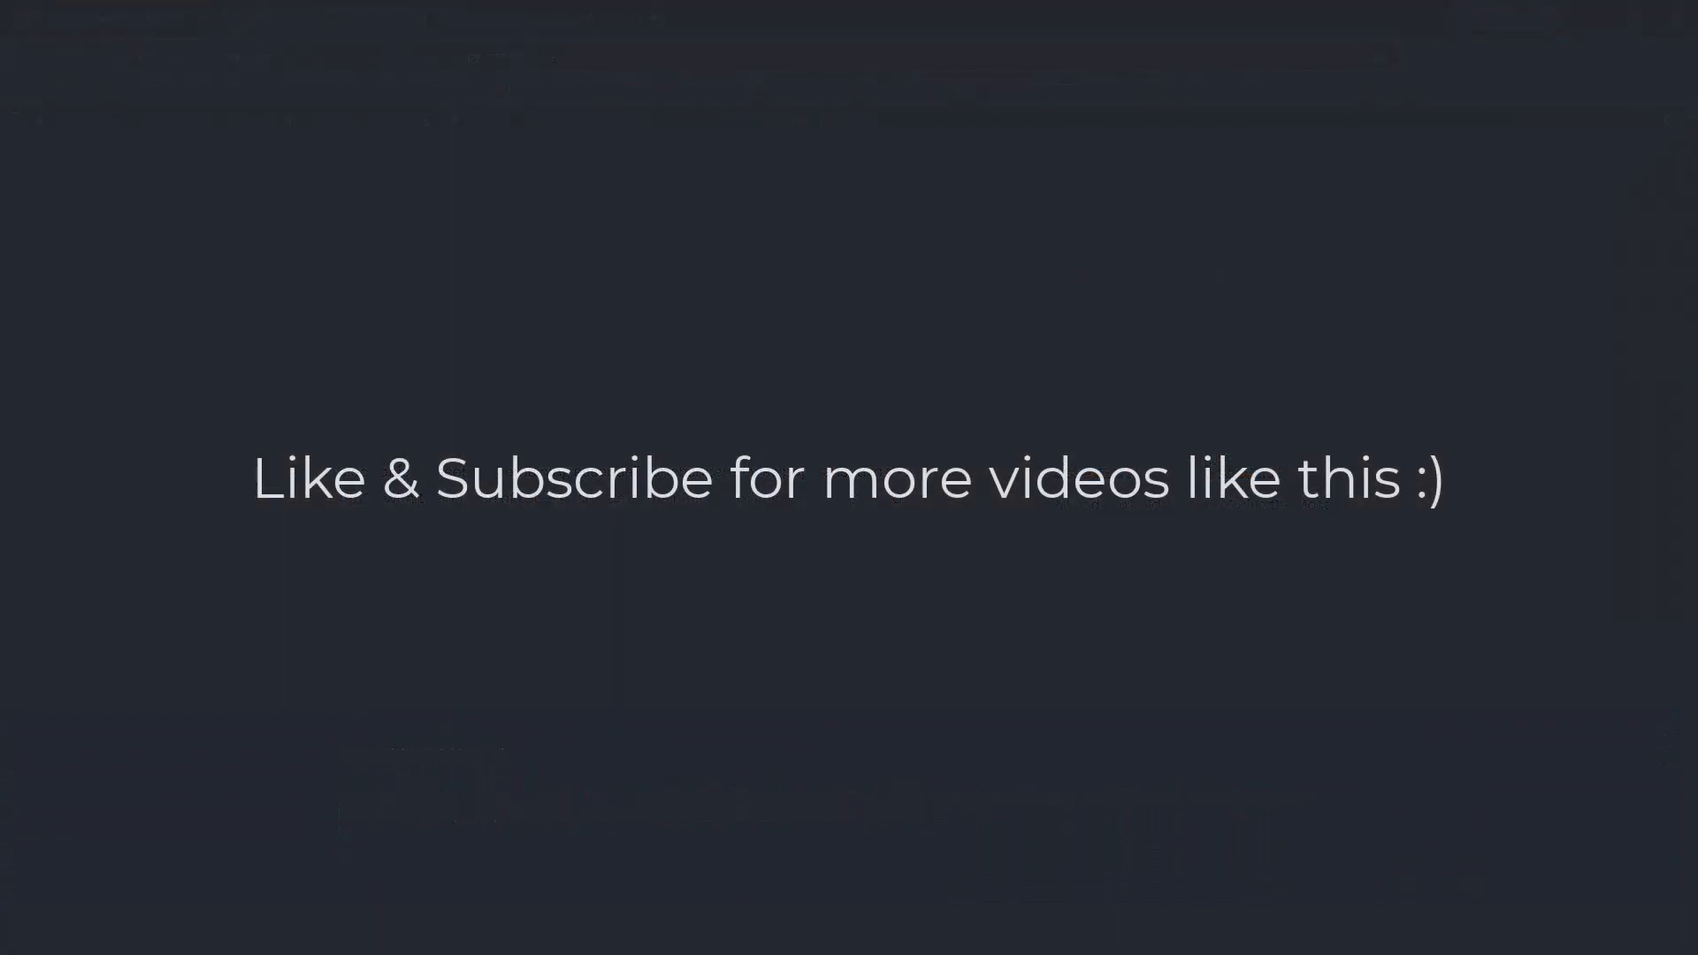